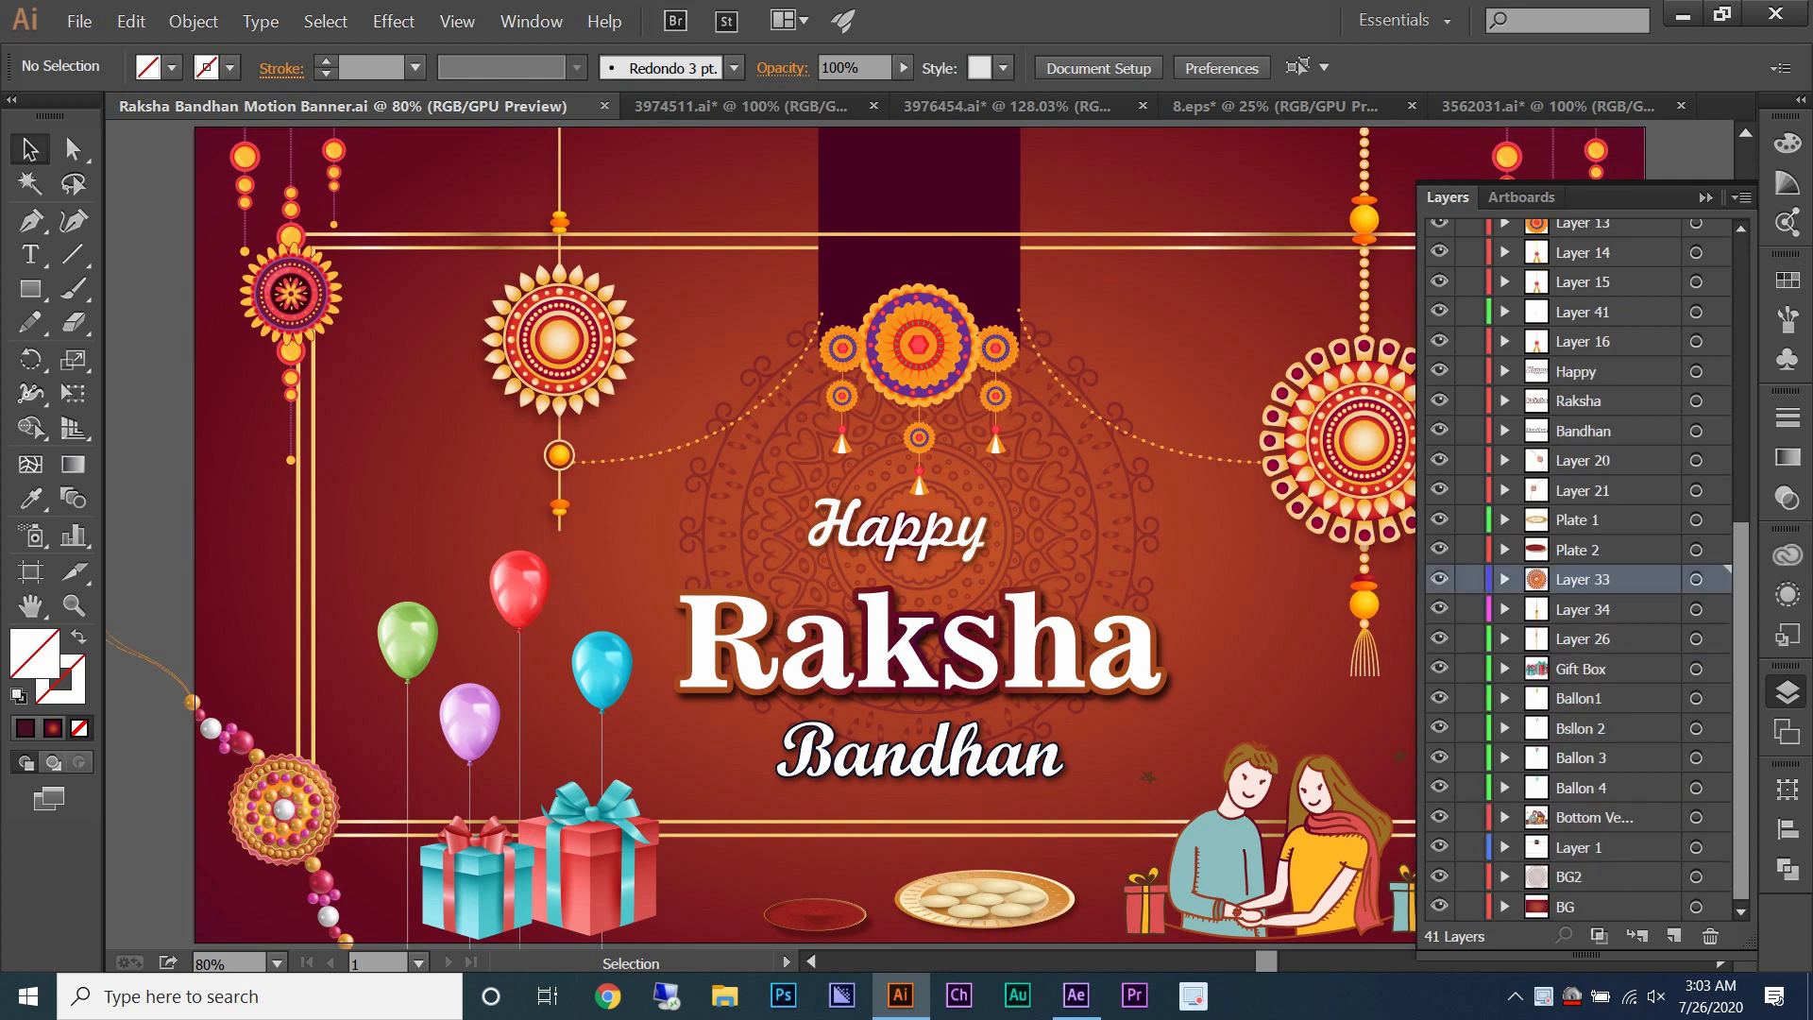
- Switch to After Effects and import the Raksha Bandhan Motion Banner Illustrator file as a composition
{"action": "left_click", "coordinate": [1706, 197]}
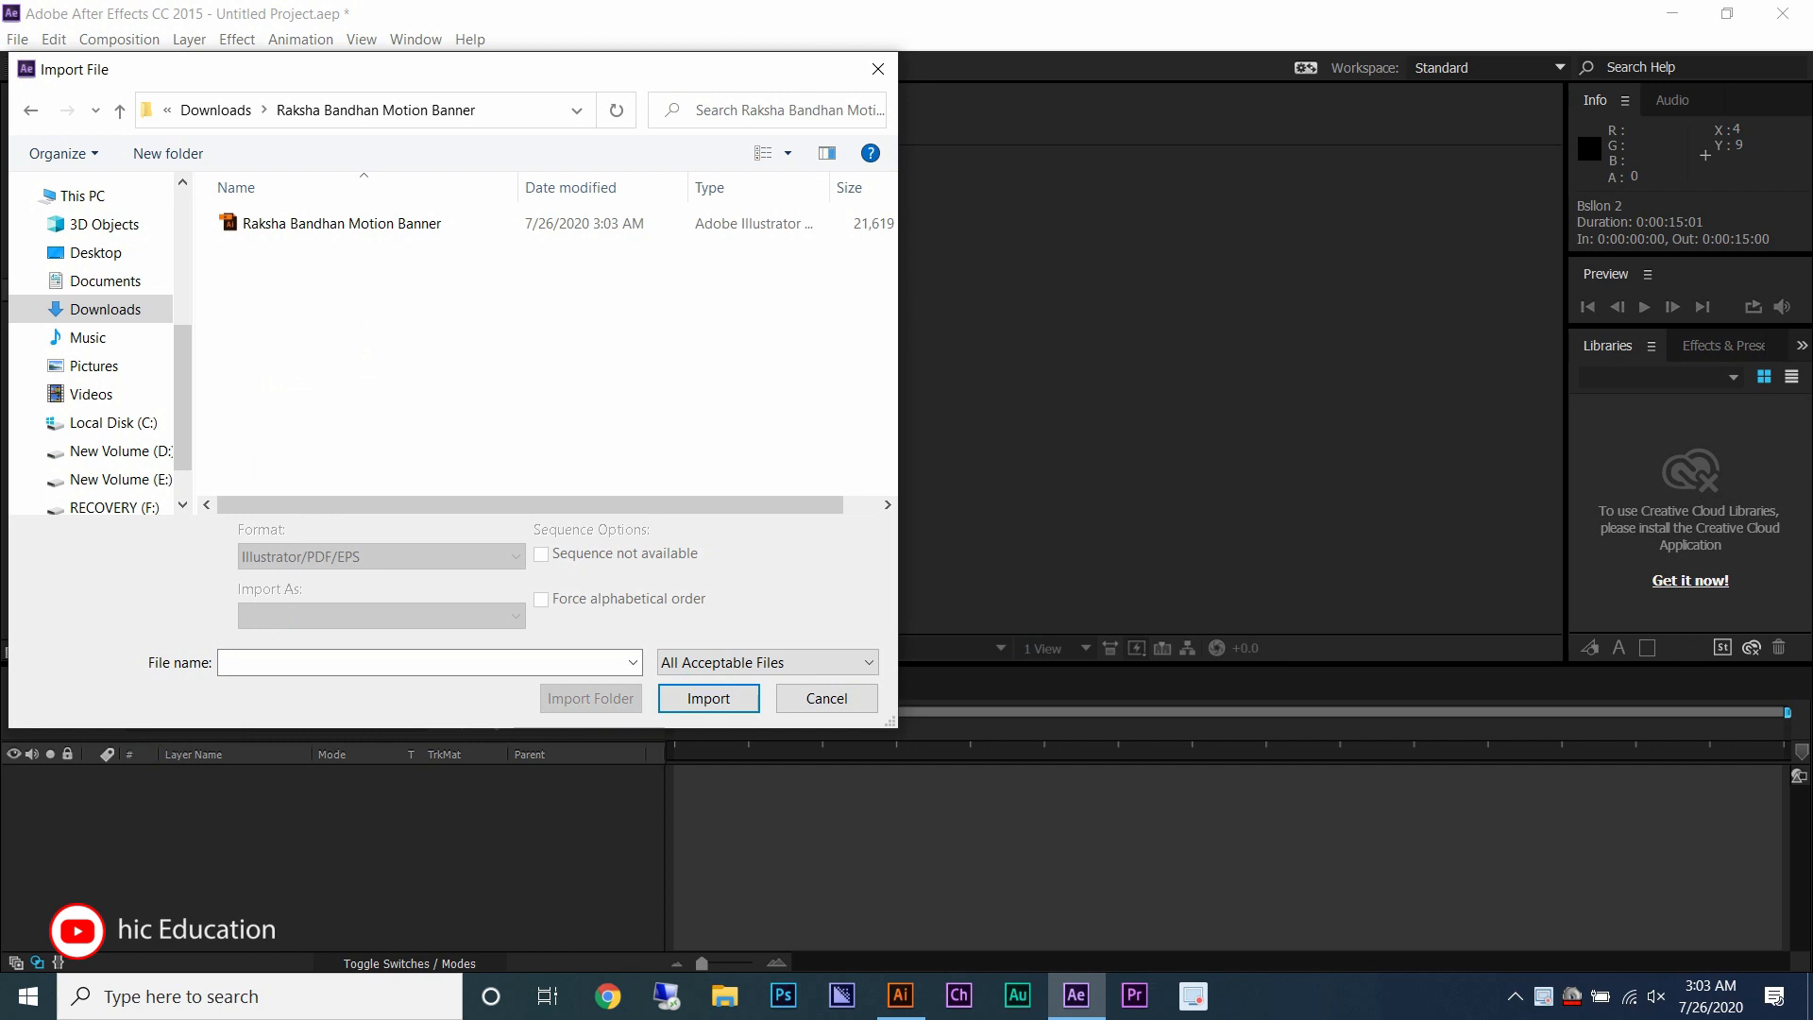
{"action": "left_click", "coordinate": [342, 222]}
{"action": "key", "text": "Return"}
{"action": "key", "text": "Return"}
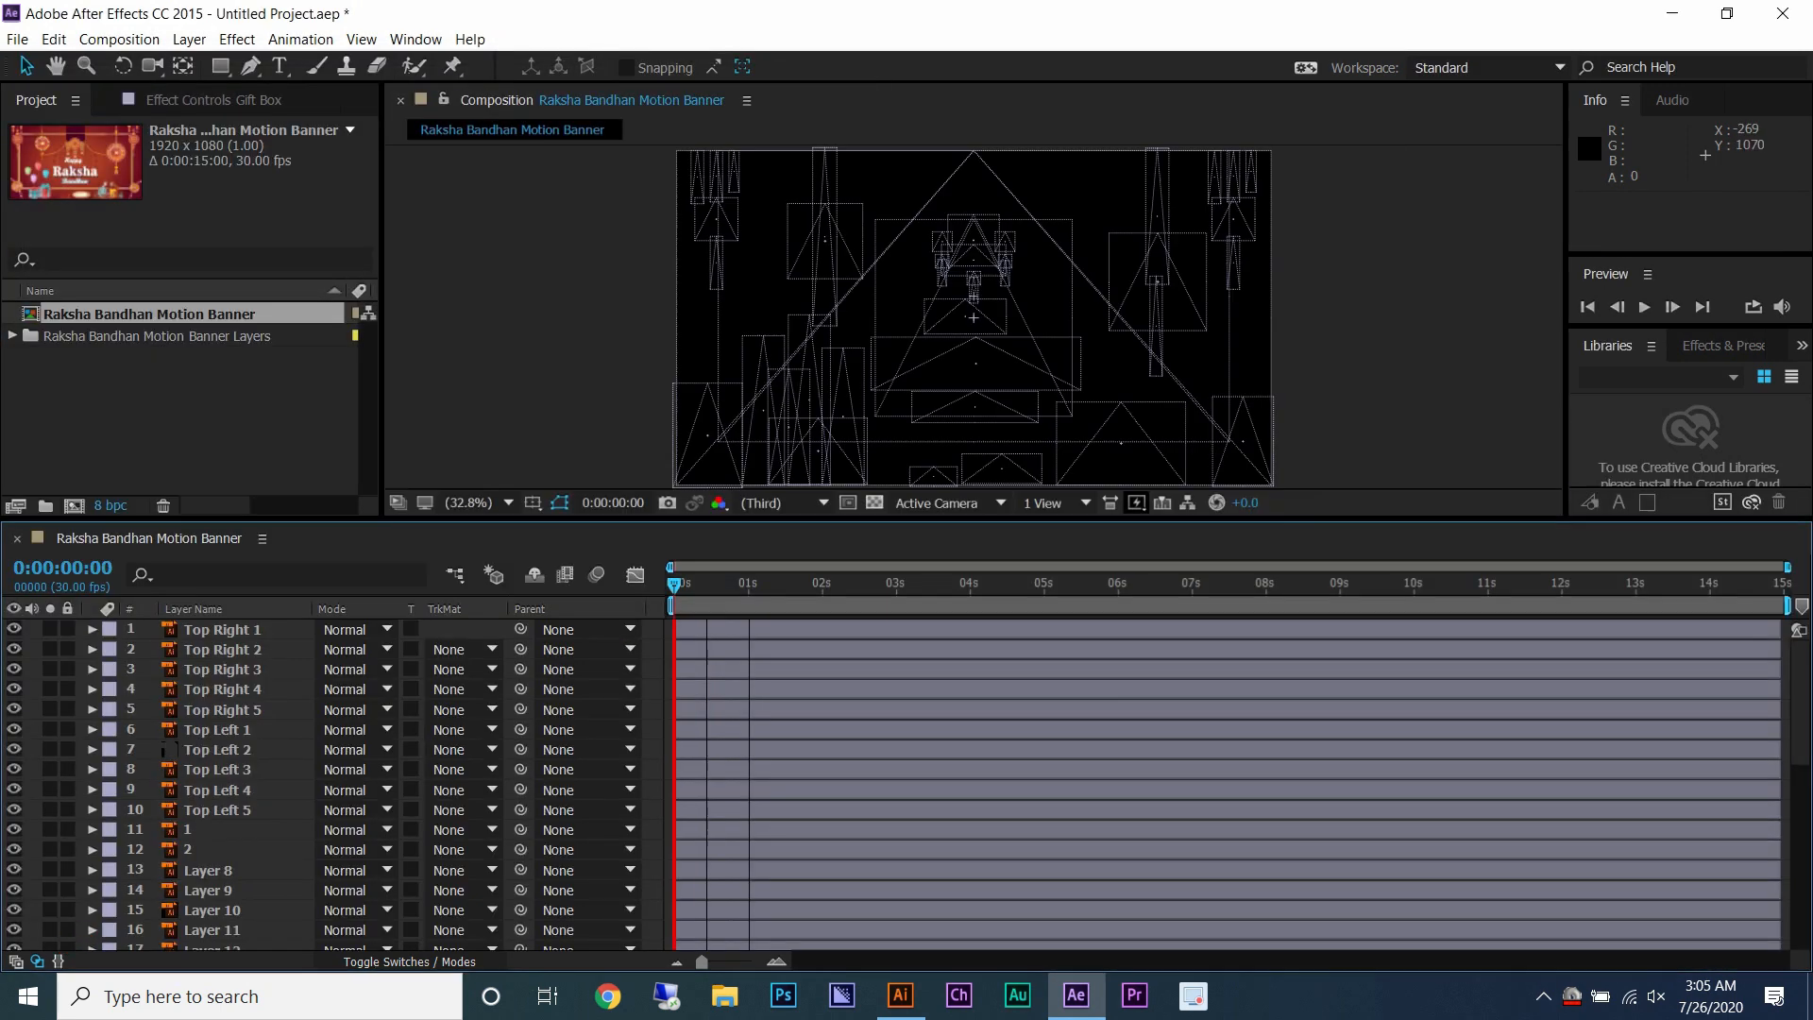
- Play a short preview of the imported banner composition and look through its layer stack
{"action": "key", "text": "space"}
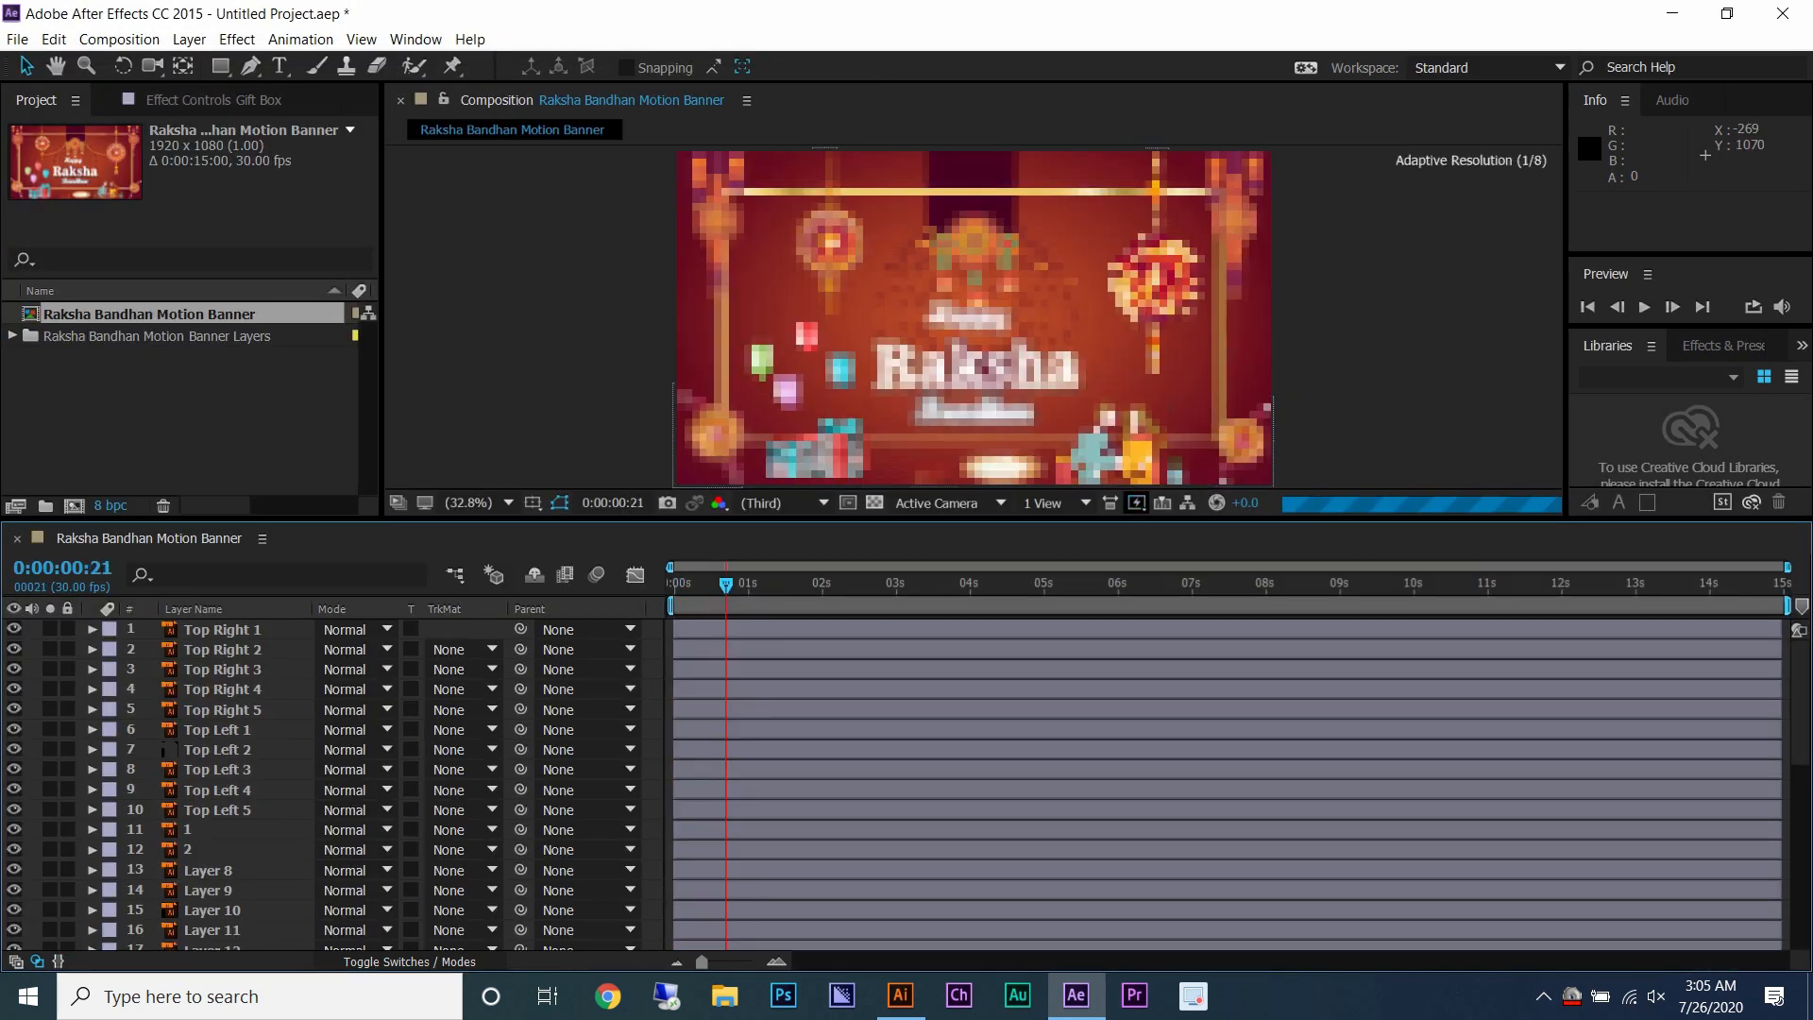
{"action": "key", "text": "space"}
{"action": "left_click_drag", "start_coordinate": [885, 298], "coordinate": [843, 276]}
{"action": "key", "text": "ctrl+z"}
{"action": "scroll", "coordinate": [357, 829], "scroll_direction": "down", "scroll_amount": 8}
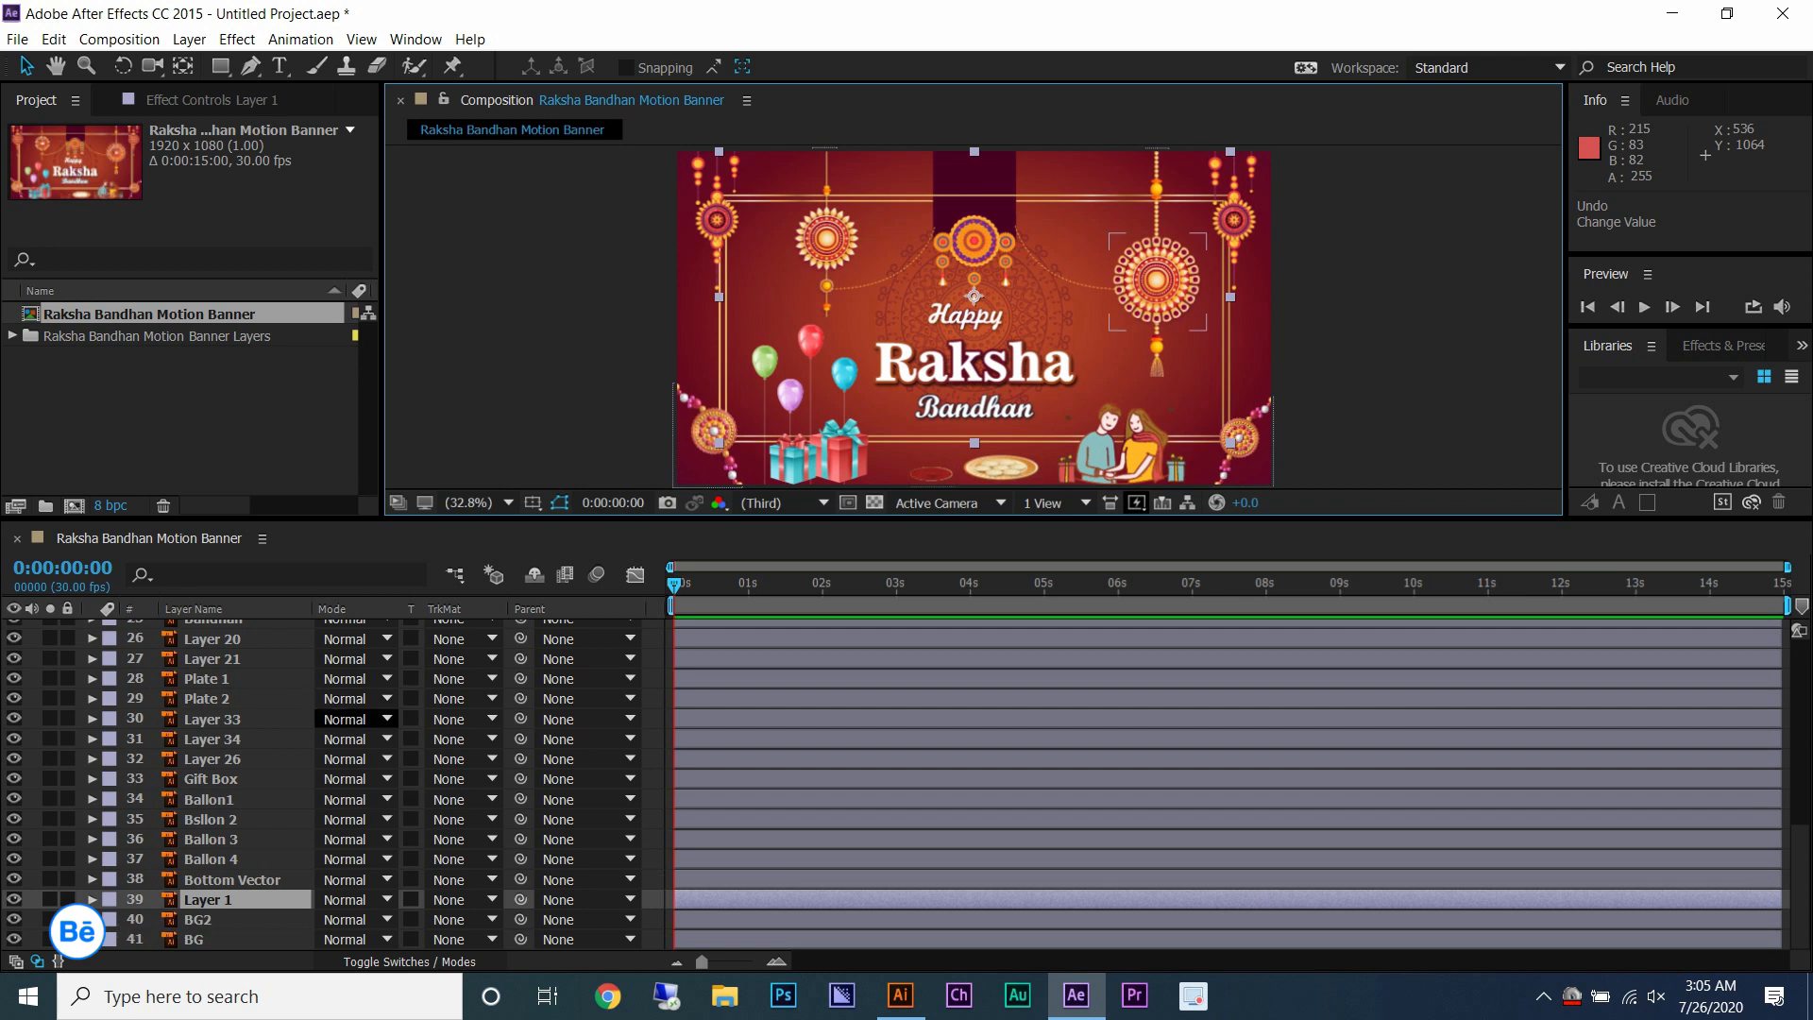
{"action": "scroll", "coordinate": [357, 829], "scroll_direction": "up", "scroll_amount": 8}
- Show the layer switches and lock Layer 1
{"action": "key", "text": "F4"}
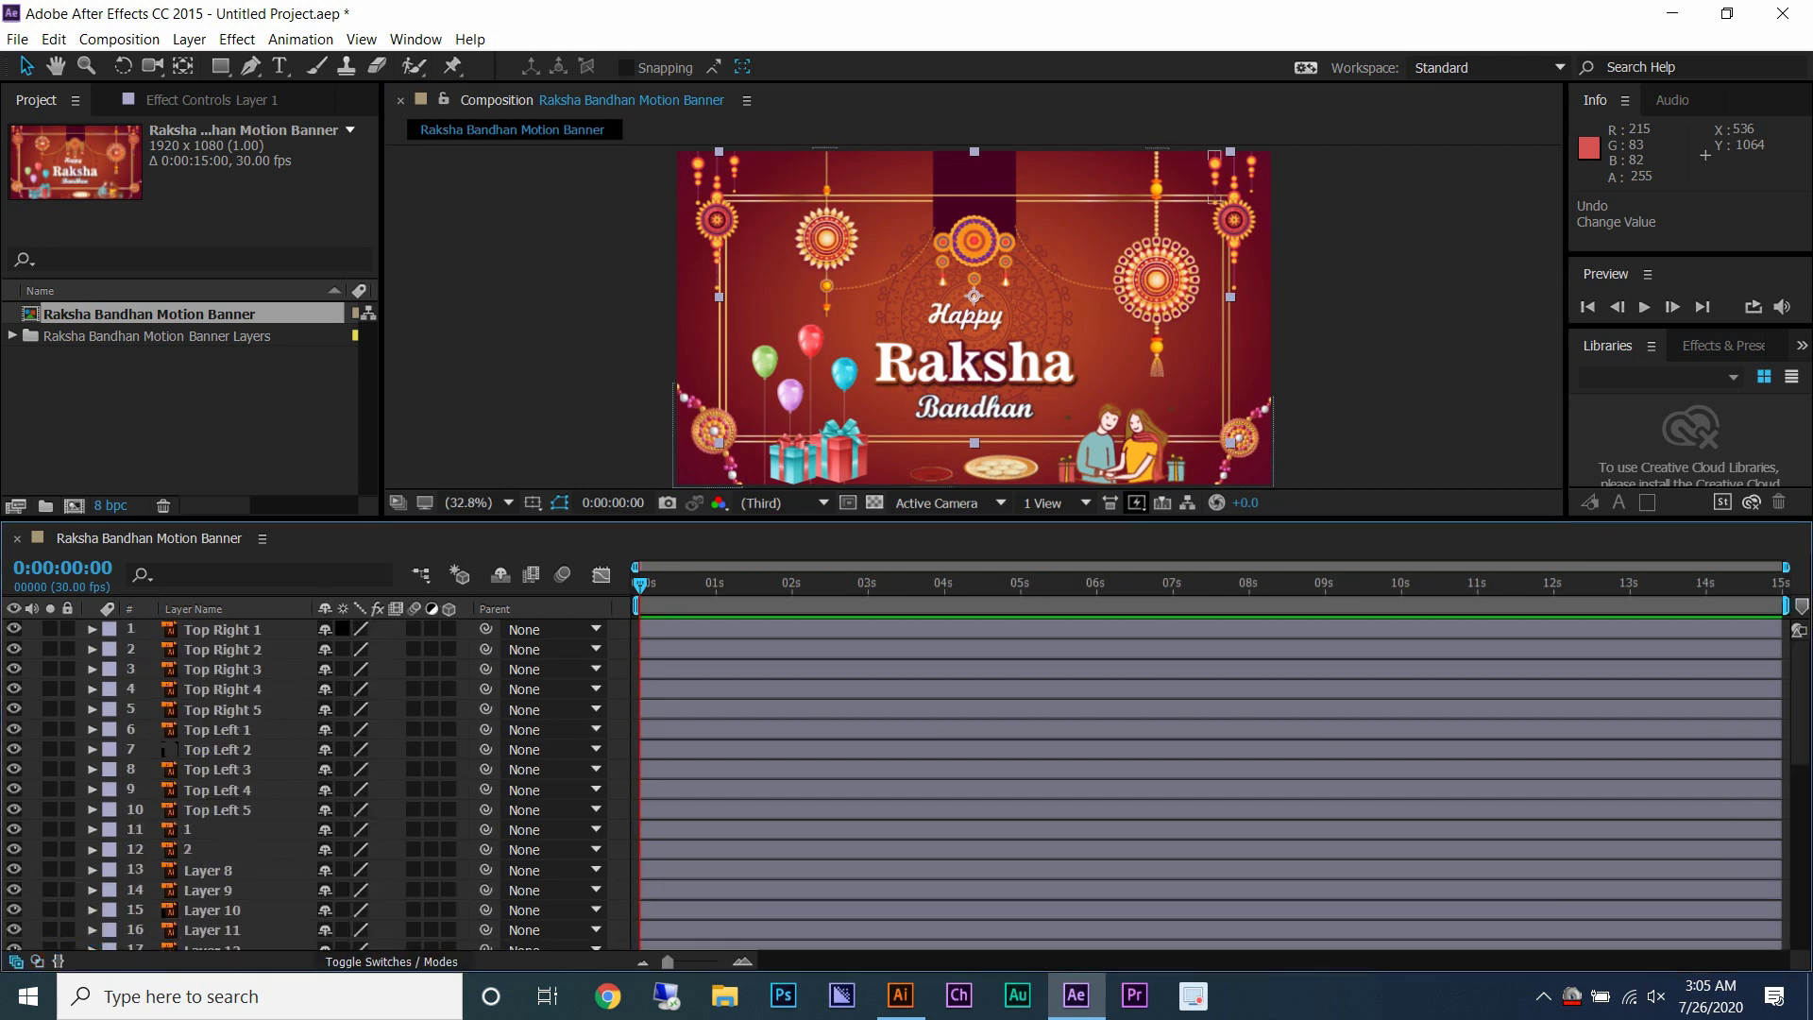
{"action": "scroll", "coordinate": [357, 829], "scroll_direction": "down", "scroll_amount": 7}
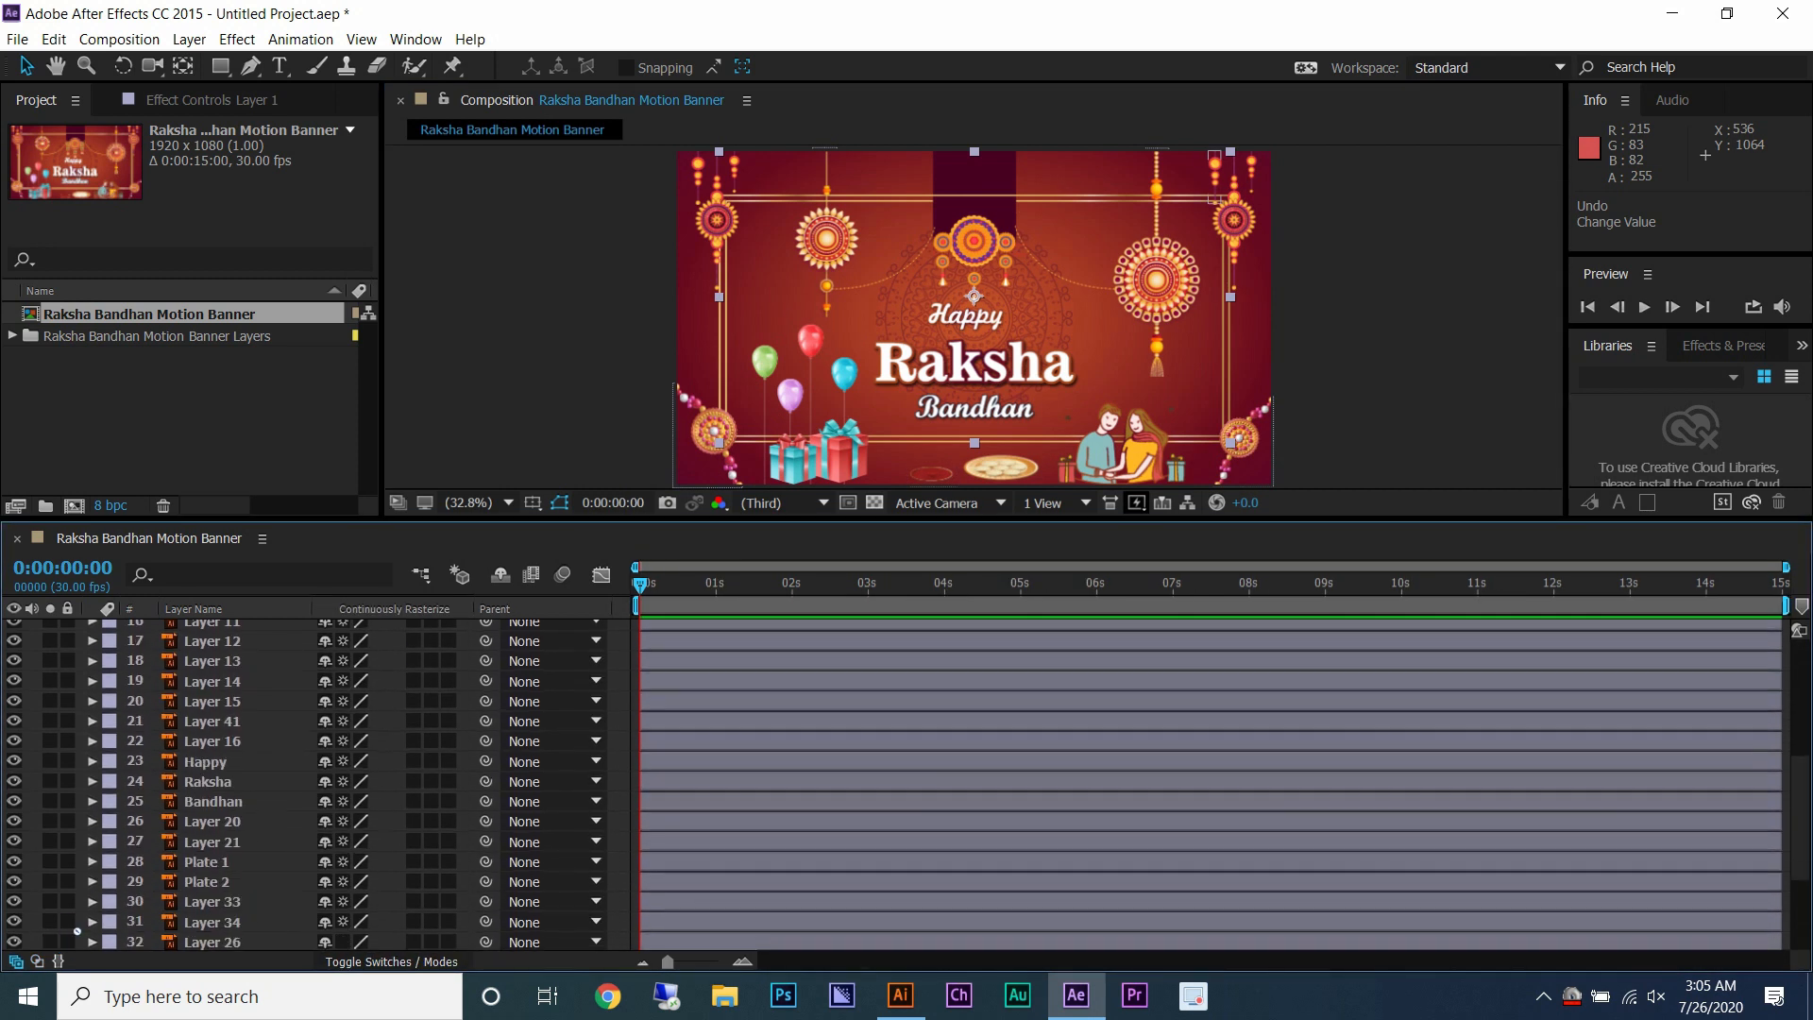
{"action": "scroll", "coordinate": [357, 829], "scroll_direction": "down", "scroll_amount": 2}
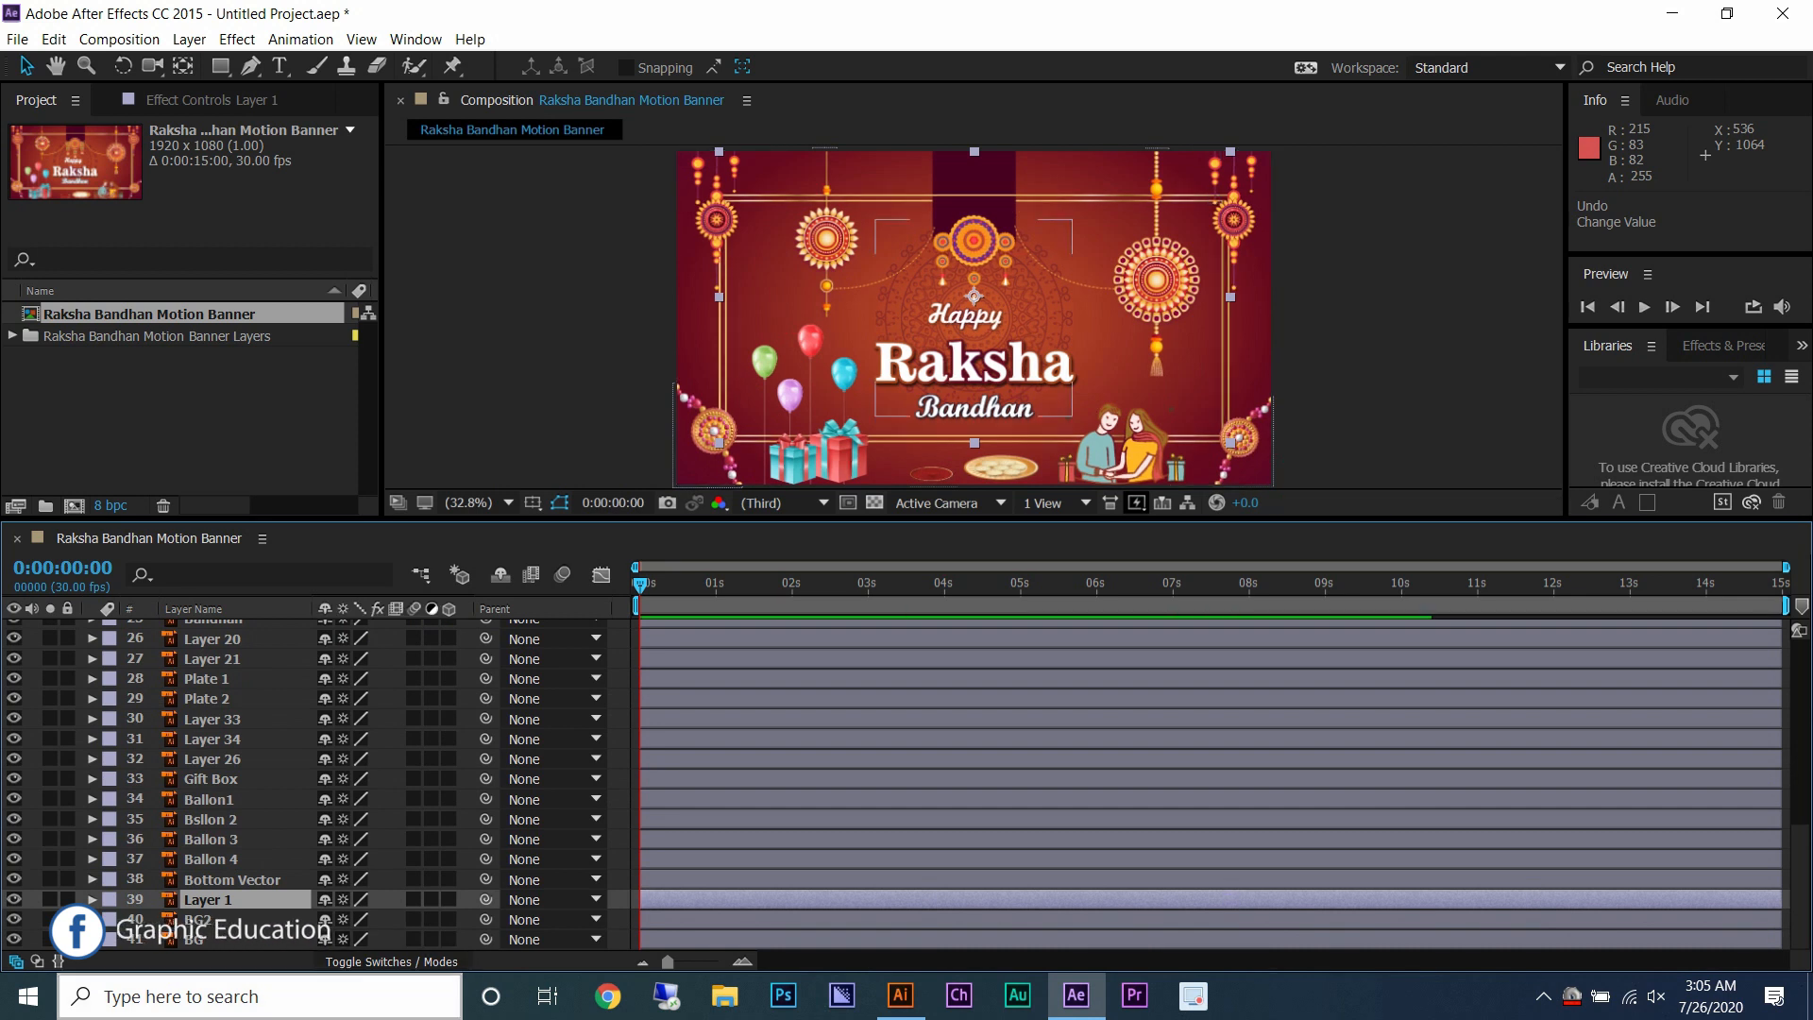
{"action": "left_click", "coordinate": [66, 899]}
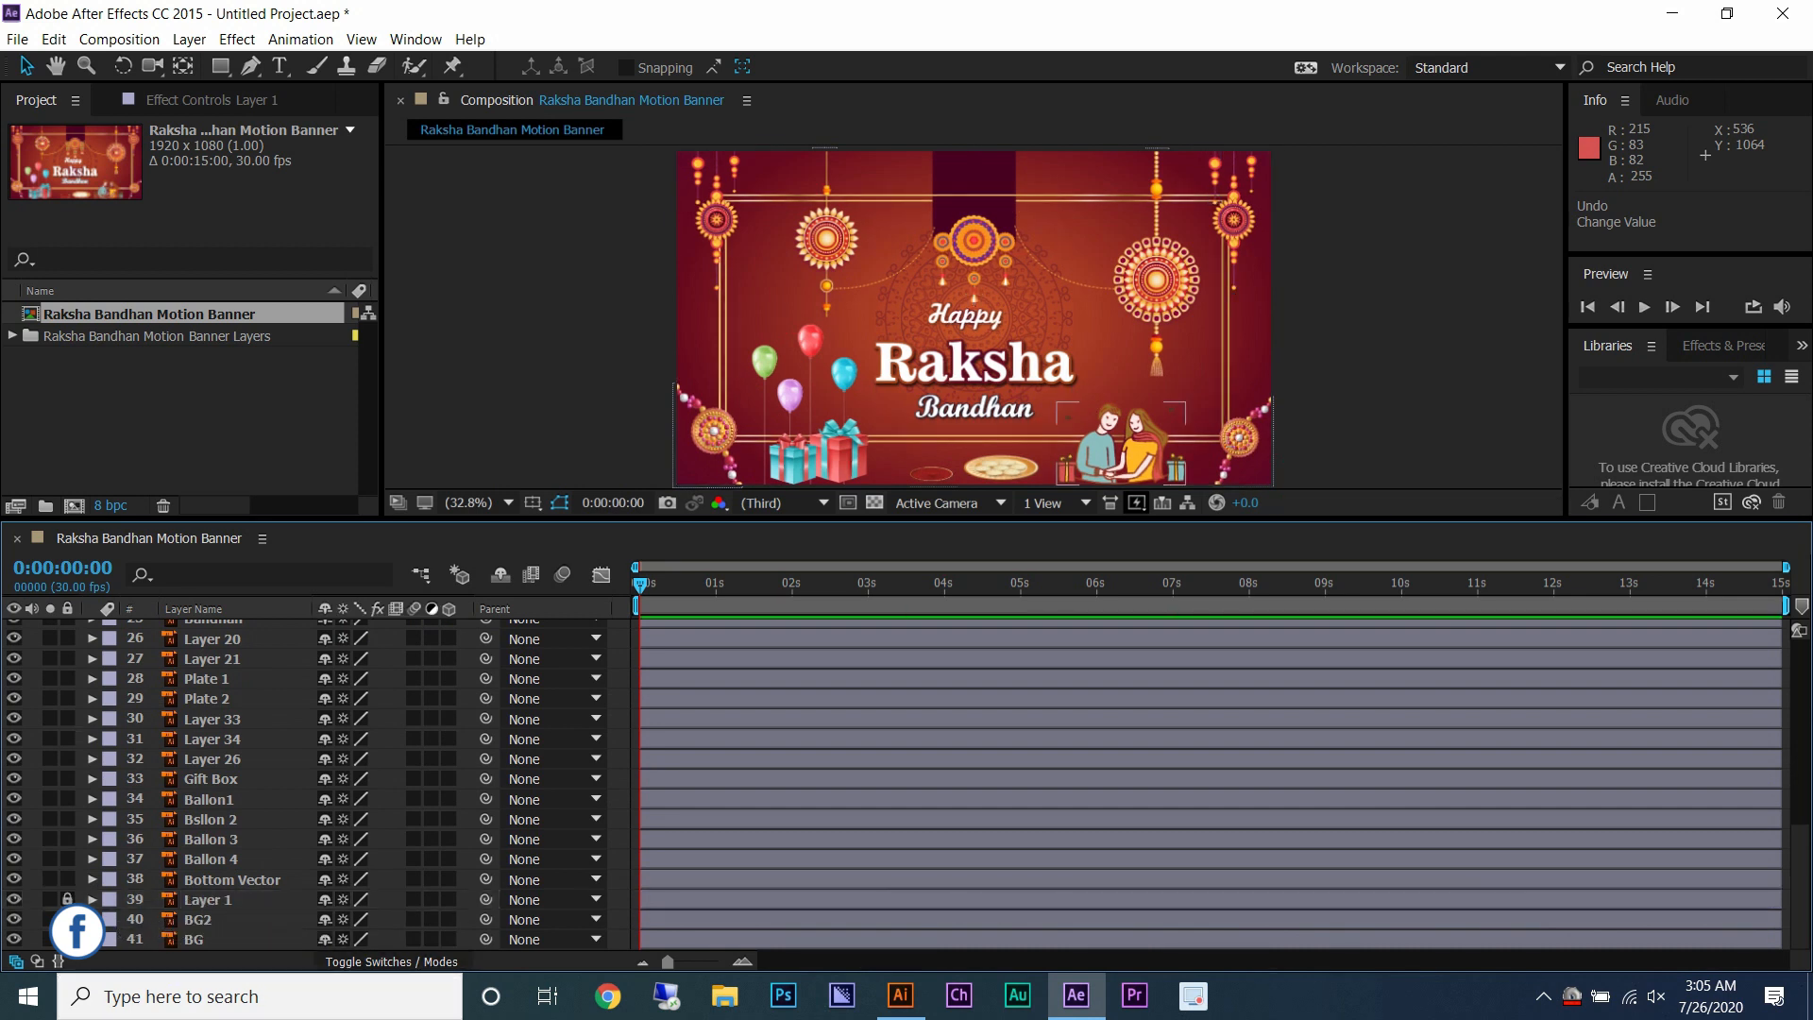
- Lock the BG layer and animate BG2's rotation with Easy Ease from 0° at the start to 200° at 0:00:14:29
{"action": "left_click", "coordinate": [904, 292]}
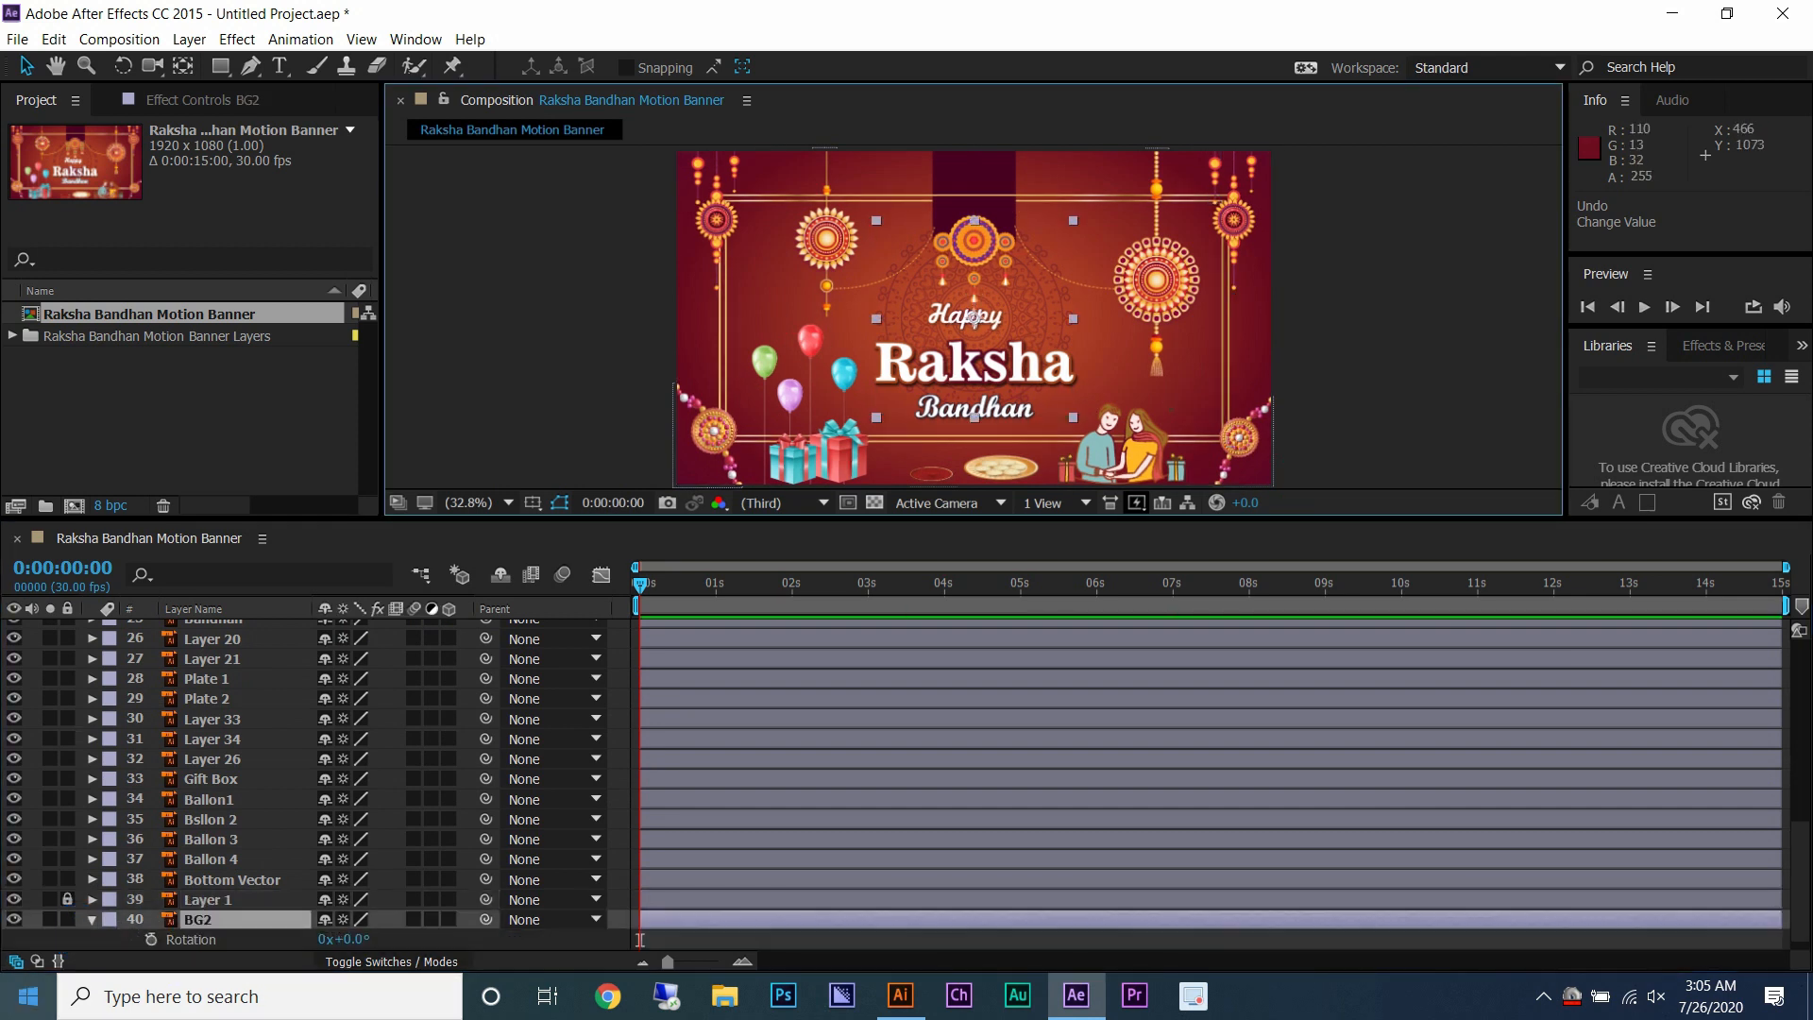
{"action": "key", "text": "r"}
{"action": "left_click", "coordinate": [66, 939]}
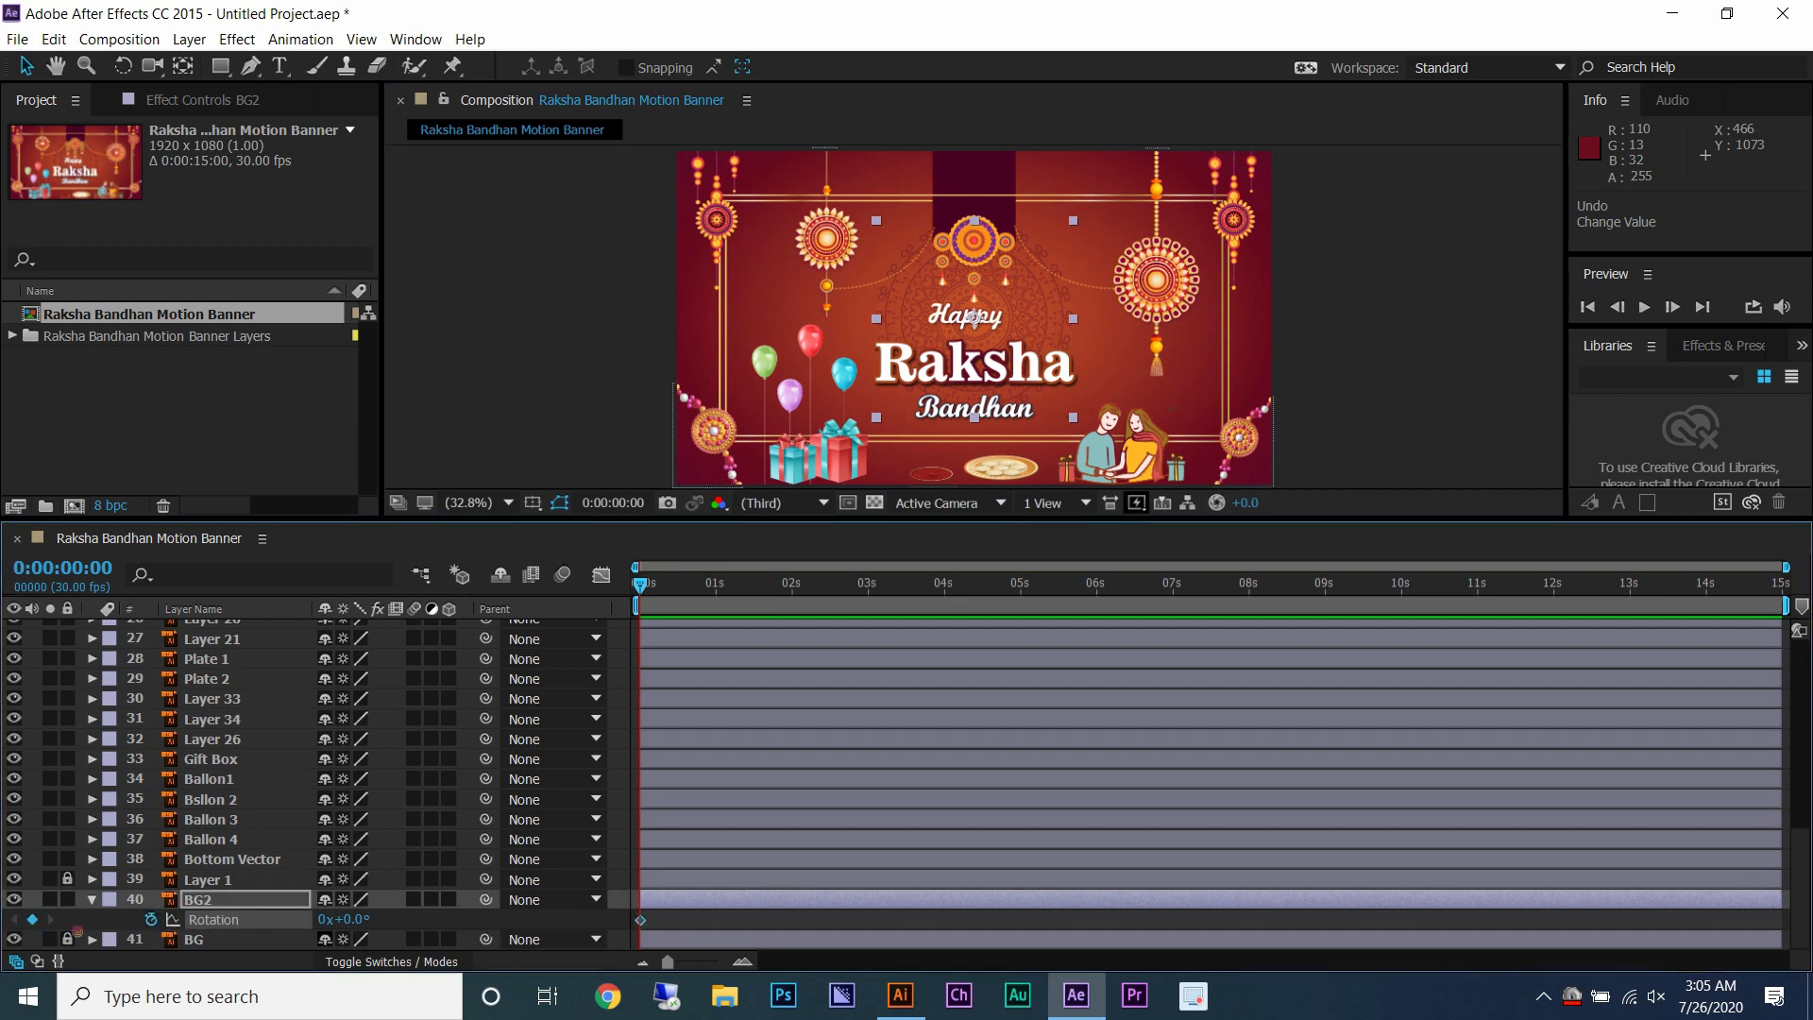
{"action": "right_click", "coordinate": [641, 919]}
{"action": "mouse_move", "coordinate": [803, 903]}
{"action": "left_click", "coordinate": [944, 769]}
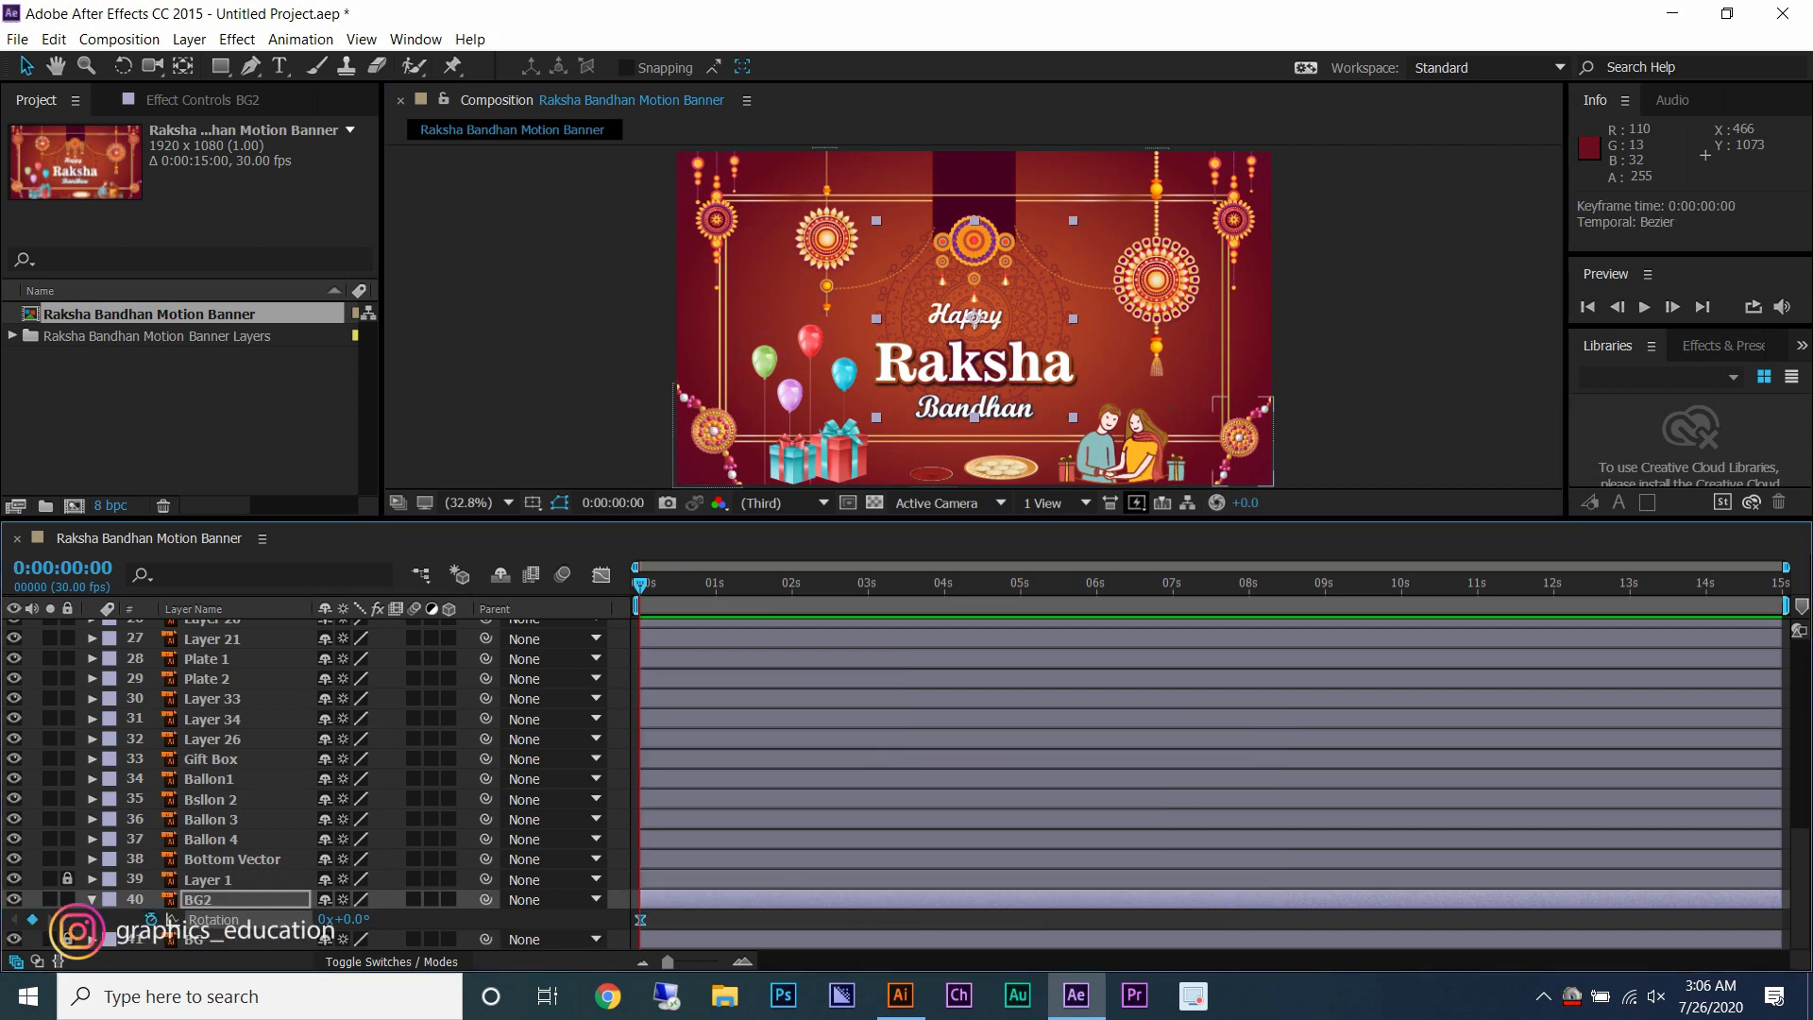
{"action": "left_click", "coordinate": [350, 919]}
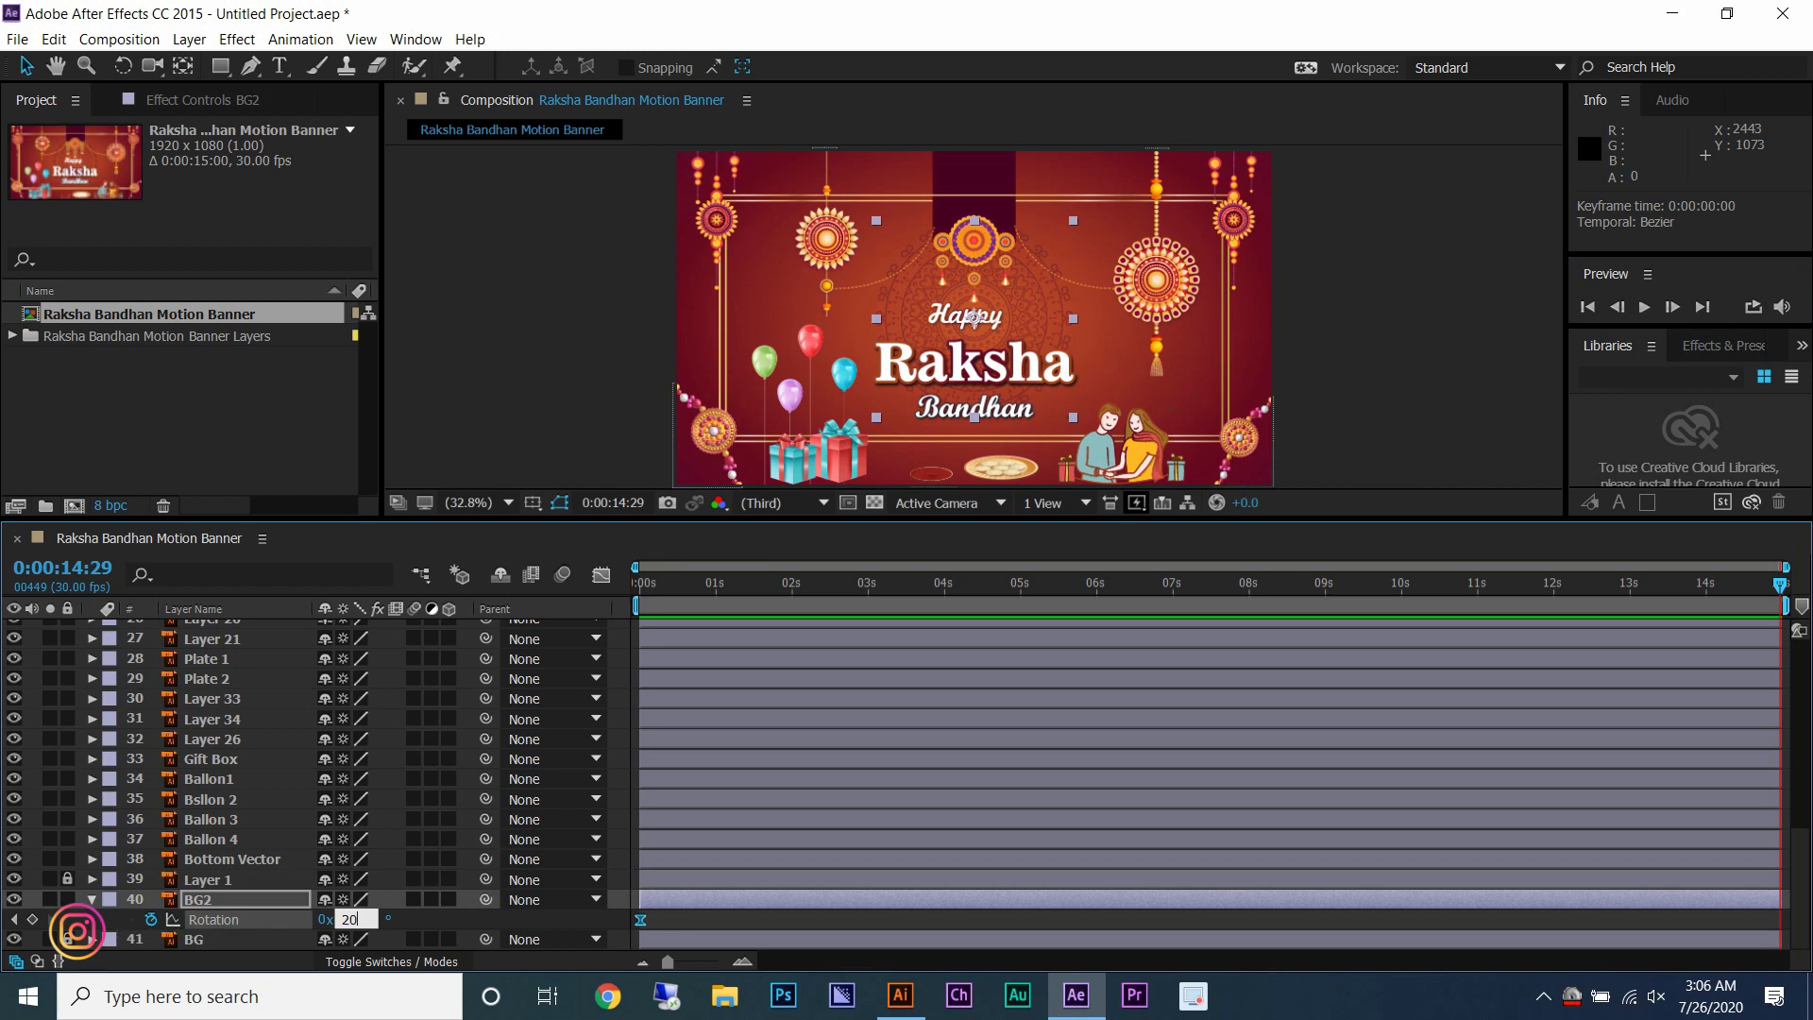
- Preview BG2's rotation at a closer view, then fit the whole banner back into the viewer
{"action": "key", "text": "space"}
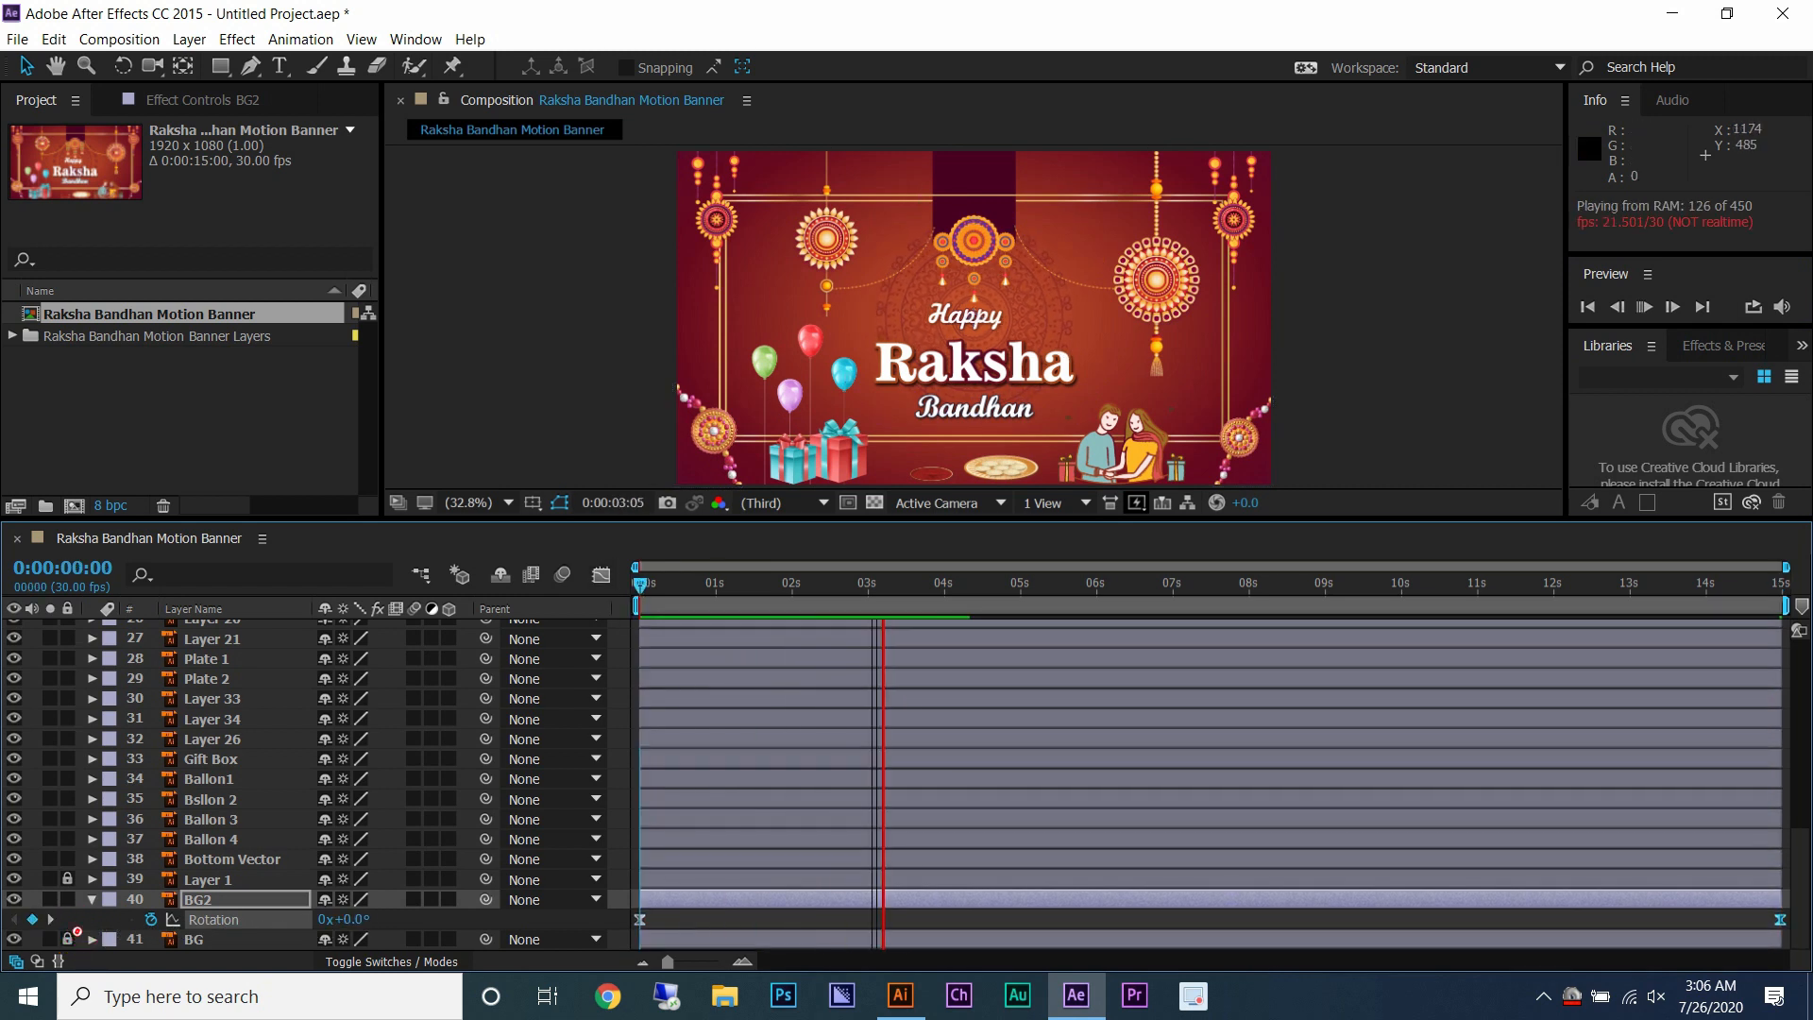
{"action": "key", "text": "space"}
{"action": "scroll", "coordinate": [973, 317], "scroll_direction": "up", "scroll_amount": 3}
{"action": "scroll", "coordinate": [974, 318], "scroll_direction": "down", "scroll_amount": 1}
{"action": "key", "text": "space"}
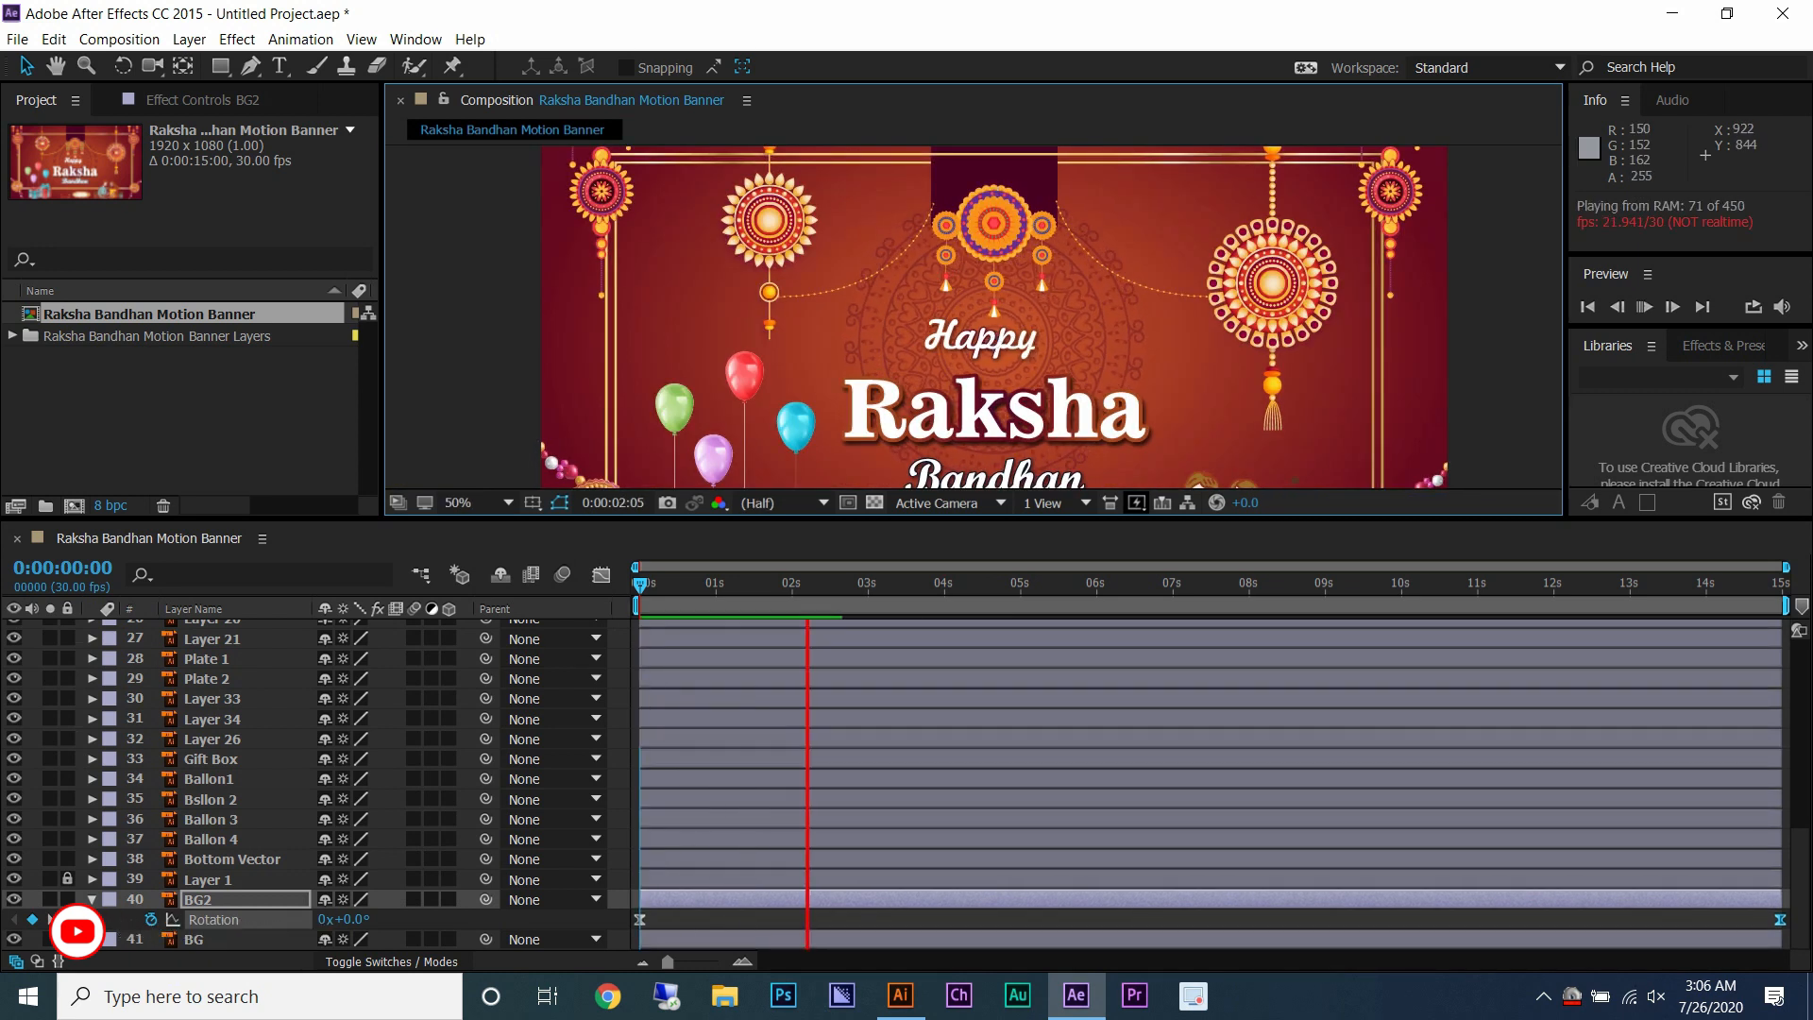
{"action": "key", "text": "space"}
{"action": "key", "text": "space"}
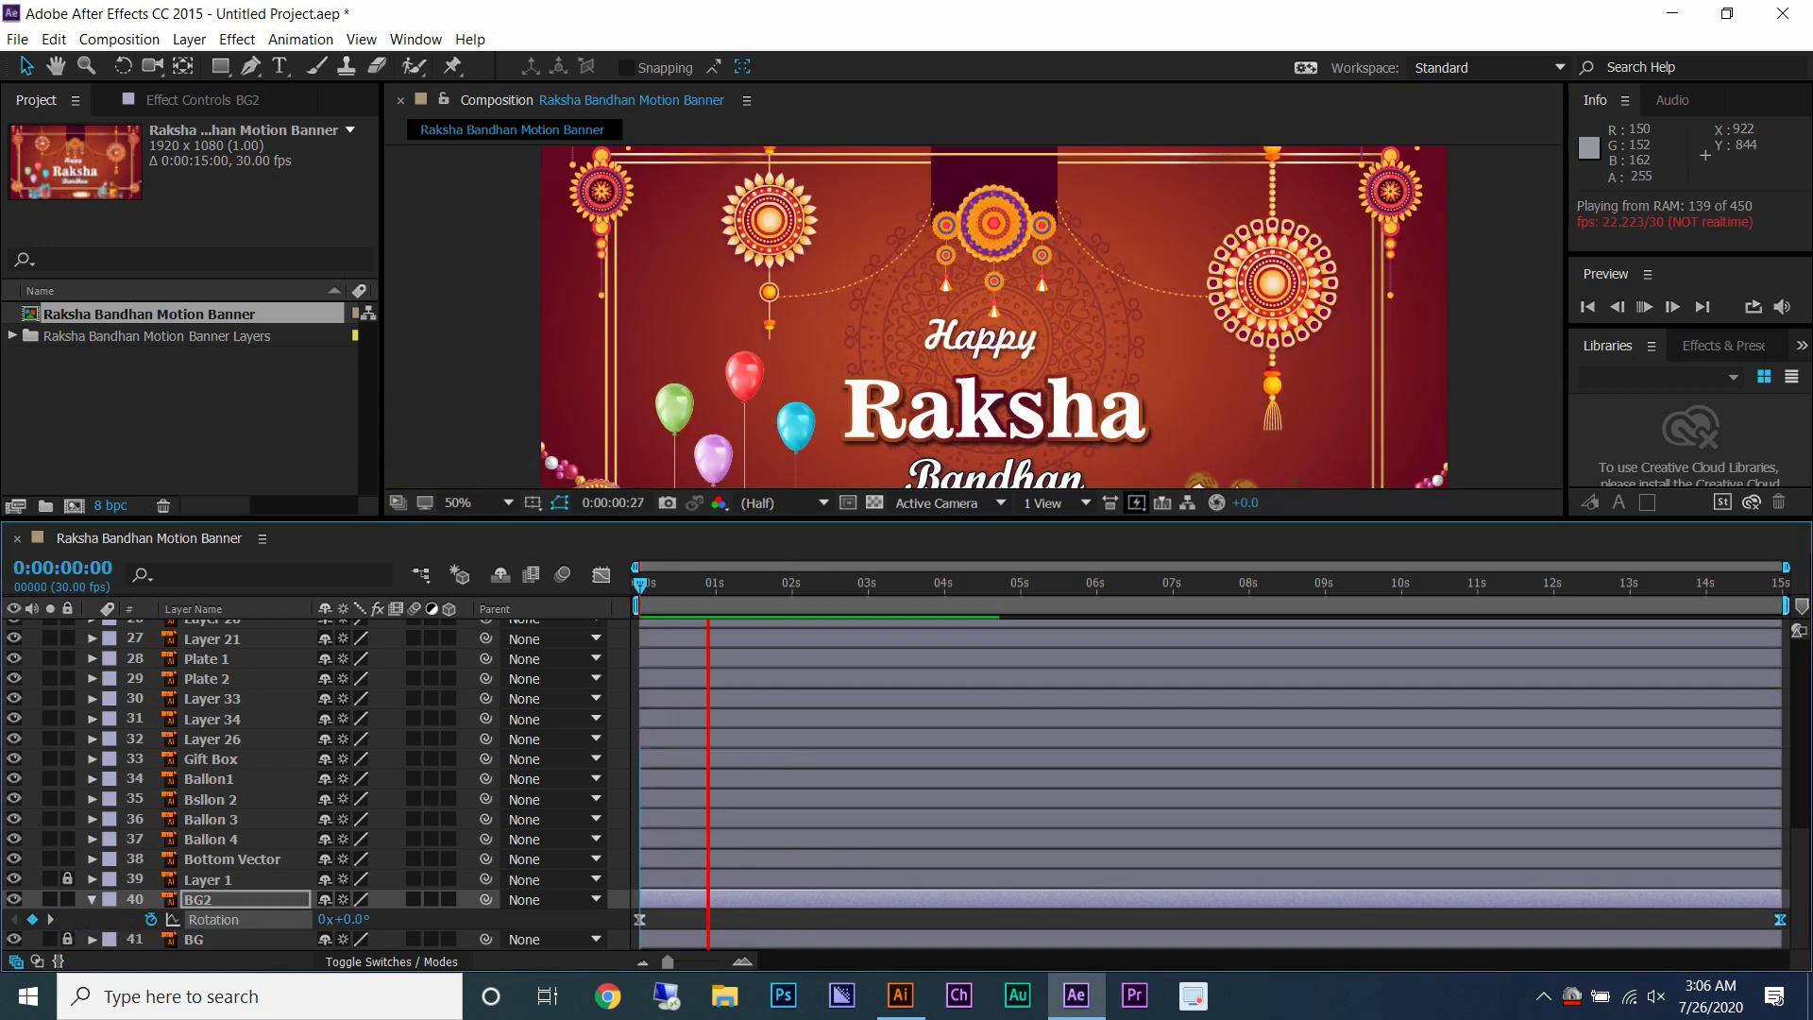
{"action": "left_click", "coordinate": [1702, 306]}
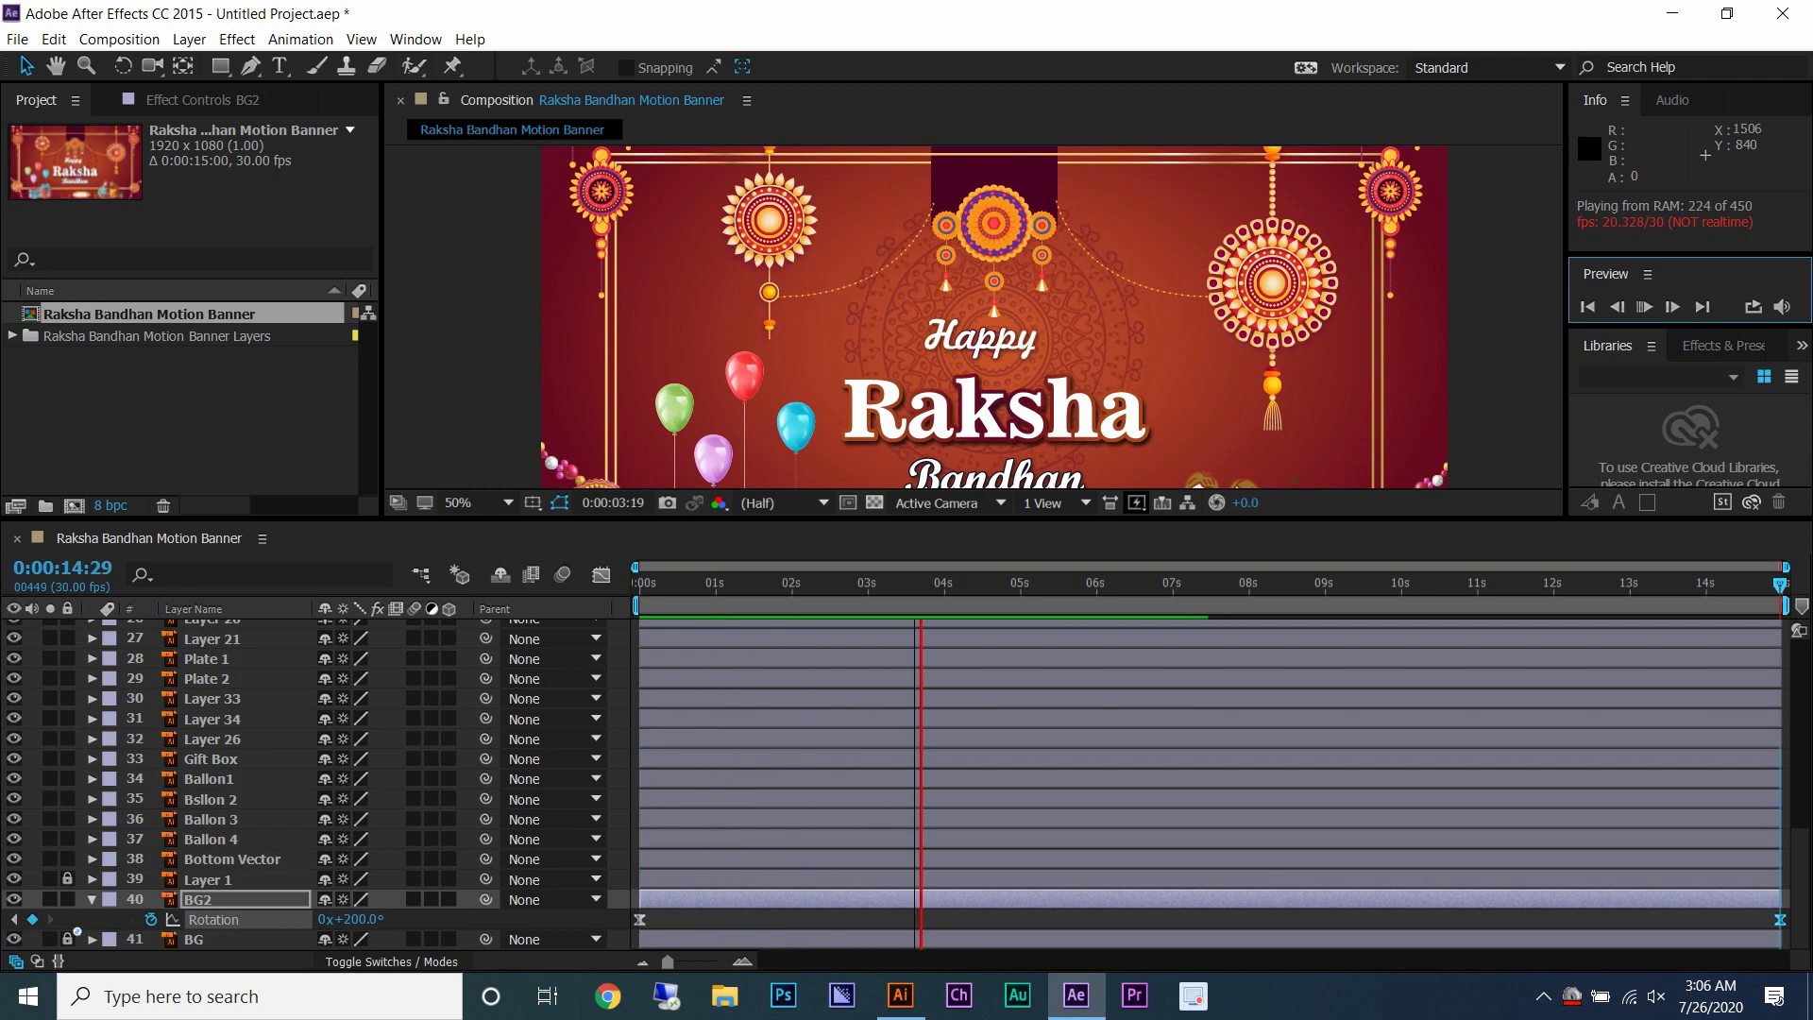
{"action": "left_click", "coordinate": [477, 502]}
{"action": "left_click", "coordinate": [491, 530]}
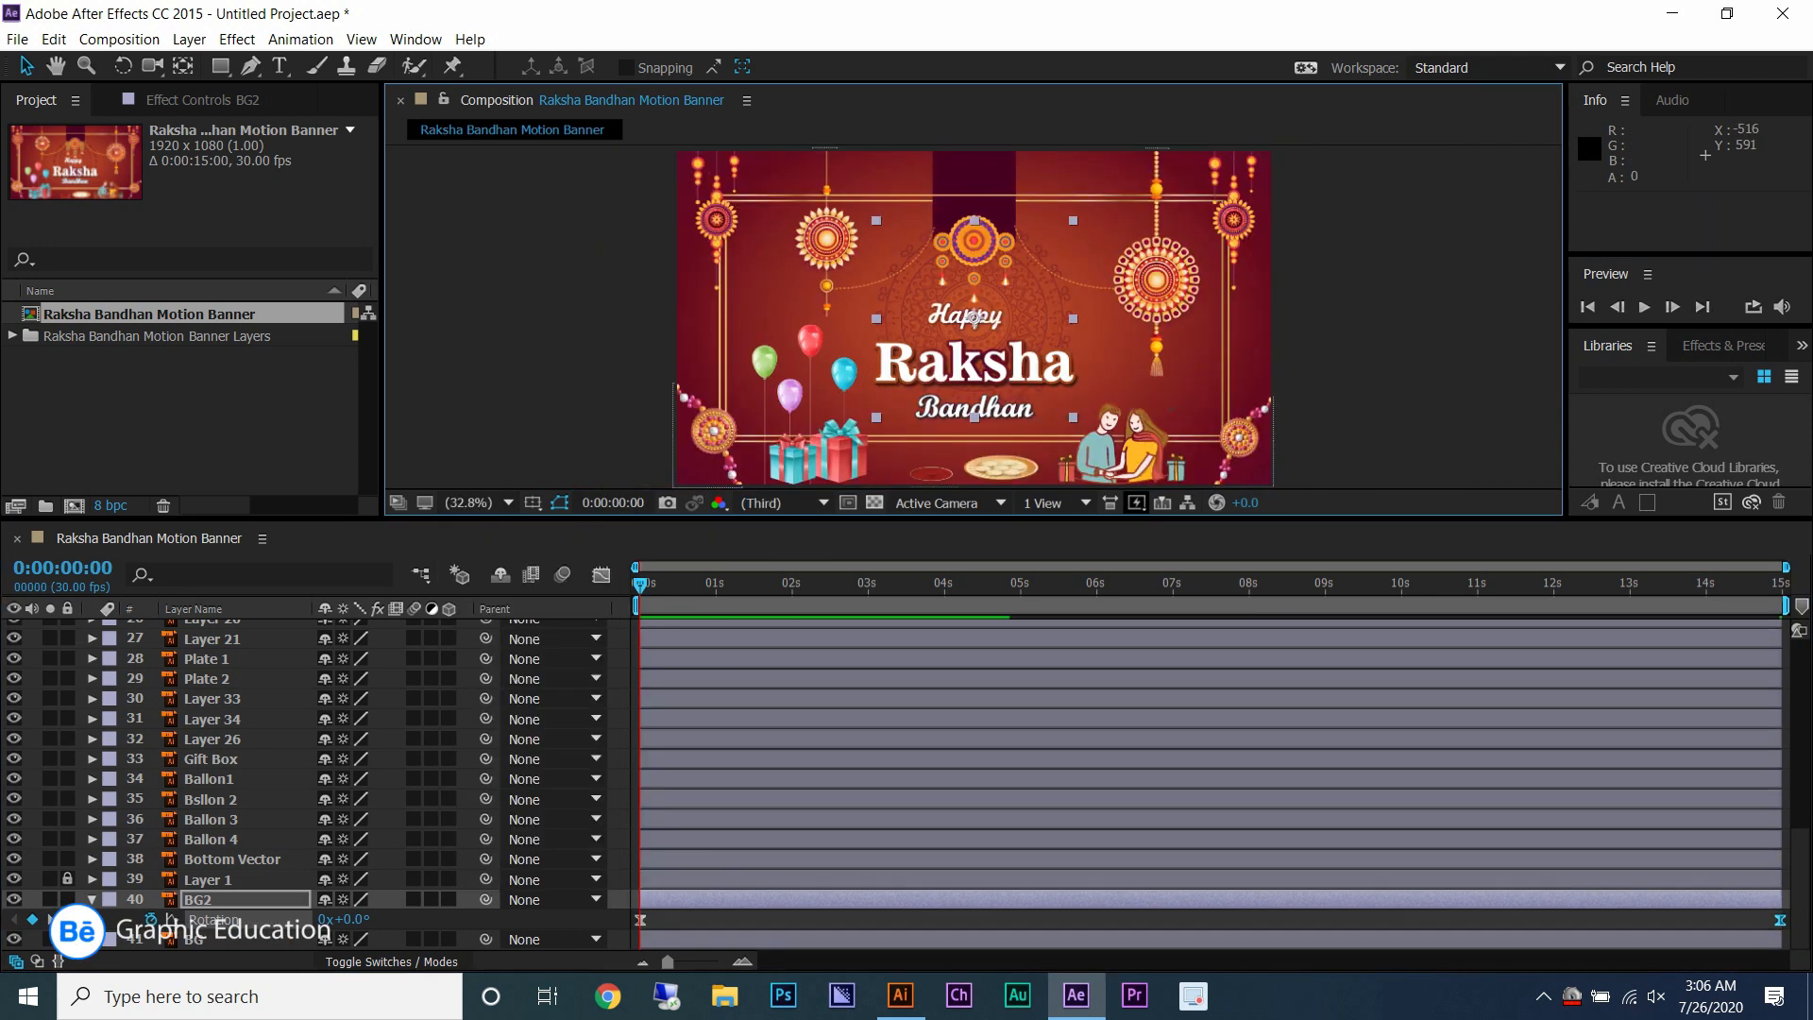
- Pre-compose the layers from Top Right 1 through Top Left 5 into a new composition named Top Design
{"action": "left_click", "coordinate": [517, 334]}
{"action": "scroll", "coordinate": [700, 171], "scroll_direction": "up", "scroll_amount": 3}
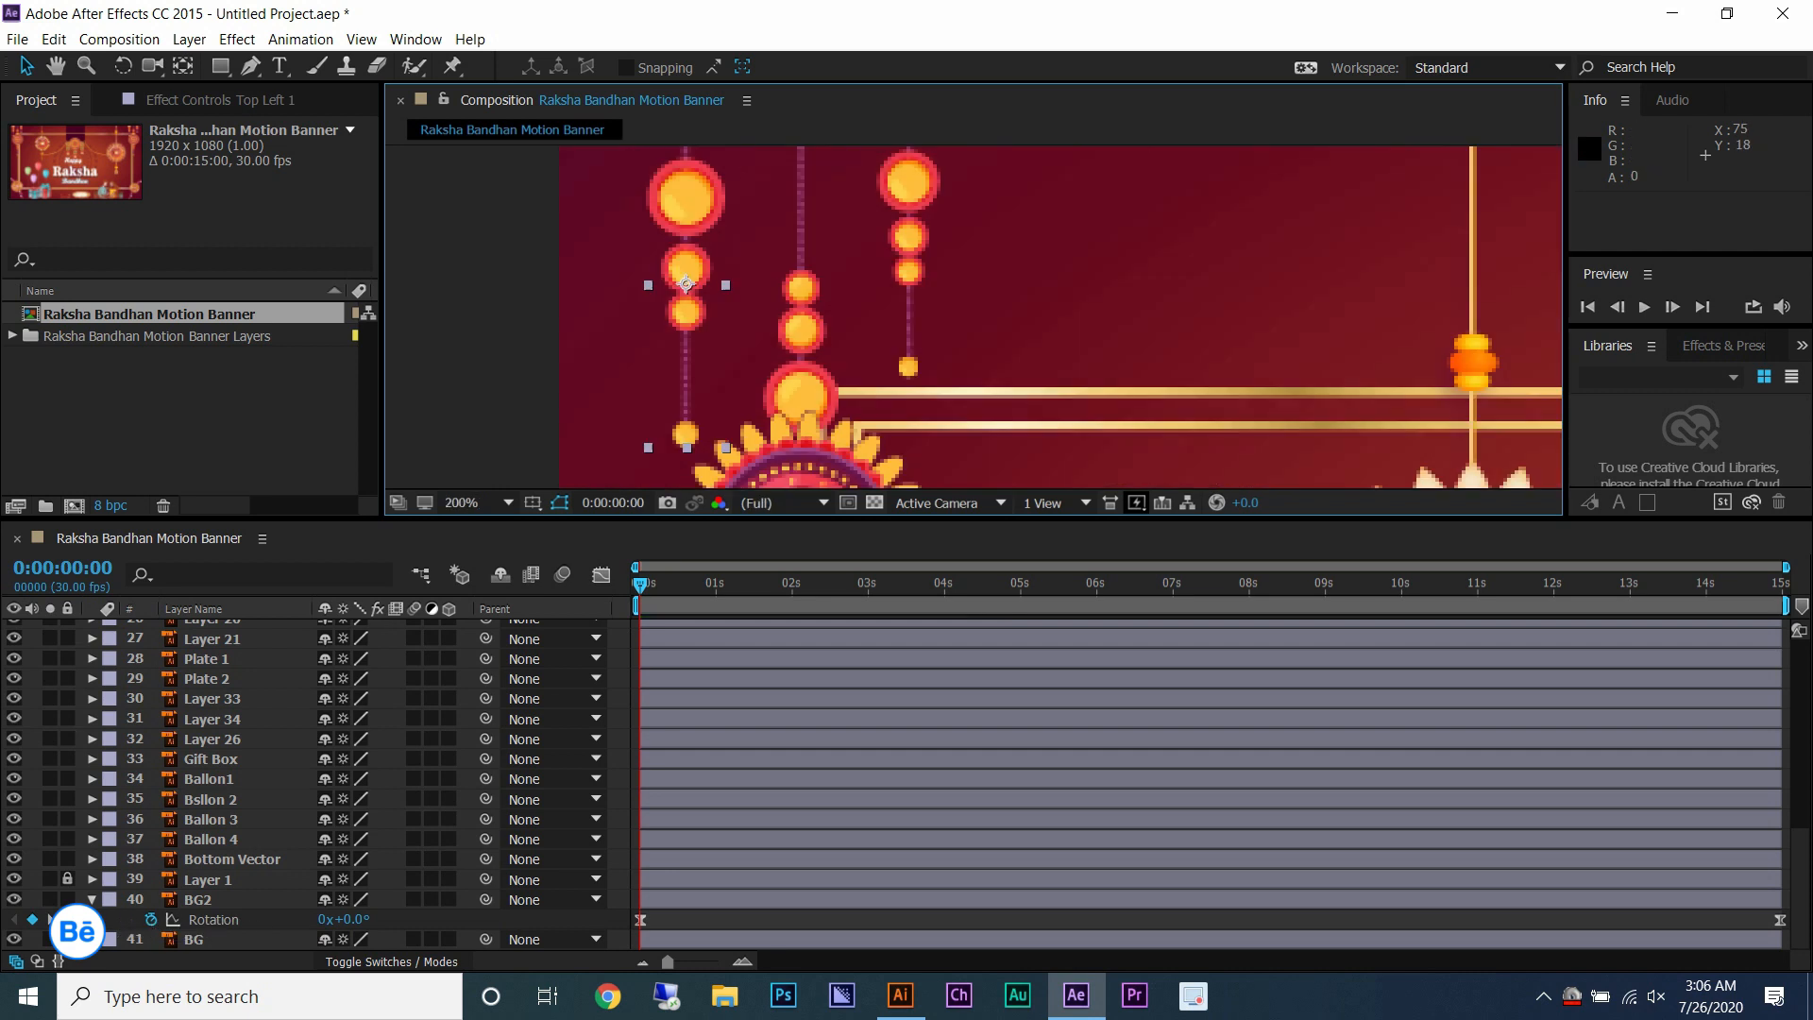
{"action": "scroll", "coordinate": [701, 171], "scroll_direction": "down", "scroll_amount": 1}
{"action": "scroll", "coordinate": [567, 783], "scroll_direction": "up", "scroll_amount": 5}
{"action": "scroll", "coordinate": [311, 783], "scroll_direction": "up", "scroll_amount": 4}
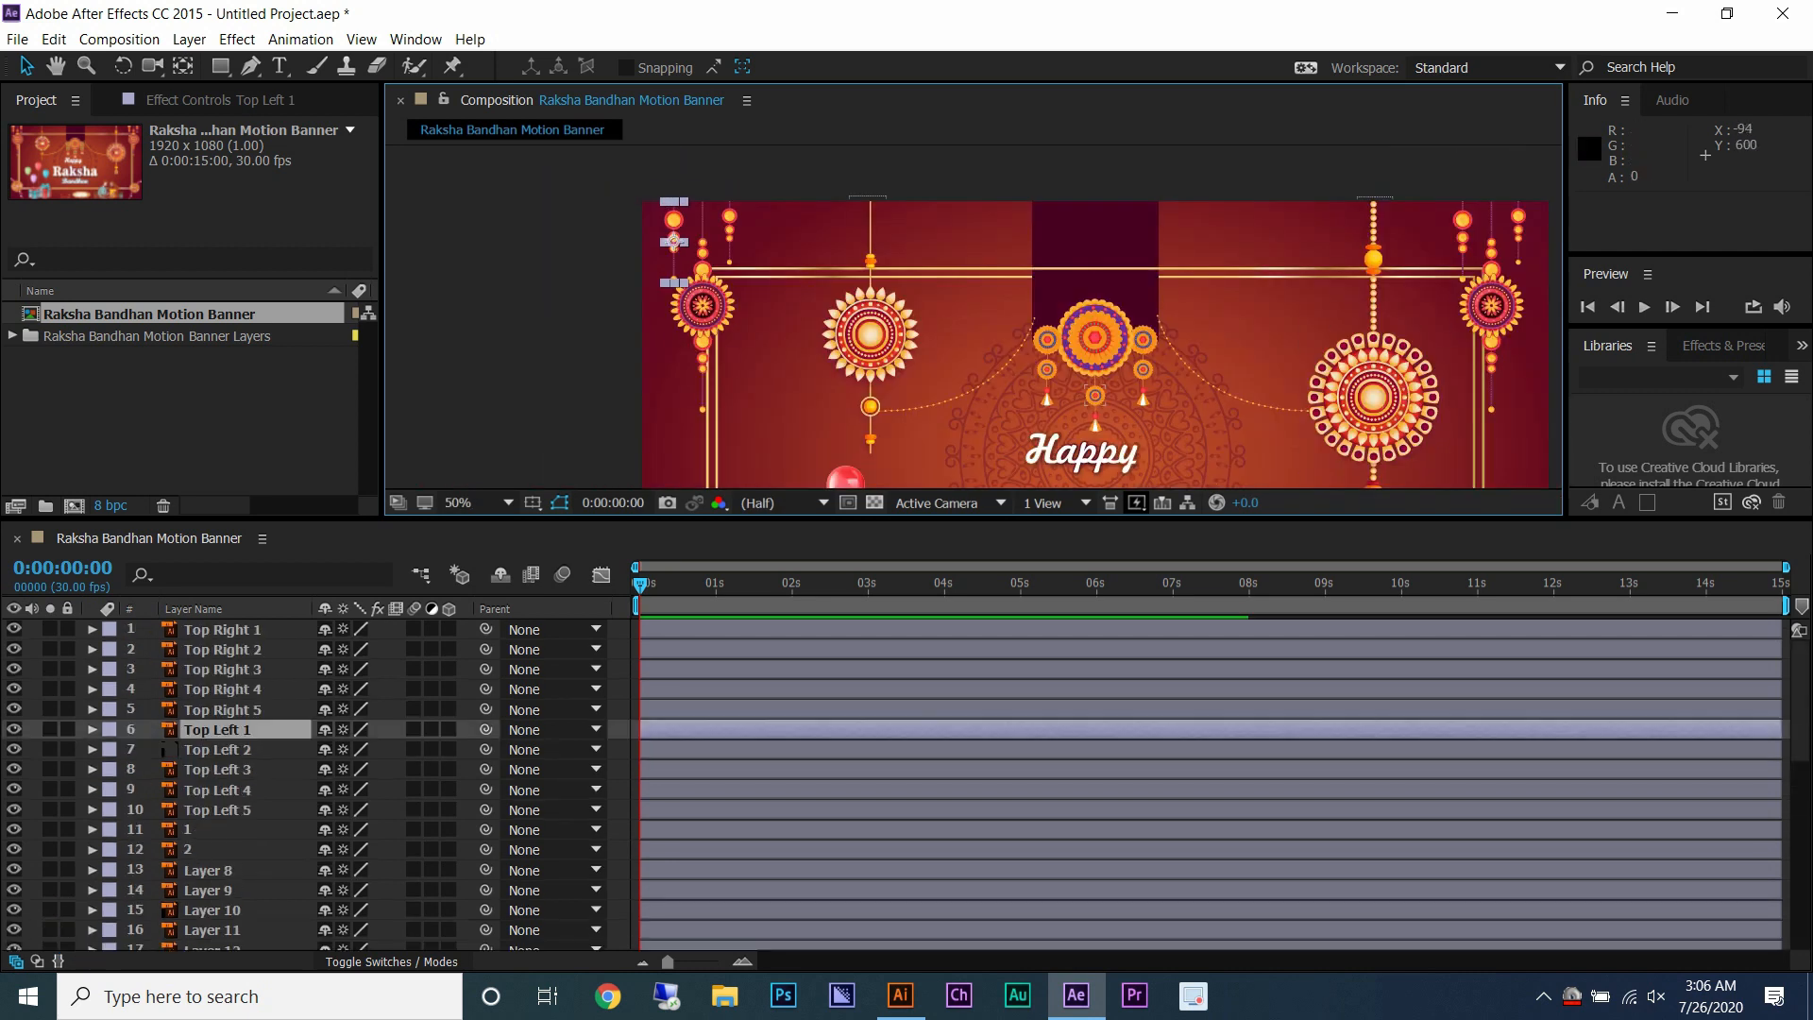
{"action": "left_click", "coordinate": [217, 810]}
{"action": "left_click", "coordinate": [222, 629], "text": "shift"}
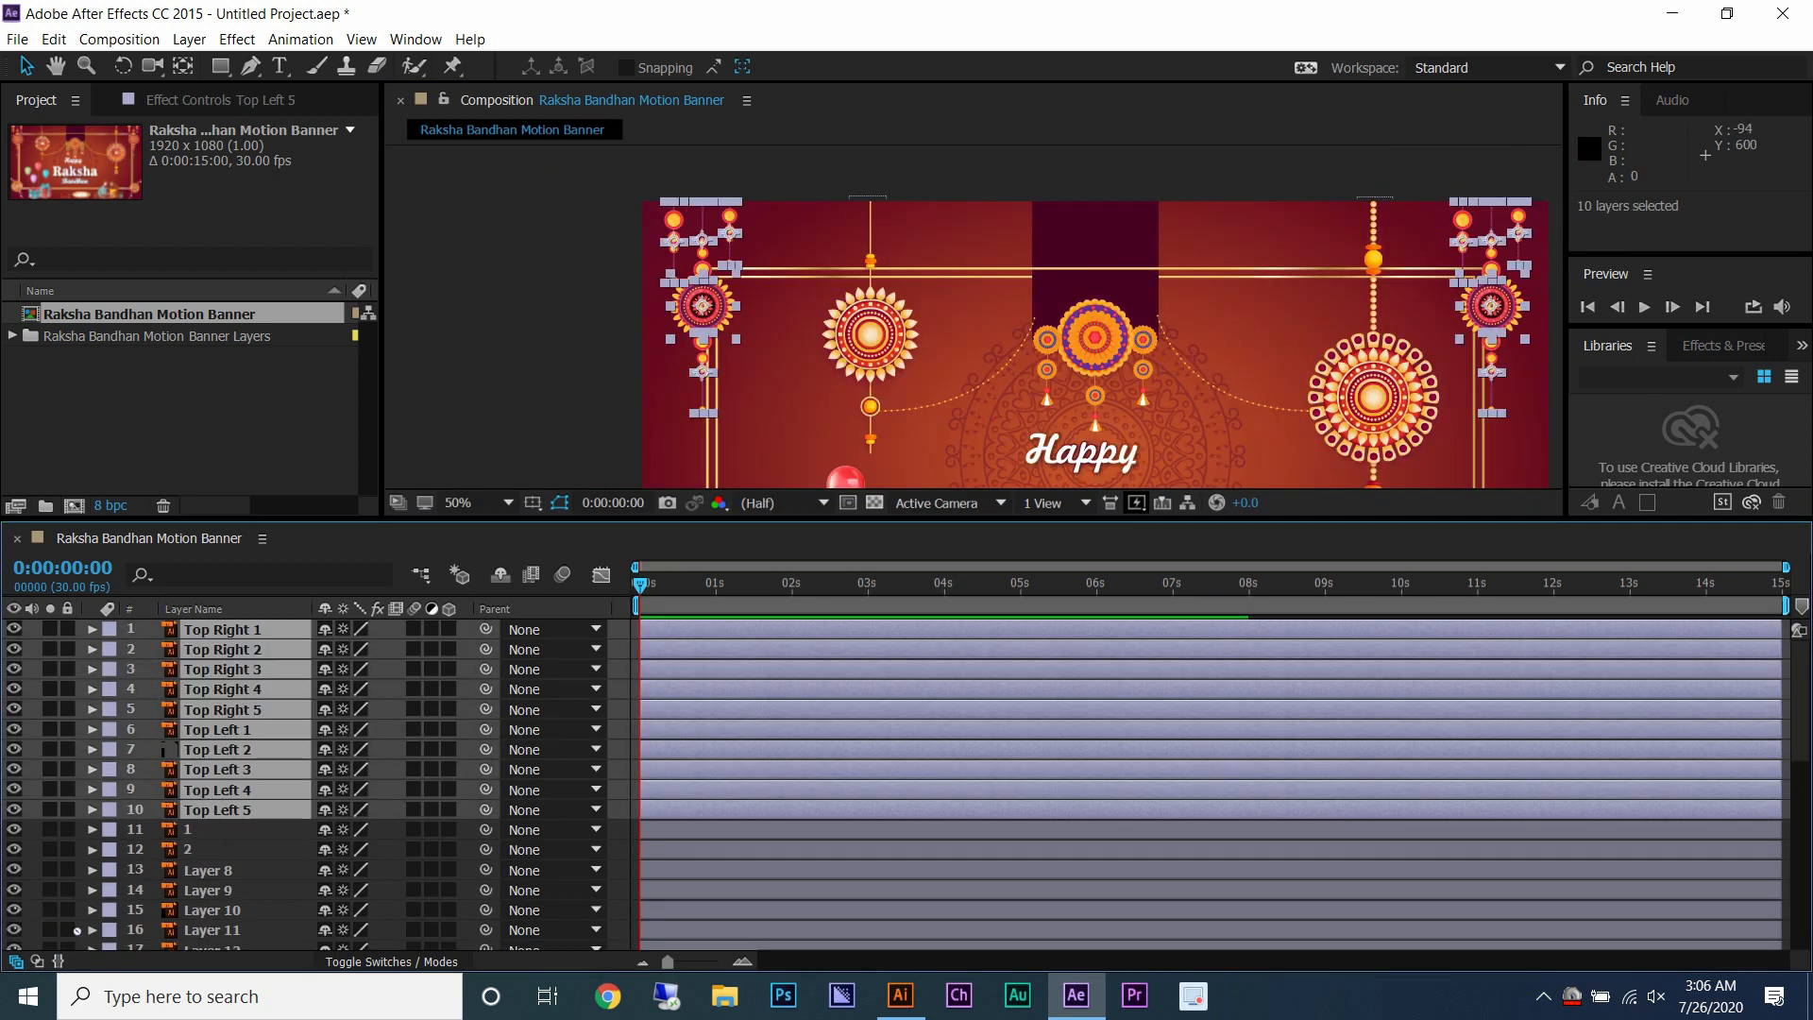
{"action": "right_click", "coordinate": [219, 647]}
{"action": "left_click", "coordinate": [255, 787]}
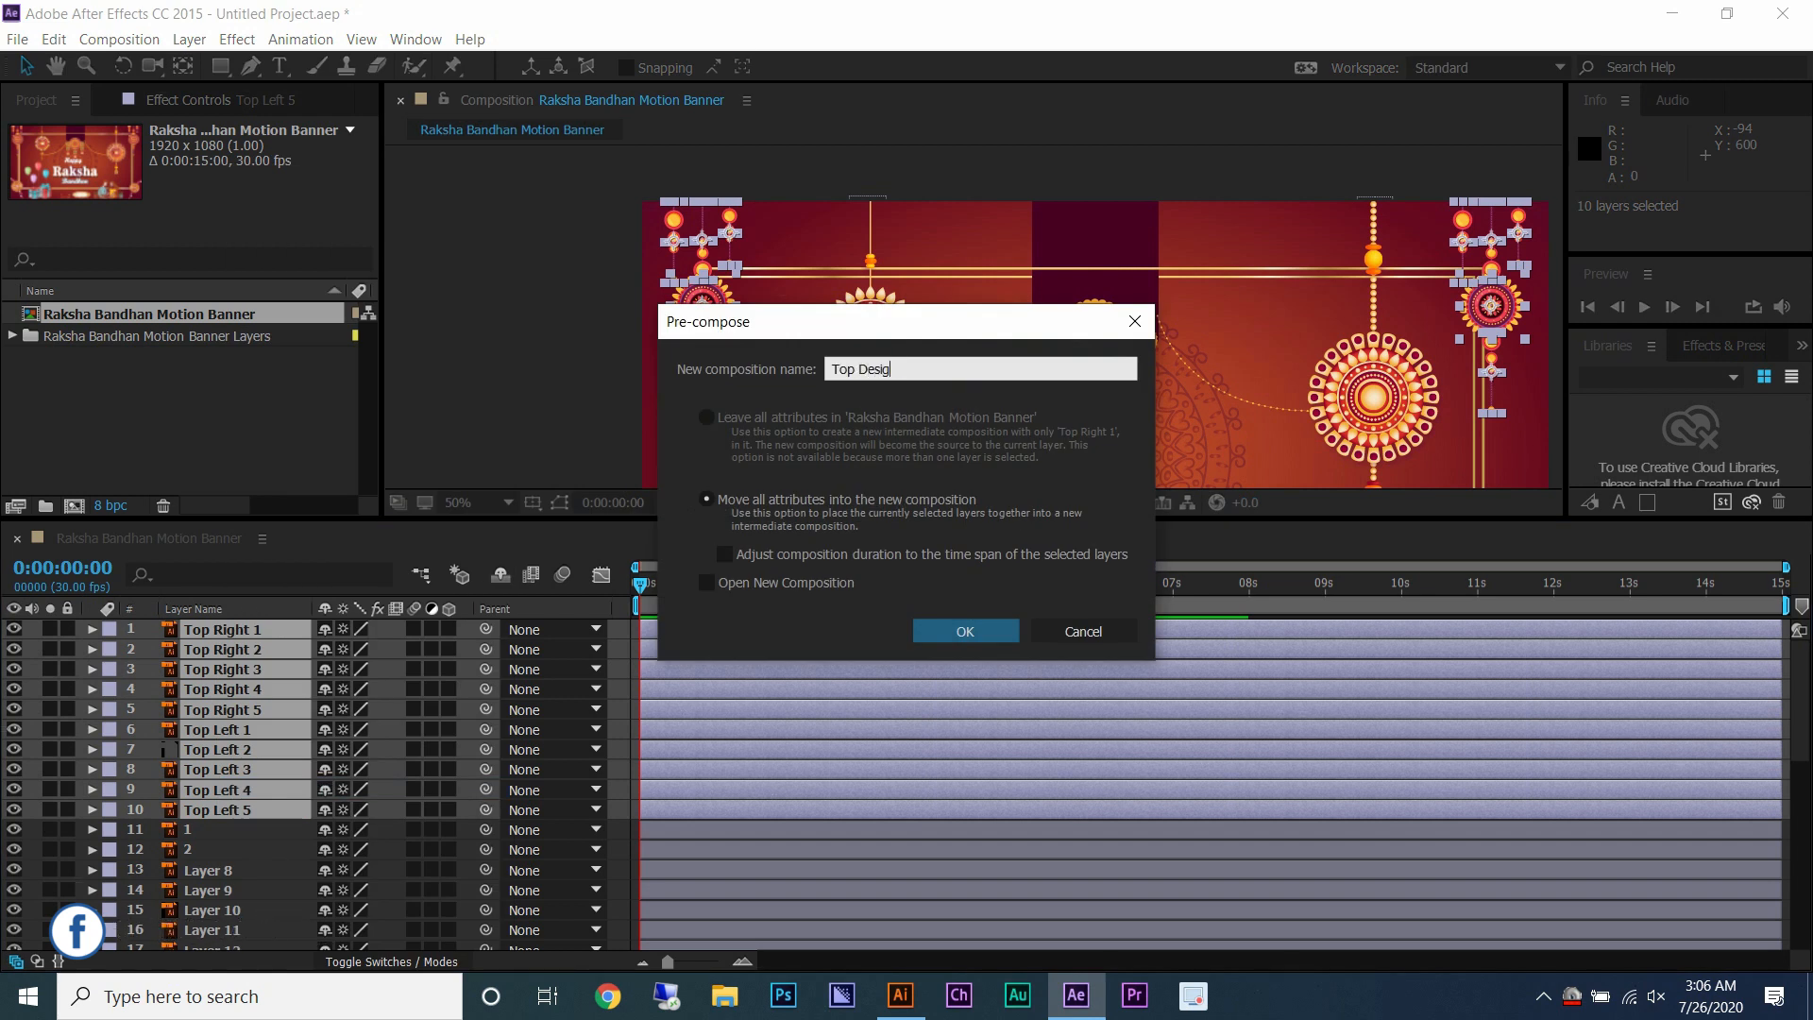
{"action": "key", "text": "Return"}
- Open the Top Design composition and move the anchor points of the right-hand hanging ornaments to the upper ends of their strings
{"action": "double_click", "coordinate": [217, 629]}
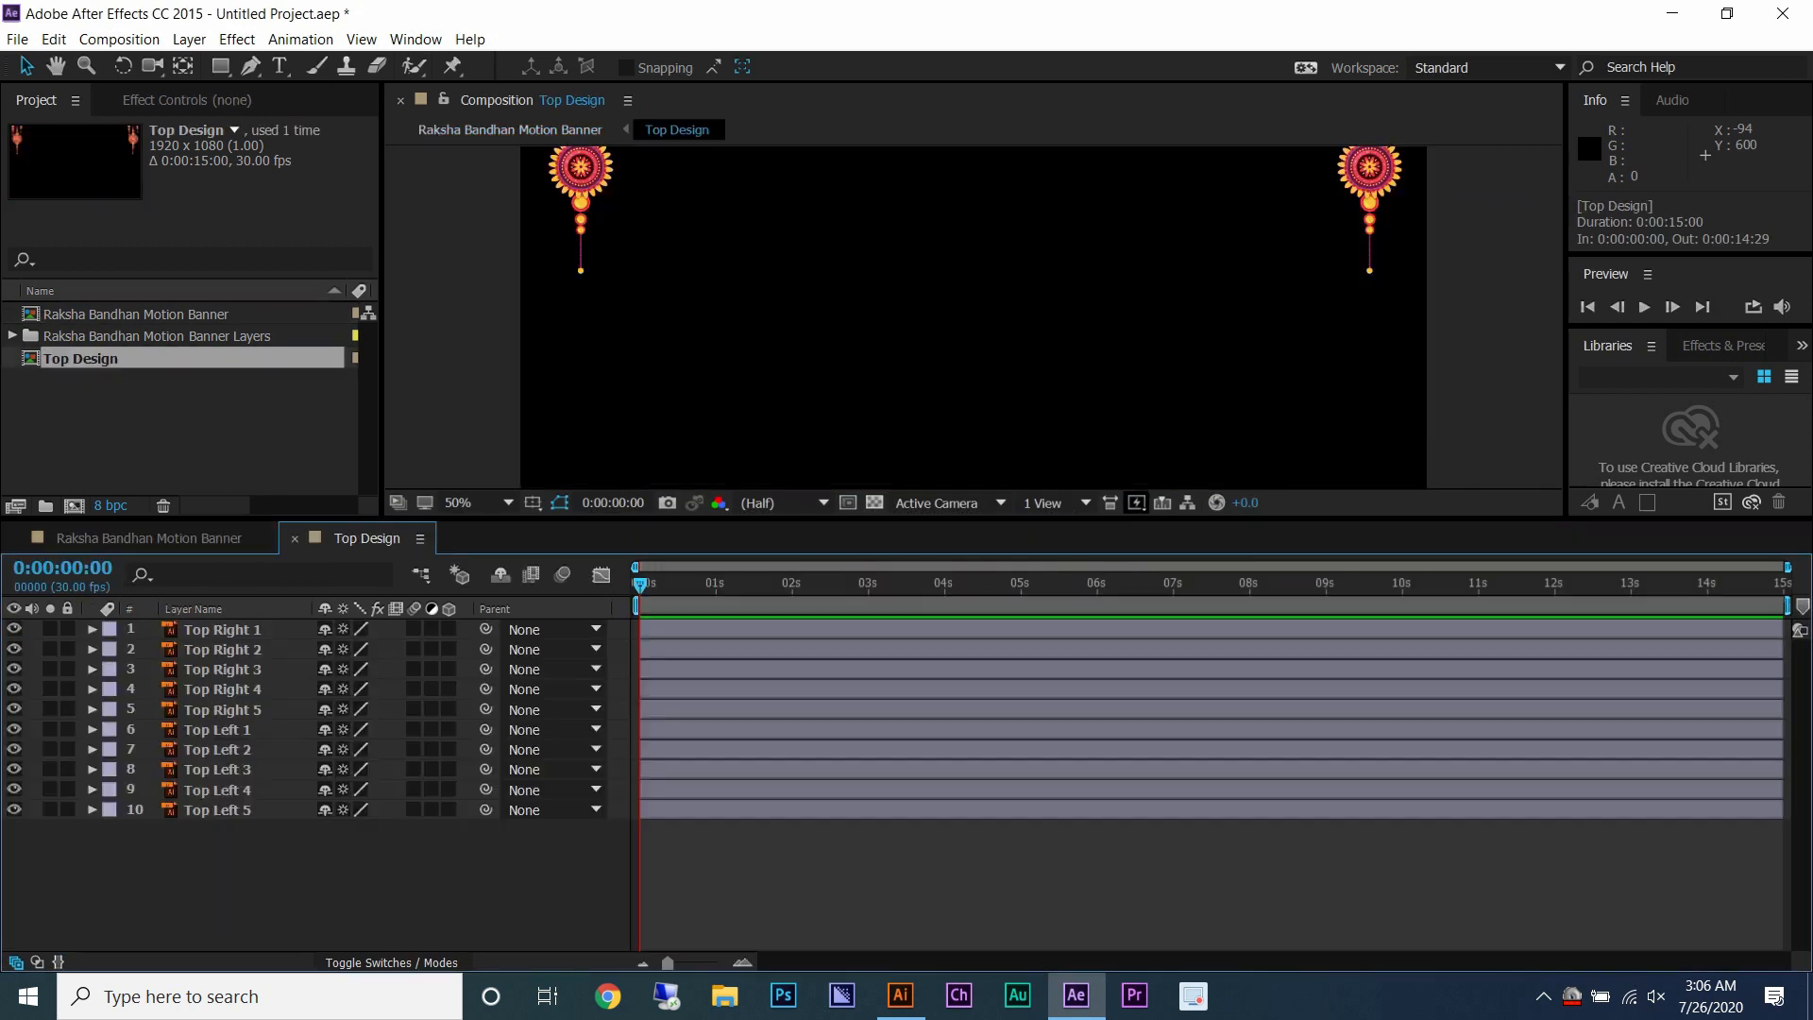
{"action": "scroll", "coordinate": [973, 317], "scroll_direction": "up", "scroll_amount": 2}
{"action": "left_click_drag", "start_coordinate": [1330, 166], "coordinate": [1351, 314]}
{"action": "left_click", "coordinate": [1362, 247]}
{"action": "key", "text": "y"}
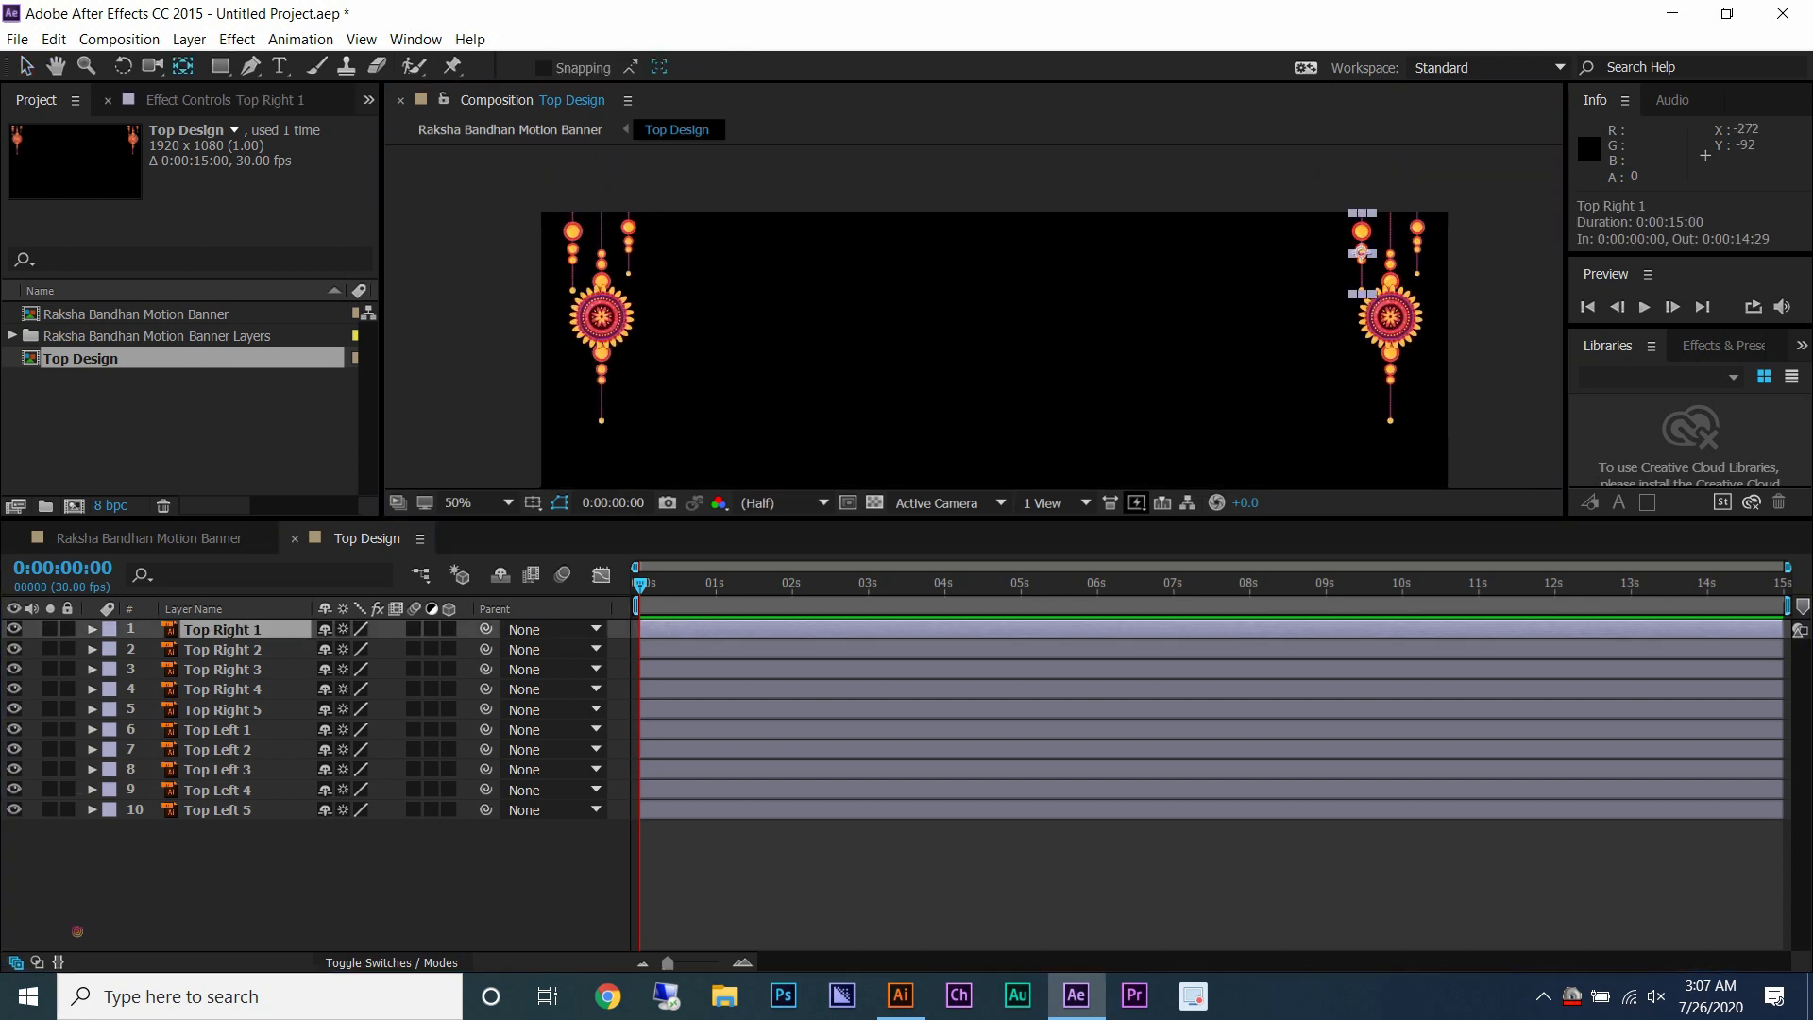
{"action": "scroll", "coordinate": [1457, 222], "scroll_direction": "up", "scroll_amount": 2}
{"action": "left_click_drag", "start_coordinate": [1070, 343], "coordinate": [1070, 181]}
{"action": "left_click", "coordinate": [1288, 241]}
{"action": "left_click_drag", "start_coordinate": [1293, 308], "coordinate": [1292, 182]}
{"action": "key", "text": "space"}
{"action": "left_click_drag", "start_coordinate": [1259, 457], "coordinate": [1145, 146]}
{"action": "scroll", "coordinate": [1145, 145], "scroll_direction": "down", "scroll_amount": 1}
{"action": "left_click", "coordinate": [1113, 298]}
{"action": "key", "text": "space"}
{"action": "left_click_drag", "start_coordinate": [420, 274], "coordinate": [1804, 293]}
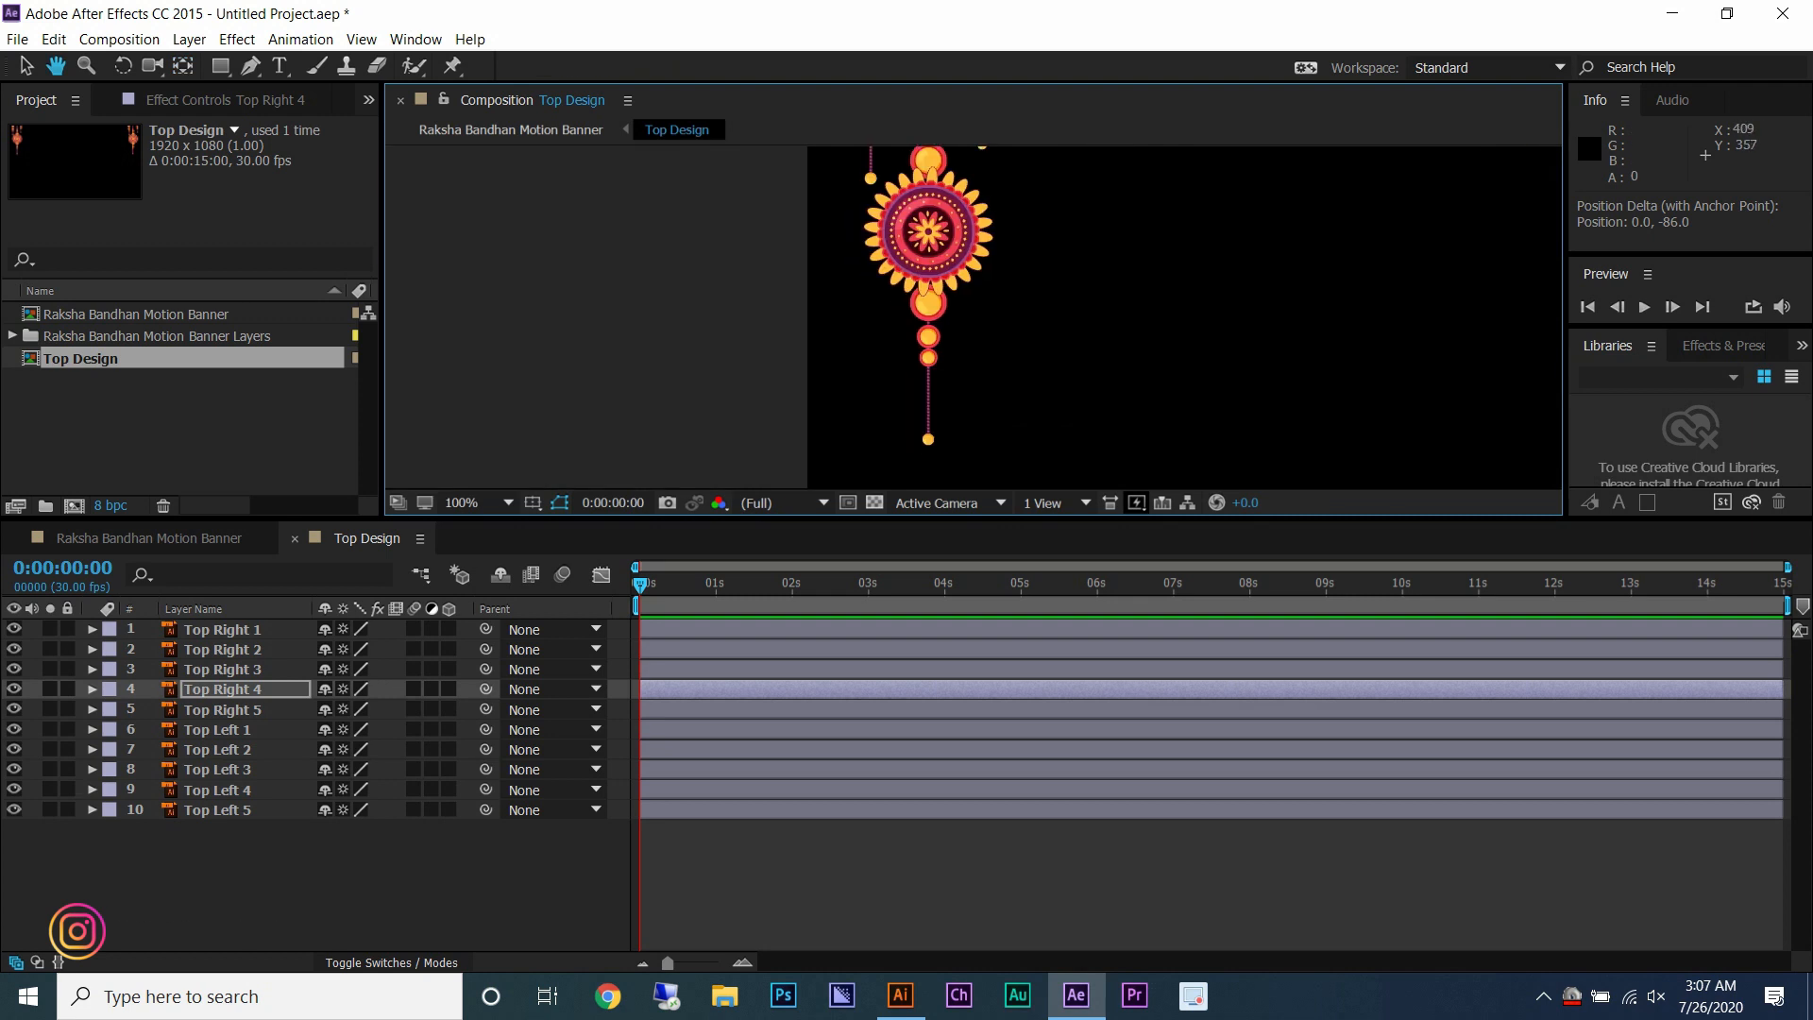
- Move the anchor points of the left-hand hanging ornaments to the upper ends of their strings
{"action": "left_click", "coordinate": [914, 364]}
{"action": "left_click_drag", "start_coordinate": [913, 367], "coordinate": [915, 290]}
{"action": "key", "text": "space"}
{"action": "left_click_drag", "start_coordinate": [917, 179], "coordinate": [914, 393]}
{"action": "left_click", "coordinate": [853, 315]}
{"action": "left_click_drag", "start_coordinate": [853, 323], "coordinate": [853, 244]}
{"action": "left_click", "coordinate": [964, 299]}
{"action": "left_click_drag", "start_coordinate": [964, 305], "coordinate": [964, 244]}
- Add starting rotation keyframes with Easy Ease to Top Left 1, Top Left 4 and Top Left 5
{"action": "left_click", "coordinate": [27, 66]}
{"action": "left_click", "coordinate": [217, 878]}
{"action": "left_click", "coordinate": [217, 729]}
{"action": "key", "text": "space"}
{"action": "left_click", "coordinate": [218, 749]}
{"action": "left_click", "coordinate": [217, 768]}
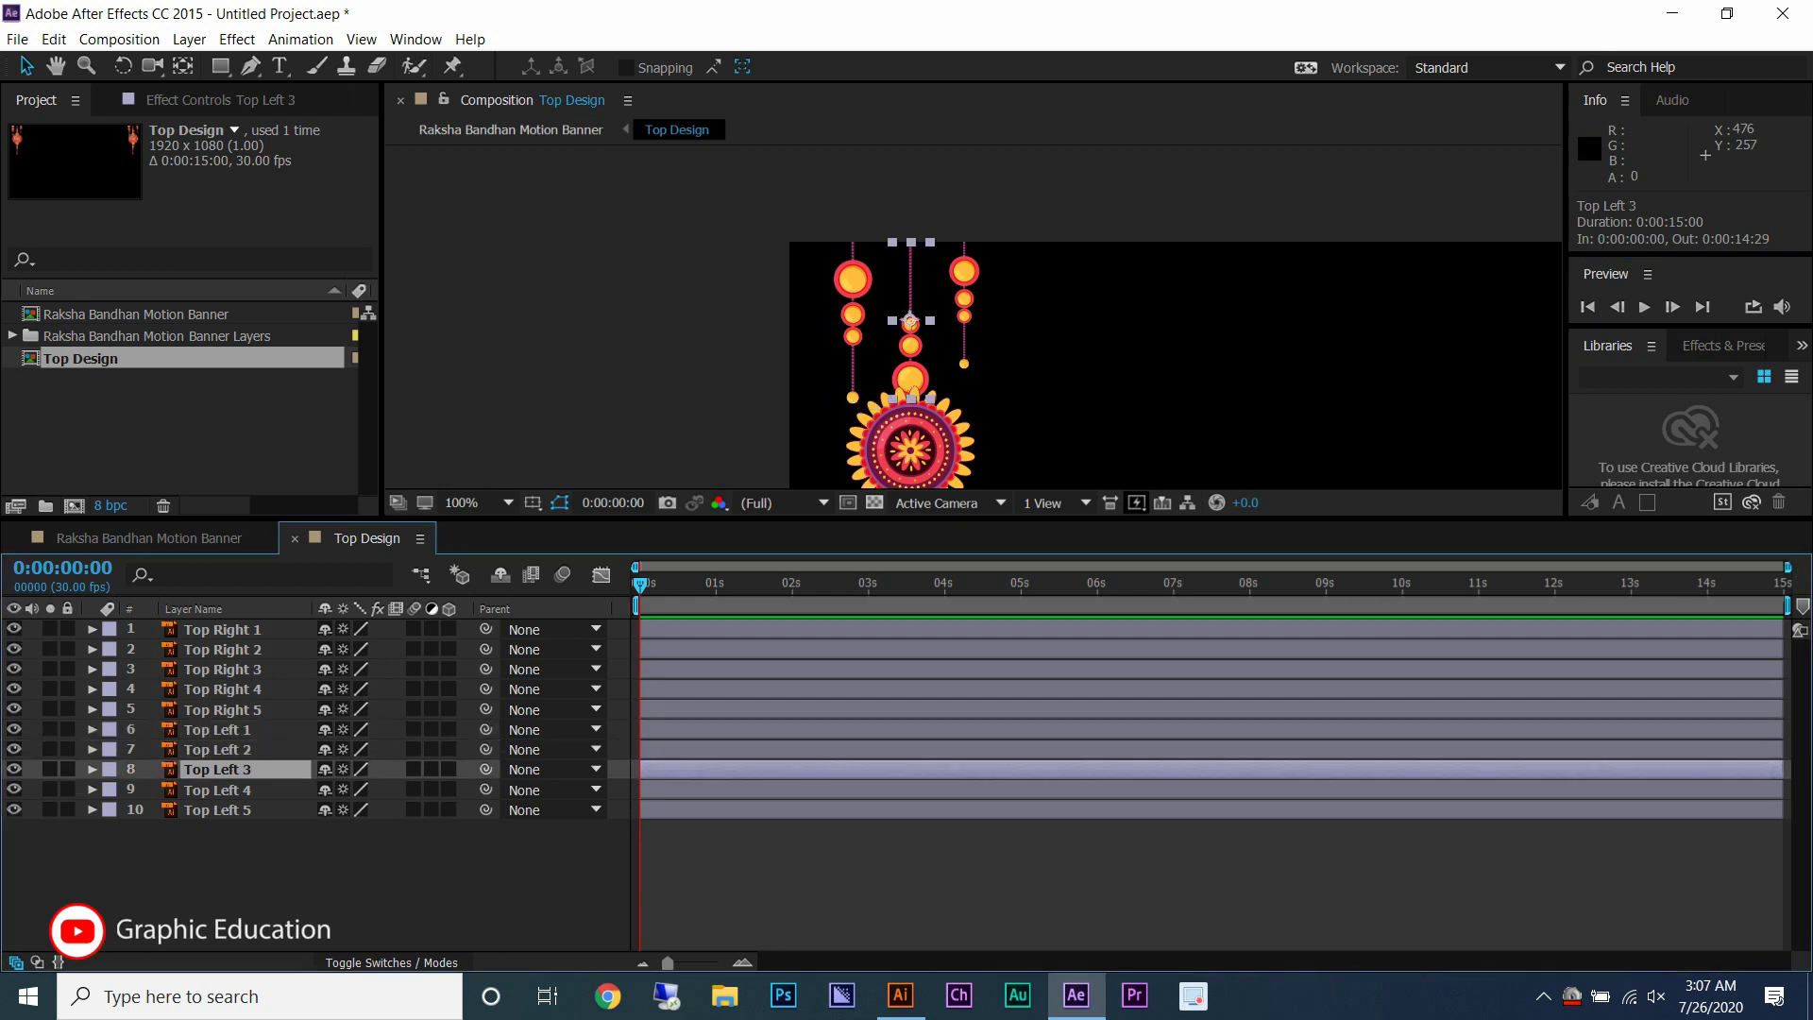
{"action": "left_click", "coordinate": [217, 789]}
{"action": "left_click", "coordinate": [217, 809], "text": "ctrl"}
{"action": "left_click", "coordinate": [218, 729], "text": "ctrl"}
{"action": "key", "text": "r"}
{"action": "left_click", "coordinate": [151, 749]}
{"action": "right_click", "coordinate": [640, 749]}
{"action": "left_click", "coordinate": [982, 782]}
- Set Top Left 1's rotation to 5° at the start and -5° at one second
{"action": "left_click", "coordinate": [397, 897]}
{"action": "left_click", "coordinate": [348, 749]}
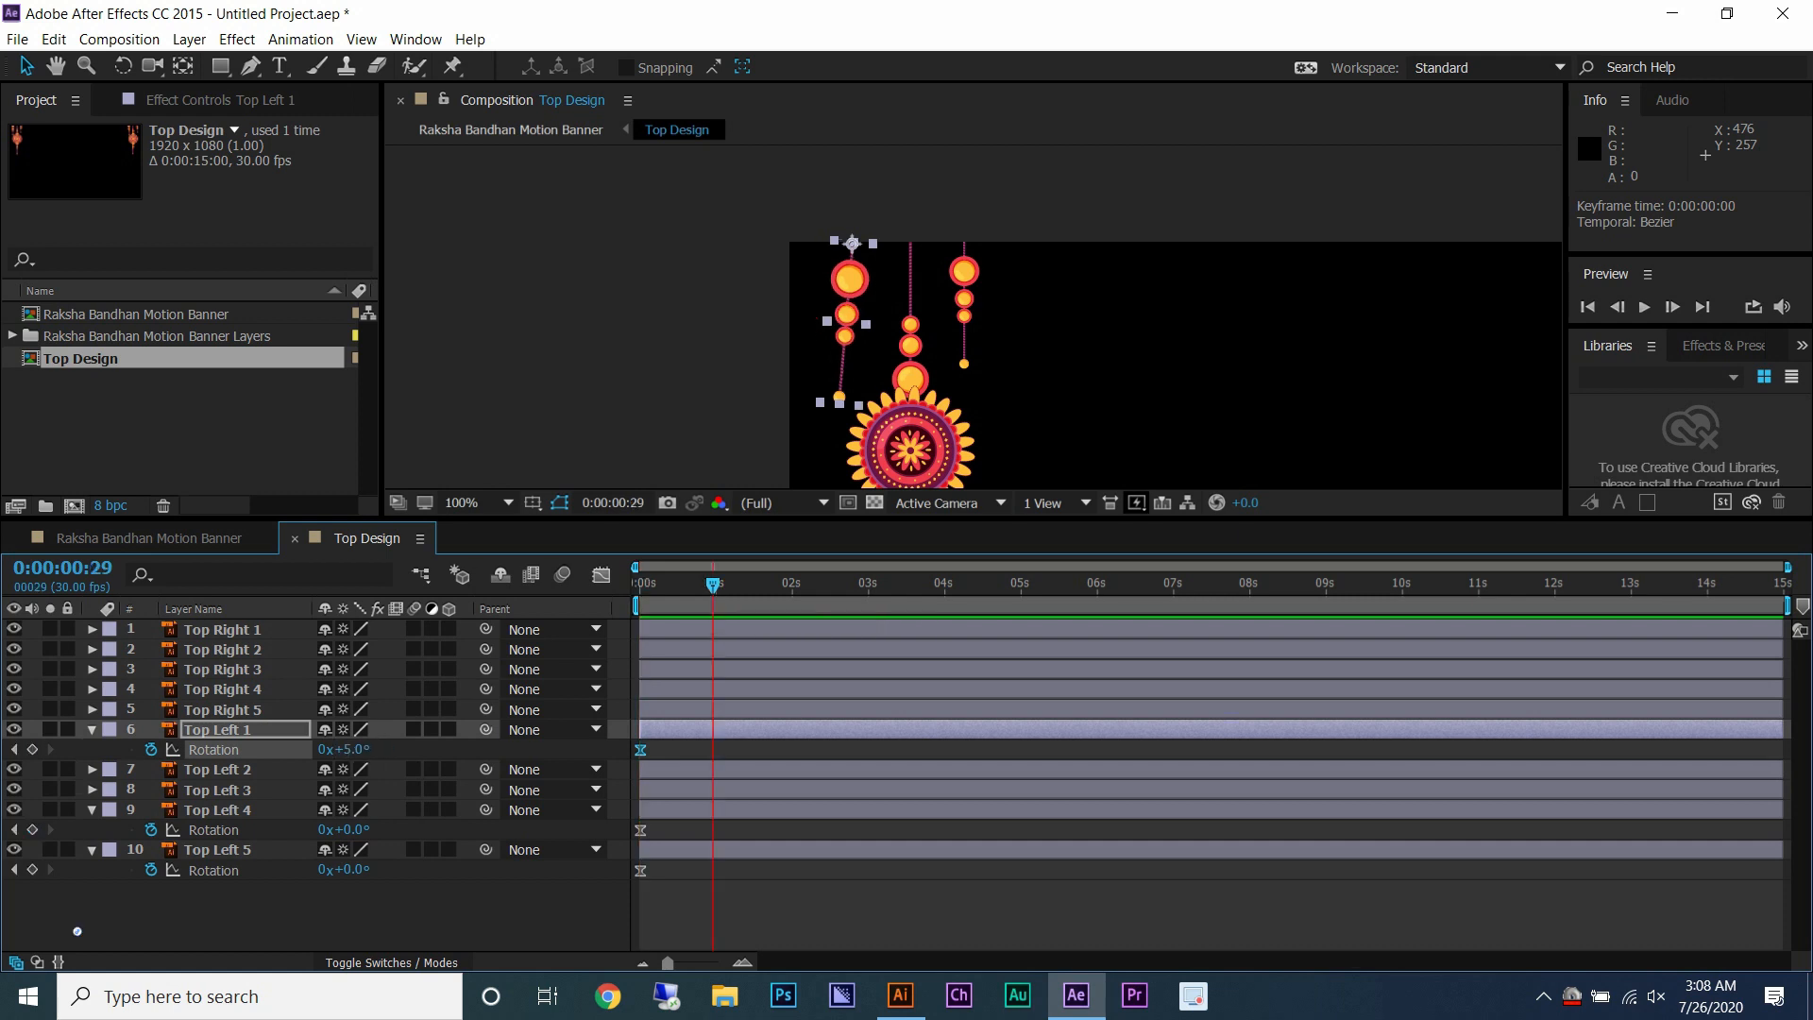
{"action": "scroll", "coordinate": [708, 586], "scroll_direction": "up", "scroll_amount": 2}
{"action": "key", "text": "Return"}
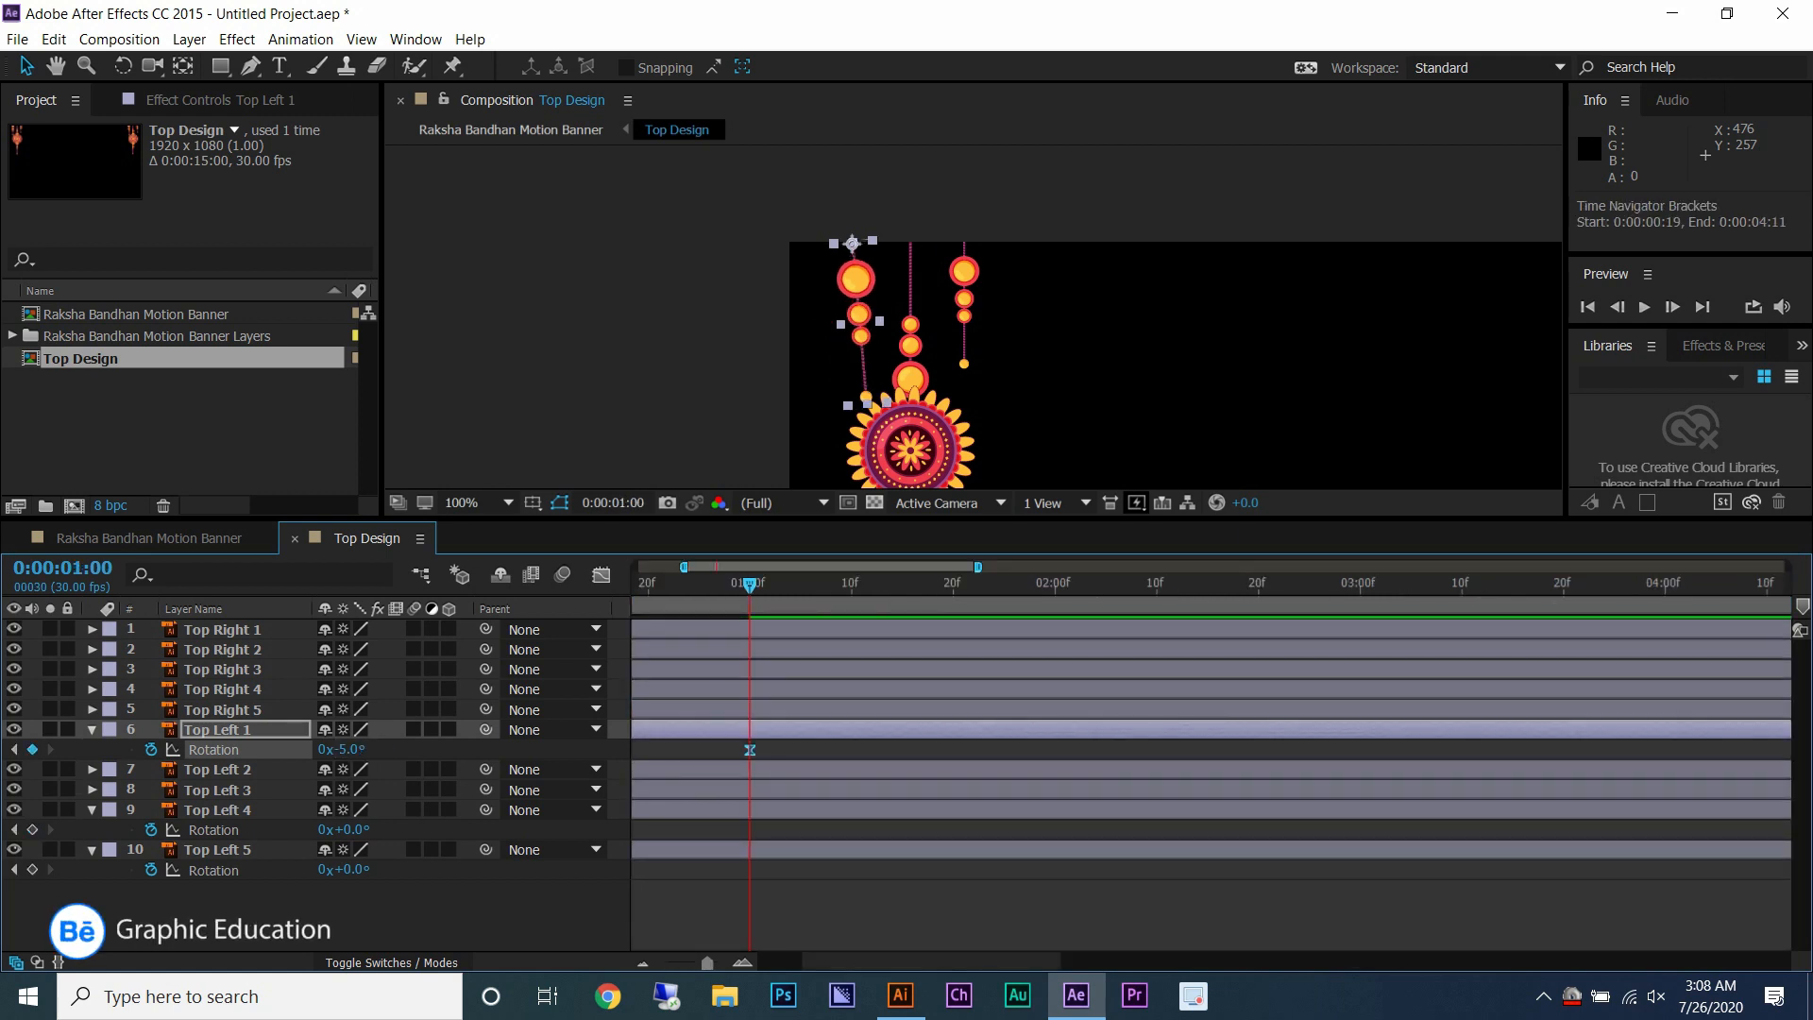
- Copy Top Left 1's rotation keyframes and paste them repeatedly so the swing continues every second up to 11 seconds
{"action": "scroll", "coordinate": [1209, 585], "scroll_direction": "down", "scroll_amount": 2}
{"action": "key", "text": "ctrl+c"}
{"action": "left_click", "coordinate": [812, 585]}
{"action": "key", "text": "ctrl+v"}
{"action": "left_click_drag", "start_coordinate": [937, 756], "coordinate": [620, 745]}
{"action": "key", "text": "ctrl+c"}
{"action": "left_click", "coordinate": [985, 585]}
{"action": "key", "text": "ctrl+v"}
{"action": "left_click", "coordinate": [1332, 585]}
{"action": "key", "text": "ctrl+v"}
- Paste the copied rotation keyframes on Top Left 1 at 0:00:12:00 to extend the swing to the composition's end
{"action": "left_click", "coordinate": [1680, 585]}
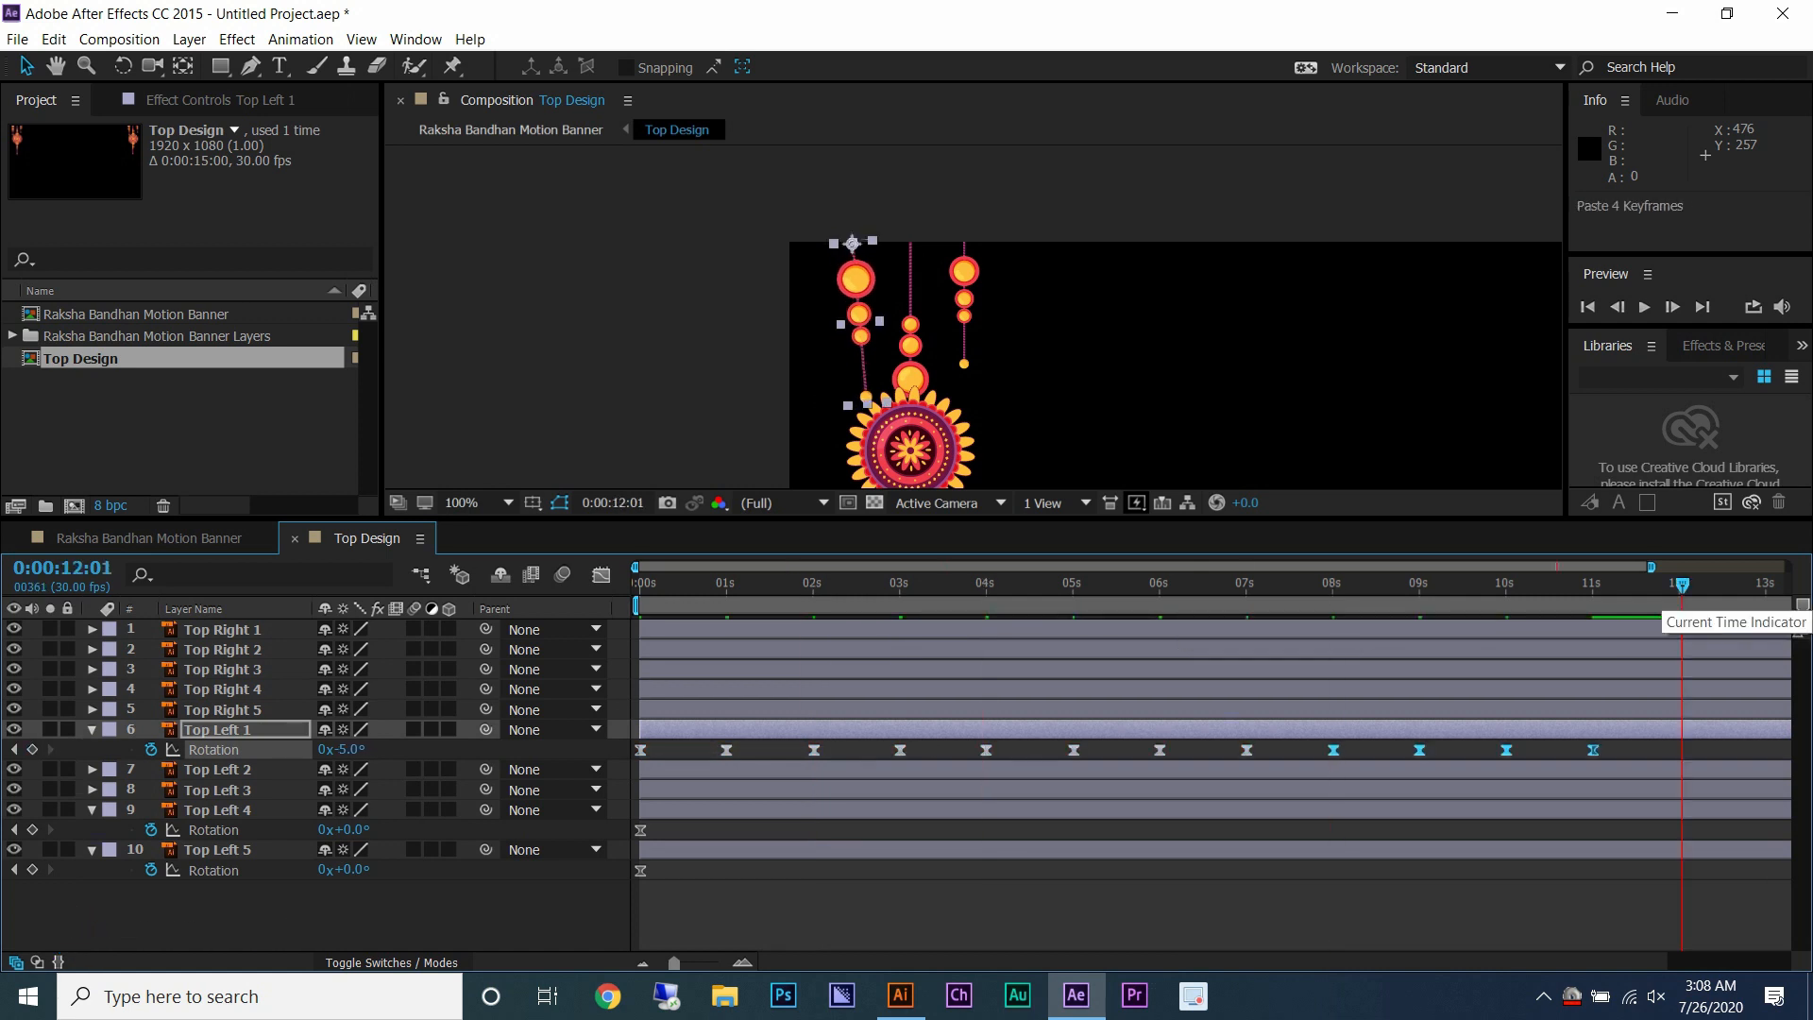
{"action": "scroll", "coordinate": [1680, 586], "scroll_direction": "up", "scroll_amount": 5}
{"action": "left_click", "coordinate": [1522, 586]}
{"action": "scroll", "coordinate": [1492, 585], "scroll_direction": "down", "scroll_amount": 4}
{"action": "left_click", "coordinate": [1492, 585]}
{"action": "scroll", "coordinate": [1209, 586], "scroll_direction": "down", "scroll_amount": 4}
{"action": "key", "text": "ctrl+v"}
- Set Top Left 5's rotation to -3° at the start and 3° at one second
{"action": "left_click", "coordinate": [218, 809]}
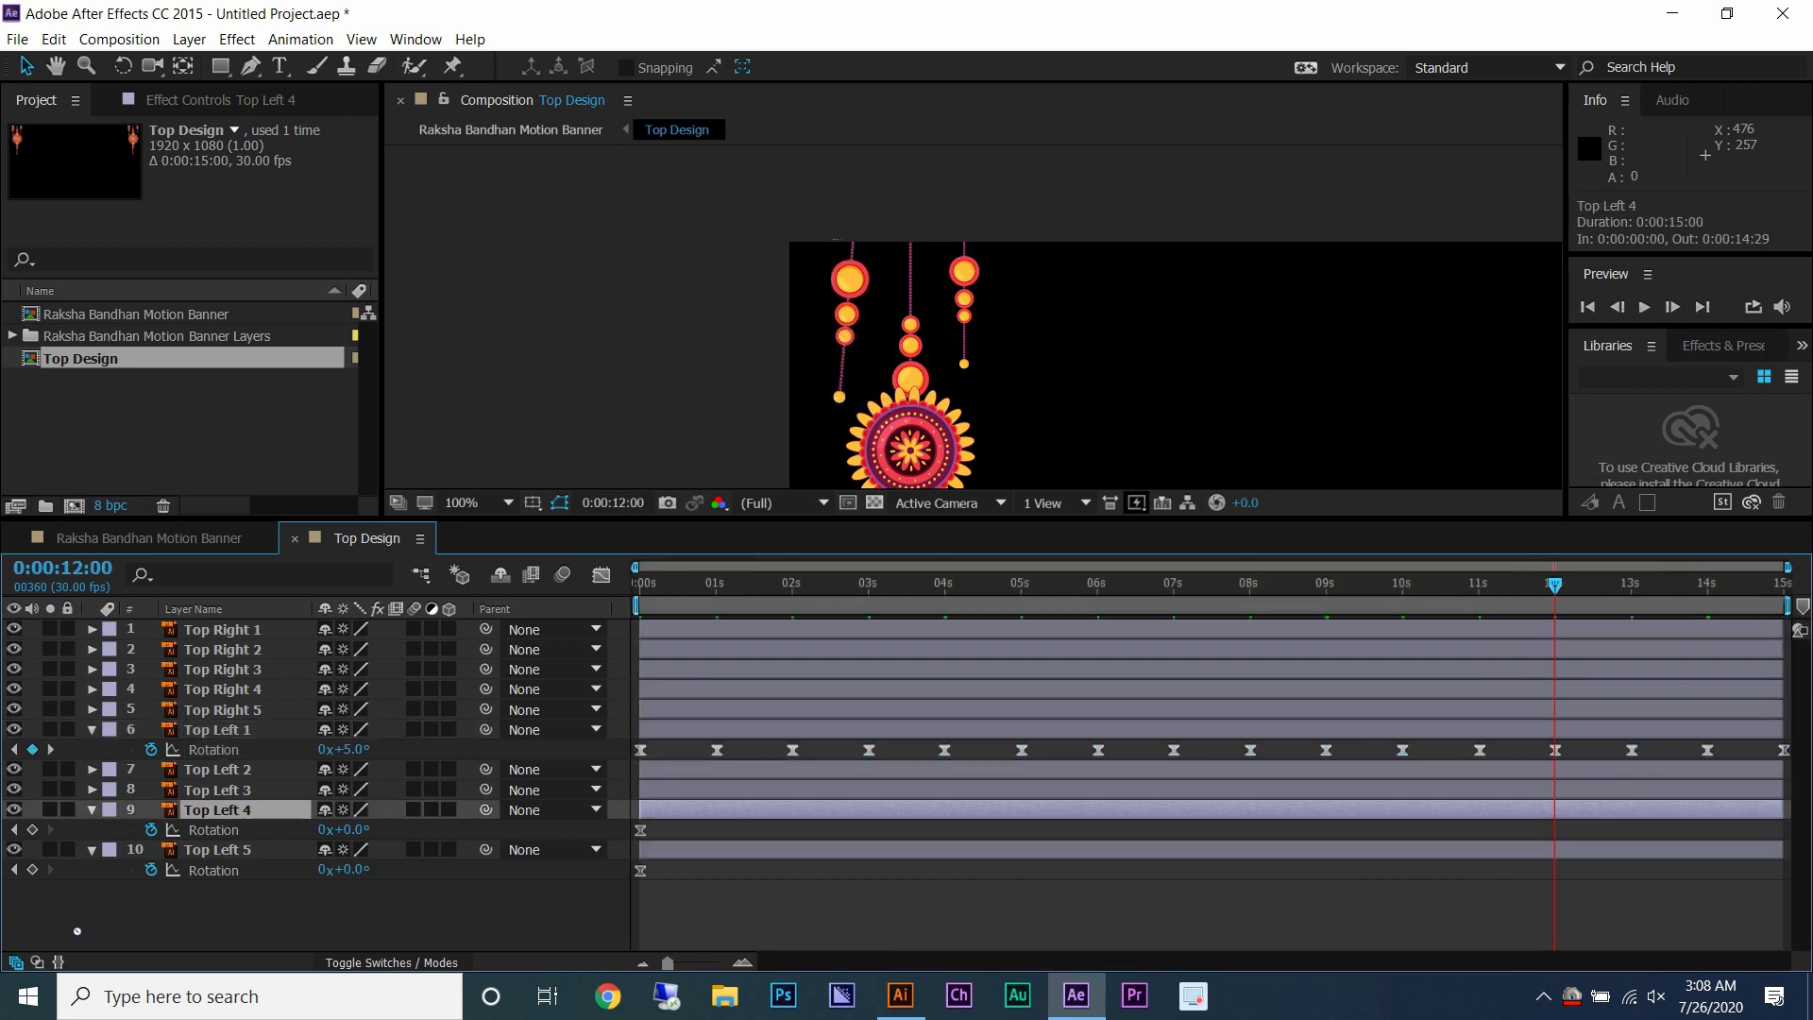
{"action": "left_click", "coordinate": [218, 849]}
{"action": "type", "text": "-5"}
{"action": "key", "text": "Return"}
{"action": "left_click", "coordinate": [715, 586]}
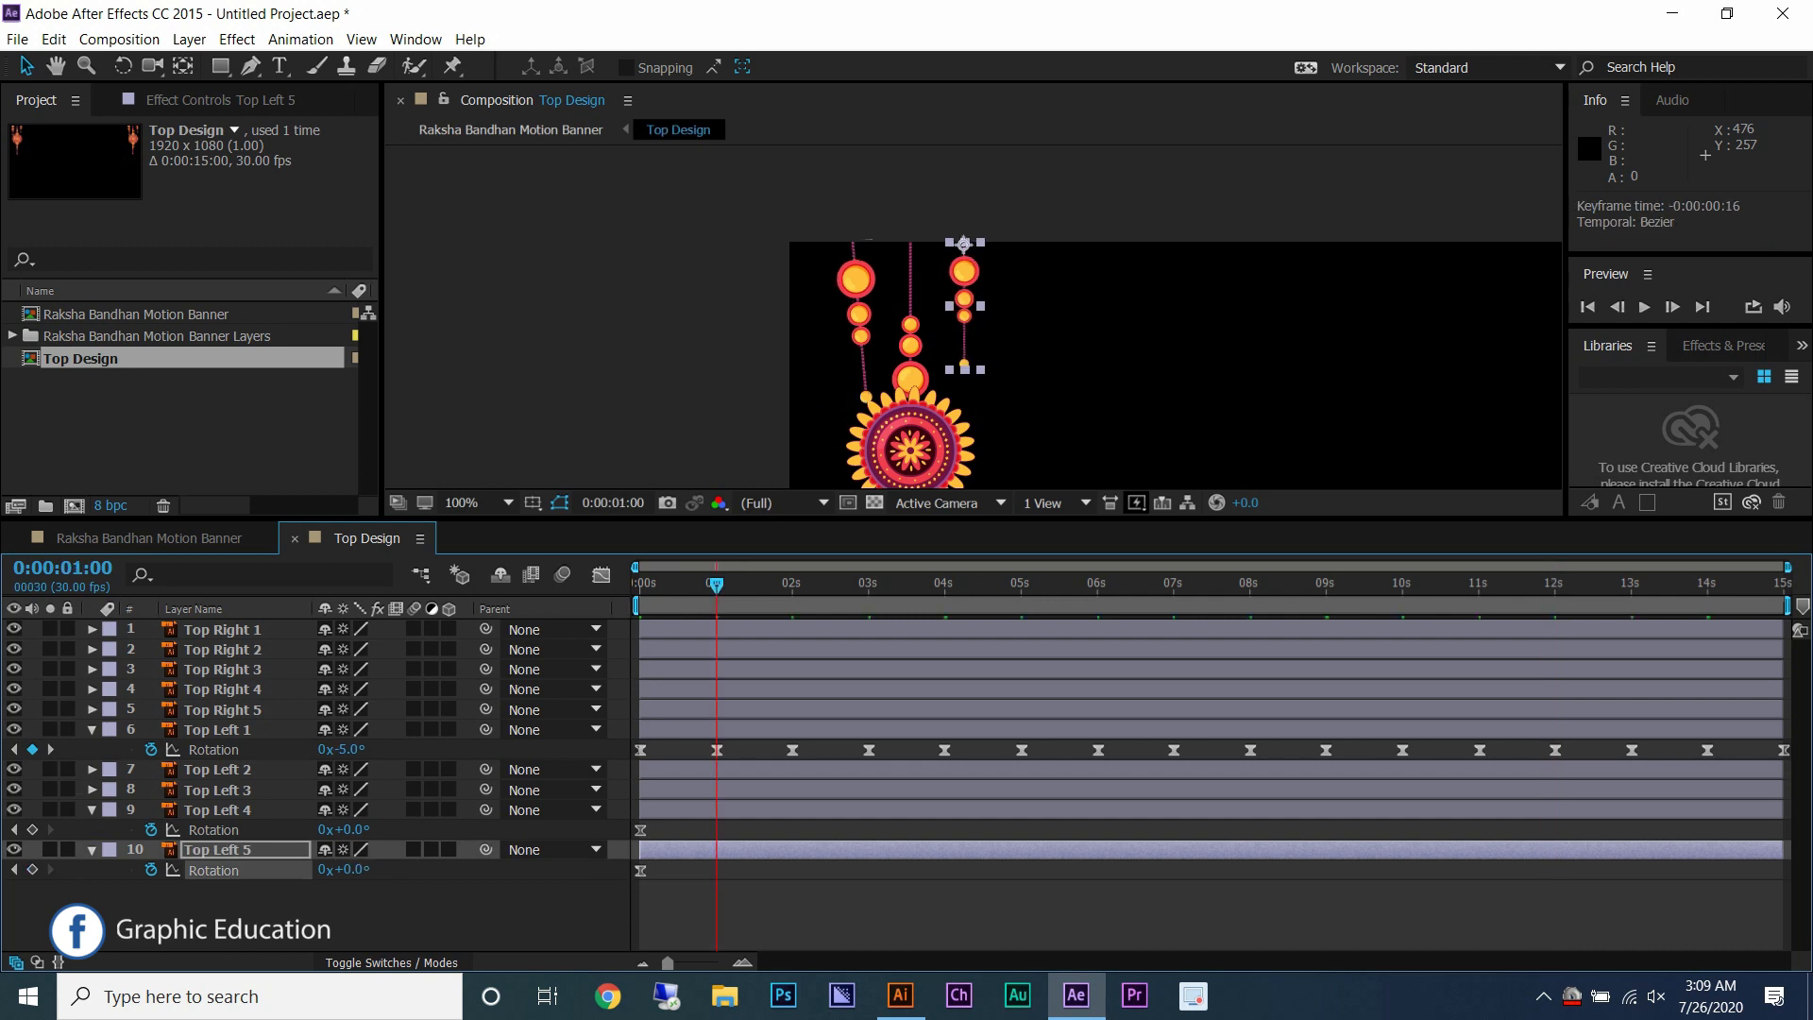
{"action": "key", "text": "Delete"}
{"action": "key", "text": "Home"}
{"action": "left_click", "coordinate": [345, 869]}
{"action": "key", "text": "k"}
{"action": "left_click", "coordinate": [345, 870]}
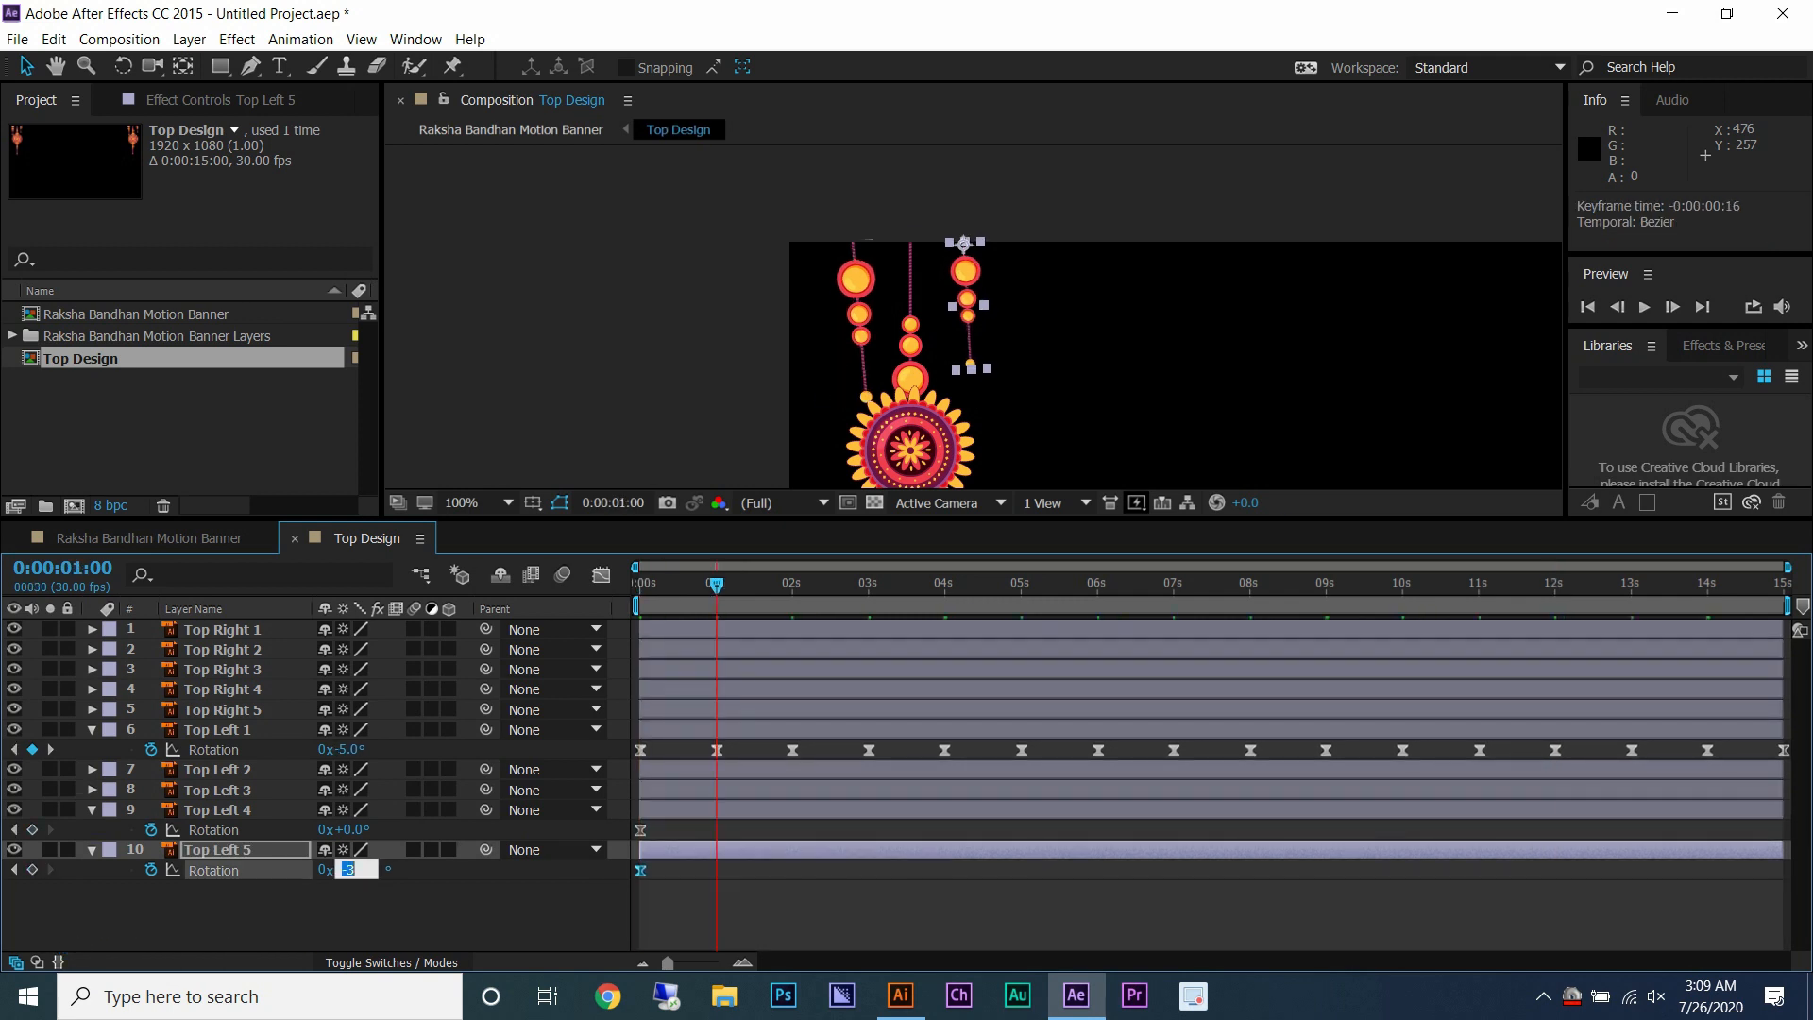
{"action": "key", "text": "Return"}
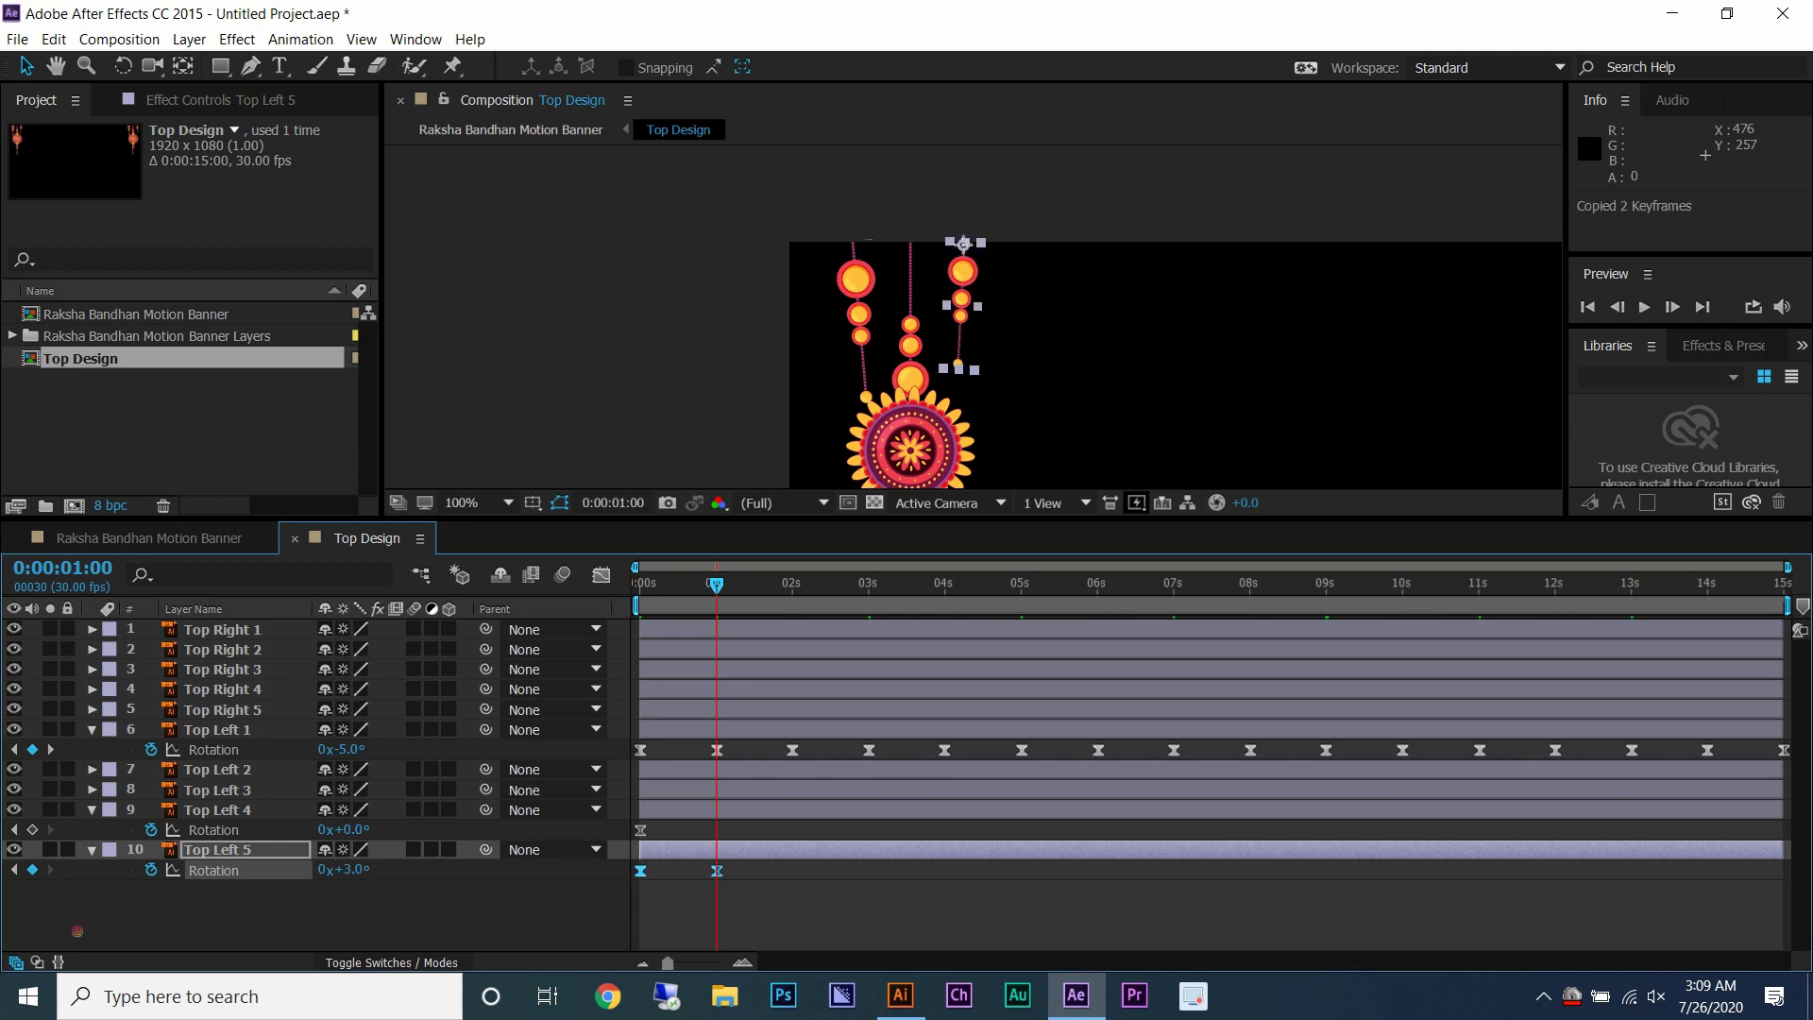
- Paste Top Left 5's two copied rotation keyframes at two seconds and at four seconds
{"action": "left_click", "coordinate": [792, 583]}
{"action": "key", "text": "equal"}
{"action": "key", "text": "ctrl+v"}
{"action": "left_click", "coordinate": [1335, 584]}
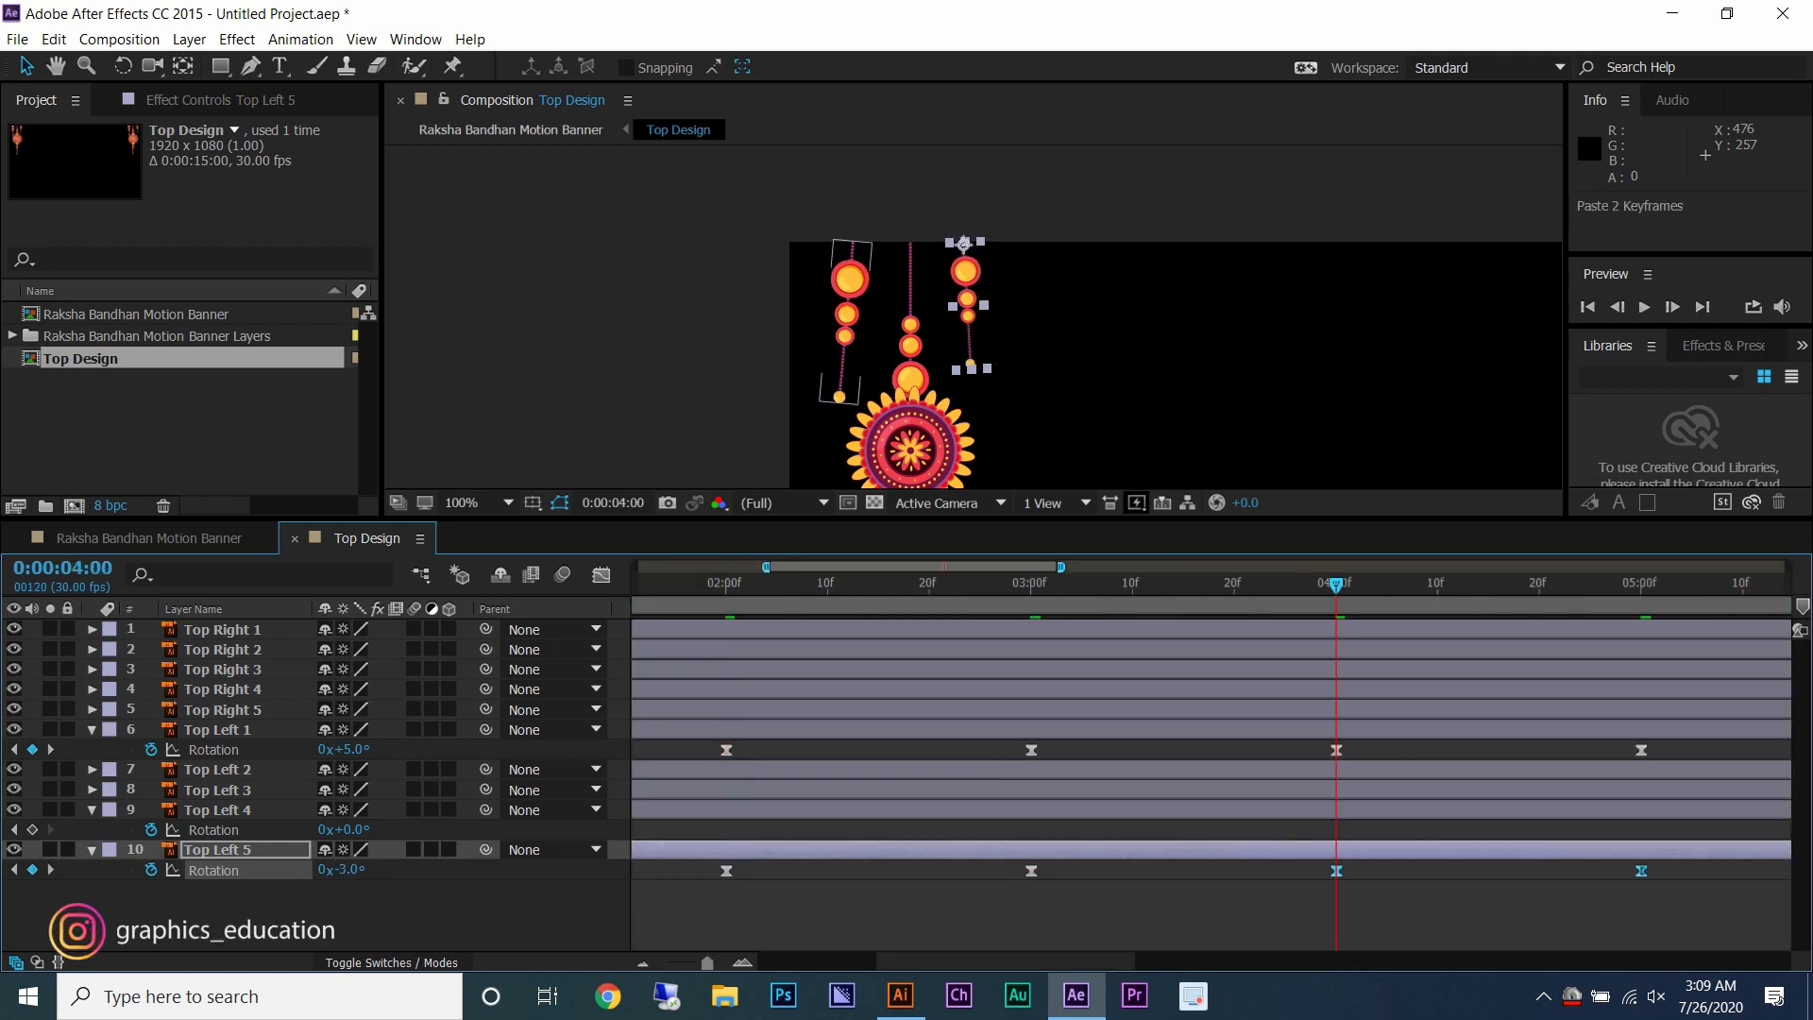
{"action": "key", "text": "semicolon"}
{"action": "key", "text": "ctrl+v"}
- Copy all of Top Left 5's rotation keyframes and paste them at 6 and 12 seconds to fill the composition
{"action": "left_click", "coordinate": [213, 870]}
{"action": "key", "text": "ctrl+c"}
{"action": "key", "text": "ctrl+v"}
{"action": "left_click", "coordinate": [1097, 584]}
{"action": "key", "text": "ctrl+v"}
{"action": "left_click", "coordinate": [1554, 584]}
{"action": "key", "text": "ctrl+v"}
- Save the project as Raksha Bandhan Motion Banner in the Raksha Bandhan Motion Banner folder and preview the swing
{"action": "key", "text": "ctrl+s"}
{"action": "key", "text": "alt+Up"}
{"action": "key", "text": "alt+Up"}
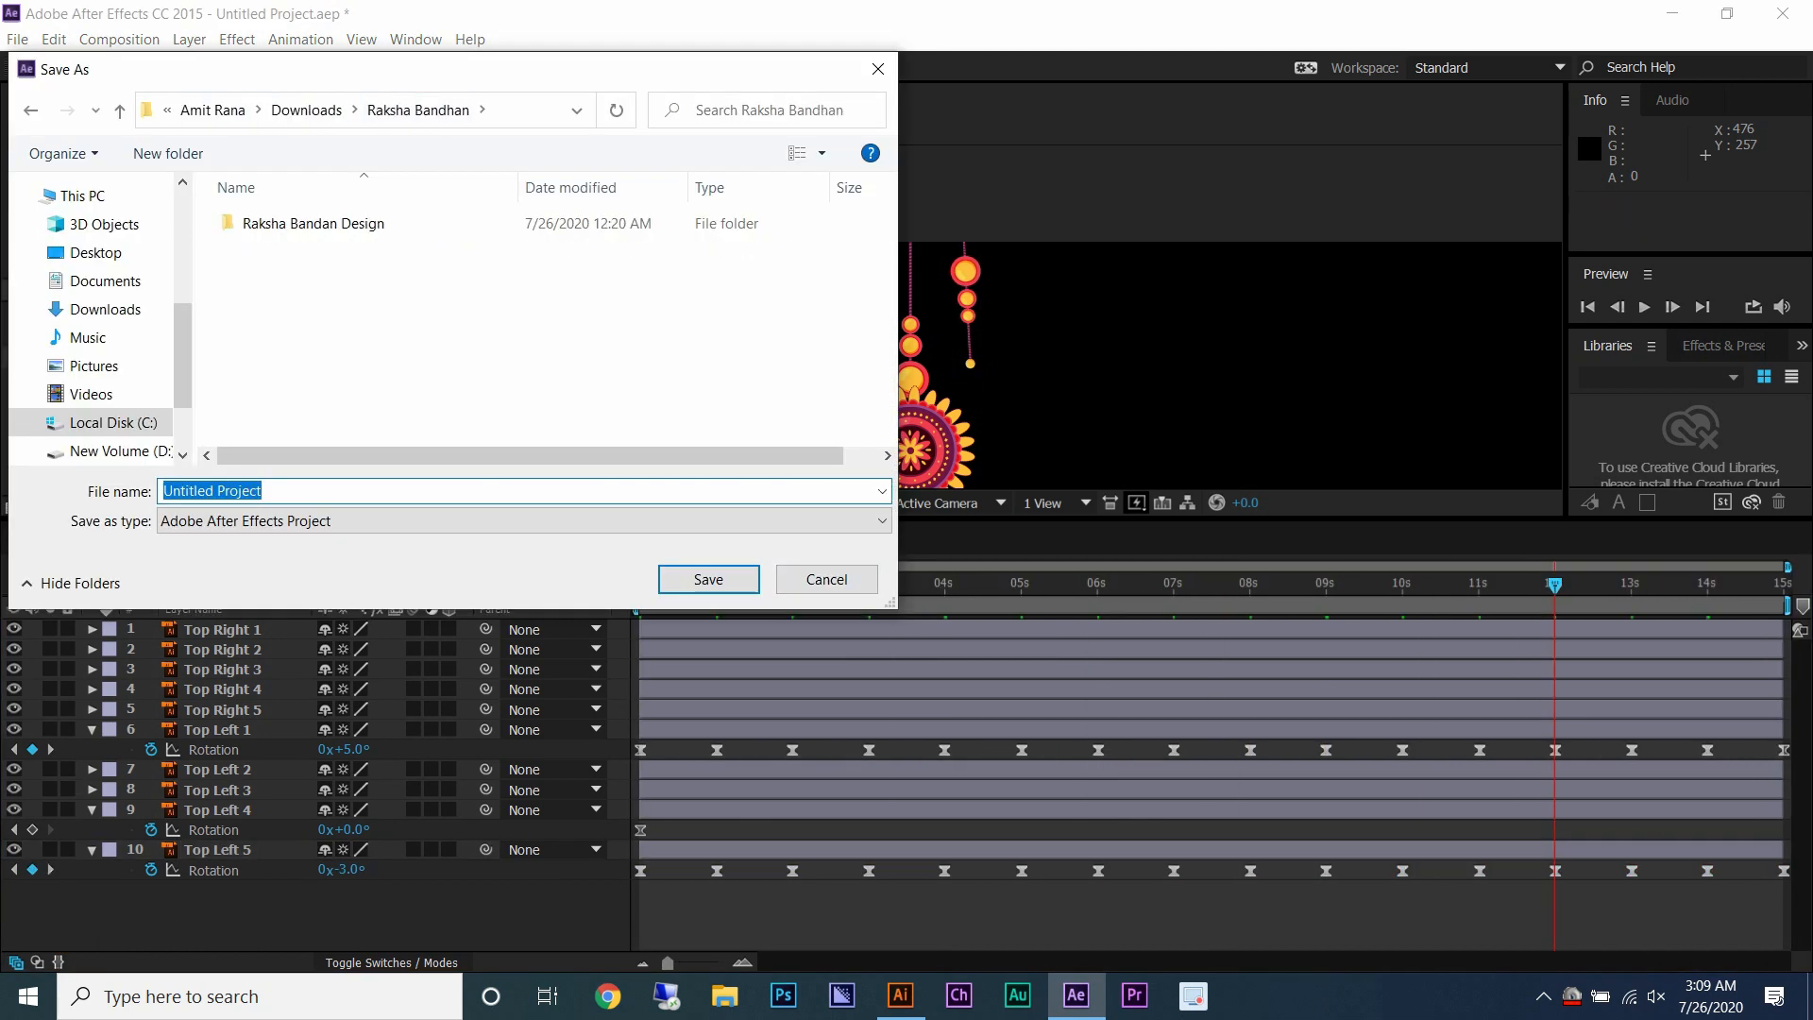
{"action": "key", "text": "alt+Up"}
{"action": "double_click", "coordinate": [341, 256]}
{"action": "left_click", "coordinate": [341, 491]}
{"action": "type", "text": "Raksha Bandhan Motion Banner.ai"}
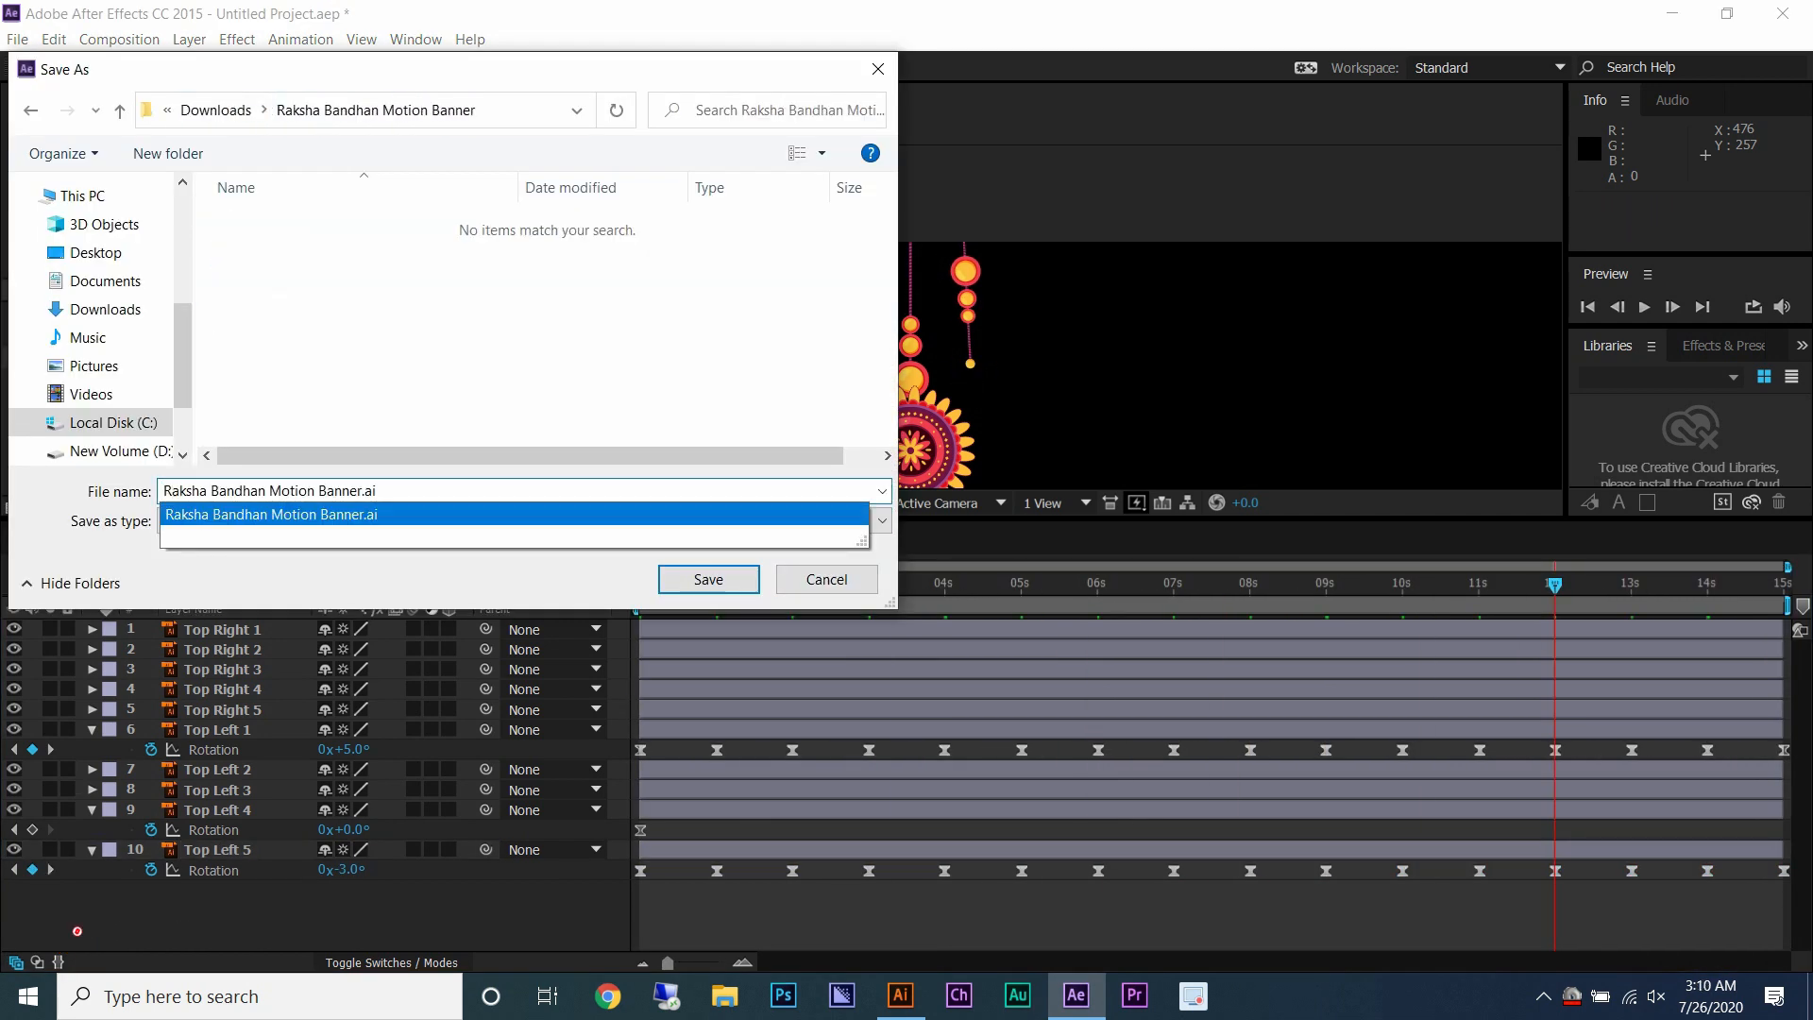
{"action": "key", "text": "BackSpace"}
{"action": "key", "text": "BackSpace"}
{"action": "key", "text": "BackSpace"}
{"action": "key", "text": "Return"}
{"action": "left_click", "coordinate": [1644, 307]}
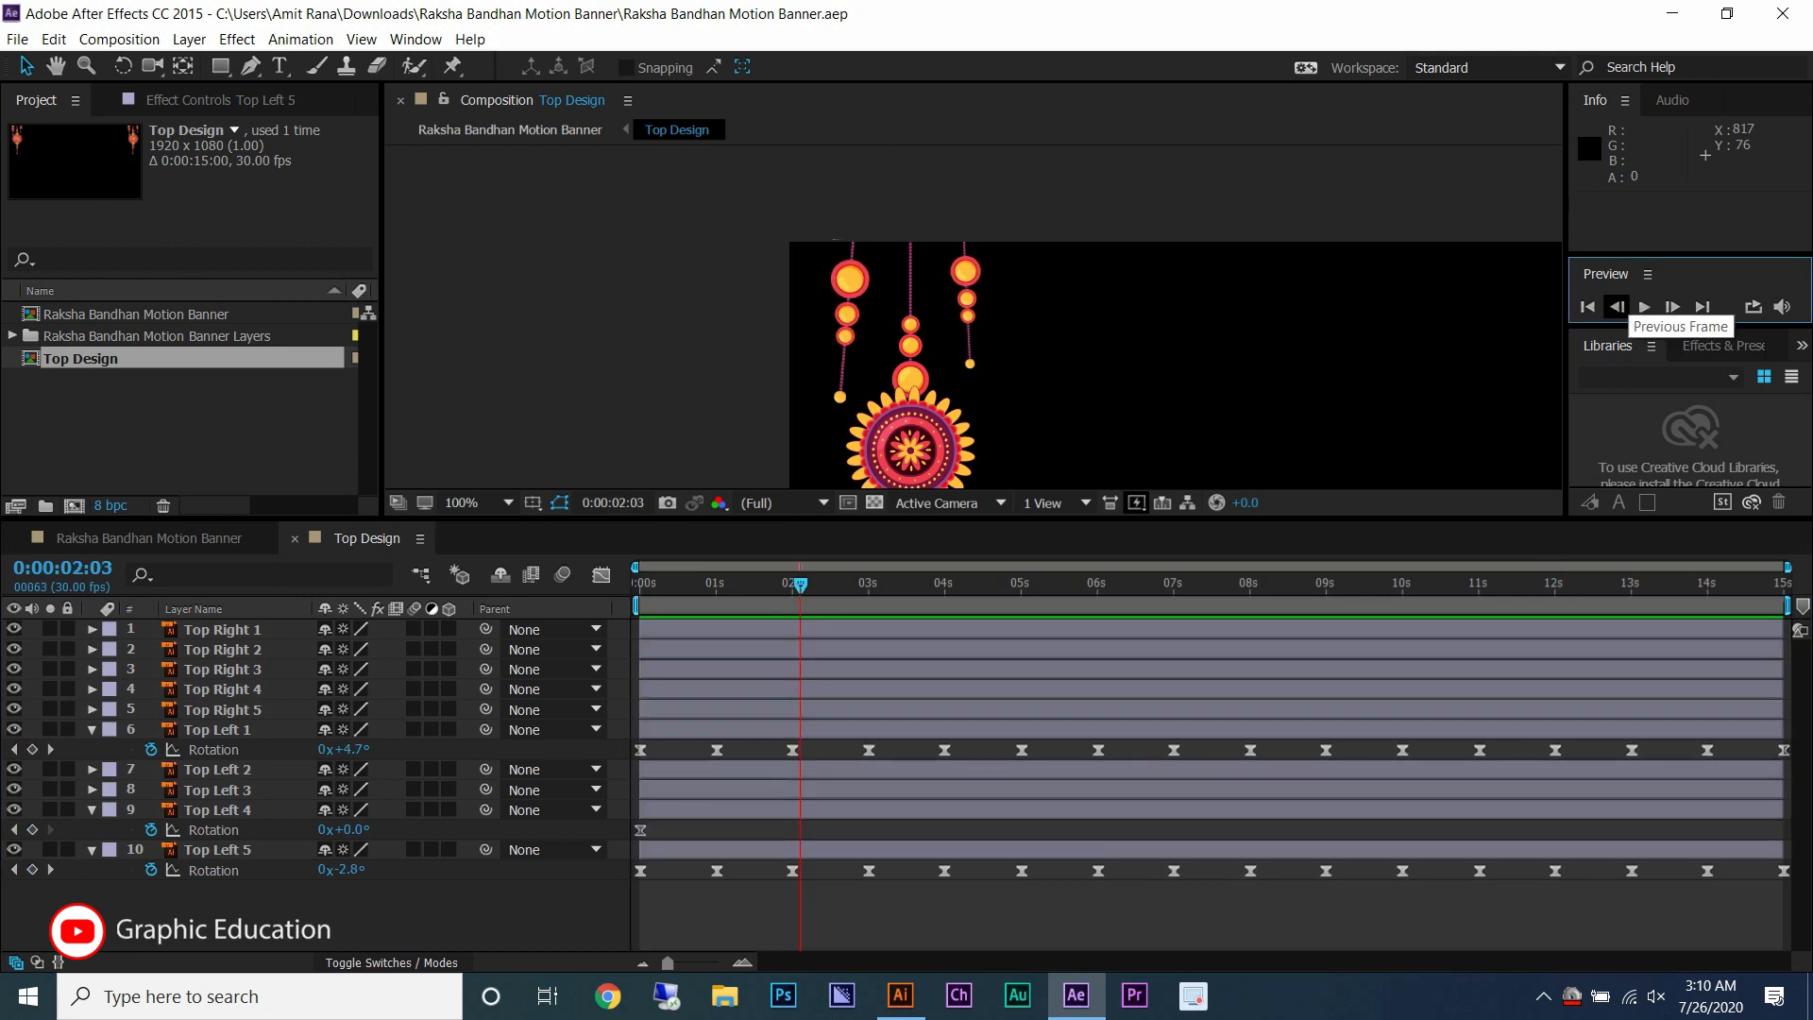
- Set Top Left 4's rotation to -10° at the start and 10° at one second
{"action": "left_click_drag", "start_coordinate": [904, 472], "coordinate": [863, 267]}
{"action": "left_click", "coordinate": [863, 368]}
{"action": "left_click_drag", "start_coordinate": [343, 829], "coordinate": [303, 829]}
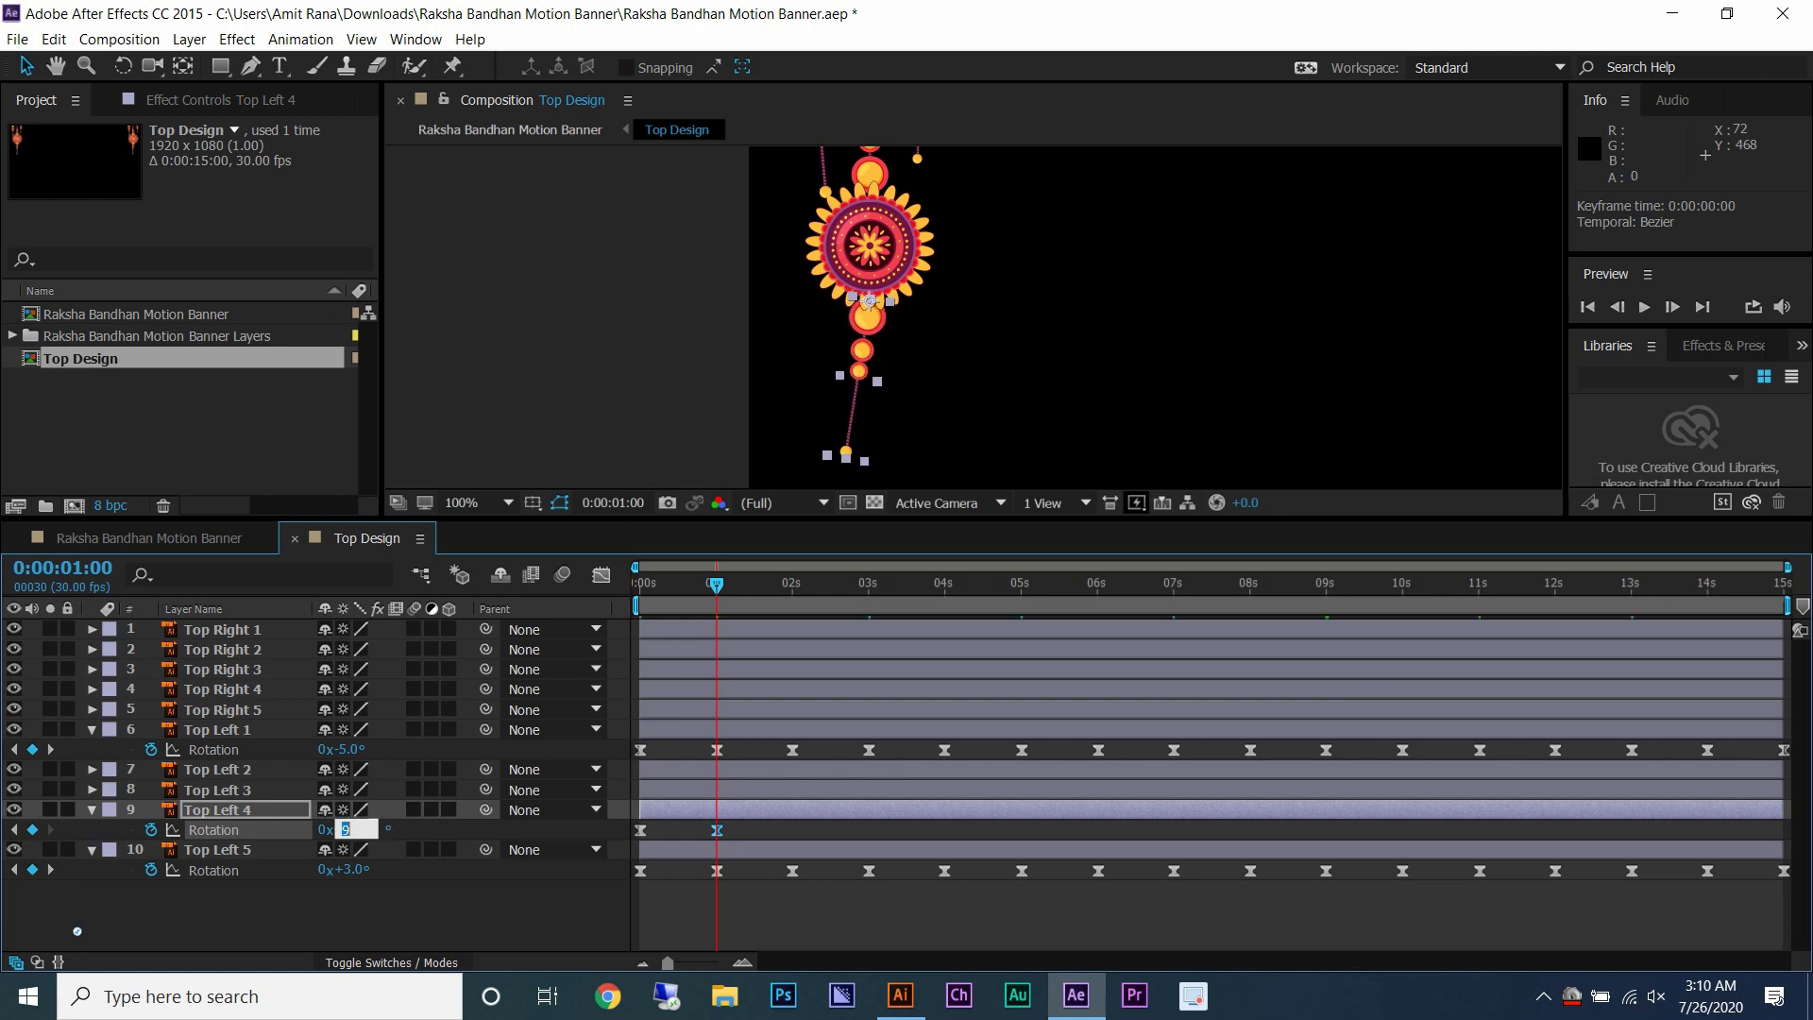
{"action": "type", "text": "19"}
{"action": "key", "text": "Return"}
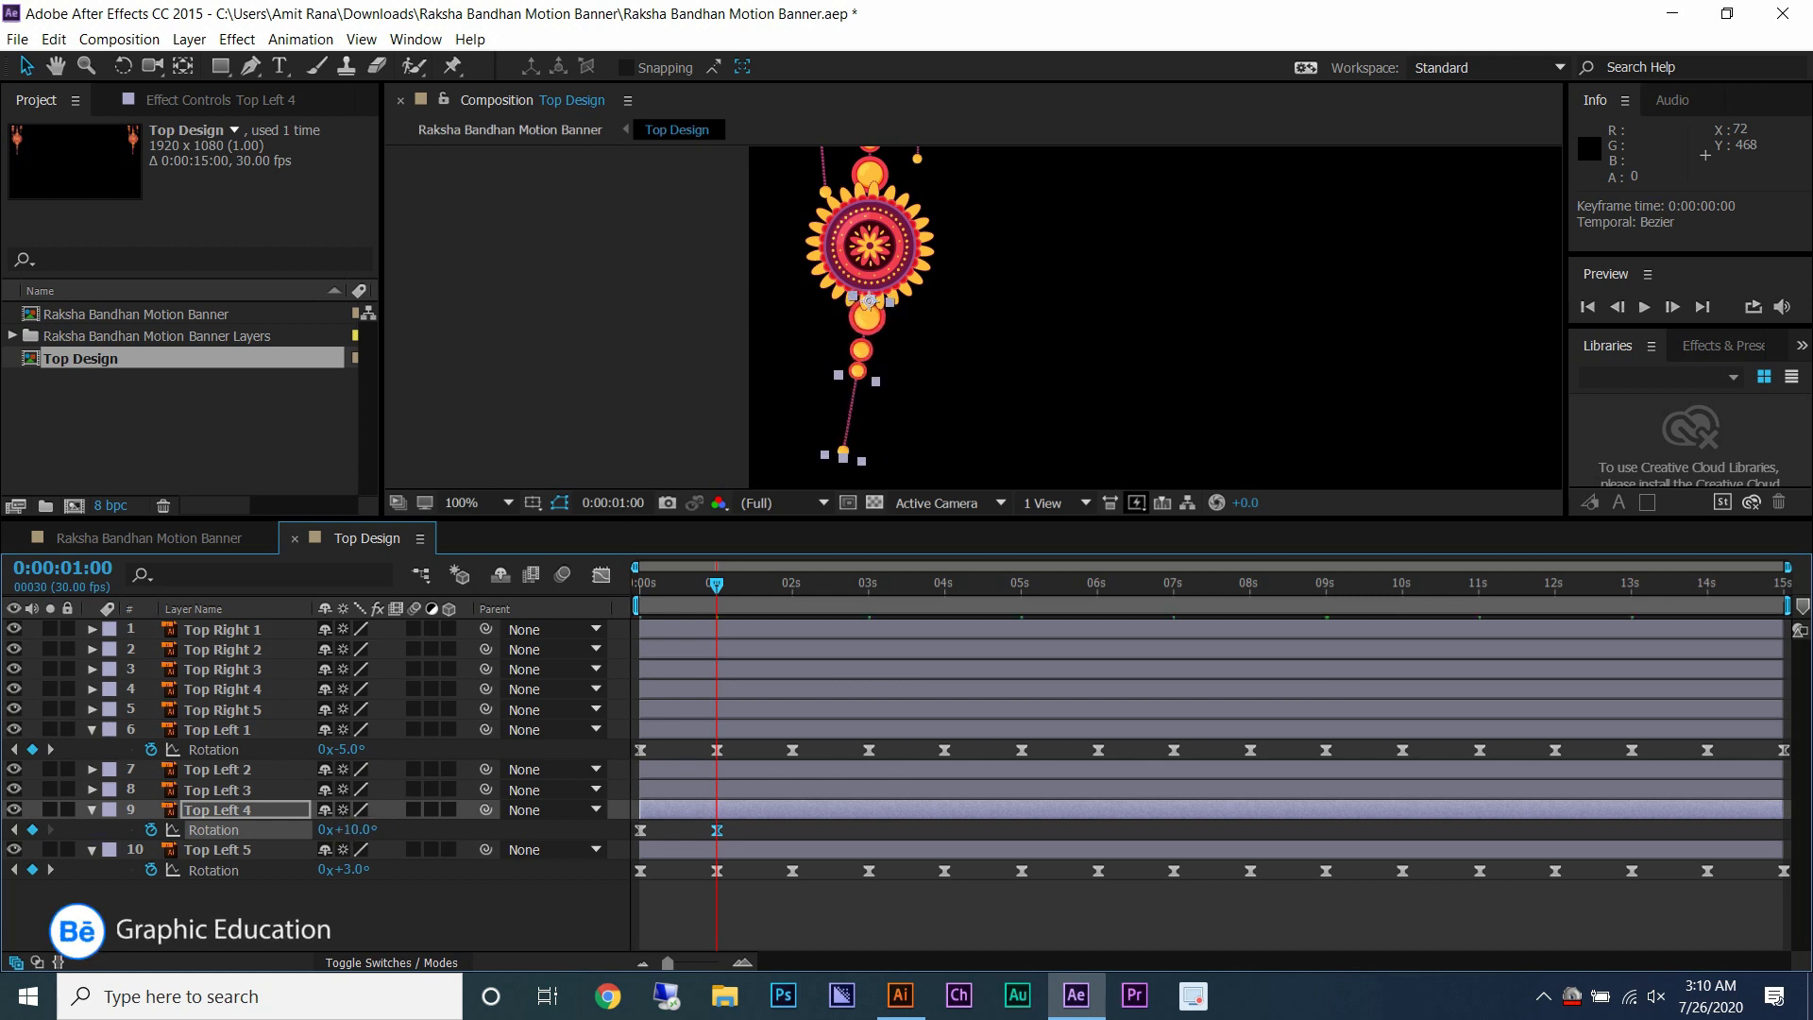
- Paste Top Left 4's two rotation keyframes at two seconds and at four seconds
{"action": "key", "text": "Page_Down"}
{"action": "key", "text": "ctrl+v"}
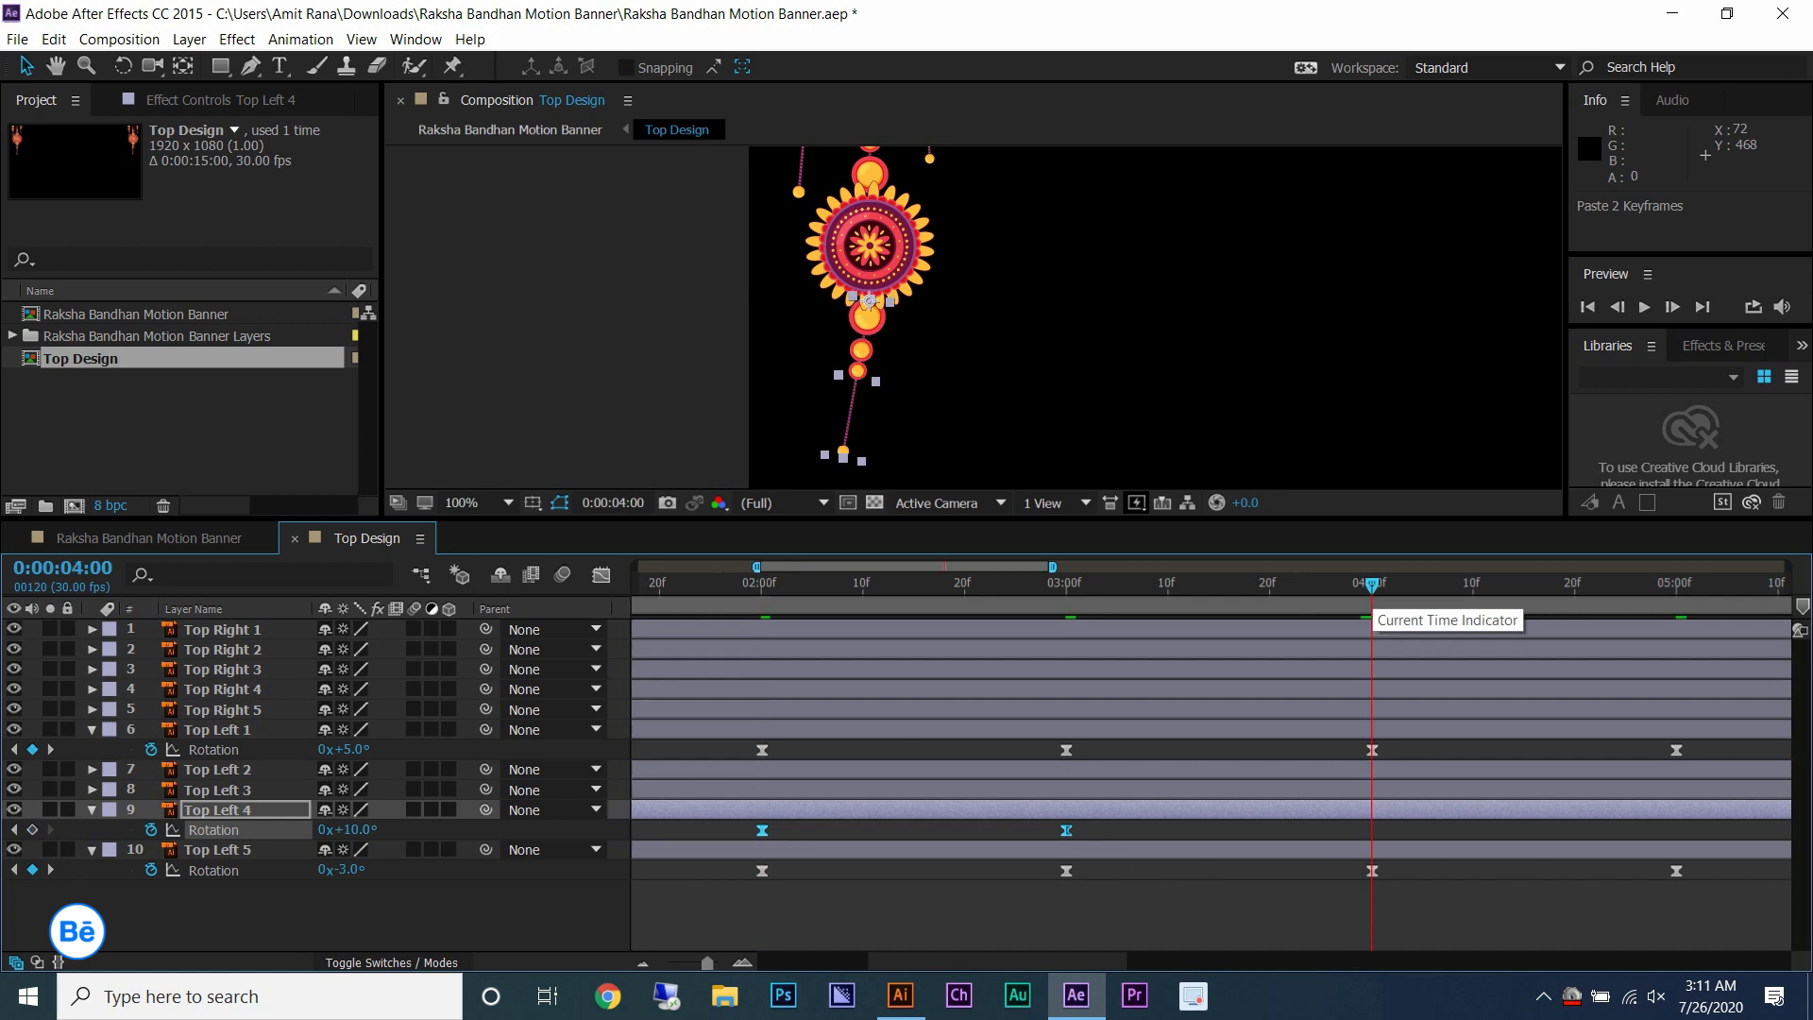
{"action": "key", "text": "k"}
{"action": "key", "text": "k"}
{"action": "key", "text": "ctrl+v"}
- Copy all of Top Left 4's rotation keyframes and paste them at 6 and 12 seconds
{"action": "key", "text": "ctrl+c"}
{"action": "left_click", "coordinate": [1096, 583]}
{"action": "key", "text": "ctrl+v"}
{"action": "left_click", "coordinate": [1554, 583]}
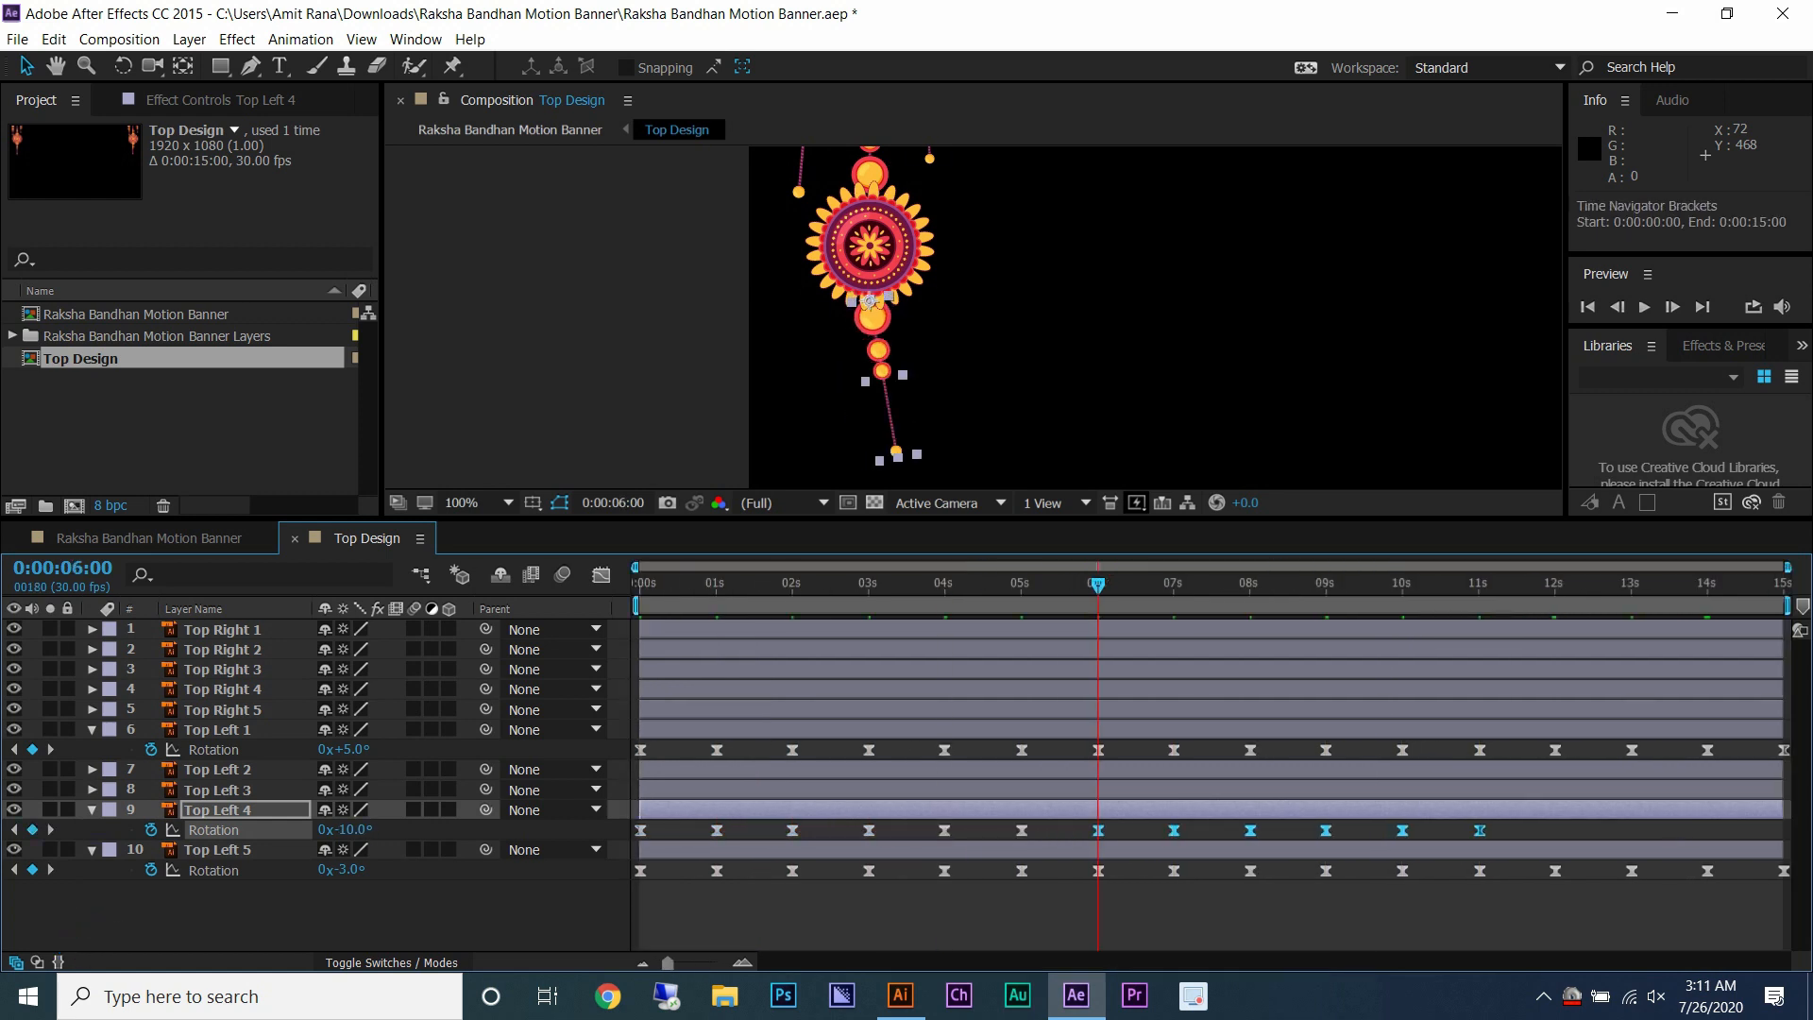
{"action": "key", "text": "ctrl+v"}
- Add a rotation keyframe at 0° with Easy Ease to Top Left 2 at the composition's start
{"action": "left_click", "coordinate": [217, 769]}
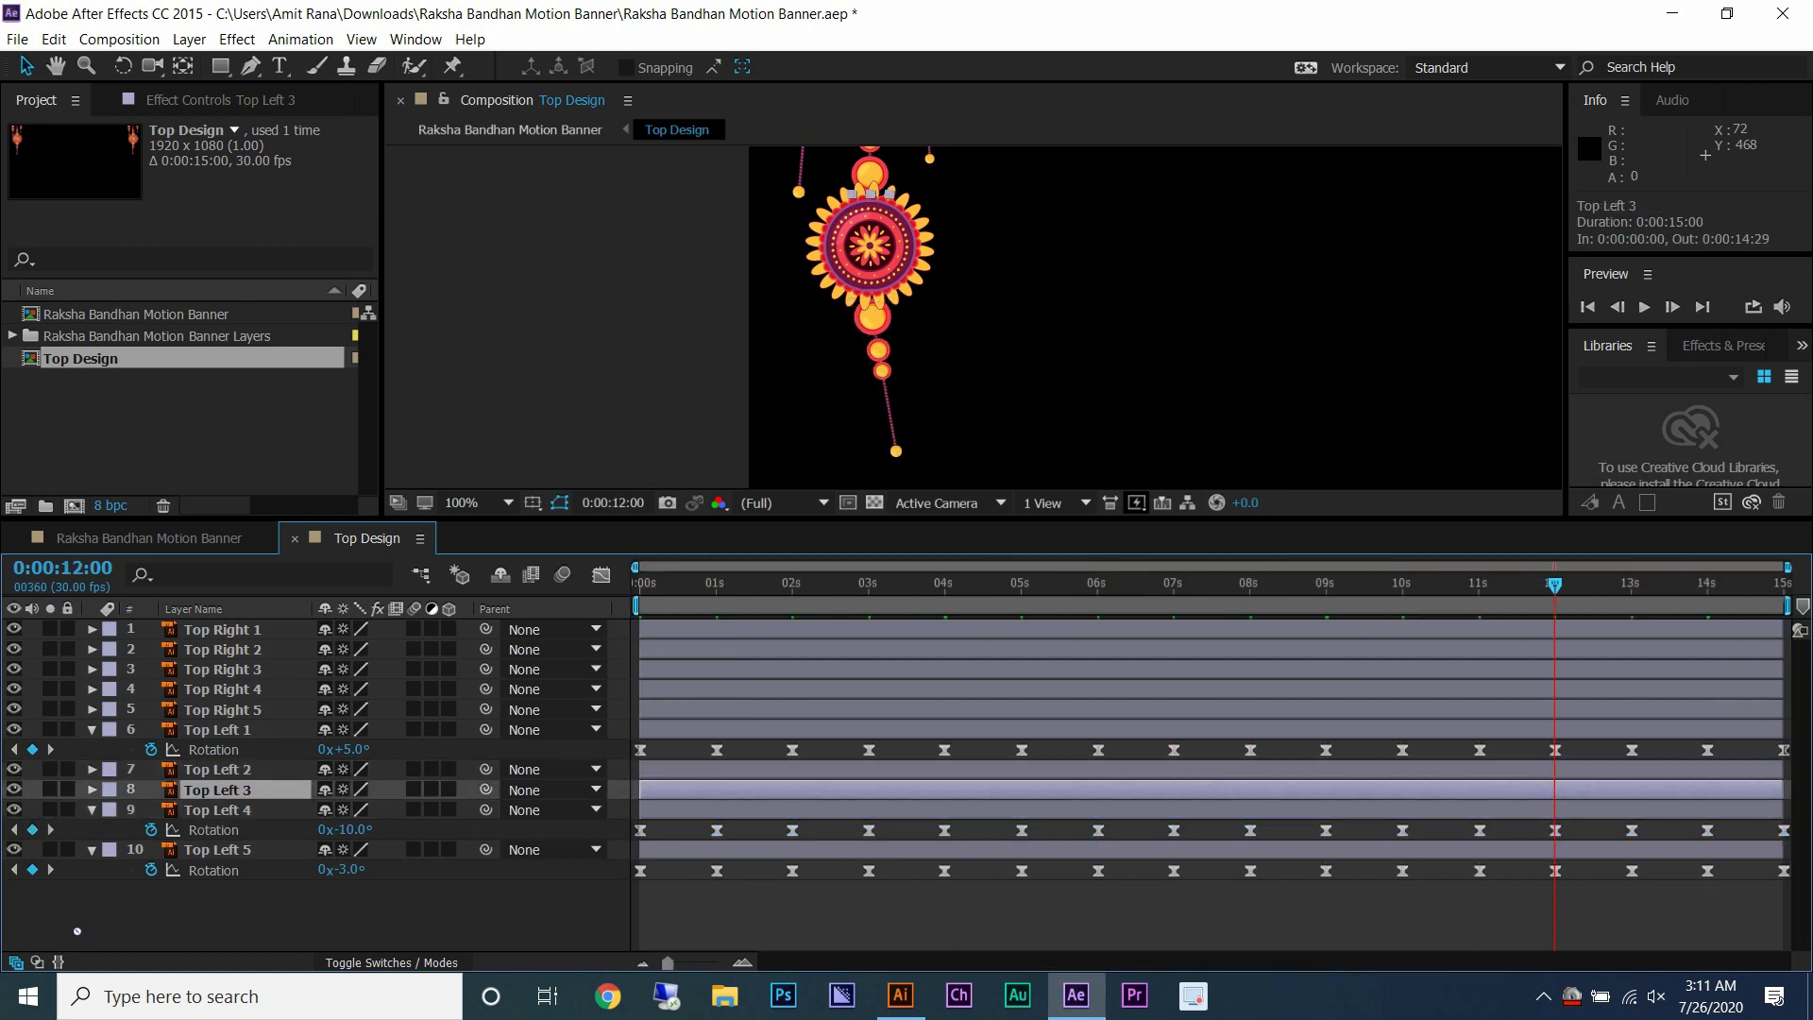
{"action": "key", "text": "r"}
{"action": "key", "text": "Home"}
{"action": "key", "text": "alt+shift+r"}
{"action": "right_click", "coordinate": [640, 790]}
{"action": "left_click", "coordinate": [954, 820]}
- Set Top Left 2's rotation at the composition's end to 250° after previewing the spin at 200°, and save the project
{"action": "key", "text": "End"}
{"action": "left_click", "coordinate": [346, 788]}
{"action": "type", "text": "200"}
{"action": "key", "text": "Return"}
{"action": "key", "text": "space"}
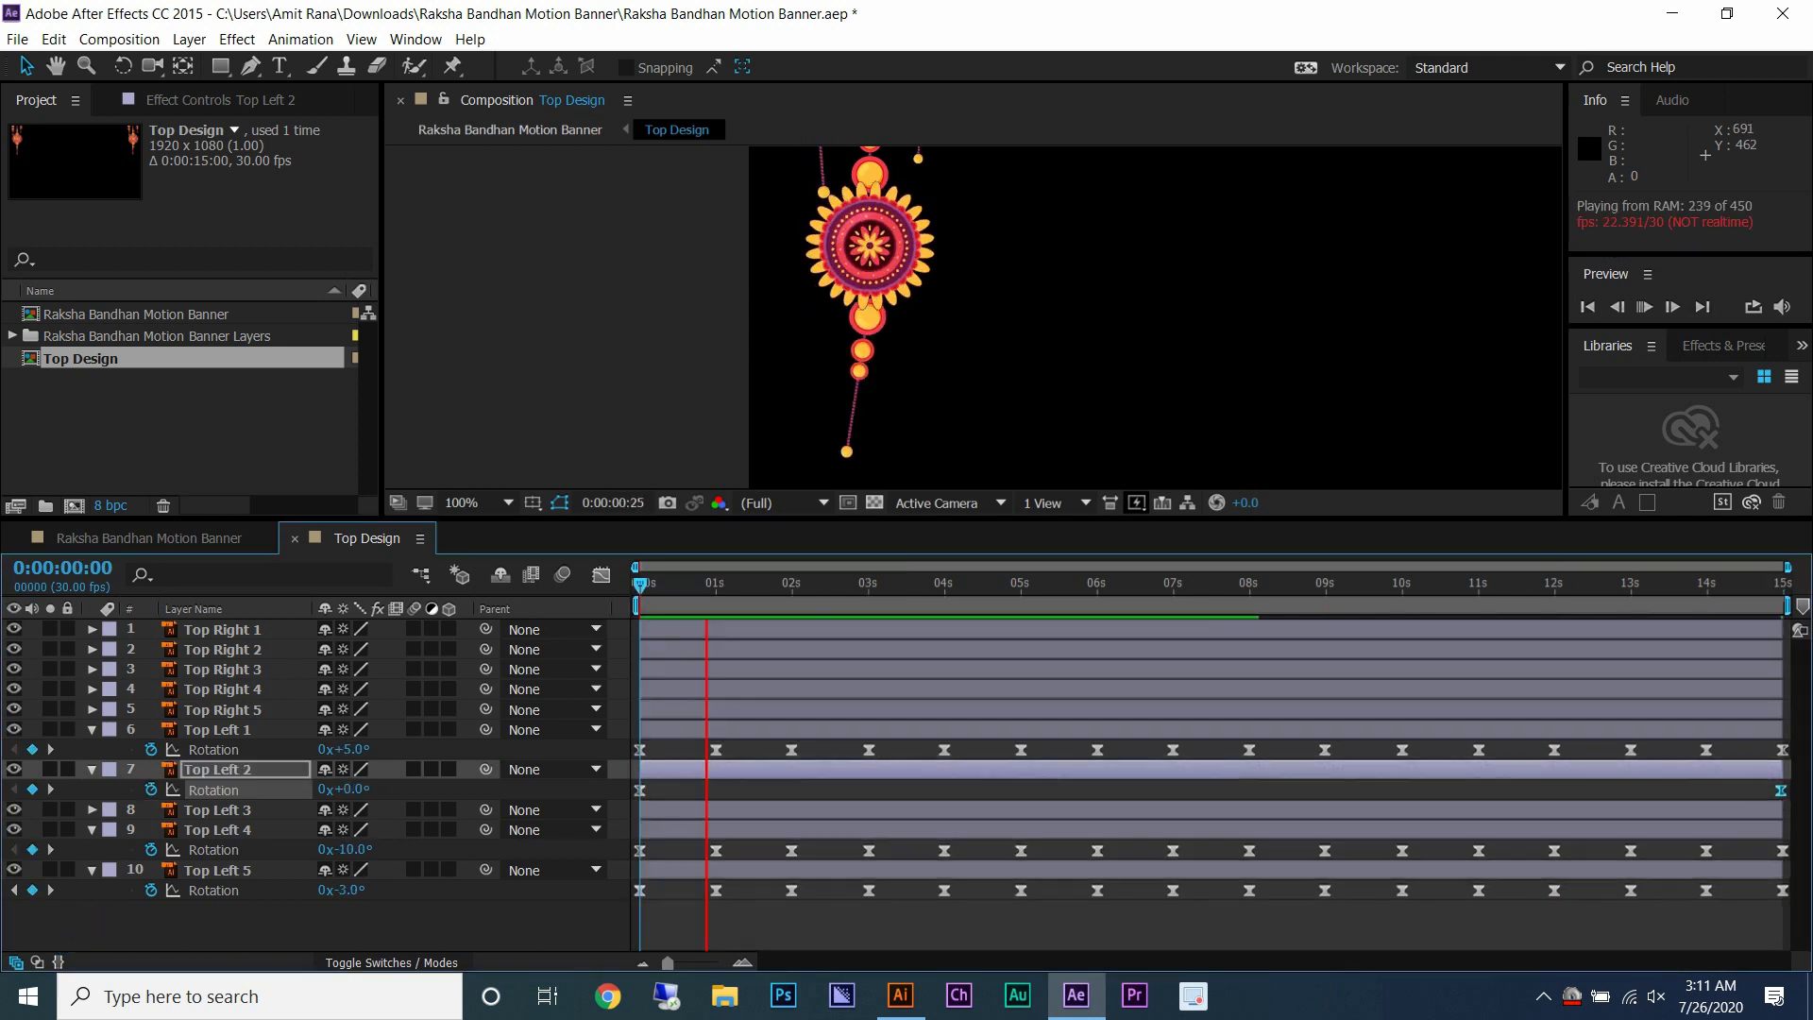
{"action": "left_click", "coordinate": [353, 788]}
{"action": "key", "text": "Return"}
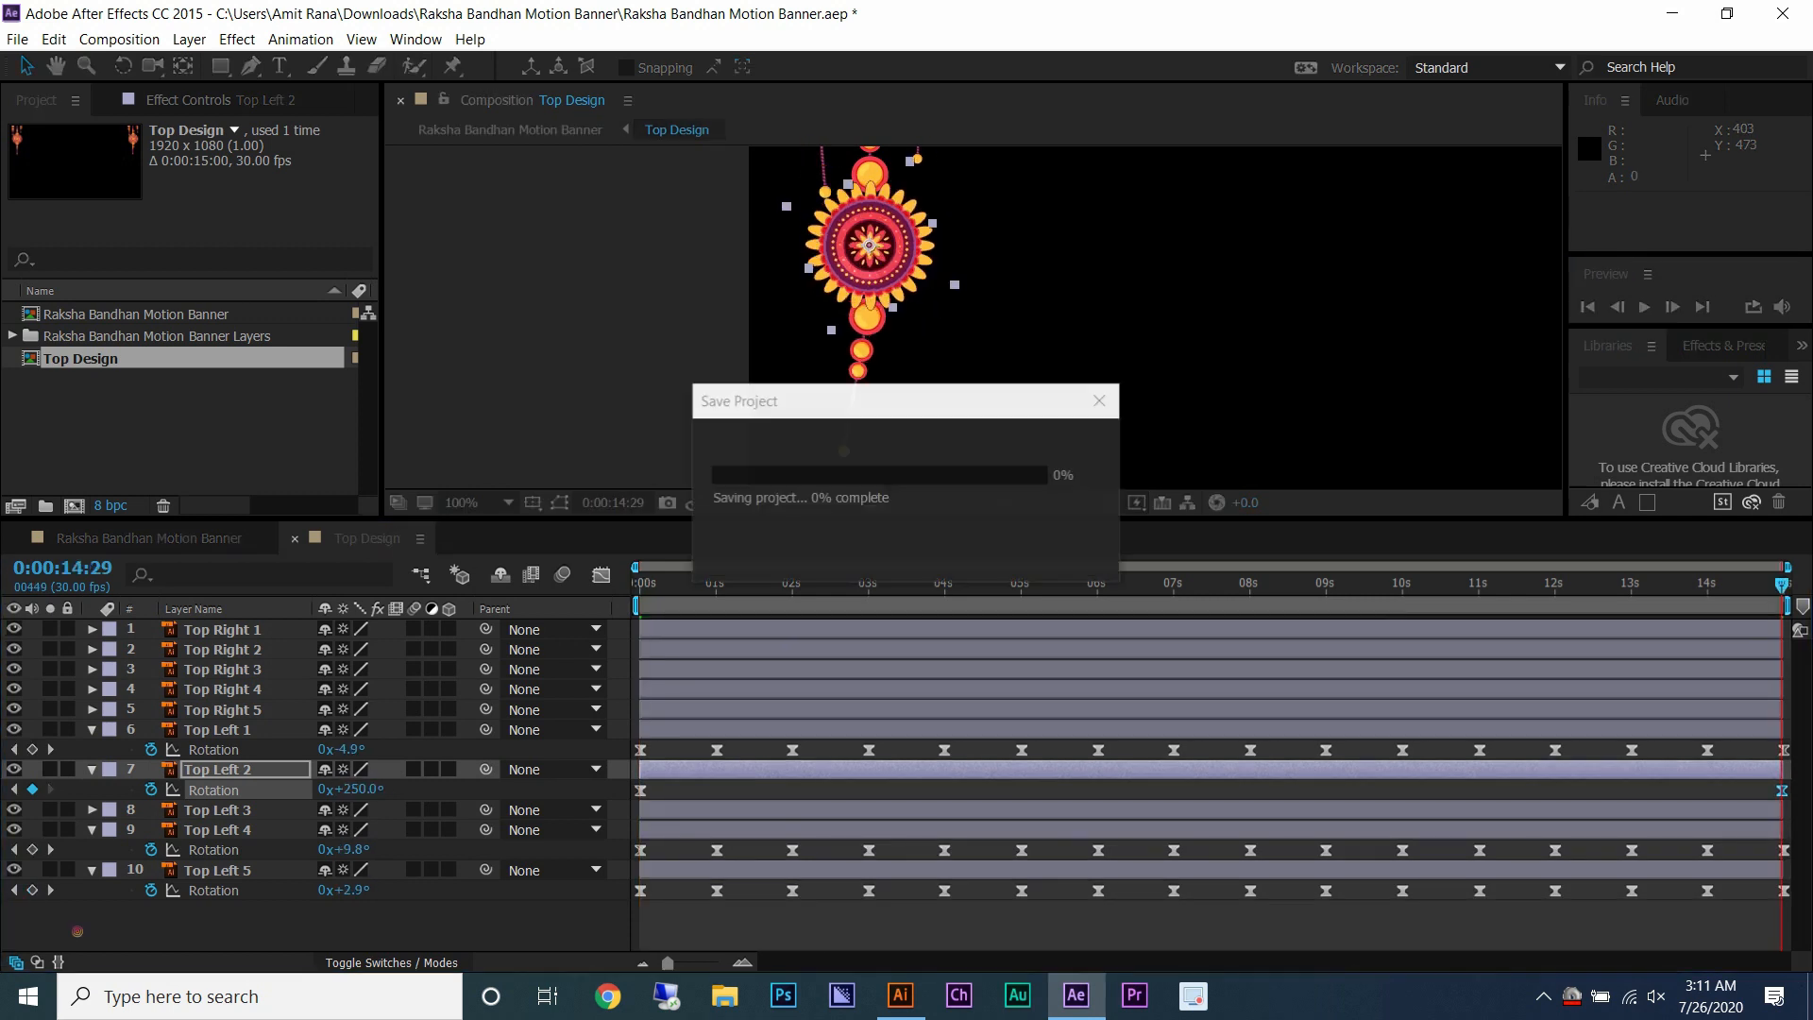
- Collapse the properties of layers Top Left 1 to Top Left 5 and duplicate these five layers
{"action": "left_click", "coordinate": [217, 729]}
{"action": "left_click", "coordinate": [217, 870], "text": "shift"}
{"action": "key", "text": "u"}
{"action": "left_click", "coordinate": [508, 503]}
{"action": "left_click", "coordinate": [480, 528]}
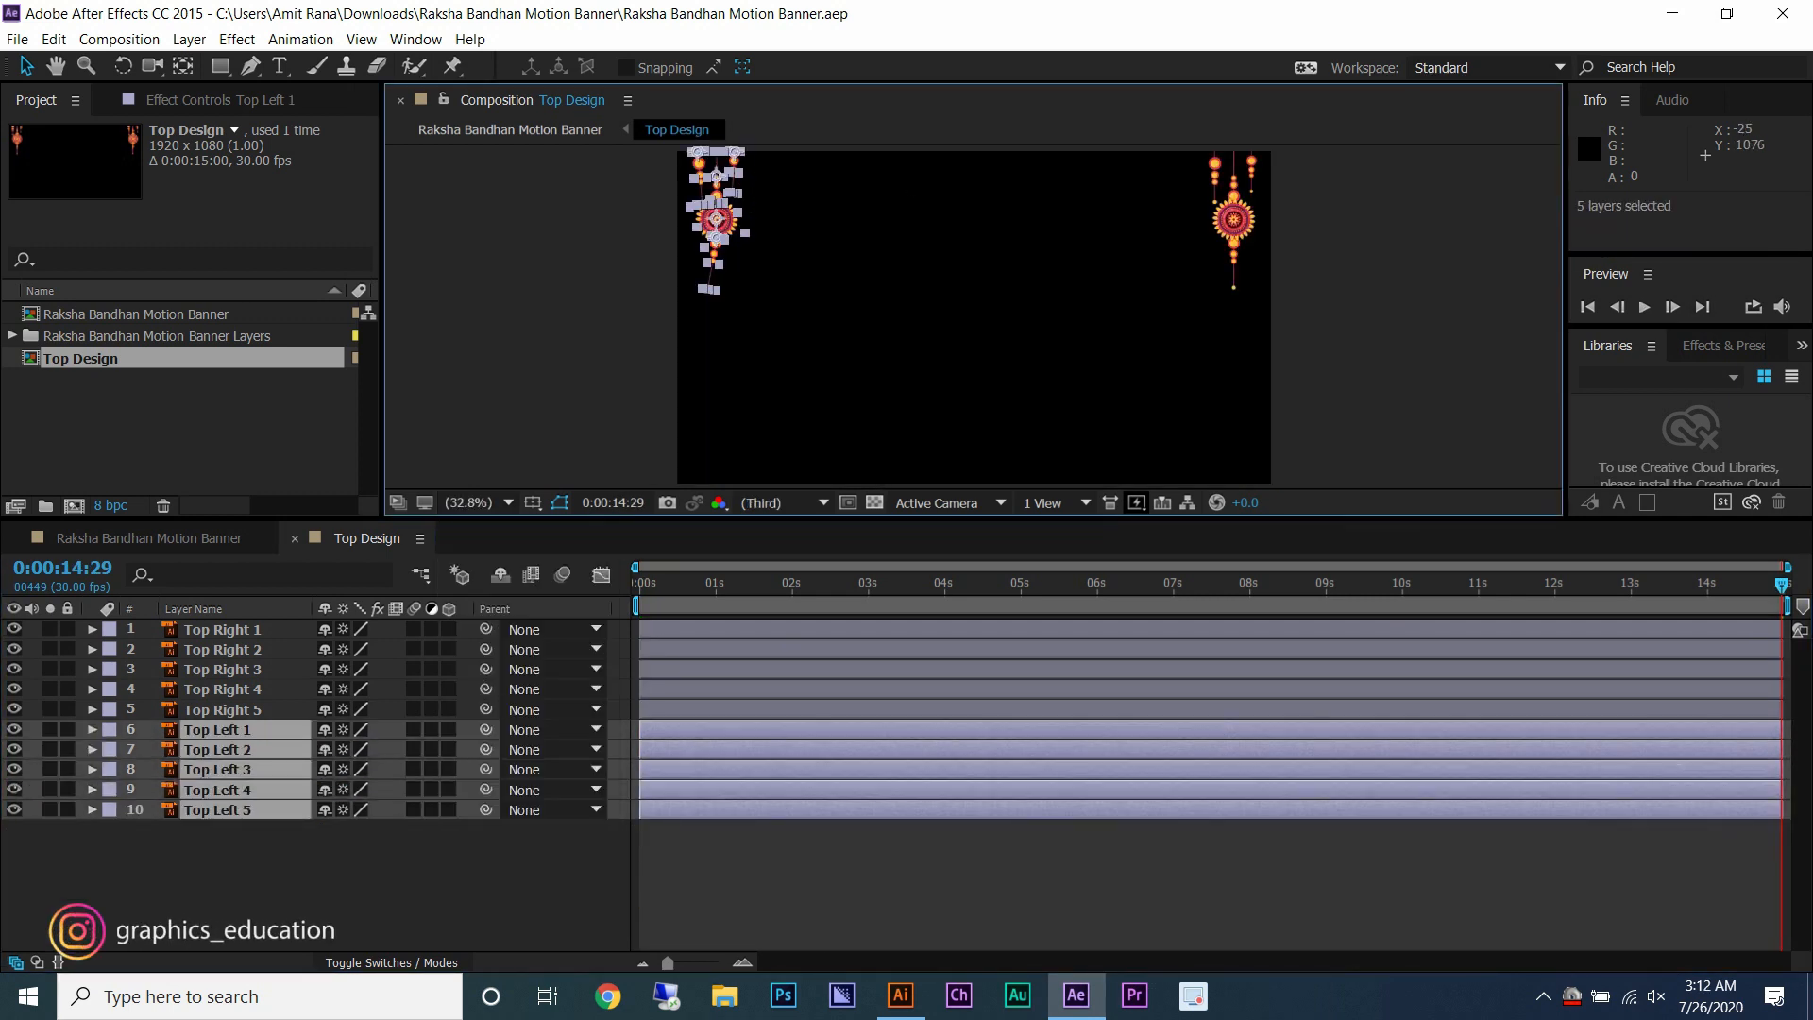
{"action": "key", "text": "ctrl+d"}
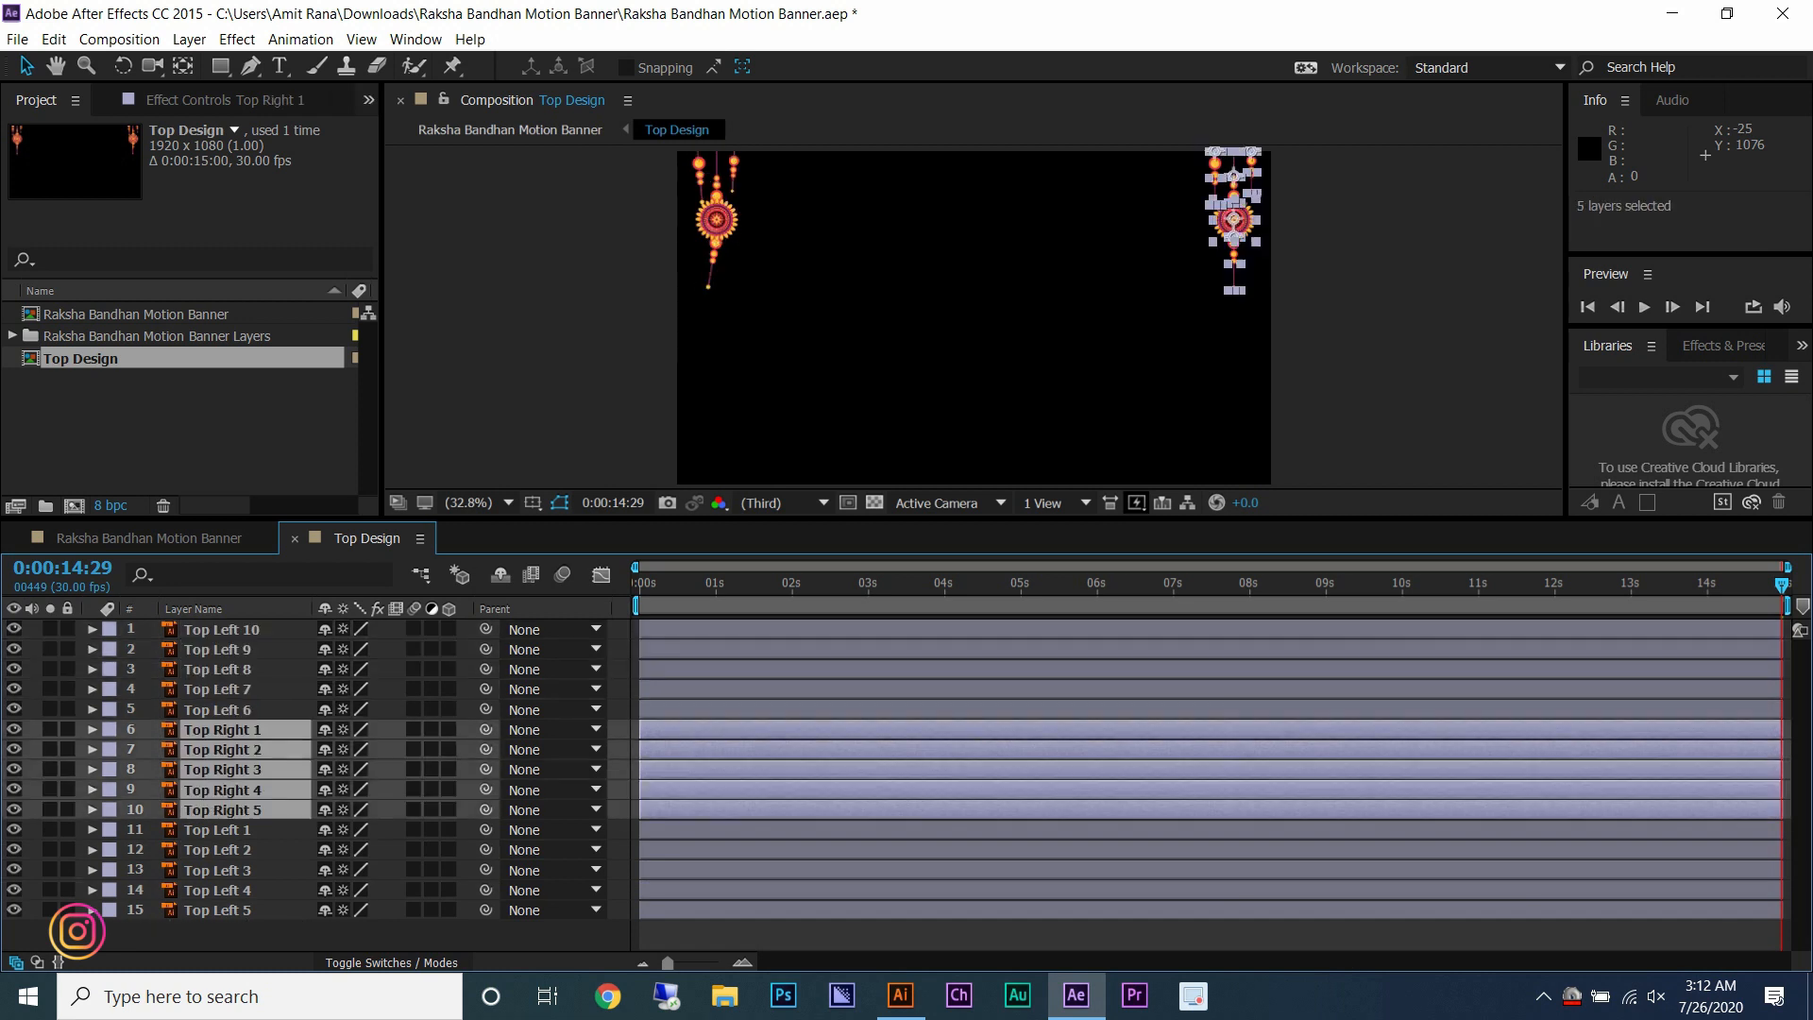
- Delete the layers Top Right 1 to 5 and move the duplicated ornament into their place at the upper right corner
{"action": "key", "text": "Delete"}
{"action": "left_click_drag", "start_coordinate": [730, 229], "coordinate": [1243, 229]}
{"action": "left_click", "coordinate": [1114, 327]}
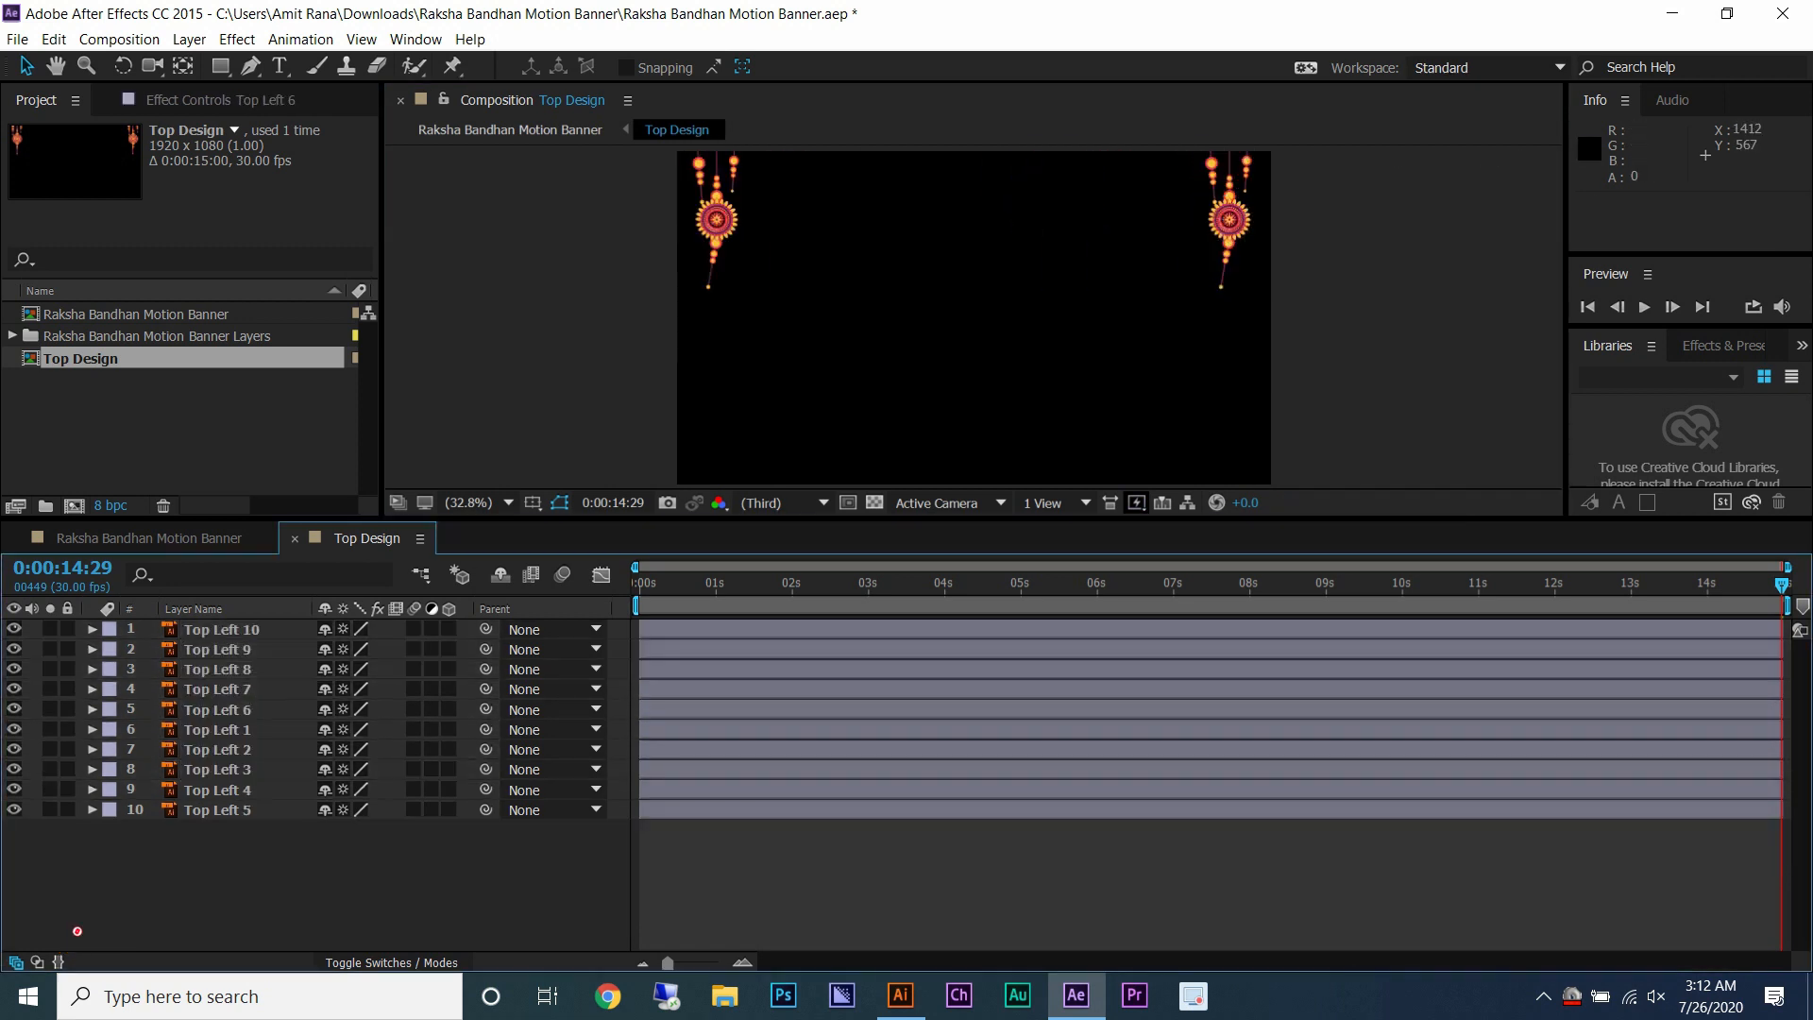
{"action": "key", "text": "space"}
- Reverse the duplicated Top Left 7's swing by setting its rotation to 10° at the start and -10° at one second
{"action": "left_click", "coordinate": [221, 629]}
{"action": "left_click", "coordinate": [217, 689], "text": "shift"}
{"action": "left_click", "coordinate": [217, 709], "text": "shift"}
{"action": "key", "text": "r"}
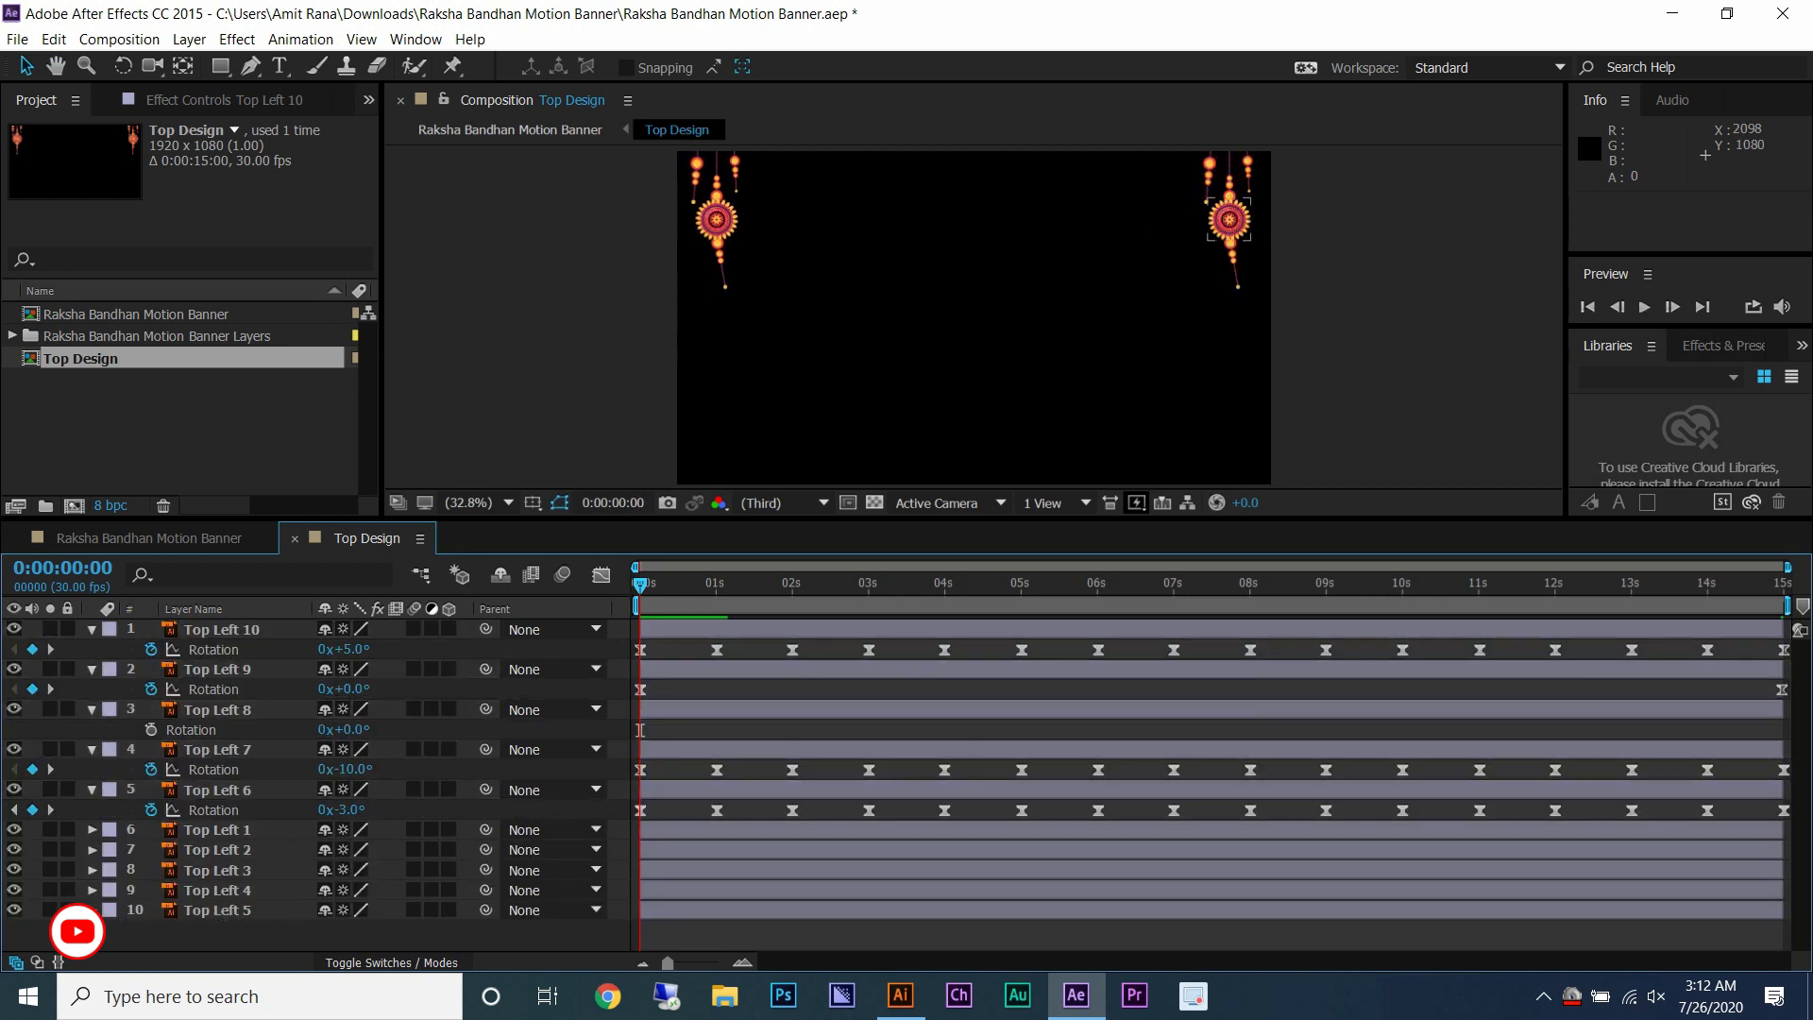
{"action": "left_click", "coordinate": [213, 649]}
{"action": "left_click", "coordinate": [640, 769]}
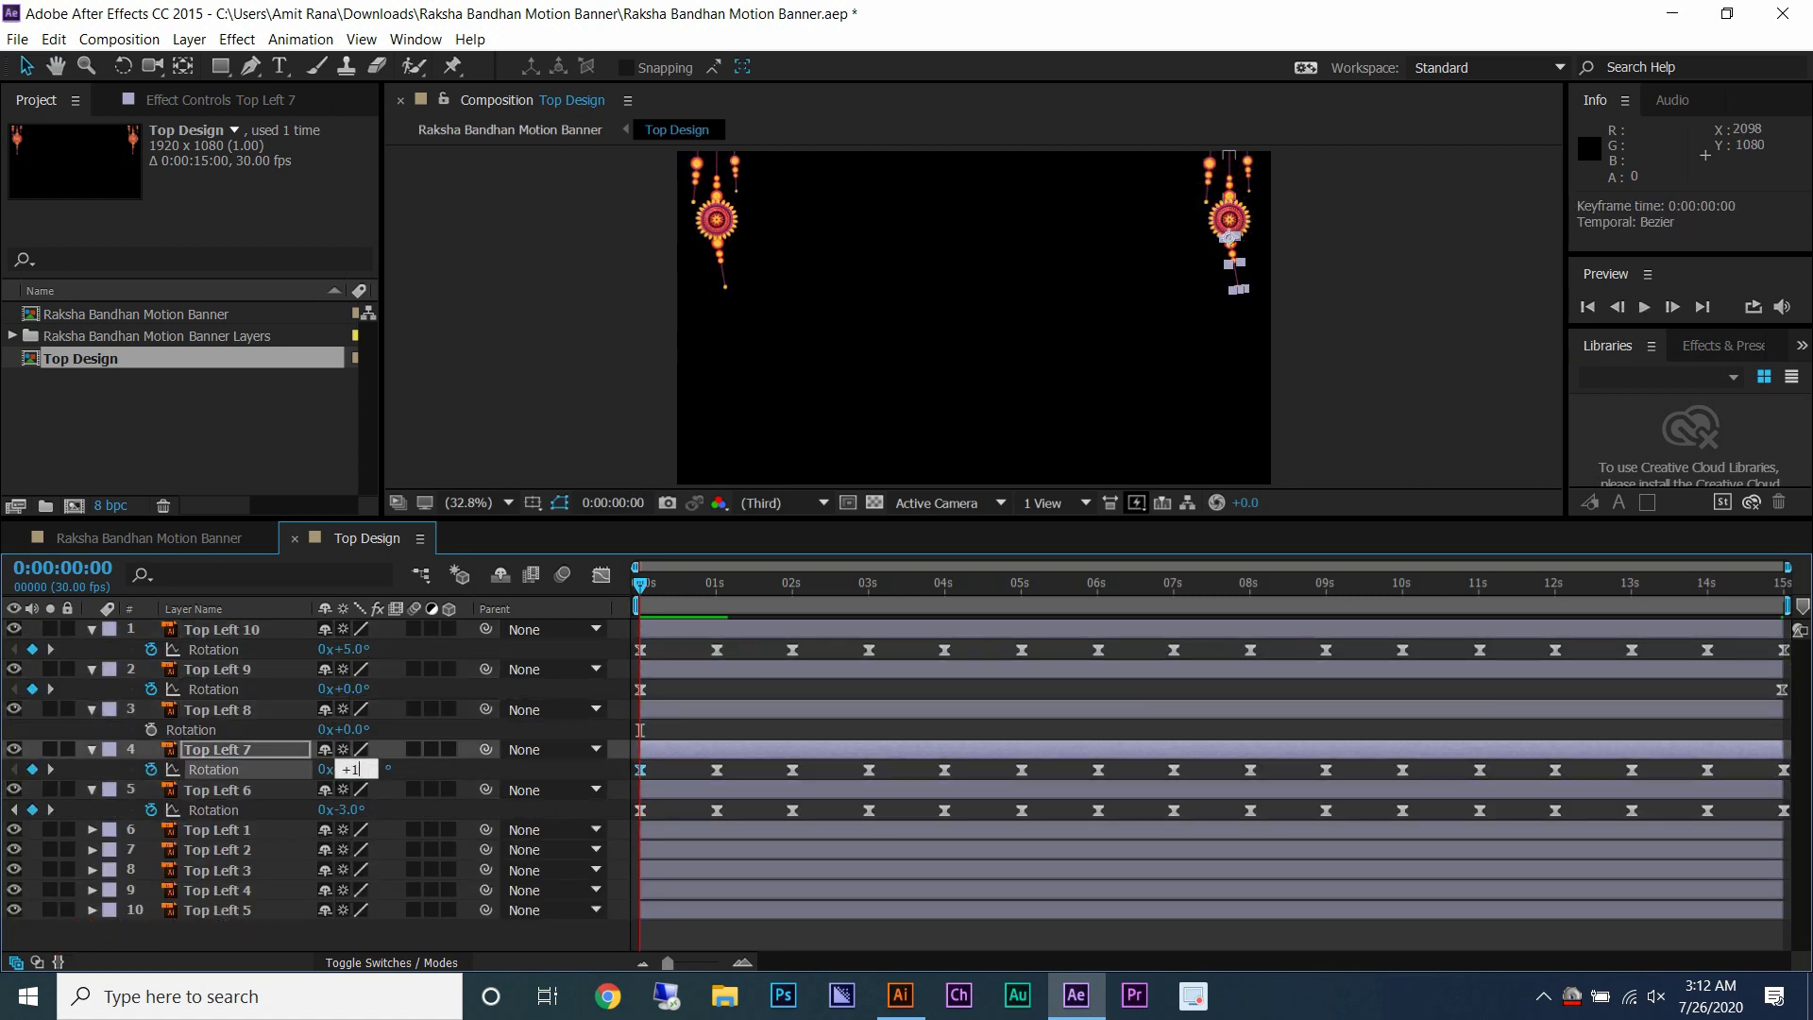
{"action": "scroll", "coordinate": [712, 769], "scroll_direction": "up", "scroll_amount": 1}
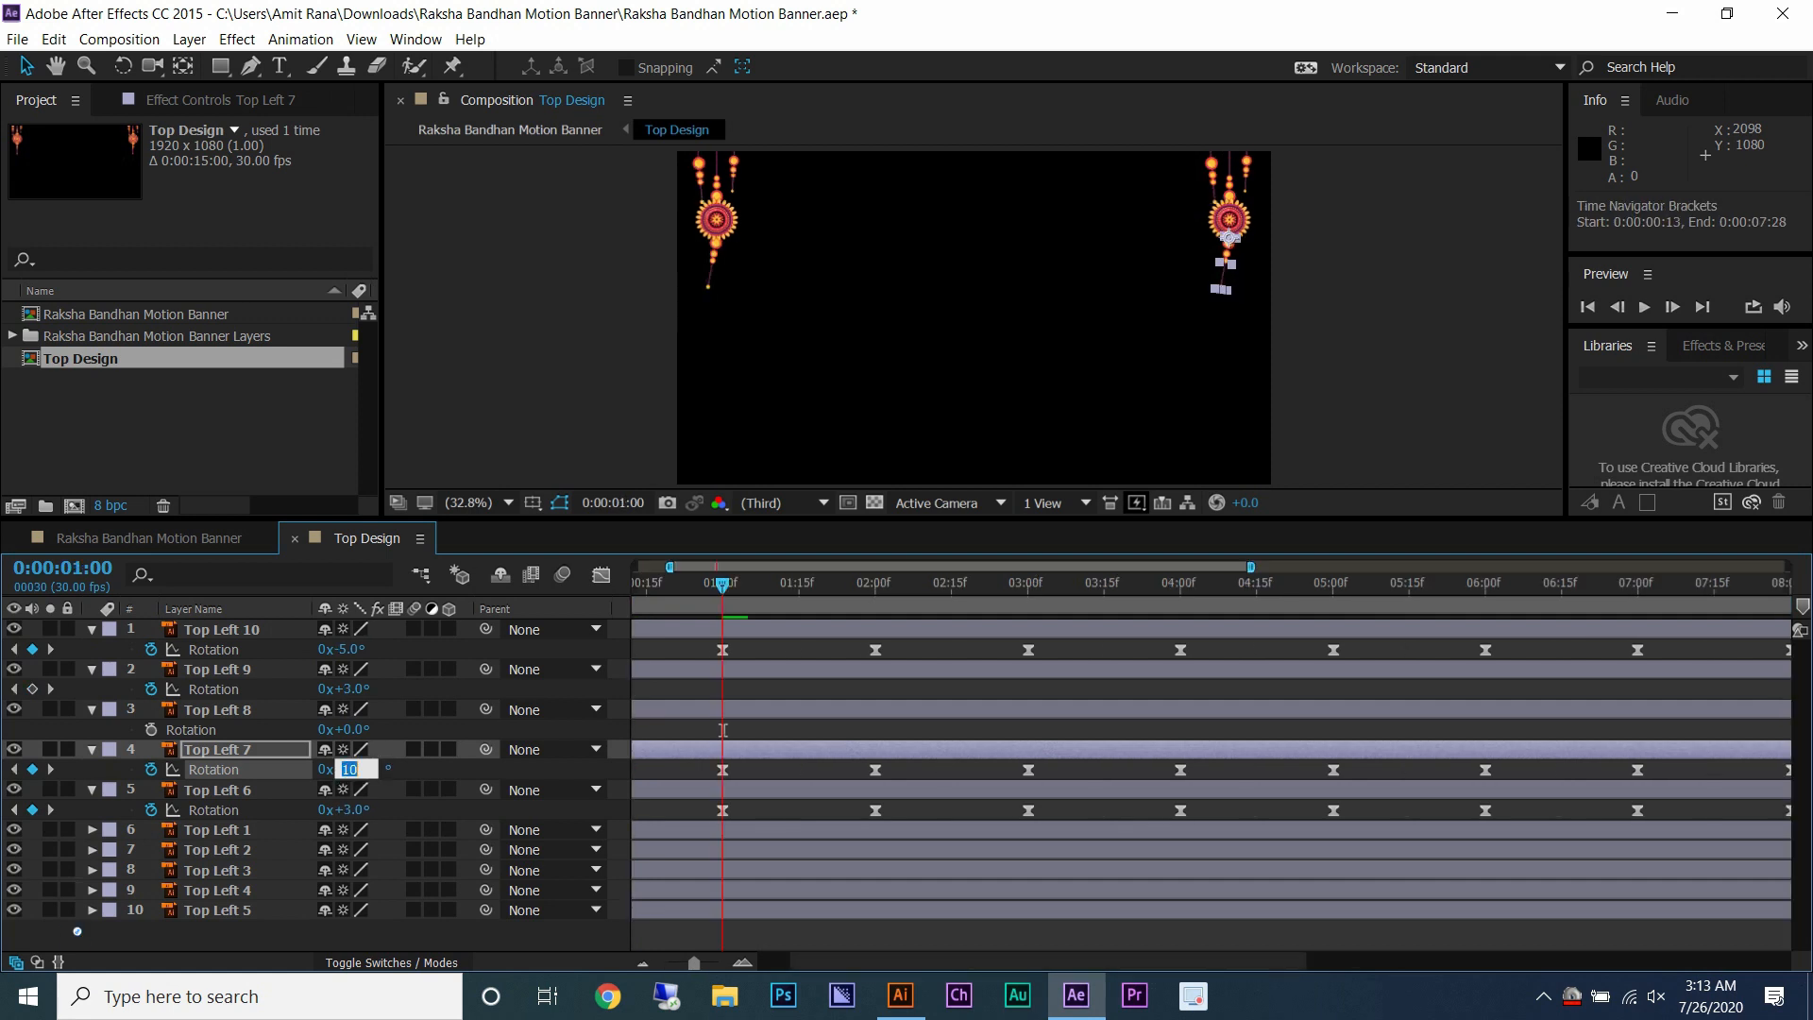
{"action": "key", "text": "minus"}
{"action": "key", "text": "Delete"}
- Copy Top Left 7's first two rotation keyframes and paste them at two, four and six seconds
{"action": "key", "text": "ctrl+c"}
{"action": "left_click", "coordinate": [790, 588]}
{"action": "key", "text": "ctrl+v"}
{"action": "left_click", "coordinate": [944, 588]}
{"action": "key", "text": "ctrl+v"}
{"action": "left_click", "coordinate": [1098, 588]}
{"action": "key", "text": "ctrl+v"}
- Copy Top Left 7's first eight rotation keyframes, paste them at eight seconds, and preview the mirrored swing from the start
{"action": "left_click_drag", "start_coordinate": [1201, 776], "coordinate": [635, 764]}
{"action": "key", "text": "ctrl+c"}
{"action": "left_click", "coordinate": [1250, 587]}
{"action": "key", "text": "ctrl+v"}
{"action": "left_click", "coordinate": [1587, 307]}
{"action": "key", "text": "space"}
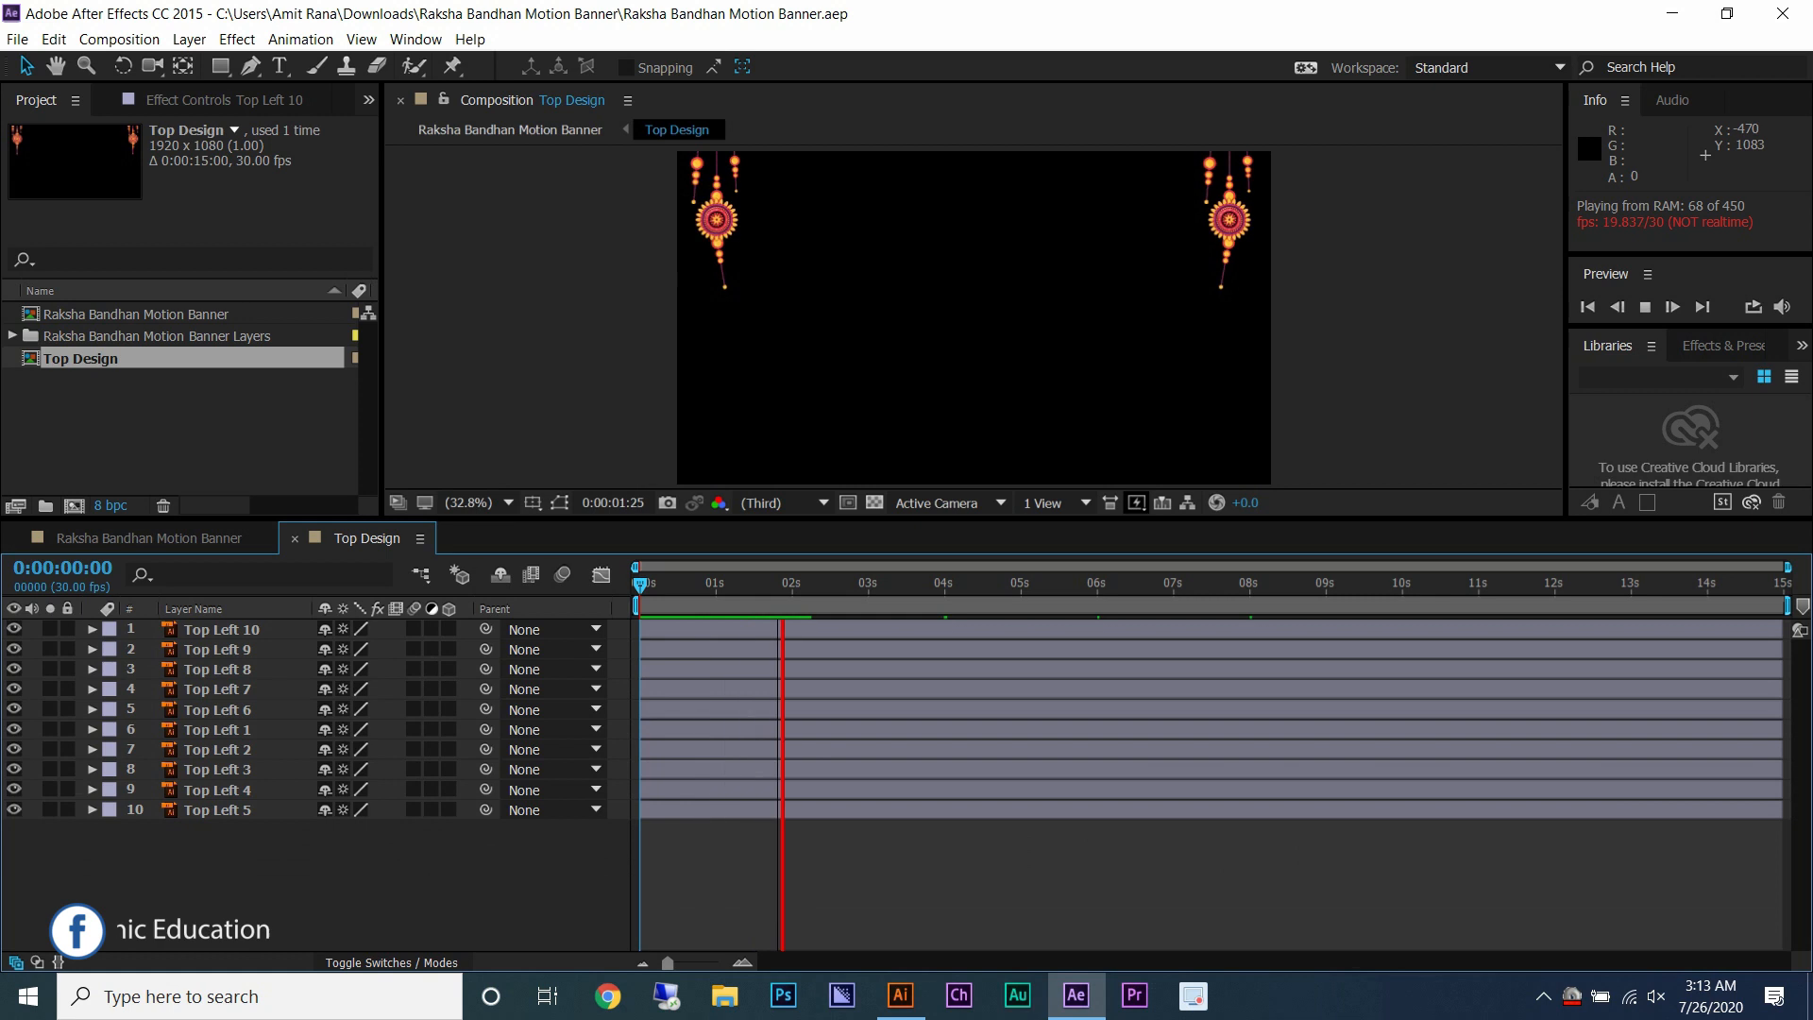
- Return to the Raksha Bandhan Motion Banner composition, preview it, and lock the Top Design layer
{"action": "key", "text": "ctrl+w"}
{"action": "key", "text": "space"}
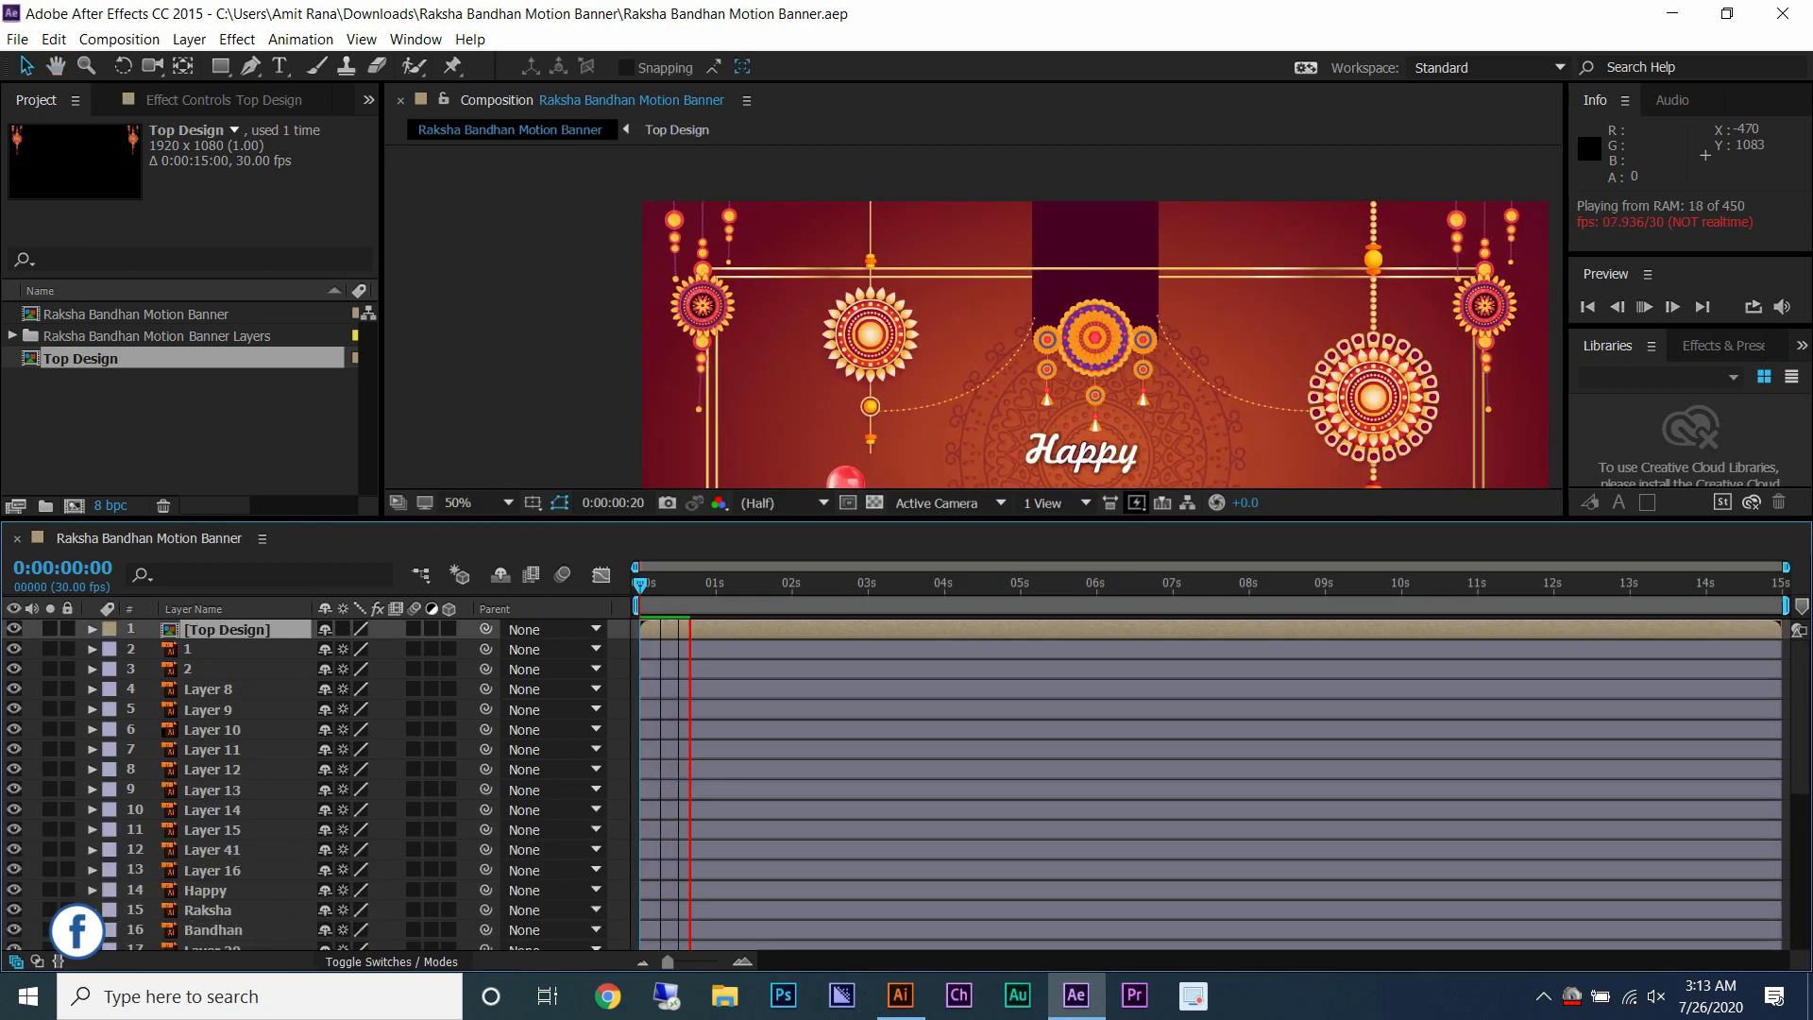
{"action": "key", "text": "ctrl+l"}
{"action": "key", "text": "space"}
{"action": "left_click", "coordinate": [508, 503]}
{"action": "left_click", "coordinate": [510, 529]}
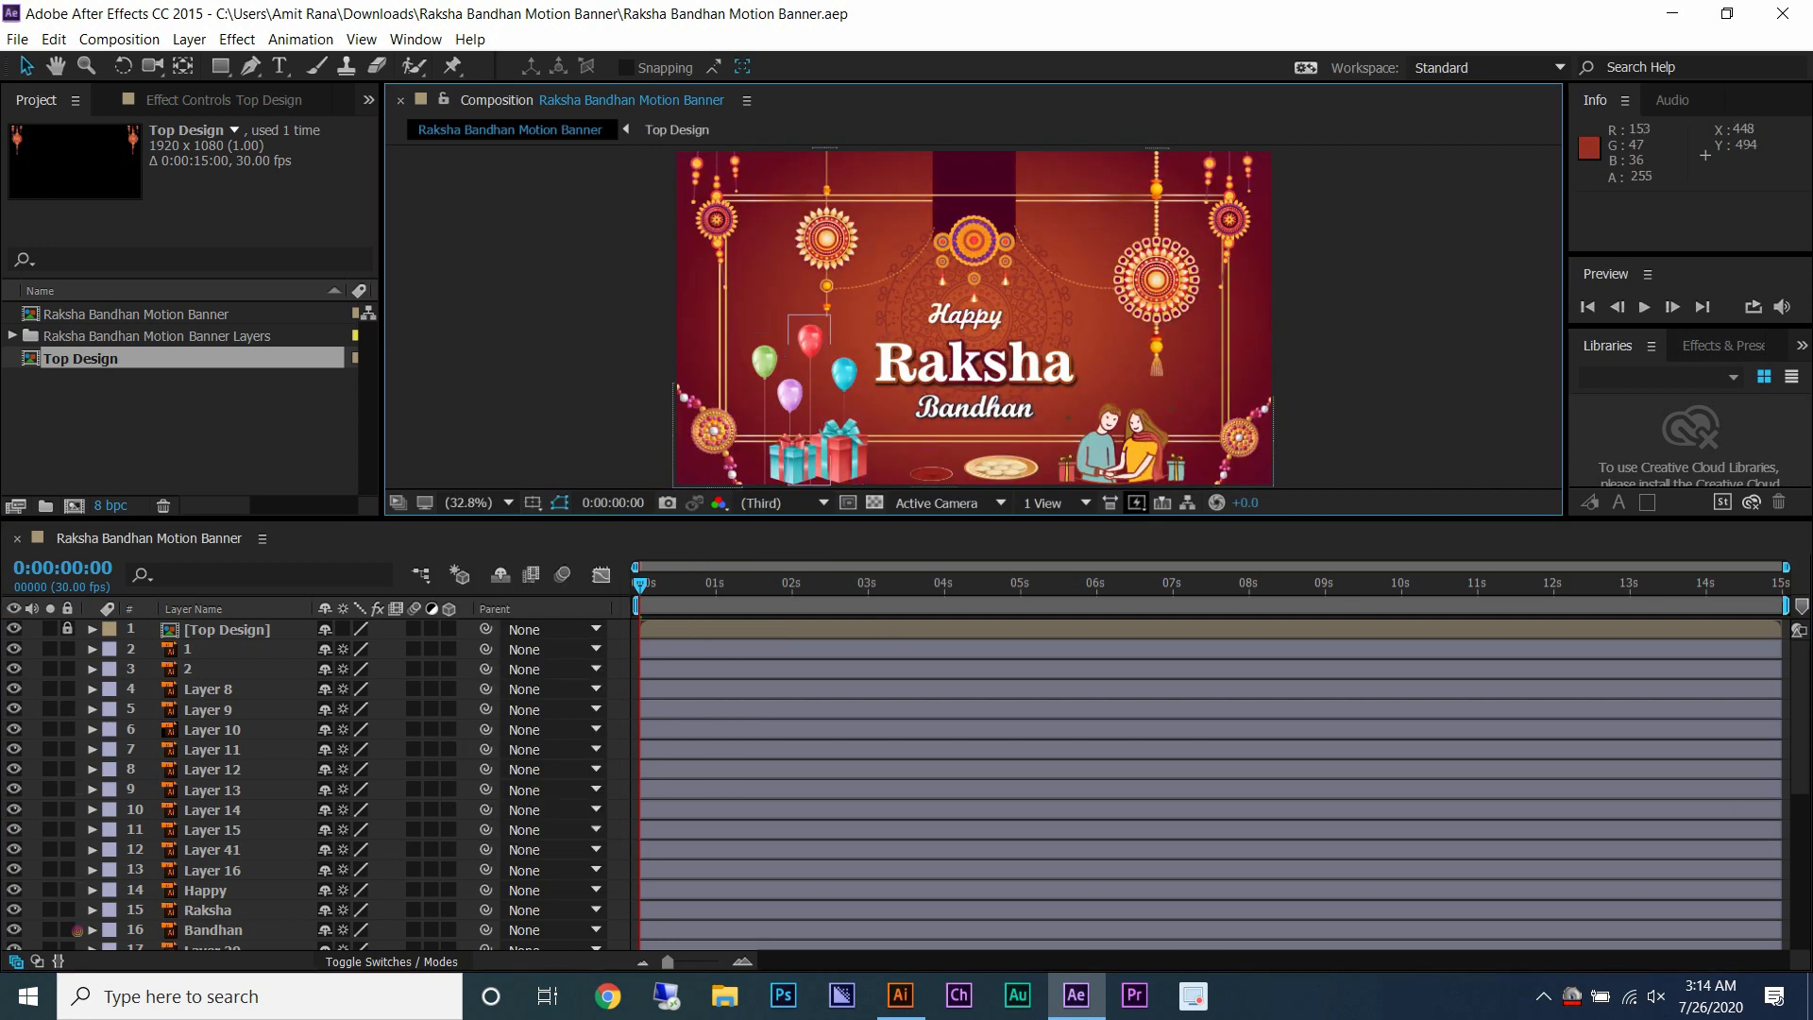
- Pre-compose layers 1, 2, Layer 33, Layer 34 and Layer 26 of the two hanging rakhis as Top Design 2
{"action": "left_click", "coordinate": [826, 238]}
{"action": "left_click", "coordinate": [831, 229], "text": "shift"}
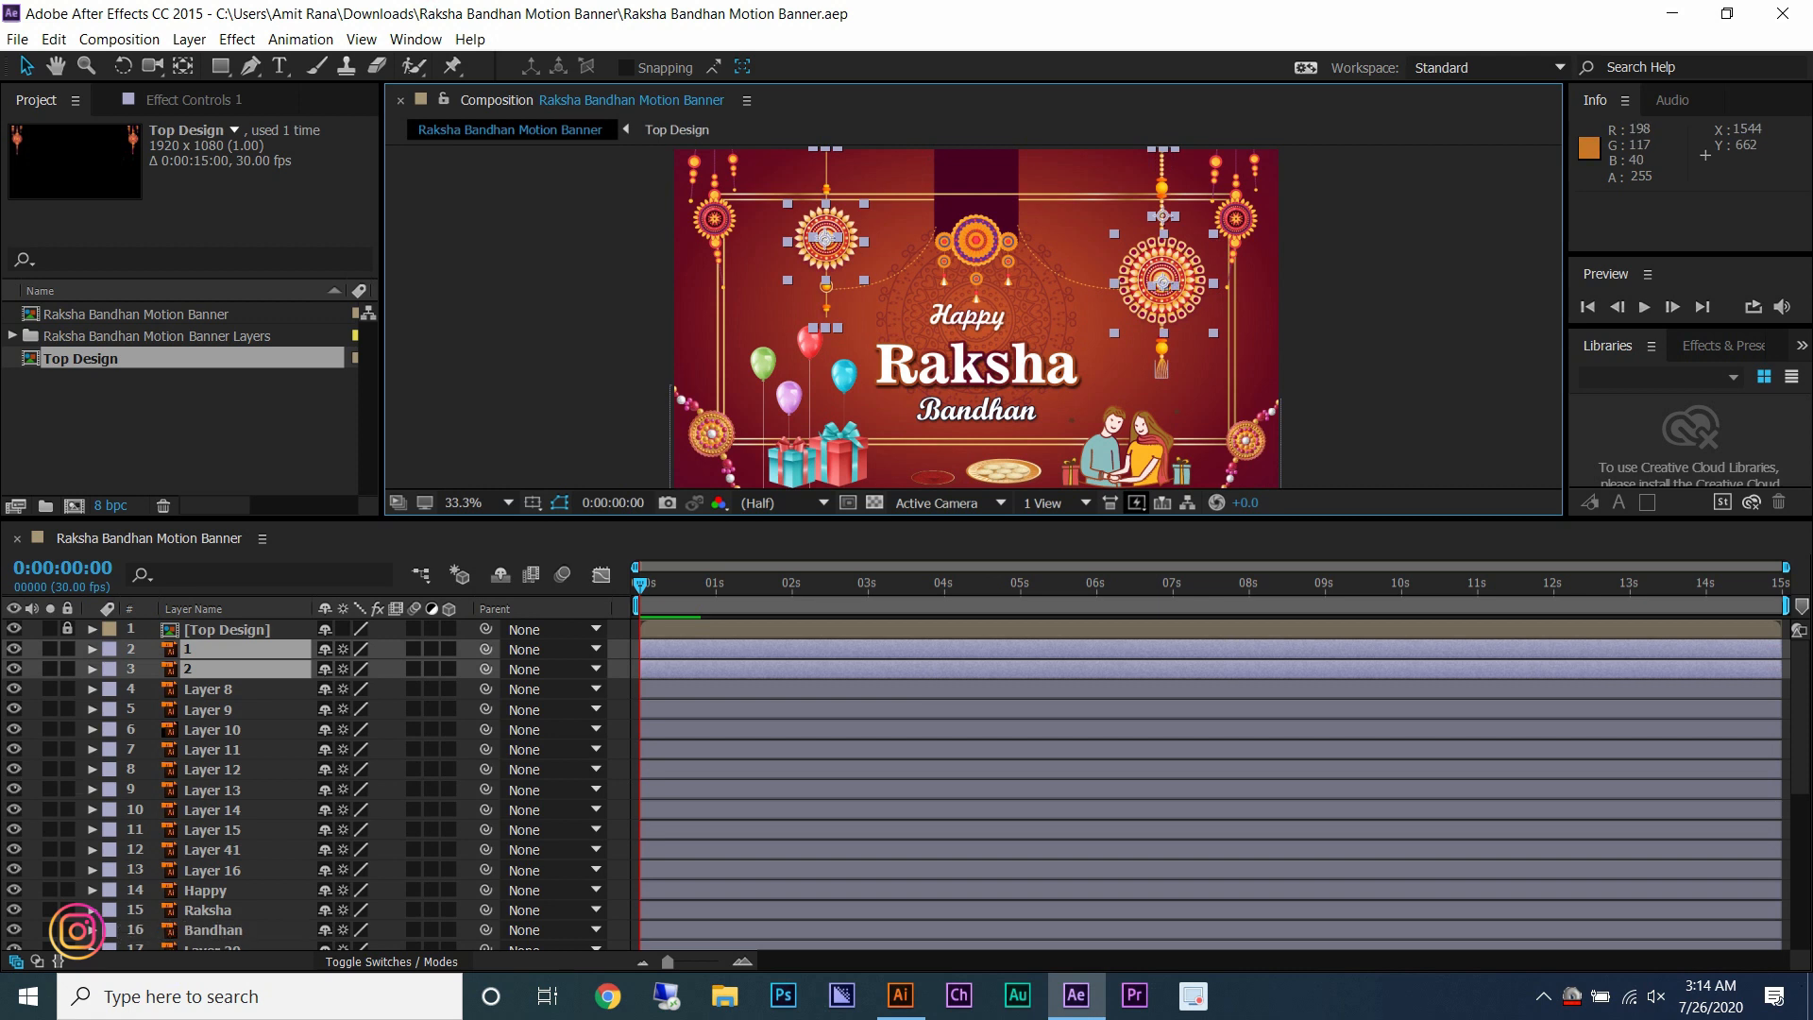
{"action": "scroll", "coordinate": [359, 648], "scroll_direction": "down", "scroll_amount": 4}
{"action": "left_click_drag", "start_coordinate": [237, 790], "coordinate": [251, 640]}
{"action": "scroll", "coordinate": [243, 718], "scroll_direction": "up", "scroll_amount": 2}
{"action": "right_click", "coordinate": [206, 671]}
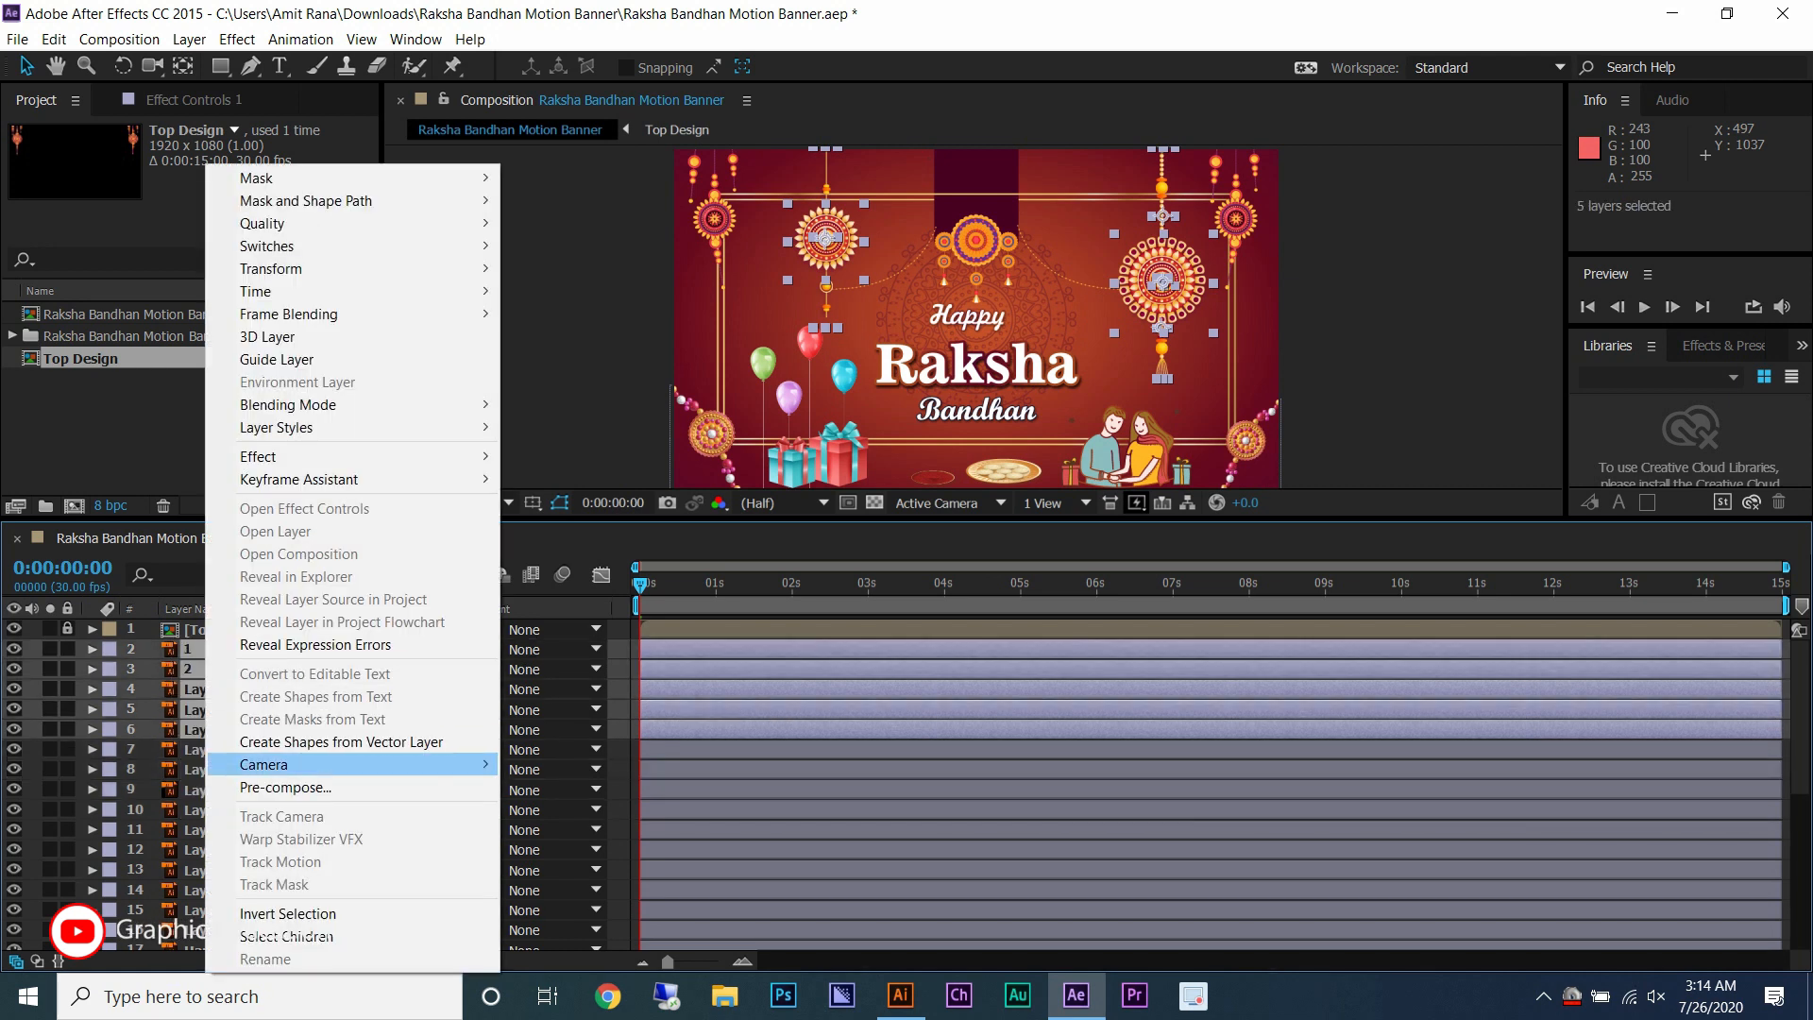
{"action": "left_click", "coordinate": [286, 787]}
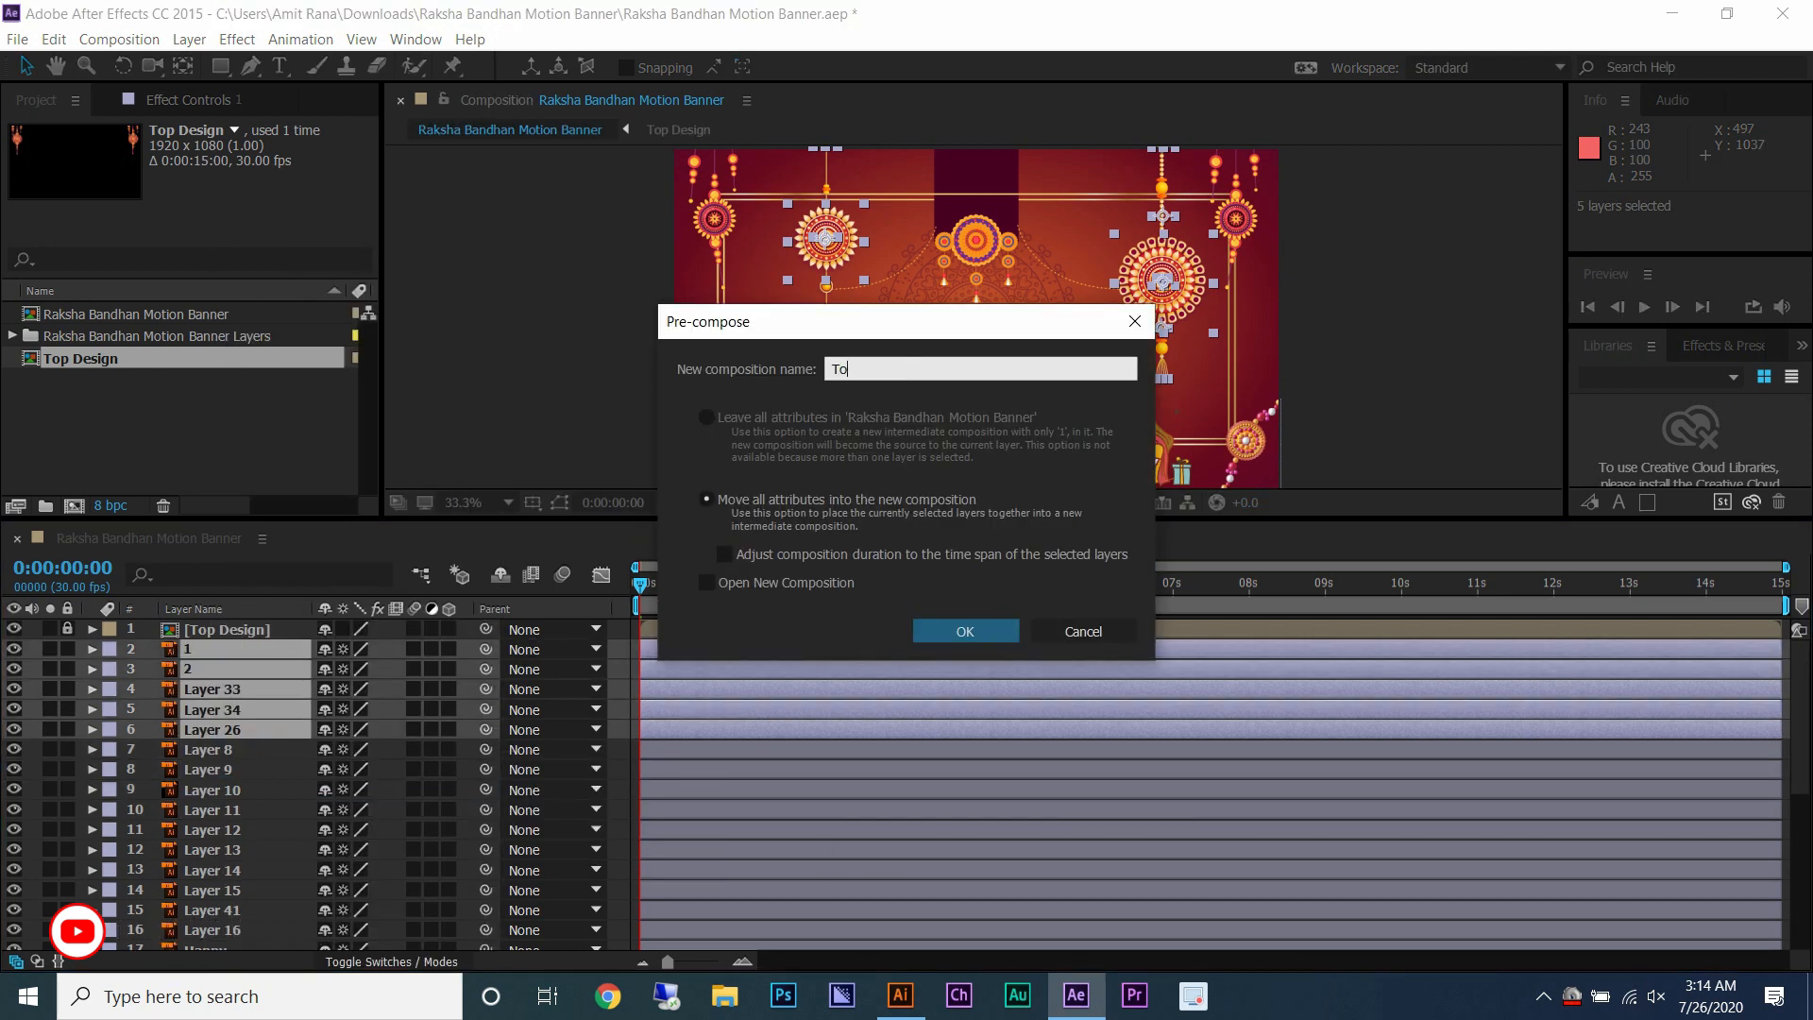
{"action": "key", "text": "Return"}
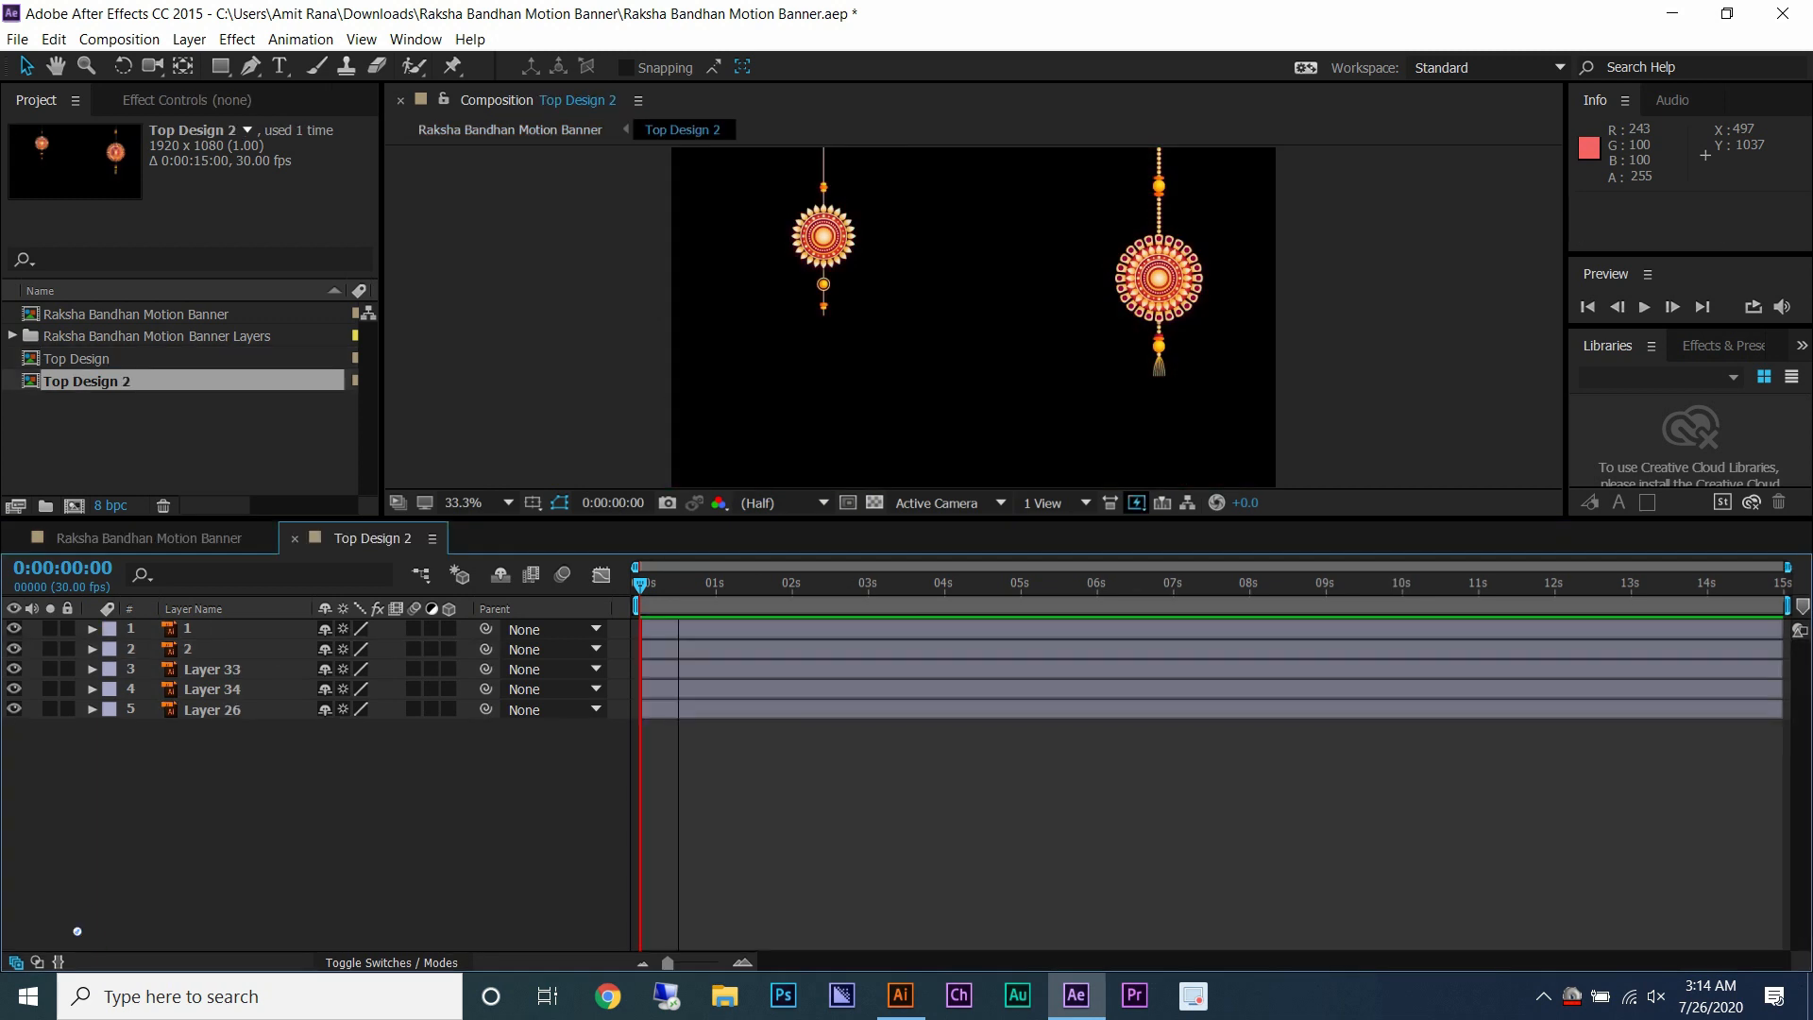
- Add a rotation keyframe at 0° with Easy Ease to layer 1 at the start of Top Design 2
{"action": "left_click", "coordinate": [212, 629]}
{"action": "key", "text": "r"}
{"action": "left_click", "coordinate": [151, 649]}
{"action": "right_click", "coordinate": [640, 649]}
{"action": "left_click", "coordinate": [949, 766]}
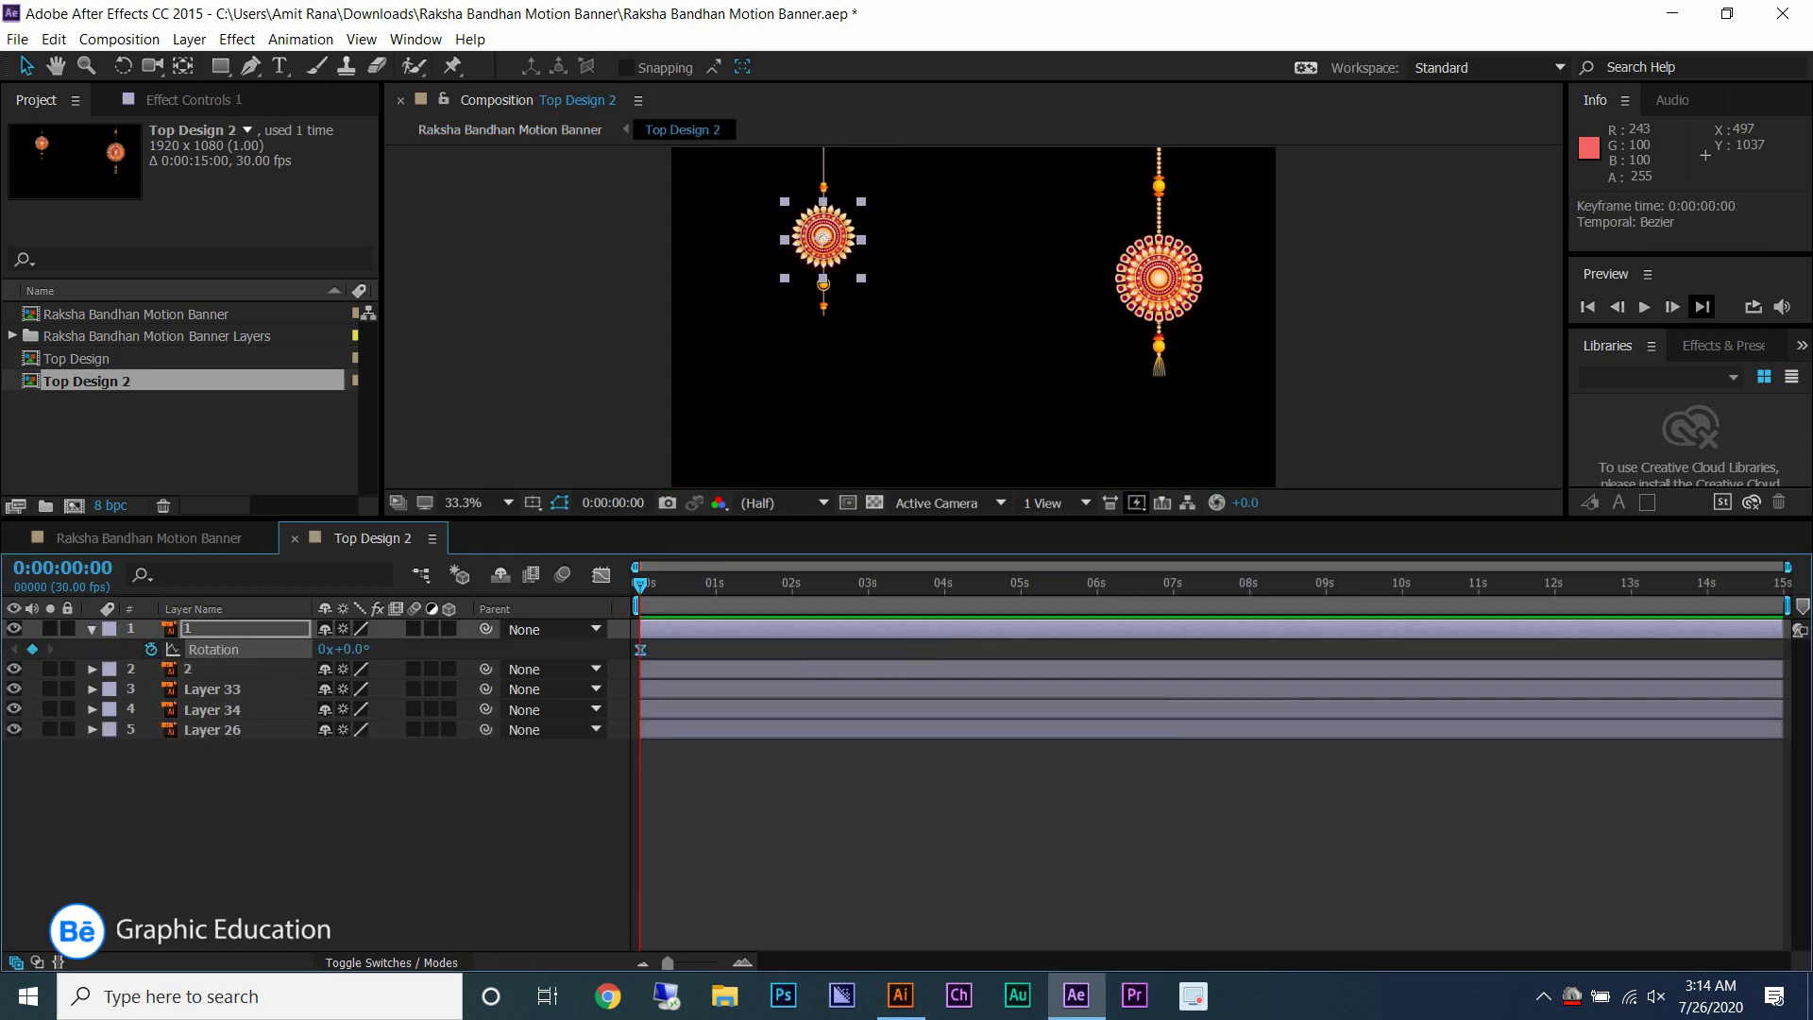
- Set layer 1's rotation to 300° at the composition's end and preview the spin from the start
{"action": "left_click", "coordinate": [1703, 306]}
{"action": "left_click", "coordinate": [351, 649]}
{"action": "type", "text": "200"}
{"action": "key", "text": "Return"}
{"action": "key", "text": "Home"}
{"action": "key", "text": "space"}
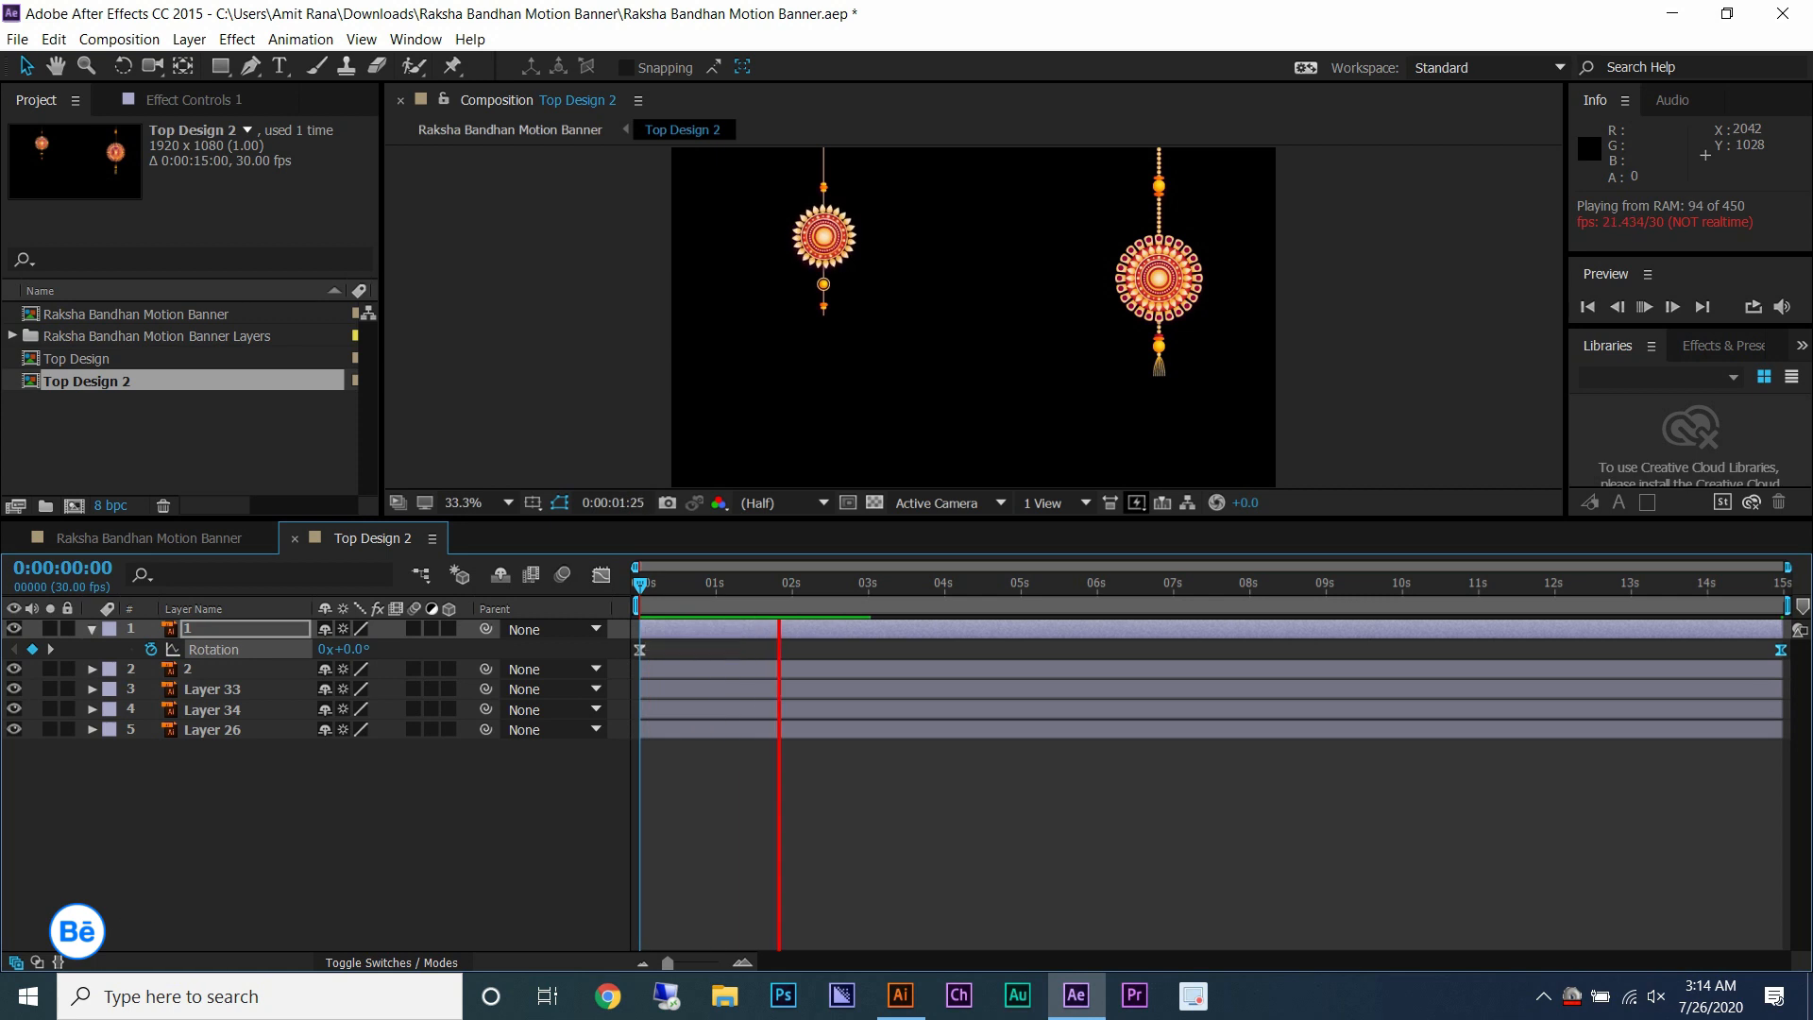
- Add a rotation keyframe with Easy Ease to layer 2 at the composition's start
{"action": "key", "text": "F2"}
{"action": "key", "text": "space"}
{"action": "key", "text": "ctrl+Down"}
{"action": "key", "text": "ctrl+Down"}
{"action": "key", "text": "r"}
{"action": "right_click", "coordinate": [640, 689]}
{"action": "left_click", "coordinate": [949, 766]}
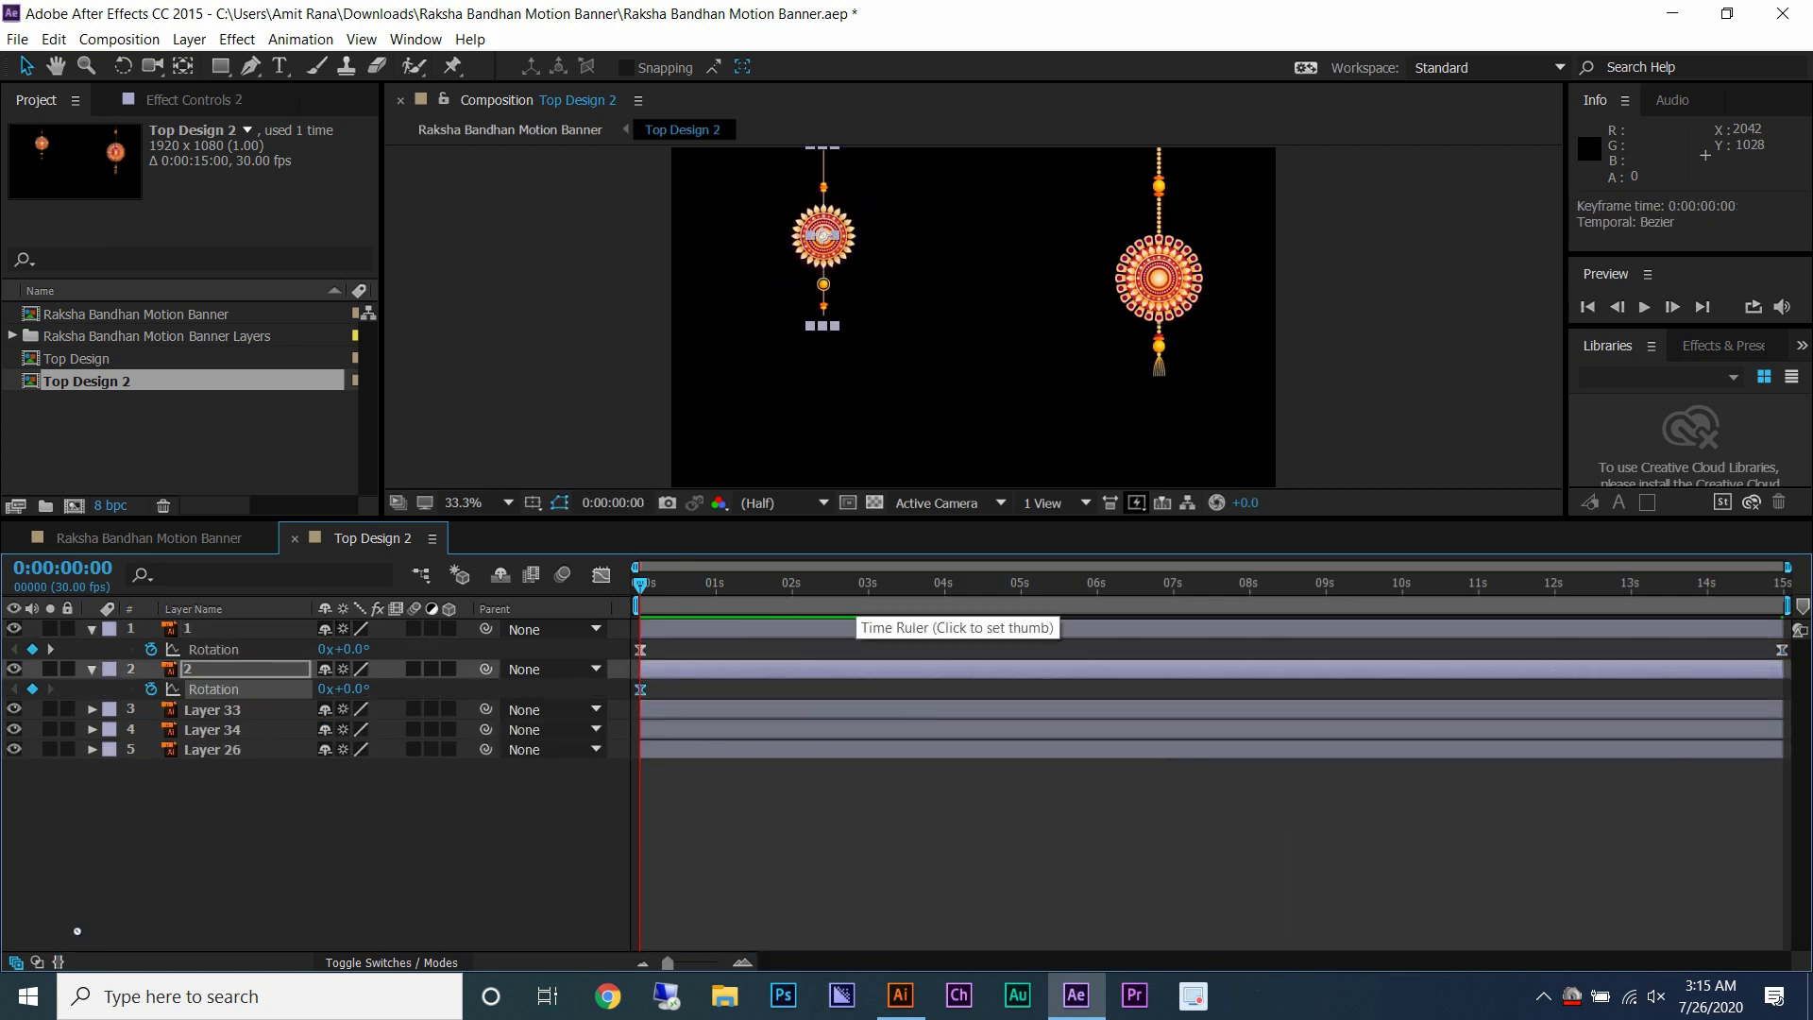
- Try setting layer 2's rotation to 180° at three seconds and undo the change
{"action": "left_click", "coordinate": [865, 585]}
{"action": "key", "text": "equal"}
{"action": "key", "text": "equal"}
{"action": "key", "text": "equal"}
{"action": "left_click_drag", "start_coordinate": [857, 586], "coordinate": [1491, 585]}
{"action": "left_click", "coordinate": [355, 688]}
{"action": "type", "text": "180"}
{"action": "key", "text": "Return"}
{"action": "key", "text": "ctrl+z"}
- Make layer 2 a 3D layer, reset its Z Rotation to 0°, and keyframe its Y Rotation at 0° at the start
{"action": "left_click", "coordinate": [449, 669]}
{"action": "left_click_drag", "start_coordinate": [347, 729], "coordinate": [396, 729]}
{"action": "left_click", "coordinate": [151, 749]}
{"action": "left_click", "coordinate": [355, 749]}
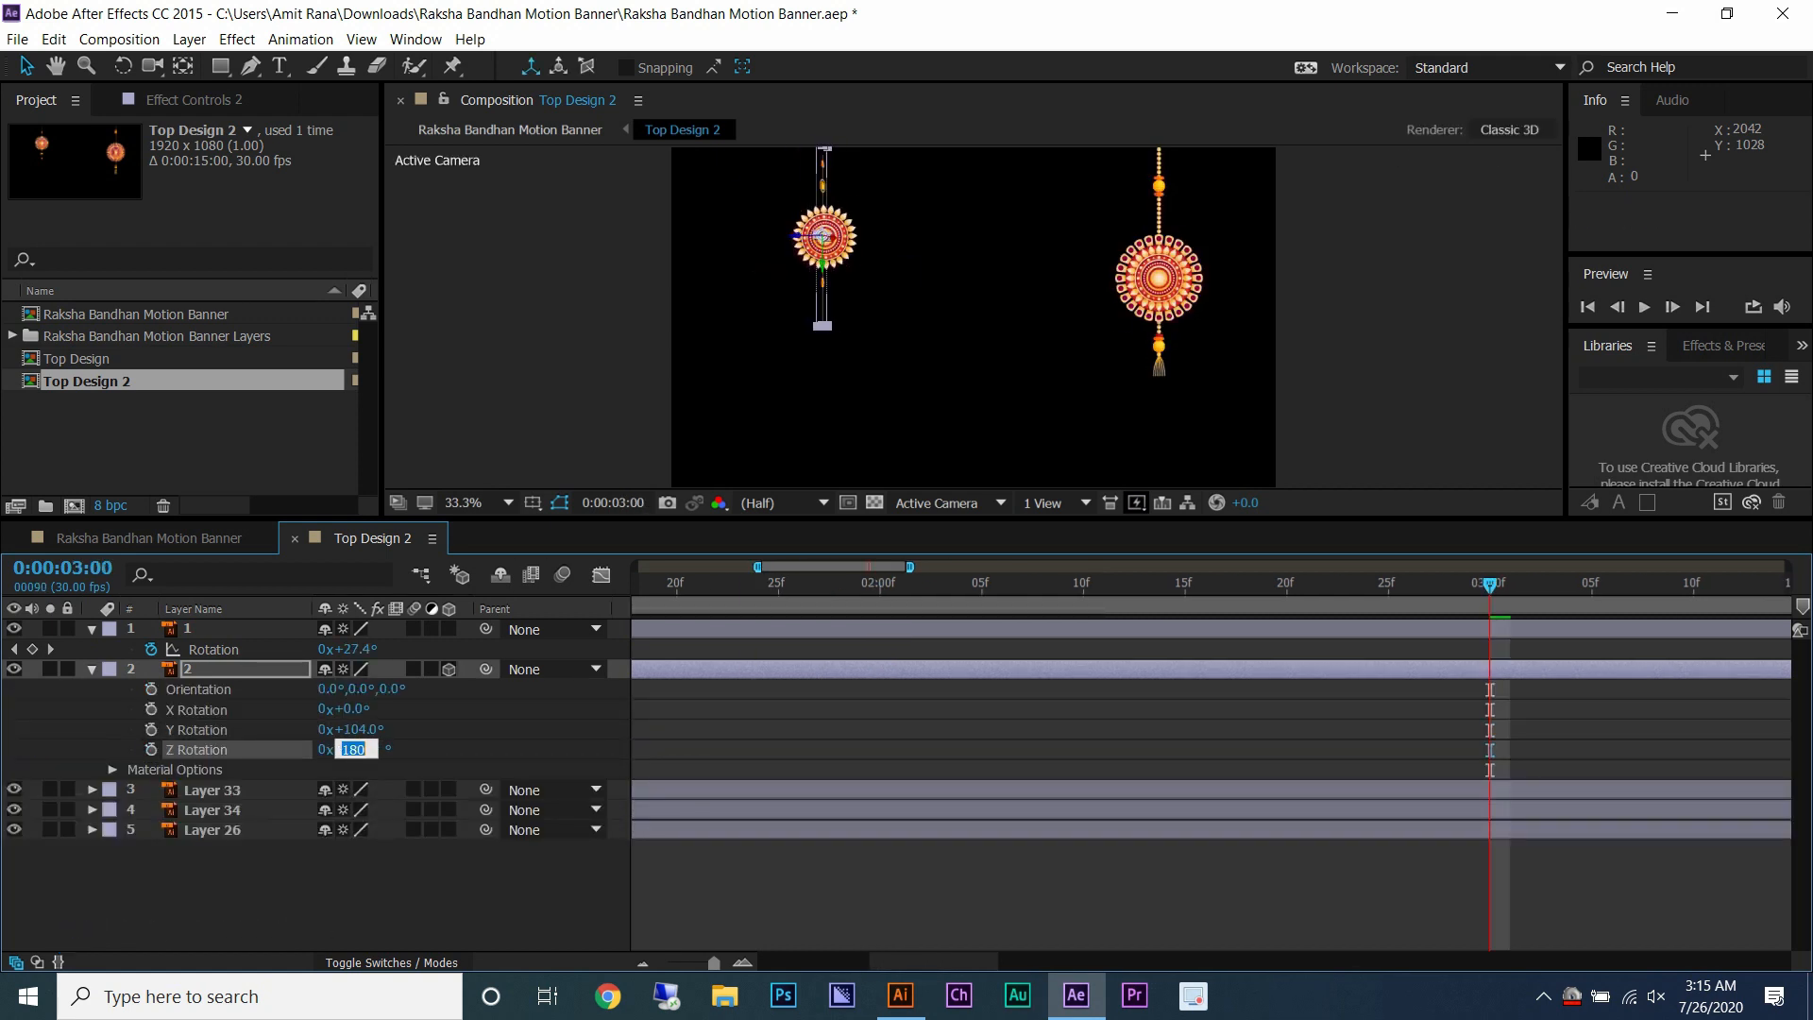
{"action": "key", "text": "semicolon"}
{"action": "key", "text": "Home"}
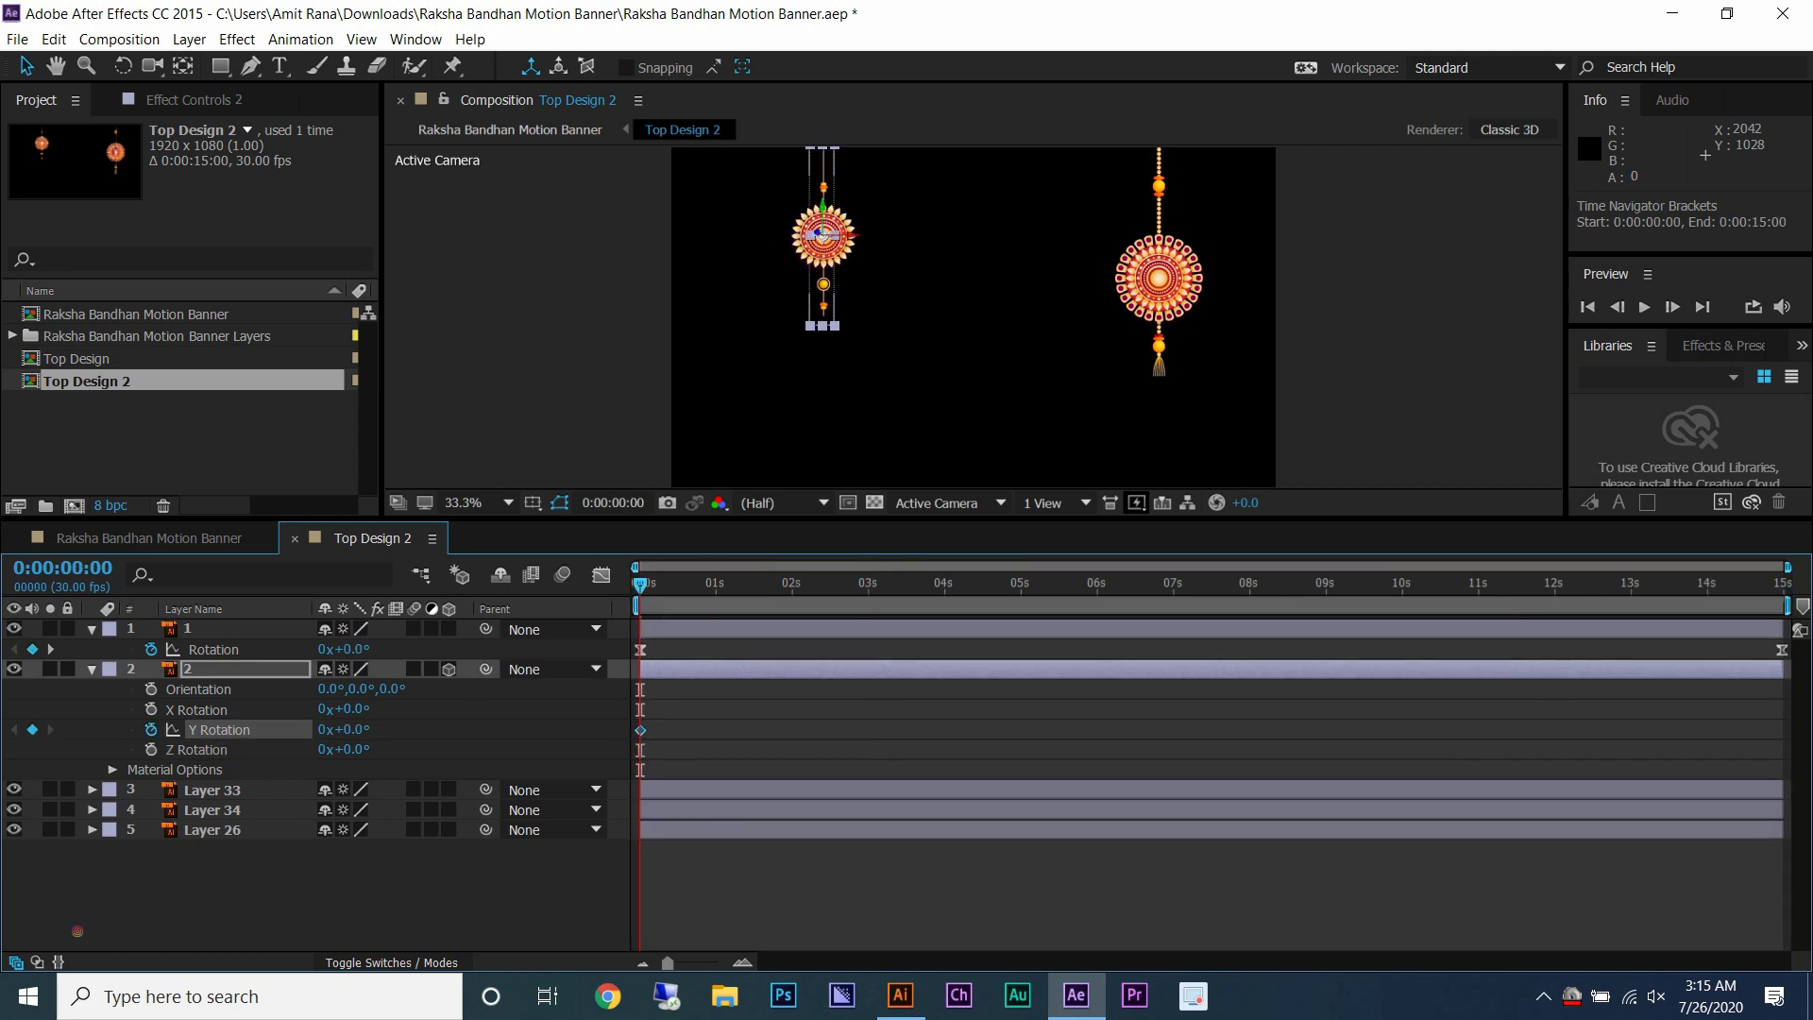
- Set layer 2's Y Rotation to 180° at 0:00:01:29
{"action": "key", "text": "semicolon"}
{"action": "key", "text": "semicolon"}
{"action": "key", "text": "space"}
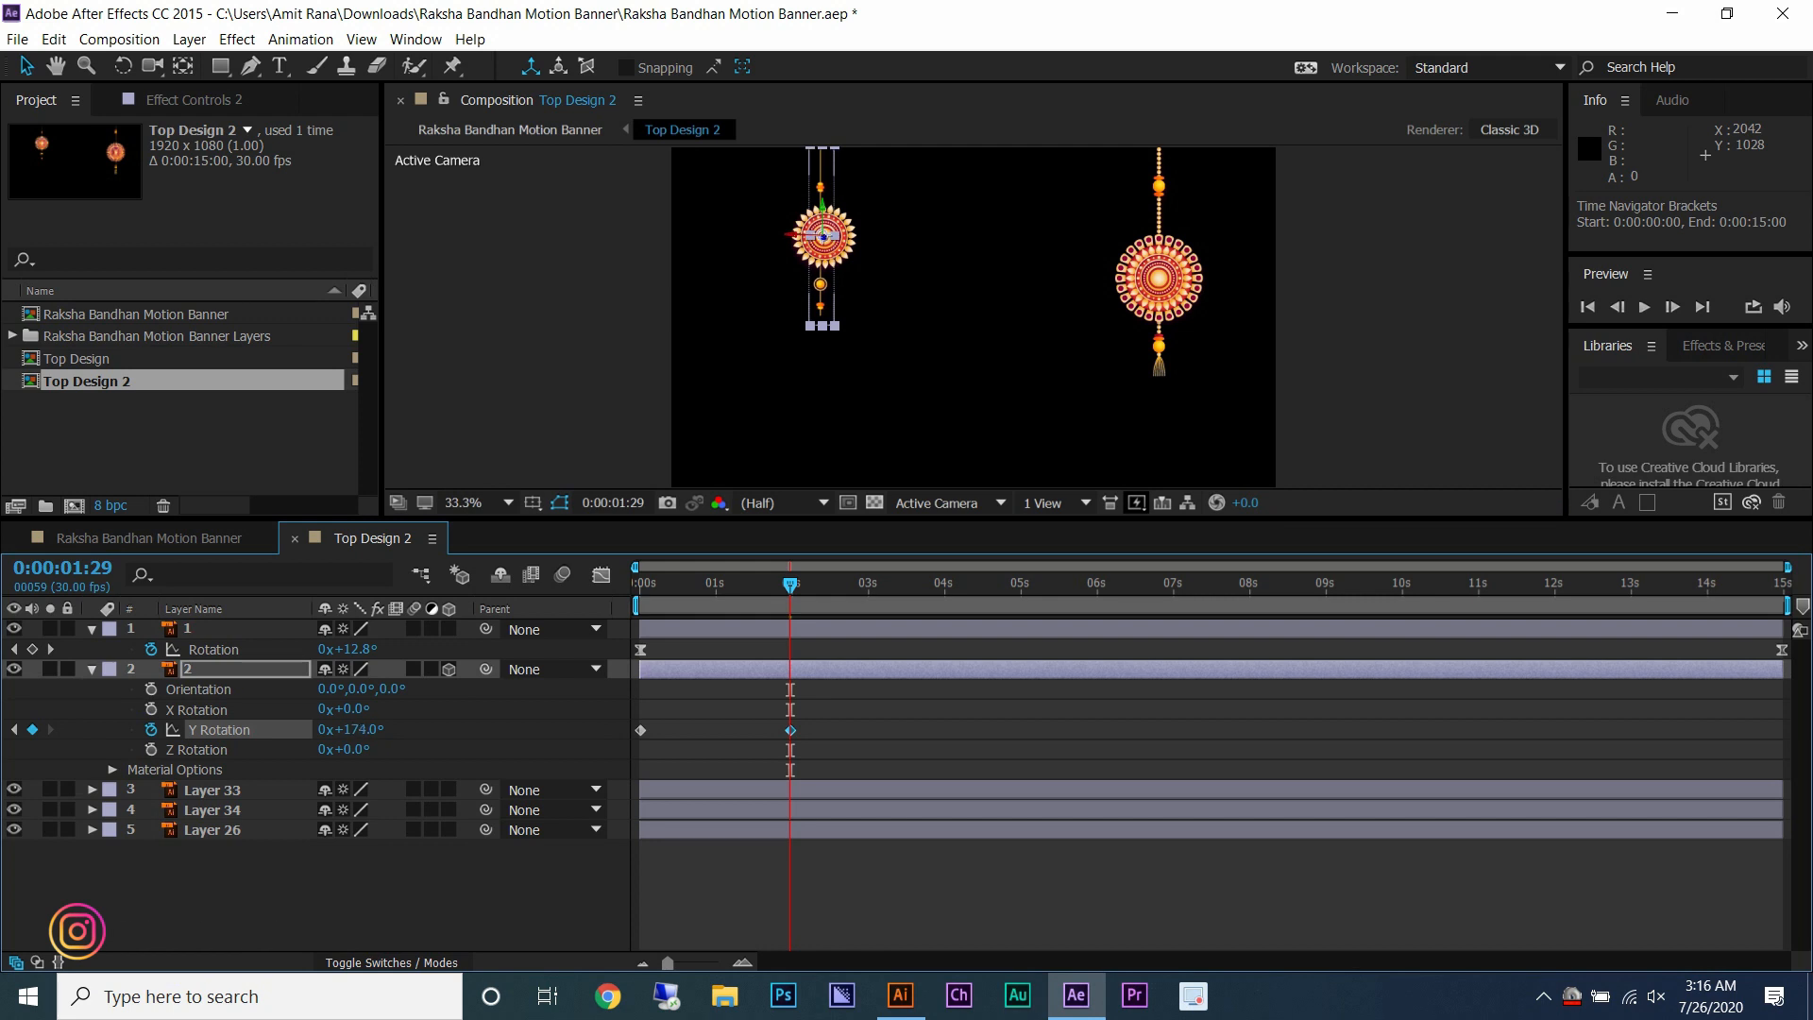
- Apply Easy Ease to layer 2's two Y Rotation keyframes, paste copies of them at four seconds, and preview the turning
{"action": "left_click_drag", "start_coordinate": [812, 764], "coordinate": [635, 682]}
{"action": "right_click", "coordinate": [641, 730]}
{"action": "mouse_move", "coordinate": [746, 708]}
{"action": "left_click", "coordinate": [944, 755]}
{"action": "key", "text": "ctrl+v"}
{"action": "key", "text": "space"}
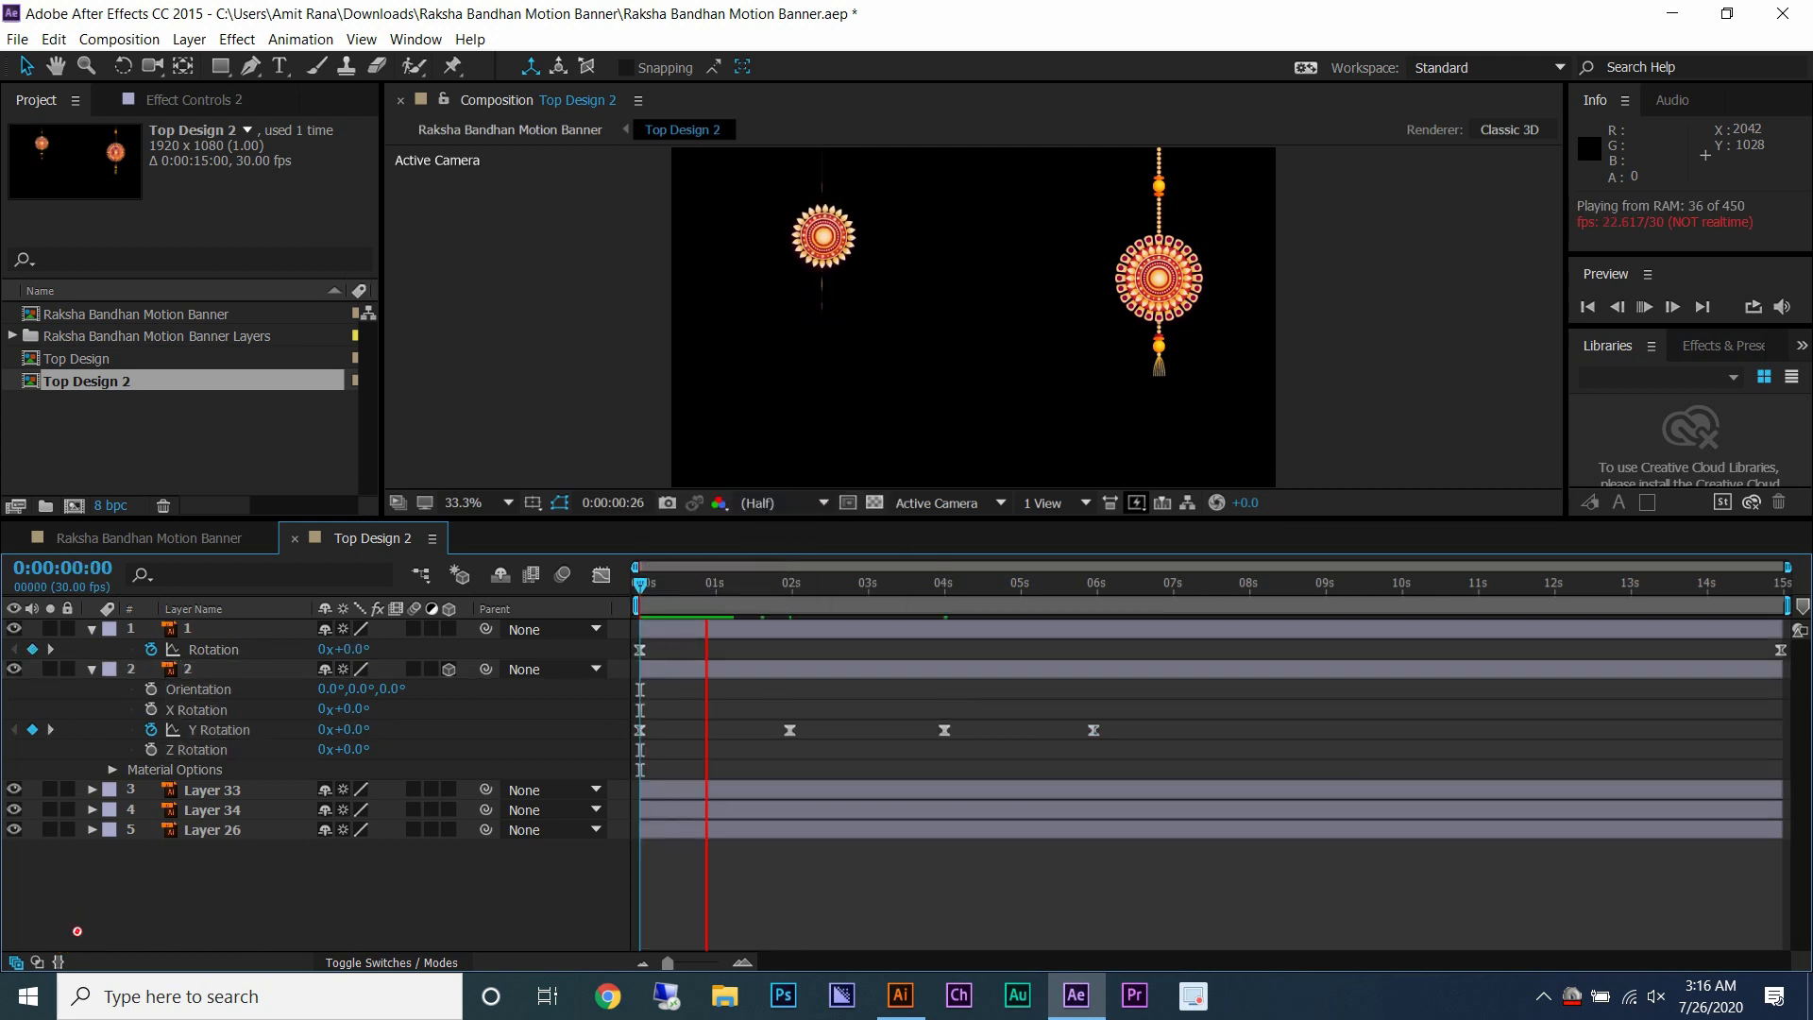
- Copy layer 2's four Y Rotation keyframes, paste them at eight seconds, and collapse the layer's properties
{"action": "key", "text": "space"}
{"action": "key", "text": "ctrl+c"}
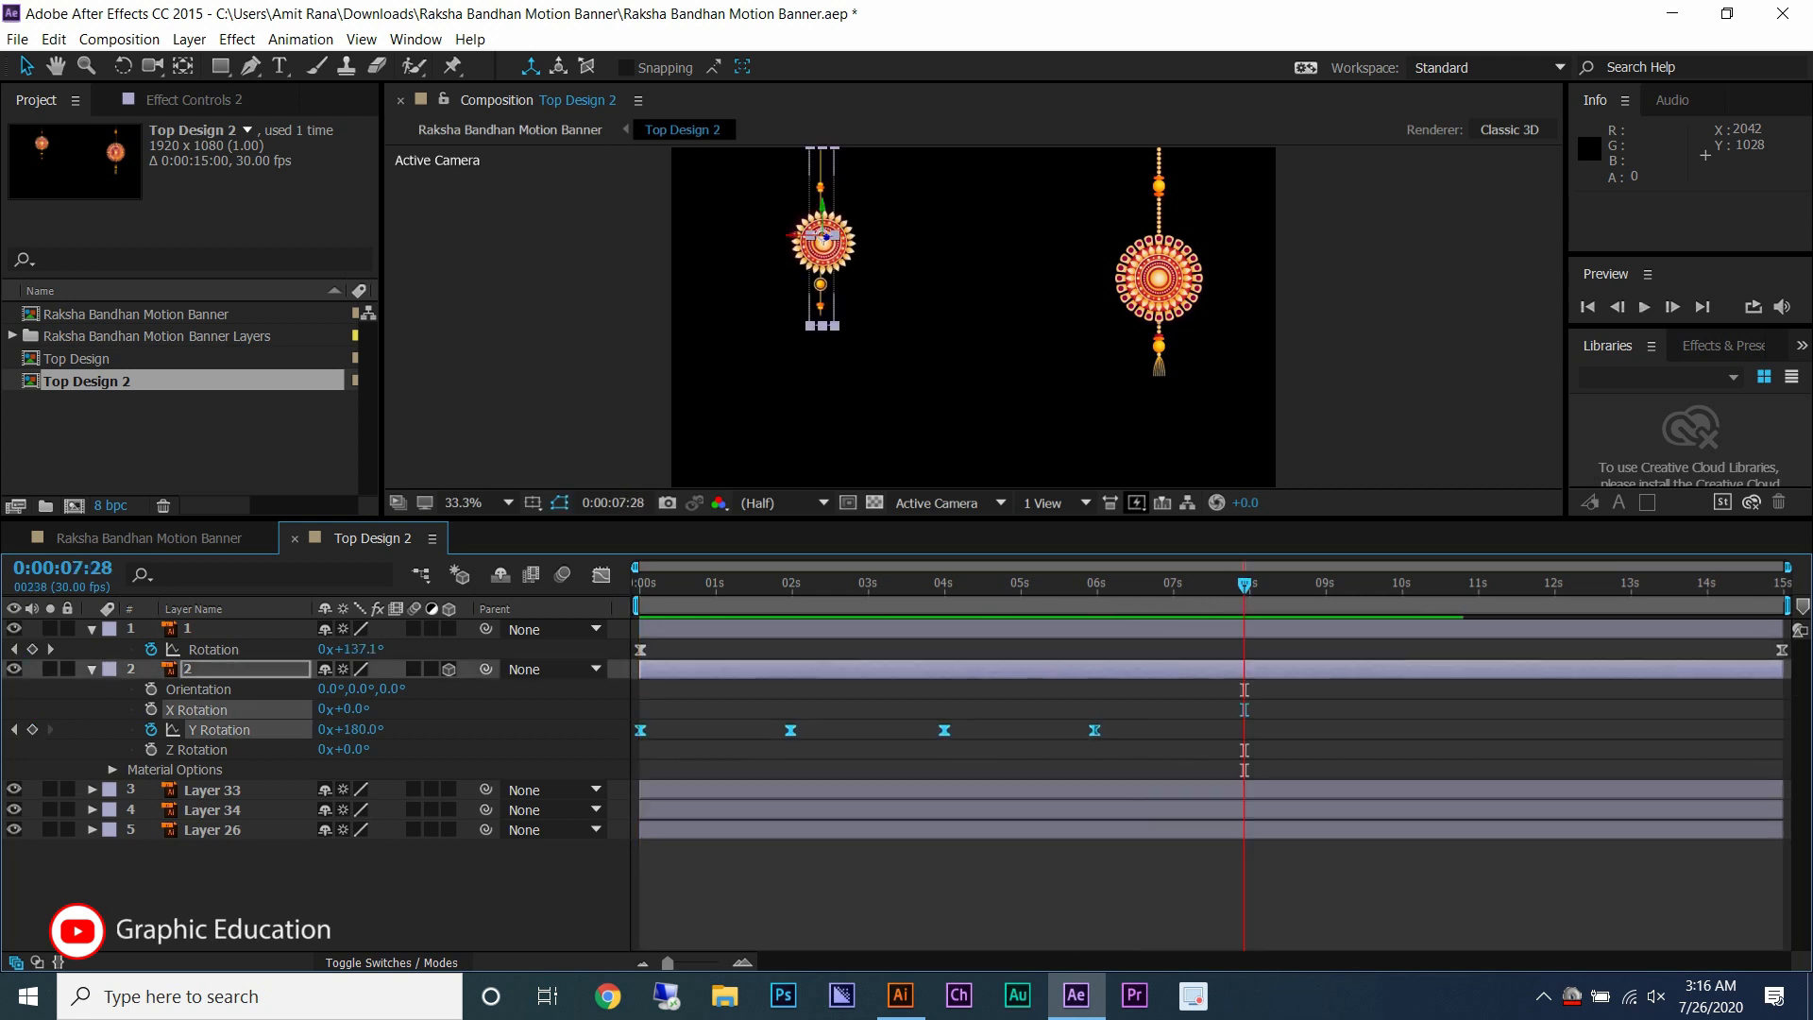
{"action": "key", "text": "ctrl+v"}
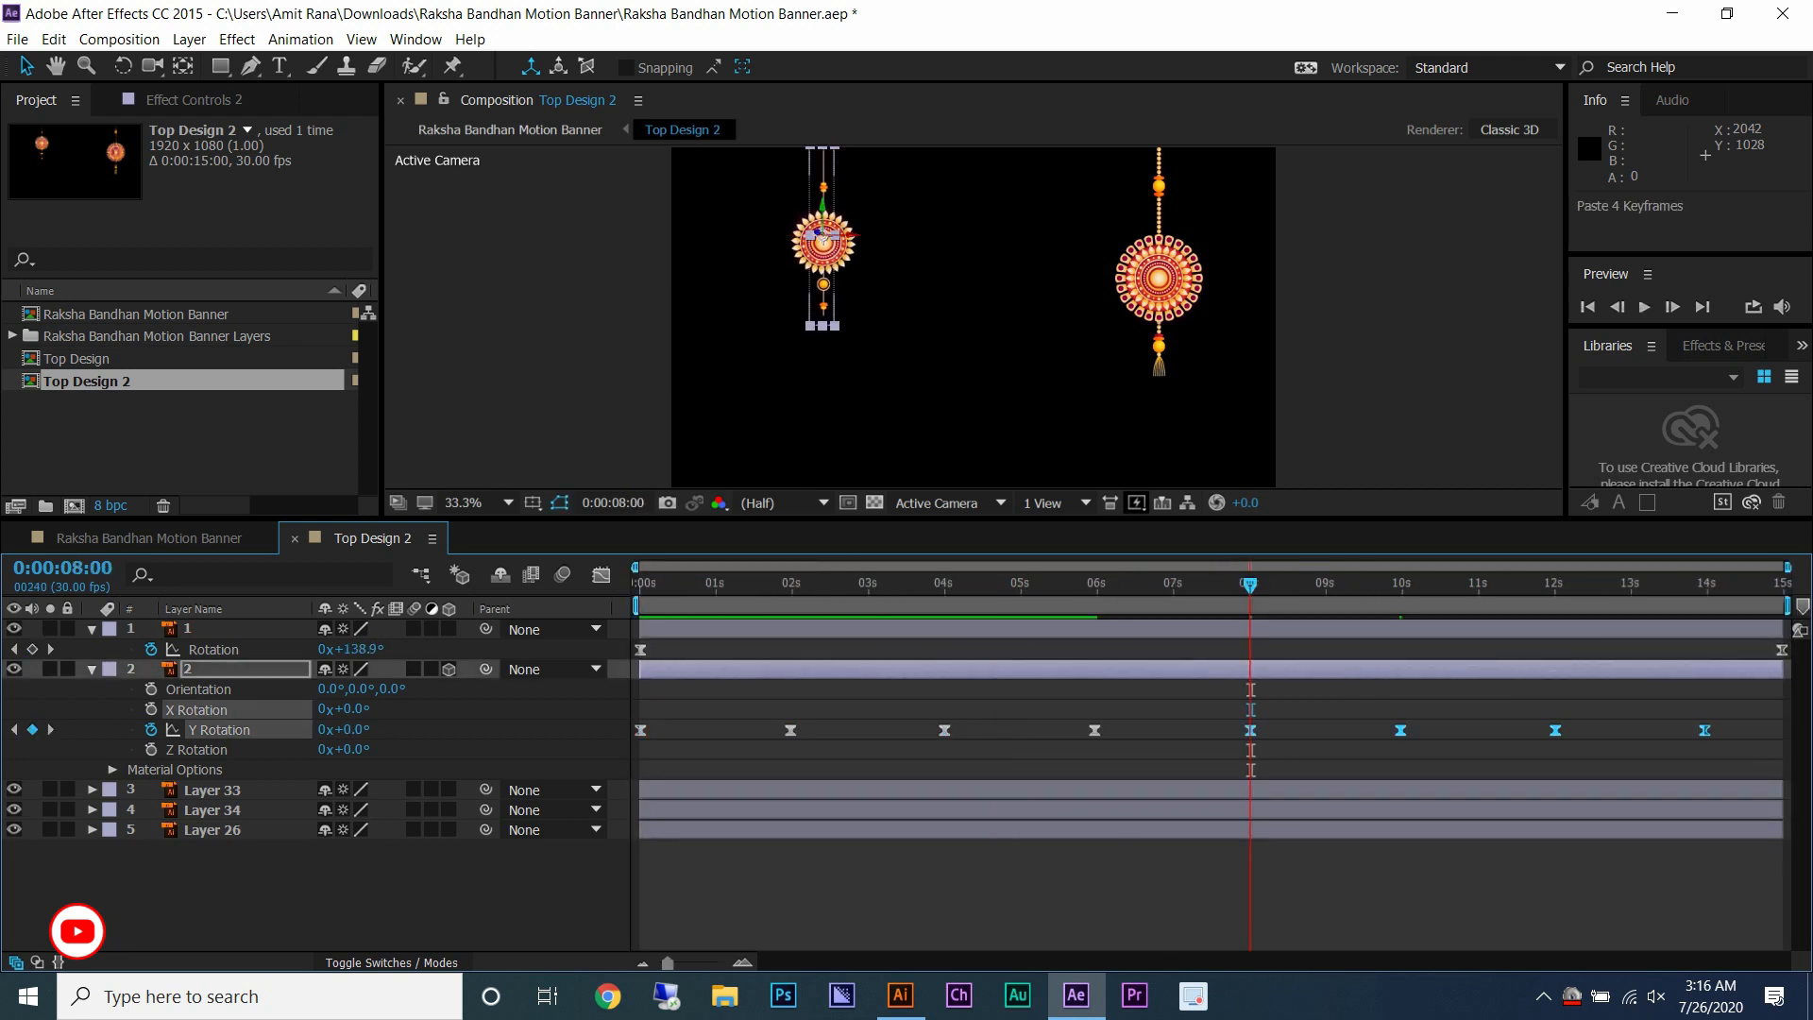
{"action": "key", "text": "End"}
{"action": "key", "text": "u"}
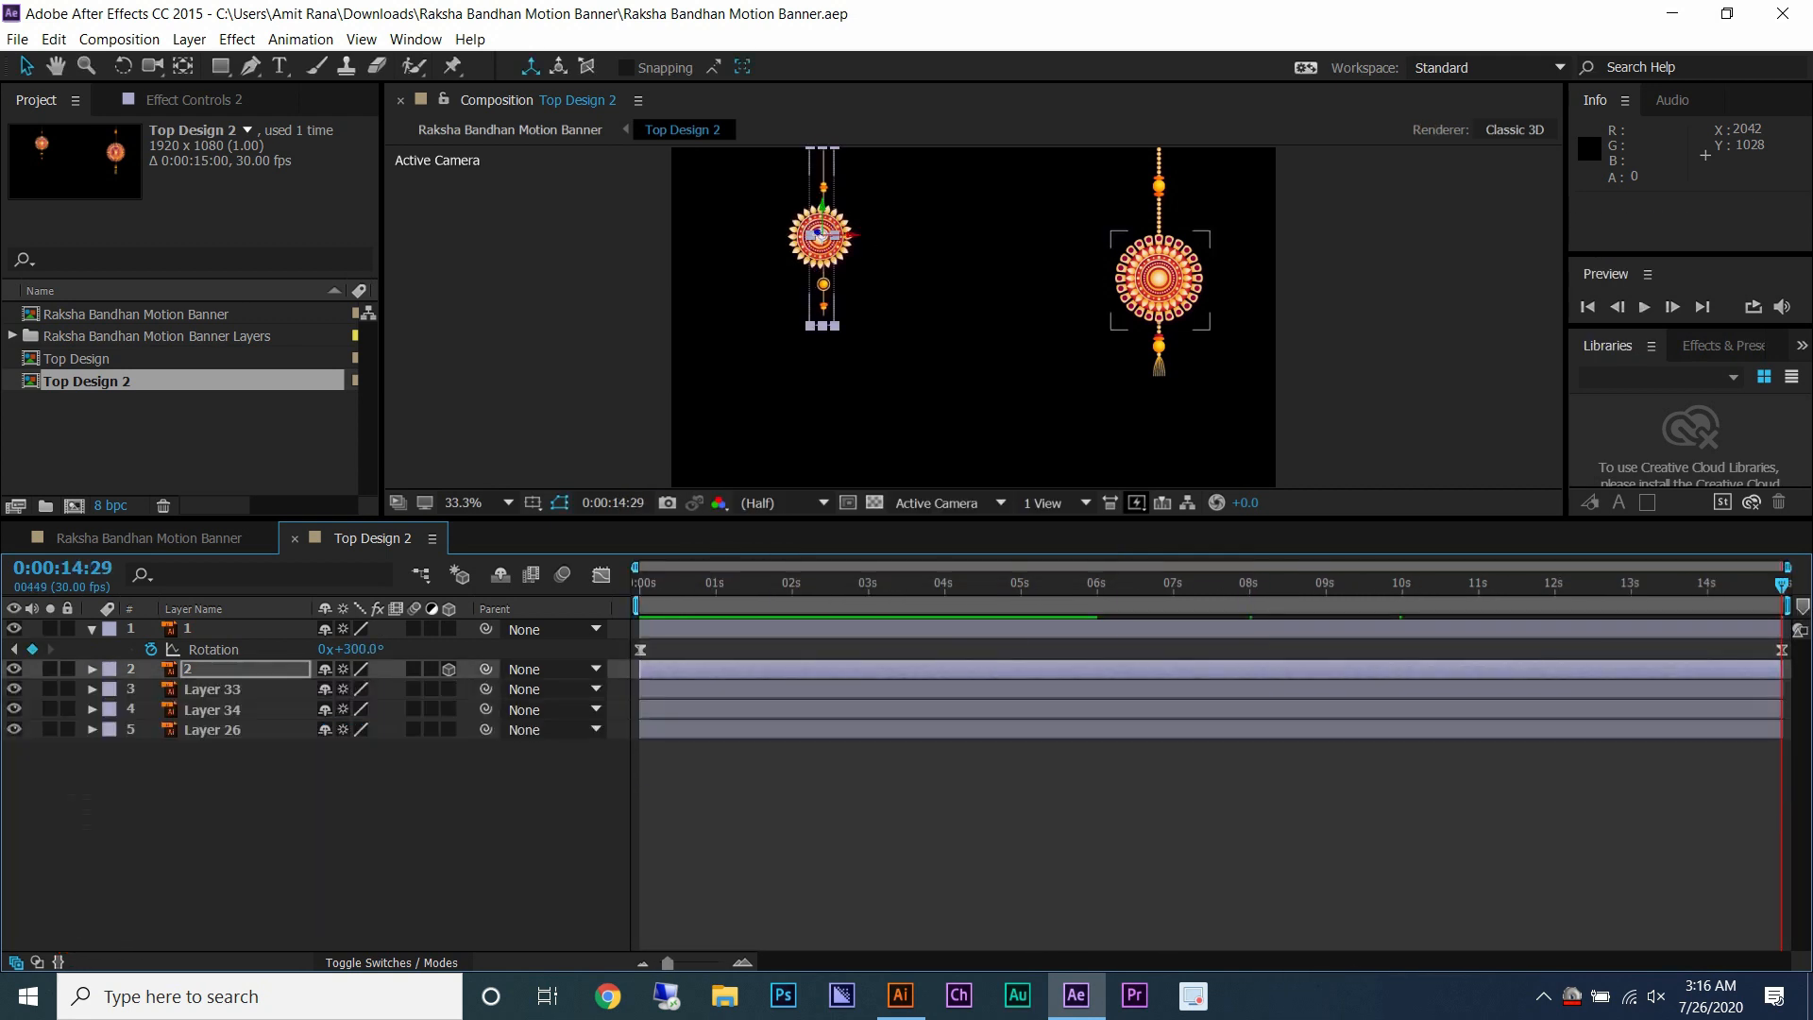
- Add a rotation keyframe at 0° with Easy Ease to Layer 33 at the composition's start and preview the animation
{"action": "key", "text": "ctrl+Down"}
{"action": "key", "text": "Home"}
{"action": "key", "text": "r"}
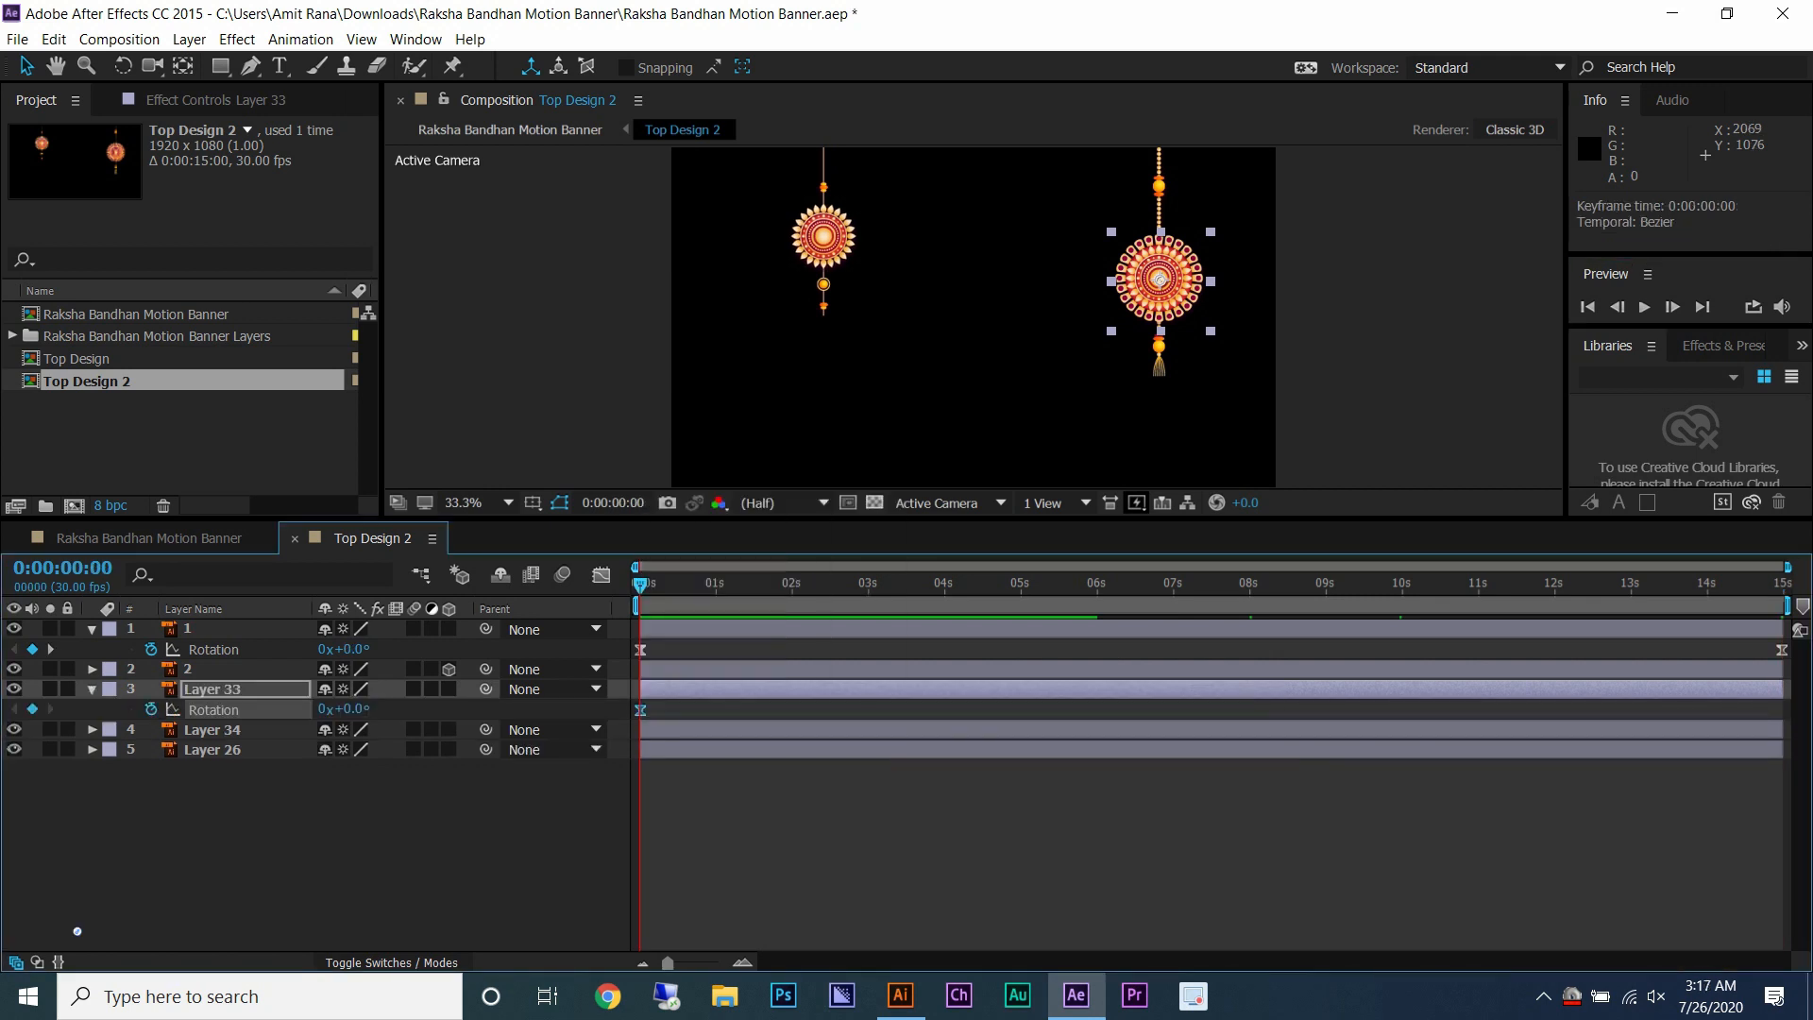
{"action": "key", "text": "space"}
{"action": "left_click", "coordinate": [834, 247]}
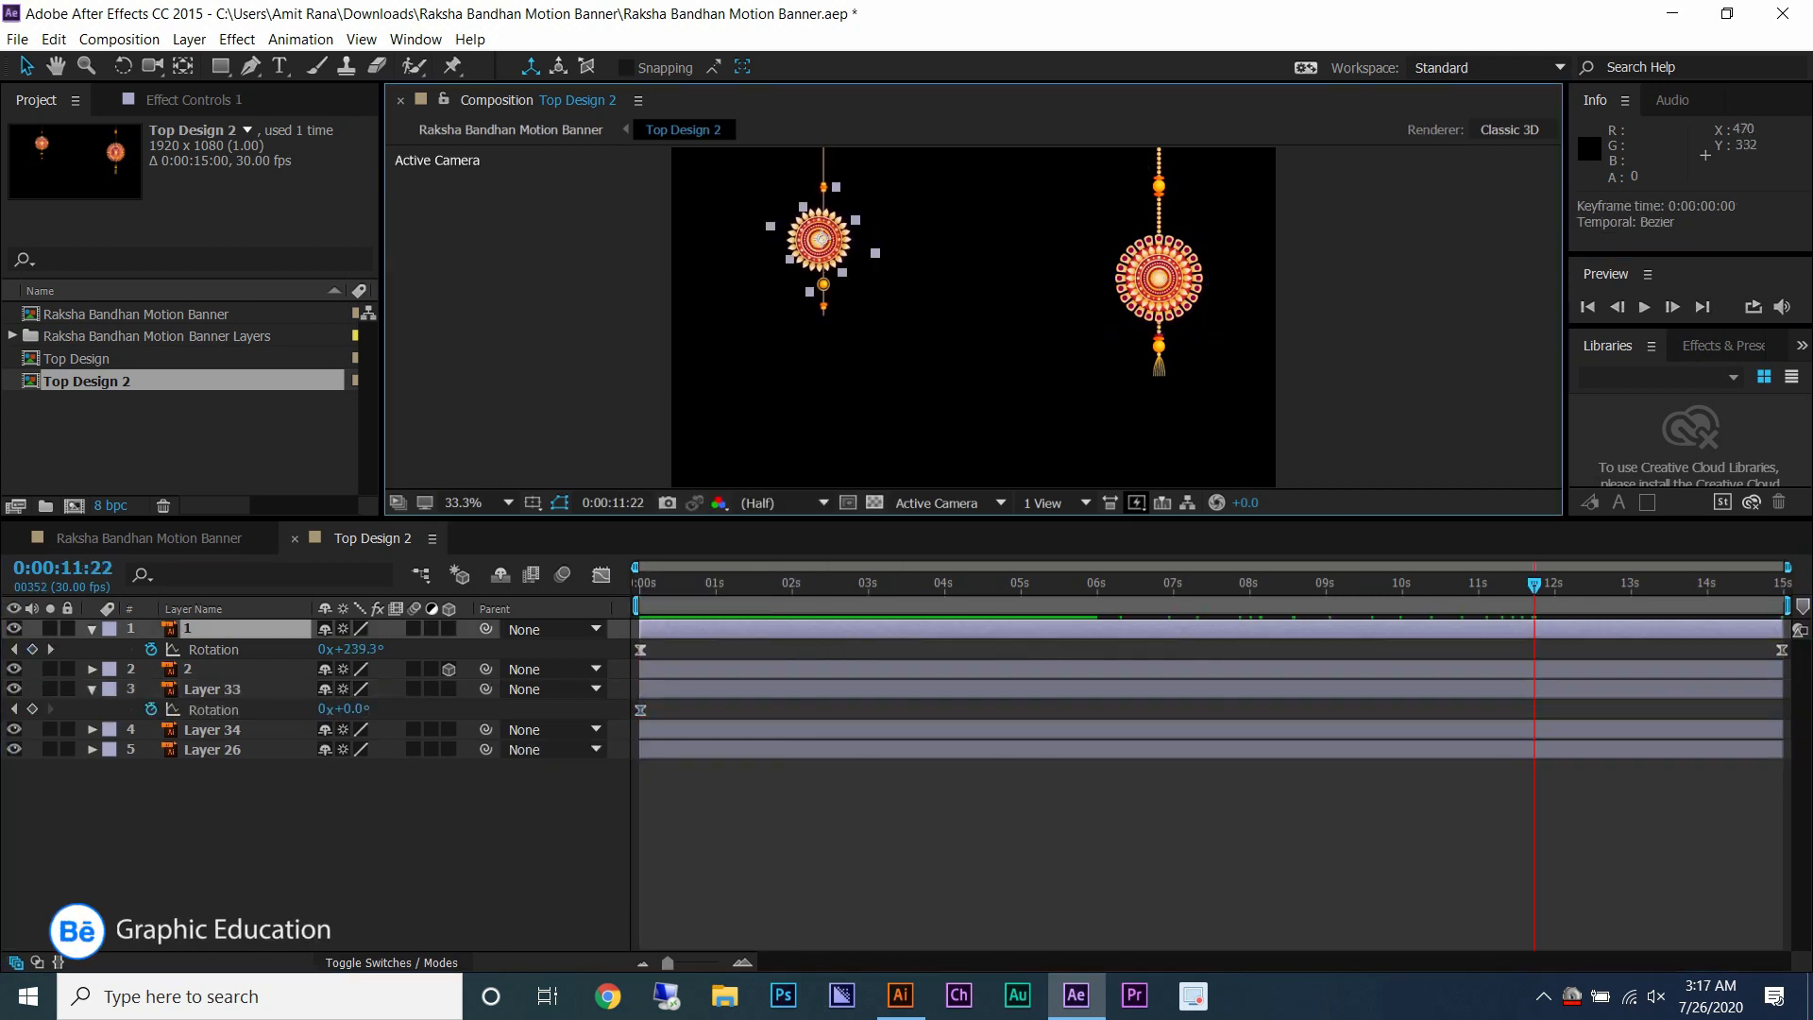
- Set Layer 33's Rotation to 360° on the composition's last frame, 0:00:14:29
{"action": "scroll", "coordinate": [788, 183], "scroll_direction": "up", "scroll_amount": 2}
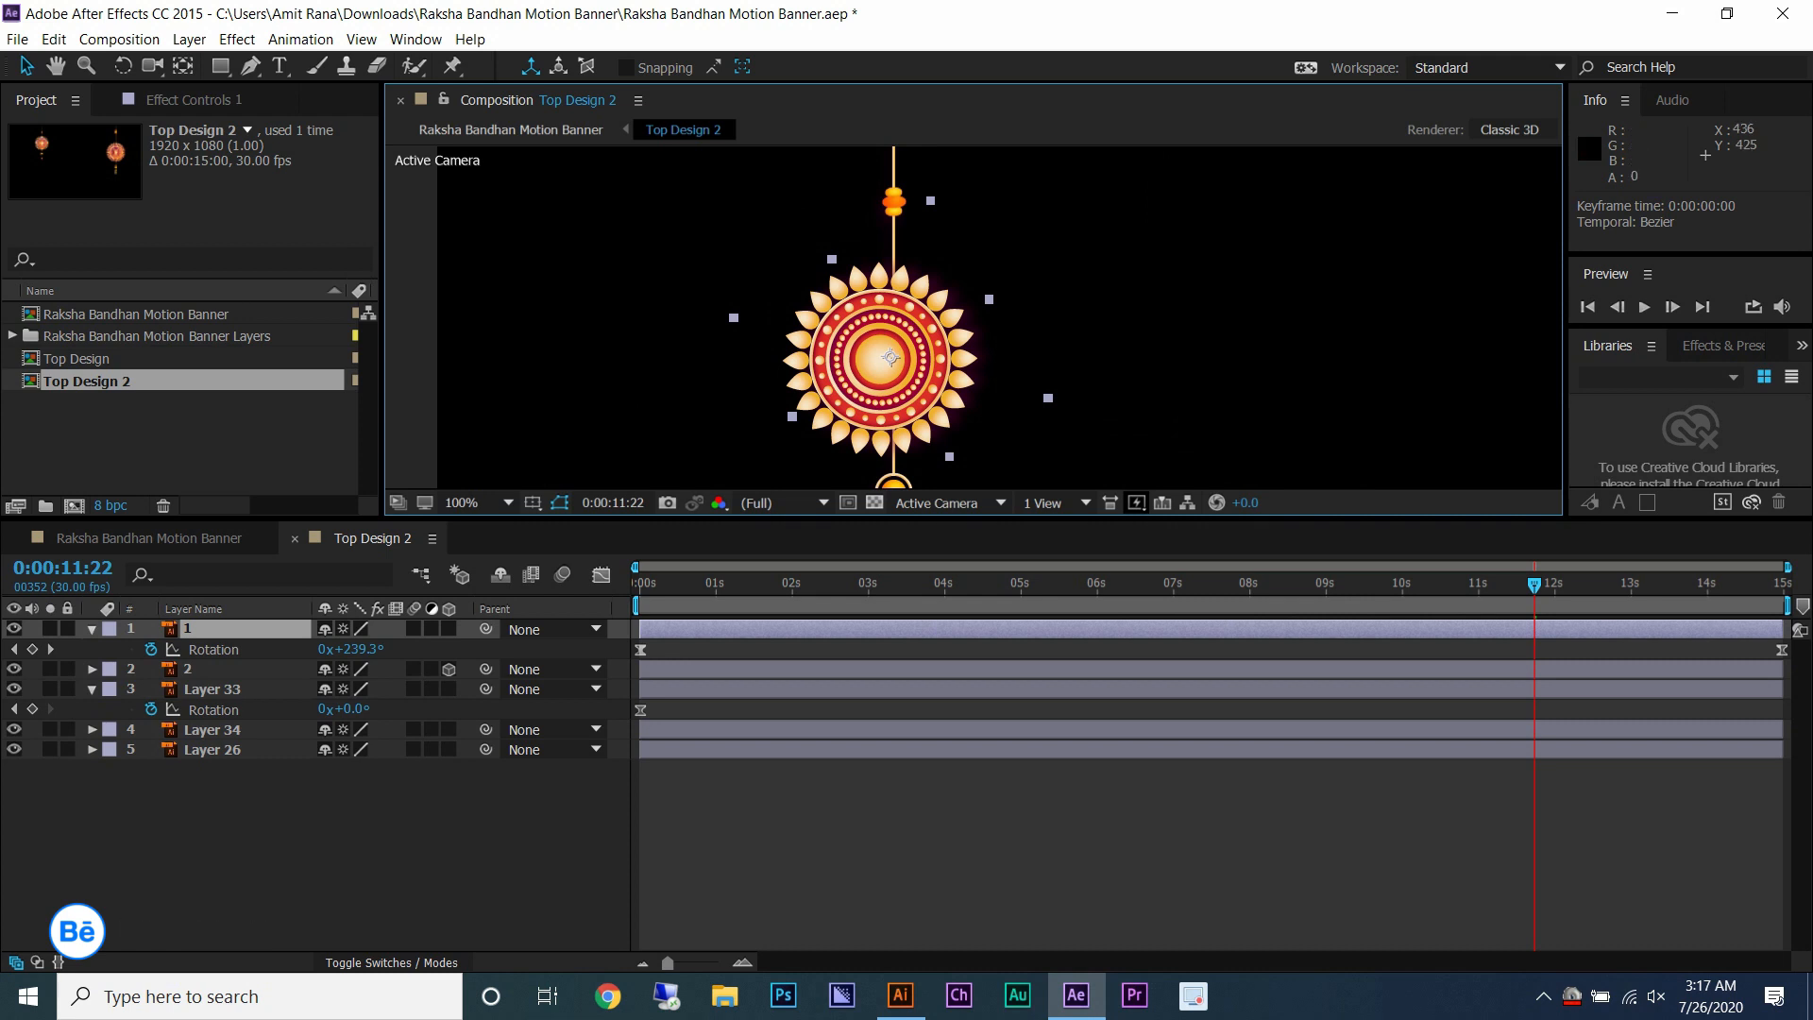
{"action": "left_click_drag", "start_coordinate": [1534, 585], "coordinate": [1782, 585]}
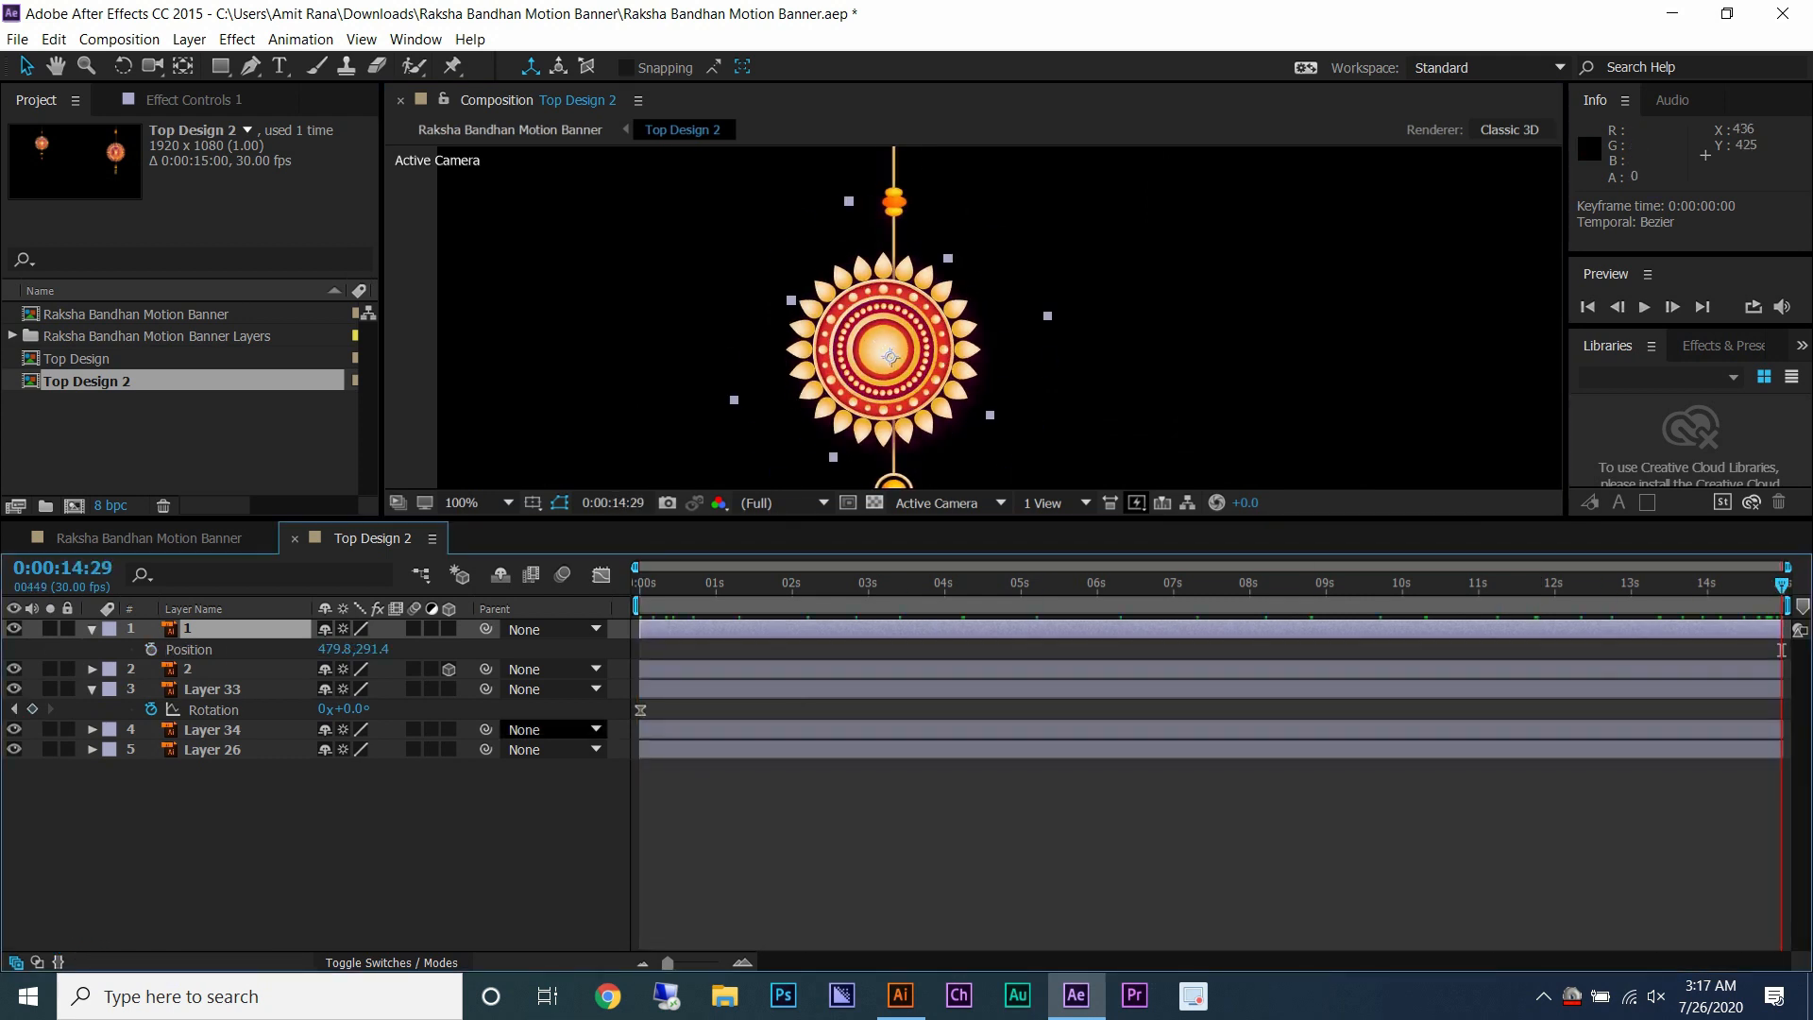
{"action": "key", "text": "u"}
{"action": "scroll", "coordinate": [789, 420], "scroll_direction": "down", "scroll_amount": 4}
{"action": "scroll", "coordinate": [928, 443], "scroll_direction": "up", "scroll_amount": 4}
{"action": "left_click", "coordinate": [718, 669]}
{"action": "left_click_drag", "start_coordinate": [756, 585], "coordinate": [1782, 585]}
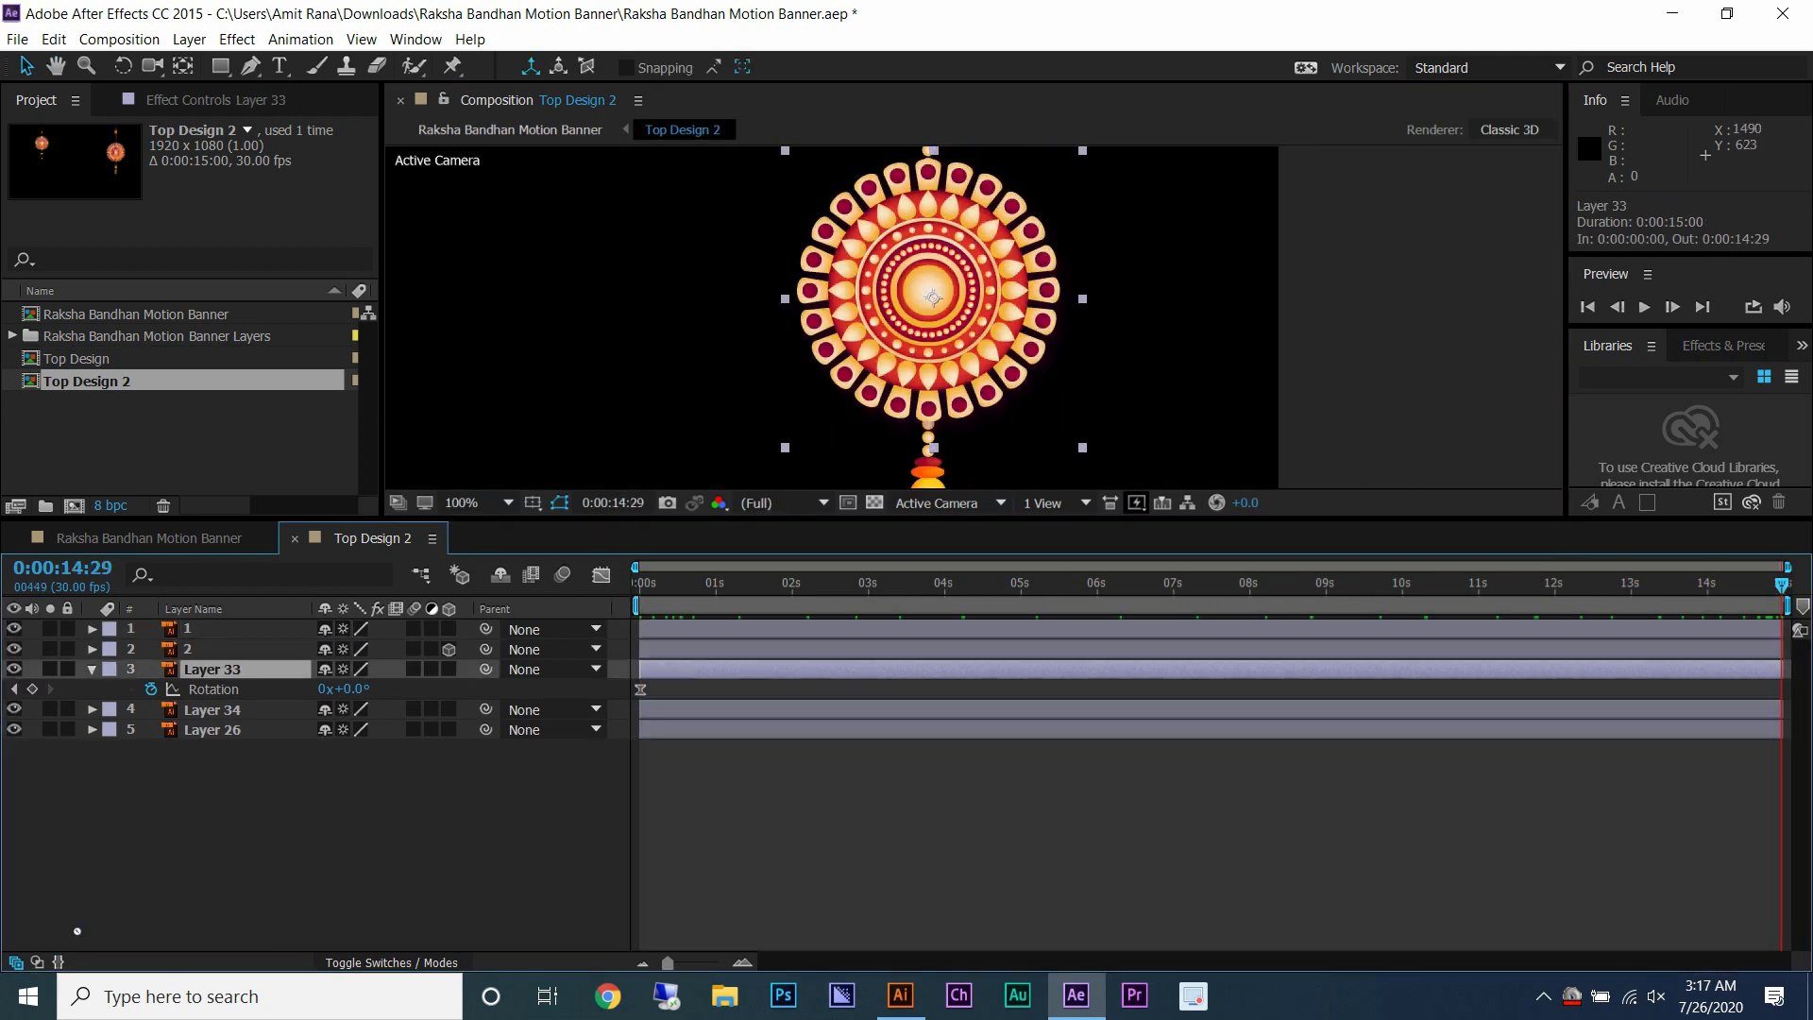
{"action": "left_click", "coordinate": [352, 689]}
{"action": "type", "text": "360"}
{"action": "key", "text": "Return"}
- Preview Layer 33's full turn from the composition's start and save the project
{"action": "left_click", "coordinate": [639, 585]}
{"action": "key", "text": "space"}
{"action": "key", "text": "space"}
{"action": "key", "text": "space"}
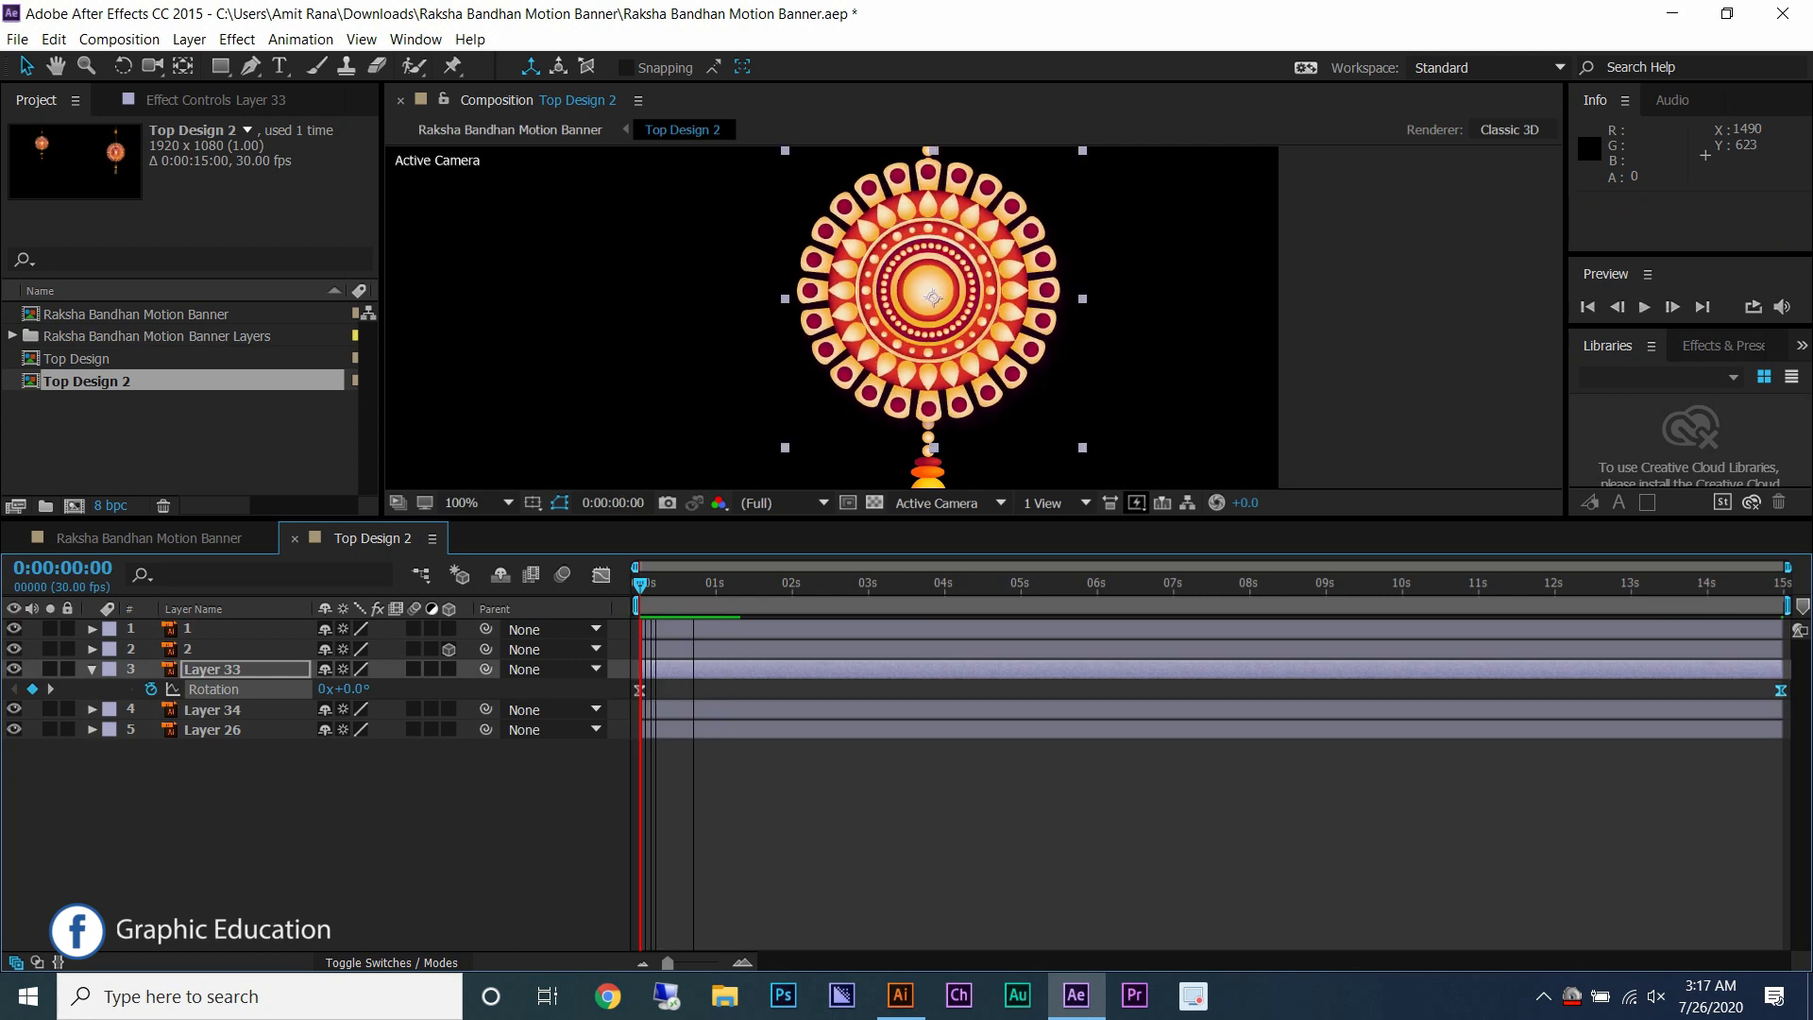
{"action": "key", "text": "ctrl+s"}
- Move the anchor point of Layer 34, the large rakhi's tassel, up to the centre of the rakhi's mandala
{"action": "scroll", "coordinate": [795, 274], "scroll_direction": "down", "scroll_amount": 1}
{"action": "left_click", "coordinate": [863, 365]}
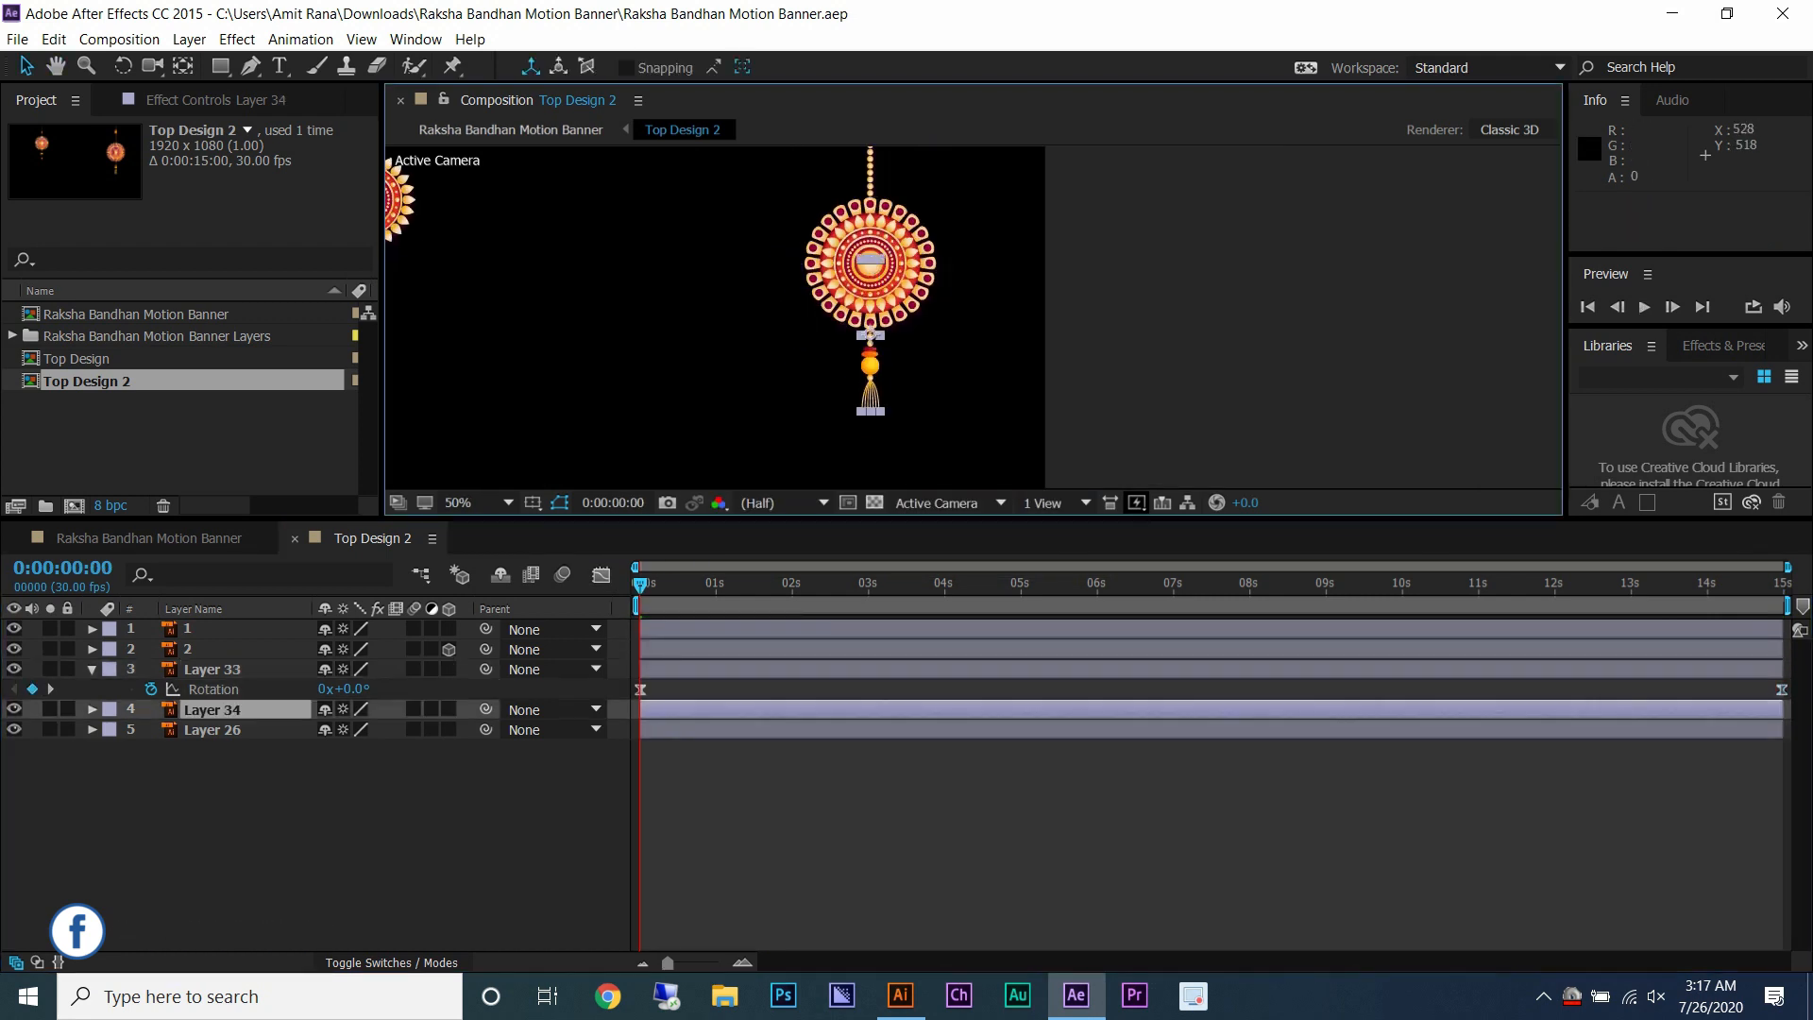
{"action": "key", "text": "y"}
{"action": "scroll", "coordinate": [874, 269], "scroll_direction": "up", "scroll_amount": 2}
{"action": "scroll", "coordinate": [865, 325], "scroll_direction": "down", "scroll_amount": 1}
{"action": "left_click_drag", "start_coordinate": [863, 419], "coordinate": [863, 274]}
{"action": "key", "text": "v"}
{"action": "scroll", "coordinate": [804, 343], "scroll_direction": "down", "scroll_amount": 2}
{"action": "left_click", "coordinate": [568, 294]}
{"action": "key", "text": "="}
- Add a Rotation keyframe at -7° with Easy Ease to Layer 34 at the composition's start
{"action": "left_click", "coordinate": [212, 709]}
{"action": "key", "text": "r"}
{"action": "left_click", "coordinate": [151, 729]}
{"action": "left_click", "coordinate": [346, 729]}
{"action": "type", "text": "-10"}
{"action": "right_click", "coordinate": [640, 729]}
{"action": "left_click", "coordinate": [945, 759]}
- Copy Layer 34's Rotation keyframes from the first second and paste them at two, four, six and eight seconds
{"action": "left_click_drag", "start_coordinate": [1216, 566], "coordinate": [1726, 567]}
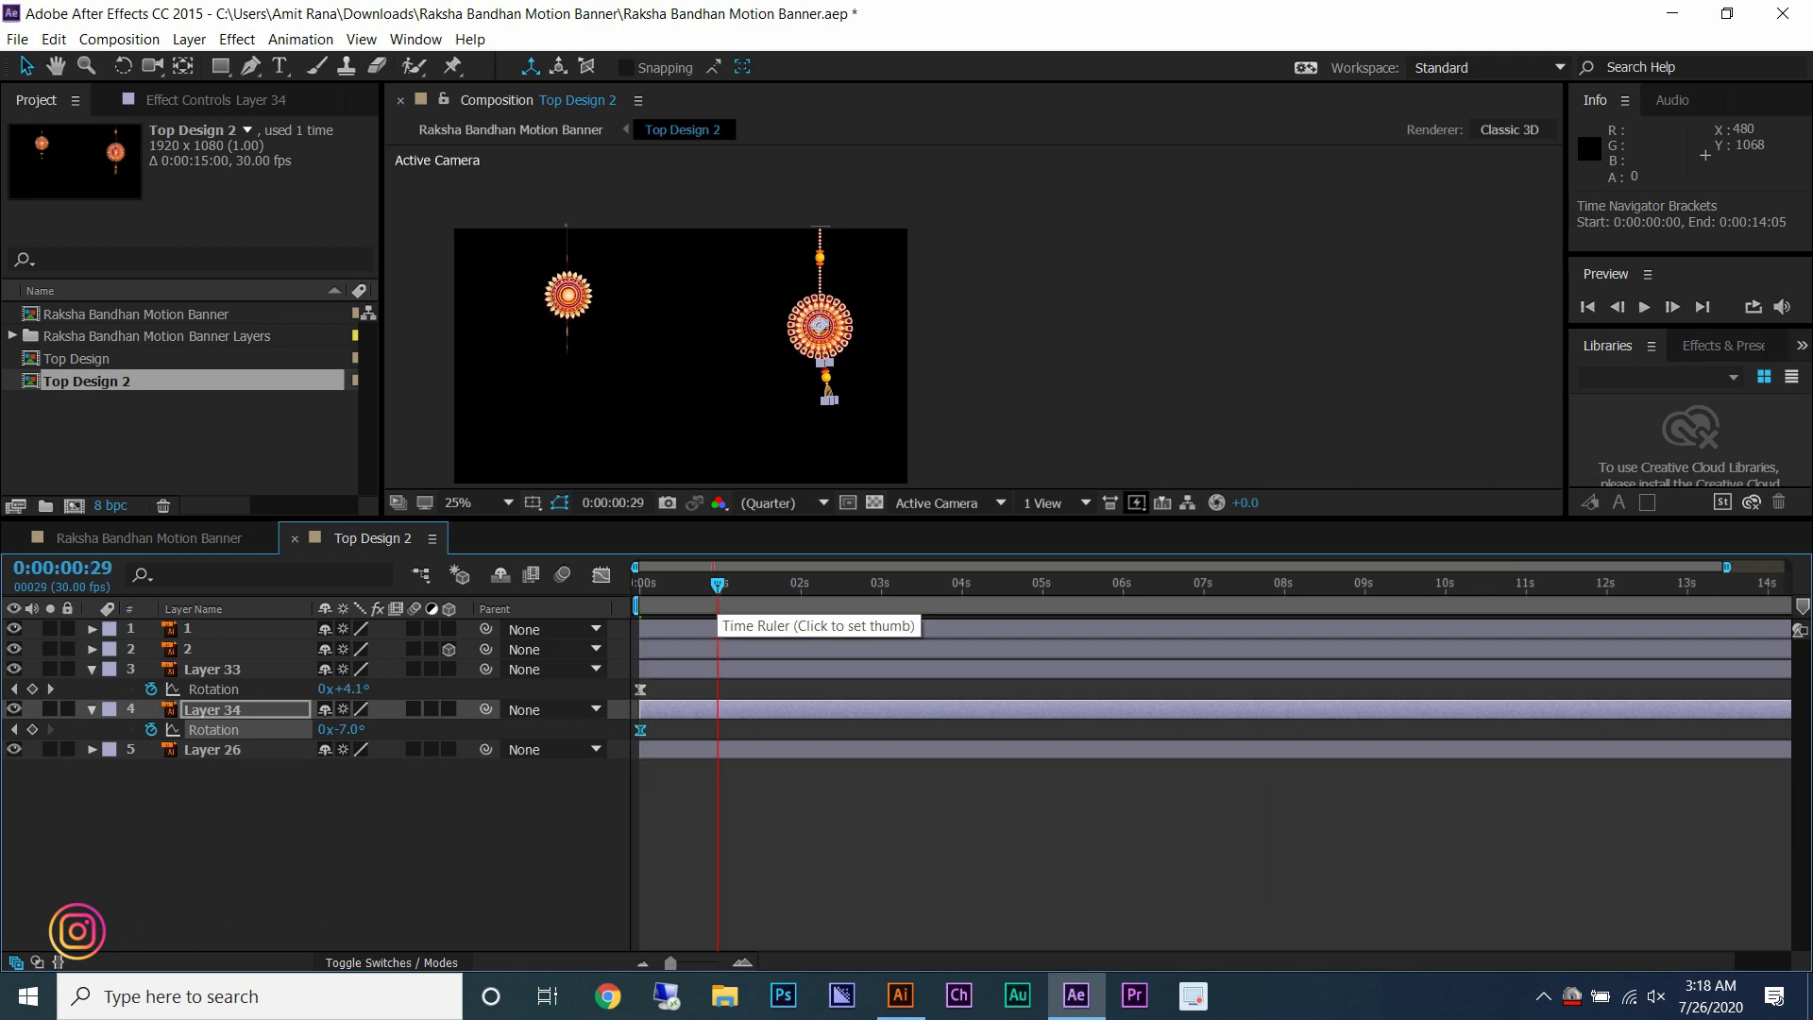
{"action": "left_click_drag", "start_coordinate": [626, 730], "coordinate": [730, 730]}
{"action": "key", "text": "ctrl+c"}
{"action": "left_click", "coordinate": [801, 585]}
{"action": "key", "text": "ctrl+v"}
{"action": "left_click", "coordinate": [963, 585]}
{"action": "key", "text": "ctrl+v"}
{"action": "left_click", "coordinate": [1124, 586]}
{"action": "key", "text": "ctrl+v"}
{"action": "left_click", "coordinate": [1285, 586]}
{"action": "key", "text": "ctrl+v"}
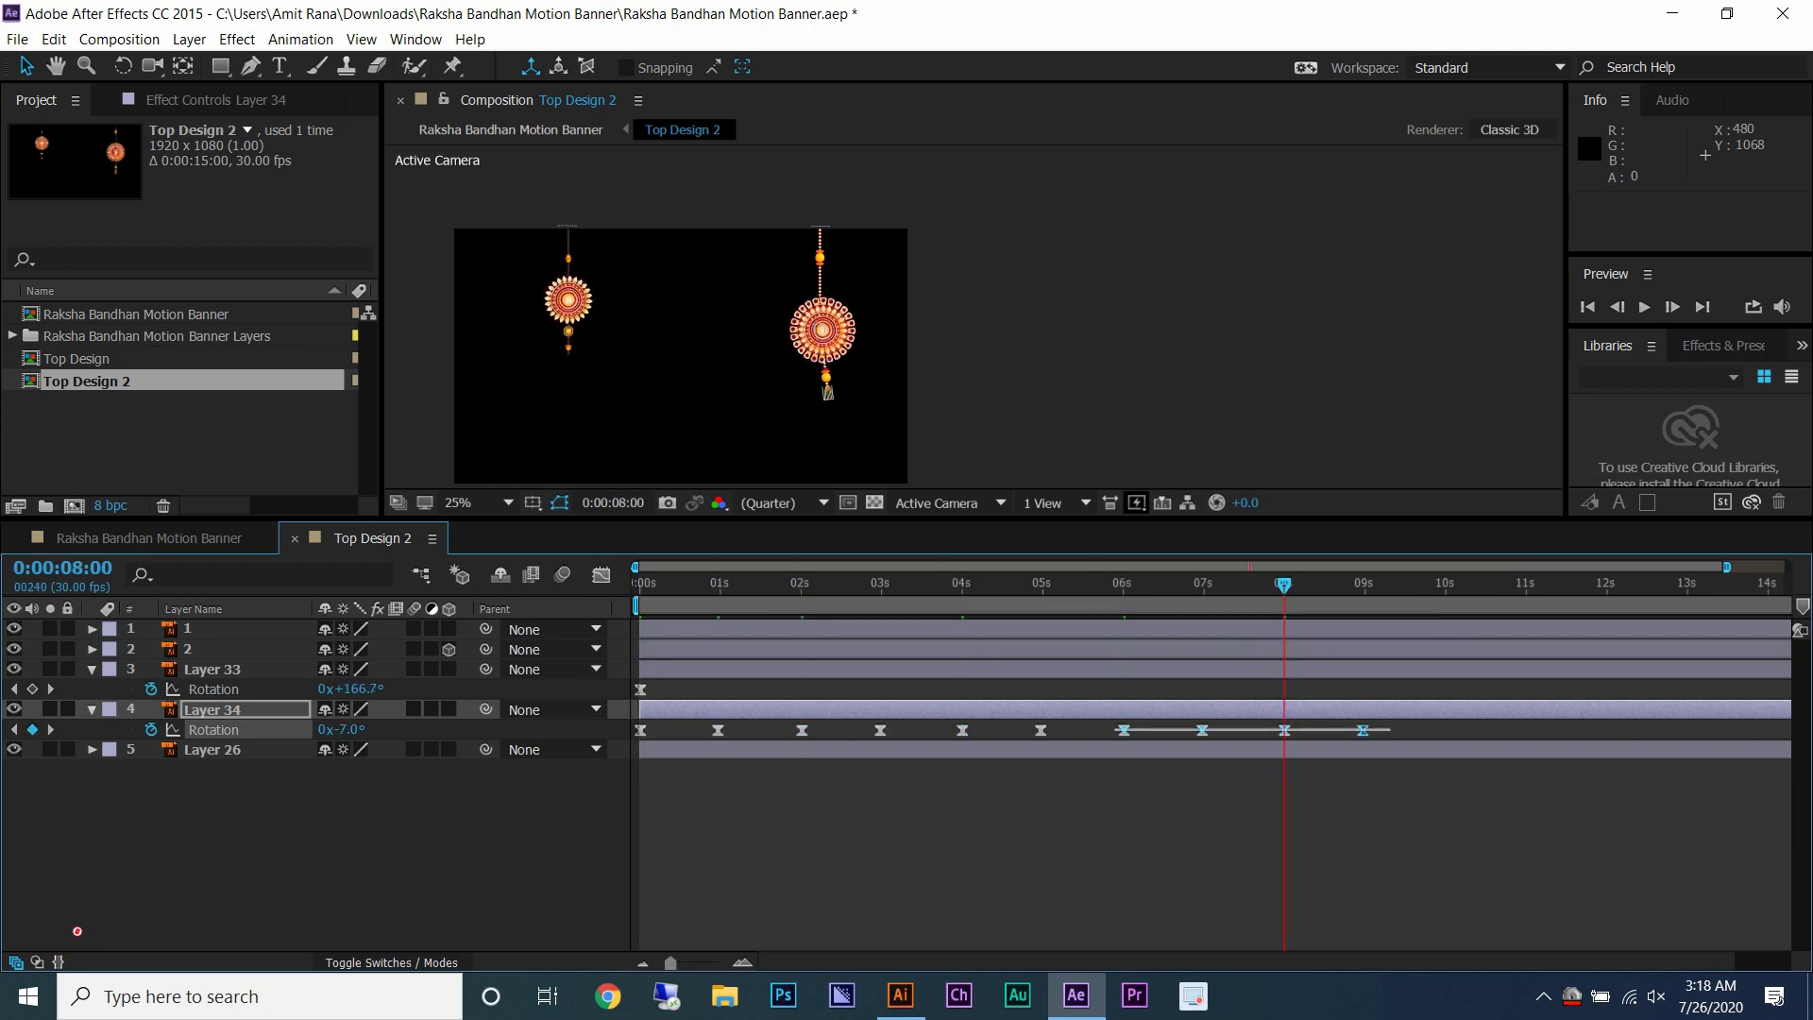
- Copy all of Layer 34's Rotation keyframes, paste them at ten seconds, and preview the swinging tassel from the start
{"action": "left_click_drag", "start_coordinate": [1391, 730], "coordinate": [639, 730]}
{"action": "key", "text": "ctrl+c"}
{"action": "left_click", "coordinate": [1446, 586]}
{"action": "key", "text": "ctrl+v"}
{"action": "key", "text": "ctrl+s"}
{"action": "key", "text": "u"}
{"action": "left_click", "coordinate": [1587, 306]}
{"action": "key", "text": "space"}
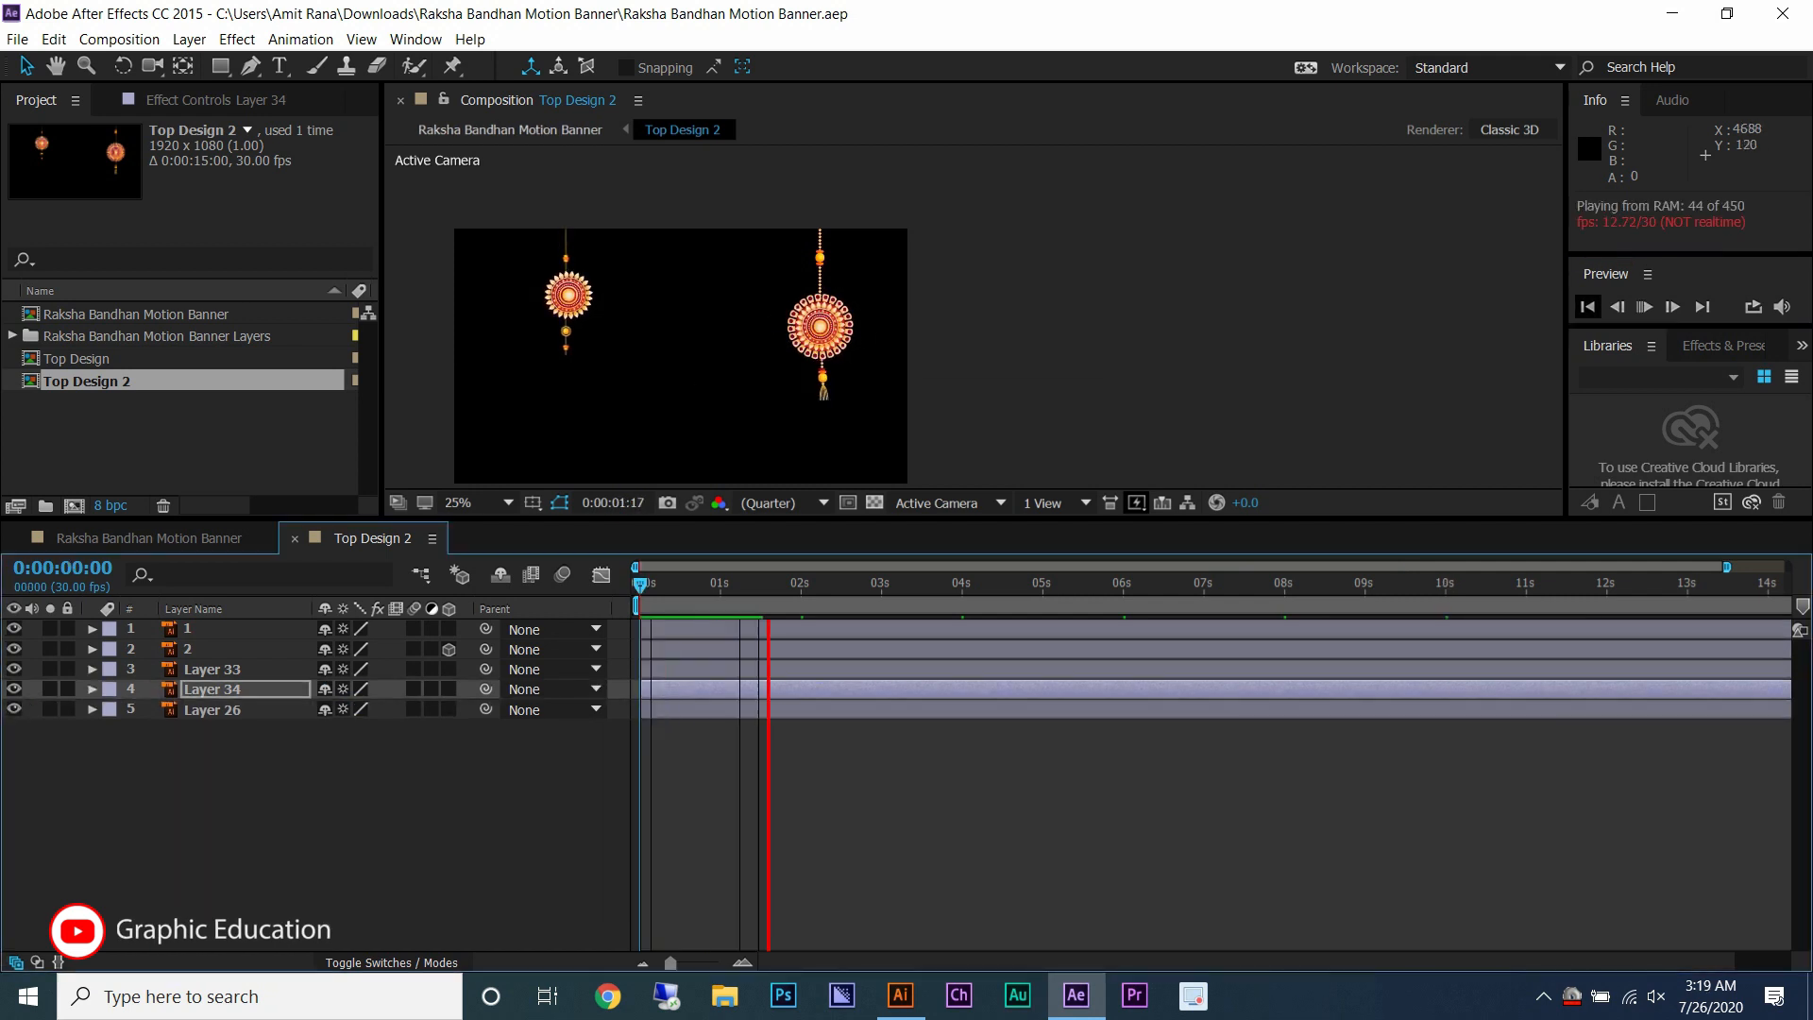
{"action": "key", "text": "space"}
- Close the Top Design 2 composition, lock its layer in the main banner composition, and save the project
{"action": "key", "text": "ctrl+w"}
{"action": "left_click", "coordinate": [67, 649]}
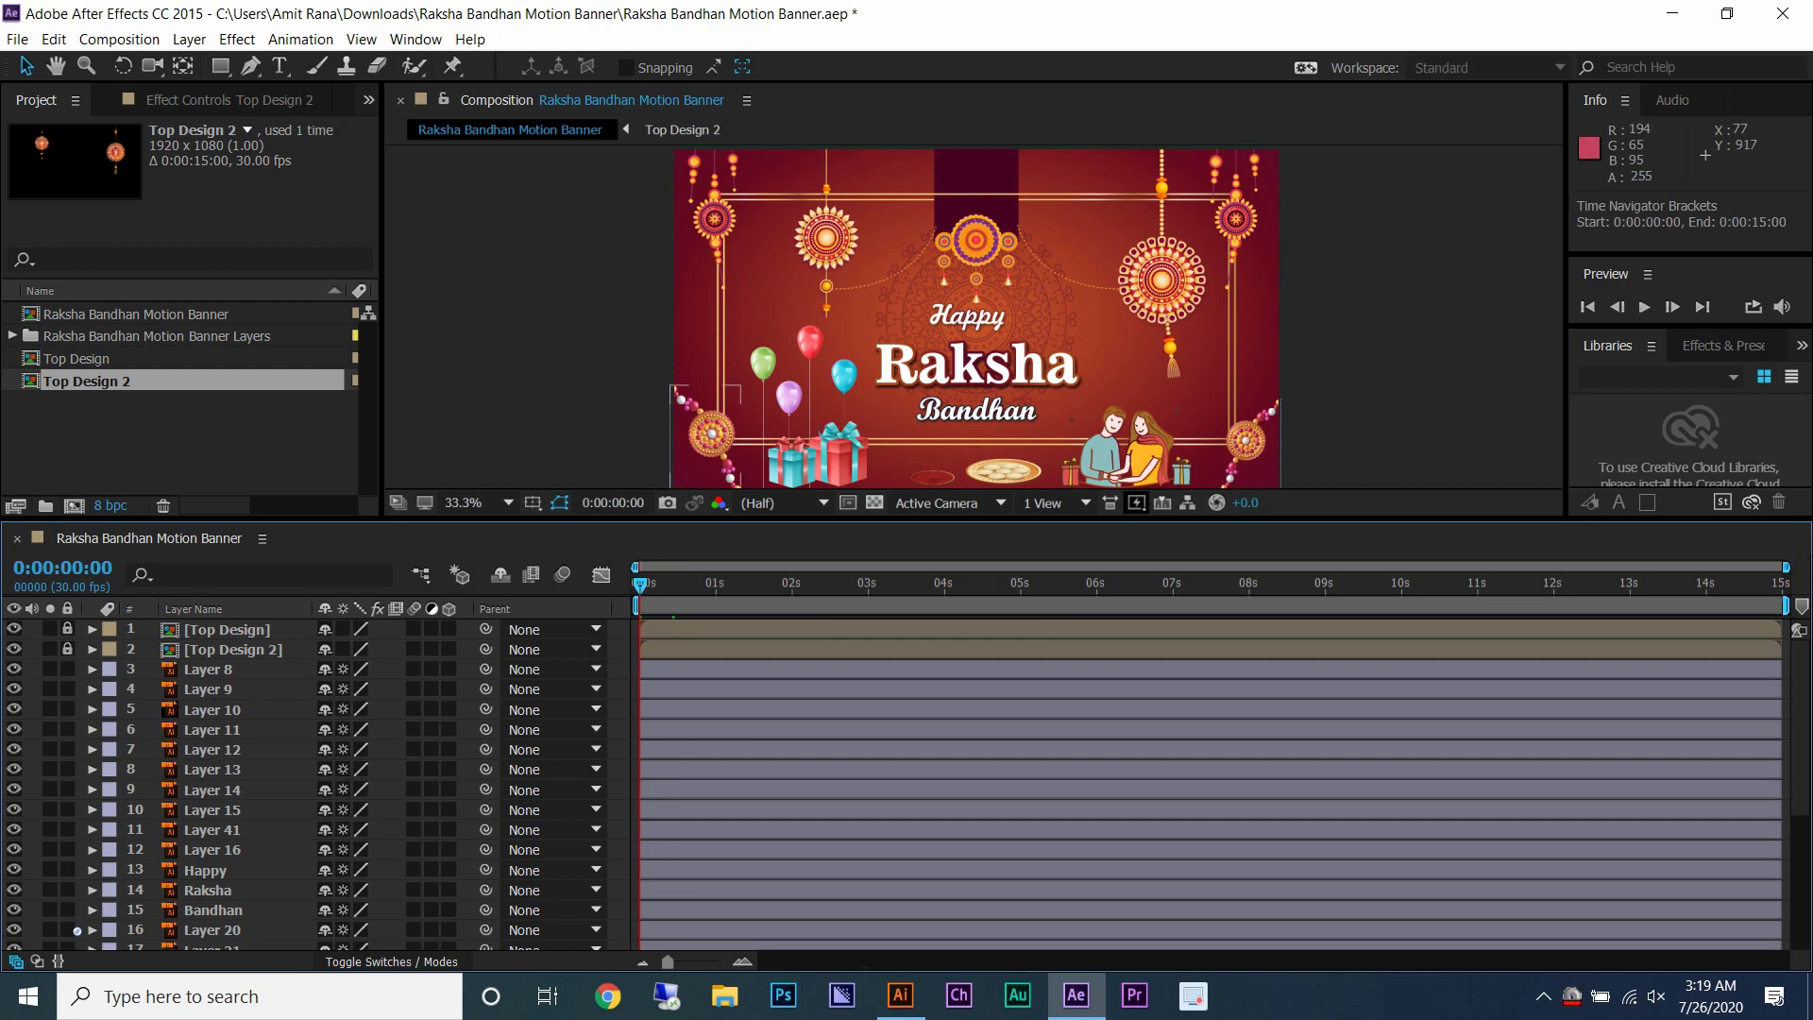
{"action": "key", "text": "ctrl+s"}
- Add eased Position keyframes at the start and at two seconds to the two bottom corner ornaments, Layer 20 and Layer 21
{"action": "left_click", "coordinate": [712, 433]}
{"action": "left_click_drag", "start_coordinate": [711, 432], "coordinate": [787, 283]}
{"action": "scroll", "coordinate": [777, 784], "scroll_direction": "down", "scroll_amount": 2}
{"action": "left_click", "coordinate": [1324, 294]}
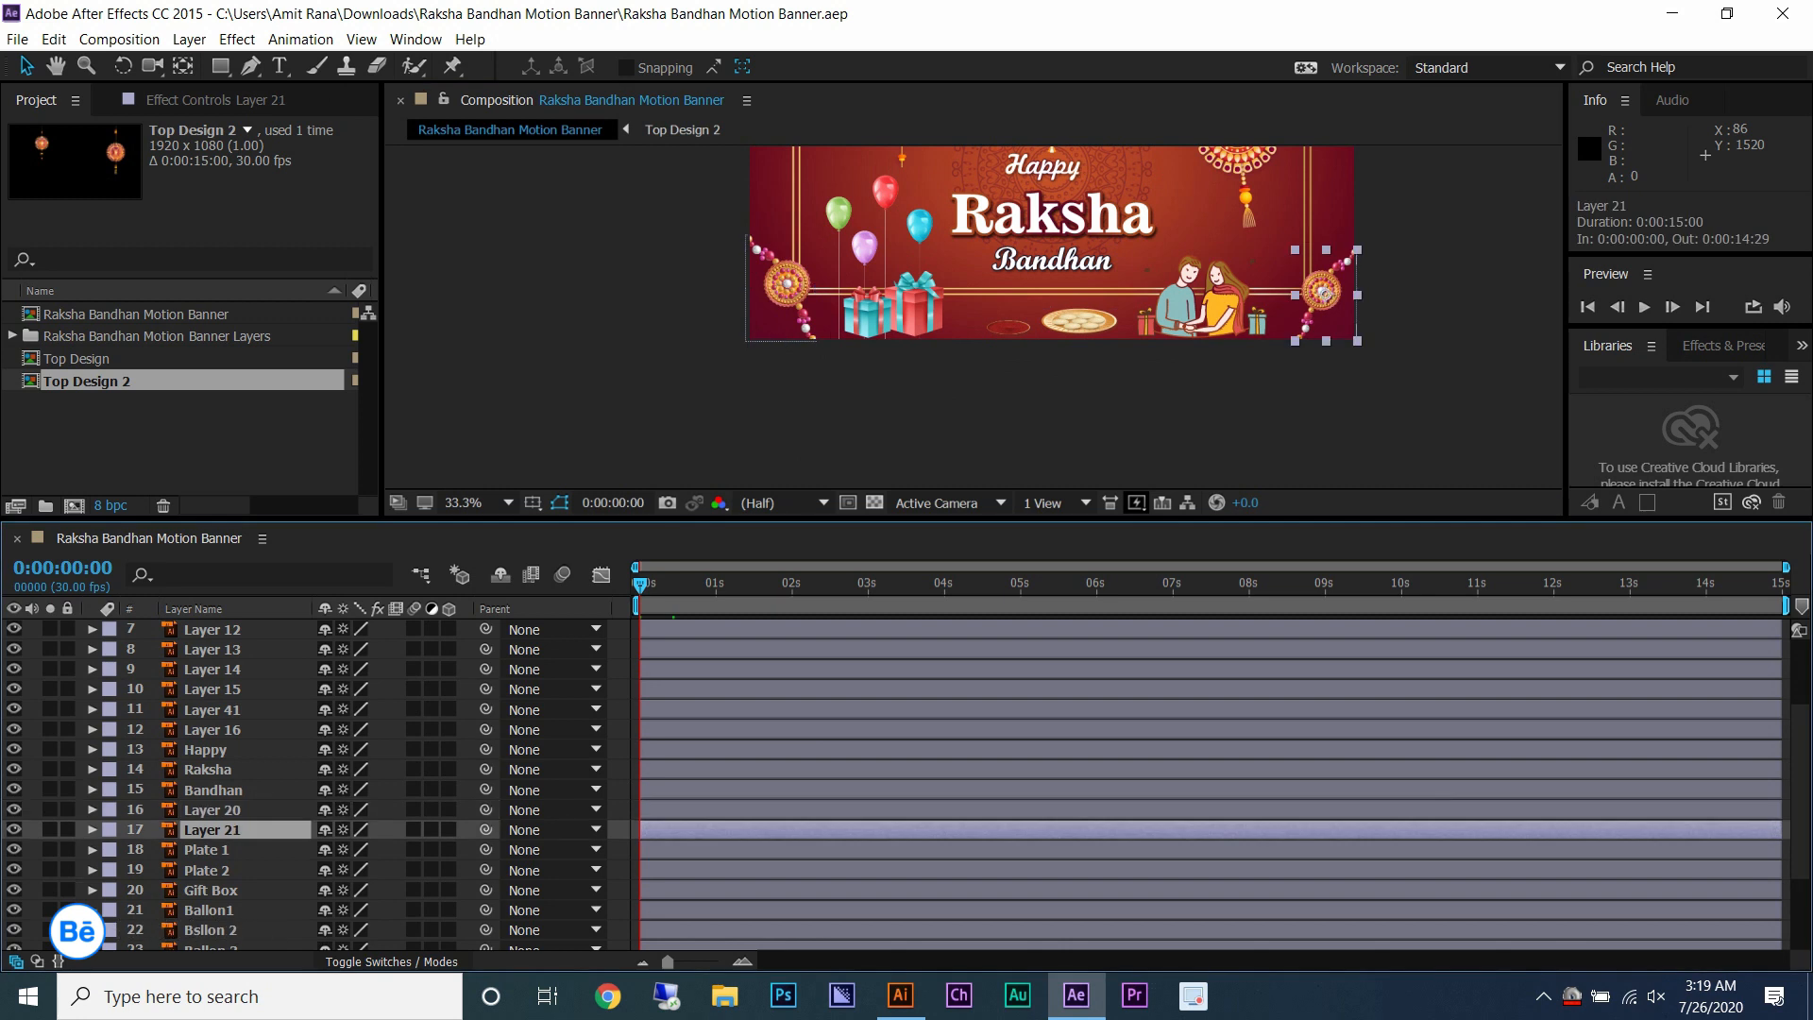
{"action": "left_click", "coordinate": [782, 286], "text": "shift"}
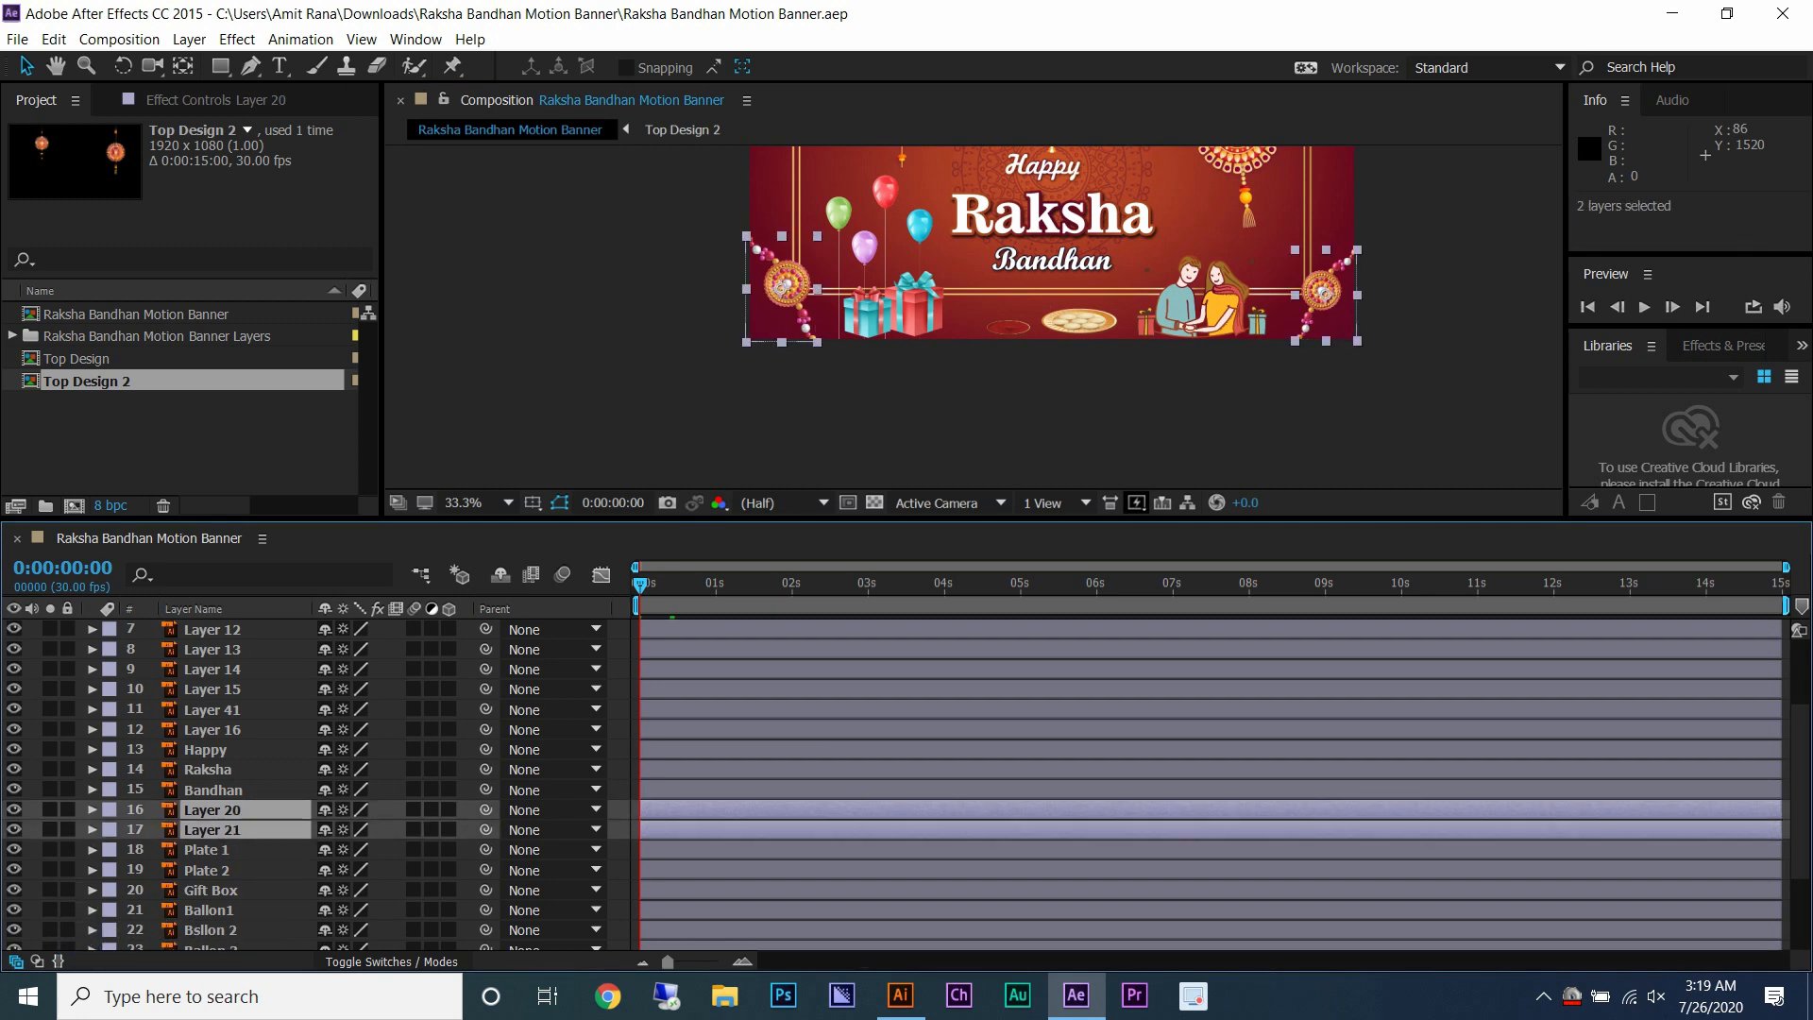
{"action": "key", "text": "alt+shift+p"}
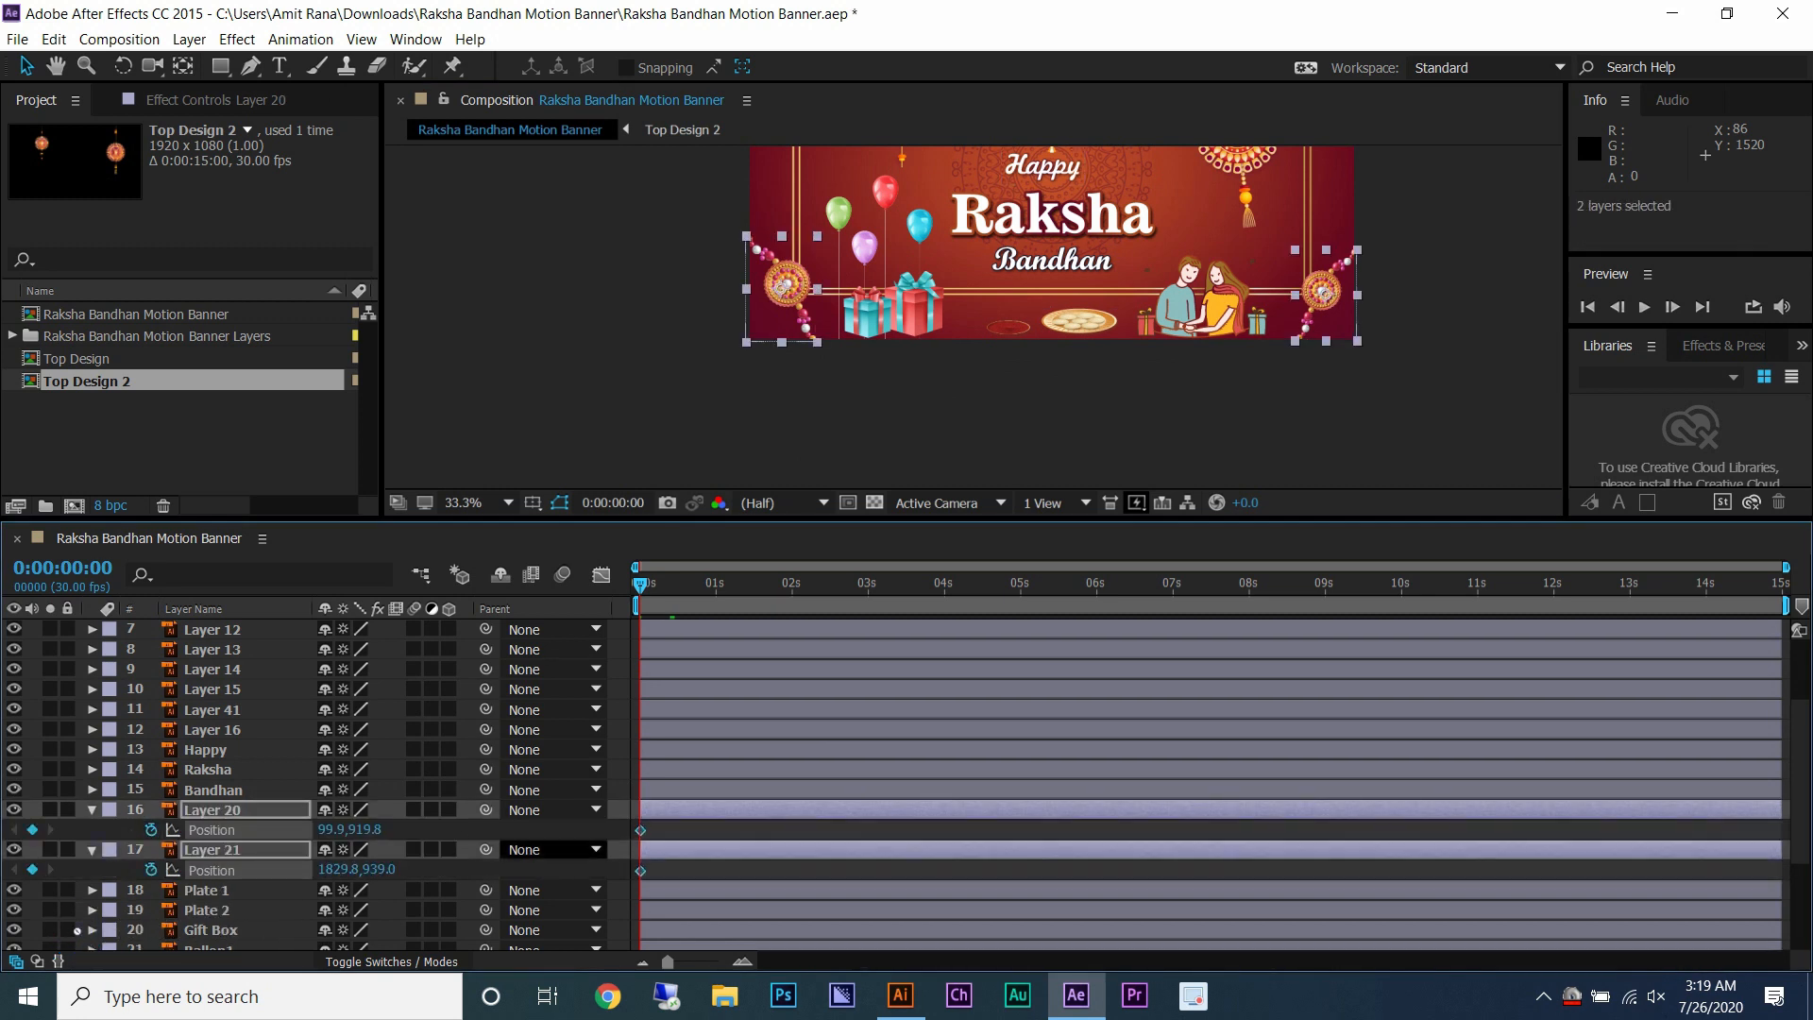
{"action": "right_click", "coordinate": [641, 830]}
{"action": "mouse_move", "coordinate": [727, 813]}
{"action": "left_click", "coordinate": [954, 859]}
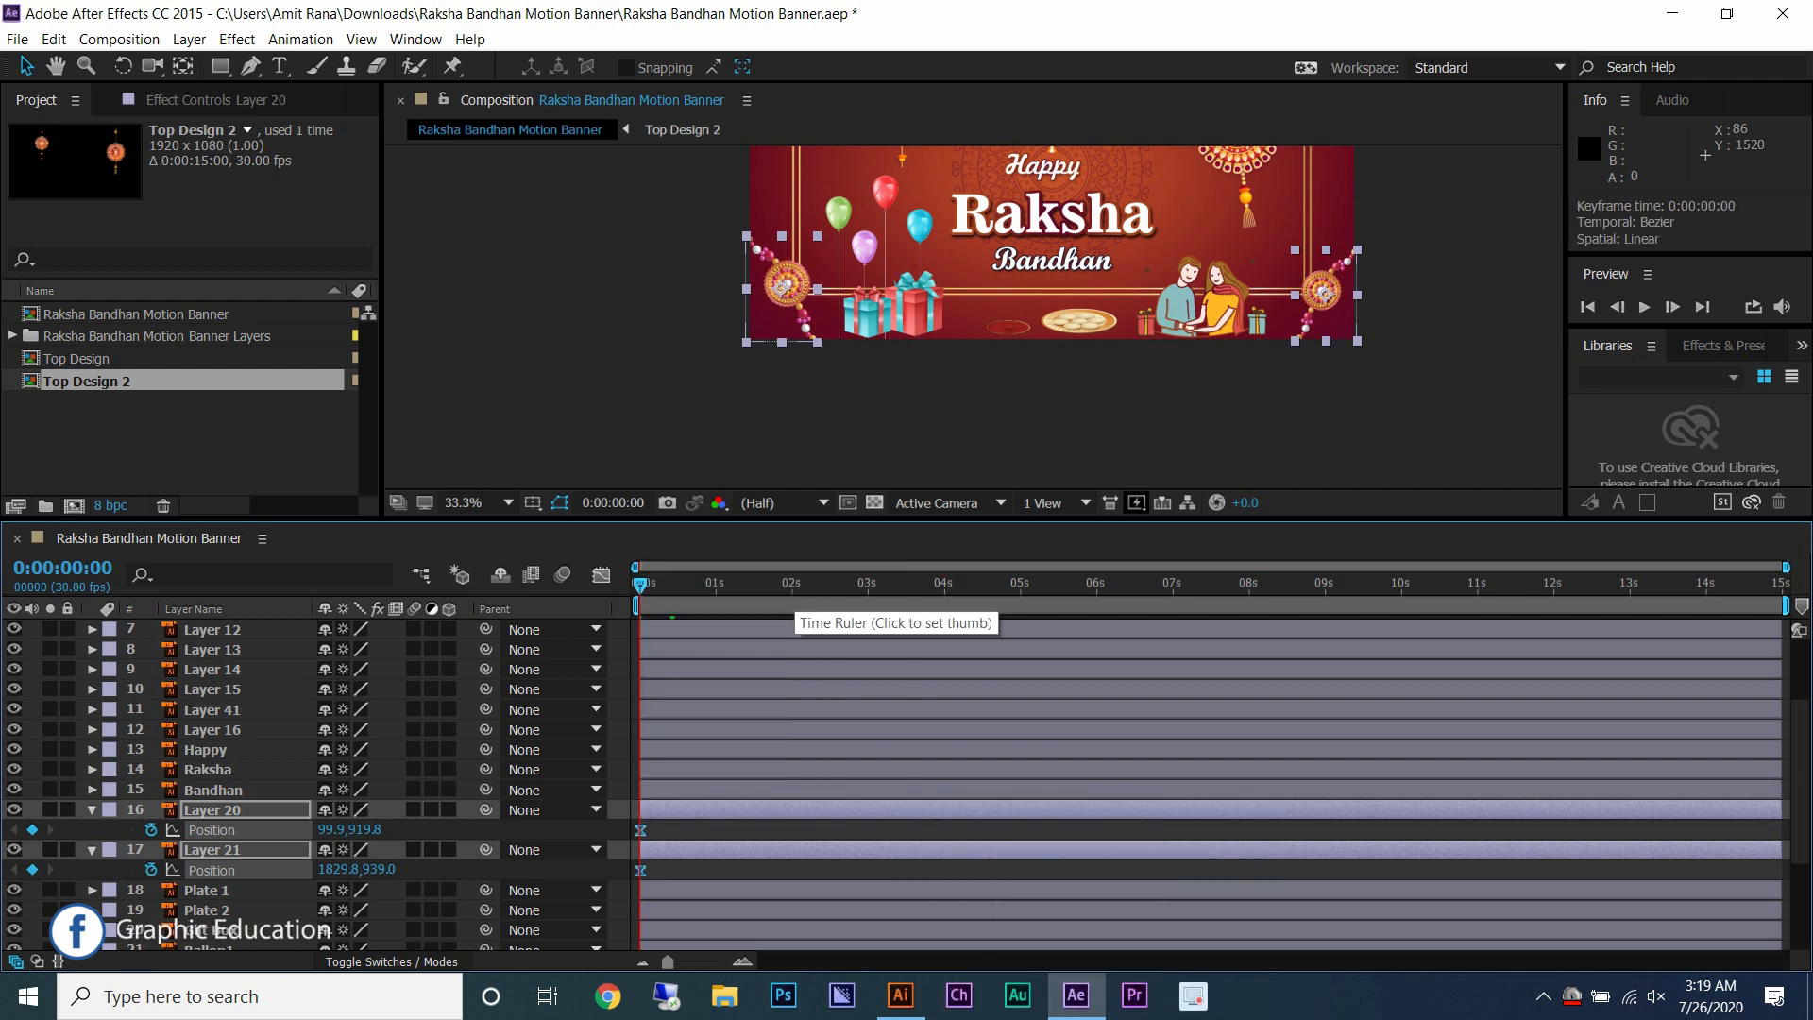
{"action": "left_click", "coordinate": [791, 590]}
{"action": "key", "text": "alt+shift+p"}
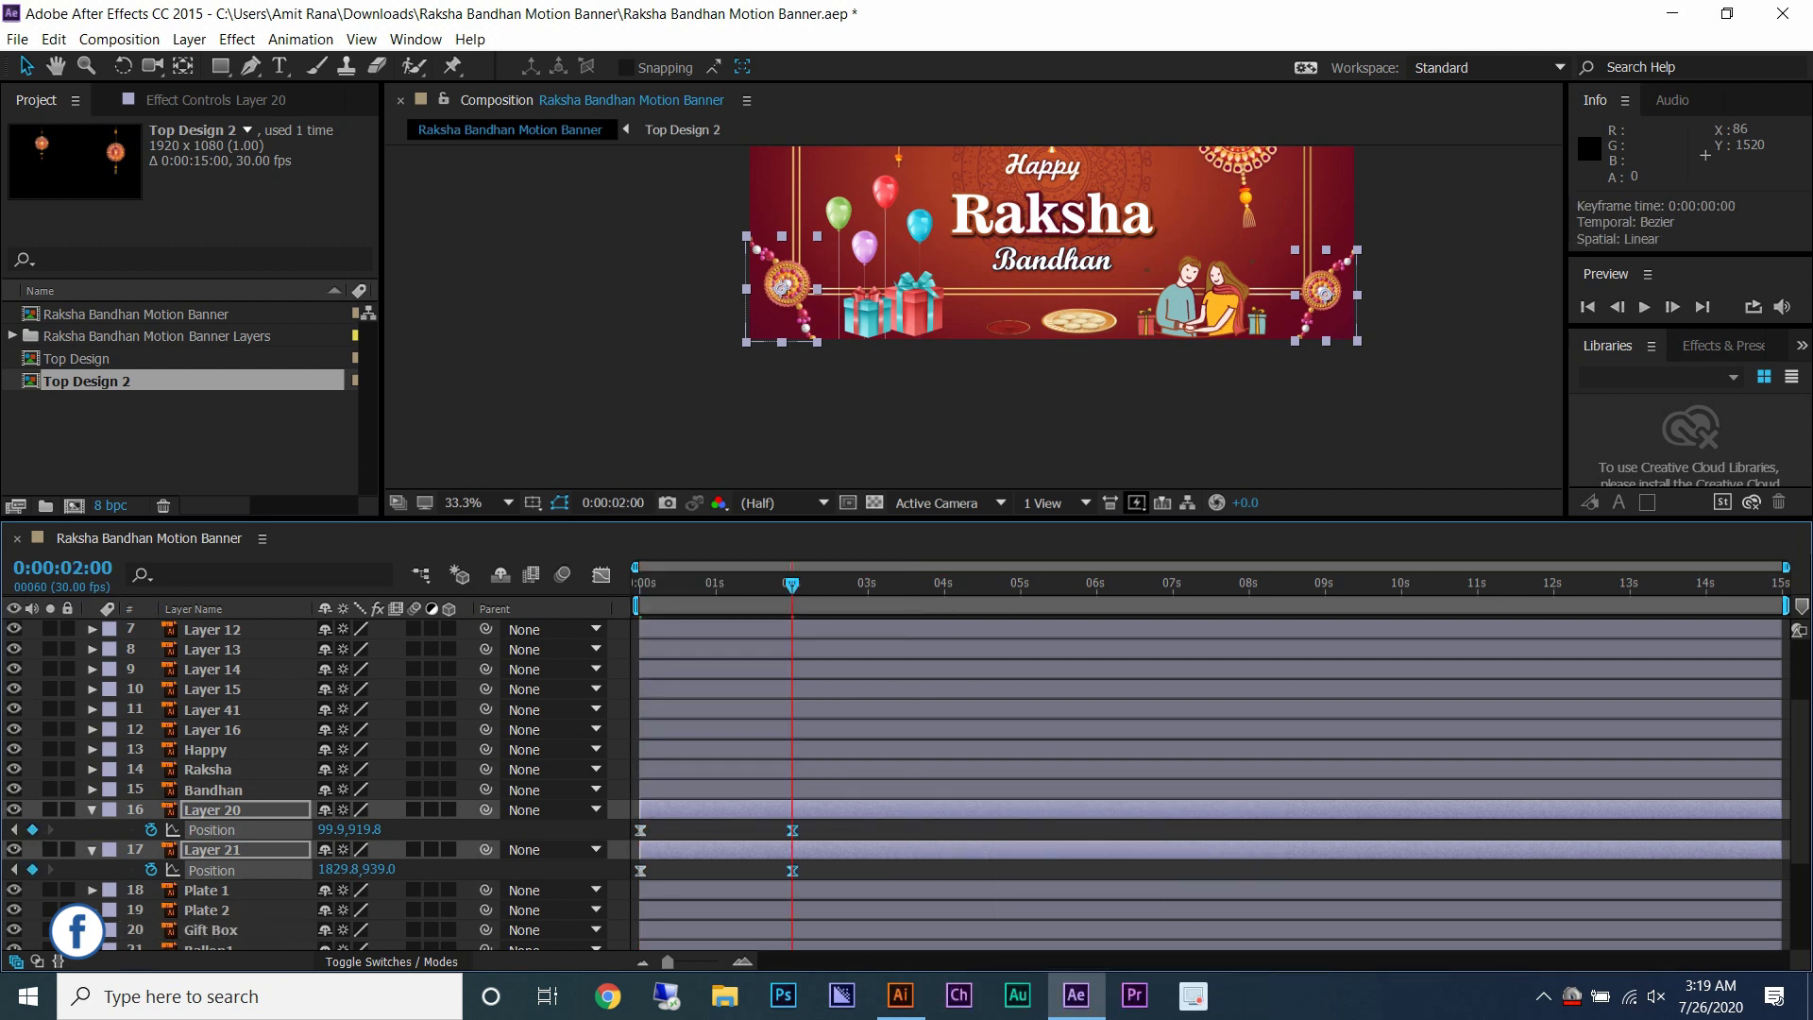
- At the composition's start, move Layer 20 off the canvas to about (-137, 1151) and Layer 21 to about (1998, 1179)
{"action": "left_click_drag", "start_coordinate": [663, 585], "coordinate": [640, 584]}
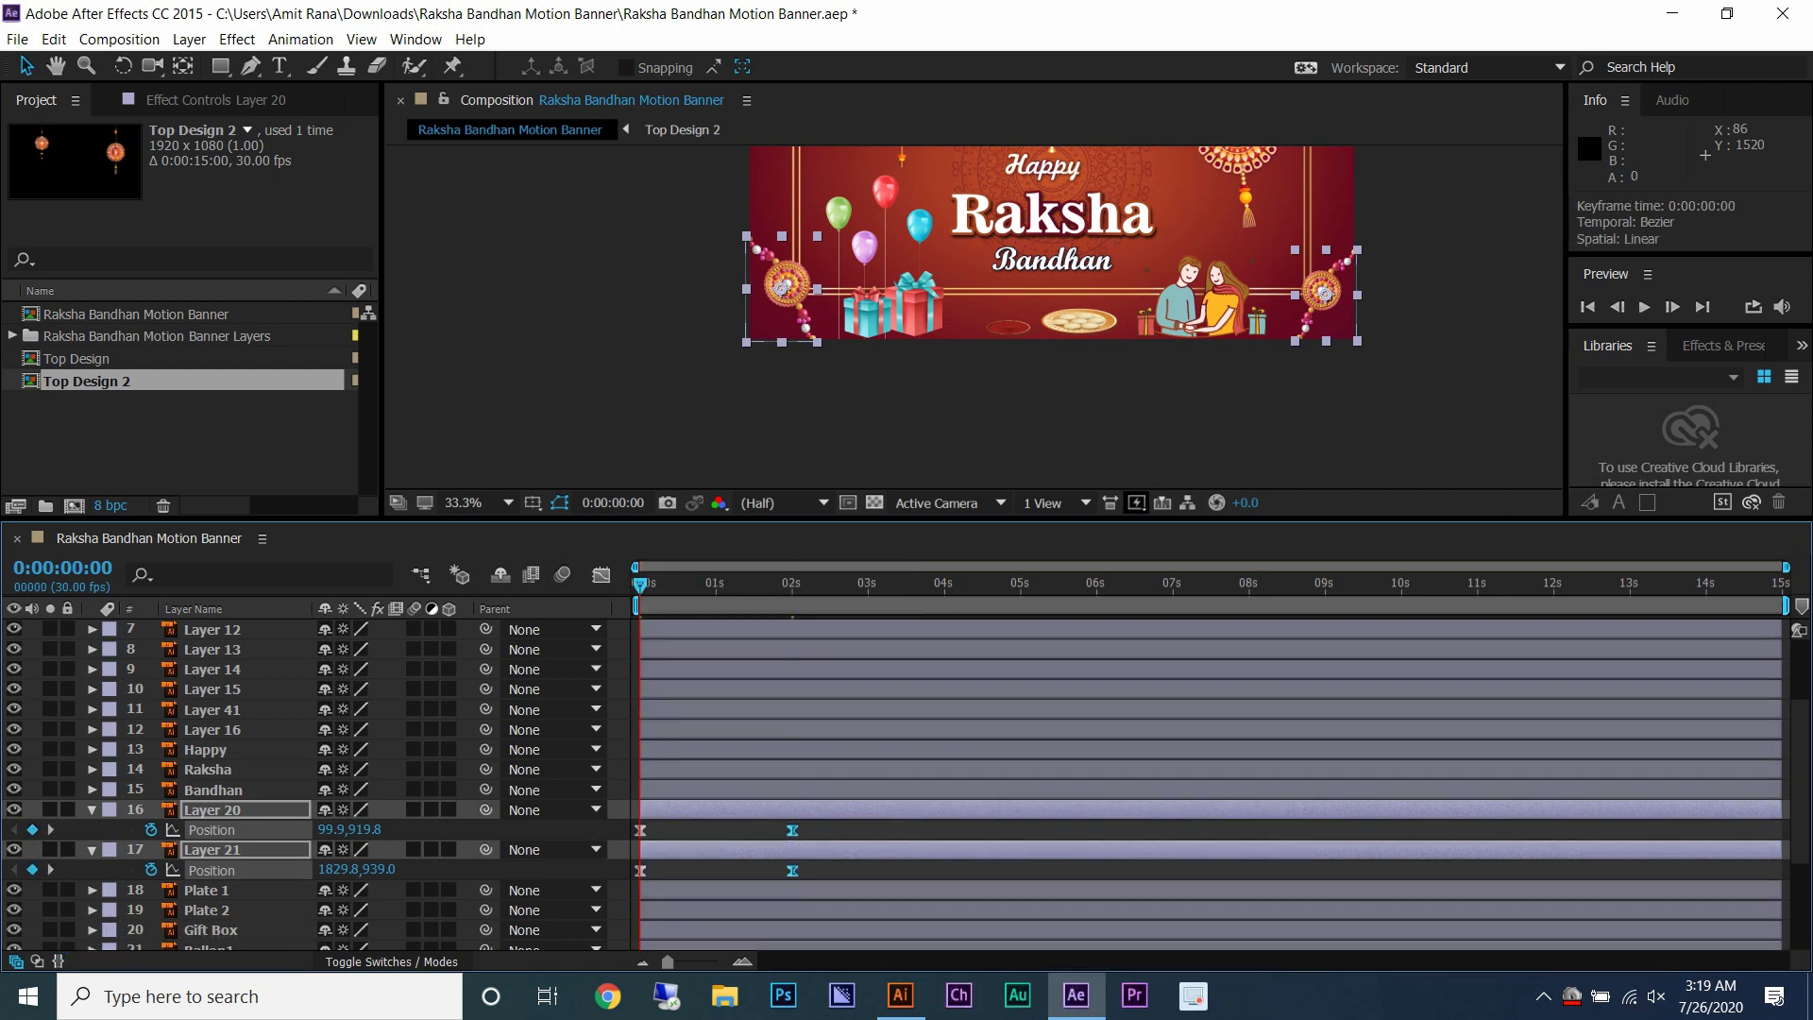
{"action": "left_click_drag", "start_coordinate": [782, 288], "coordinate": [706, 362]}
{"action": "left_click_drag", "start_coordinate": [1325, 294], "coordinate": [1377, 370]}
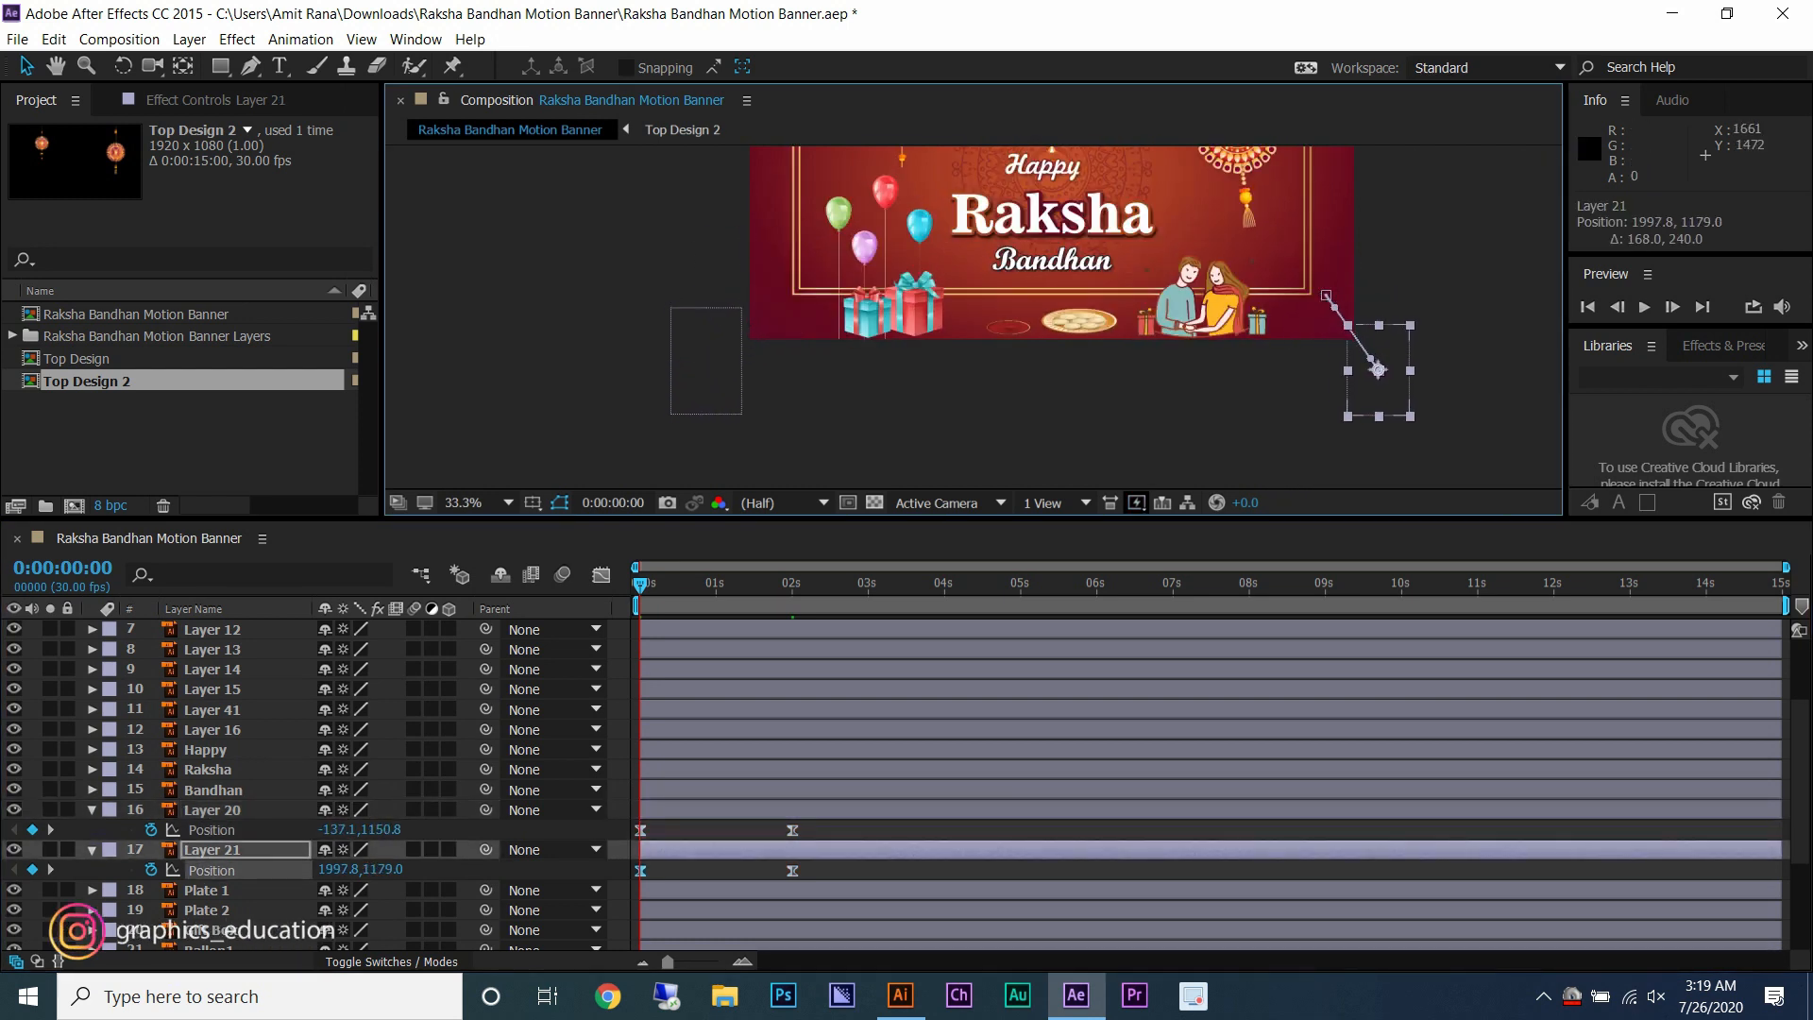
- Reshape Layer 21's Position speed curve to peak near the first keyframe and ease out slowly toward the second
{"action": "left_click", "coordinate": [601, 575]}
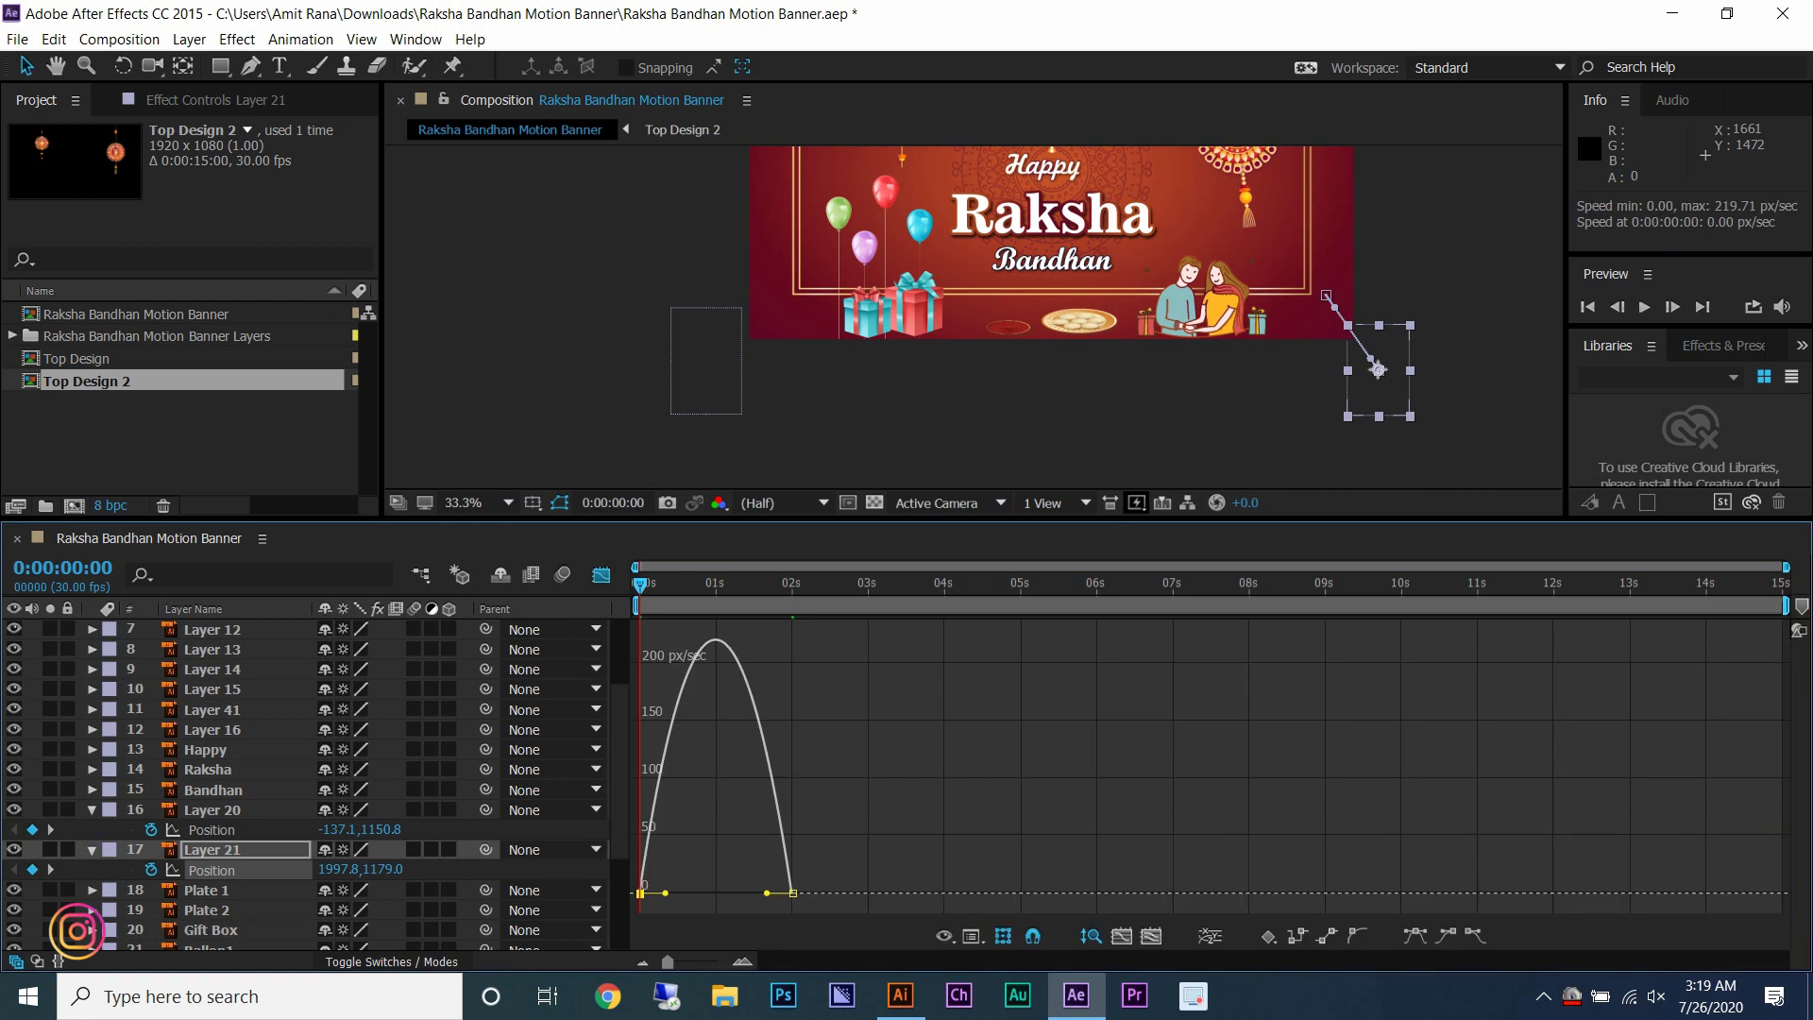
{"action": "left_click_drag", "start_coordinate": [767, 892], "coordinate": [640, 892]}
{"action": "left_click_drag", "start_coordinate": [665, 892], "coordinate": [638, 893]}
{"action": "left_click", "coordinate": [600, 575]}
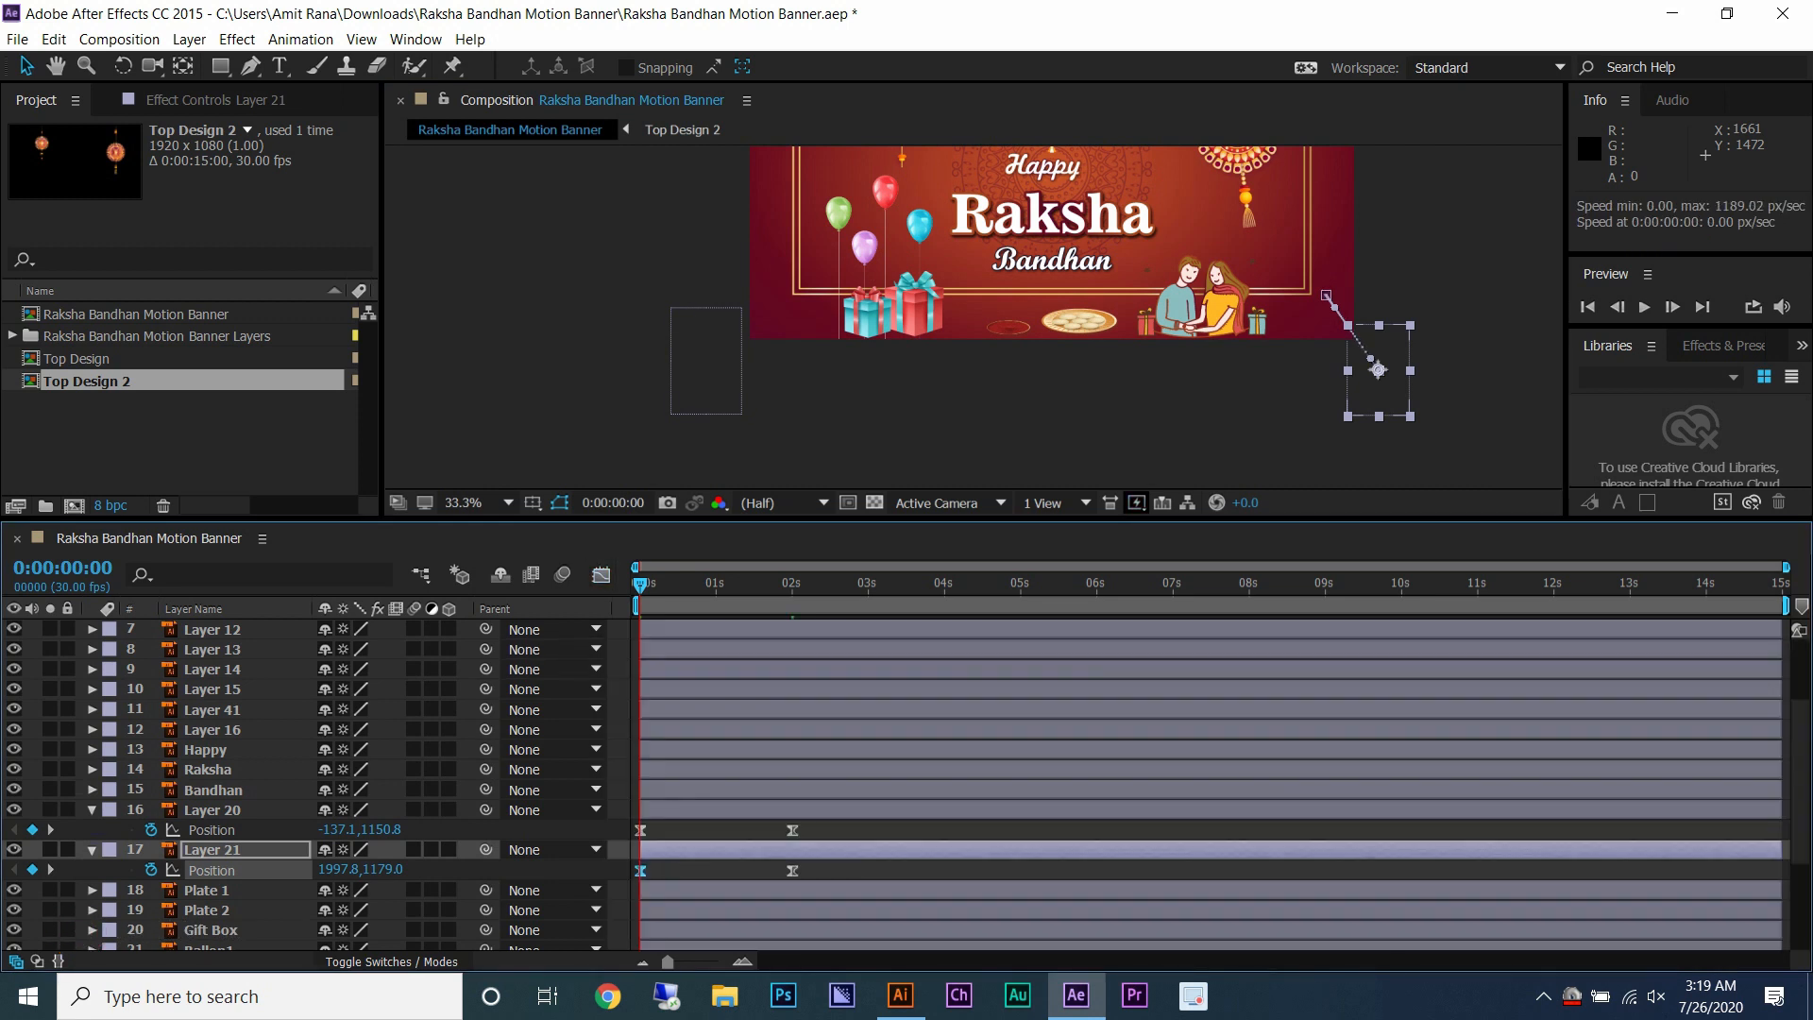
- Reshape Layer 20's Position speed curve to peak early with a long slowdown, and save the project
{"action": "left_click", "coordinate": [212, 830]}
{"action": "left_click", "coordinate": [600, 575]}
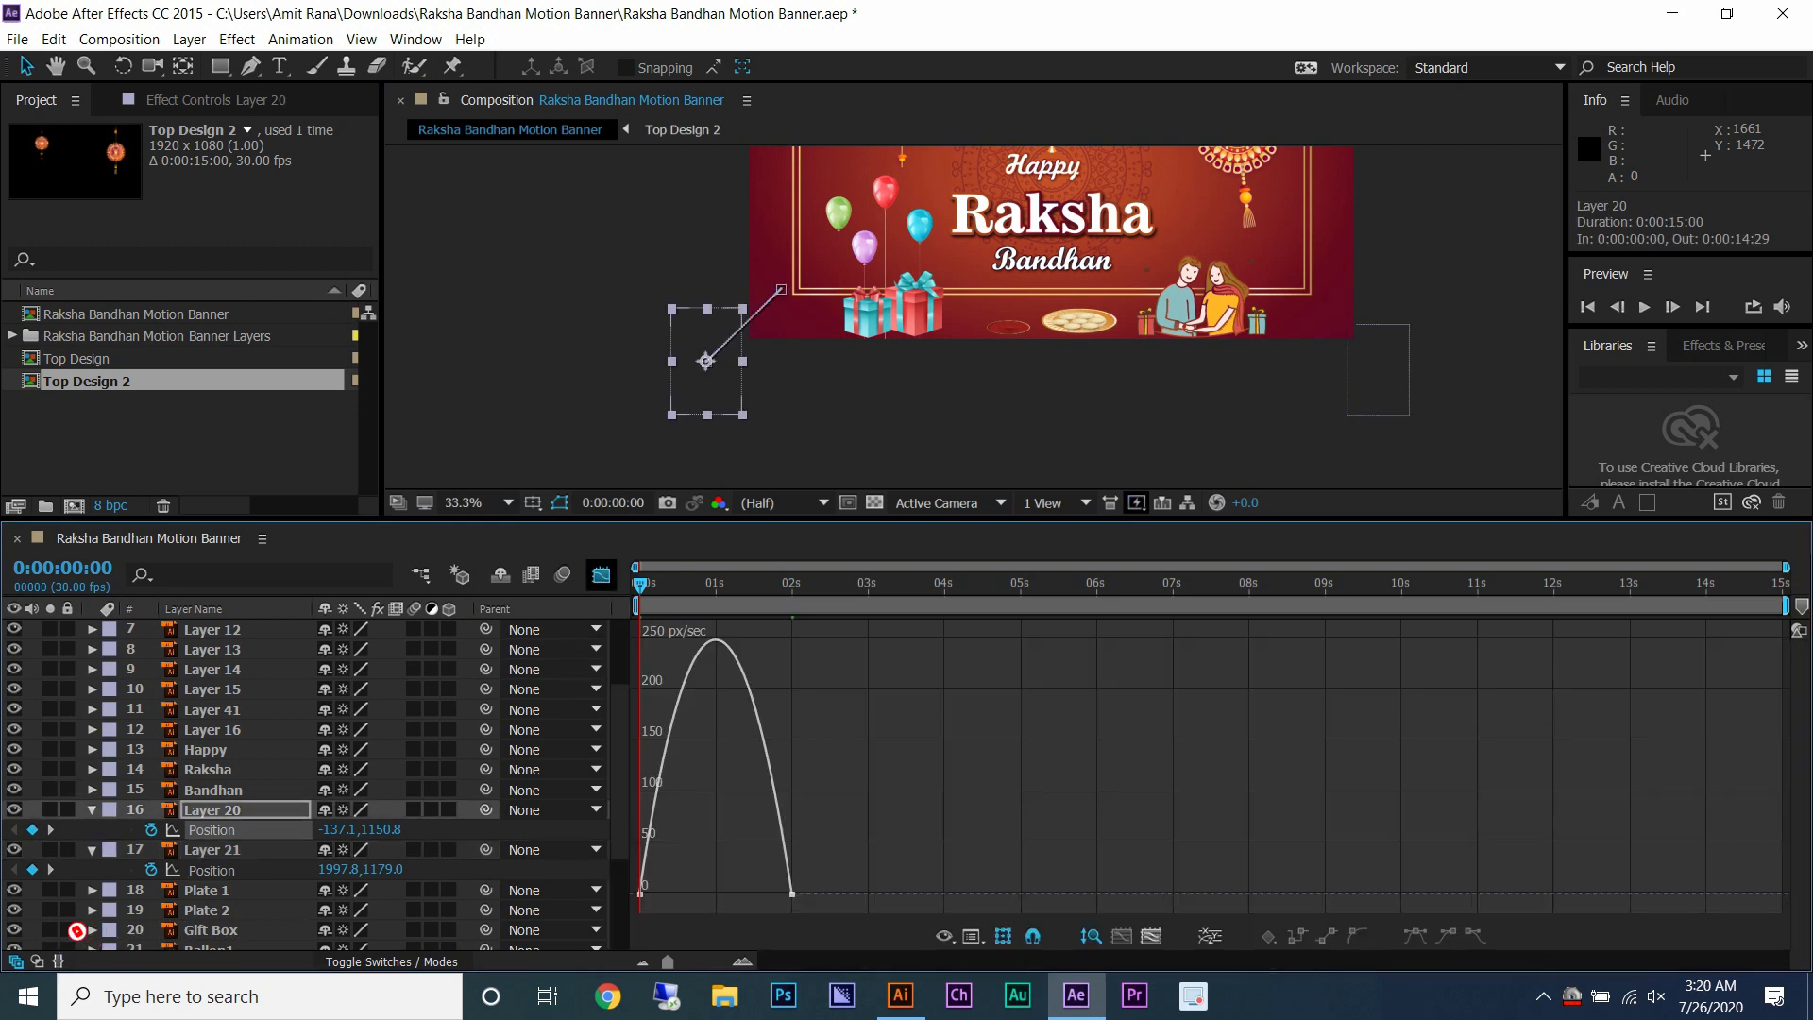
{"action": "left_click", "coordinate": [793, 893]}
{"action": "left_click_drag", "start_coordinate": [767, 893], "coordinate": [716, 892]}
{"action": "key", "text": "shift+F2"}
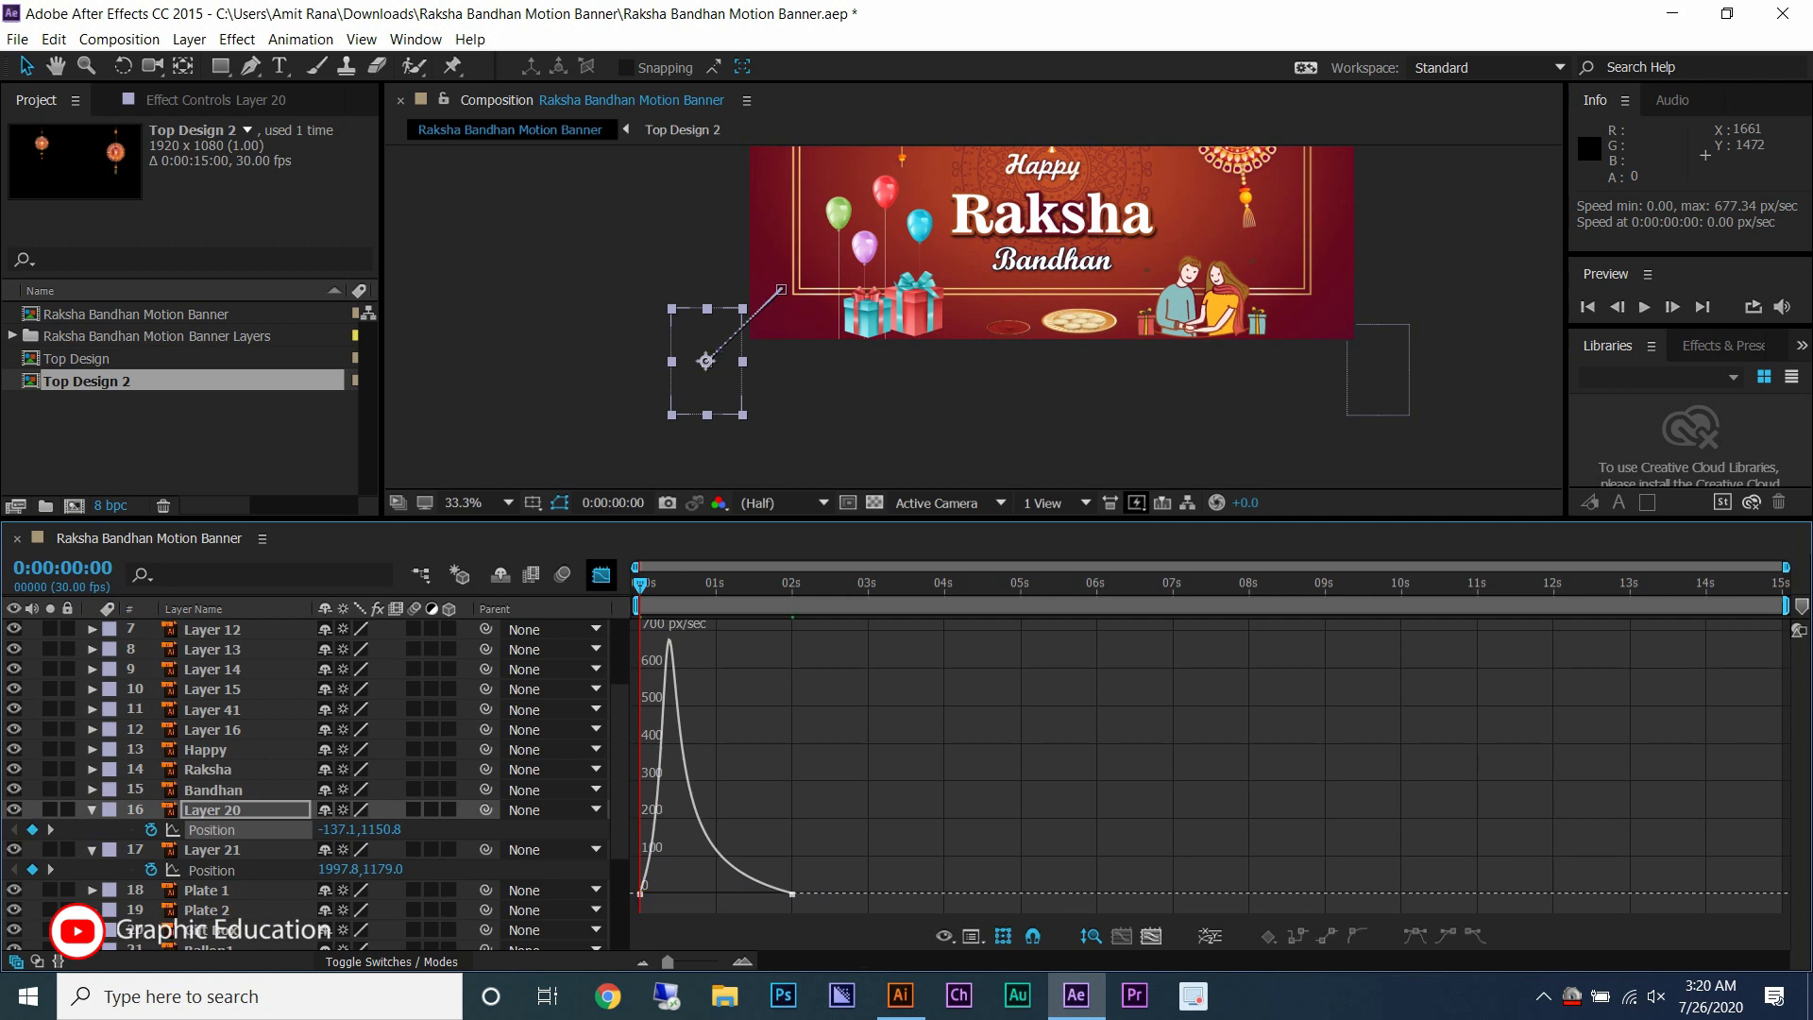
{"action": "left_click", "coordinate": [600, 575]}
{"action": "key", "text": "ctrl+s"}
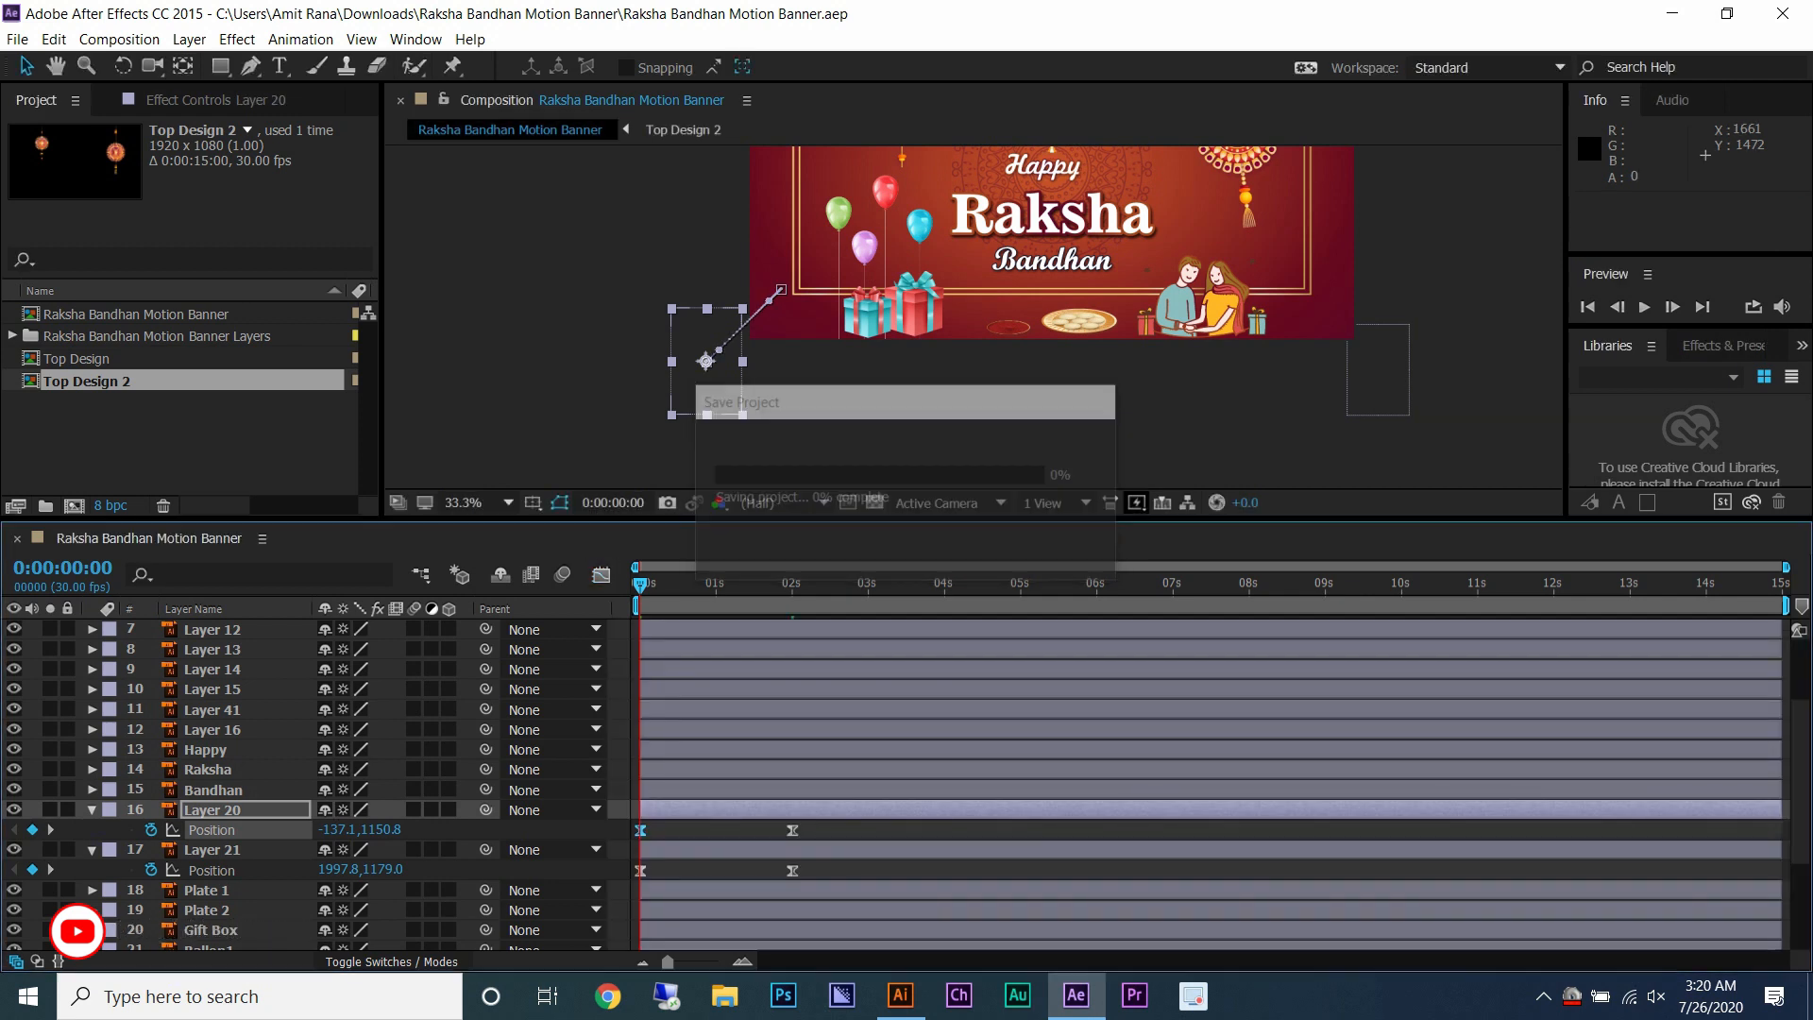
- Collapse the properties of Layer 20 and Layer 21 and preview the corner ornaments sliding in
{"action": "left_click", "coordinate": [212, 849], "text": "shift"}
{"action": "key", "text": "u"}
{"action": "key", "text": "space"}
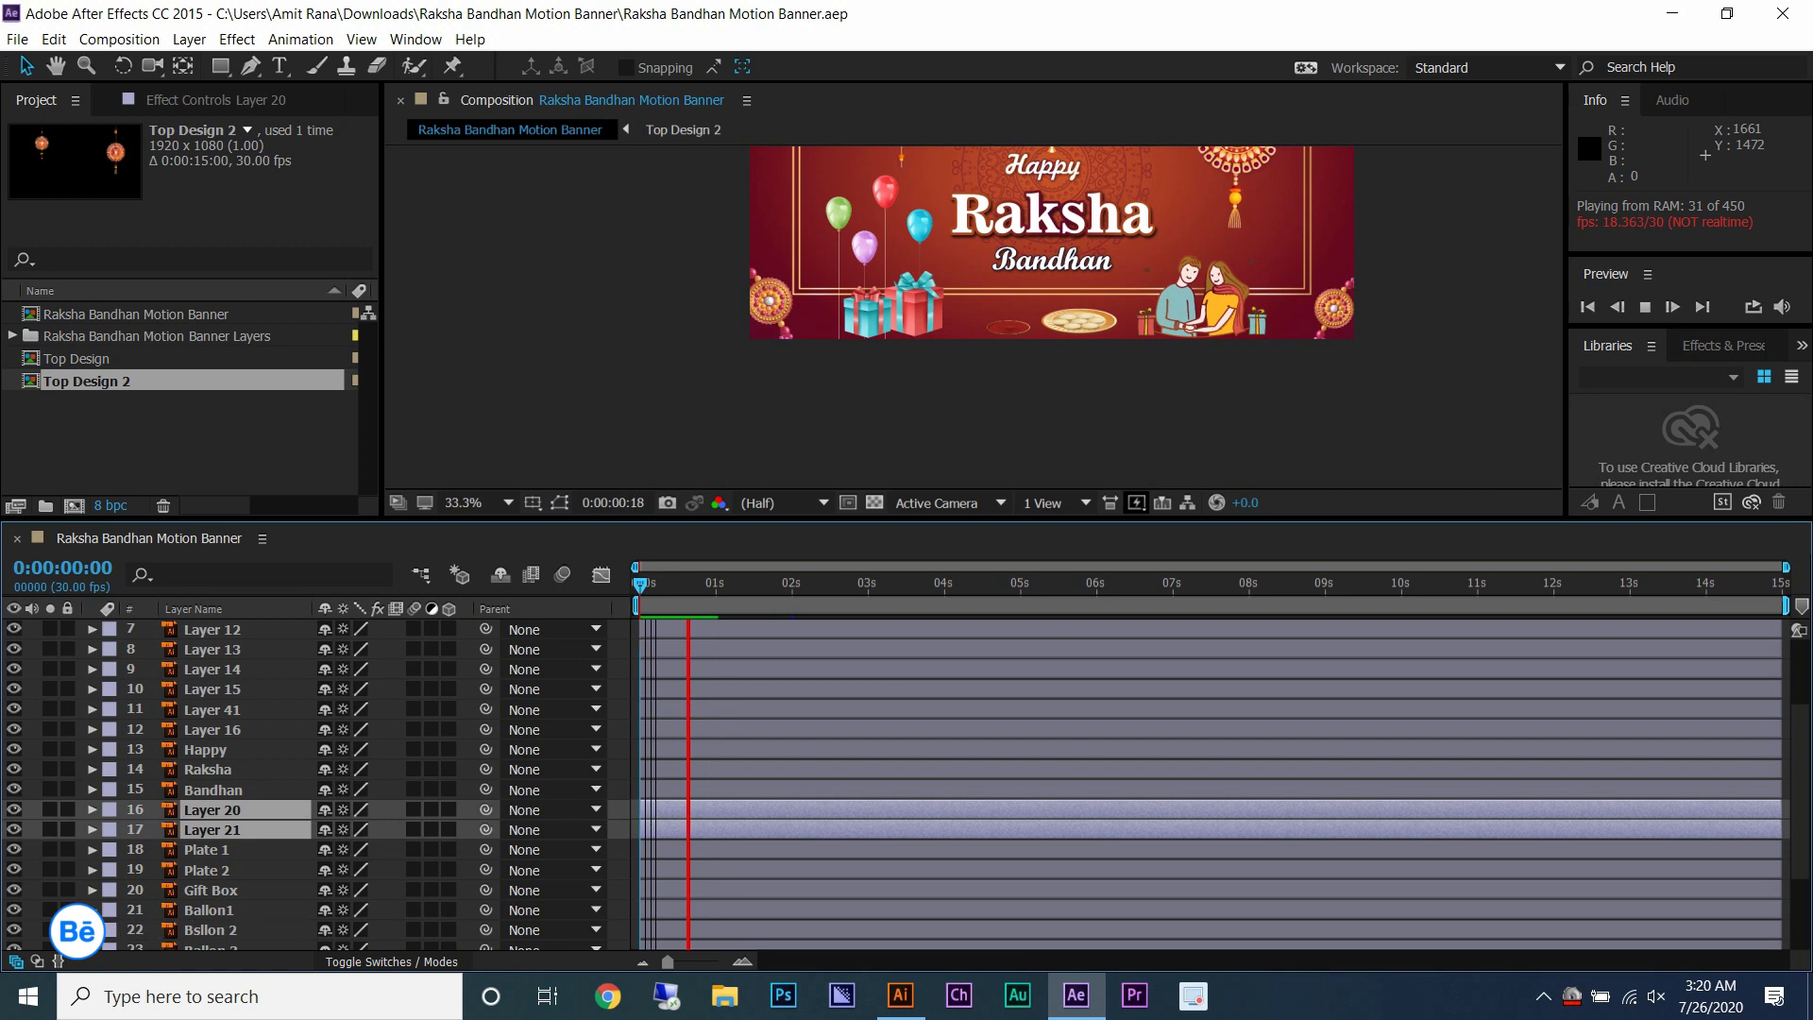
{"action": "key", "text": "space"}
{"action": "left_click", "coordinate": [688, 583]}
{"action": "key", "text": "F2"}
- Shift Layer 21's two Position keyframes to one and three seconds, and collapse both ornament layers' properties
{"action": "left_click", "coordinate": [213, 829]}
{"action": "key", "text": "u"}
{"action": "left_click", "coordinate": [212, 809]}
{"action": "key", "text": "u"}
{"action": "left_click", "coordinate": [641, 870]}
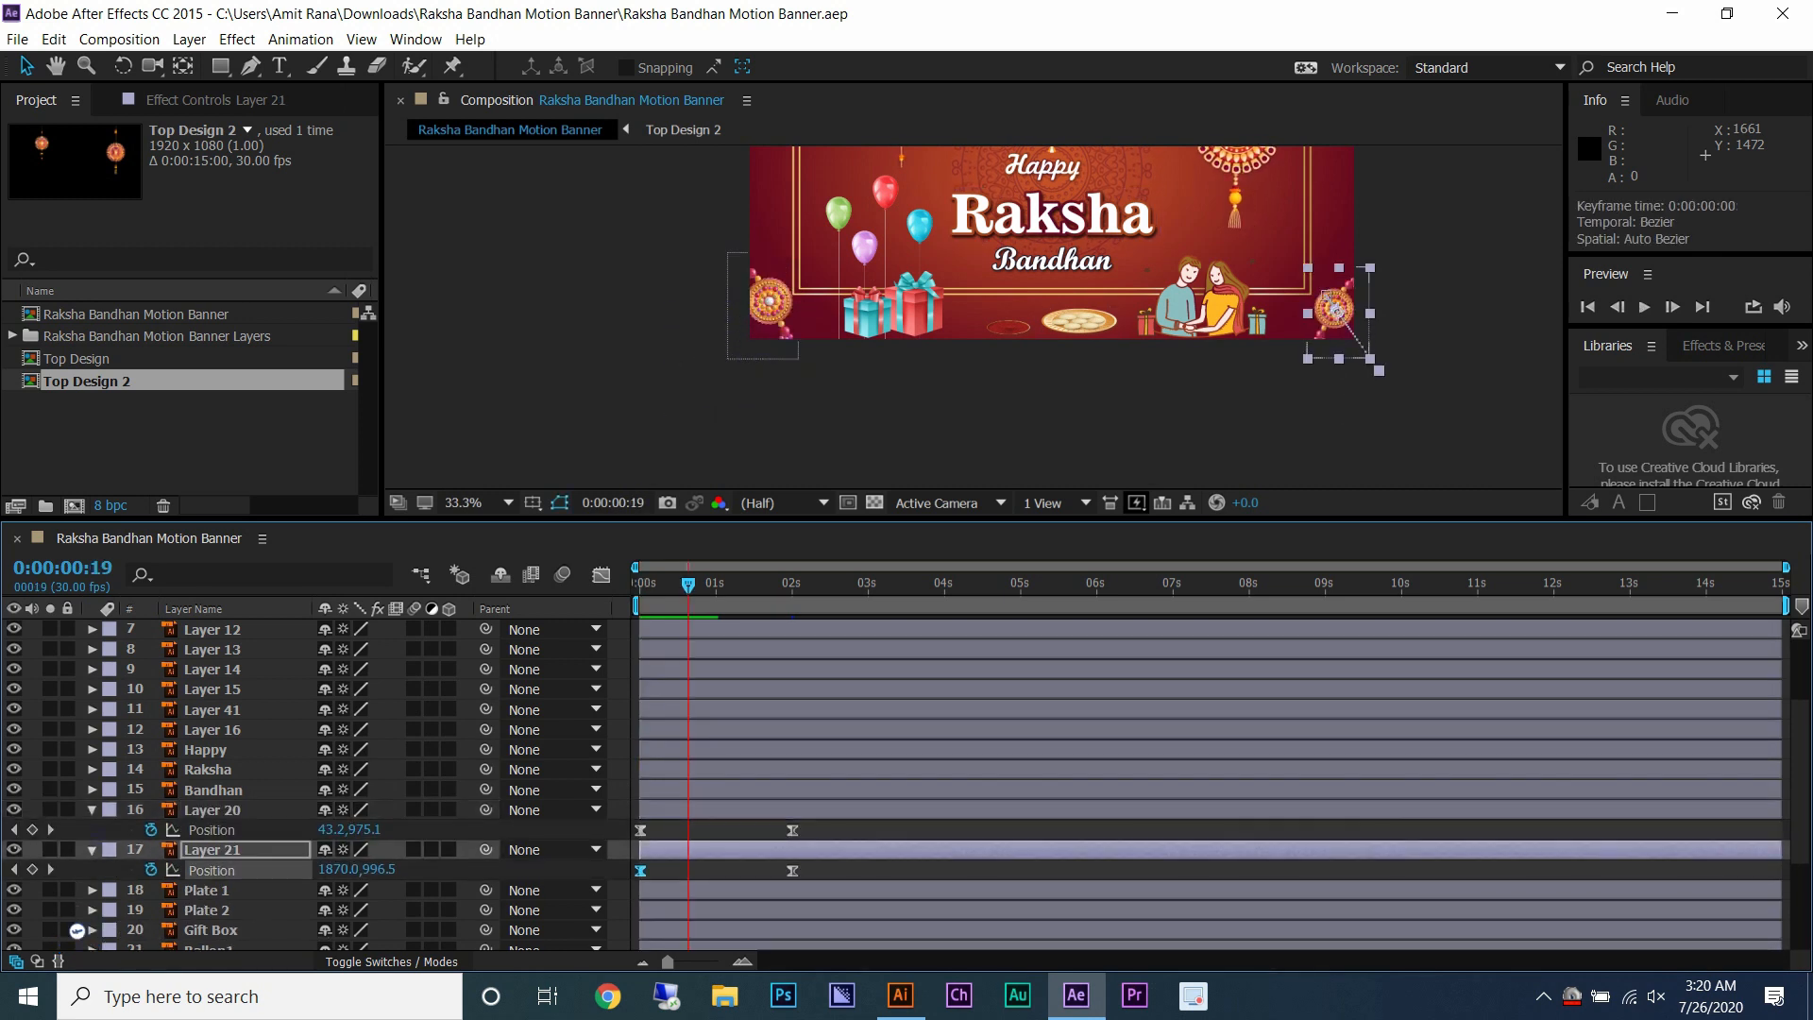
{"action": "left_click_drag", "start_coordinate": [640, 871], "coordinate": [713, 870]}
{"action": "left_click_drag", "start_coordinate": [722, 605], "coordinate": [944, 597]}
{"action": "left_click", "coordinate": [213, 810], "text": "ctrl"}
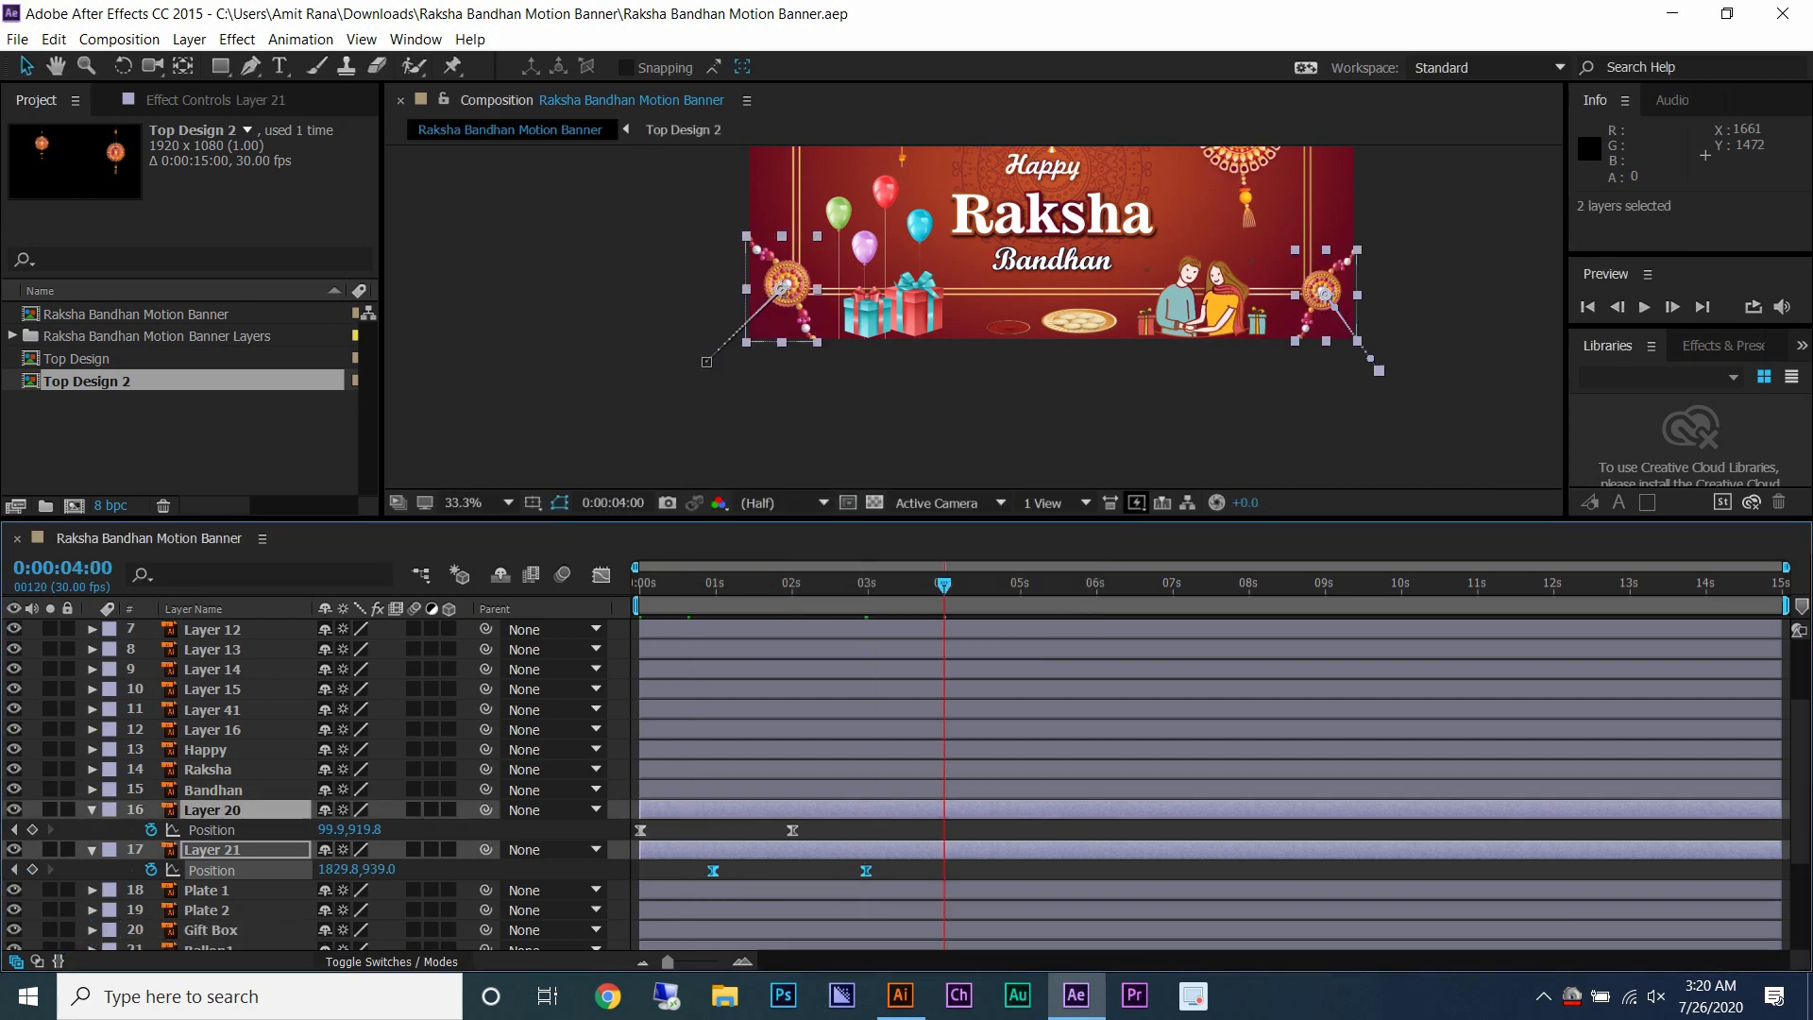
{"action": "key", "text": "u"}
- Fit the whole banner in the viewer and examine the ornament hanging at its top centre
{"action": "scroll", "coordinate": [907, 783], "scroll_direction": "up", "scroll_amount": 1}
{"action": "scroll", "coordinate": [907, 784], "scroll_direction": "down", "scroll_amount": 1}
{"action": "scroll", "coordinate": [906, 784], "scroll_direction": "up", "scroll_amount": 2}
{"action": "left_click_drag", "start_coordinate": [993, 274], "coordinate": [892, 408]}
{"action": "left_click", "coordinate": [478, 503]}
{"action": "left_click", "coordinate": [479, 528]}
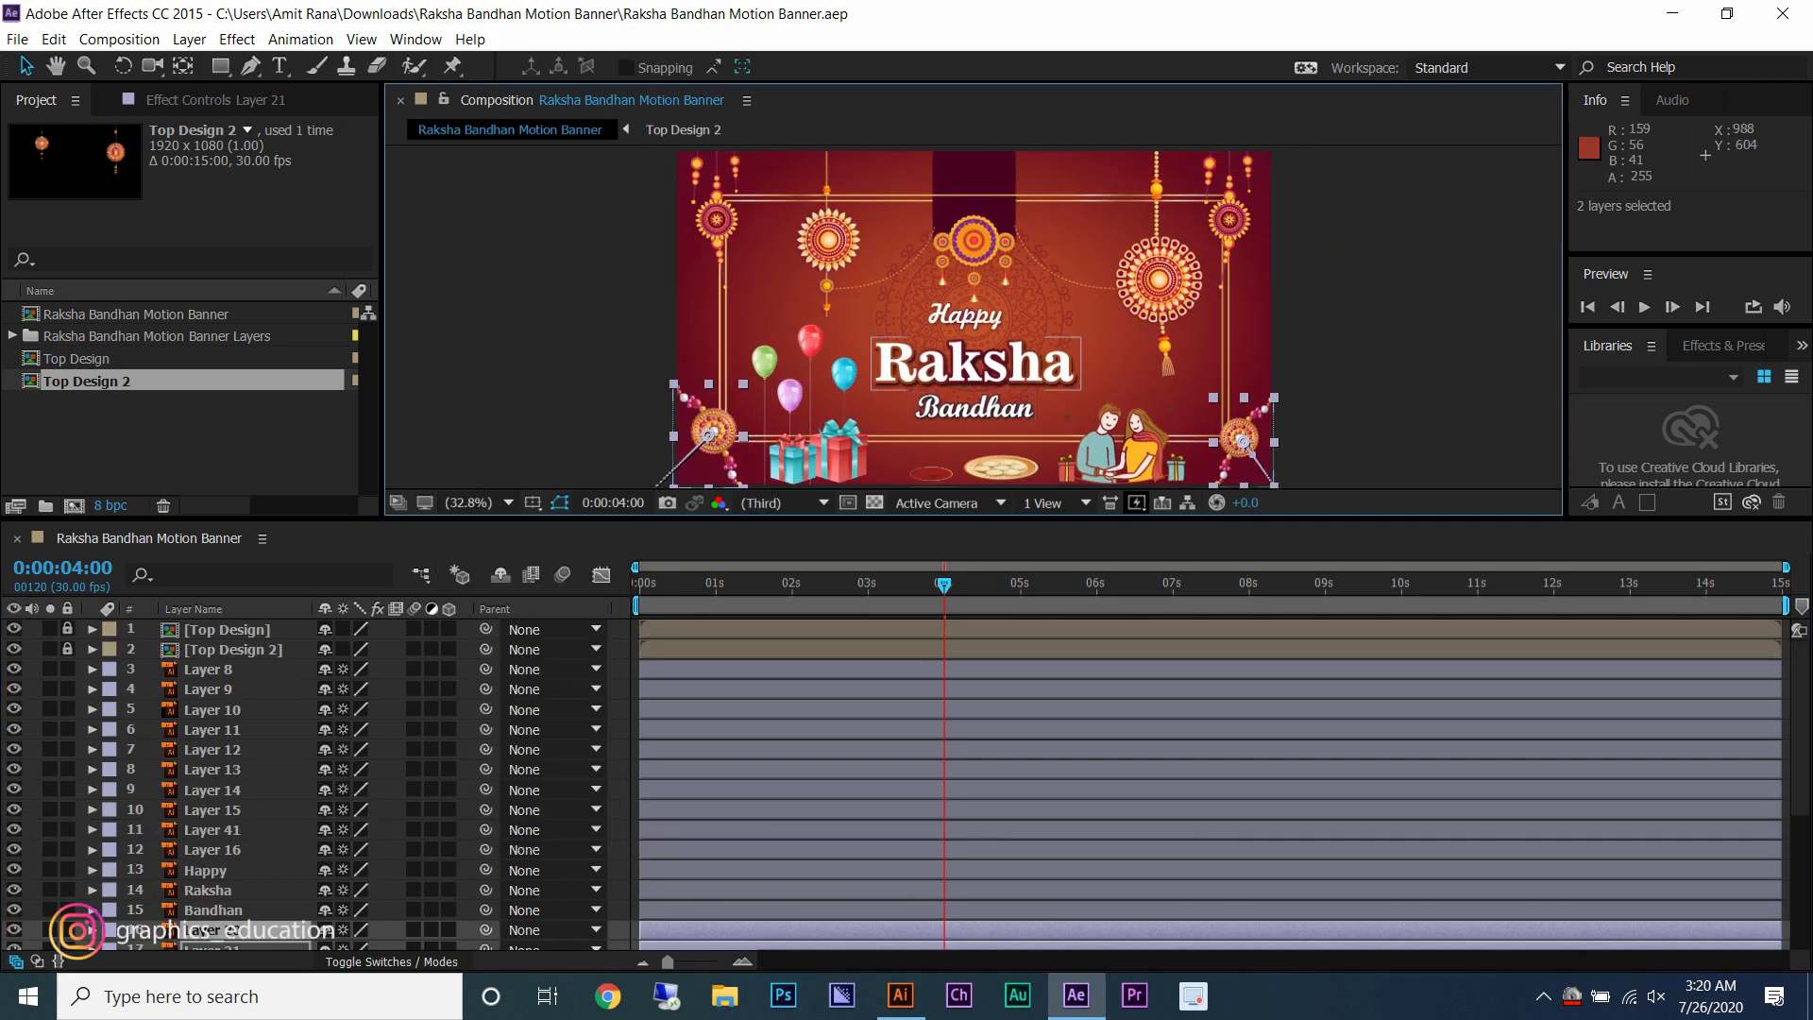
{"action": "left_click", "coordinate": [971, 238]}
{"action": "scroll", "coordinate": [996, 206], "scroll_direction": "up", "scroll_amount": 3}
{"action": "scroll", "coordinate": [938, 248], "scroll_direction": "down", "scroll_amount": 1}
{"action": "scroll", "coordinate": [930, 387], "scroll_direction": "down", "scroll_amount": 2}
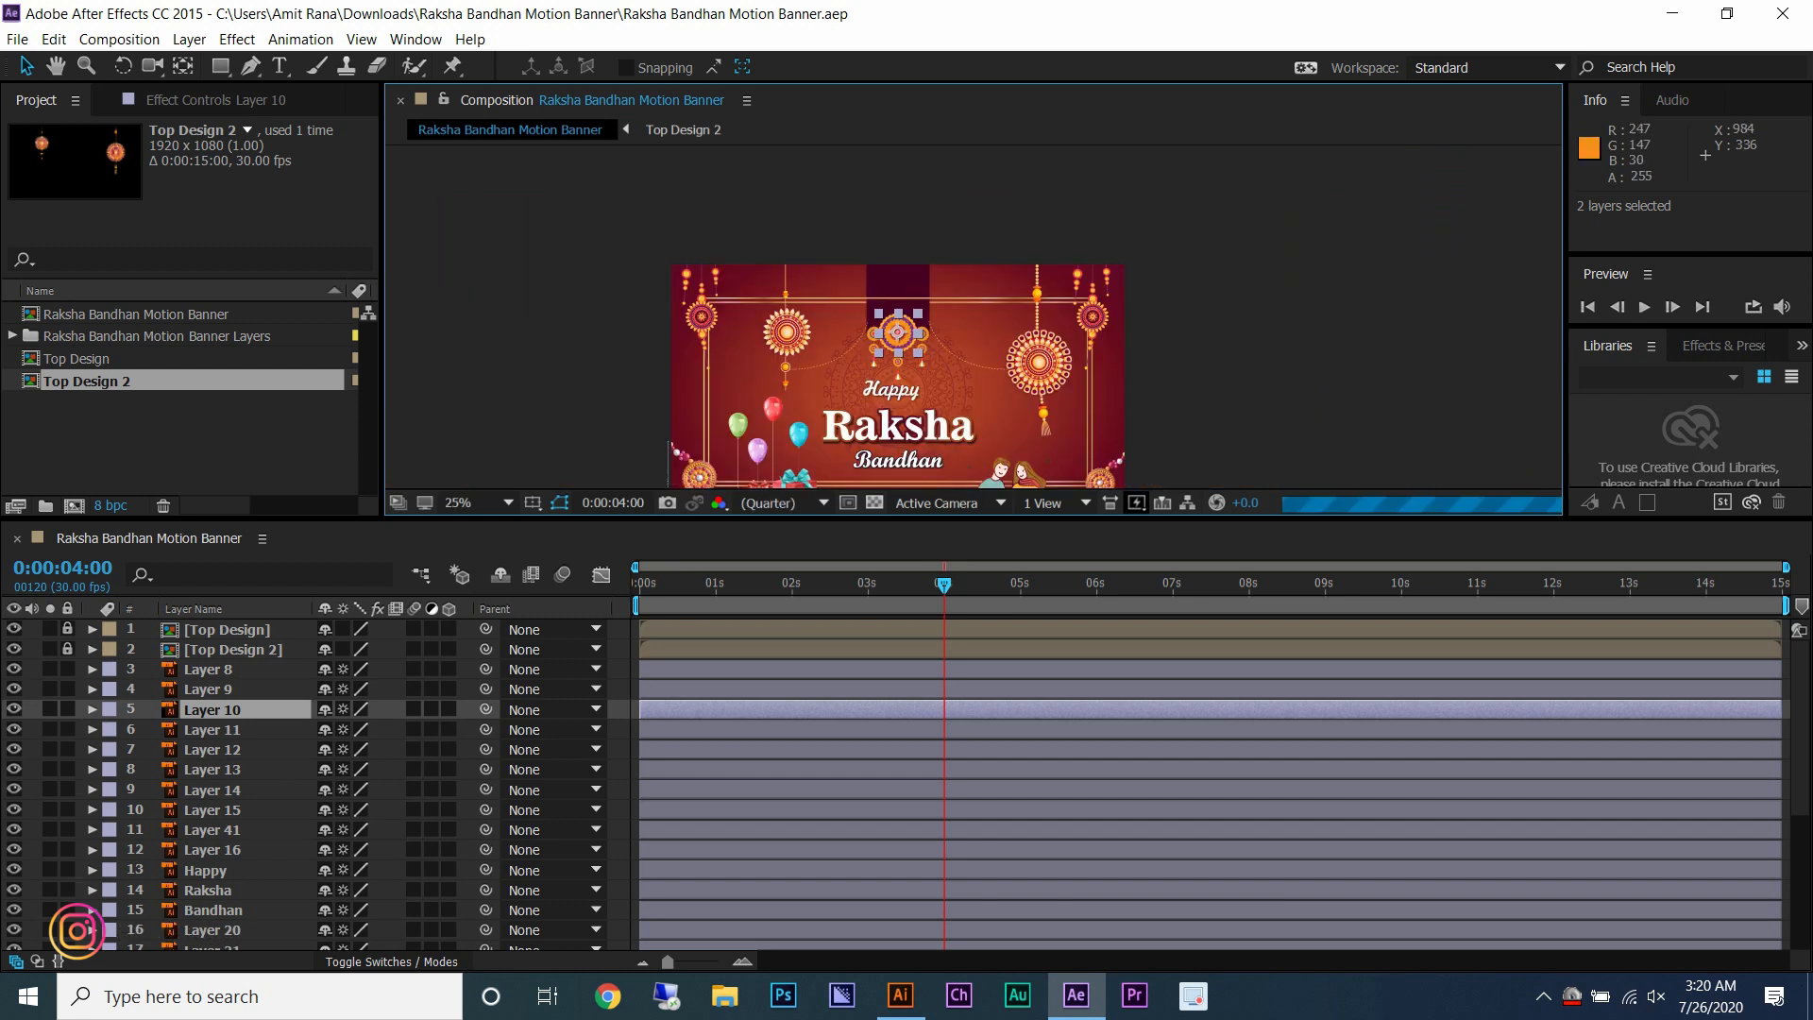
- Select the pieces of the central ornament's left strand: its two small mandalas and the tassel
{"action": "scroll", "coordinate": [918, 380], "scroll_direction": "up", "scroll_amount": 2}
{"action": "left_click", "coordinate": [786, 305]}
{"action": "left_click", "coordinate": [792, 357], "text": "shift"}
{"action": "scroll", "coordinate": [799, 342], "scroll_direction": "up", "scroll_amount": 2}
{"action": "scroll", "coordinate": [974, 317], "scroll_direction": "down", "scroll_amount": 1}
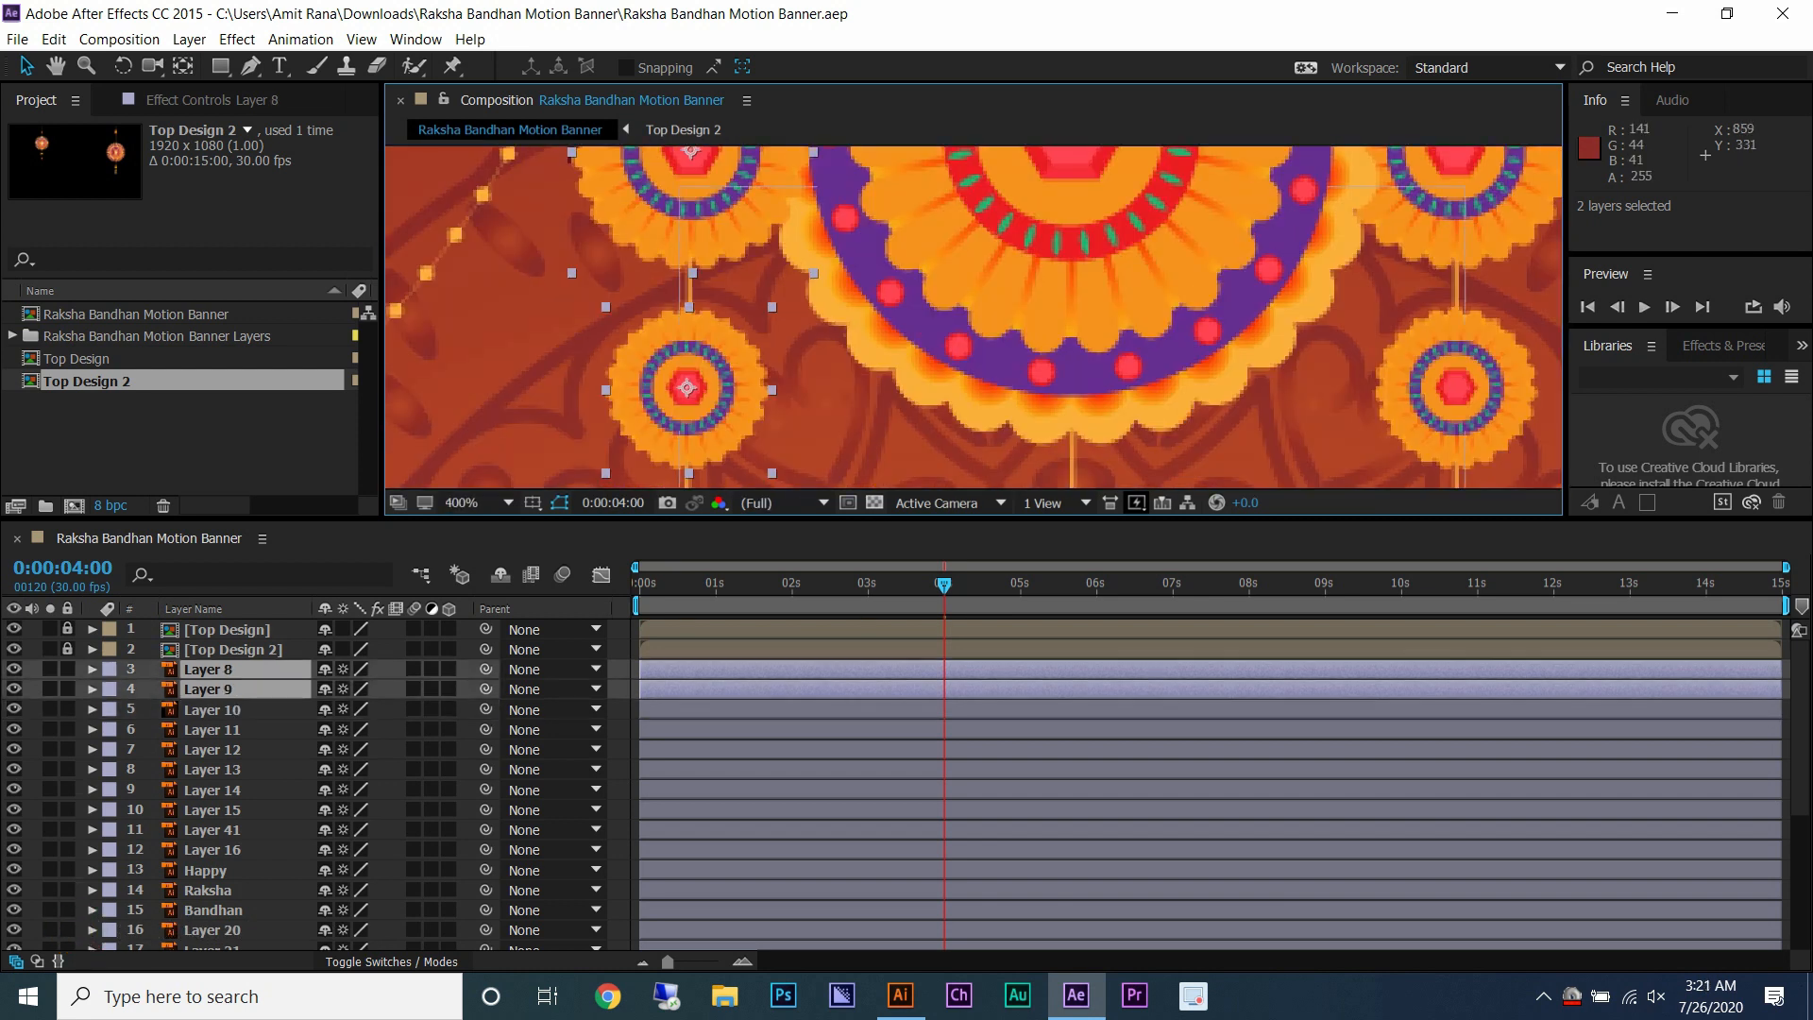
{"action": "scroll", "coordinate": [975, 318], "scroll_direction": "down", "scroll_amount": 2}
{"action": "left_click", "coordinate": [727, 402], "text": "shift"}
- Extend the selection to the ornament's centre and right pieces, covering Layers 8 through 16 and Layer 41
{"action": "left_click", "coordinate": [916, 331], "text": "shift"}
{"action": "left_click", "coordinate": [916, 331], "text": "shift"}
{"action": "left_click", "coordinate": [925, 278], "text": "shift"}
{"action": "left_click", "coordinate": [916, 331], "text": "shift"}
{"action": "left_click", "coordinate": [916, 368], "text": "shift"}
{"action": "left_click", "coordinate": [918, 401], "text": "shift"}
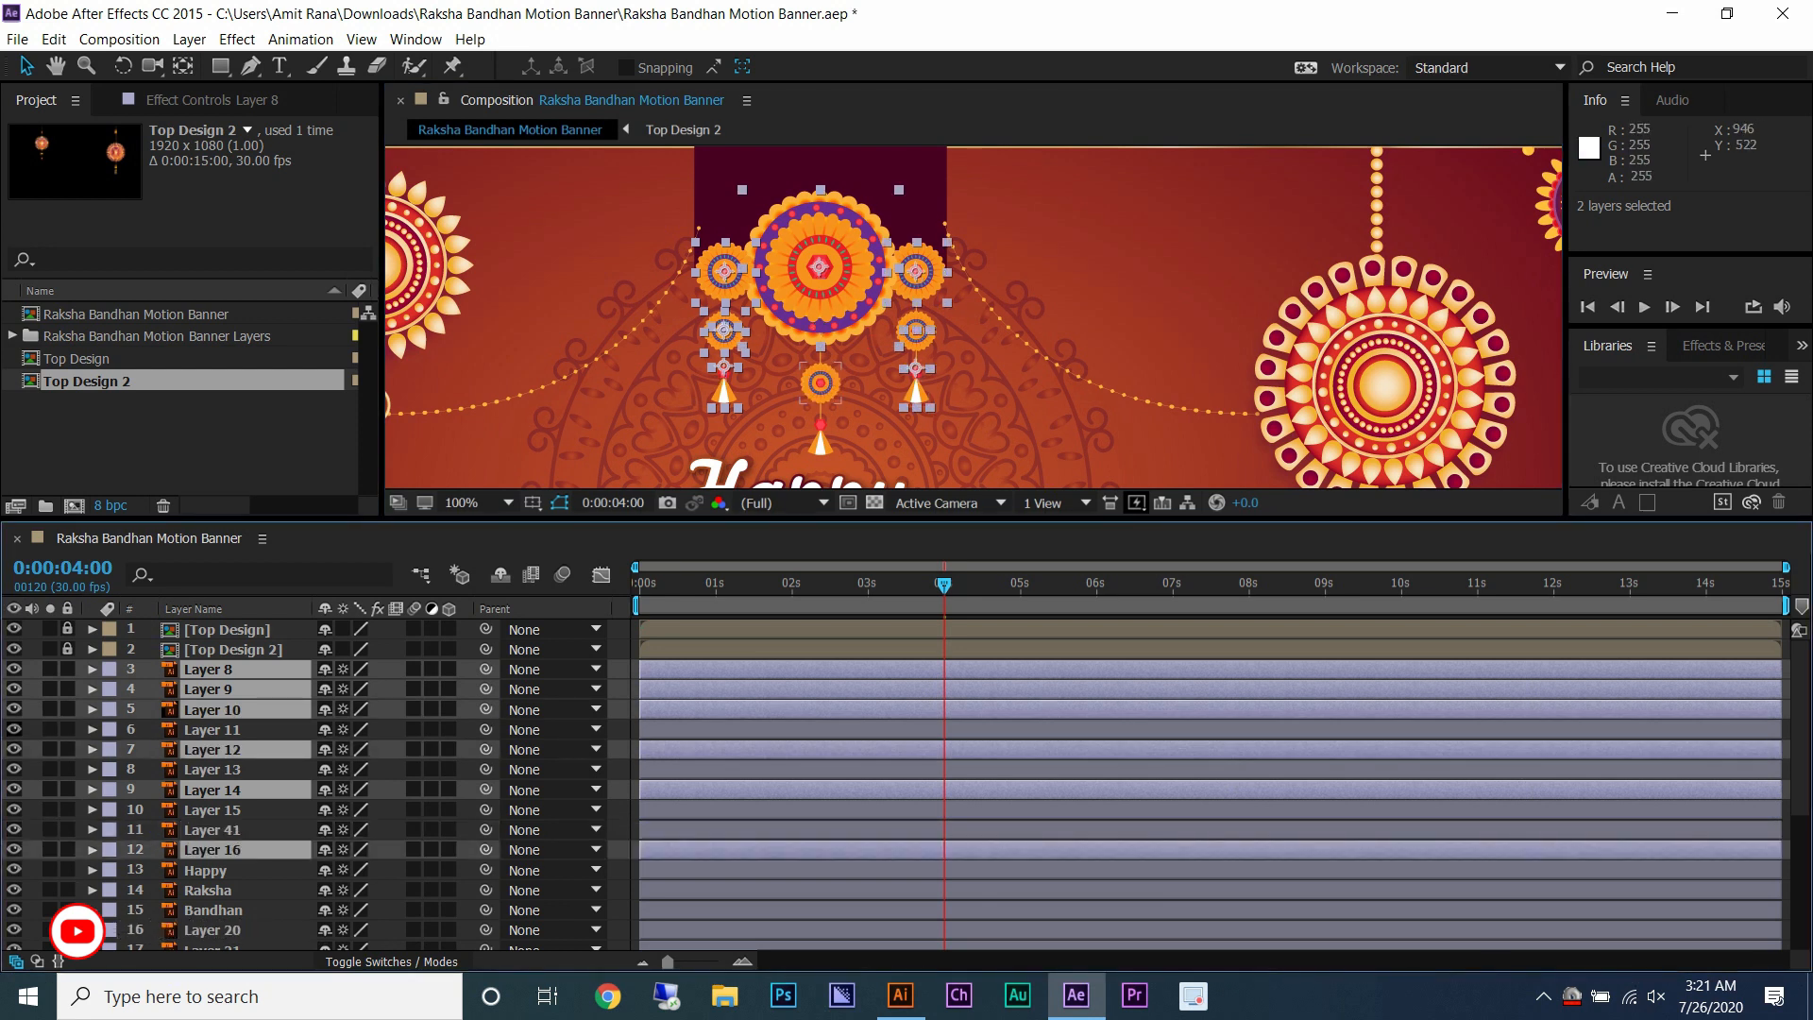
{"action": "left_click", "coordinate": [820, 425], "text": "shift"}
{"action": "left_click", "coordinate": [821, 383], "text": "shift"}
{"action": "left_click", "coordinate": [13, 768]}
{"action": "left_click", "coordinate": [915, 330], "text": "shift"}
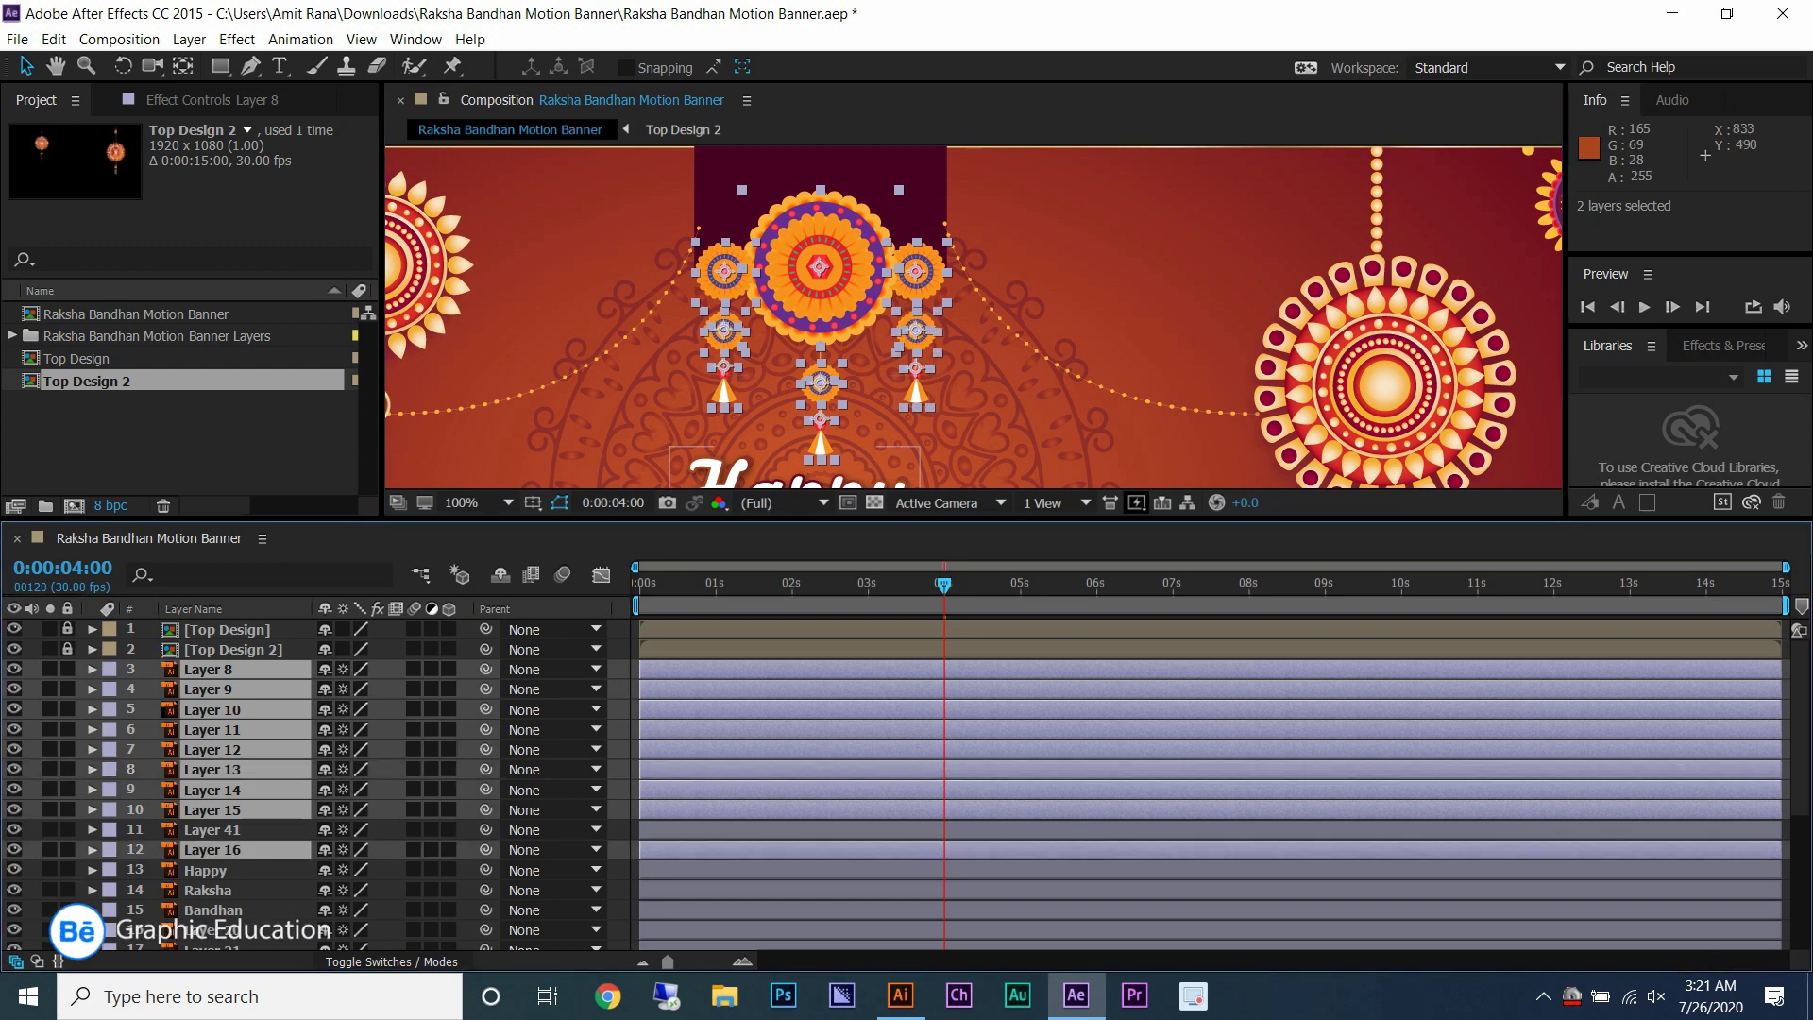
{"action": "scroll", "coordinate": [719, 291], "scroll_direction": "up", "scroll_amount": 4}
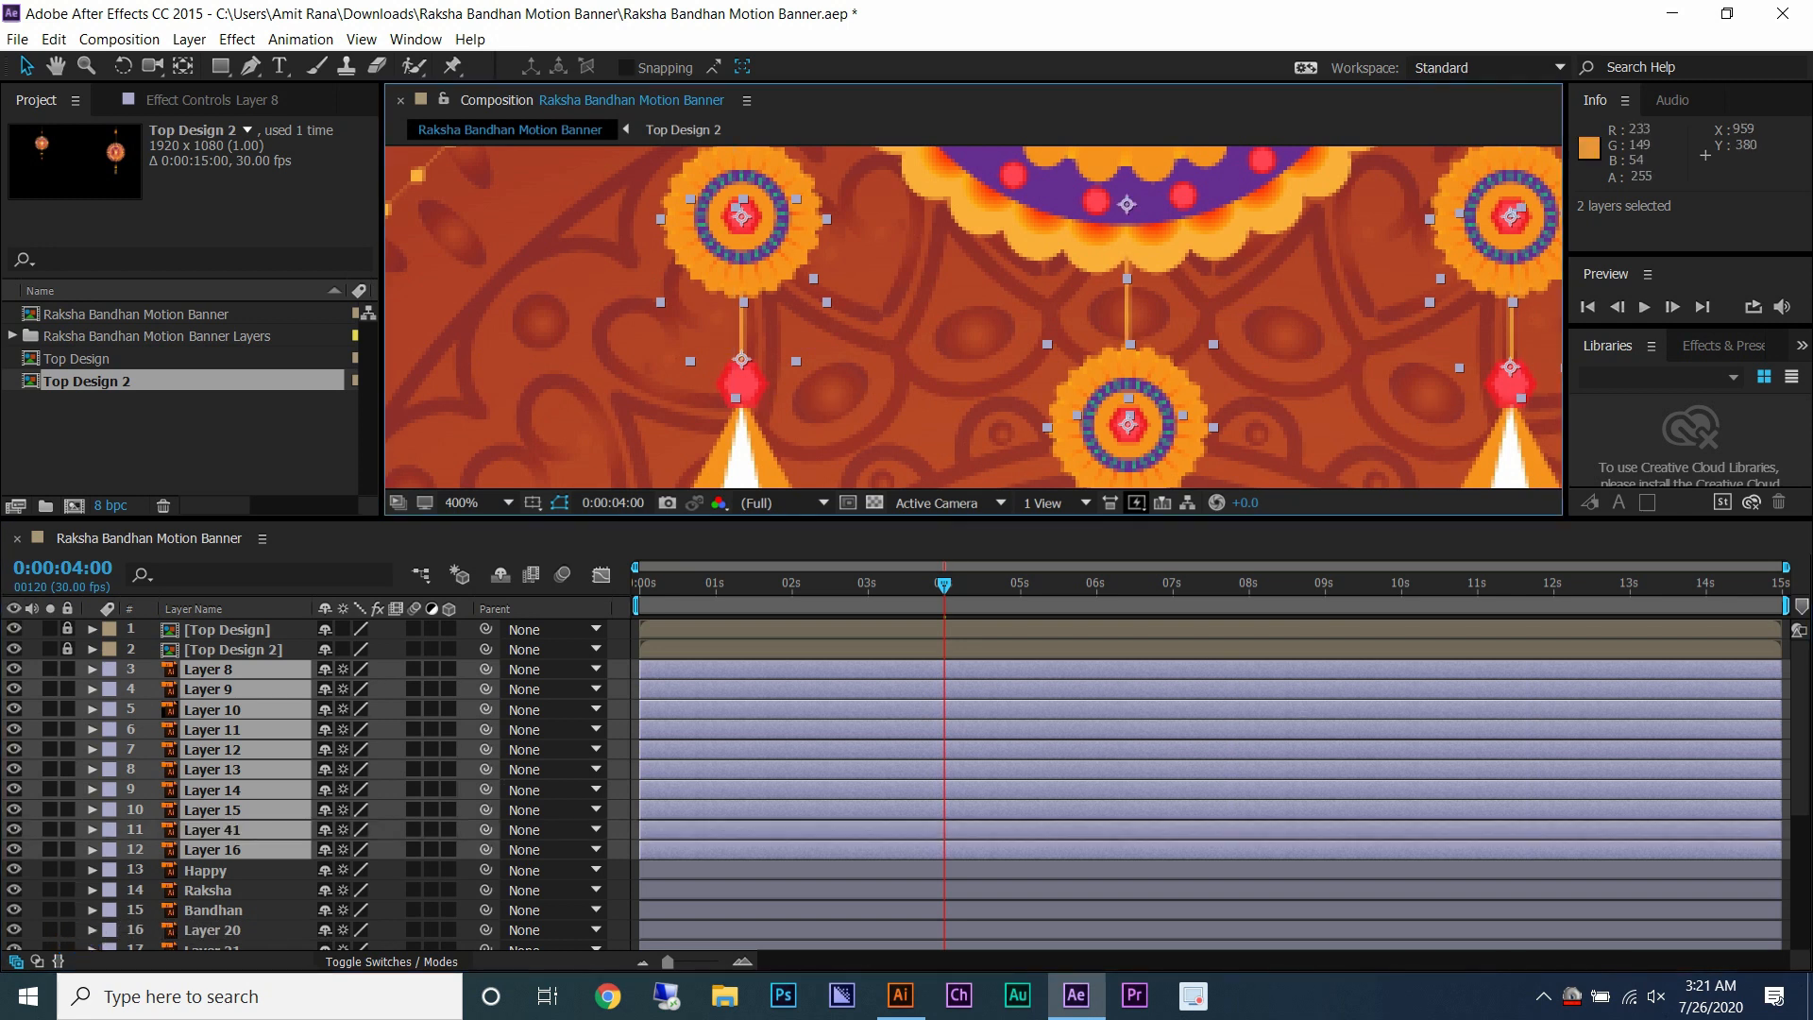
- Pre-compose the ten selected ornament layers into a new composition named Center, moving all attributes into it
{"action": "scroll", "coordinate": [1043, 363], "scroll_direction": "down", "scroll_amount": 2}
{"action": "right_click", "coordinate": [231, 668]}
{"action": "left_click", "coordinate": [274, 787]}
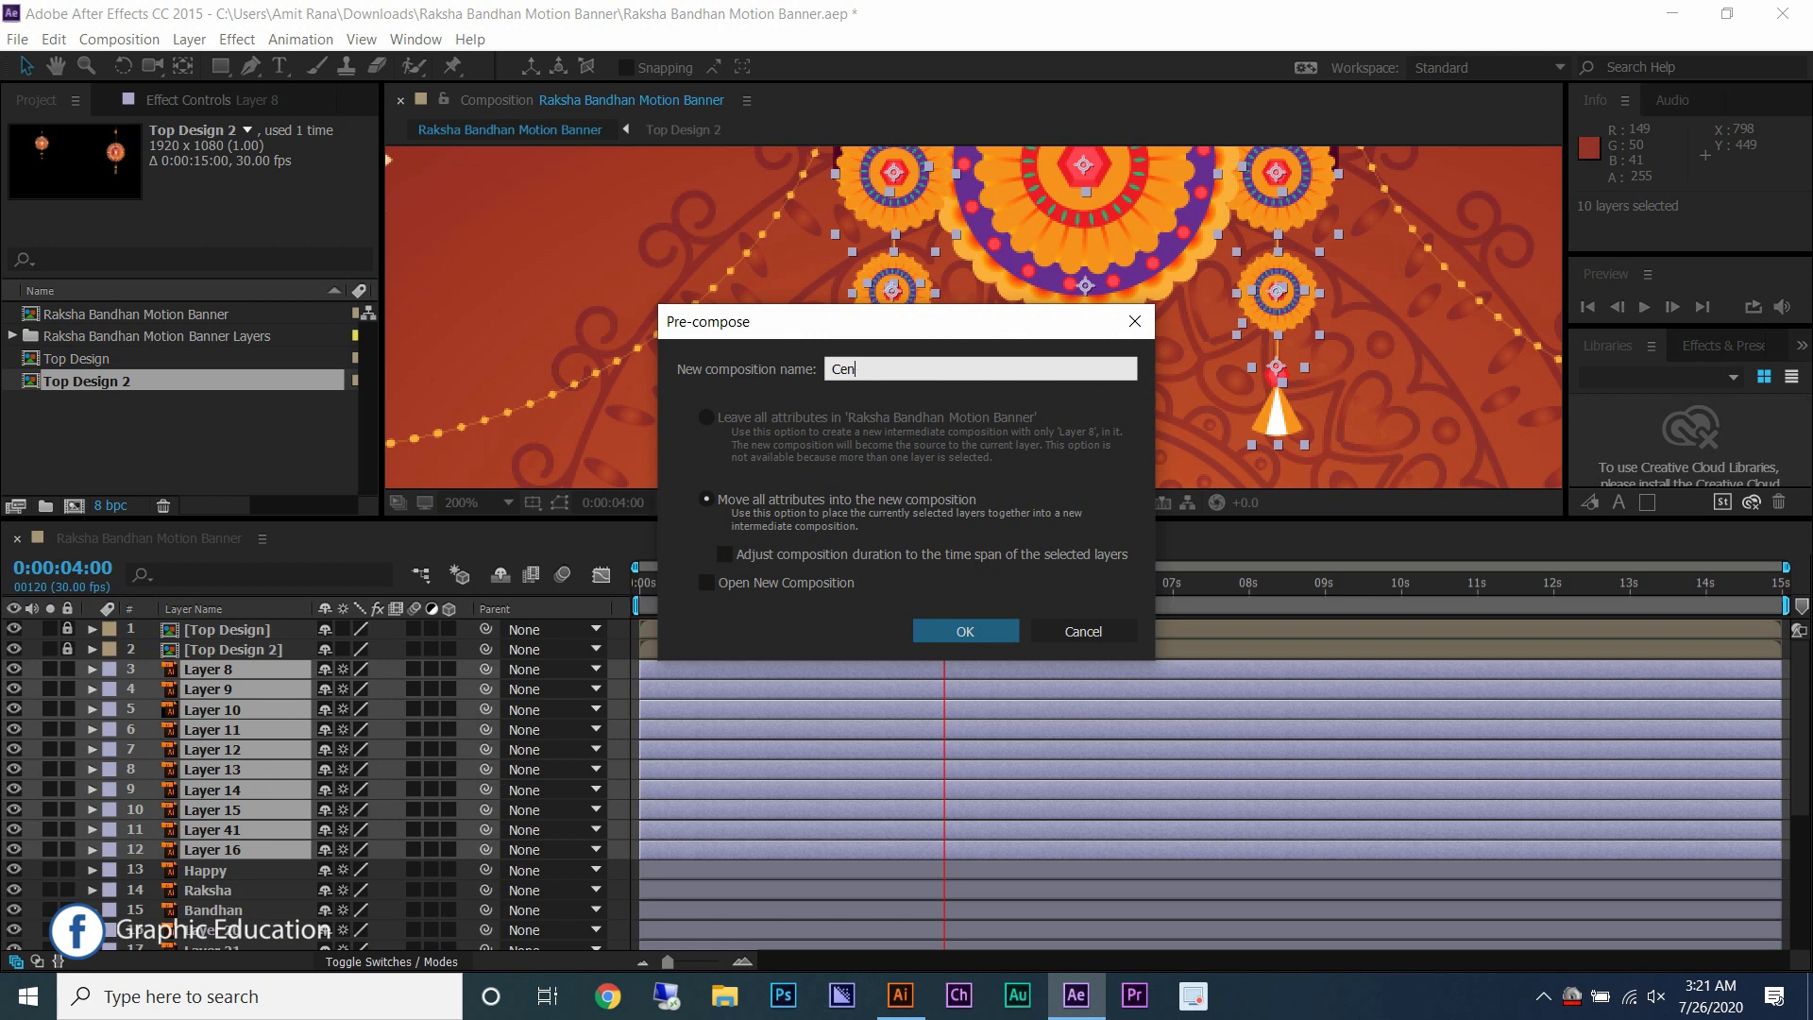
{"action": "key", "text": "Return"}
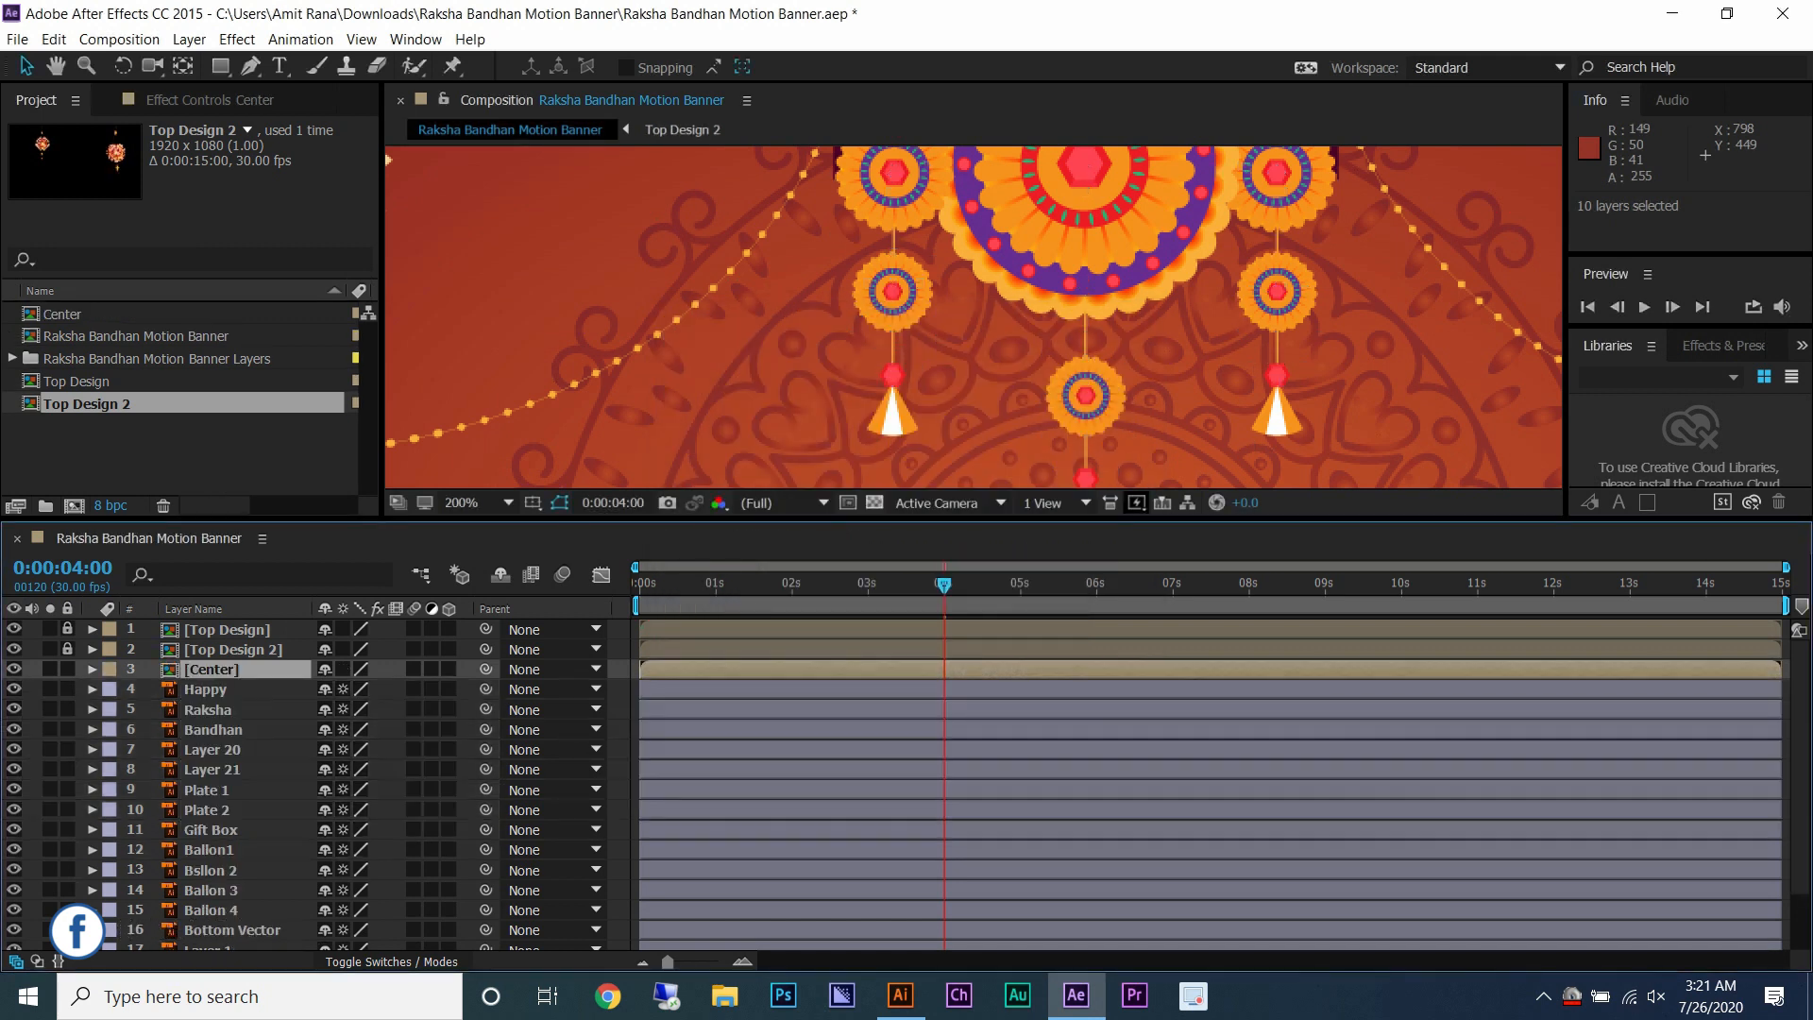
- Open the Center composition, enlarge the composition viewer, and save the project
{"action": "double_click", "coordinate": [212, 669]}
{"action": "scroll", "coordinate": [1025, 238], "scroll_direction": "up", "scroll_amount": 4}
{"action": "left_click_drag", "start_coordinate": [973, 518], "coordinate": [973, 610]}
{"action": "key", "text": "ctrl+s"}
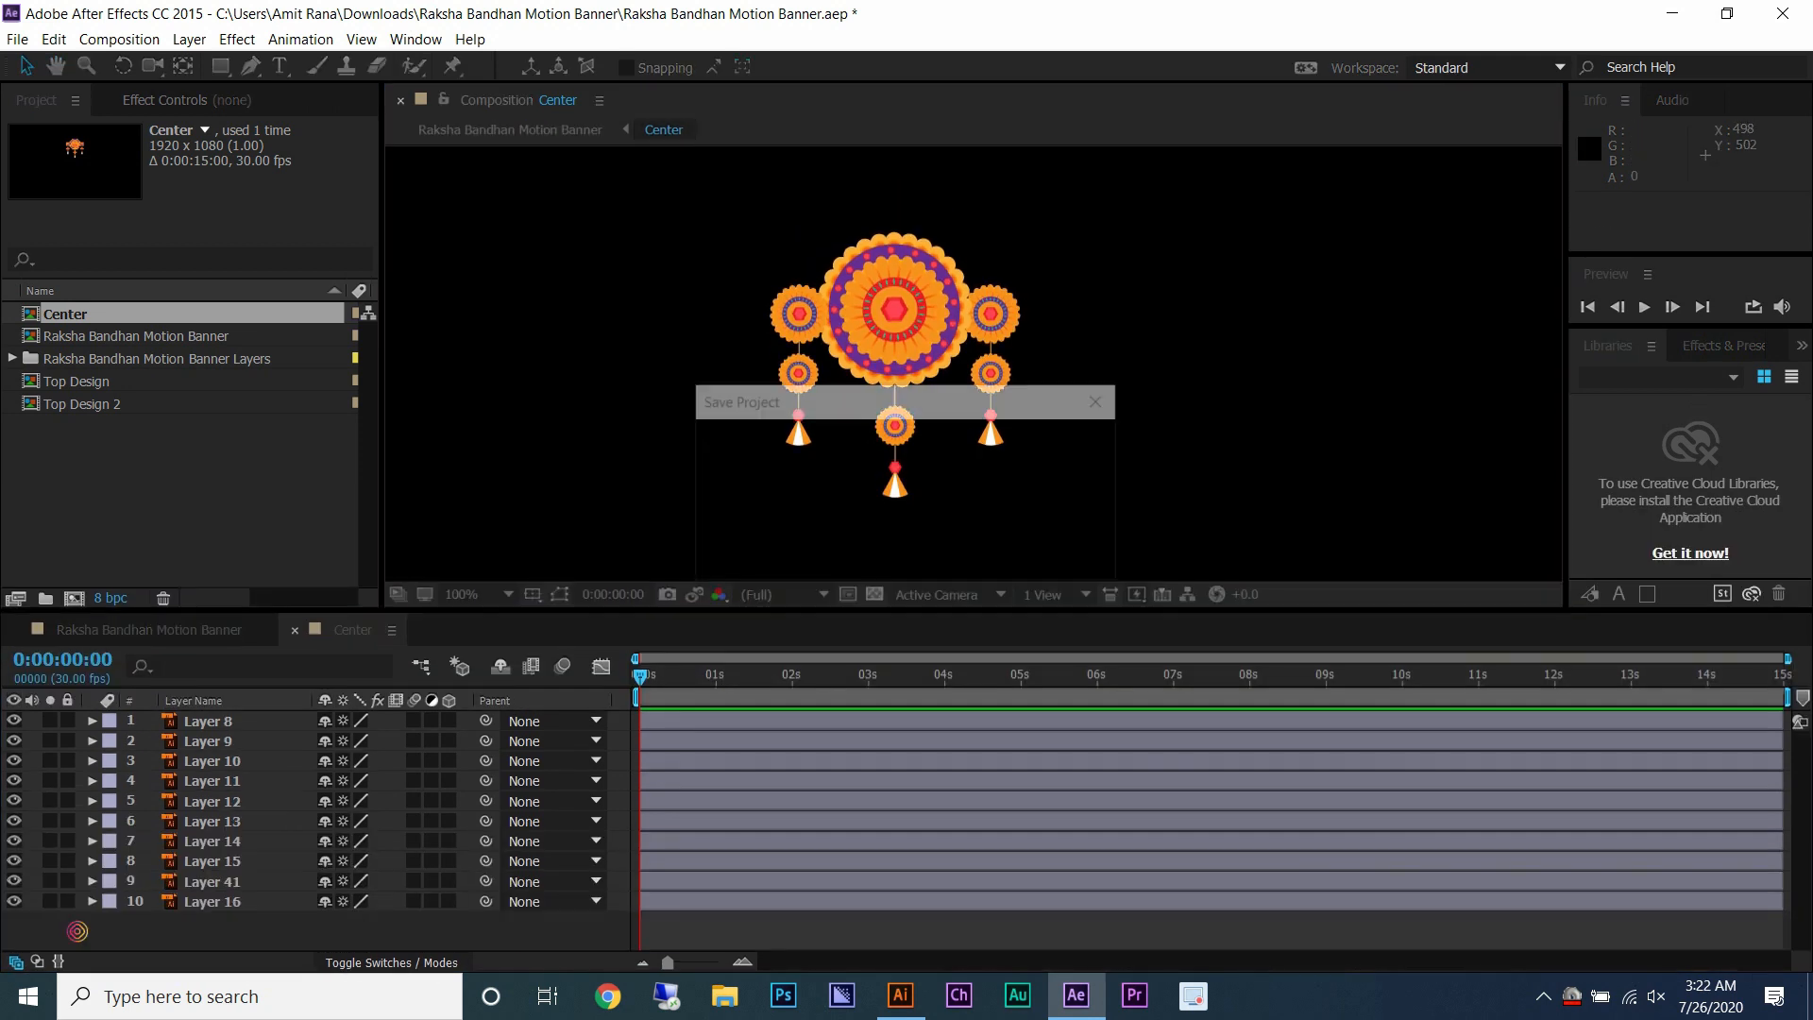
- Add eased Rotation keyframes at 0:00:00:00 to the six mandala layers, Layers 8 through 13
{"action": "key", "text": "ctrl+a"}
{"action": "key", "text": "r"}
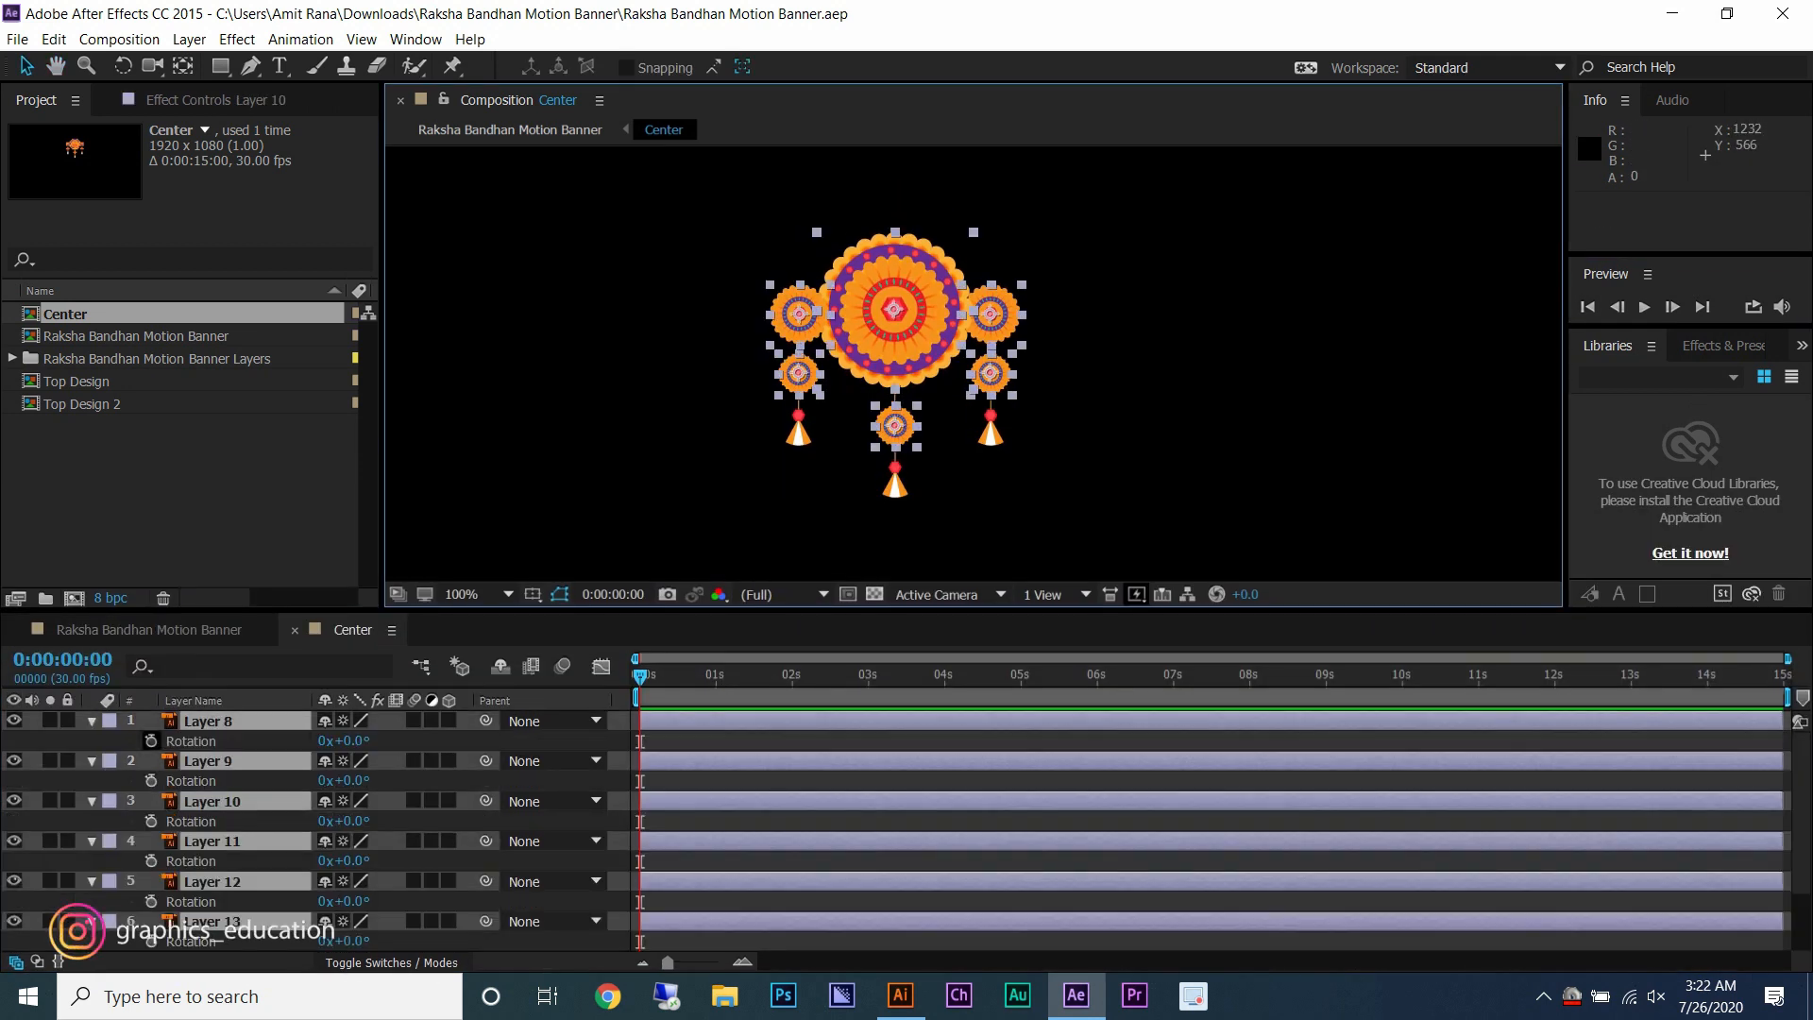
{"action": "key", "text": "alt+shift+r"}
{"action": "right_click", "coordinate": [640, 740]}
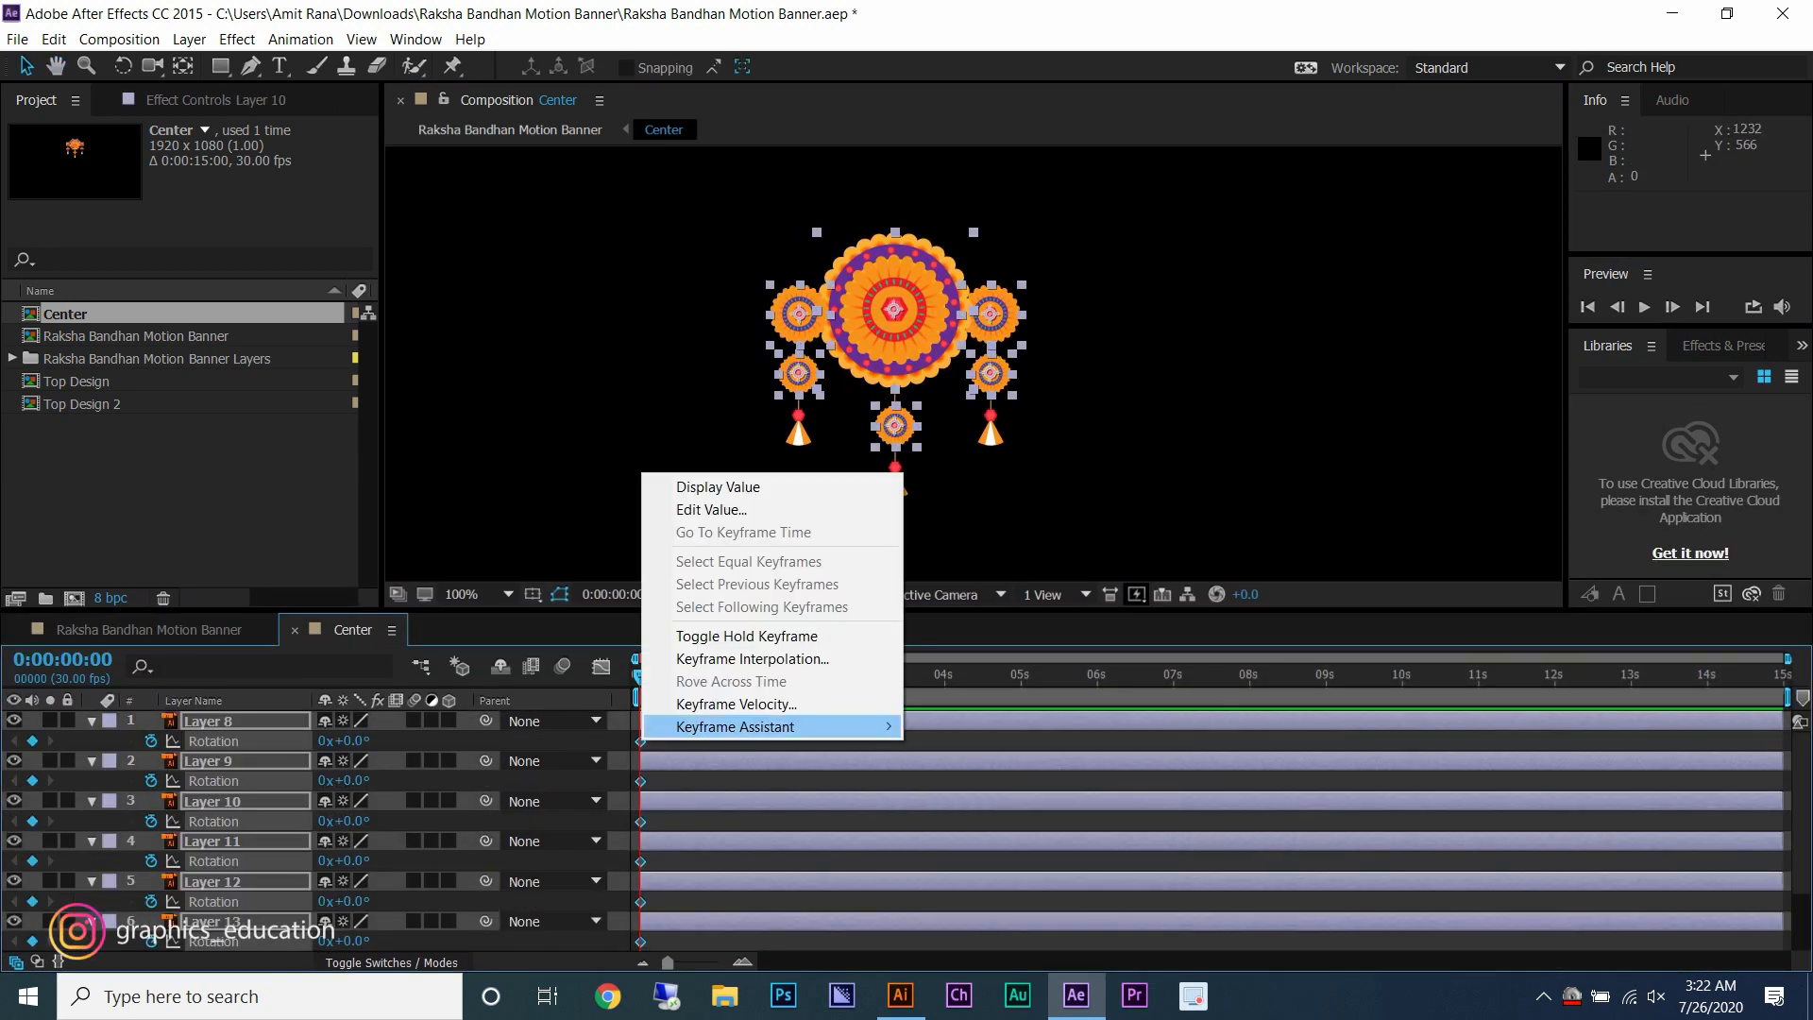
{"action": "left_click", "coordinate": [944, 771]}
- Set the rotation of the selected mandala layers to 300° at the last frame, 0:00:14:29
{"action": "left_click", "coordinate": [1703, 307]}
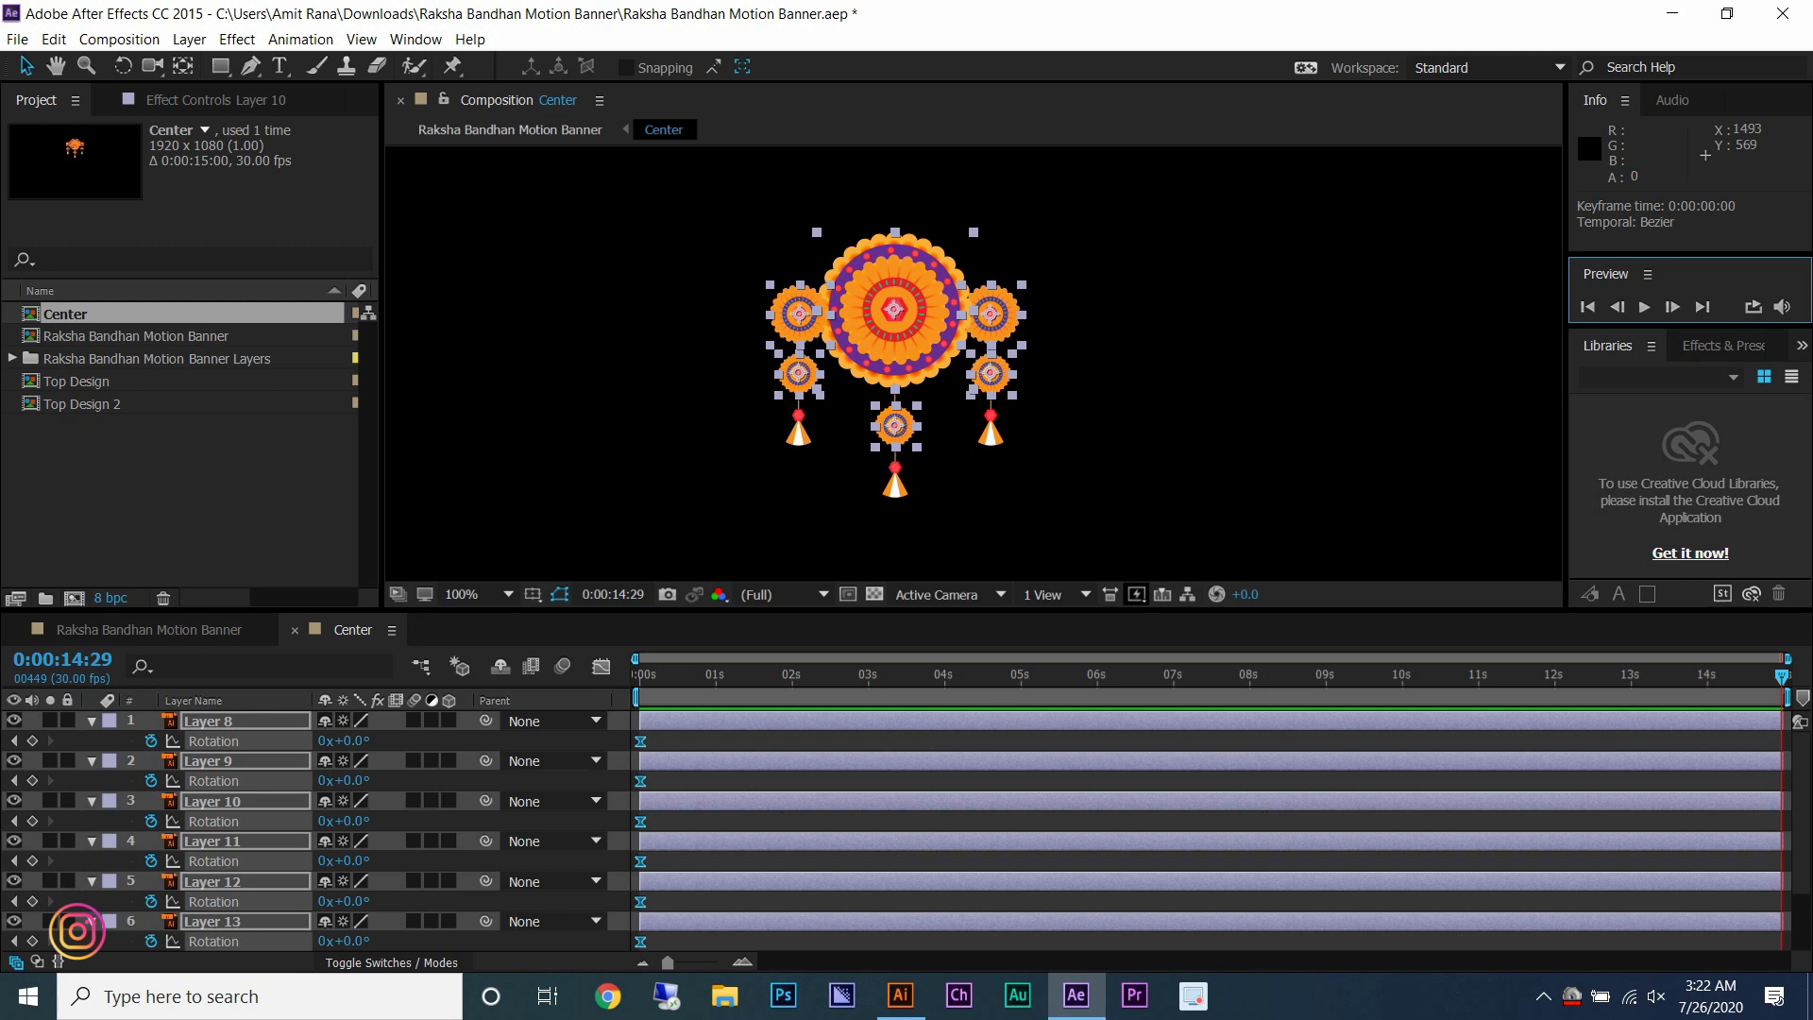
{"action": "left_click", "coordinate": [344, 821]}
{"action": "type", "text": "300"}
{"action": "key", "text": "Return"}
- Change the end rotation of Layer 8 to 180° and of Layer 9 to 250°
{"action": "left_click", "coordinate": [208, 720]}
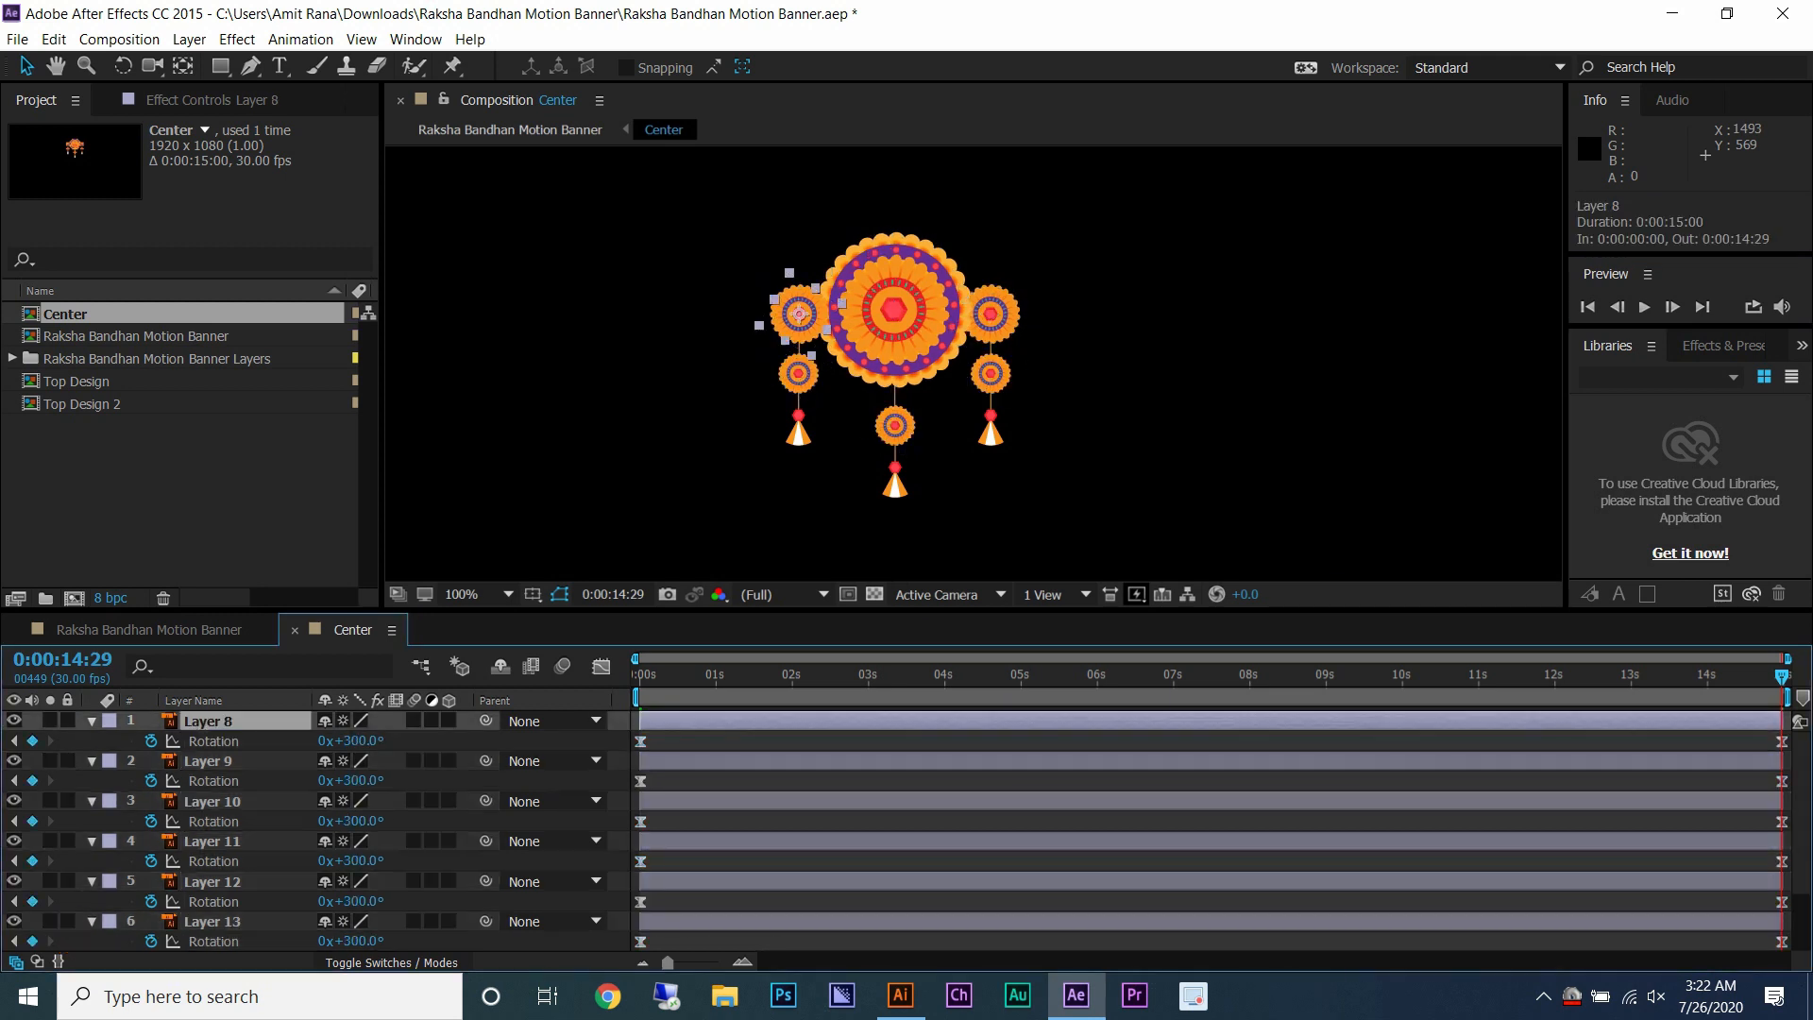
{"action": "type", "text": "180"}
{"action": "key", "text": "Return"}
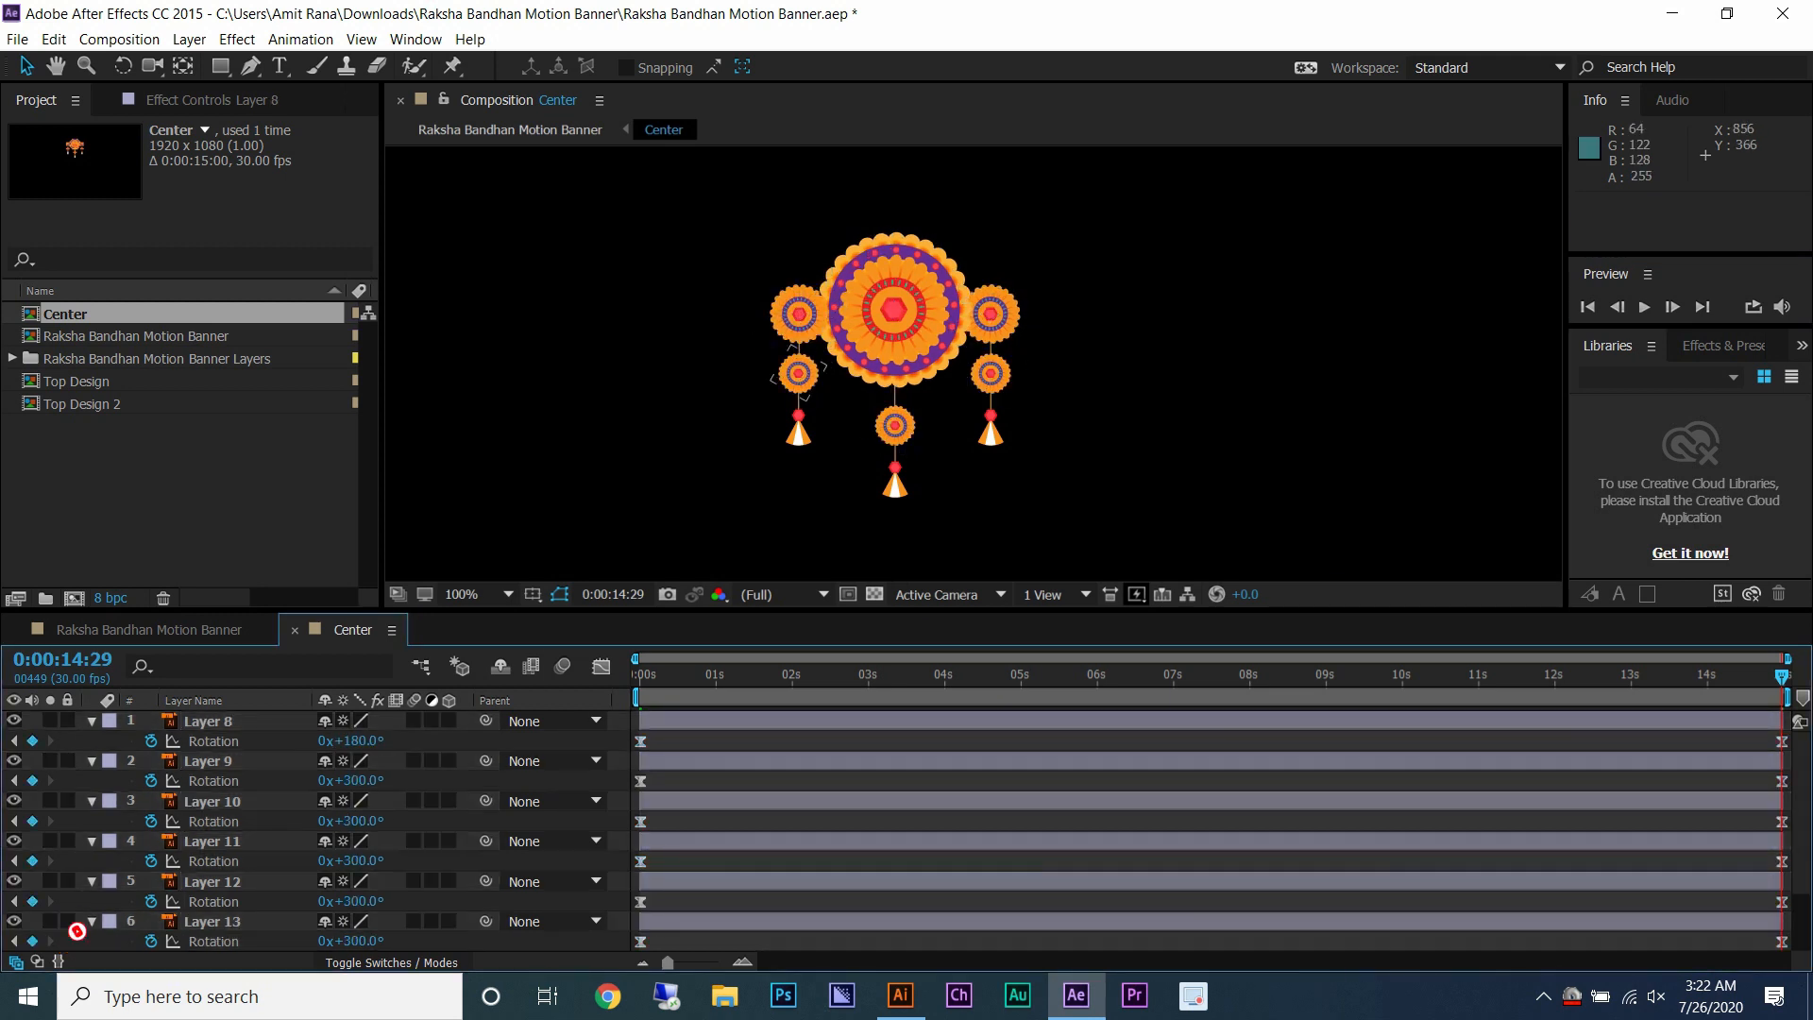
{"action": "left_click", "coordinate": [208, 760]}
{"action": "left_click", "coordinate": [344, 780]}
{"action": "type", "text": "250"}
{"action": "key", "text": "Return"}
- Set the end rotation of Layers 11 and 13 to 250°, Layer 12 to 180° and Layer 8 to 200°, collapsing all layer properties
{"action": "left_click", "coordinate": [208, 801]}
{"action": "left_click", "coordinate": [207, 840]}
{"action": "left_click", "coordinate": [344, 860]}
{"action": "type", "text": "250"}
{"action": "key", "text": "Return"}
{"action": "left_click", "coordinate": [208, 881]}
{"action": "type", "text": "180"}
{"action": "key", "text": "Return"}
{"action": "type", "text": "250"}
{"action": "key", "text": "Return"}
{"action": "left_click_drag", "start_coordinate": [344, 740], "coordinate": [362, 741]}
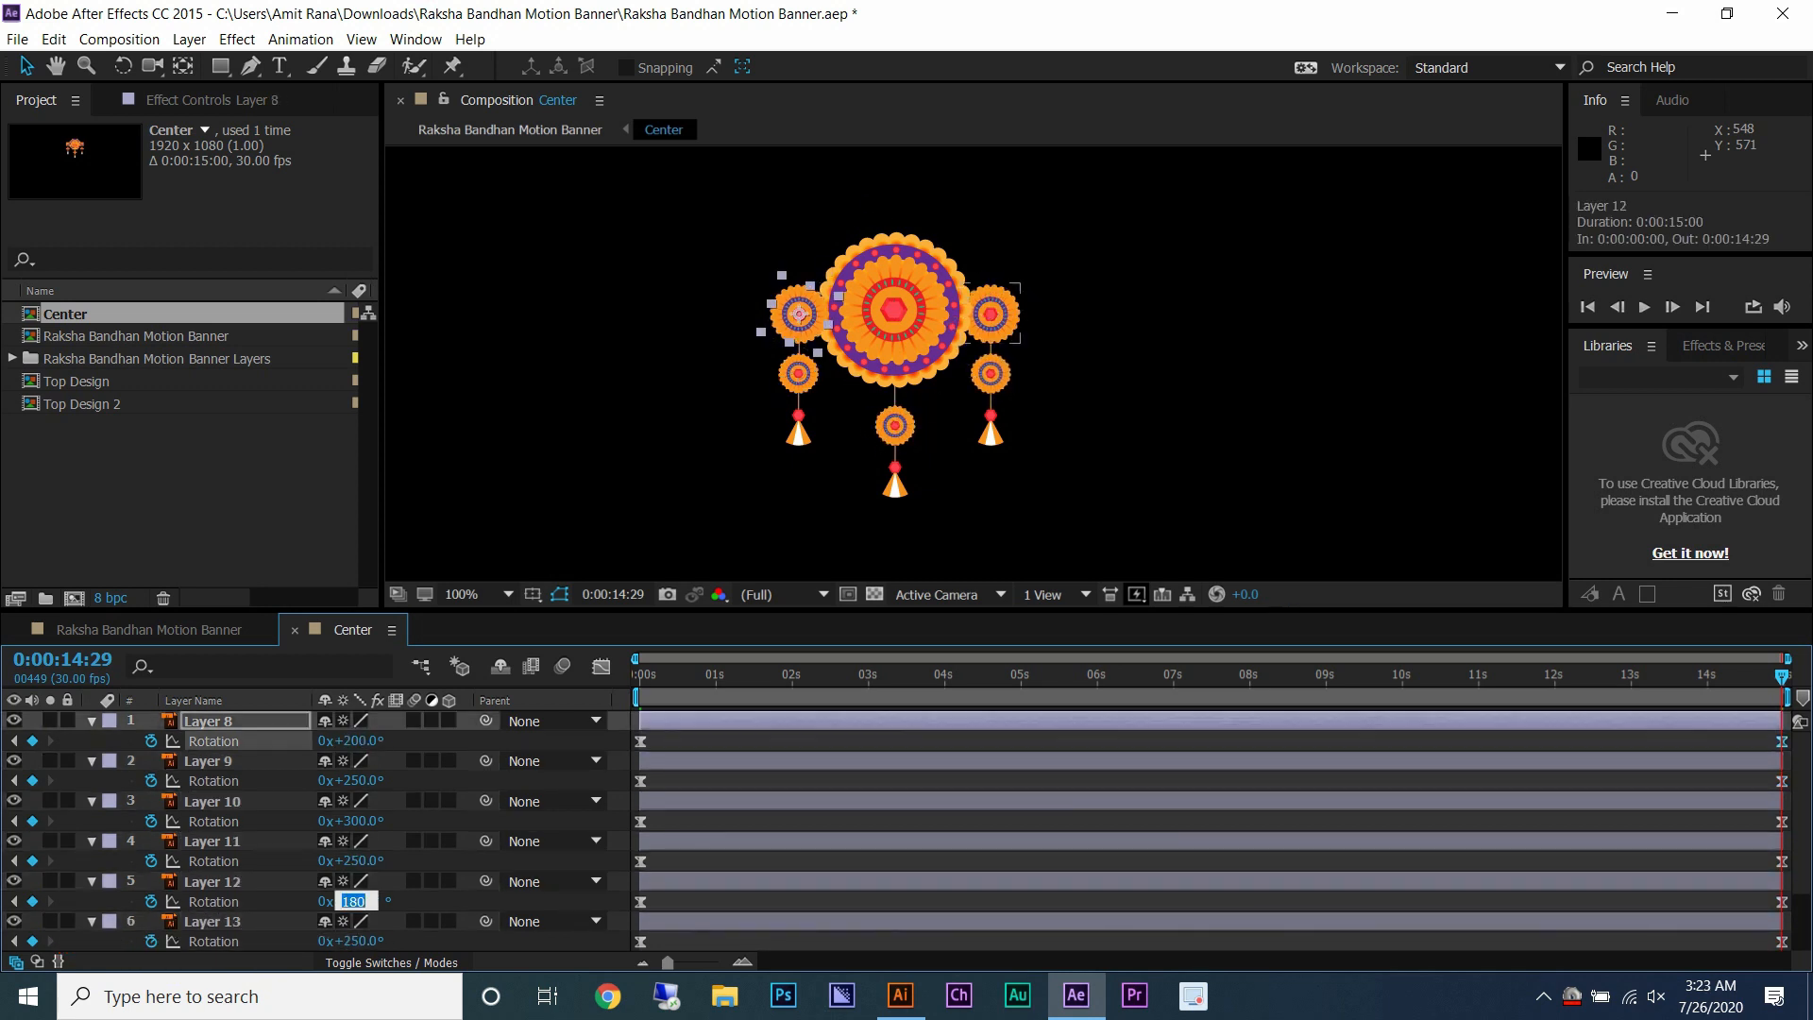
{"action": "key", "text": "ctrl+a"}
{"action": "key", "text": "u"}
{"action": "left_click_drag", "start_coordinate": [142, 836], "coordinate": [78, 931]}
{"action": "key", "text": "KP_9"}
{"action": "key", "text": "F2"}
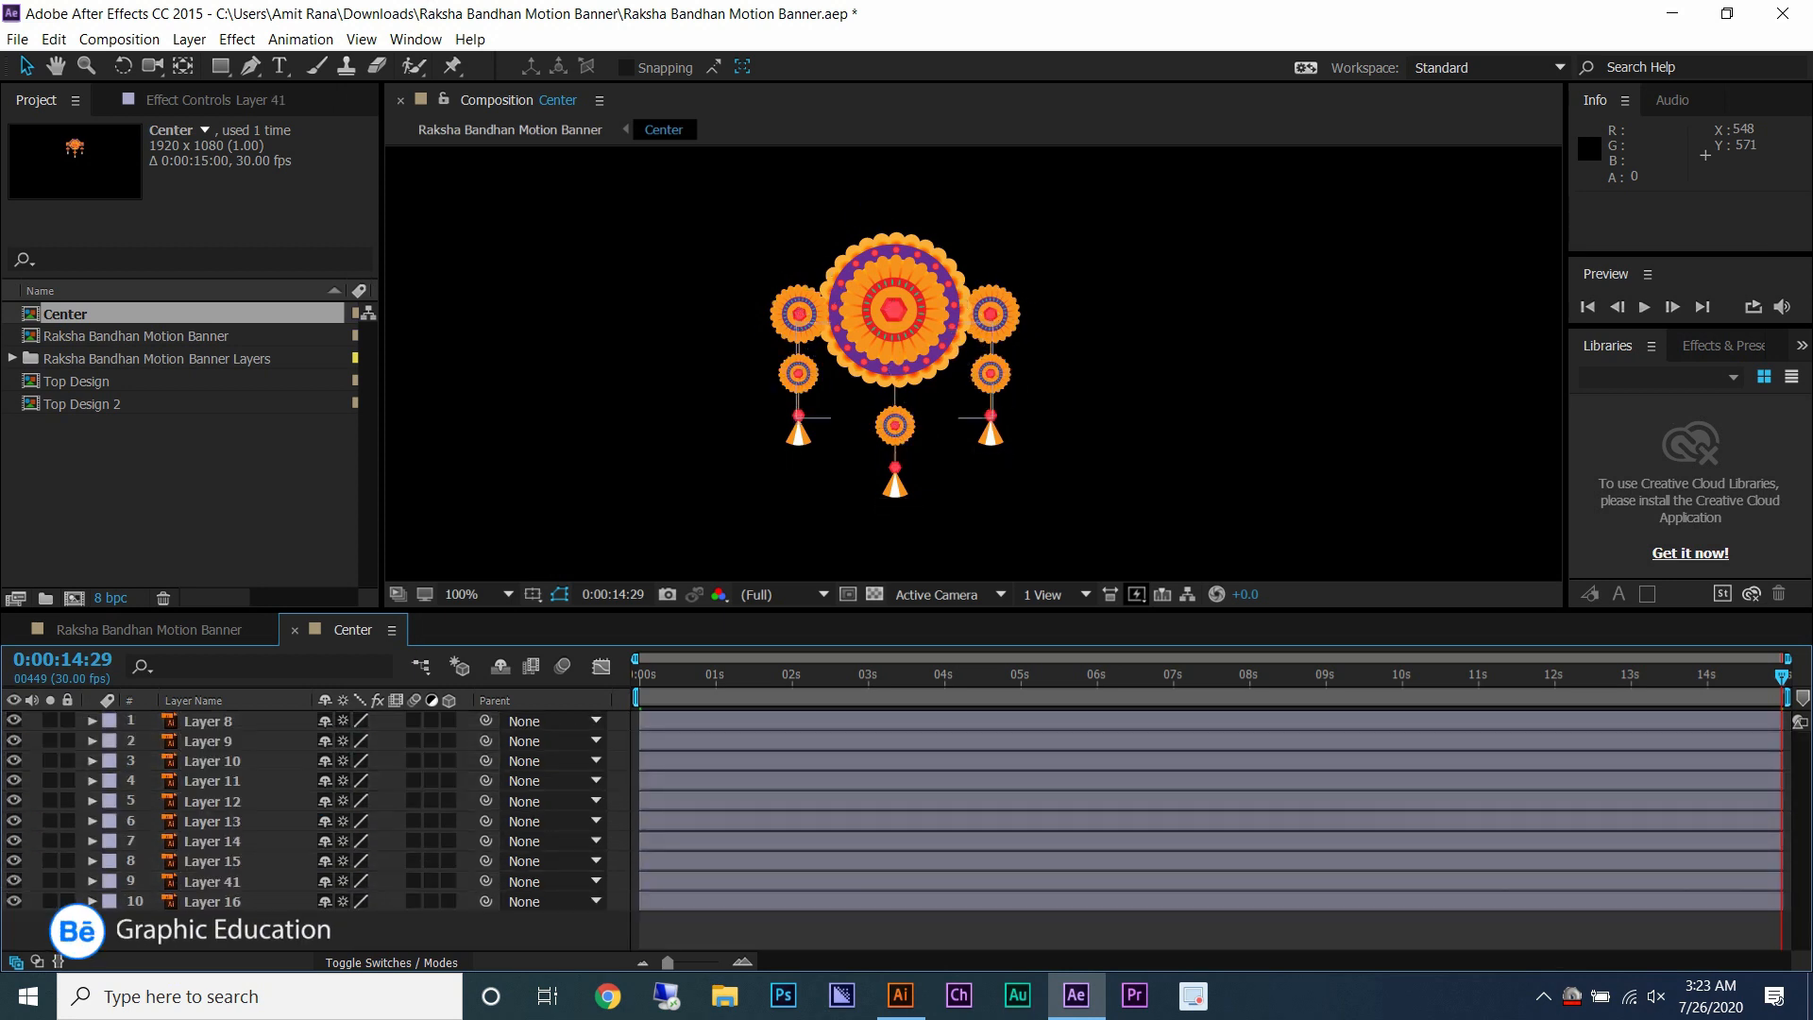
- Move the anchor points of the three tassels up to the centres of the small mandalas they hang from
{"action": "key", "text": "y"}
{"action": "scroll", "coordinate": [858, 431], "scroll_direction": "up", "scroll_amount": 4}
{"action": "left_click", "coordinate": [526, 344]}
{"action": "left_click_drag", "start_coordinate": [620, 347], "coordinate": [618, 189]}
{"action": "left_click_drag", "start_coordinate": [912, 421], "coordinate": [722, 485]}
{"action": "left_click", "coordinate": [1198, 421]}
{"action": "scroll", "coordinate": [1159, 365], "scroll_direction": "down", "scroll_amount": 2}
{"action": "key", "text": "v"}
{"action": "left_click", "coordinate": [1073, 451]}
{"action": "left_click", "coordinate": [978, 402]}
- Place Layer 16 above Layer 41 and give tassel Layers 14, 15 and 16 an eased Rotation keyframe of 10° at 0:00:00:00
{"action": "left_click_drag", "start_coordinate": [213, 901], "coordinate": [212, 874]}
{"action": "left_click", "coordinate": [213, 840]}
{"action": "left_click", "coordinate": [212, 881], "text": "shift"}
{"action": "key", "text": "Home"}
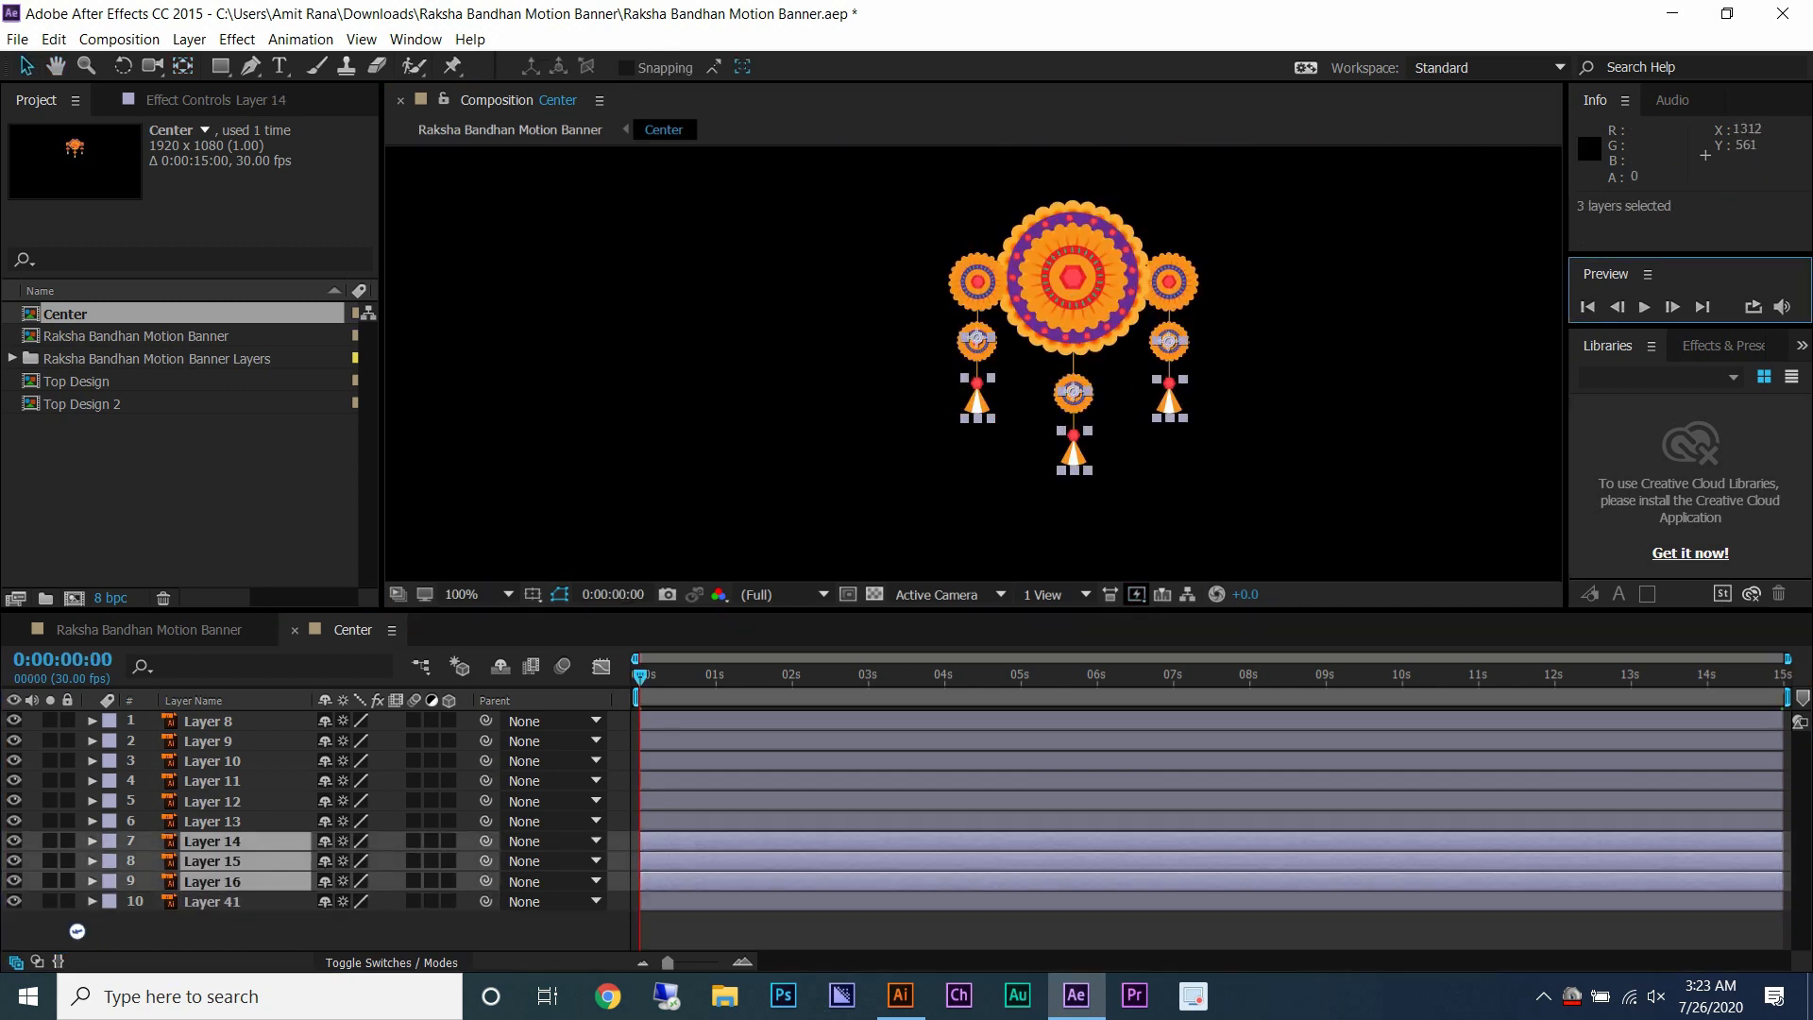
{"action": "key", "text": "alt+shift+r"}
{"action": "right_click", "coordinate": [640, 862]}
{"action": "left_click", "coordinate": [945, 708]}
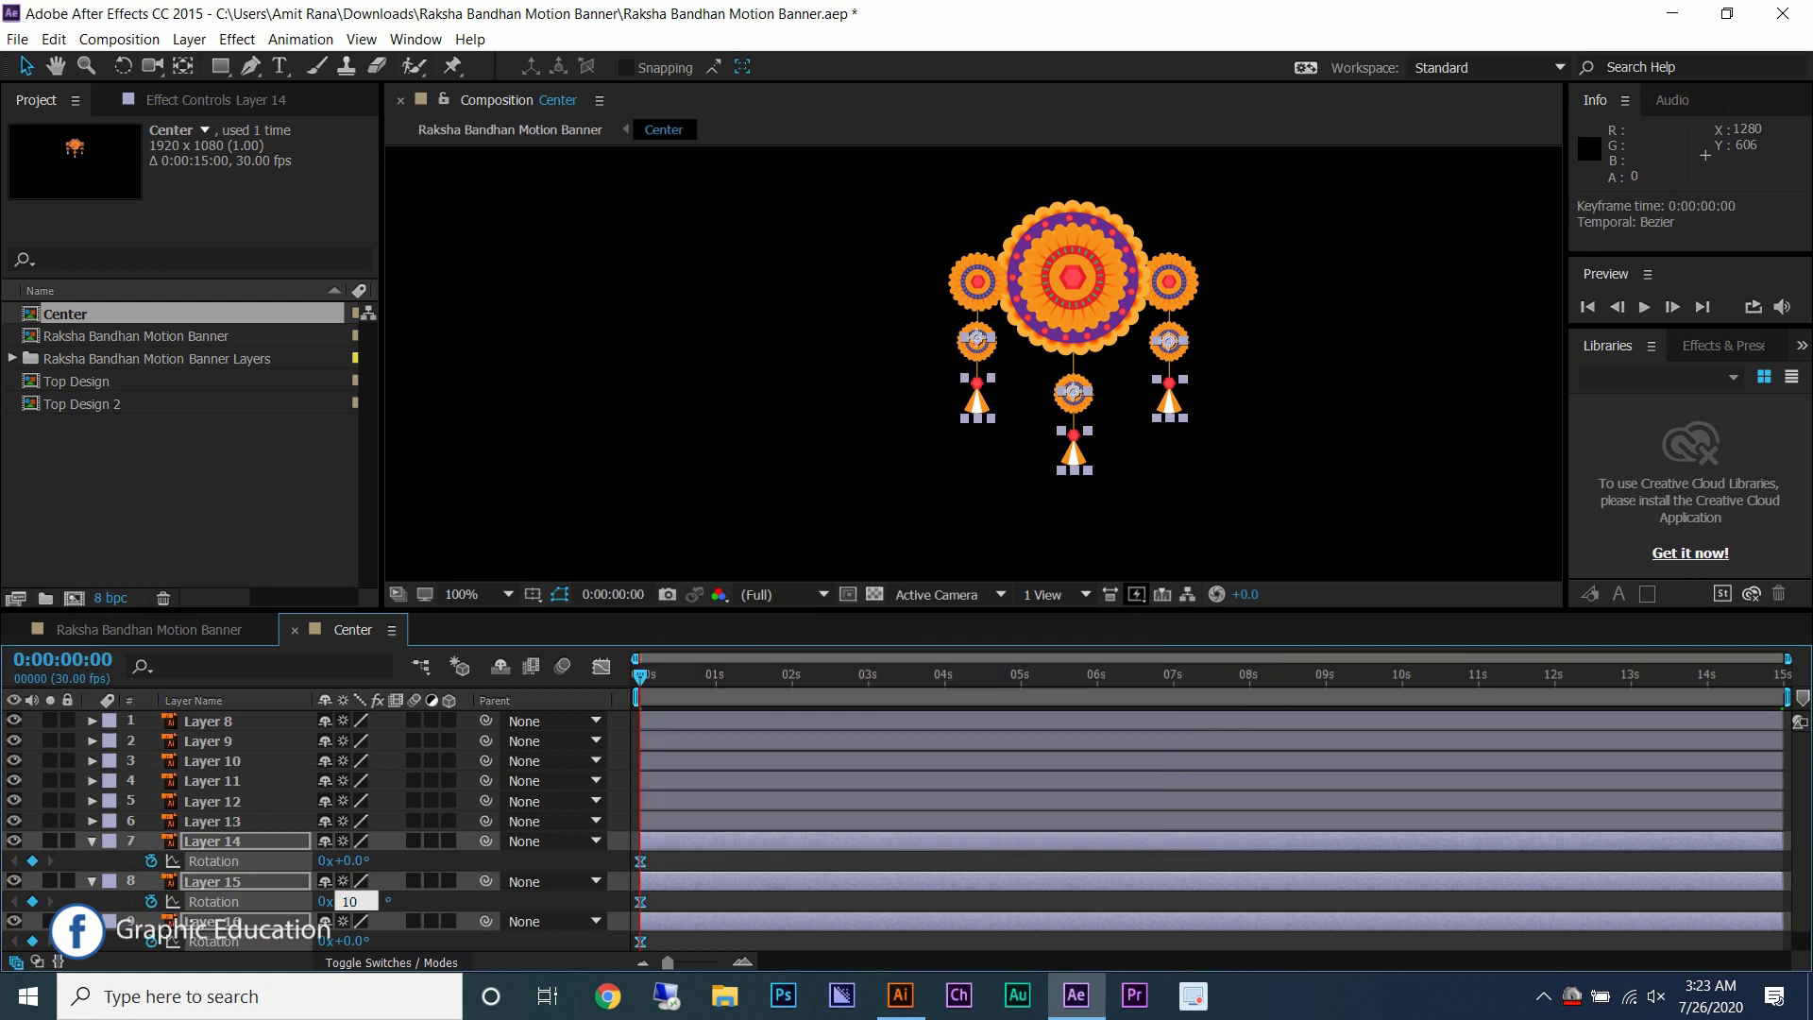
{"action": "type", "text": "10"}
{"action": "key", "text": "Return"}
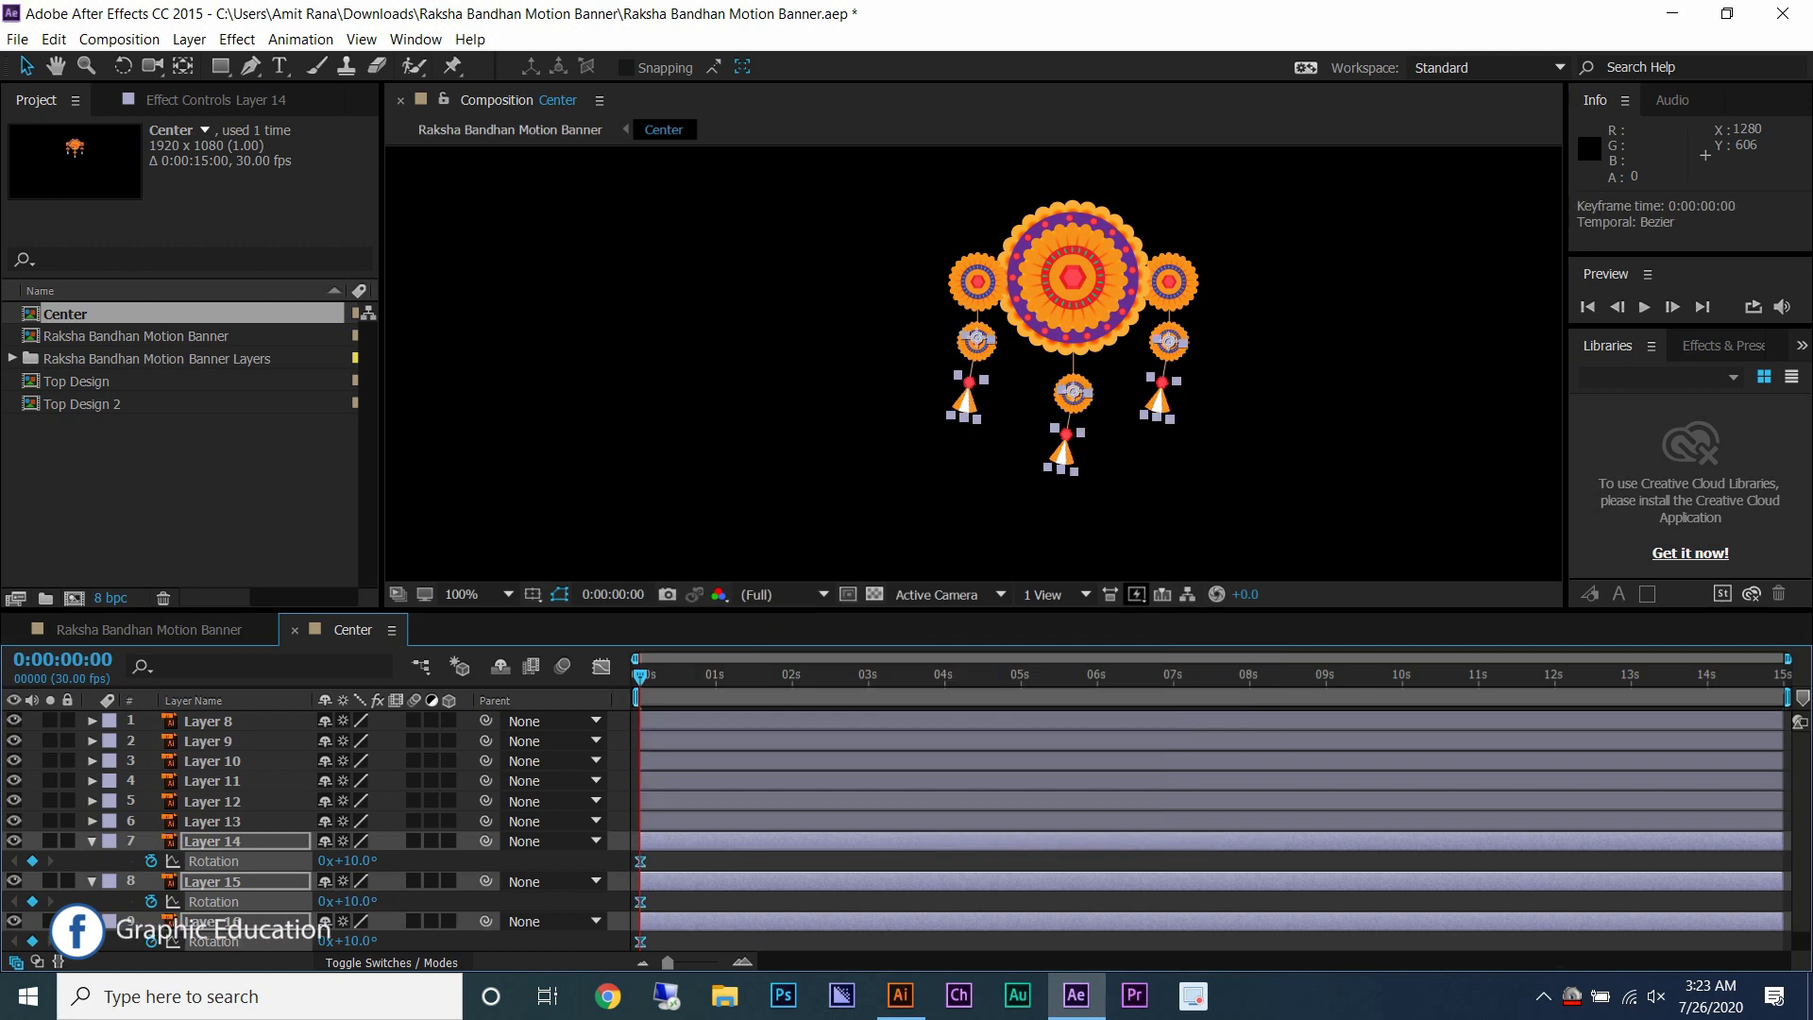
- Set the rotation of the three tassel layers to -10° at 0:00:02:00 and deselect them
{"action": "left_click", "coordinate": [791, 675]}
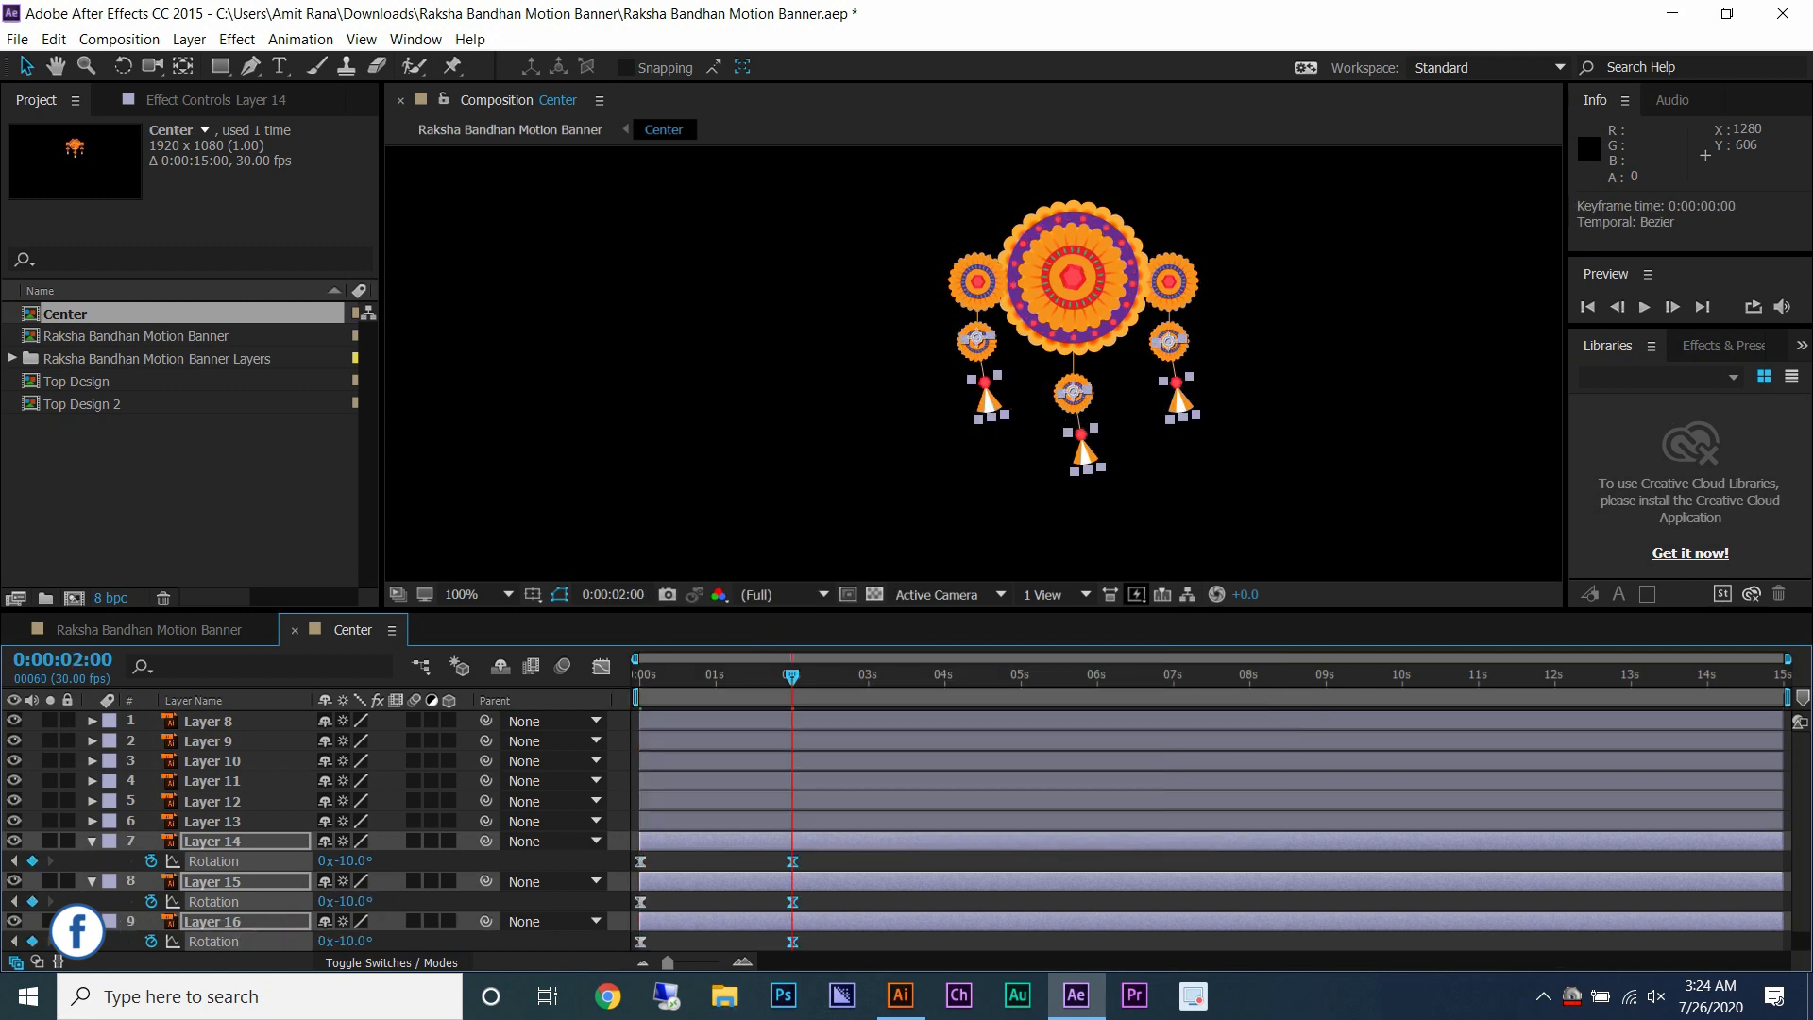
{"action": "key", "text": "Return"}
{"action": "key", "text": "F2"}
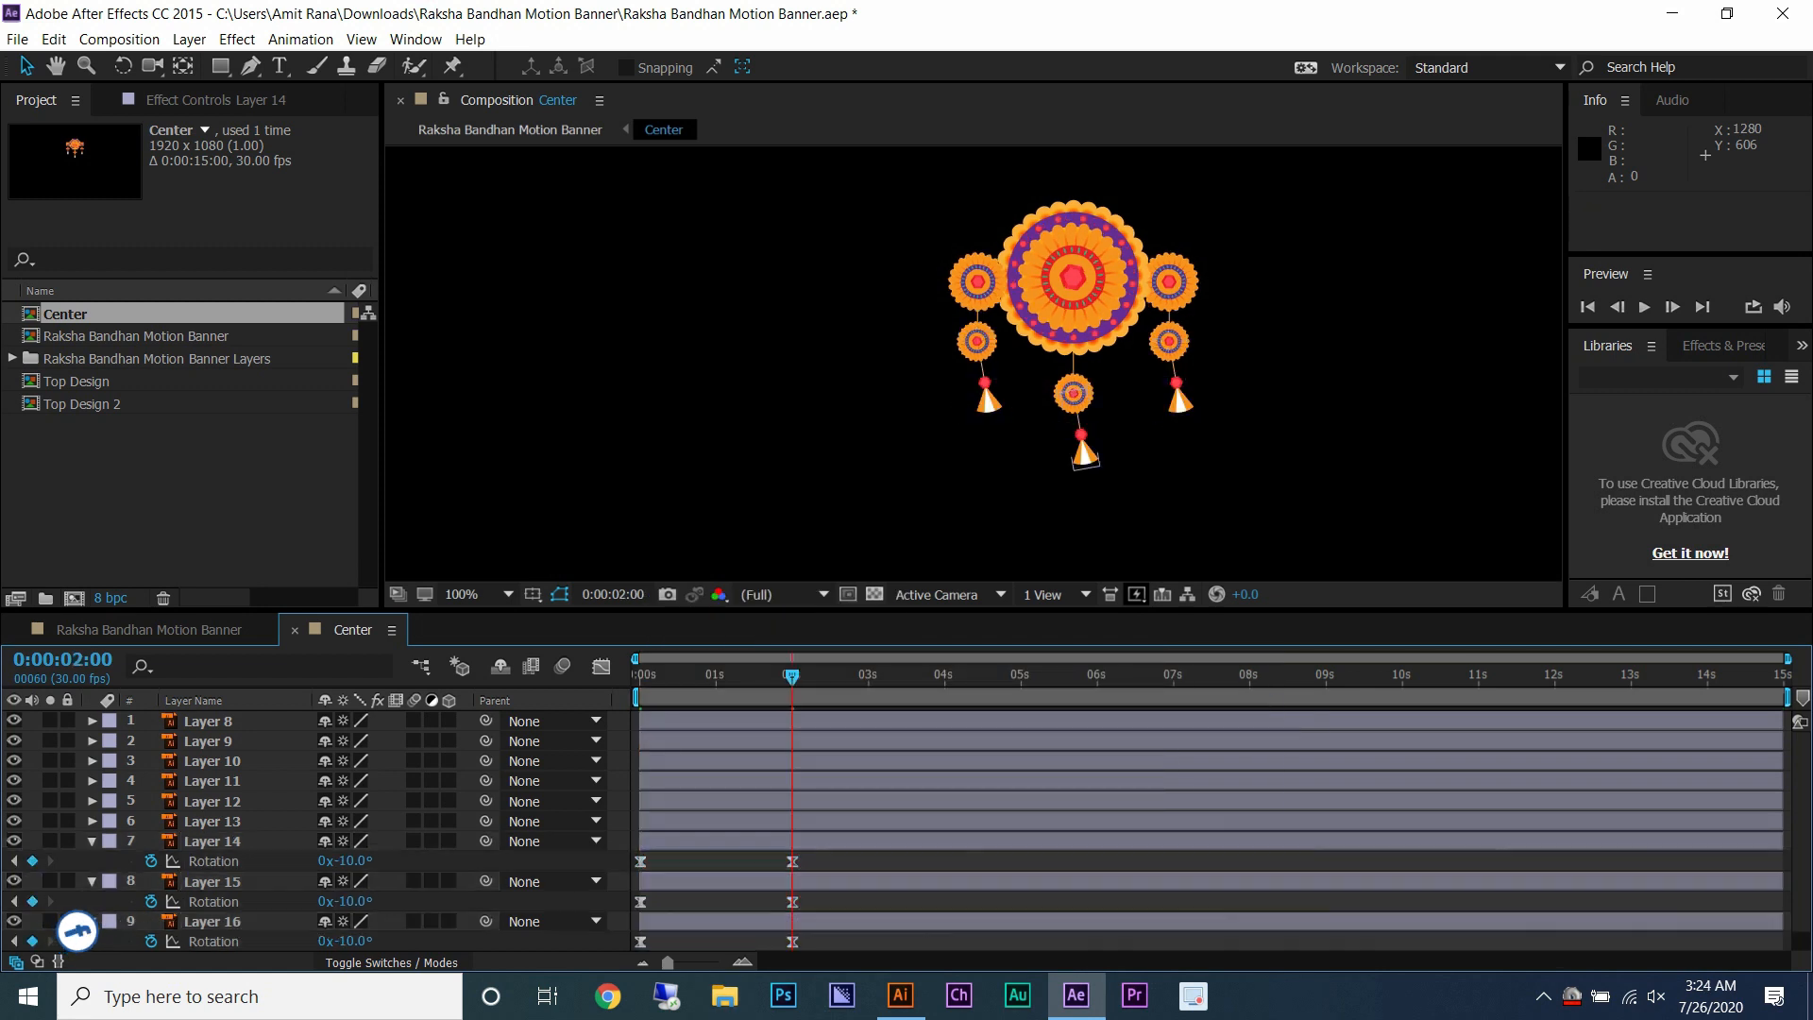
- Set Layer 14's rotation to 5° at 0:00:00:00 and -5° at 0:00:02:00, and copy both keyframes
{"action": "key", "text": "Home"}
{"action": "left_click", "coordinate": [350, 860]}
{"action": "type", "text": "5"}
{"action": "key", "text": "Return"}
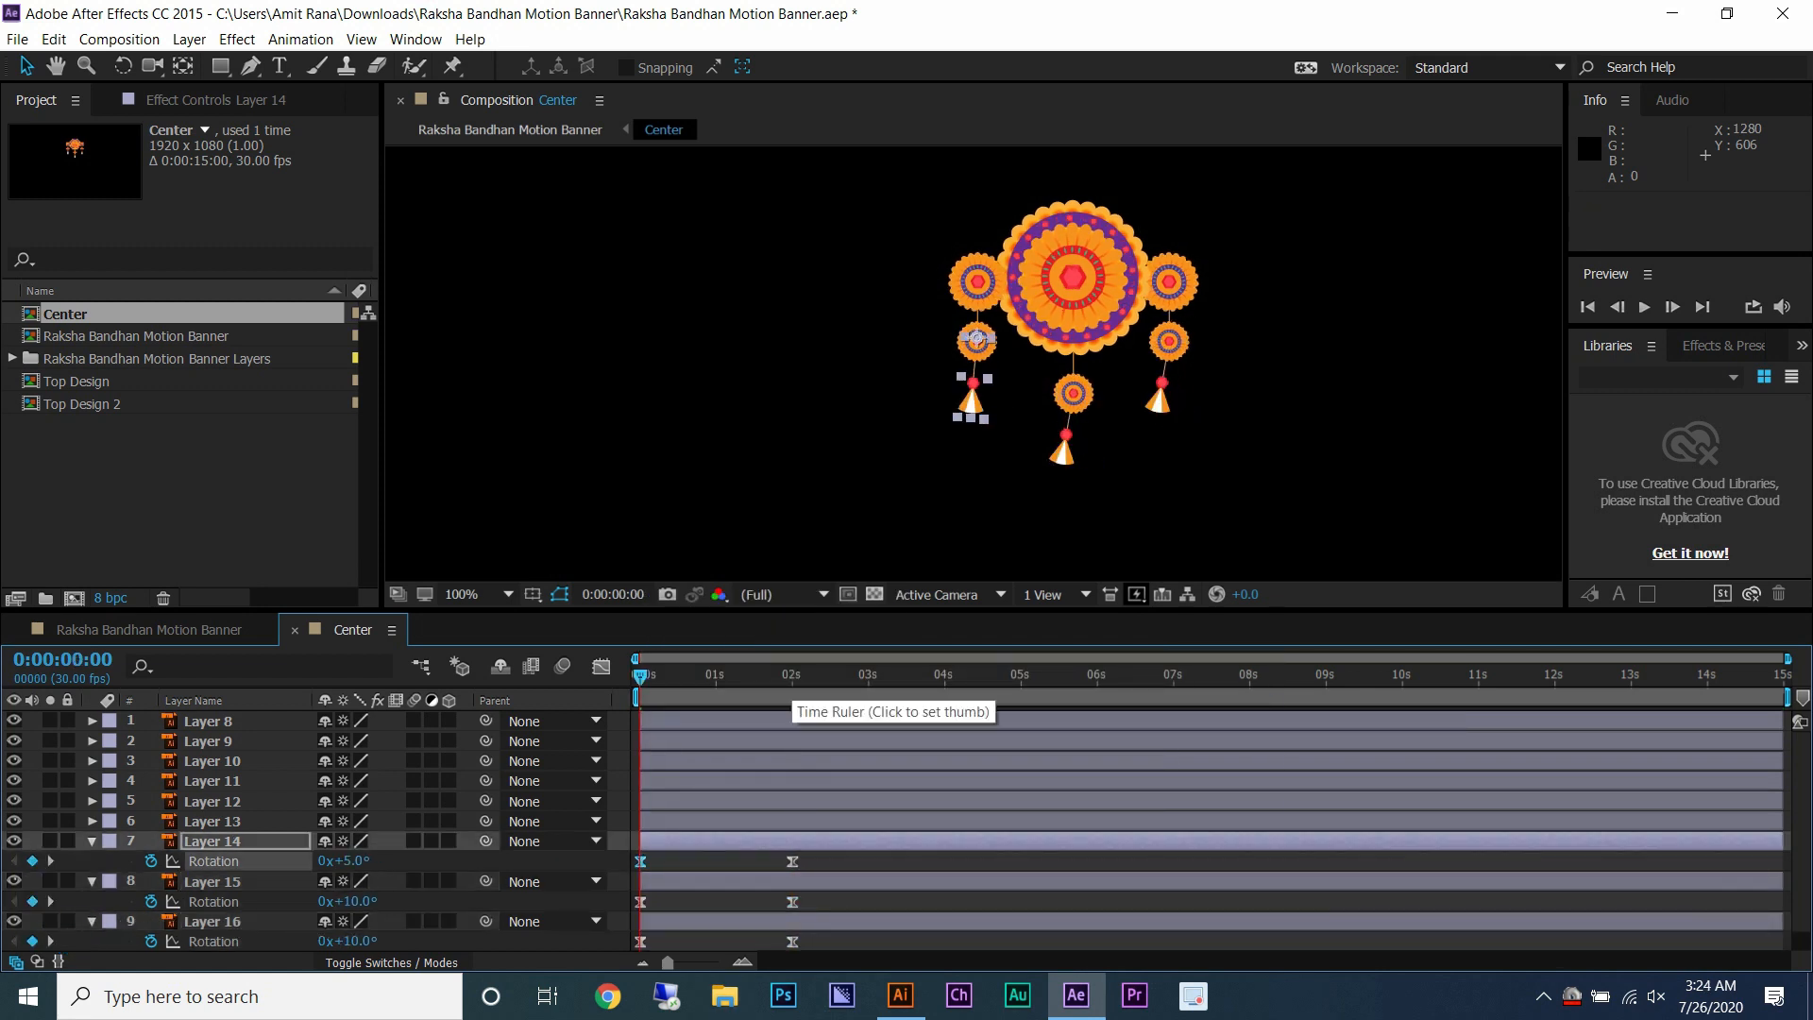
{"action": "left_click", "coordinate": [789, 674]}
{"action": "key", "text": "="}
{"action": "key", "text": "Page_Down"}
{"action": "left_click", "coordinate": [352, 860]}
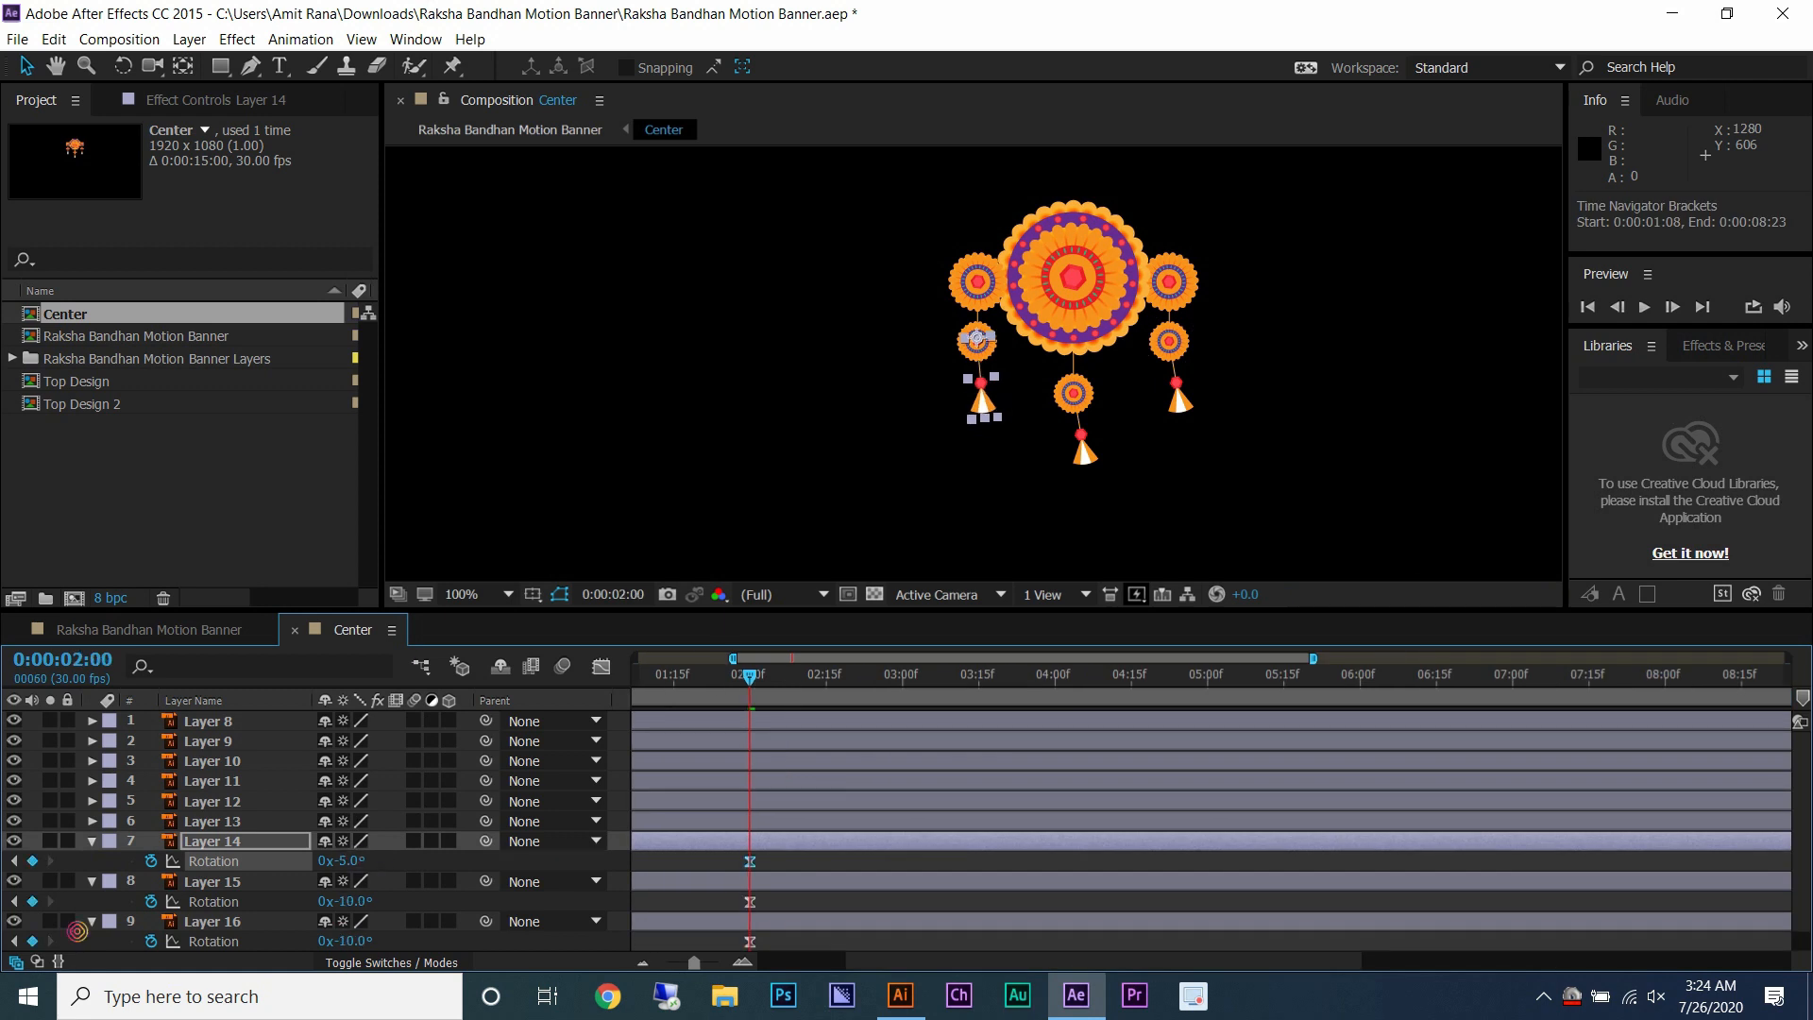
{"action": "key", "text": "space"}
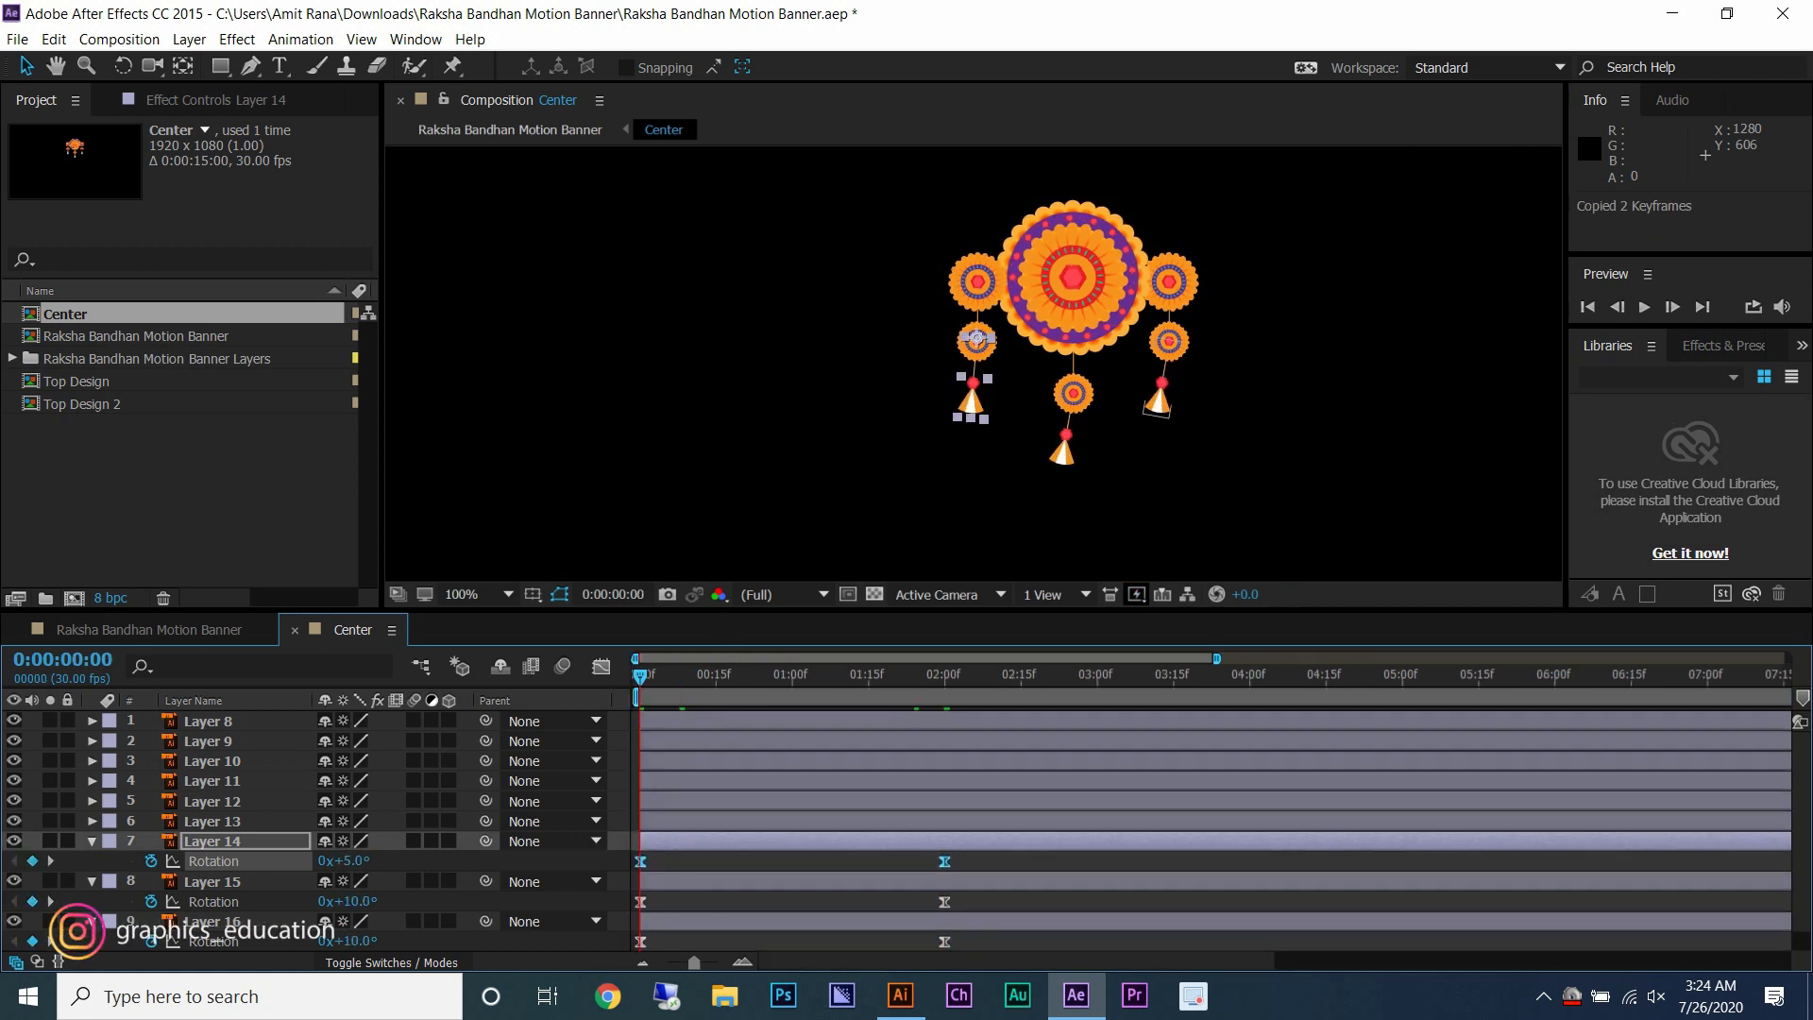
- Paste Layer 14's two rotation keyframes onto Layer 16 at the start of the timeline
{"action": "left_click", "coordinate": [213, 920]}
{"action": "key", "text": "ctrl+v"}
{"action": "left_click_drag", "start_coordinate": [981, 878], "coordinate": [635, 880]}
{"action": "left_click_drag", "start_coordinate": [977, 843], "coordinate": [714, 841]}
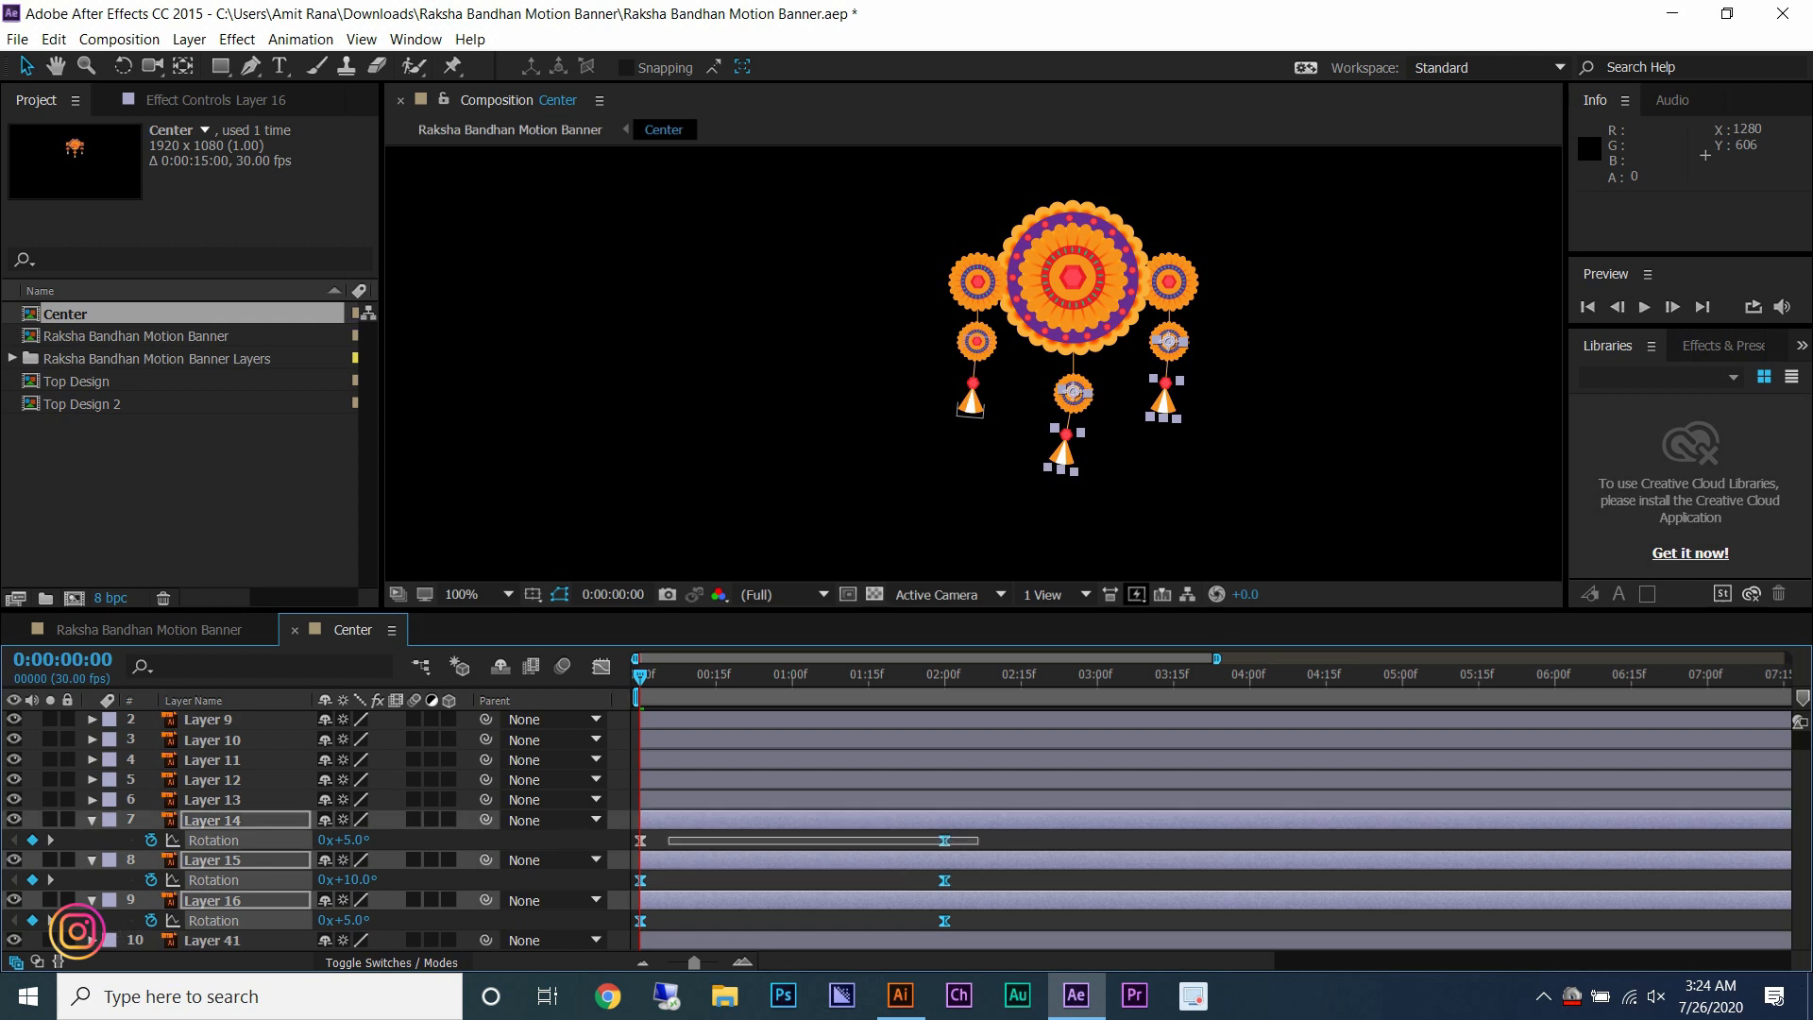
- Shift the second rotation keyframes of Layer 16 and Layer 14 to 0:00:01:00
{"action": "key", "text": "minus"}
{"action": "left_click", "coordinate": [1011, 674]}
{"action": "left_click", "coordinate": [212, 921]}
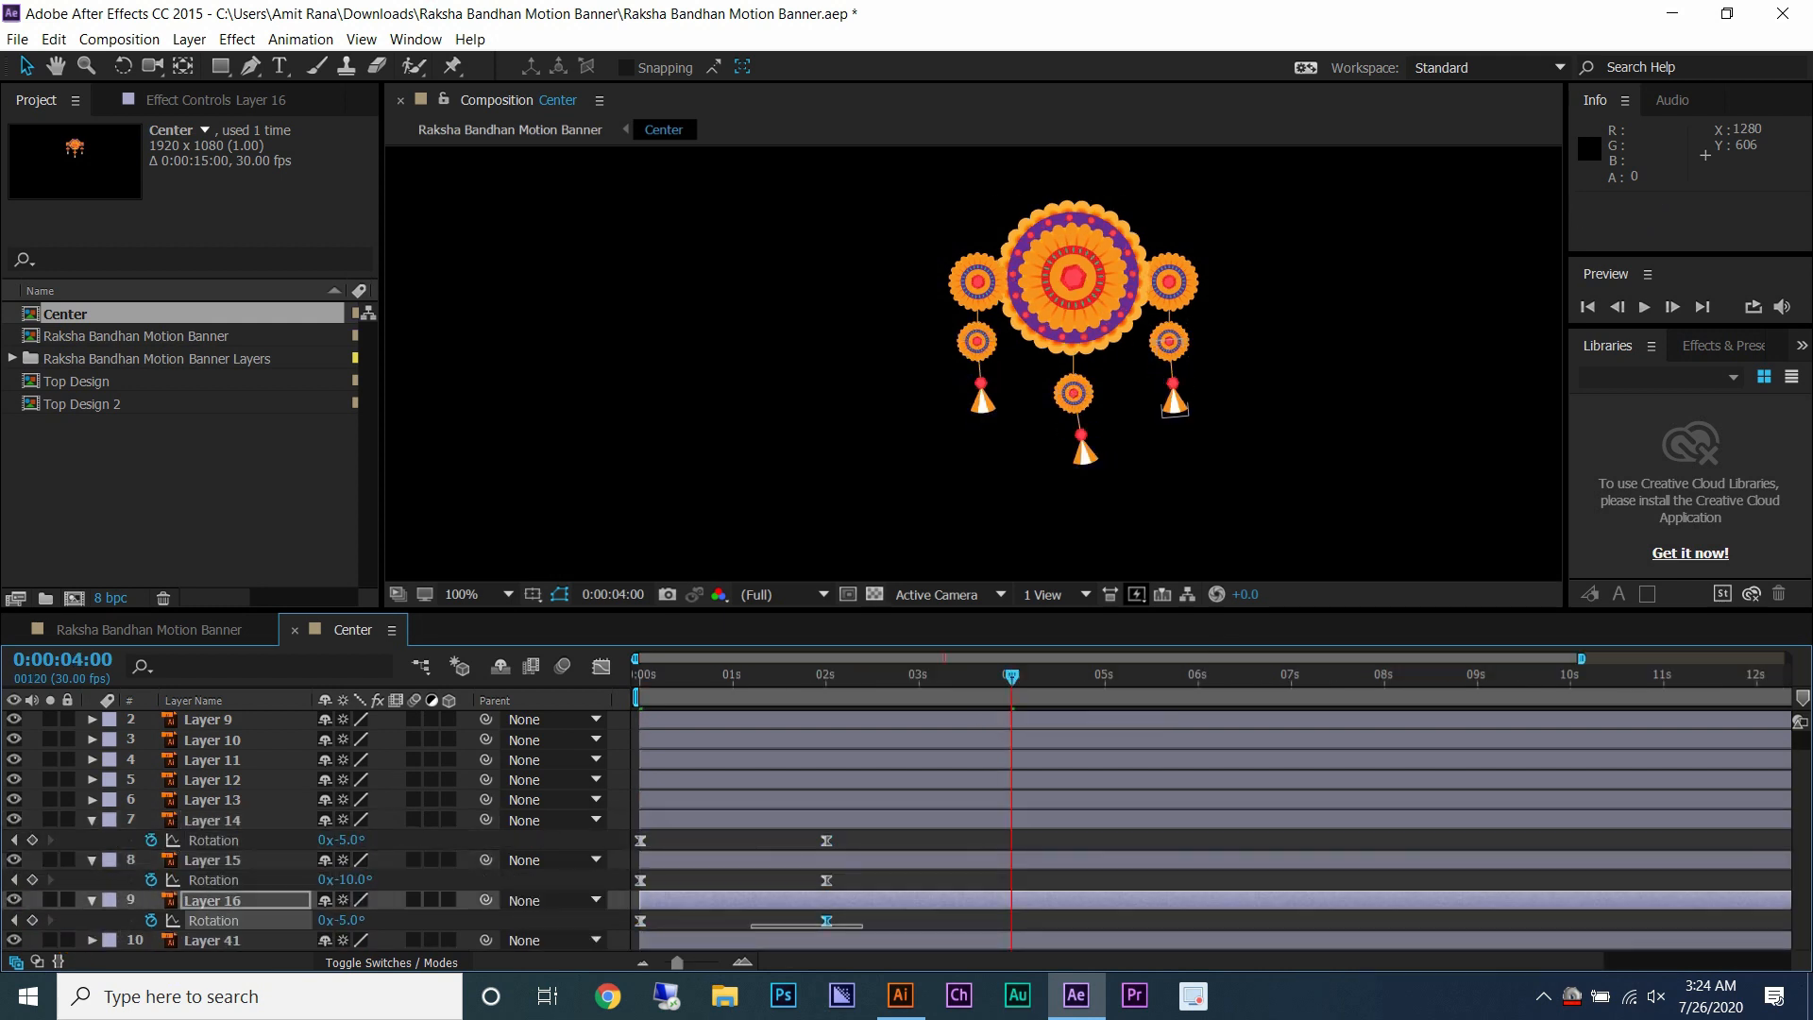
{"action": "left_click", "coordinate": [733, 674]}
{"action": "left_click", "coordinate": [855, 919]}
{"action": "left_click_drag", "start_coordinate": [827, 920], "coordinate": [733, 920]}
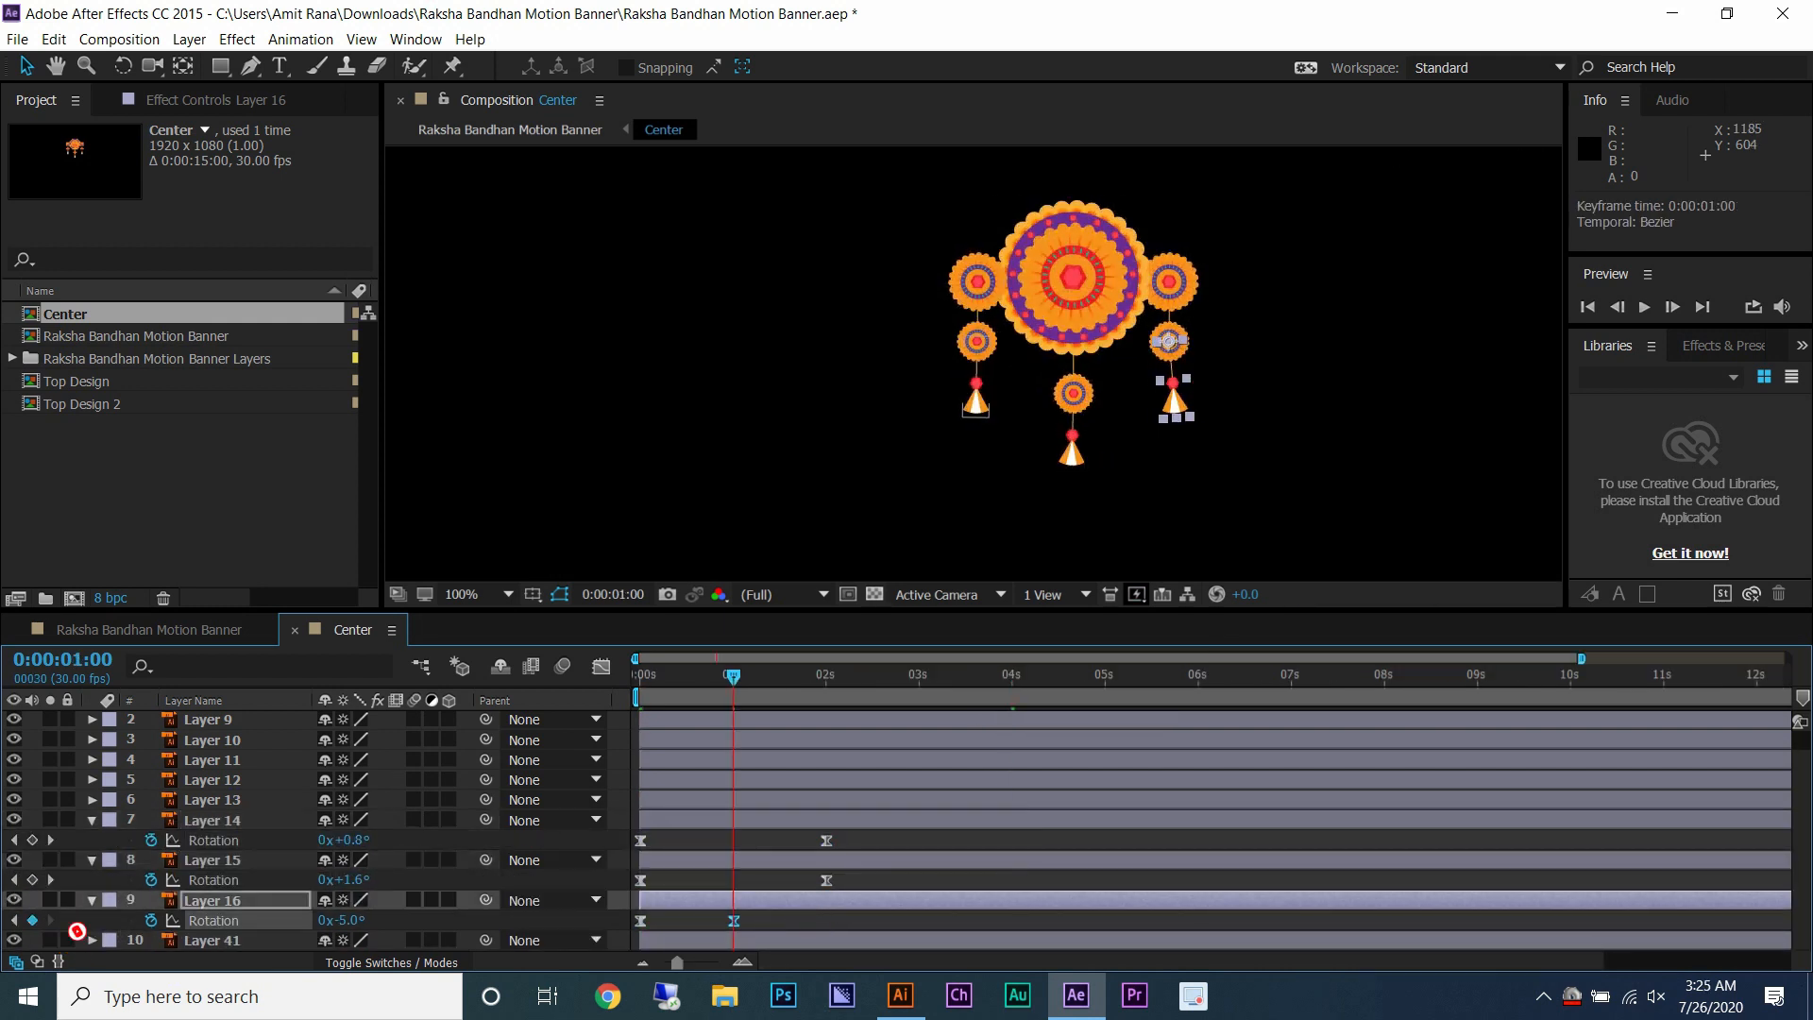
{"action": "left_click_drag", "start_coordinate": [826, 841], "coordinate": [734, 841]}
- Repeat Layer 14's pair of swing keyframes every two seconds through 0:00:07:00
{"action": "left_click_drag", "start_coordinate": [761, 843], "coordinate": [629, 838]}
{"action": "key", "text": "equal"}
{"action": "left_click", "coordinate": [1192, 674]}
{"action": "key", "text": "ctrl+v"}
{"action": "left_click", "coordinate": [1565, 674]}
{"action": "key", "text": "ctrl+v"}
{"action": "key", "text": "minus"}
{"action": "key", "text": "equal"}
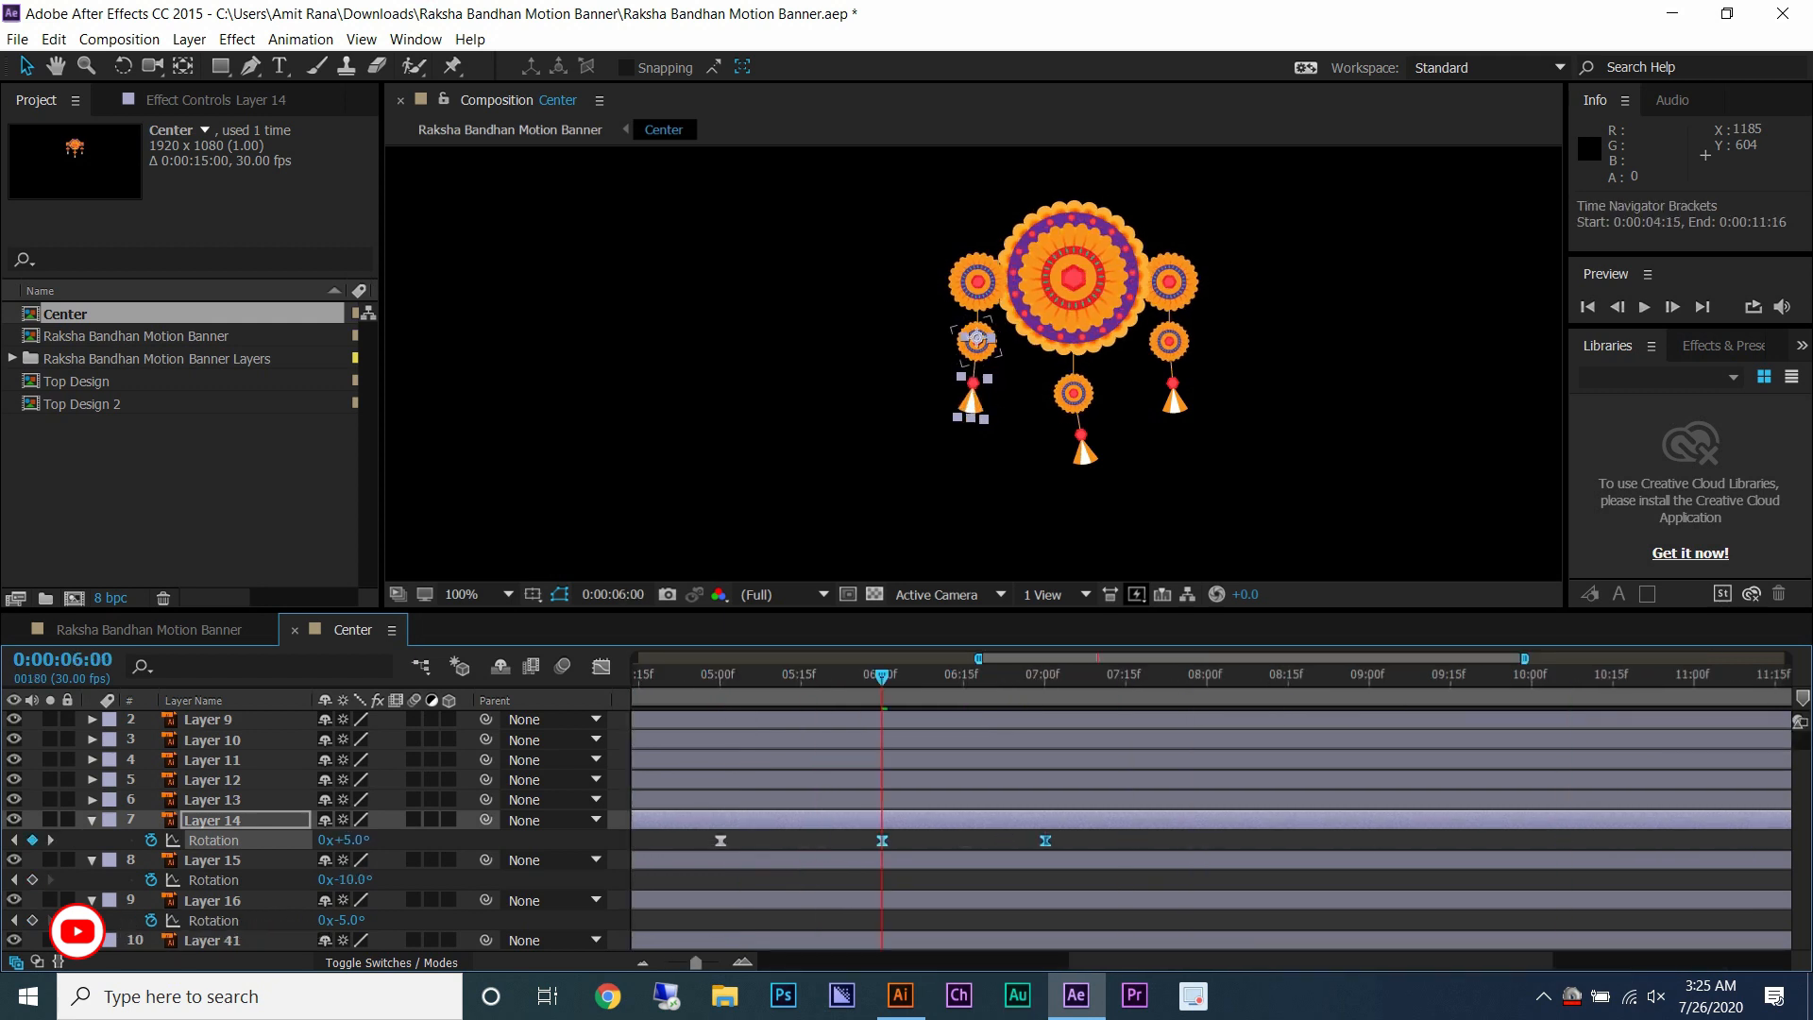
- Paste Layer 14's swing pair at 0:00:08:00, and duplicate its ten rotation keyframes from 0:00:10:00 onward
{"action": "scroll", "coordinate": [1181, 676], "scroll_direction": "down", "scroll_amount": 2}
{"action": "left_click", "coordinate": [1187, 677]}
{"action": "scroll", "coordinate": [1187, 676], "scroll_direction": "up", "scroll_amount": 3}
{"action": "left_click", "coordinate": [1197, 676]}
{"action": "key", "text": "ctrl+v"}
{"action": "scroll", "coordinate": [1197, 676], "scroll_direction": "down", "scroll_amount": 4}
{"action": "left_click_drag", "start_coordinate": [1352, 844], "coordinate": [886, 839]}
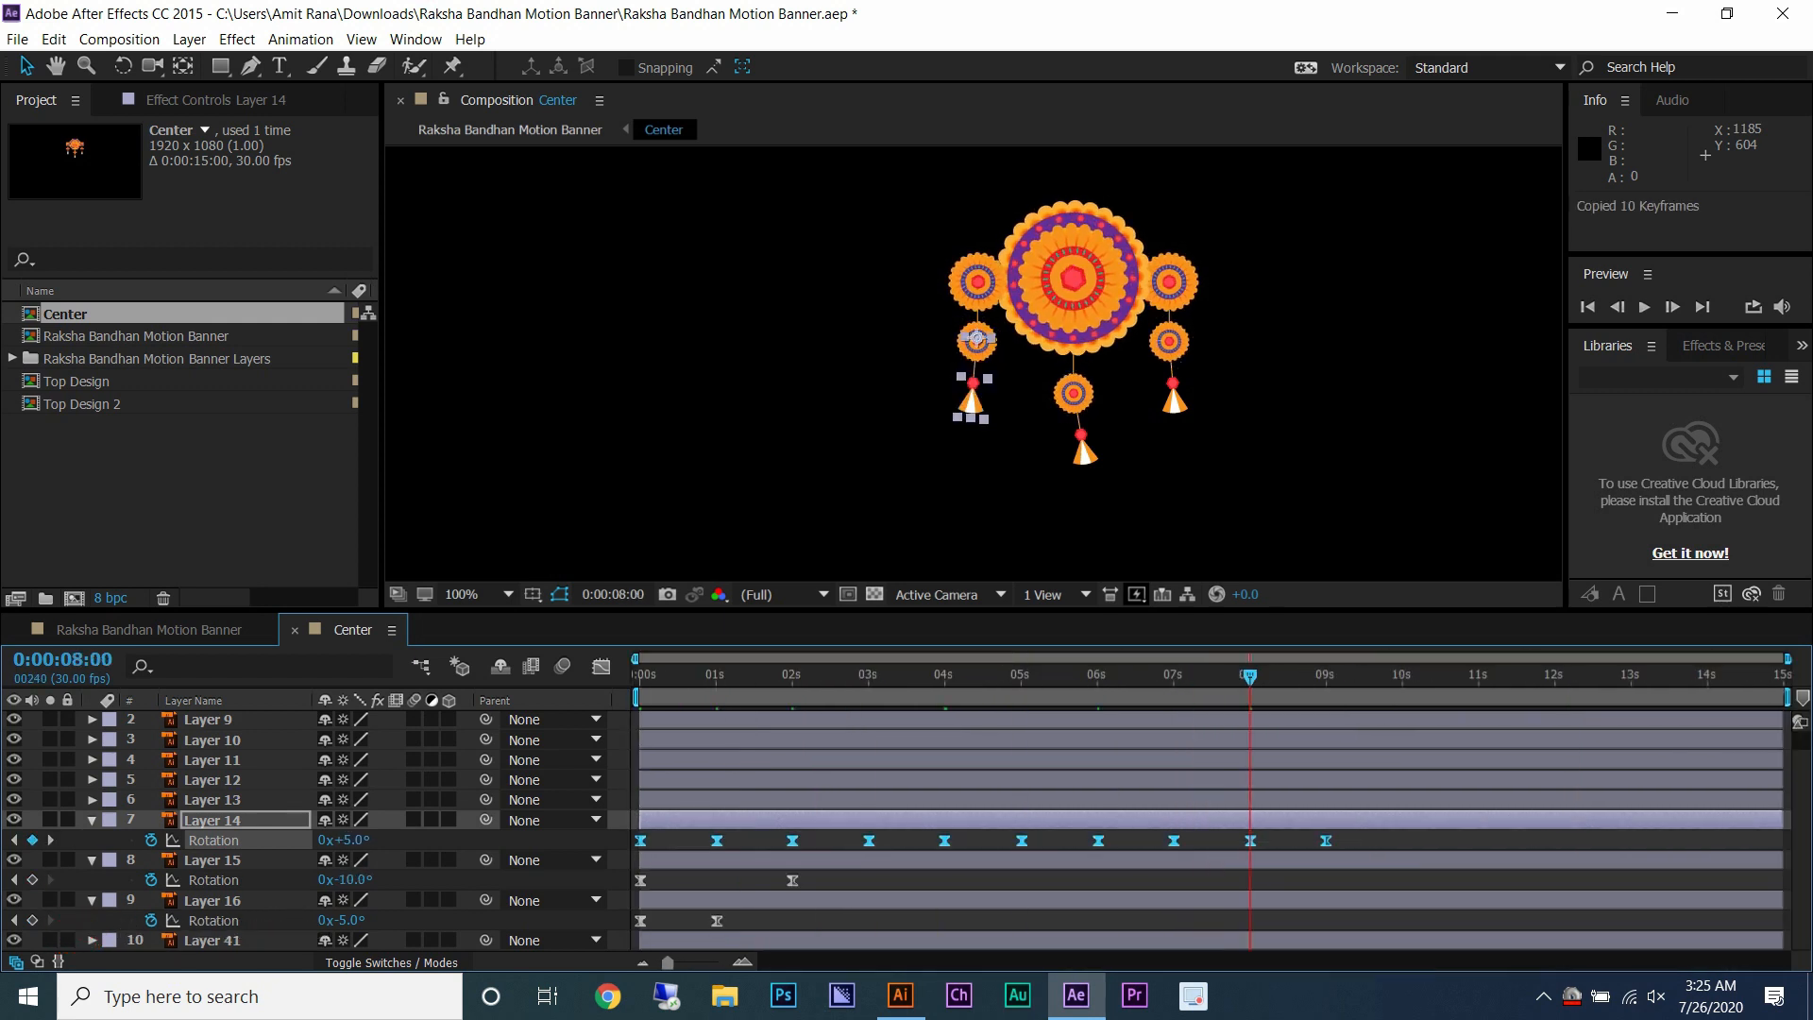
{"action": "left_click", "coordinate": [1402, 676]}
{"action": "key", "text": "ctrl+v"}
- Copy all of Layer 14's rotation keyframes and paste them onto Layer 16 from the start, replacing its existing ones
{"action": "left_click_drag", "start_coordinate": [1344, 841], "coordinate": [635, 812]}
{"action": "key", "text": "ctrl+c"}
{"action": "left_click", "coordinate": [640, 676]}
{"action": "left_click_drag", "start_coordinate": [755, 926], "coordinate": [633, 915]}
{"action": "left_click", "coordinate": [790, 676]}
{"action": "scroll", "coordinate": [789, 676], "scroll_direction": "up", "scroll_amount": 2}
{"action": "key", "text": "ctrl+v"}
- Set Layer 15's starting rotation to 15° and paste its two swing keyframes at 0:00:04:00
{"action": "key", "text": "Return"}
{"action": "key", "text": "Home"}
{"action": "left_click", "coordinate": [351, 879]}
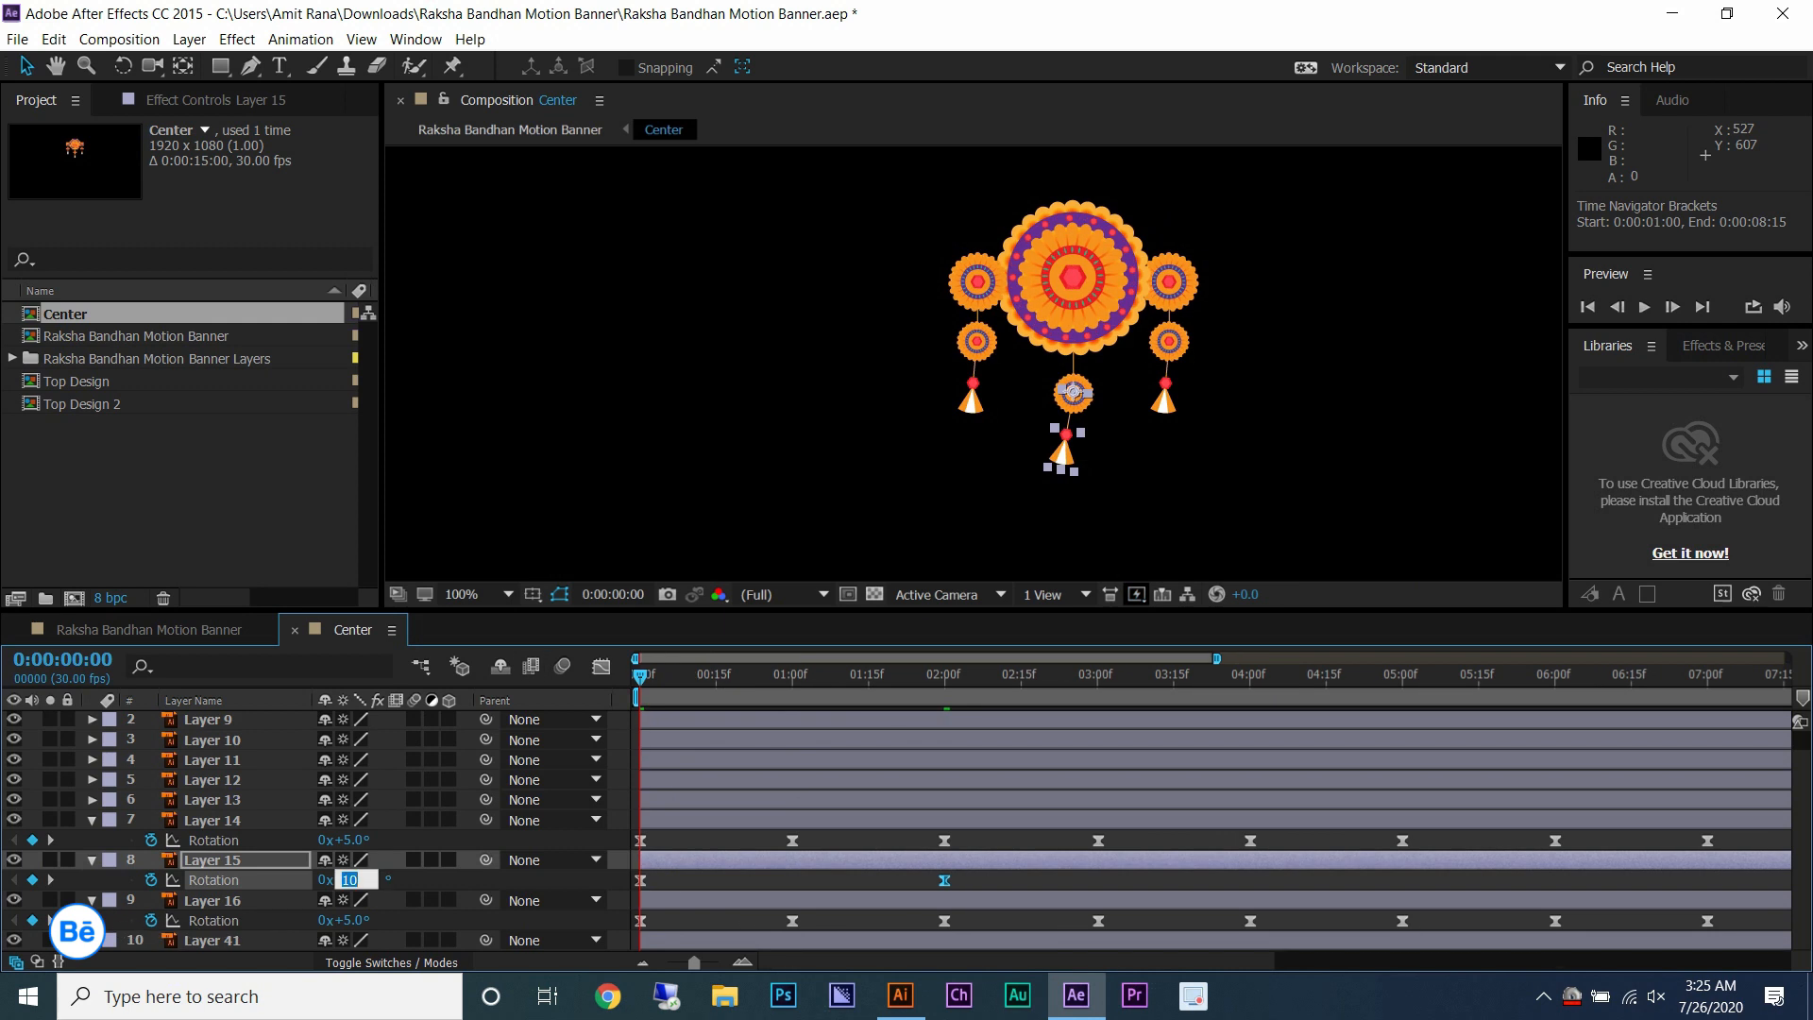
{"action": "left_click", "coordinate": [1251, 676]}
{"action": "key", "text": "ctrl+v"}
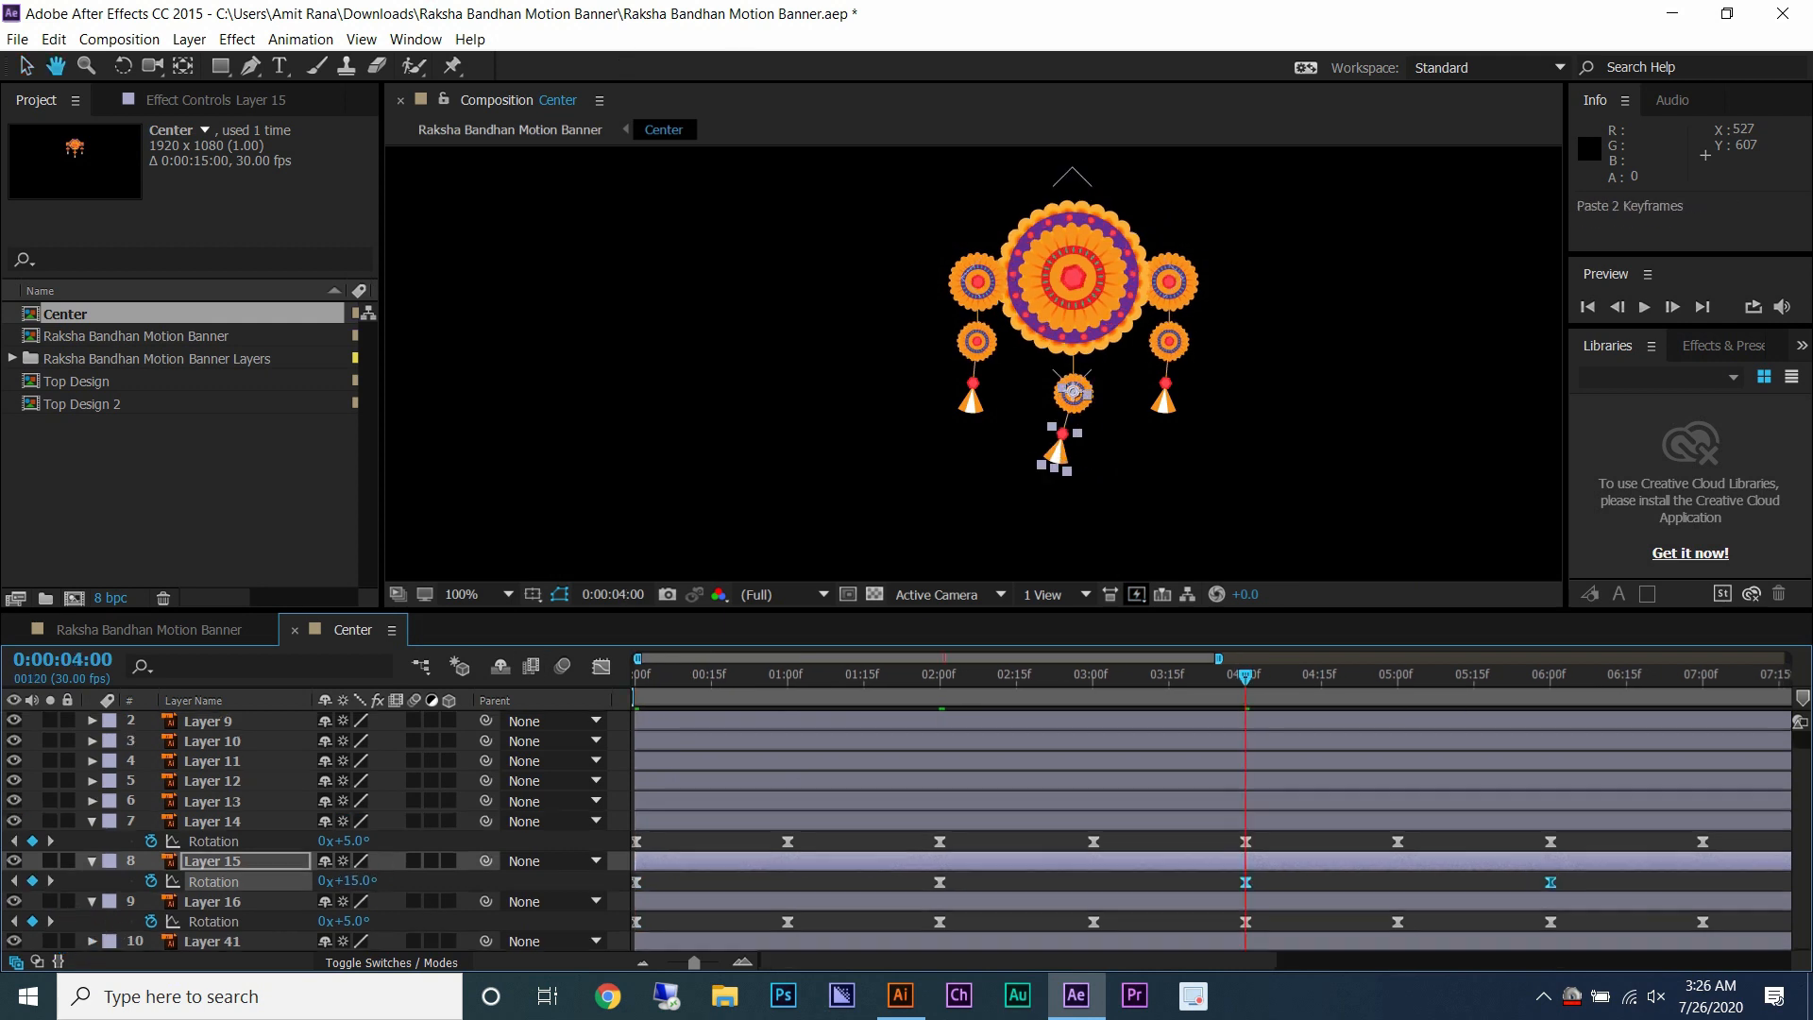
- Repeat Layer 15's swing keyframes along the timeline up to 0:00:14:00 and save the project
{"action": "left_click", "coordinate": [1554, 676]}
{"action": "key", "text": "ctrl+v"}
{"action": "key", "text": "minus"}
{"action": "left_click_drag", "start_coordinate": [1490, 905], "coordinate": [630, 888]}
{"action": "key", "text": "ctrl+c"}
{"action": "left_click", "coordinate": [1554, 676]}
{"action": "key", "text": "ctrl+s"}
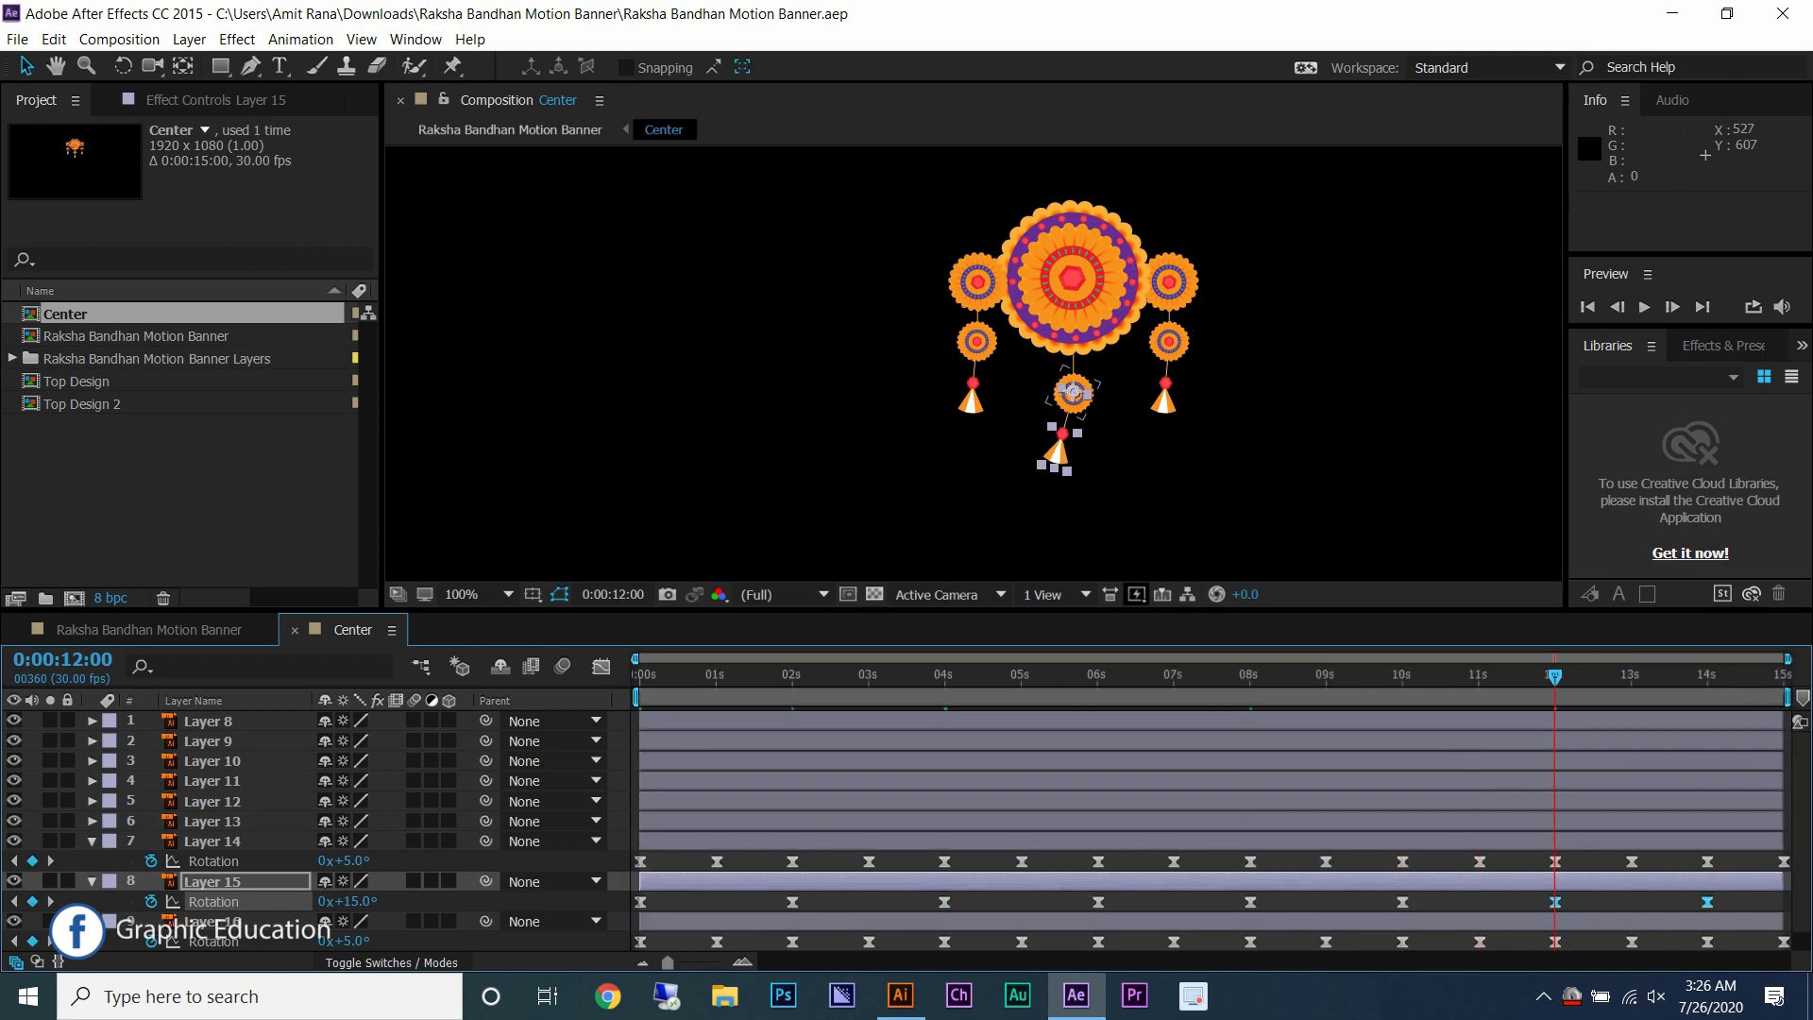
- Close the Center composition, fit the main banner in the viewer, and lock the Center layer
{"action": "key", "text": "ctrl+w"}
{"action": "left_click", "coordinate": [508, 594]}
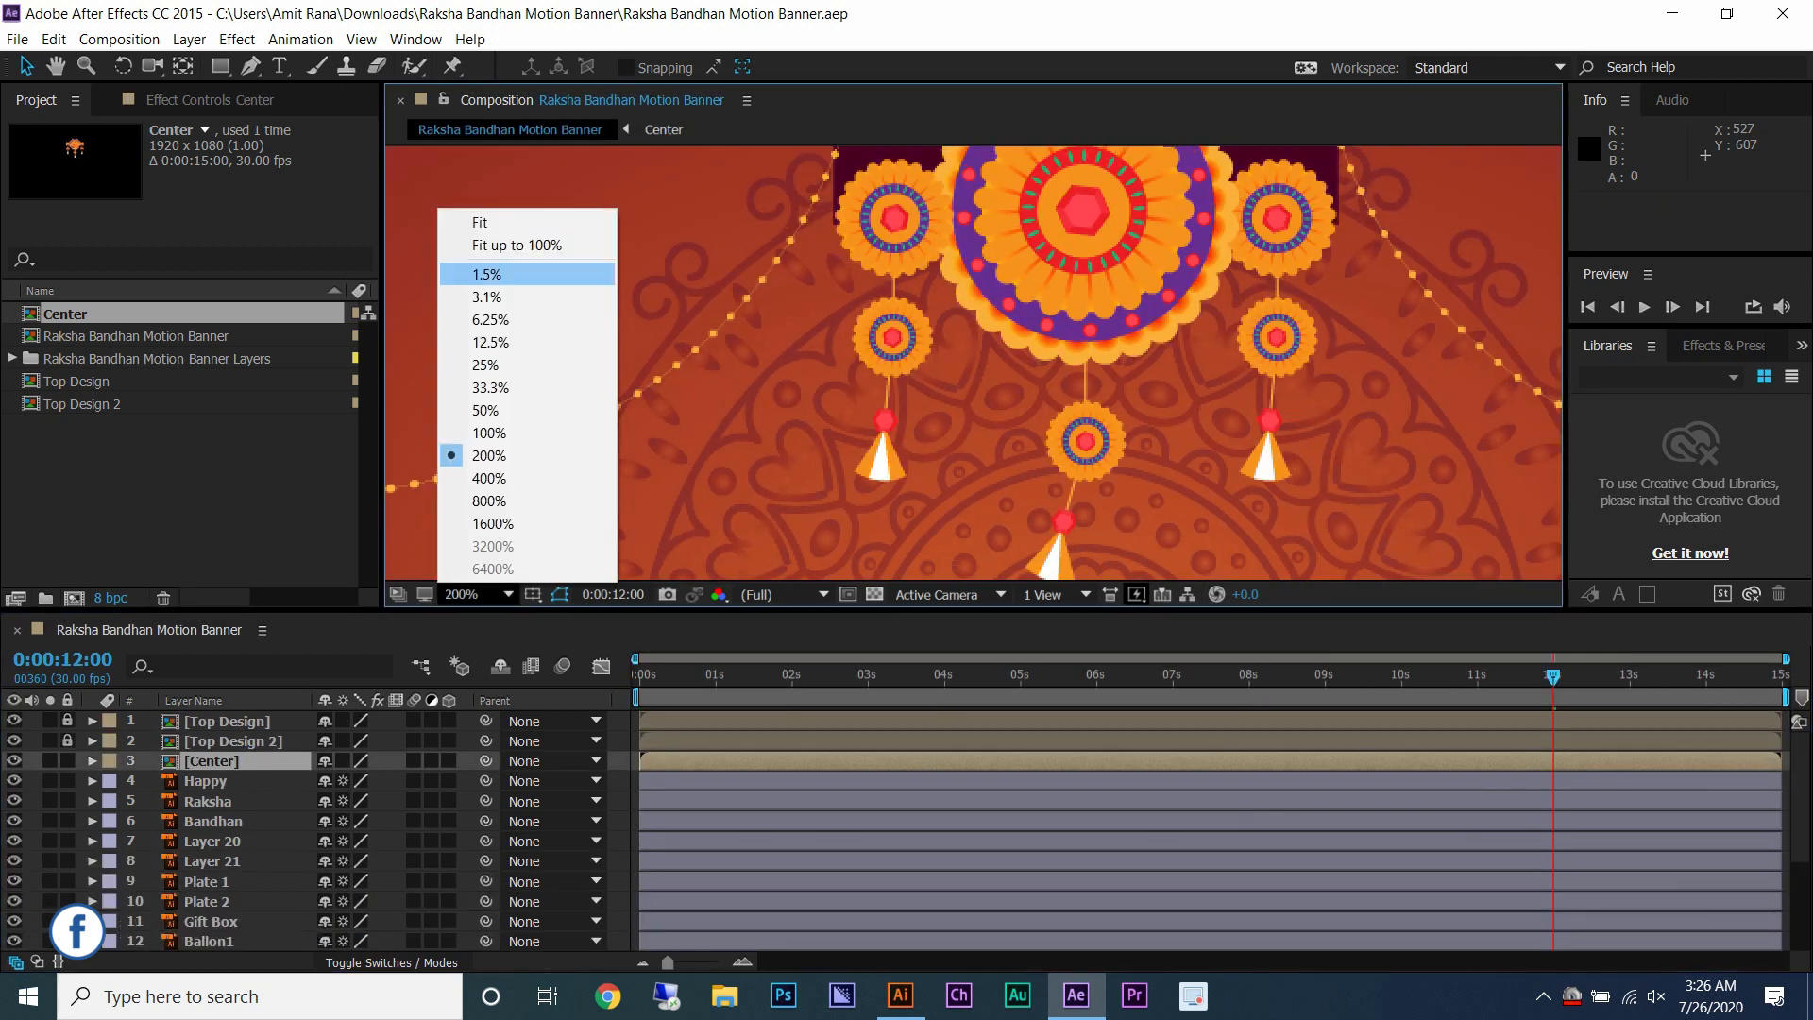
{"action": "left_click", "coordinate": [472, 221]}
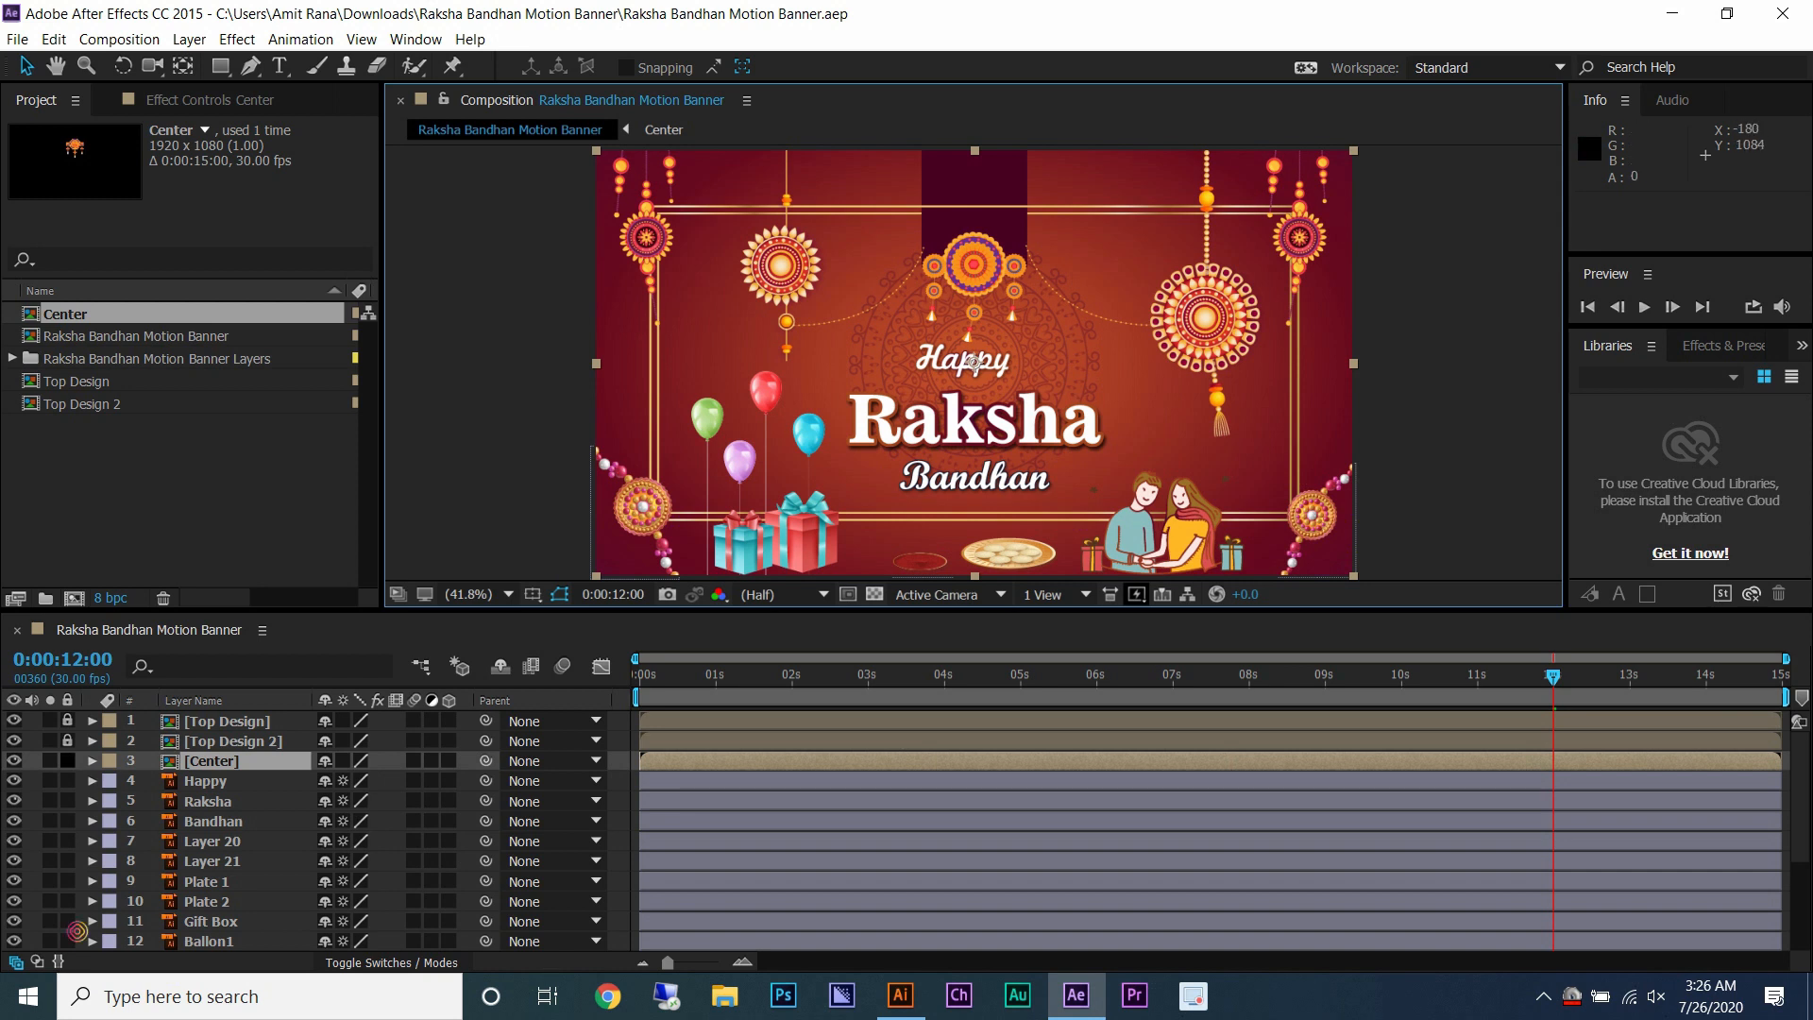
{"action": "left_click", "coordinate": [67, 760]}
- Add an eased Position keyframe to the seated couple's Bottom Vector layer at 0:00:03:29
{"action": "left_click", "coordinate": [1162, 523]}
{"action": "left_click", "coordinate": [955, 689]}
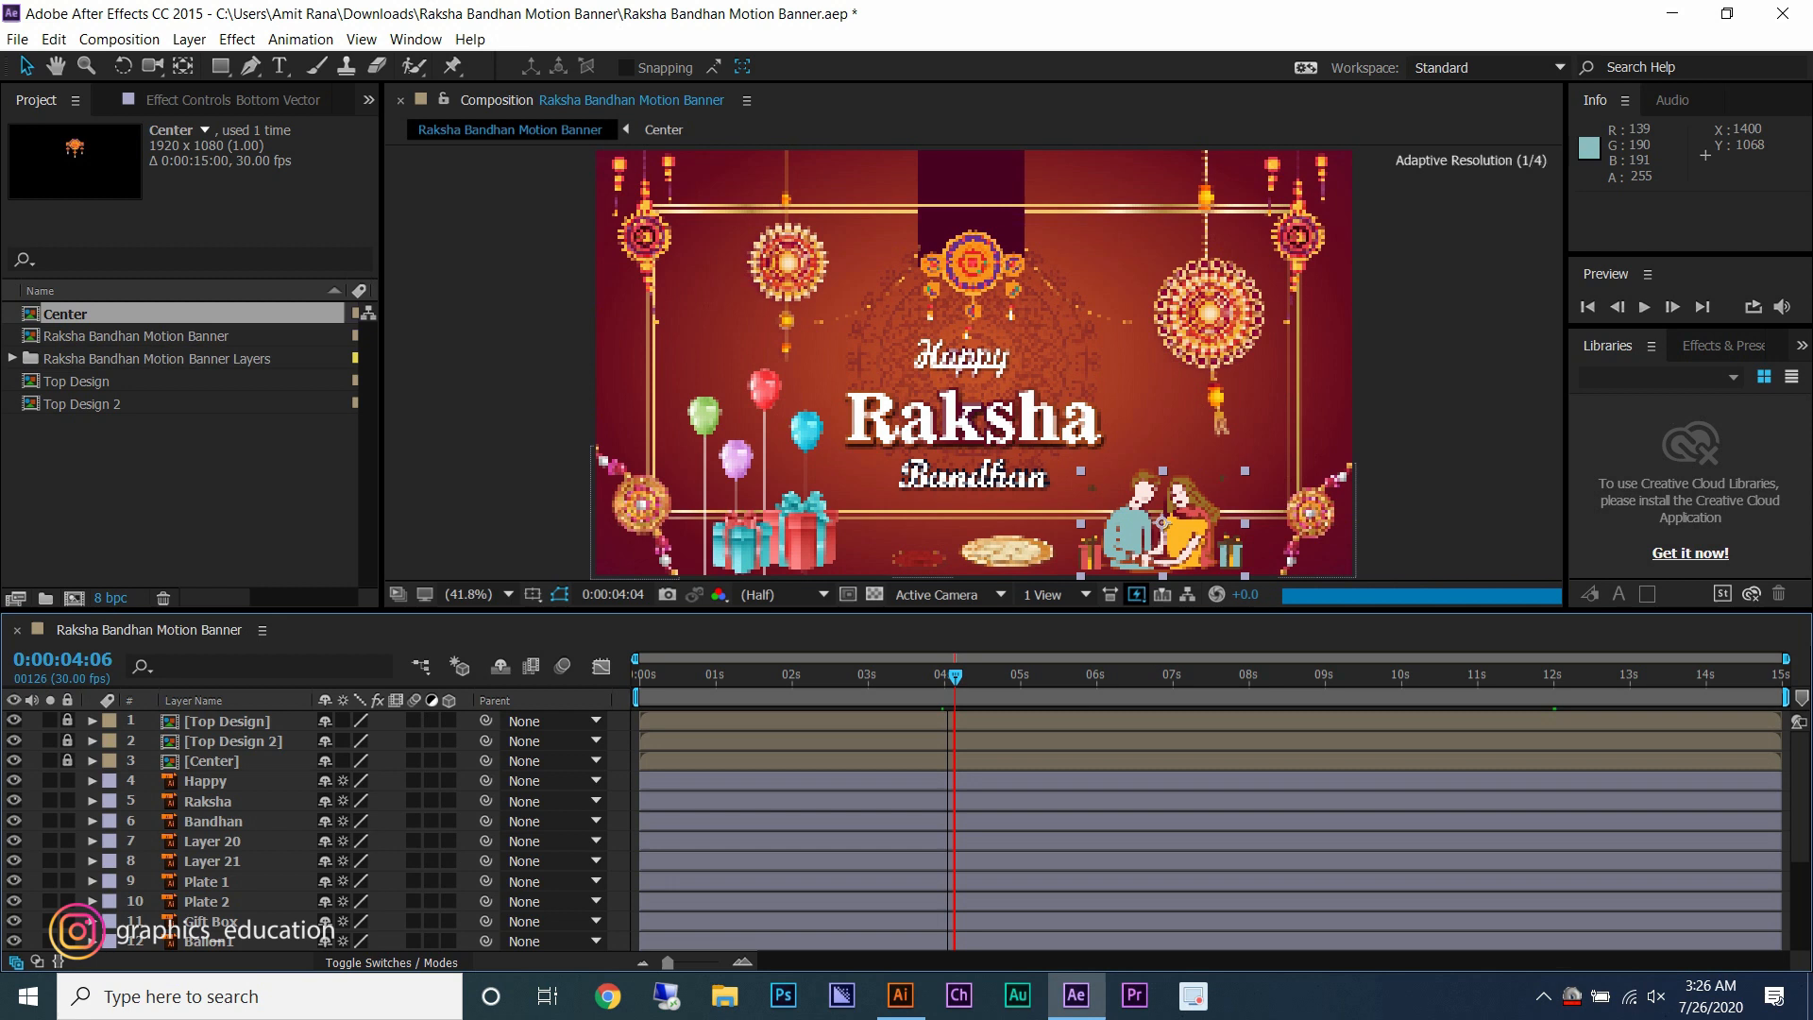
{"action": "left_click_drag", "start_coordinate": [954, 676], "coordinate": [1021, 676]}
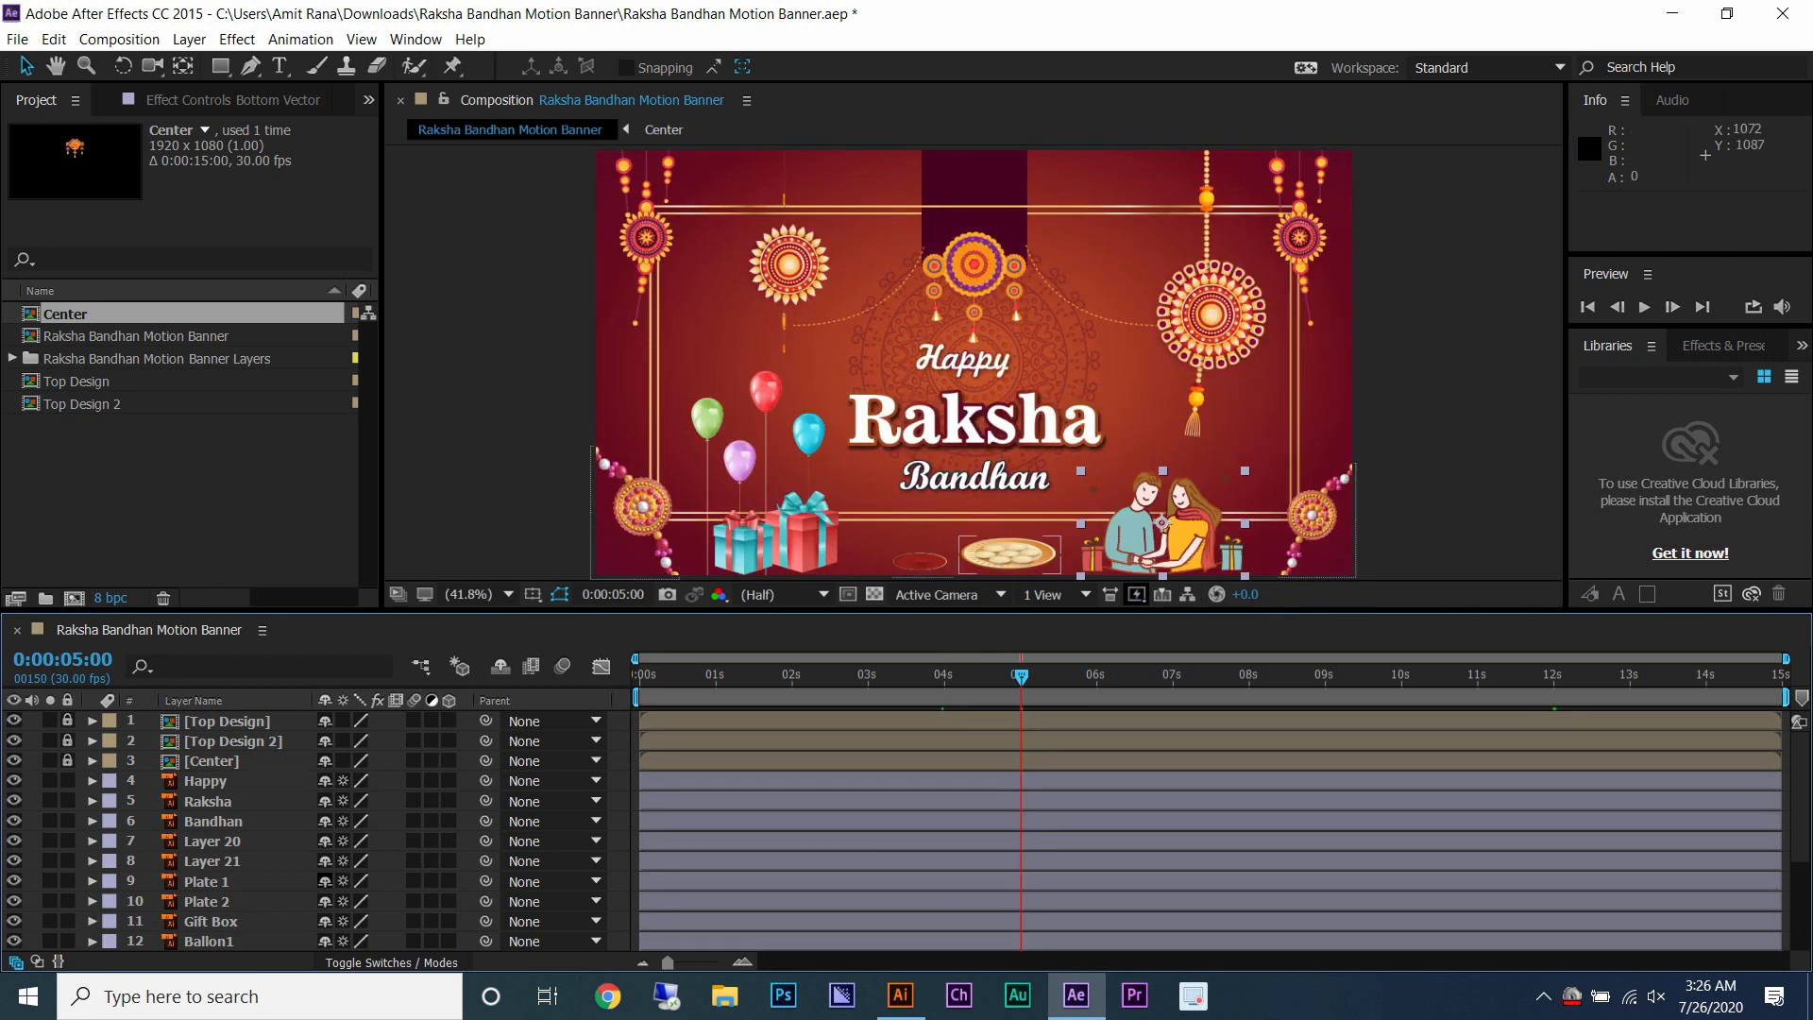
{"action": "scroll", "coordinate": [850, 831], "scroll_direction": "down", "scroll_amount": 4}
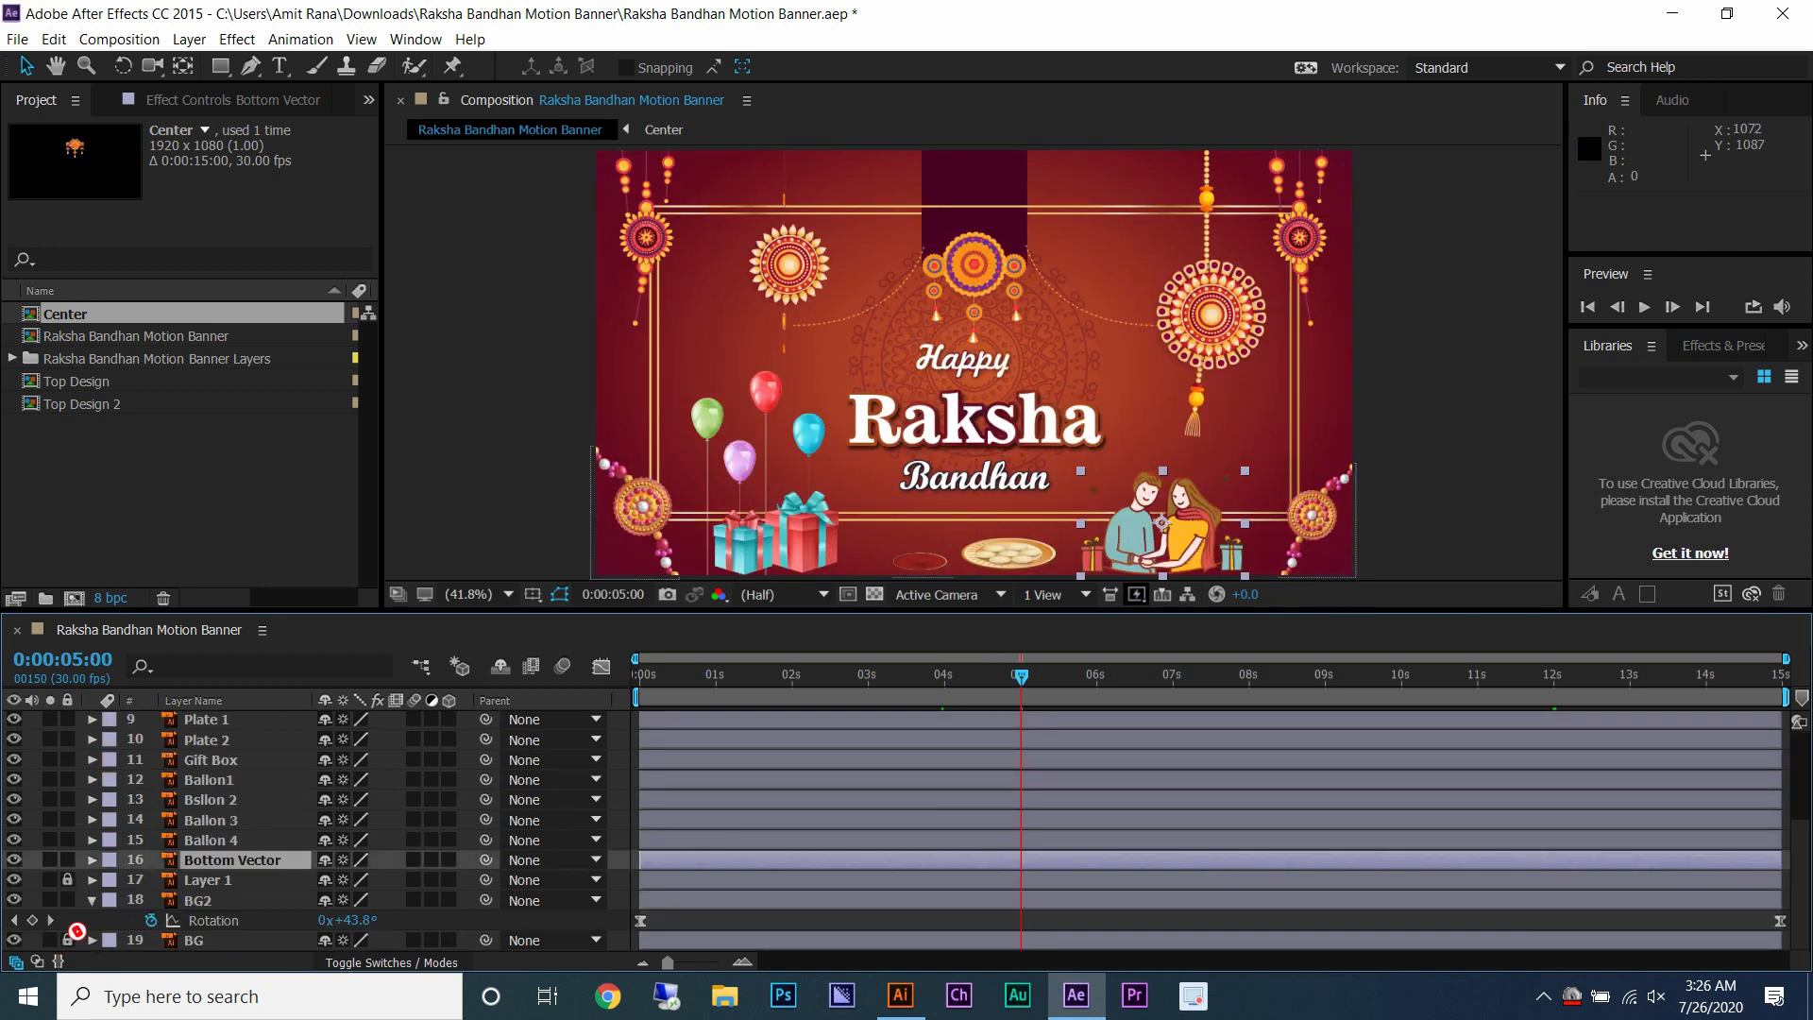
{"action": "key", "text": "p"}
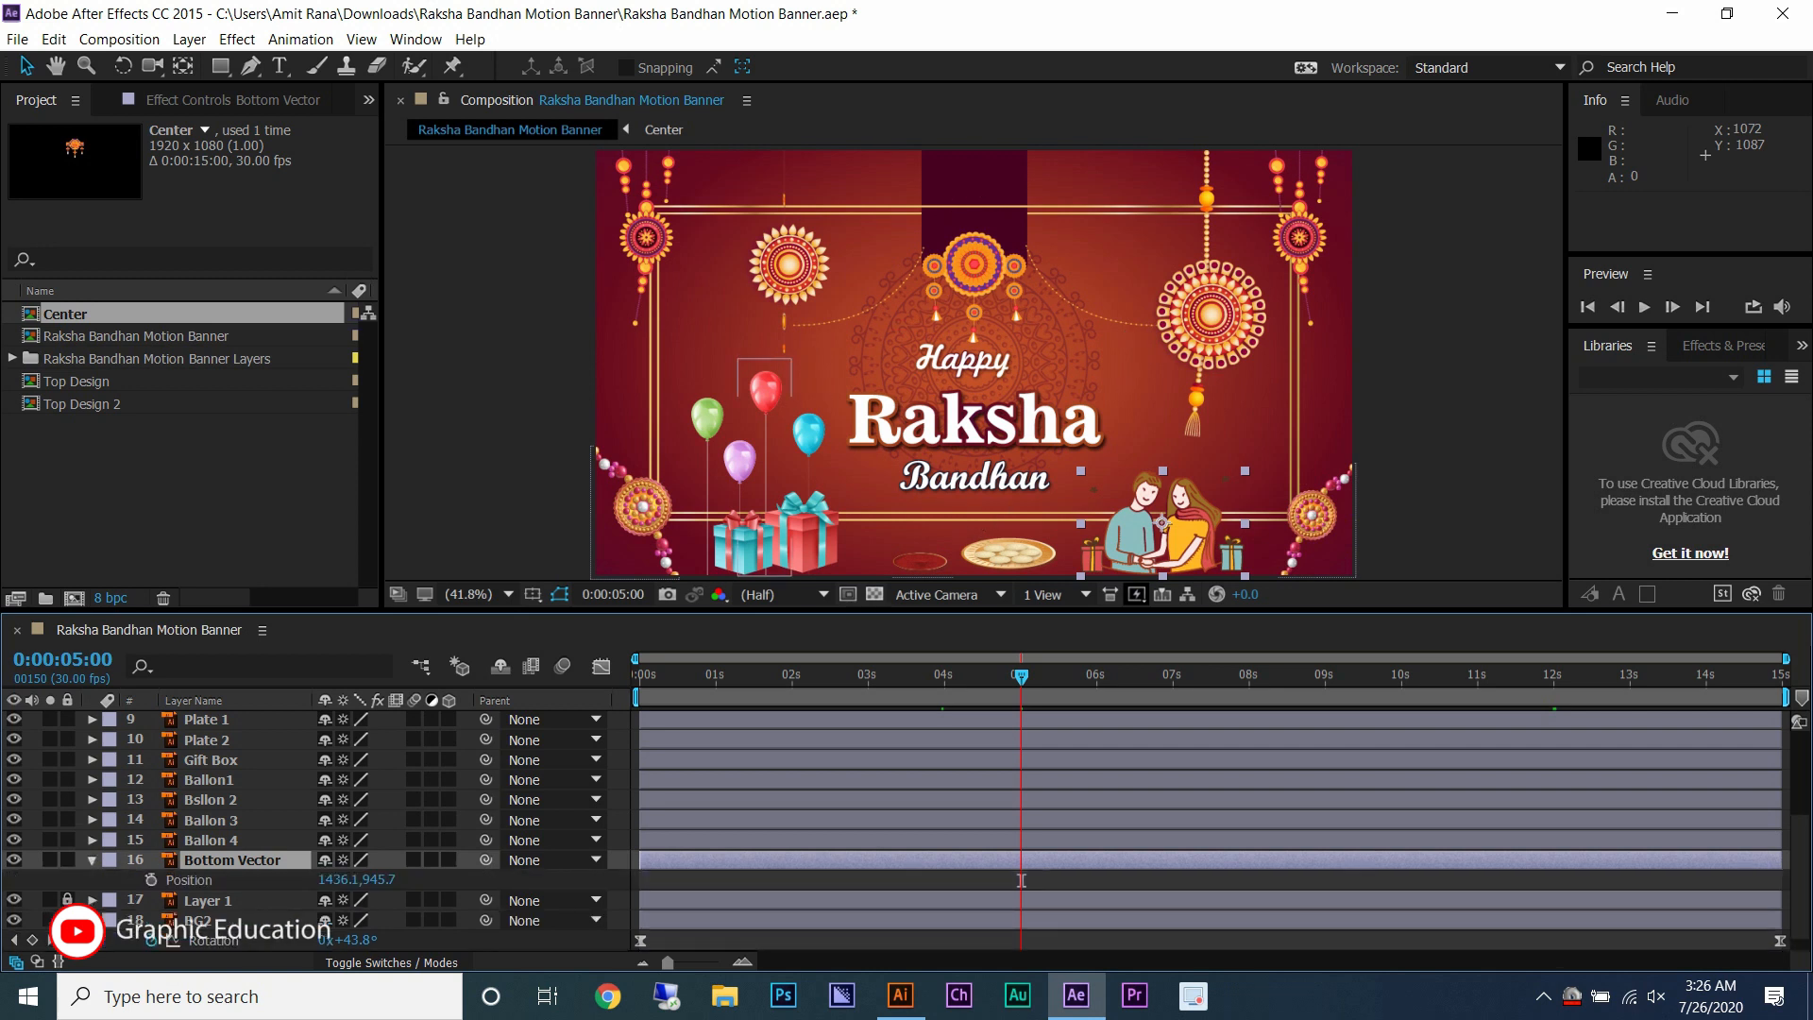
{"action": "left_click_drag", "start_coordinate": [1020, 880], "coordinate": [942, 880]}
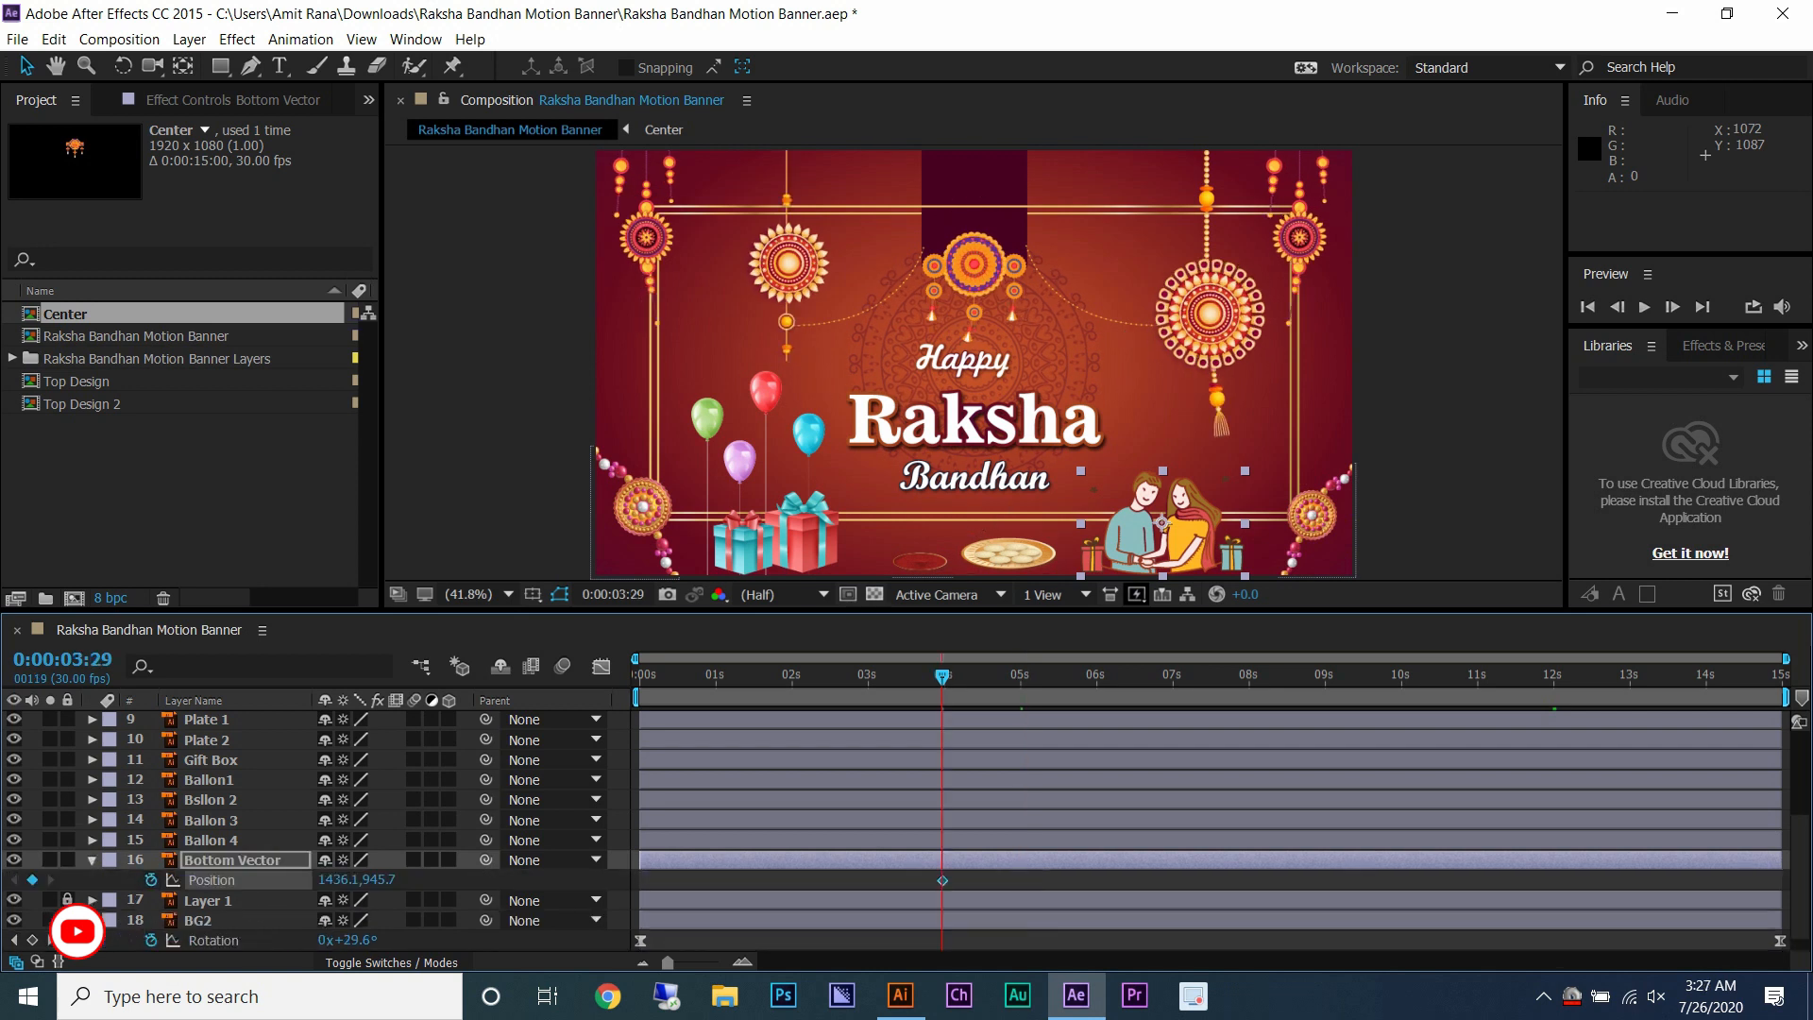
{"action": "right_click", "coordinate": [943, 880]}
{"action": "mouse_move", "coordinate": [1039, 860]}
{"action": "left_click", "coordinate": [1237, 726]}
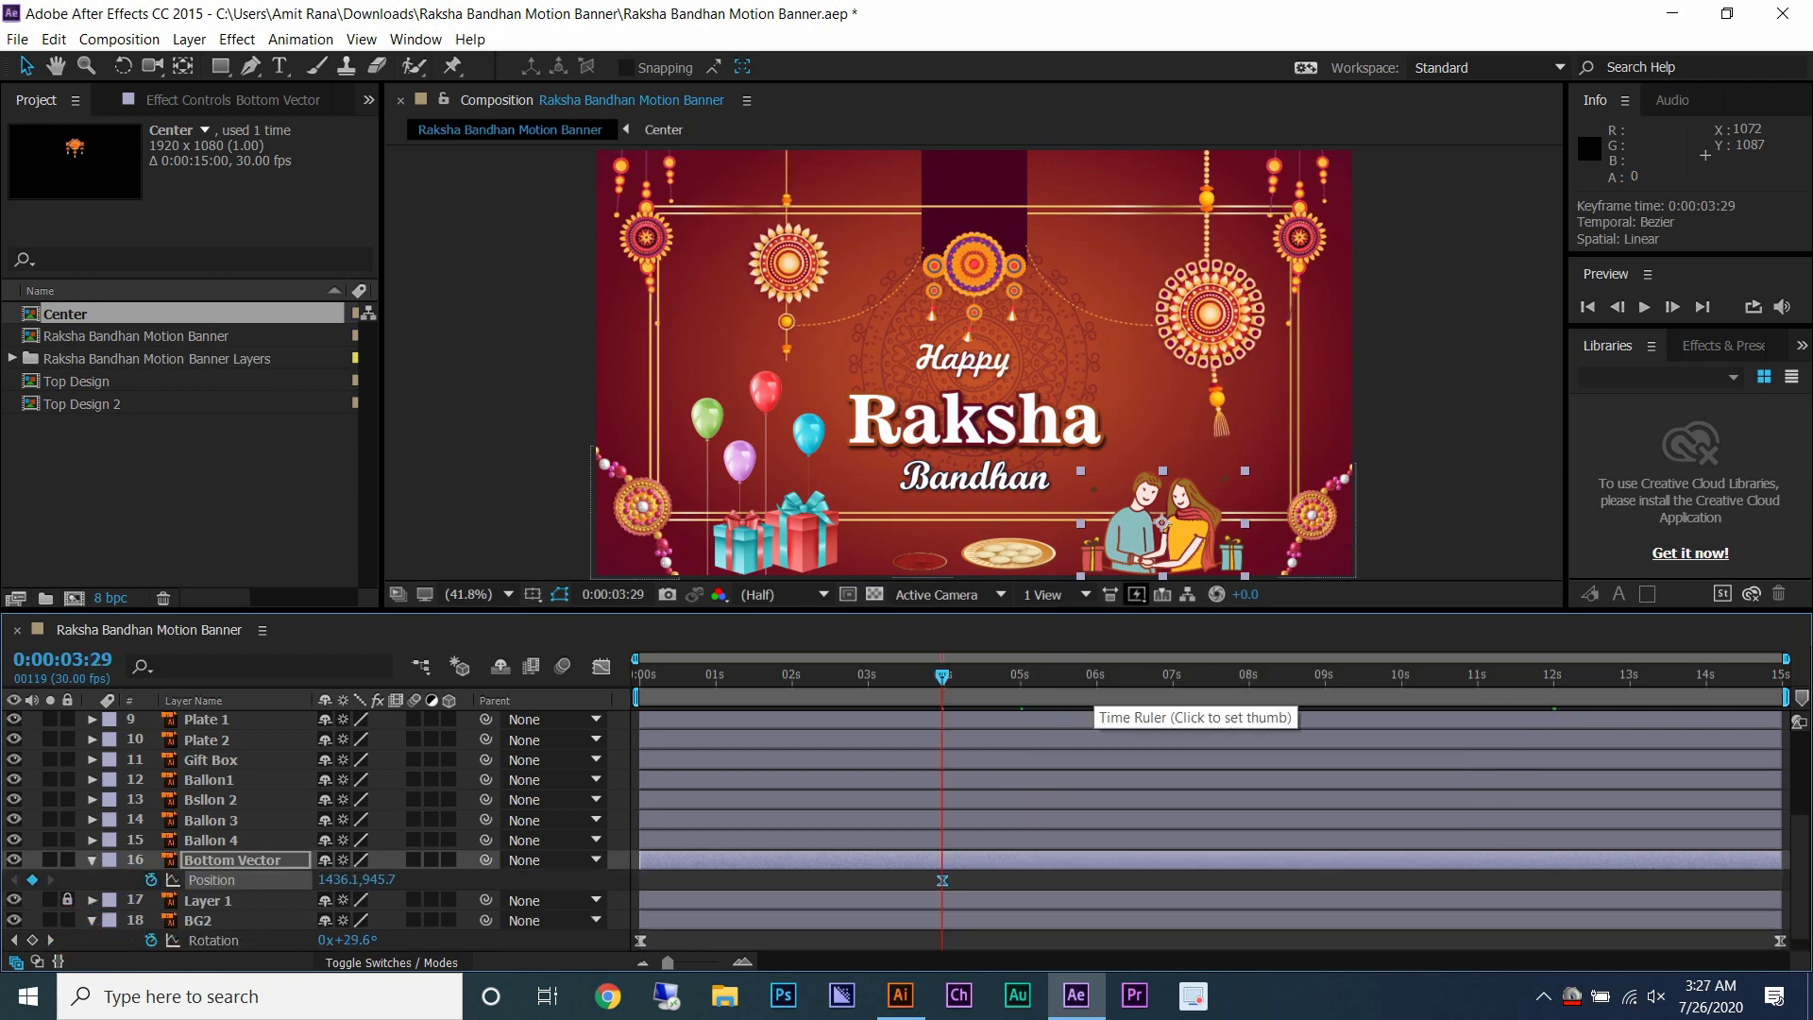
- Shift the couple's Position keyframe to 0:00:06:00, and at 0:00:04:00 lower the couple below the banner to a vertical position of 1222.7
{"action": "key", "text": "Return"}
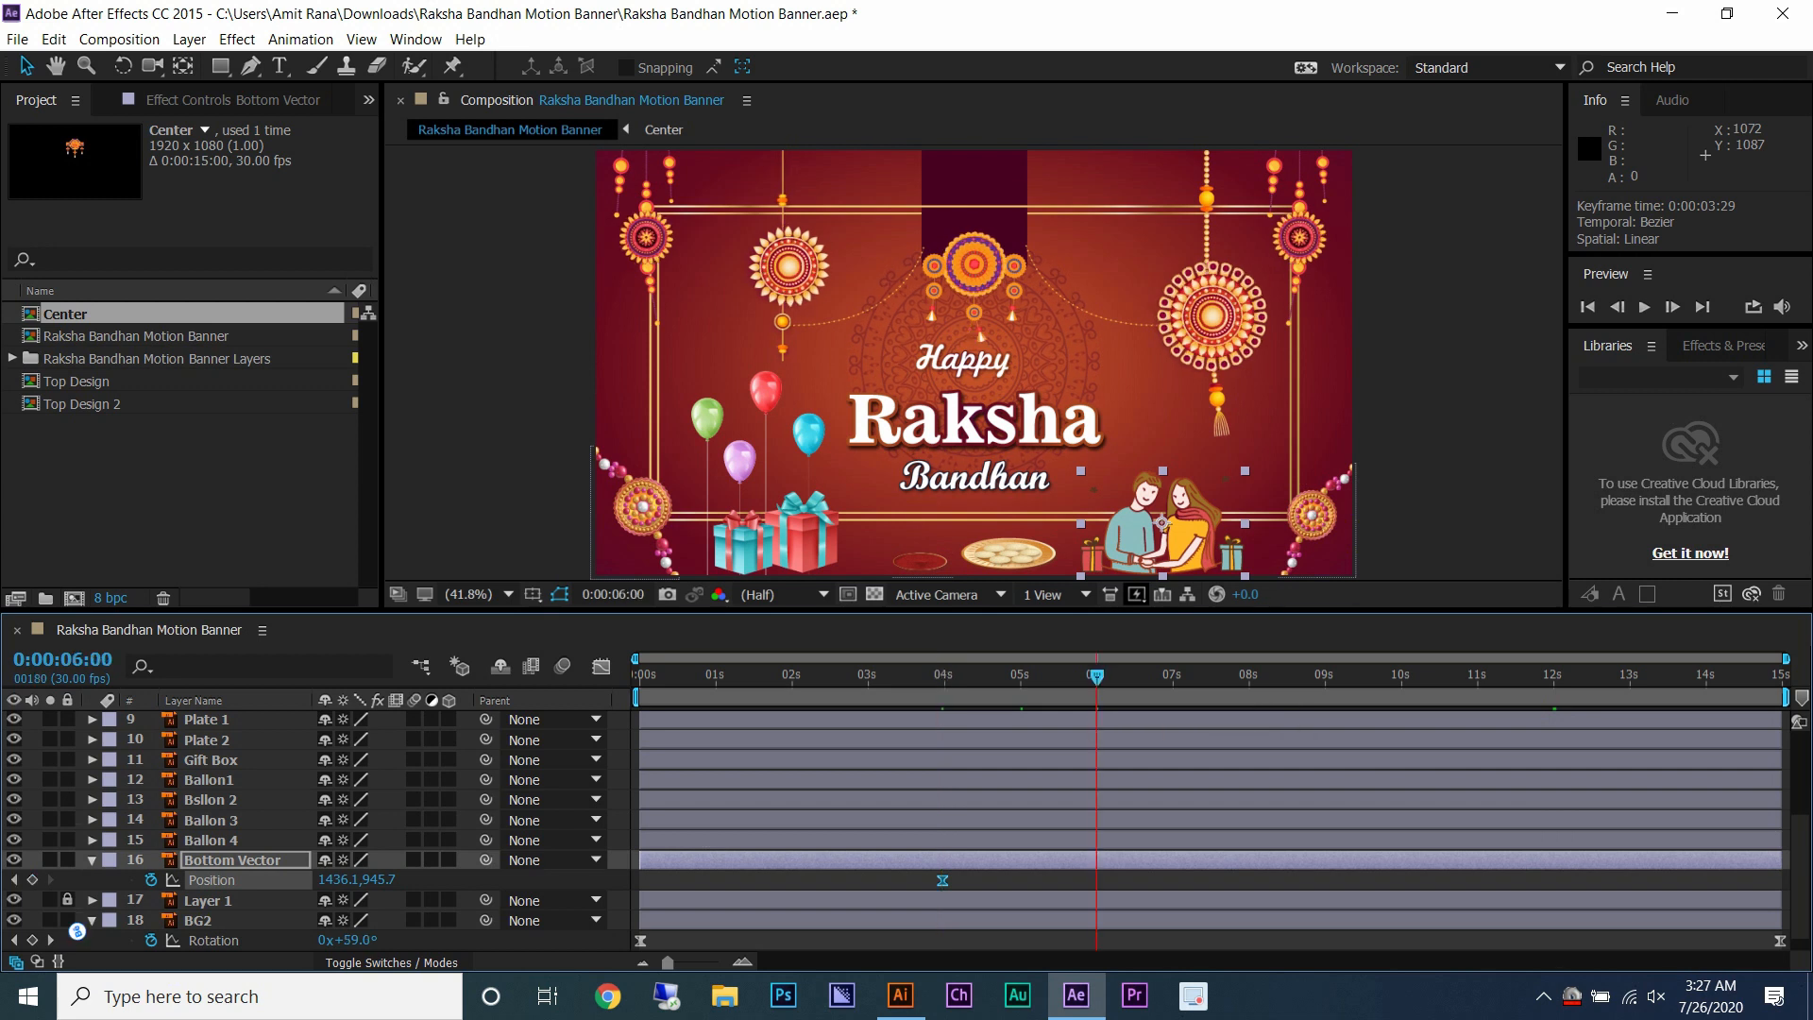
{"action": "left_click", "coordinate": [943, 674]}
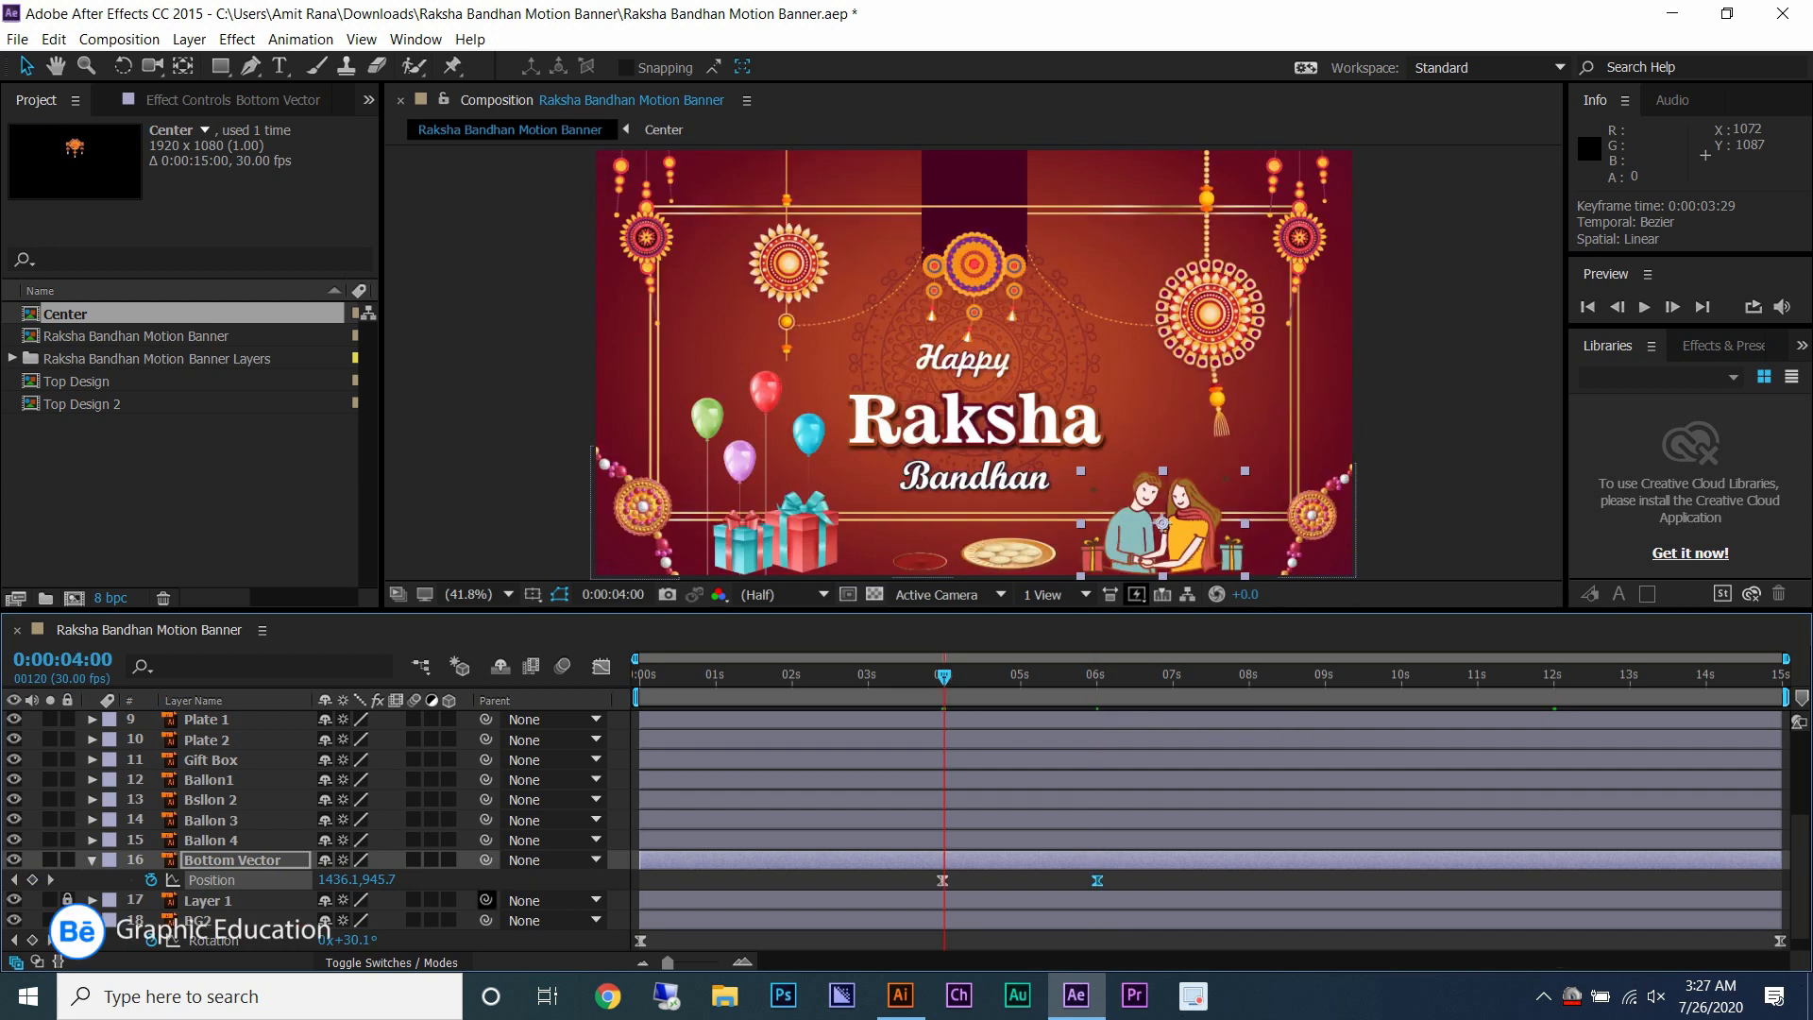
{"action": "left_click_drag", "start_coordinate": [378, 879], "coordinate": [406, 879]}
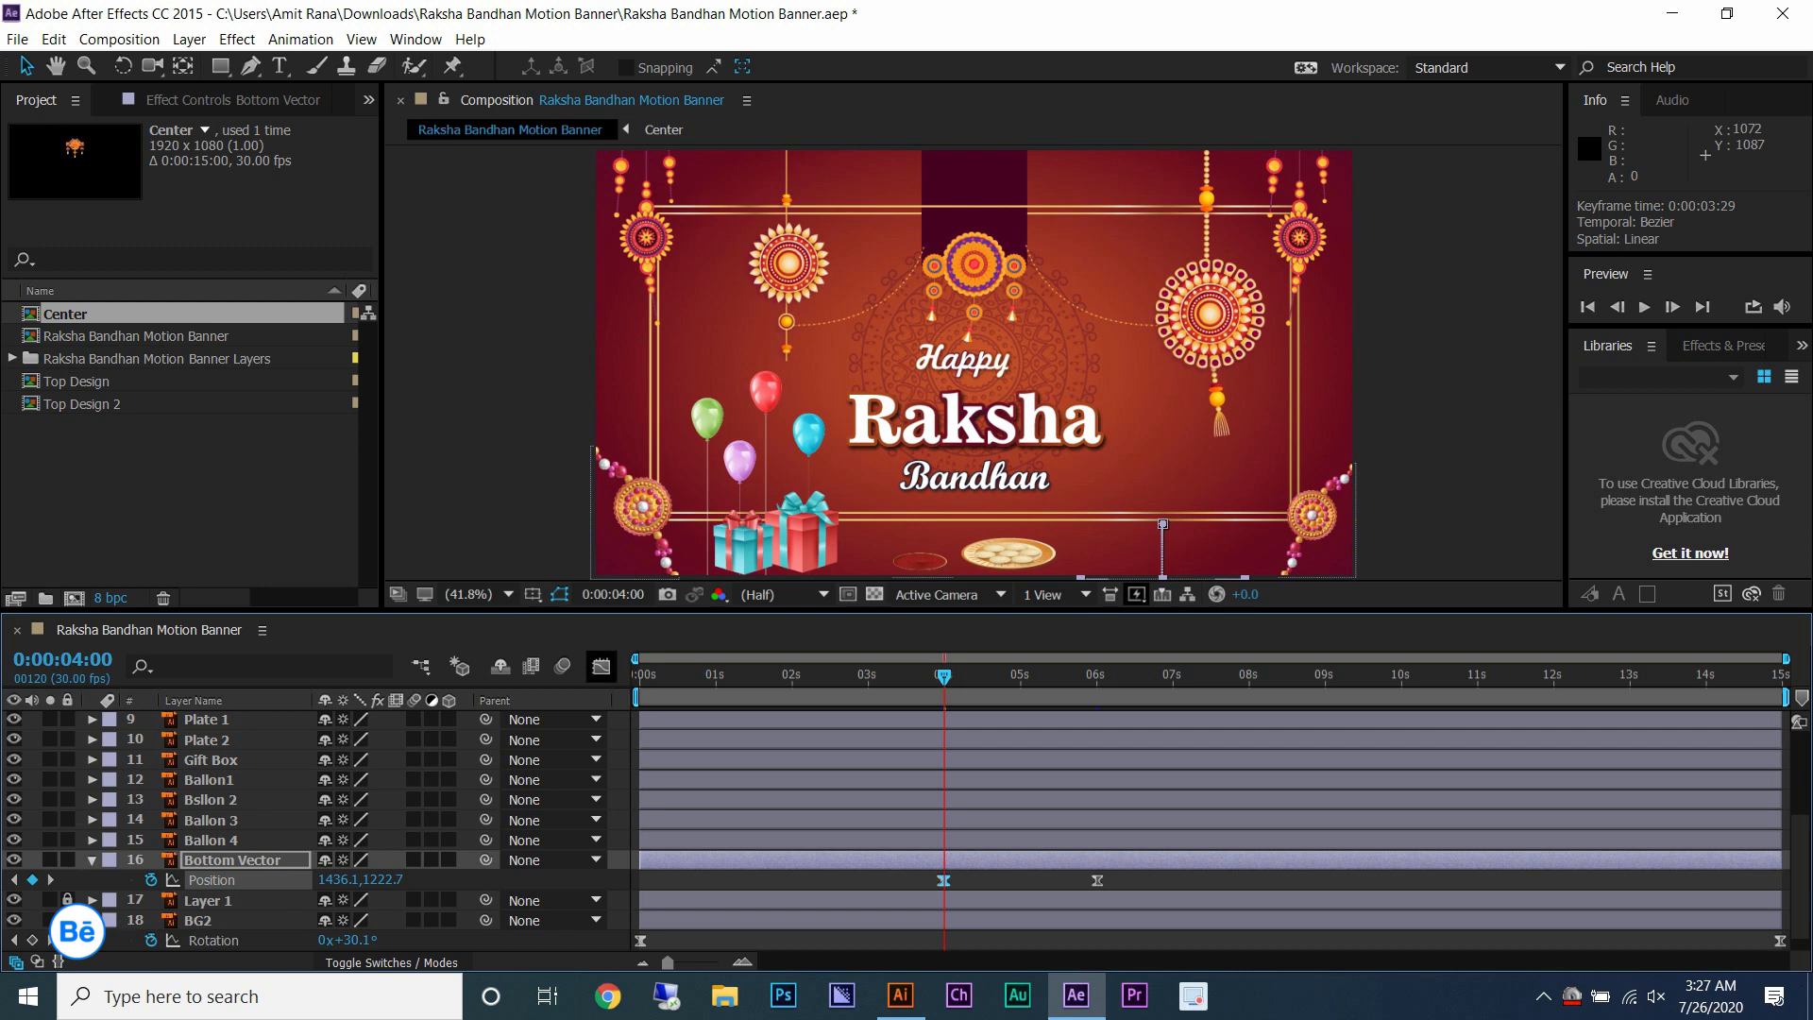
- Extend the end keyframe's ease handle on the couple's position curve in the Graph Editor, preview the motion, and save the project
{"action": "key", "text": "shift+F3"}
{"action": "left_click_drag", "start_coordinate": [1071, 900], "coordinate": [949, 900]}
{"action": "right_click", "coordinate": [1100, 818]}
{"action": "key", "text": "Escape"}
{"action": "left_click", "coordinate": [601, 665]}
{"action": "key", "text": "space"}
{"action": "key", "text": "ctrl+s"}
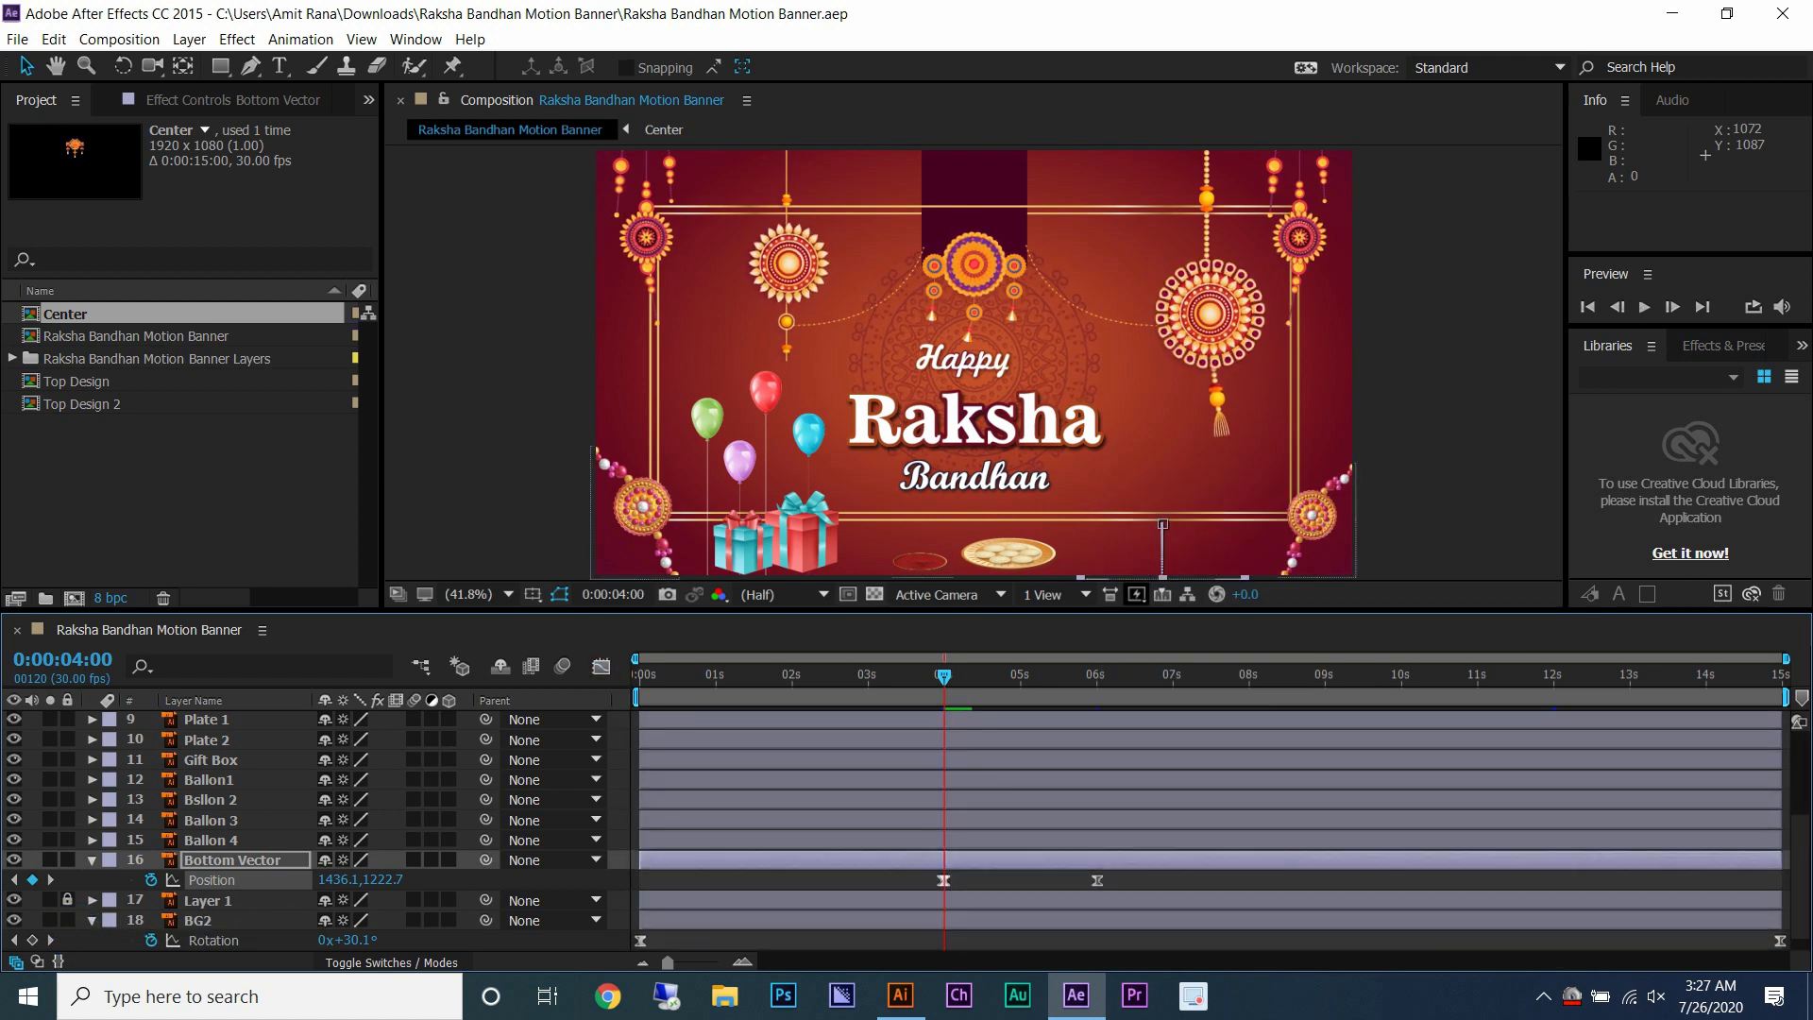
- Add eased Position keyframes to the Gift Box layer at 0:00:05:00 and 0:00:07:00
{"action": "left_click", "coordinate": [1020, 677]}
{"action": "left_click", "coordinate": [746, 541]}
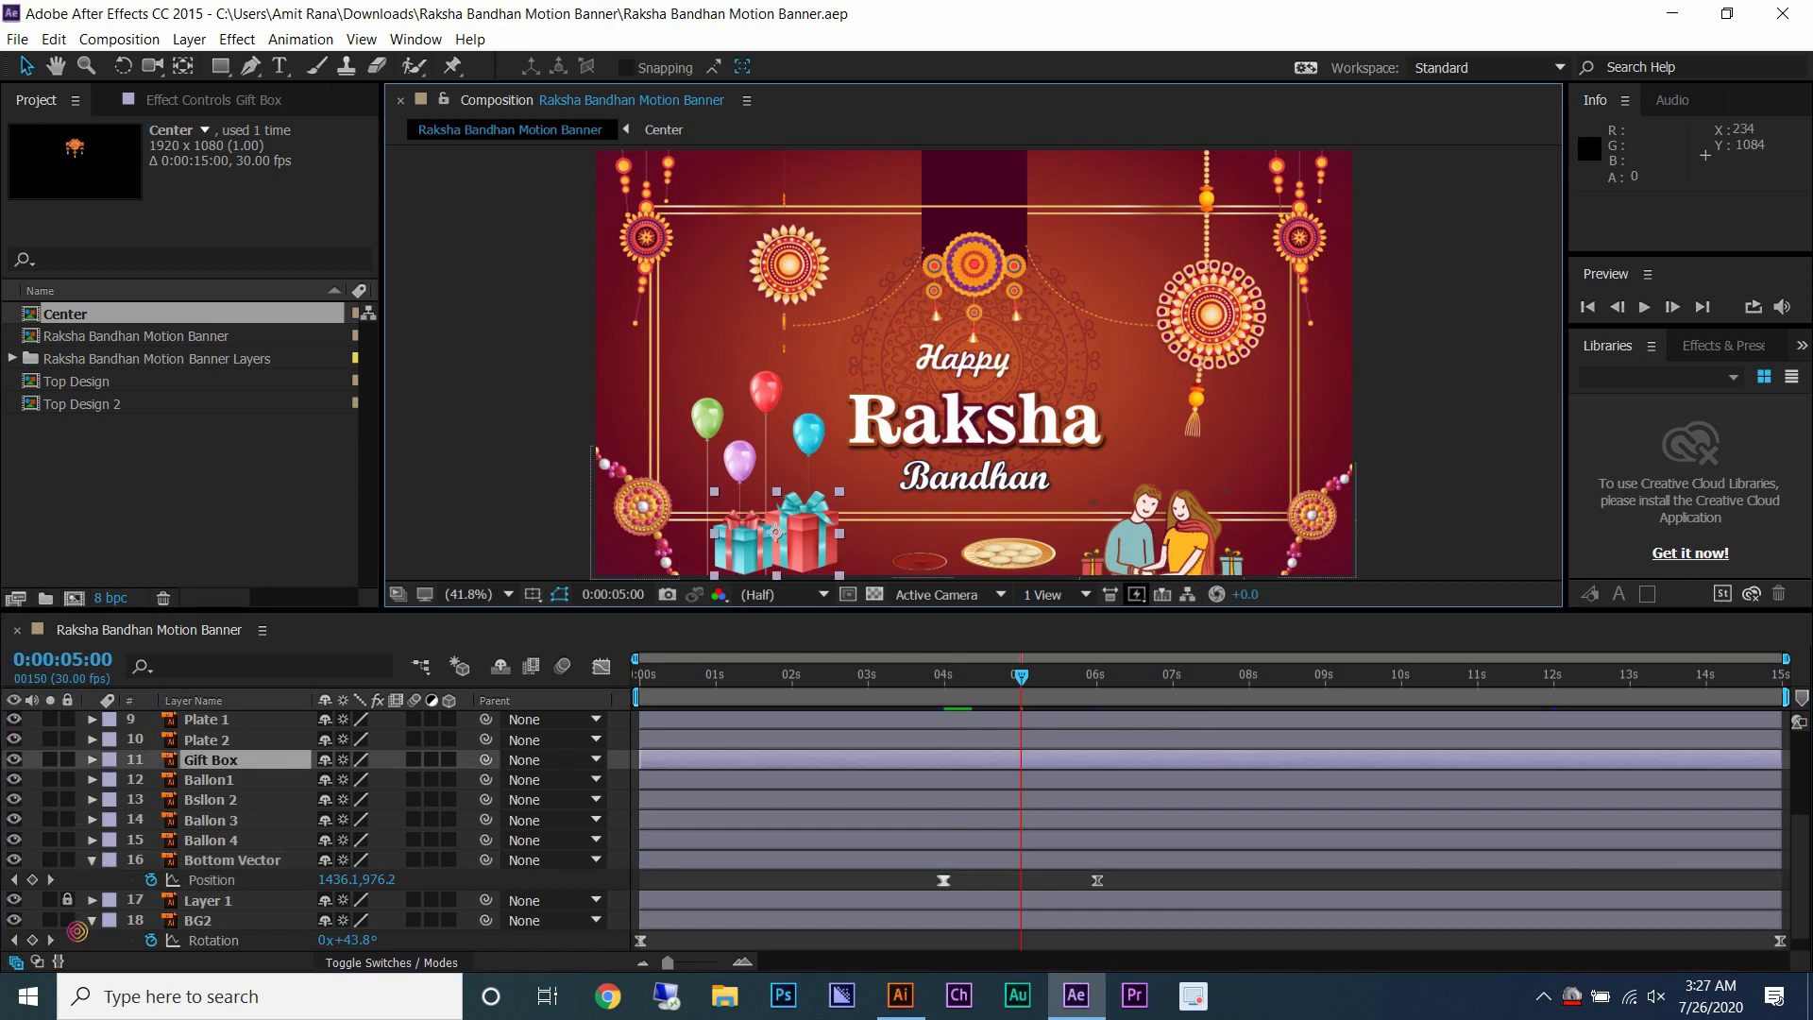
{"action": "key", "text": "p"}
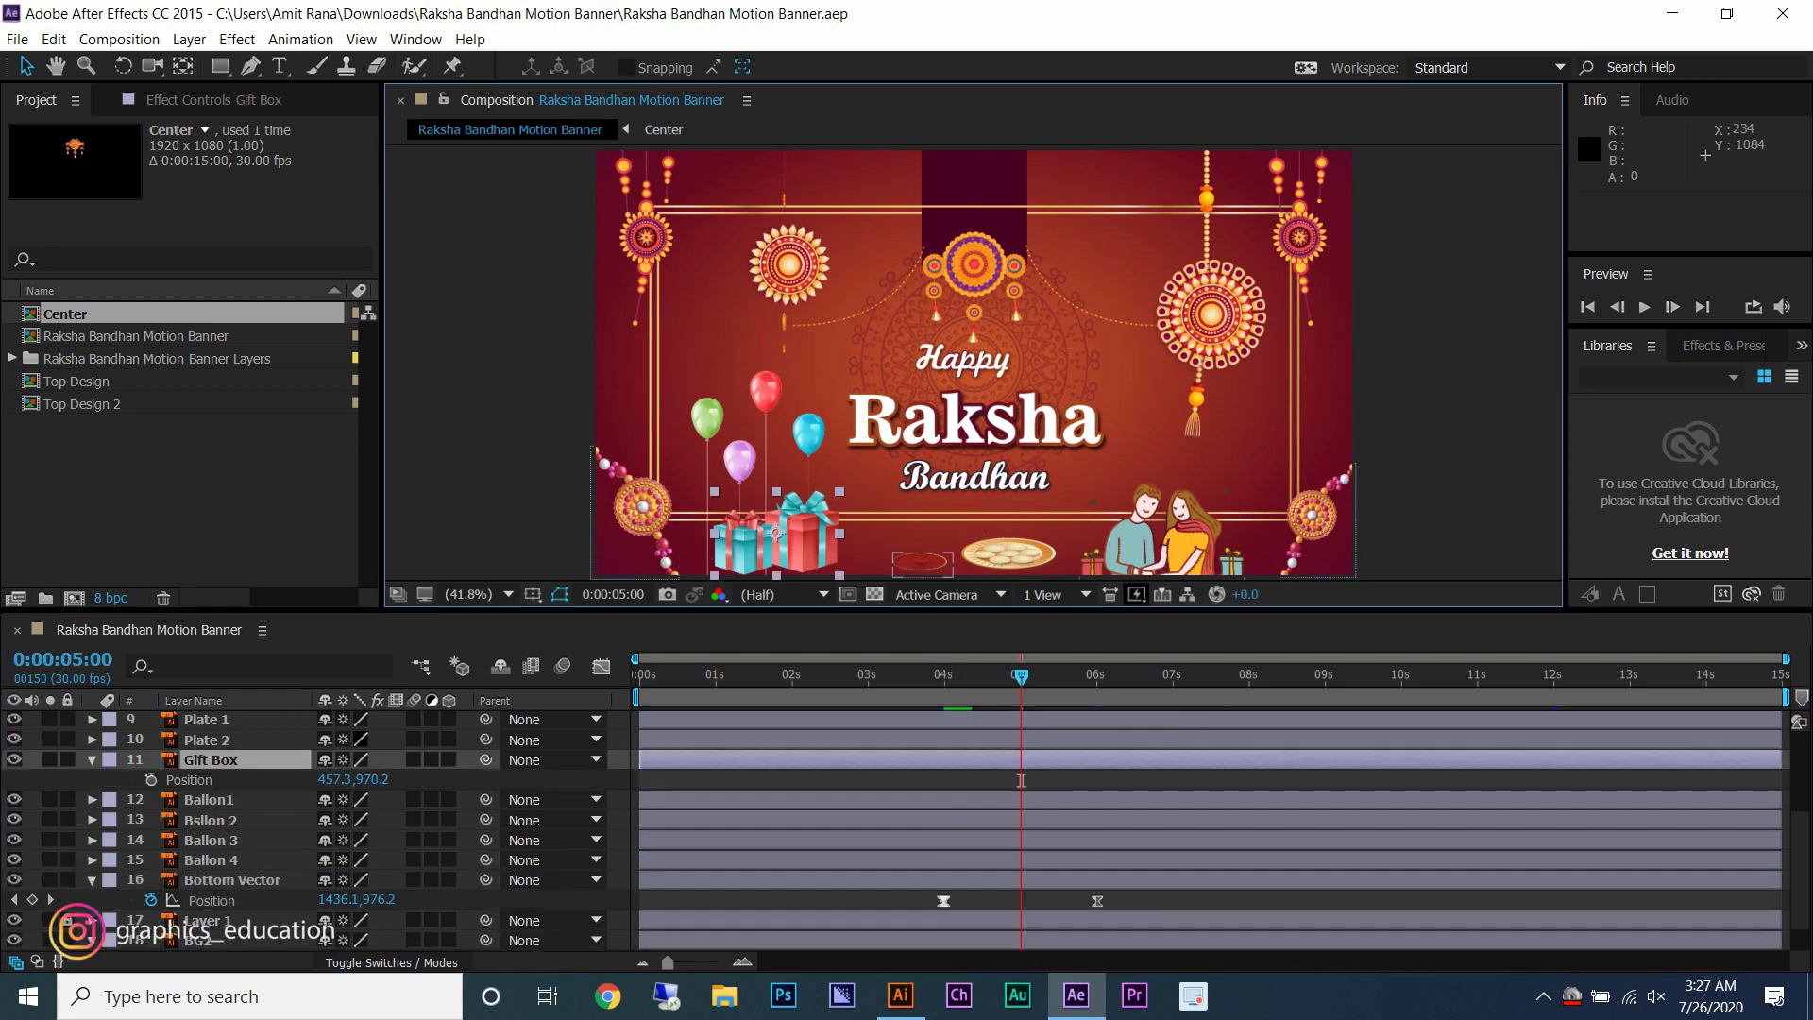
{"action": "left_click", "coordinate": [150, 780]}
{"action": "left_click", "coordinate": [1173, 676]}
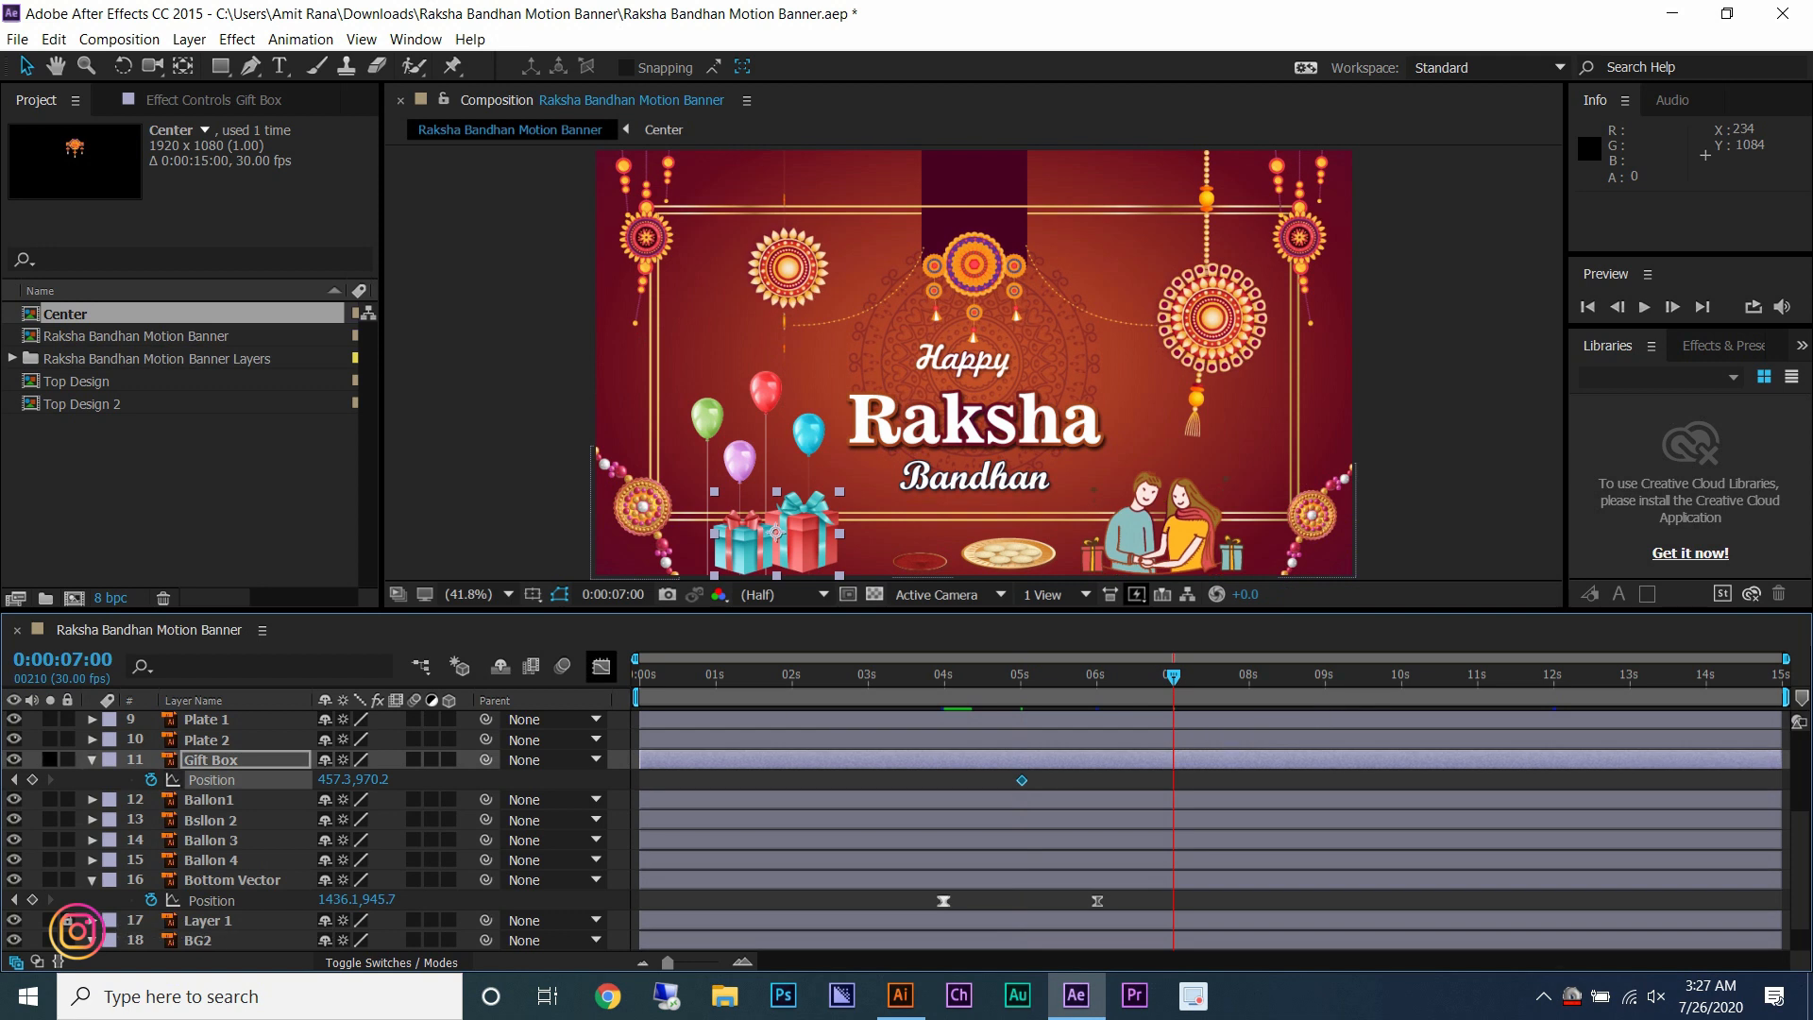
{"action": "right_click", "coordinate": [1173, 780]}
{"action": "mouse_move", "coordinate": [1322, 762]}
{"action": "left_click", "coordinate": [1501, 810]}
{"action": "key", "text": "j"}
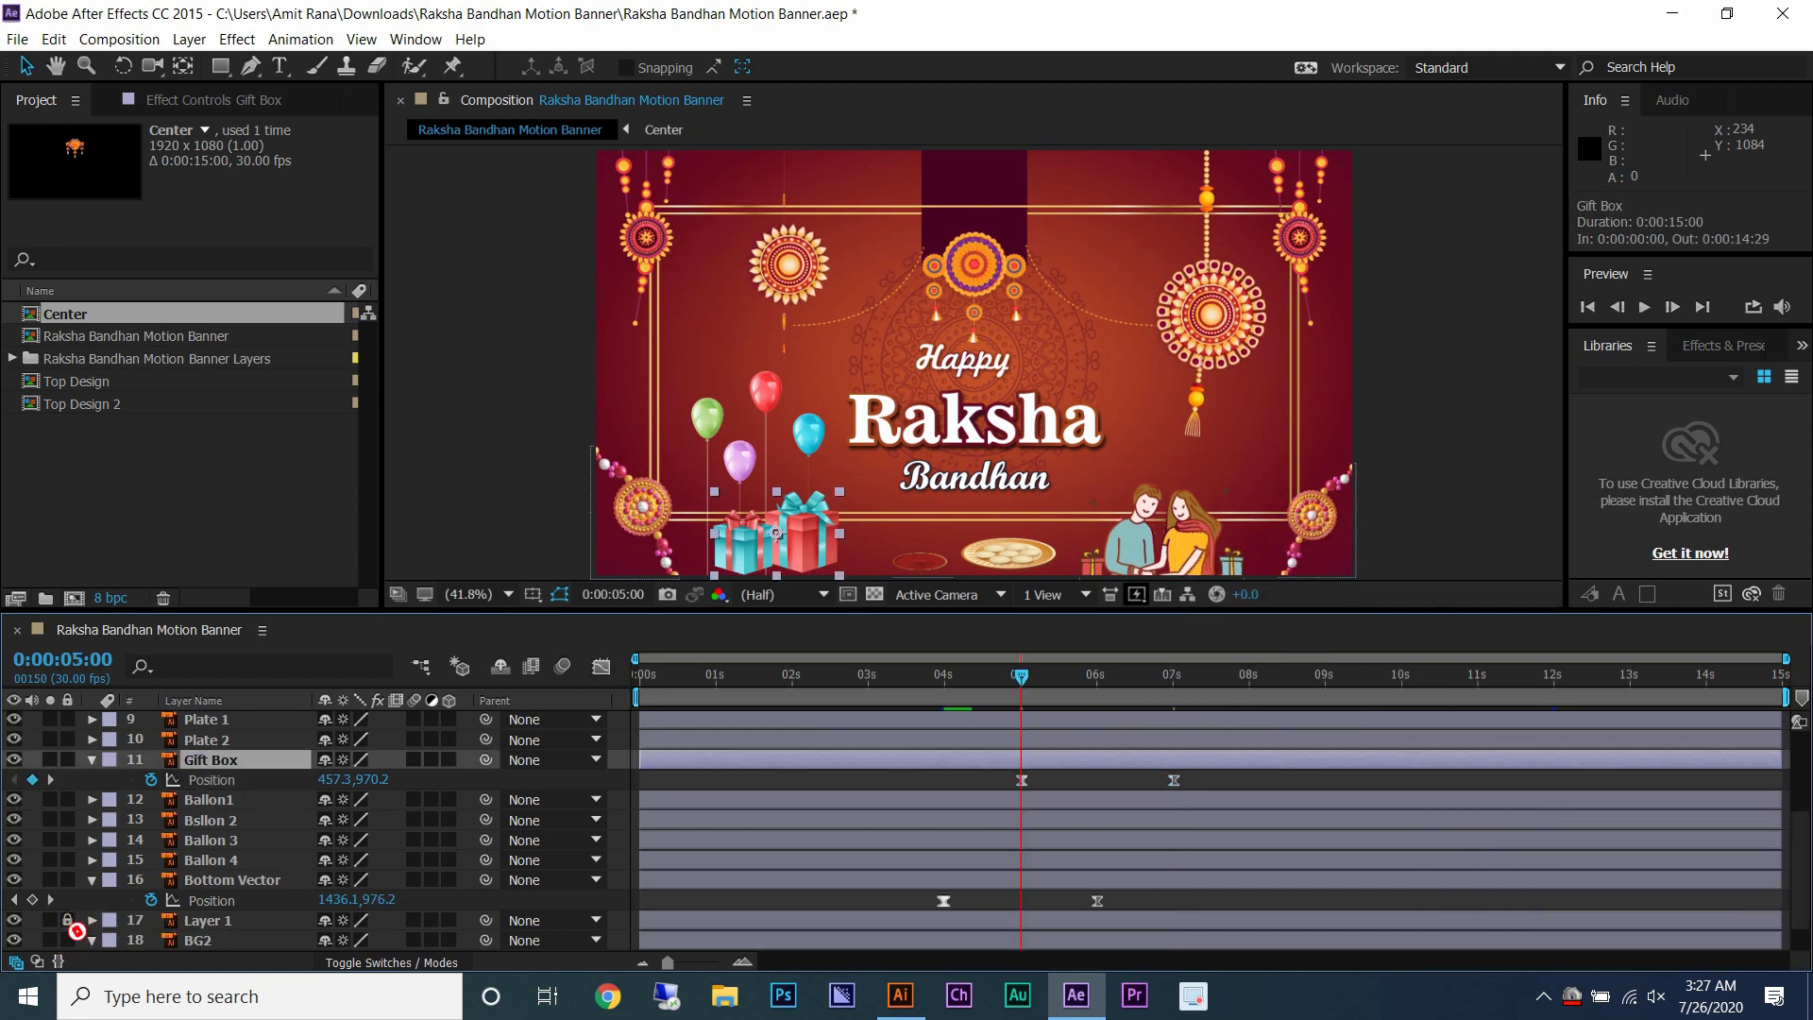
- Lower the gift boxes below the banner to a vertical position of 1207.3 at 0:00:05:00 and extend the end keyframe's ease handle in the Graph Editor
{"action": "left_click_drag", "start_coordinate": [815, 528], "coordinate": [815, 621]}
{"action": "left_click", "coordinate": [600, 666]}
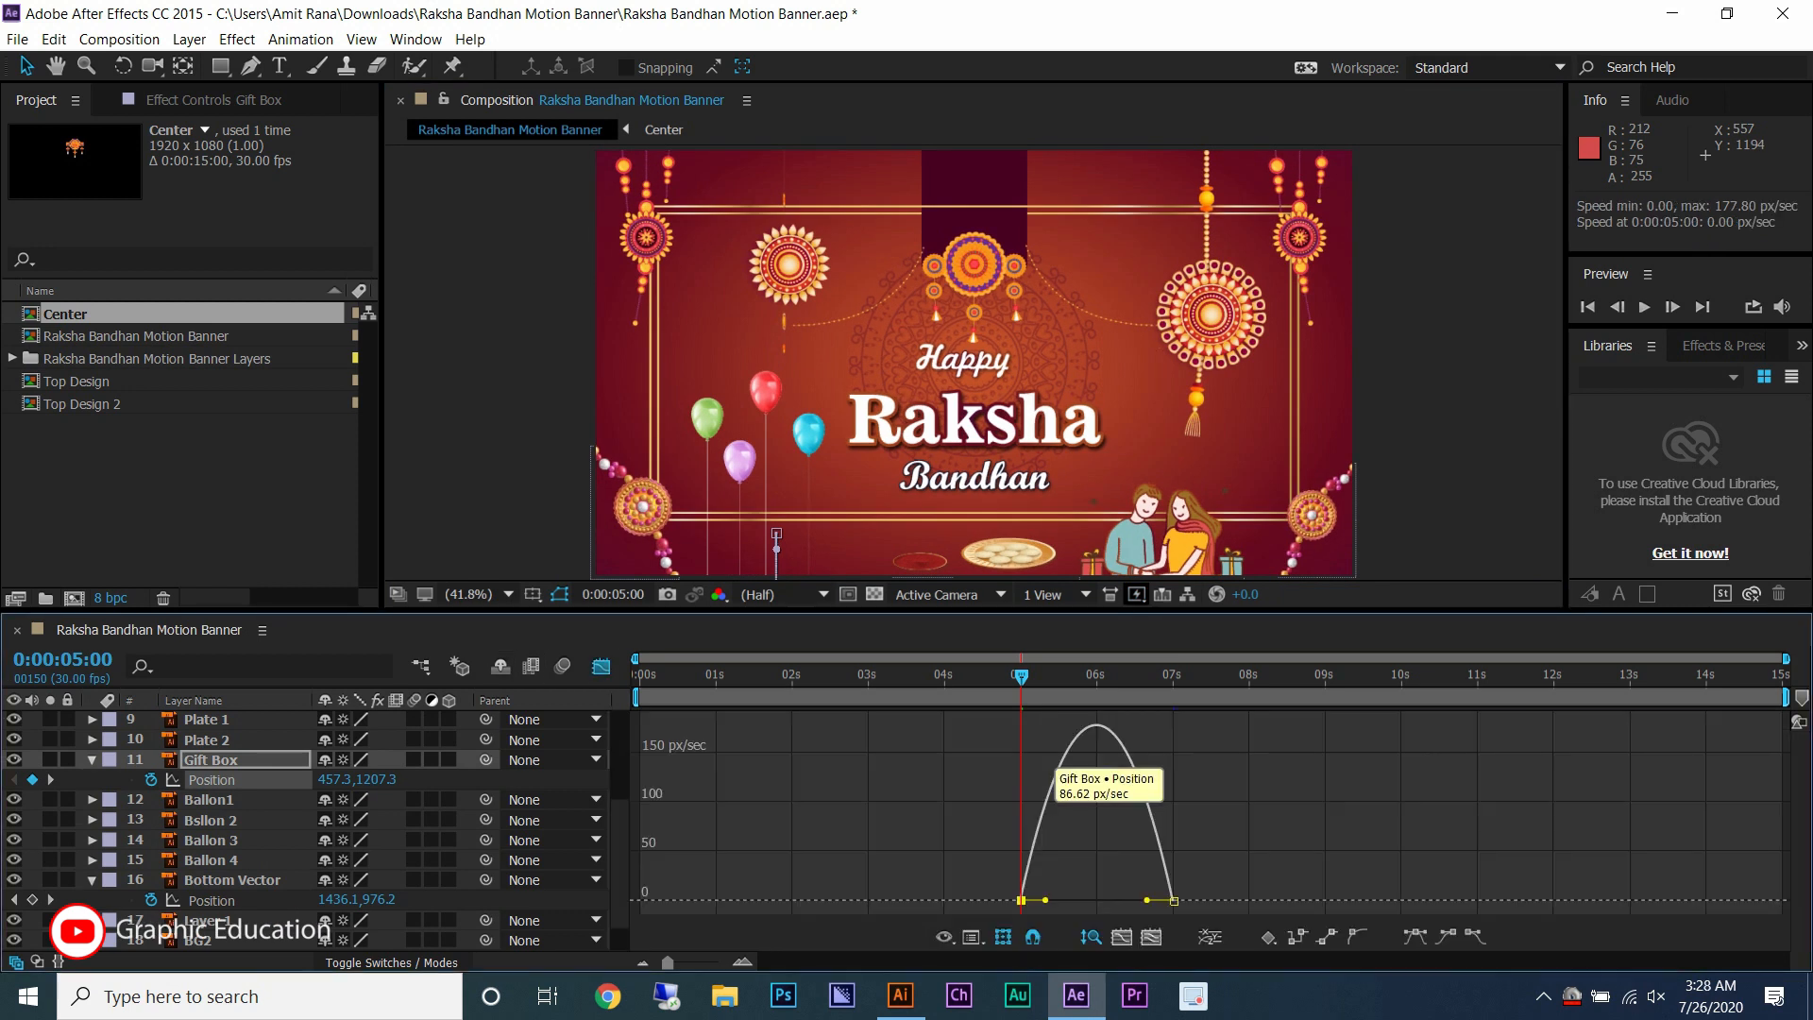
{"action": "left_click_drag", "start_coordinate": [1147, 900], "coordinate": [1027, 900]}
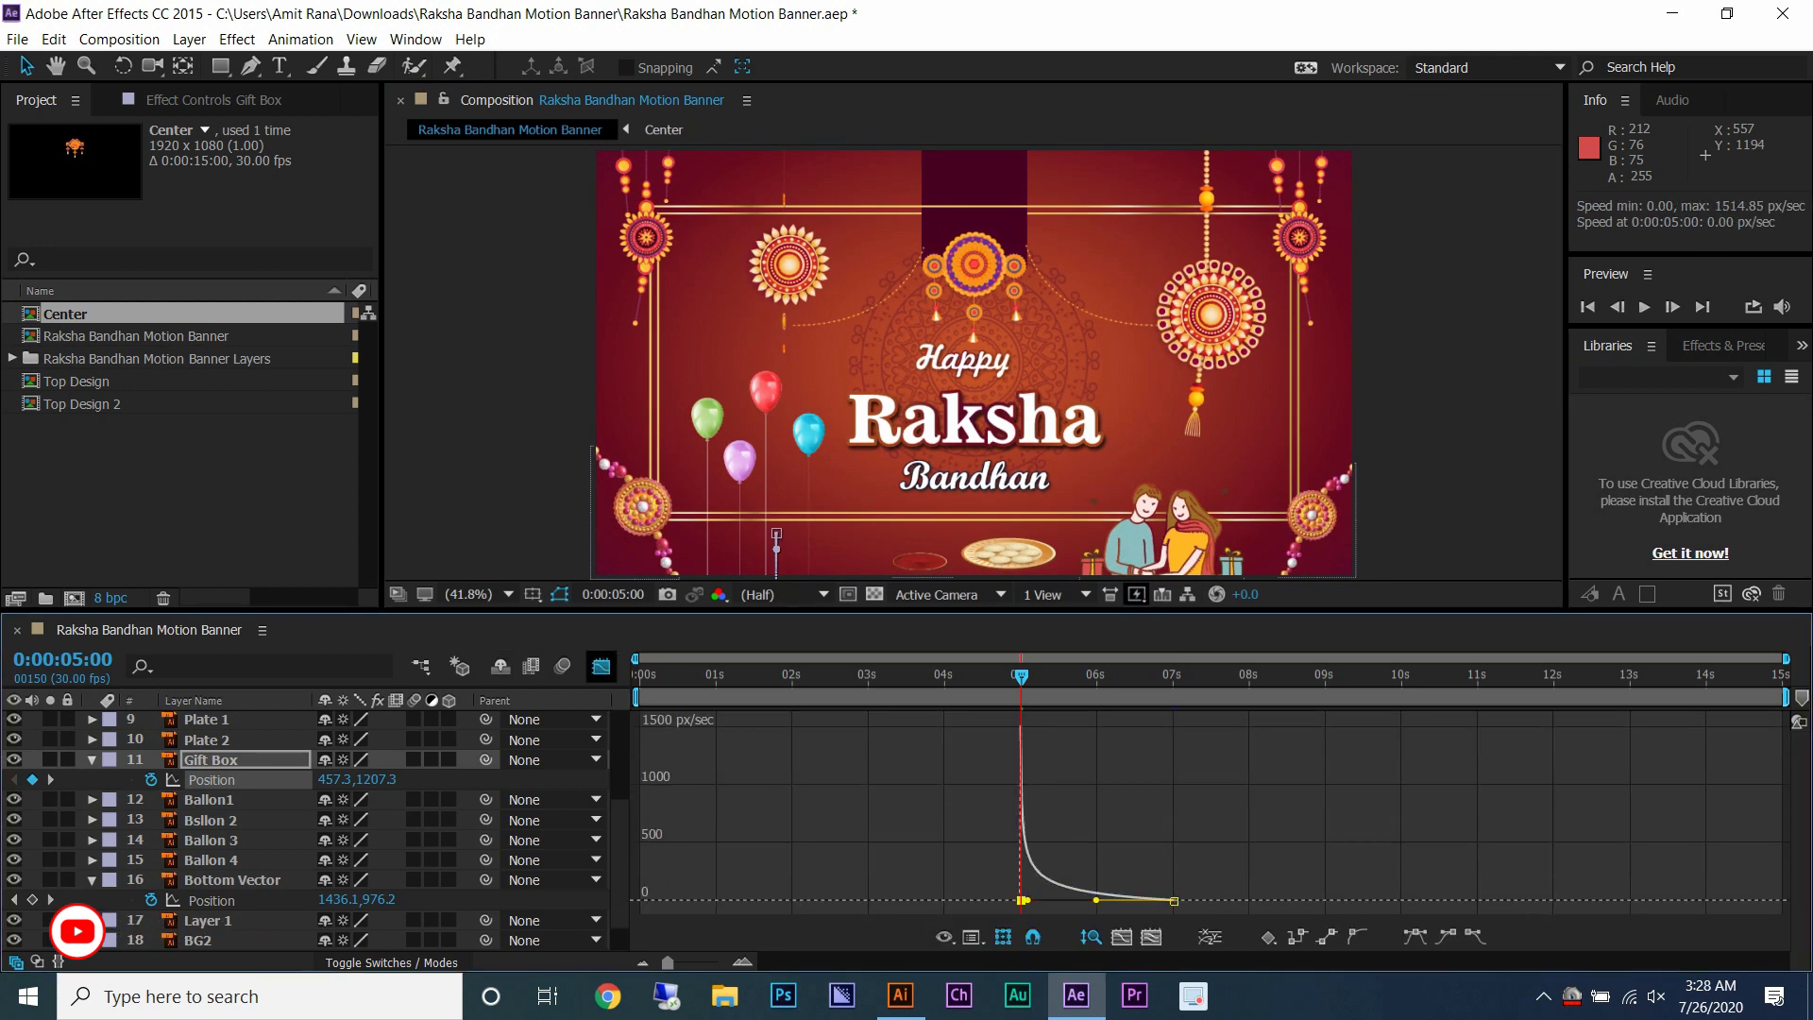
{"action": "left_click", "coordinate": [601, 666]}
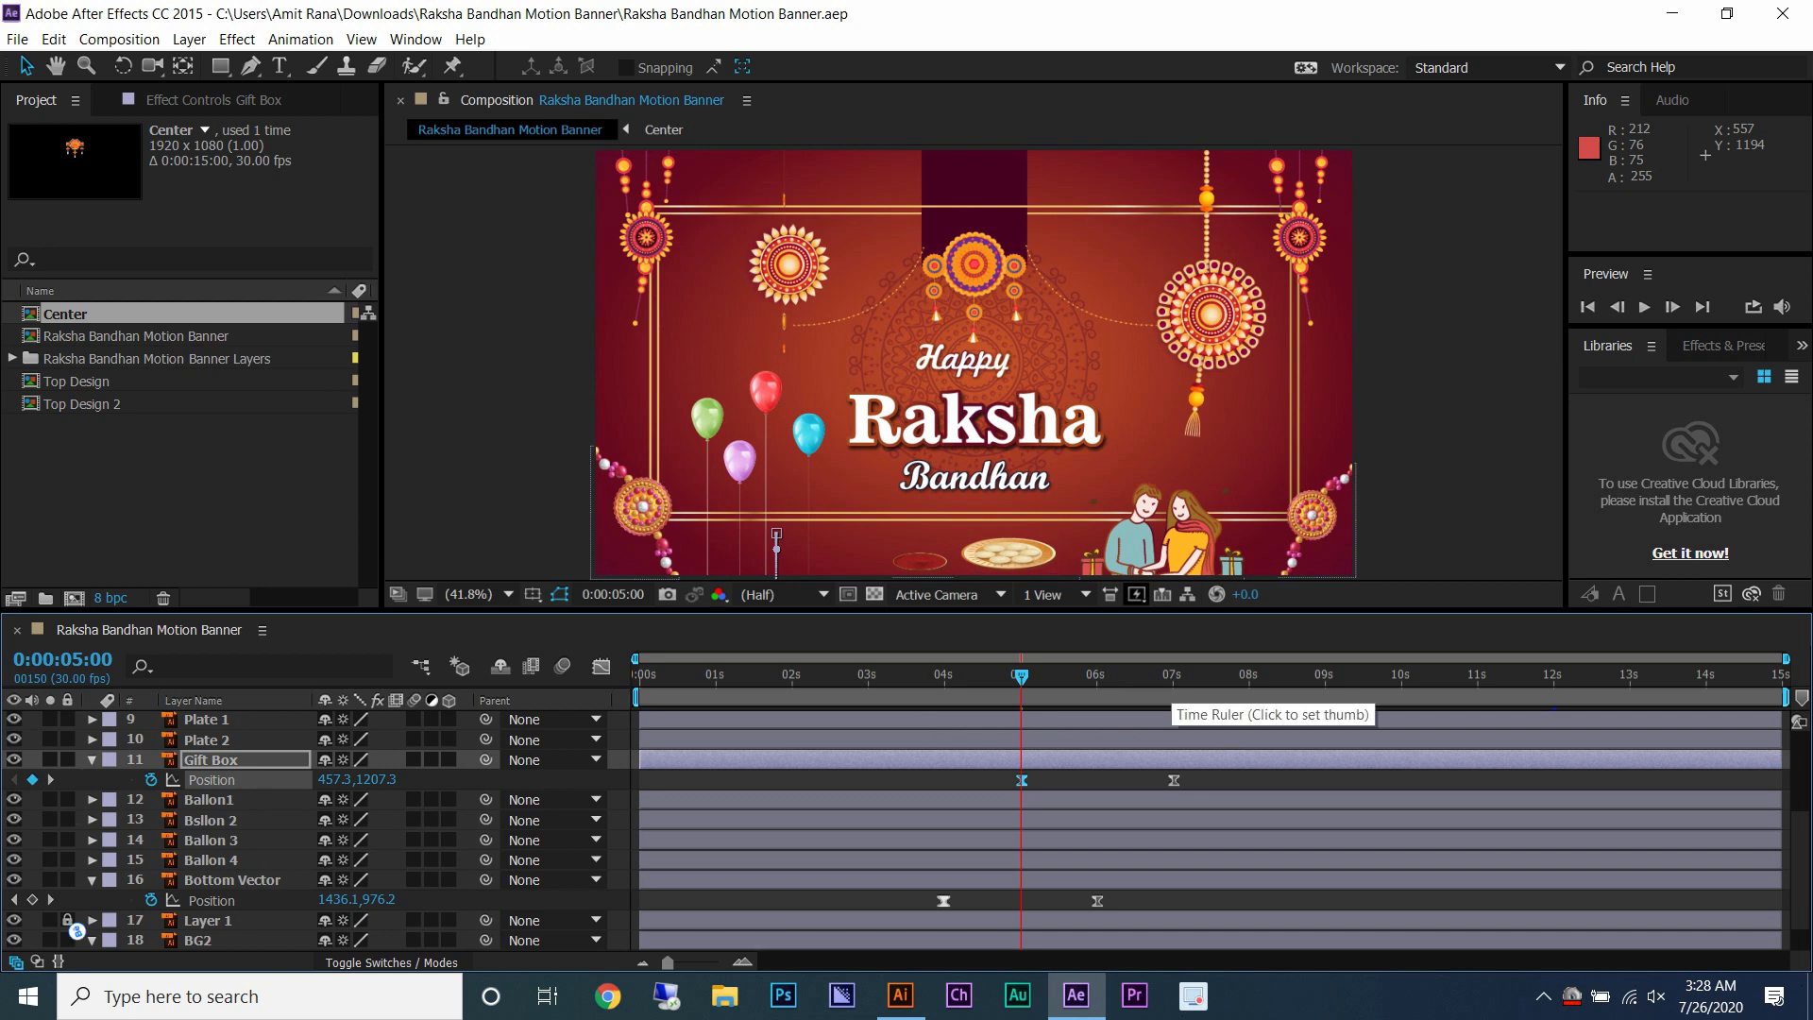
{"action": "left_click", "coordinate": [1173, 678]}
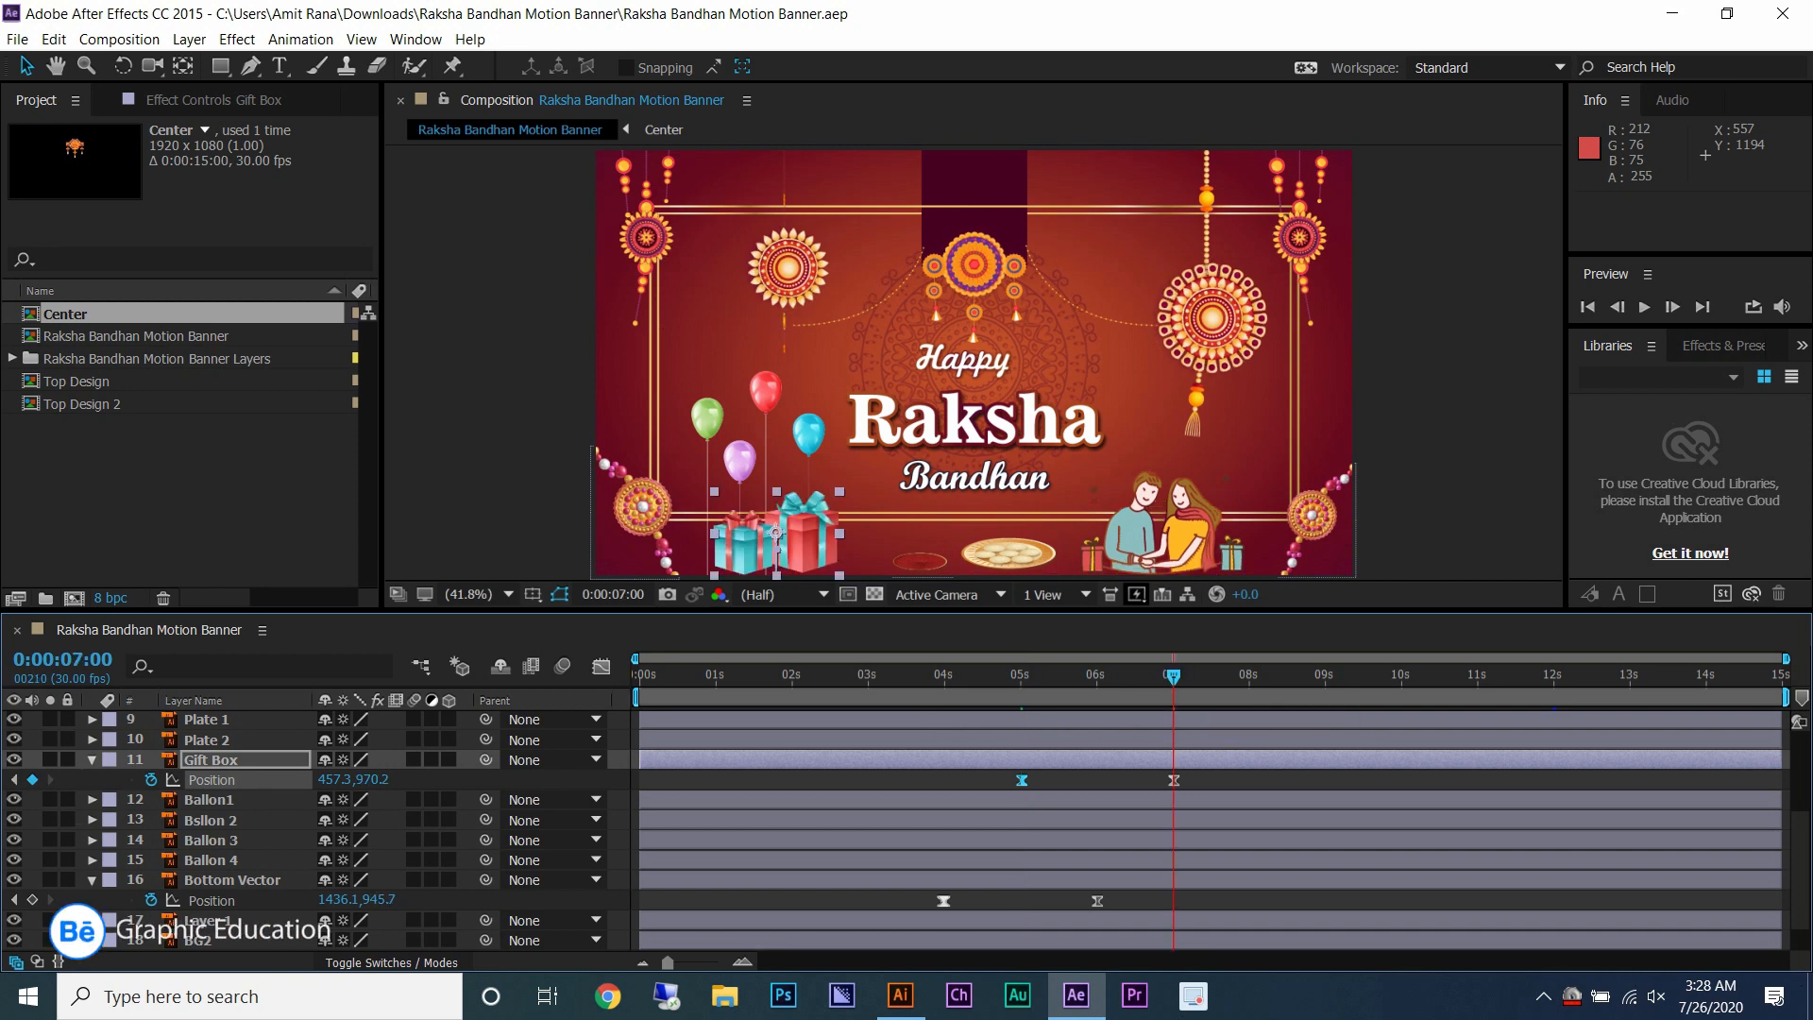
- Pre-compose the Gift Box layer and the four balloon layers into a new composition named Ballon
{"action": "left_click", "coordinate": [1248, 677]}
{"action": "left_click", "coordinate": [793, 536]}
{"action": "left_click", "coordinate": [743, 457]}
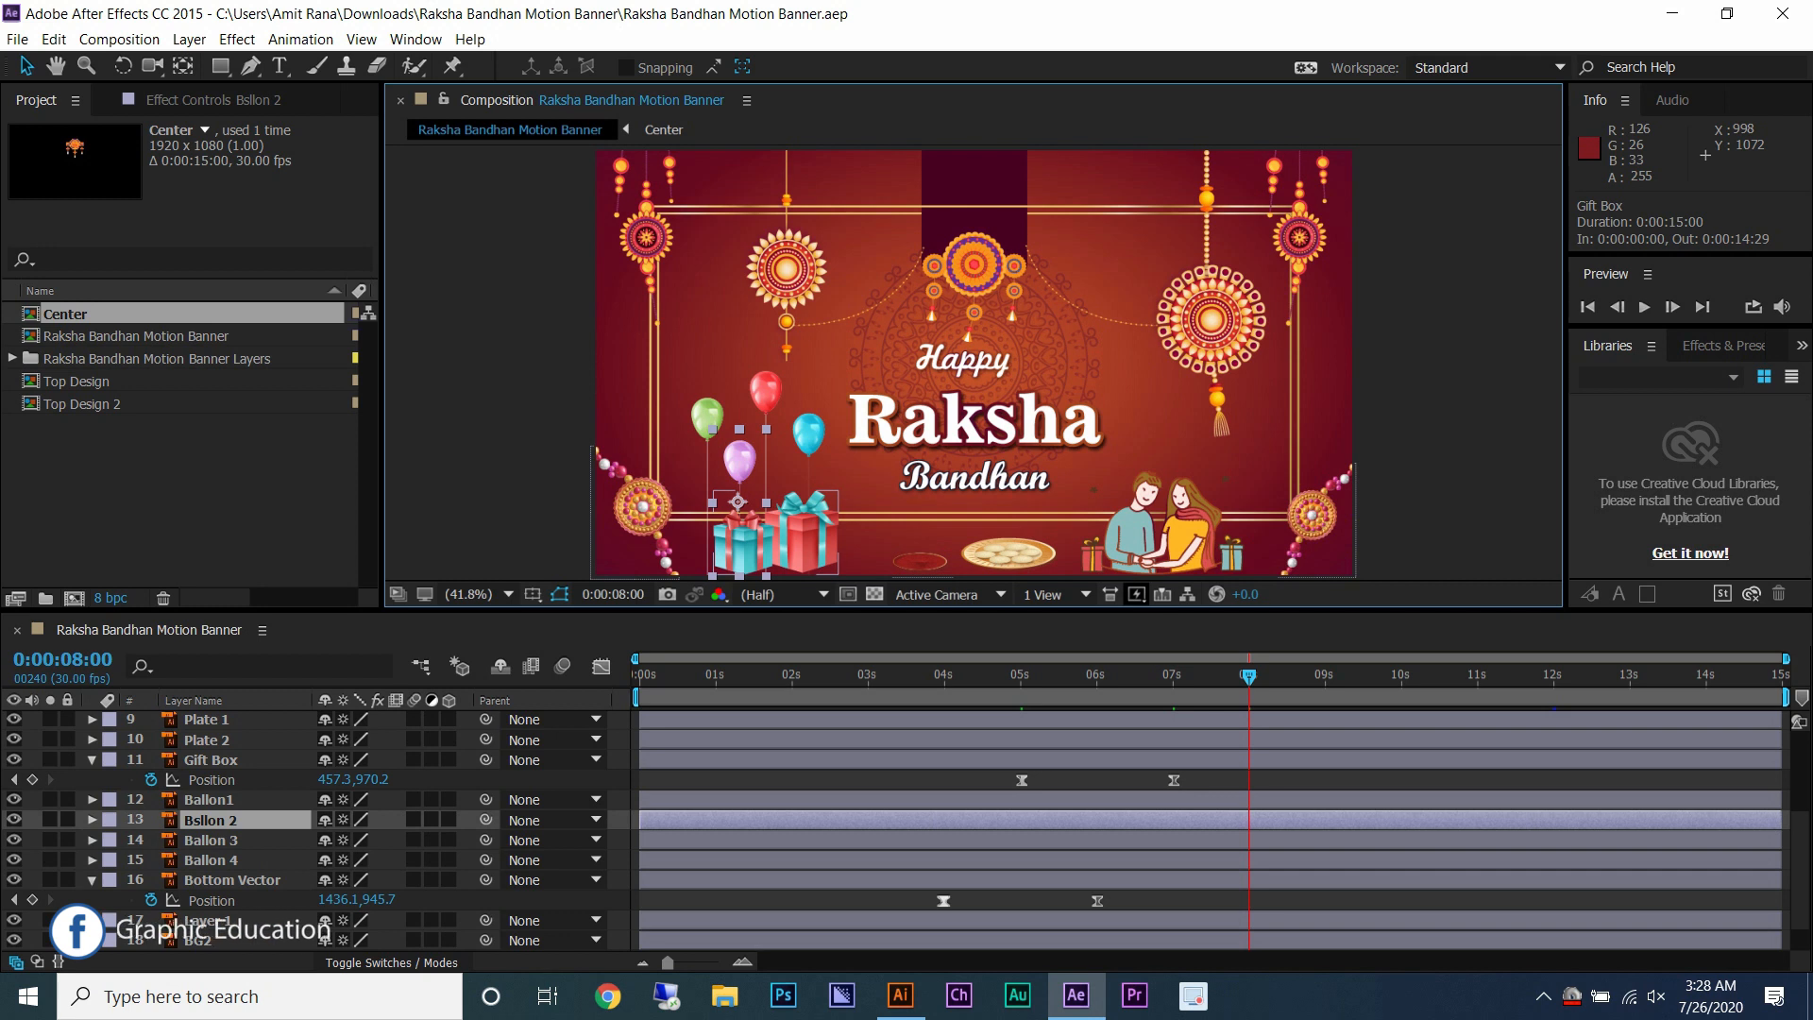
{"action": "left_click", "coordinate": [92, 759]}
{"action": "left_click", "coordinate": [92, 859]}
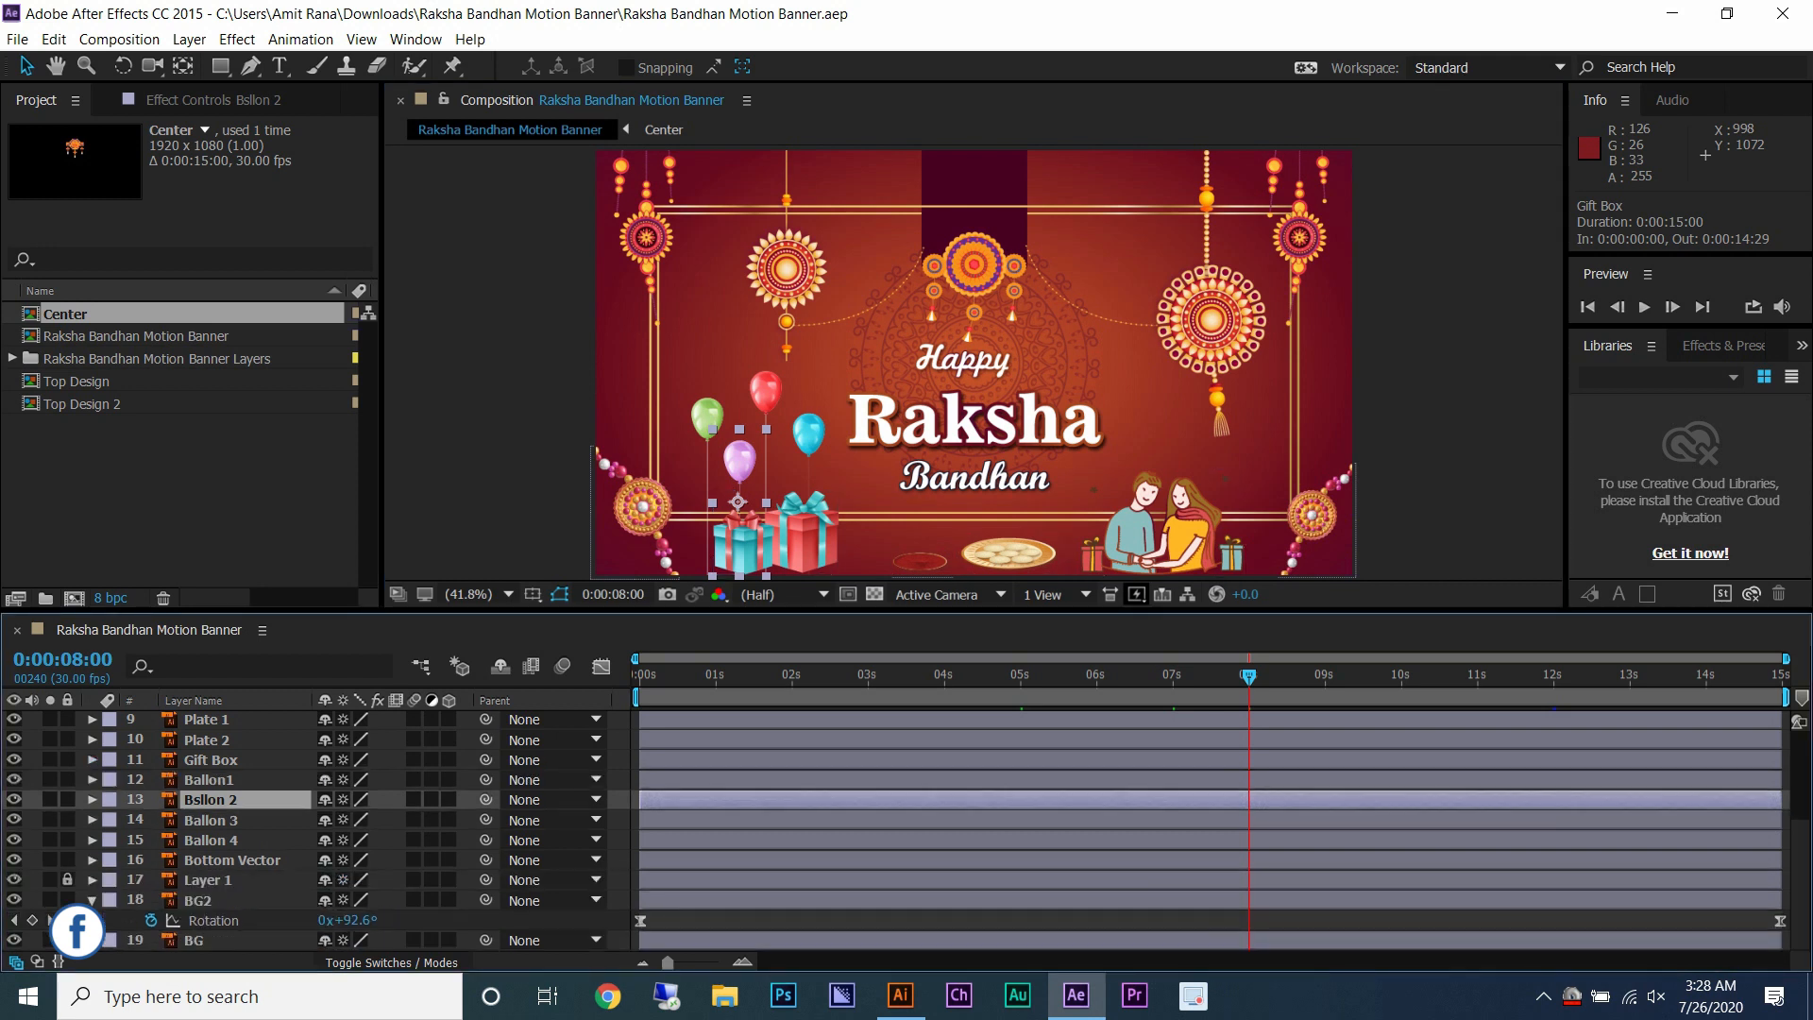
{"action": "left_click", "coordinate": [210, 759]}
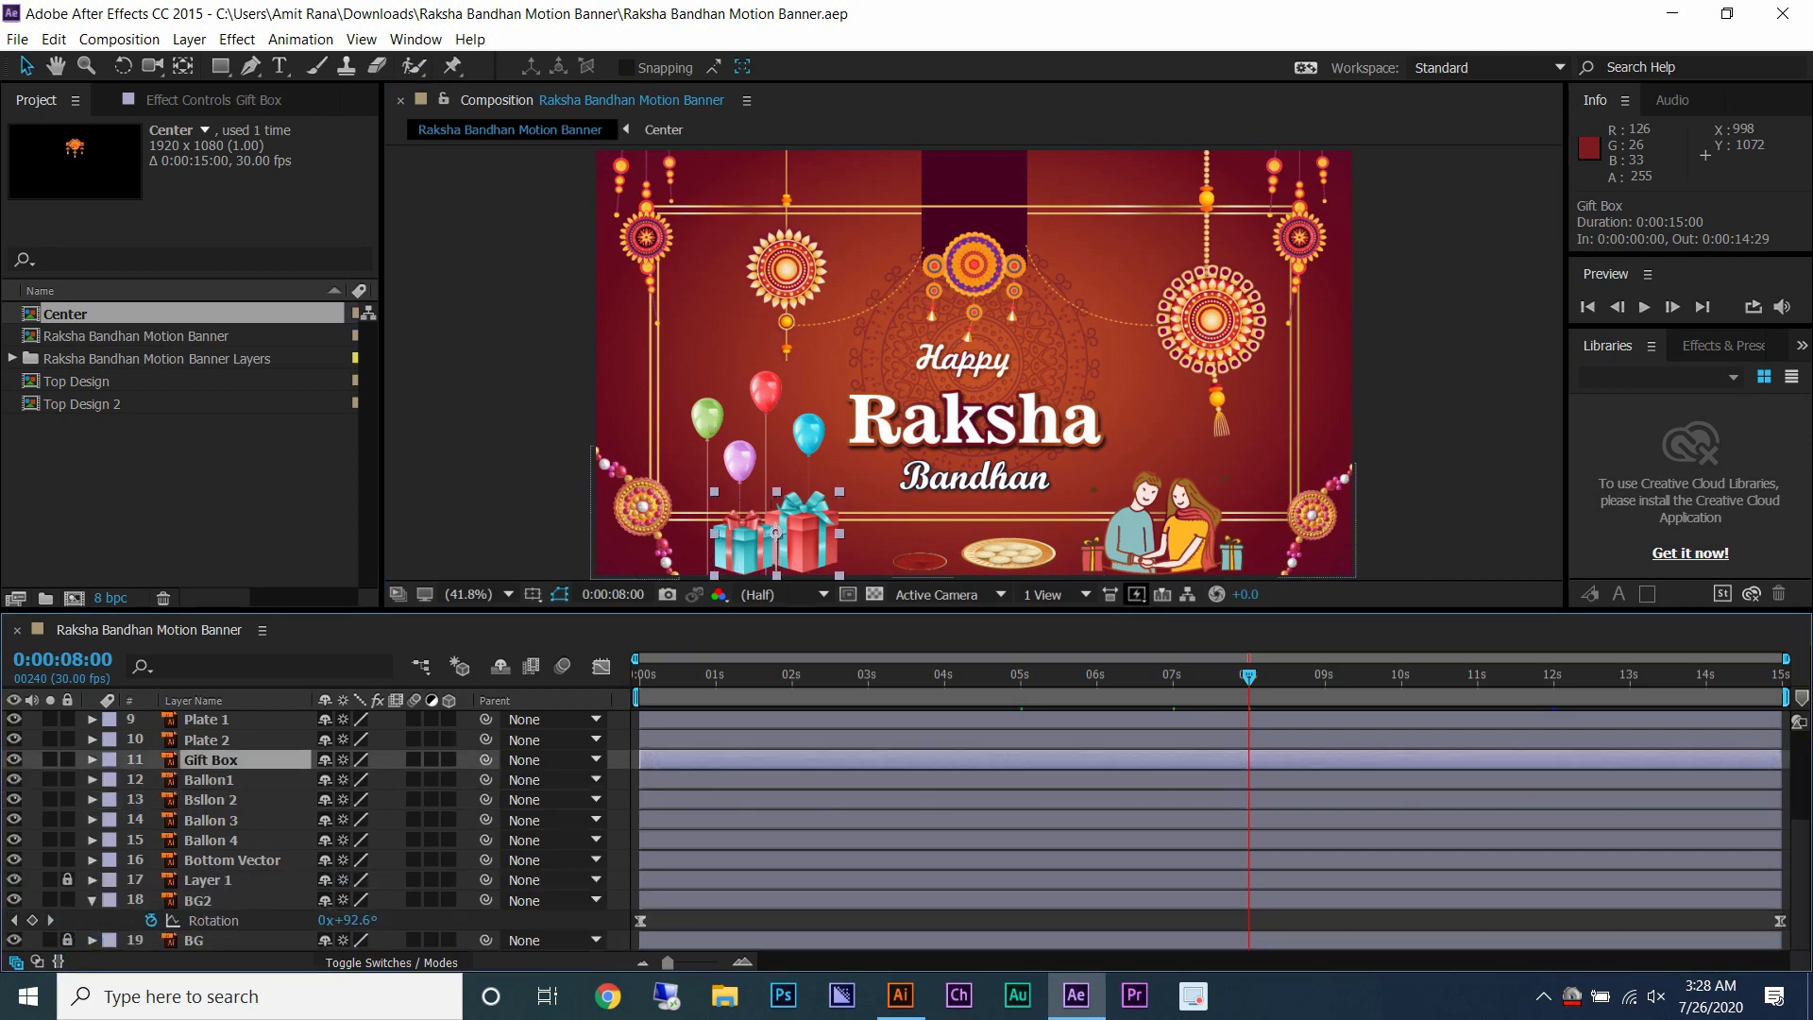
{"action": "left_click", "coordinate": [211, 839], "text": "shift"}
{"action": "right_click", "coordinate": [219, 839]}
{"action": "left_click", "coordinate": [283, 653]}
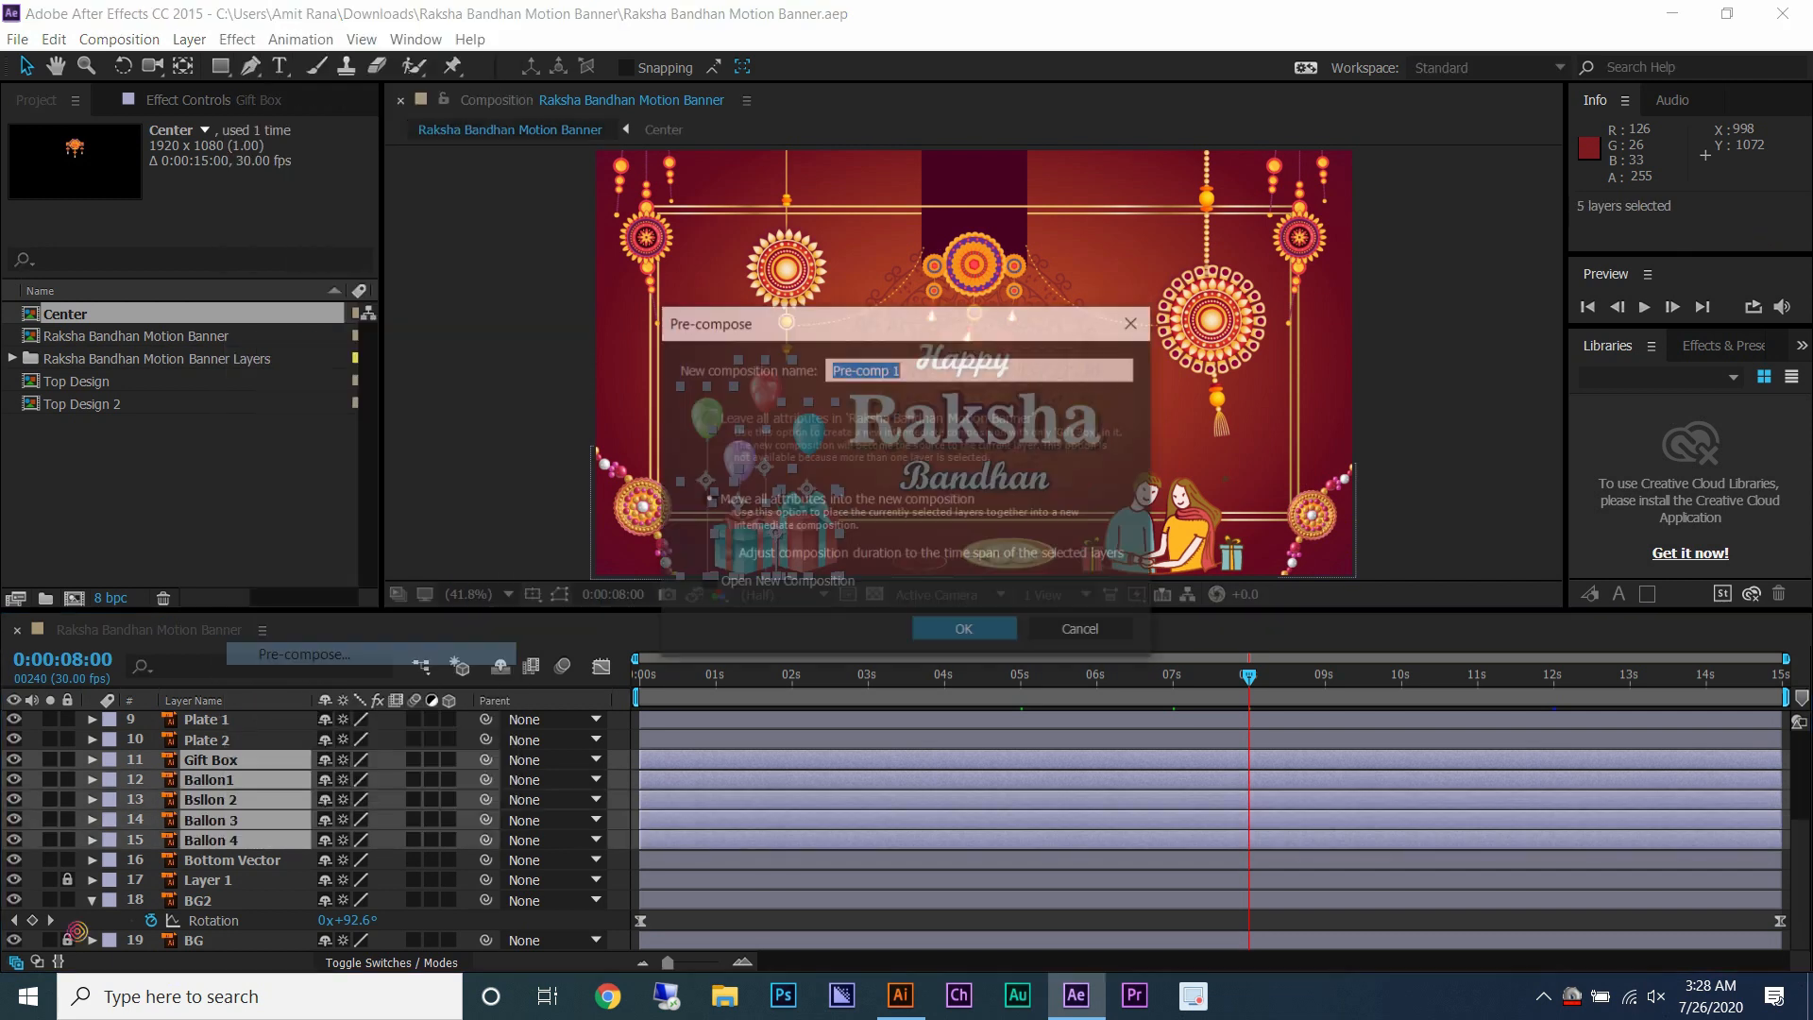
{"action": "type", "text": "Ballon"}
{"action": "key", "text": "Return"}
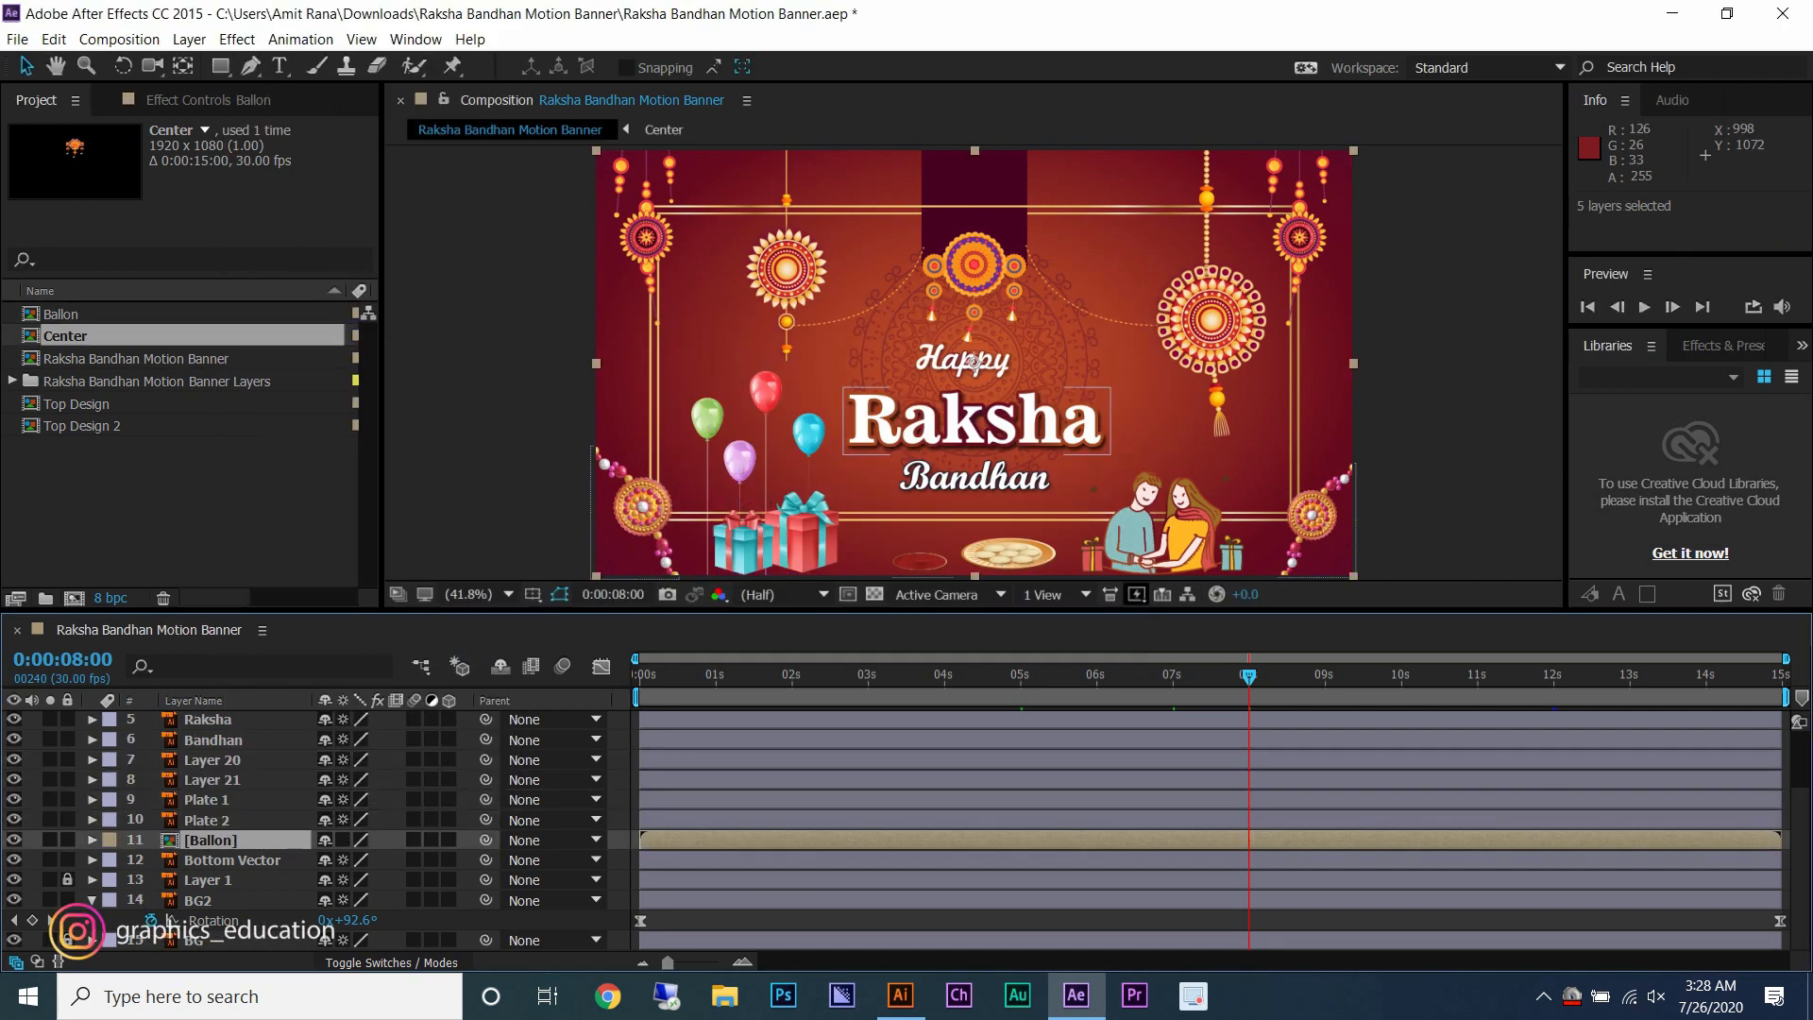
- Open the Ballon composition and add eased Position keyframes to all four balloon layers at 0:00:08:00
{"action": "double_click", "coordinate": [210, 840]}
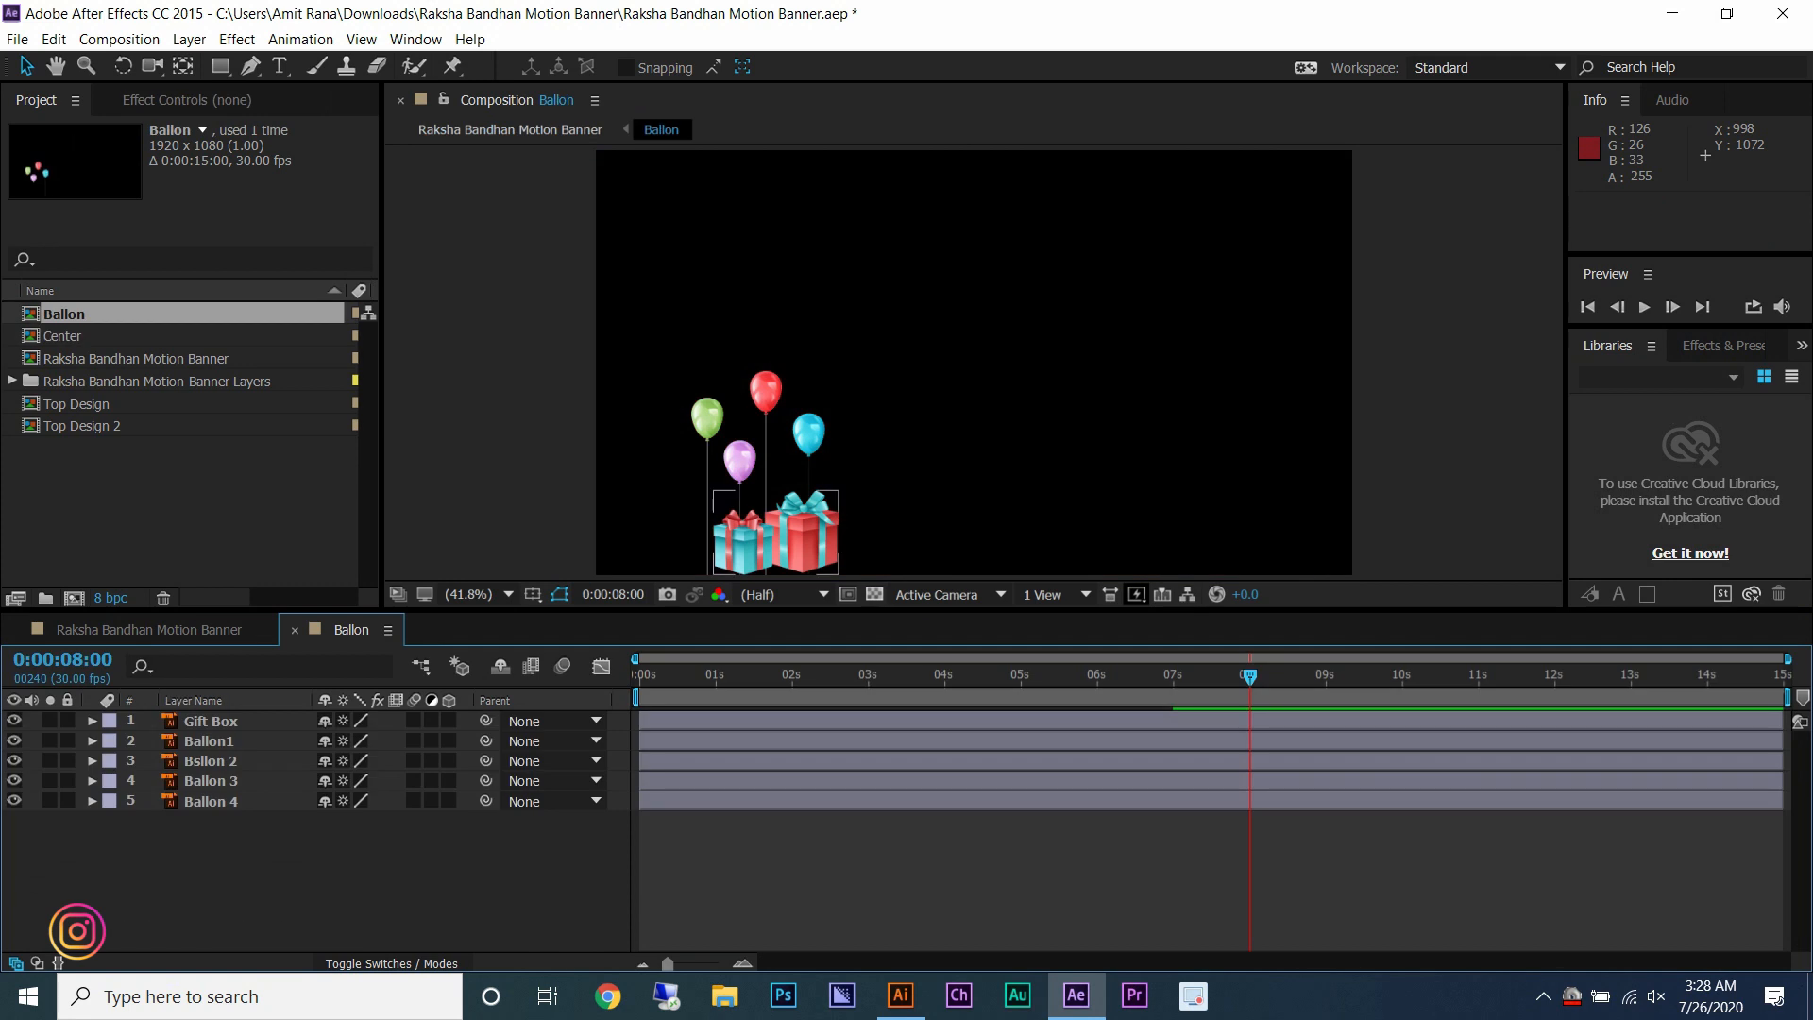
{"action": "left_click", "coordinate": [208, 740]}
{"action": "left_click", "coordinate": [211, 801], "text": "shift"}
{"action": "key", "text": "alt+shift+p"}
{"action": "key", "text": "F9"}
- Raise the four balloons above the frame at 0:00:14:29, each to a slightly different height
{"action": "left_click_drag", "start_coordinate": [811, 437], "coordinate": [812, 117]}
{"action": "scroll", "coordinate": [823, 355], "scroll_direction": "down", "scroll_amount": 4}
{"action": "scroll", "coordinate": [823, 335], "scroll_direction": "up", "scroll_amount": 2}
{"action": "left_click_drag", "start_coordinate": [824, 335], "coordinate": [825, 194]}
{"action": "left_click", "coordinate": [718, 189]}
{"action": "left_click_drag", "start_coordinate": [718, 165], "coordinate": [883, 222]}
{"action": "left_click_drag", "start_coordinate": [832, 200], "coordinate": [832, 278]}
- Bend the motion paths of Ballon1, Ballon 3 and Ballon 4 into gentle curves with their path handles
{"action": "left_click", "coordinate": [756, 265]}
{"action": "left_click", "coordinate": [801, 271]}
{"action": "left_click_drag", "start_coordinate": [804, 464], "coordinate": [769, 477]}
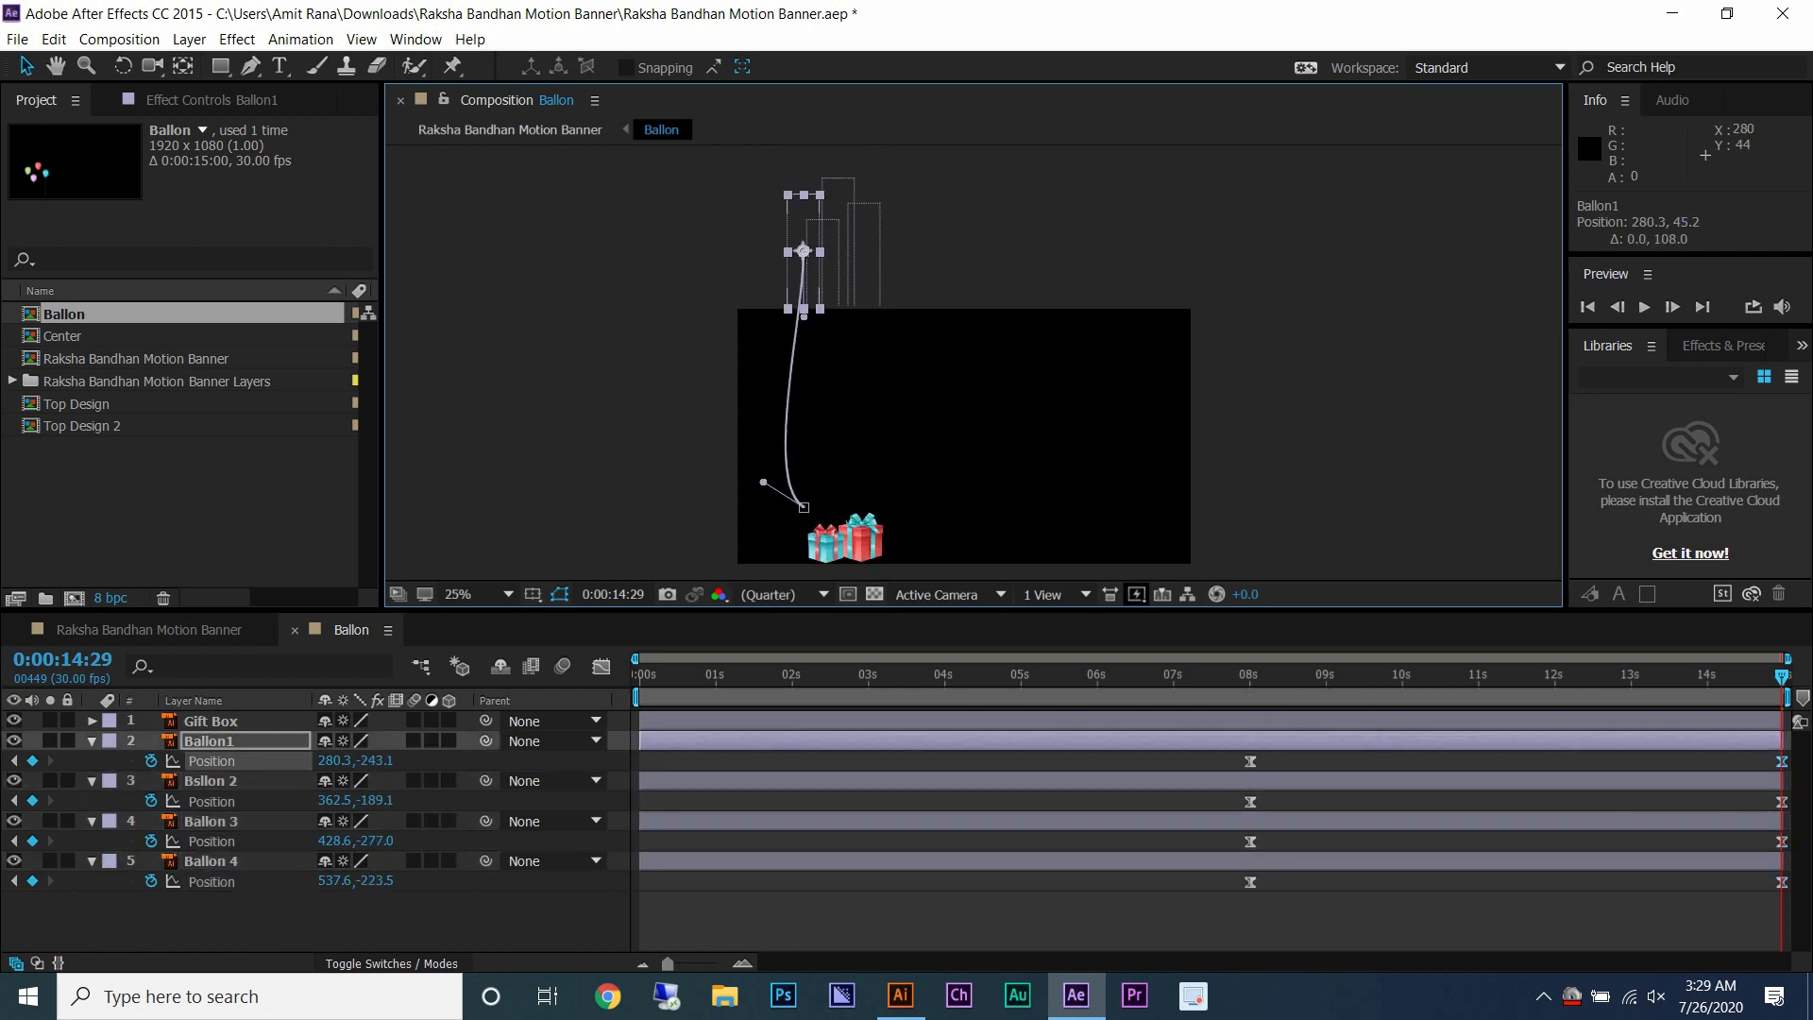
{"action": "left_click", "coordinate": [842, 223]}
{"action": "left_click_drag", "start_coordinate": [839, 286], "coordinate": [822, 391]}
{"action": "left_click_drag", "start_coordinate": [840, 455], "coordinate": [864, 462]}
{"action": "left_click", "coordinate": [865, 245]}
{"action": "left_click_drag", "start_coordinate": [864, 298], "coordinate": [887, 386]}
- Shift Bsllon 2's end point to 202.5, -161.1 and bend its motion path into a curve
{"action": "left_click", "coordinate": [823, 265]}
{"action": "left_click_drag", "start_coordinate": [823, 265], "coordinate": [787, 274]}
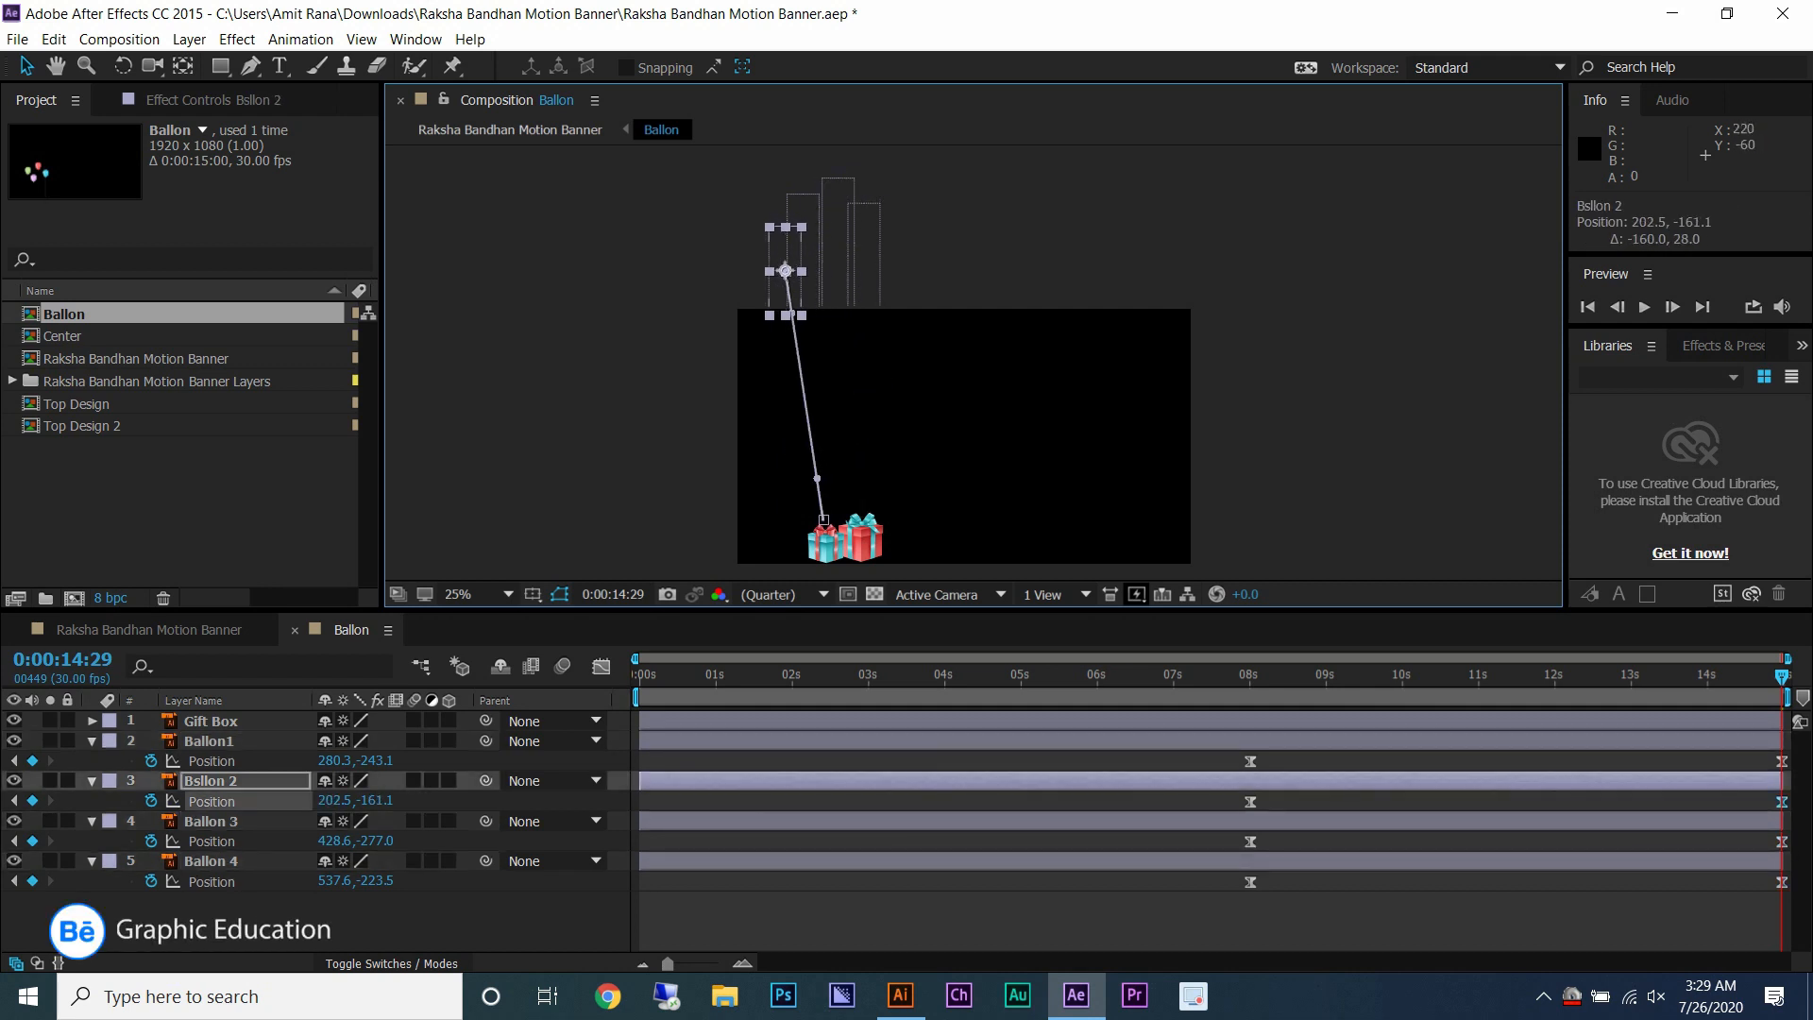
{"action": "left_click_drag", "start_coordinate": [817, 478], "coordinate": [778, 450]}
{"action": "left_click", "coordinate": [1249, 680]}
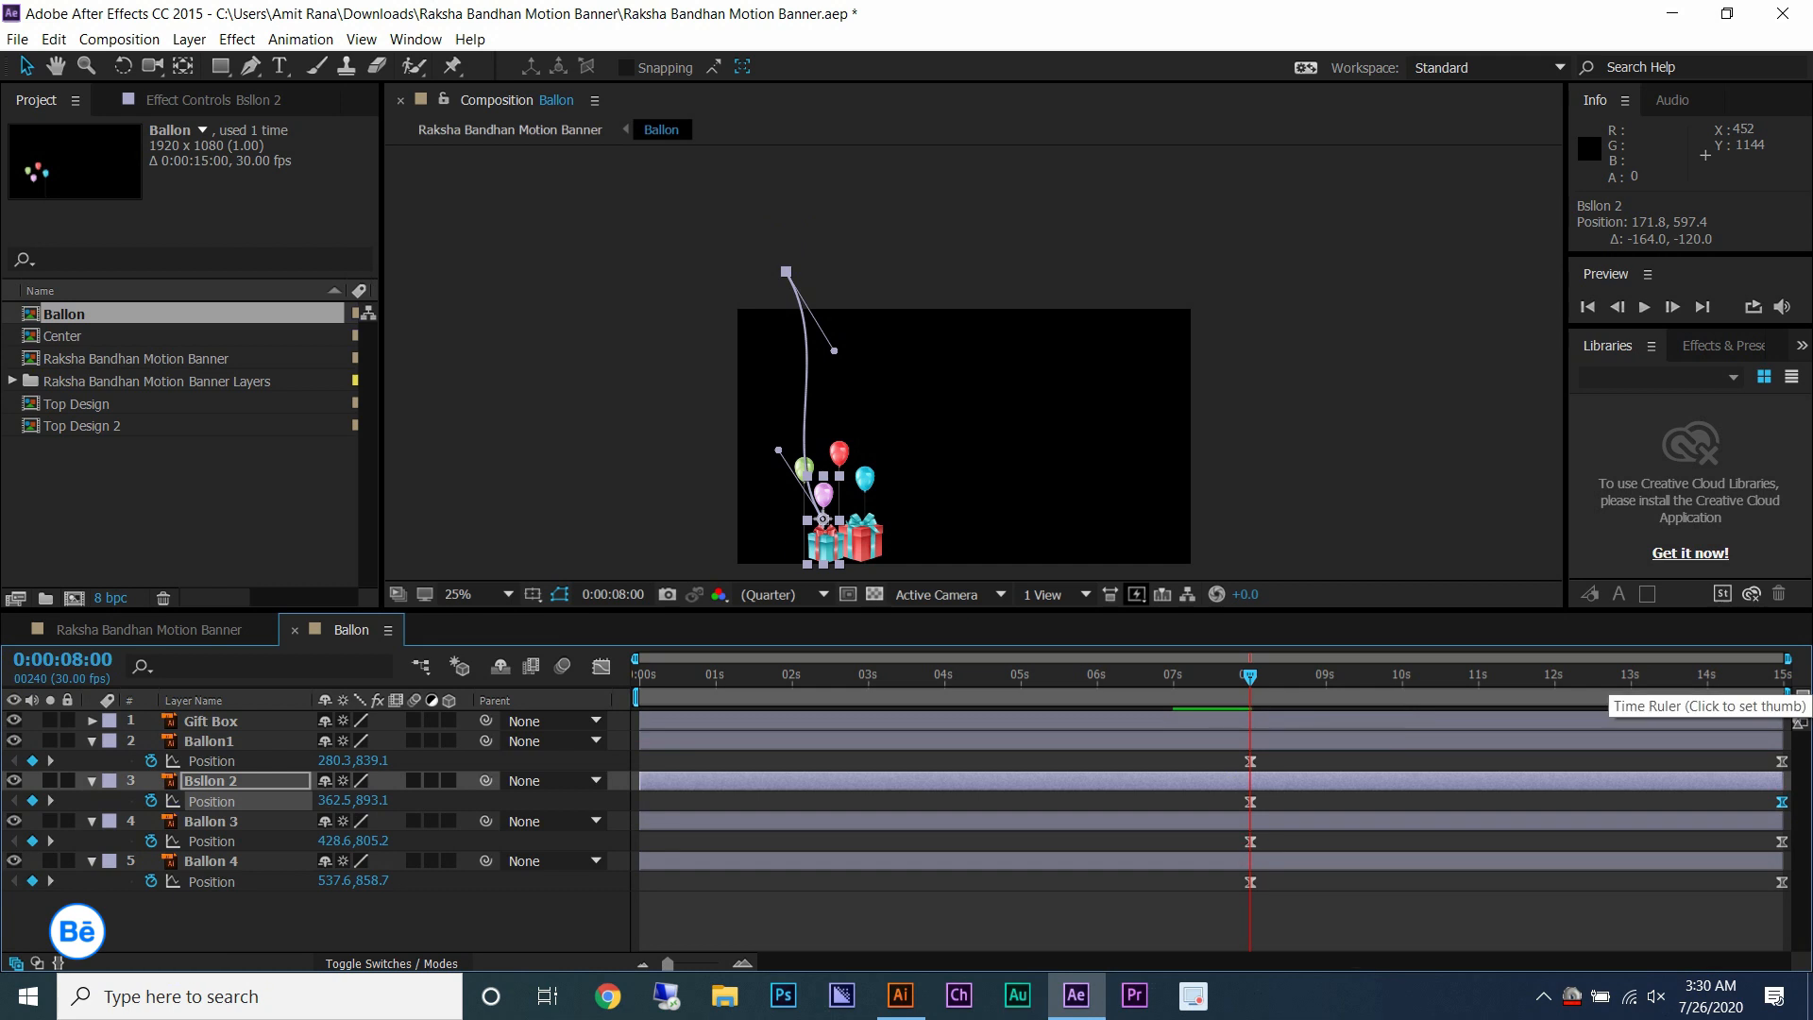
- Stagger the end Position keyframes: Ballon1 at 0:00:12:00, Bsllon 2 at 0:00:13:00 and Ballon 3 at about 0:00:14:00
{"action": "left_click", "coordinate": [1784, 682]}
{"action": "left_click_drag", "start_coordinate": [1782, 677], "coordinate": [1553, 677]}
{"action": "left_click", "coordinate": [1135, 568]}
{"action": "left_click_drag", "start_coordinate": [1782, 761], "coordinate": [1552, 761]}
{"action": "left_click", "coordinate": [1631, 677]}
{"action": "left_click_drag", "start_coordinate": [1783, 801], "coordinate": [1632, 801]}
{"action": "left_click", "coordinate": [1706, 677]}
{"action": "left_click_drag", "start_coordinate": [1782, 840], "coordinate": [1700, 841]}
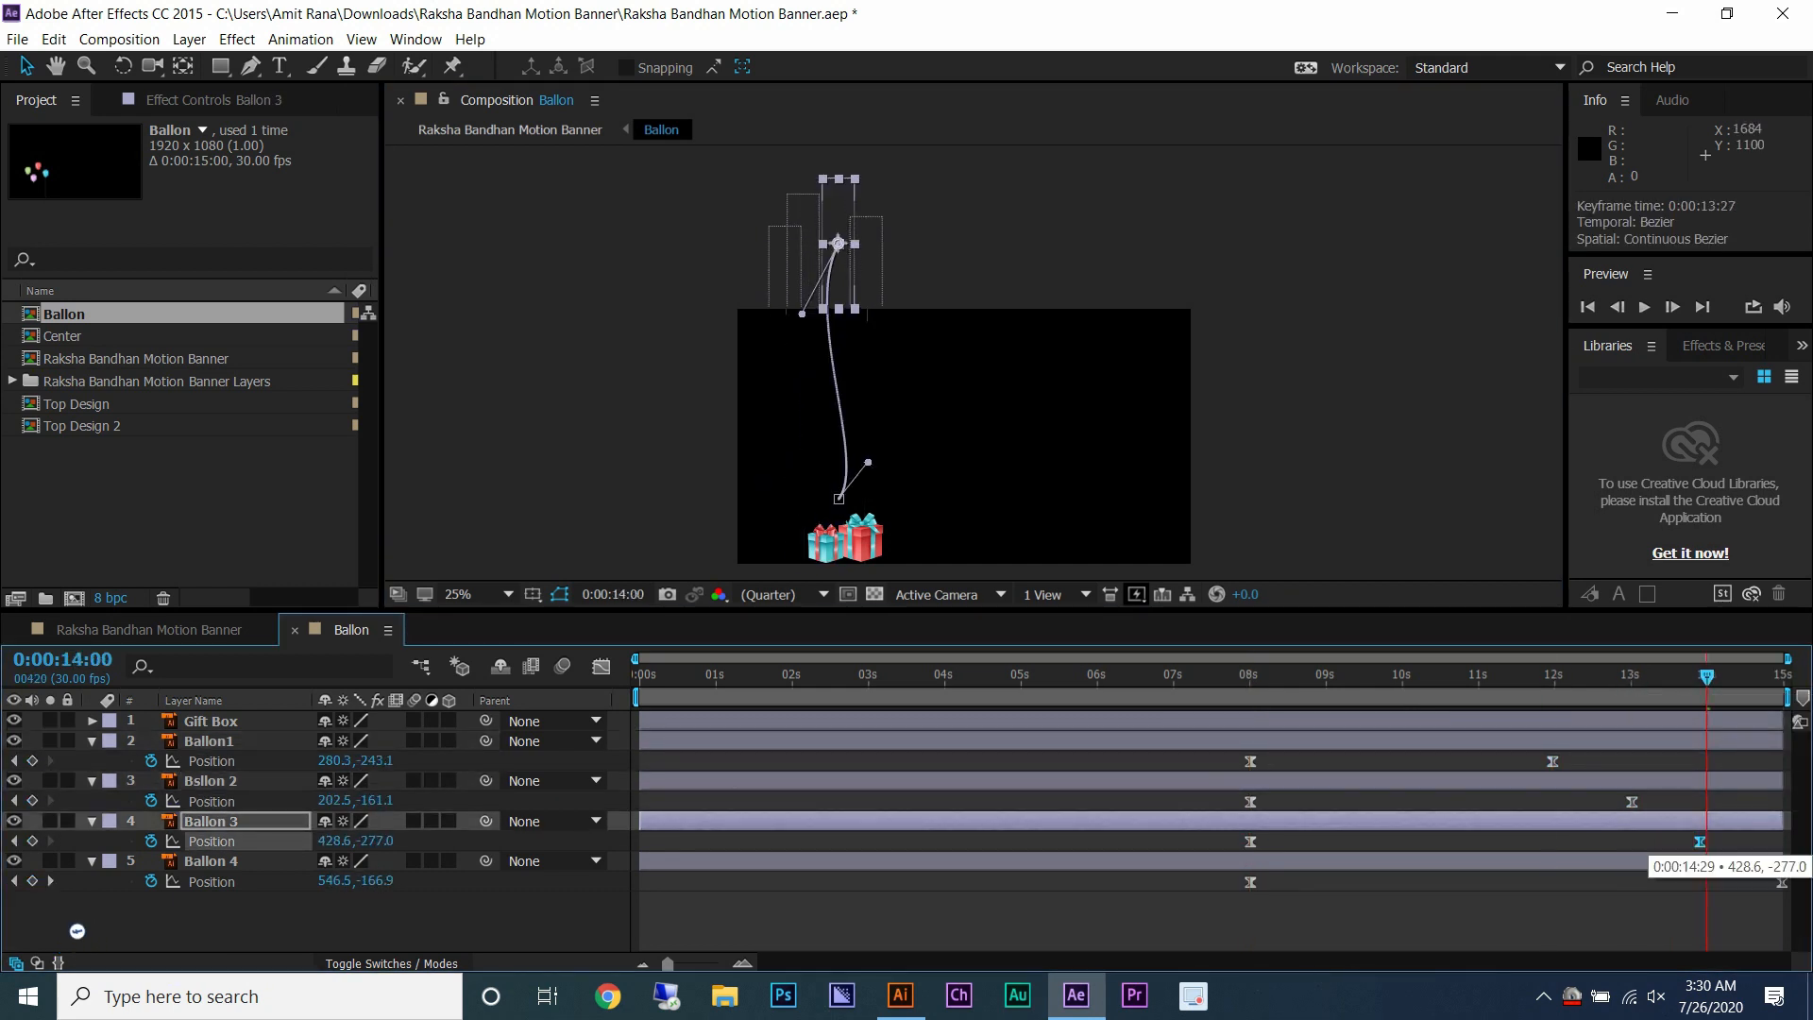
- Stagger the start Position keyframes, with Ballon 3 at 0:00:07:00, Bsllon 2 at 0:00:06:00 and Ballon1 at 0:00:05:00, and preview the motion
{"action": "left_click", "coordinate": [1250, 677]}
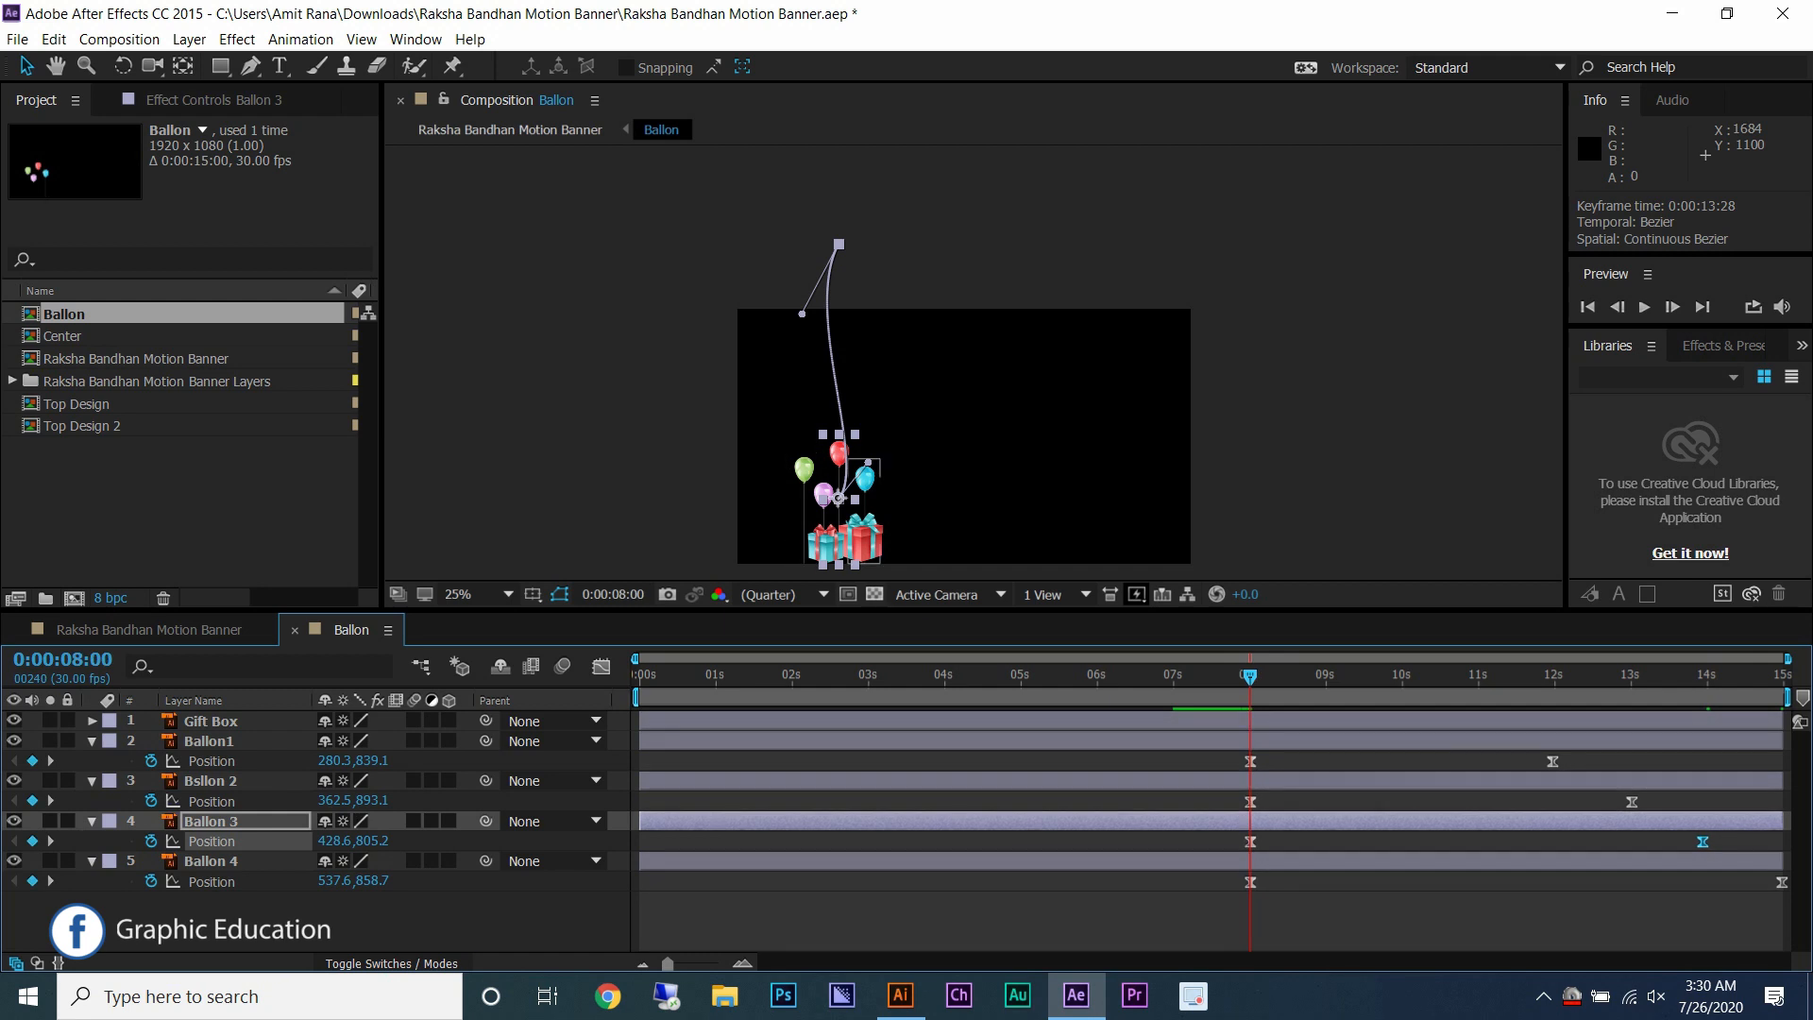
{"action": "left_click", "coordinate": [1174, 677]}
{"action": "left_click_drag", "start_coordinate": [1251, 841], "coordinate": [1174, 841]}
{"action": "left_click_drag", "start_coordinate": [1250, 801], "coordinate": [1098, 800]}
{"action": "left_click", "coordinate": [1098, 677]}
{"action": "left_click_drag", "start_coordinate": [1251, 761], "coordinate": [1021, 762]}
{"action": "left_click", "coordinate": [1021, 677]}
{"action": "left_click", "coordinate": [1006, 677]}
{"action": "key", "text": "space"}
{"action": "key", "text": "space"}
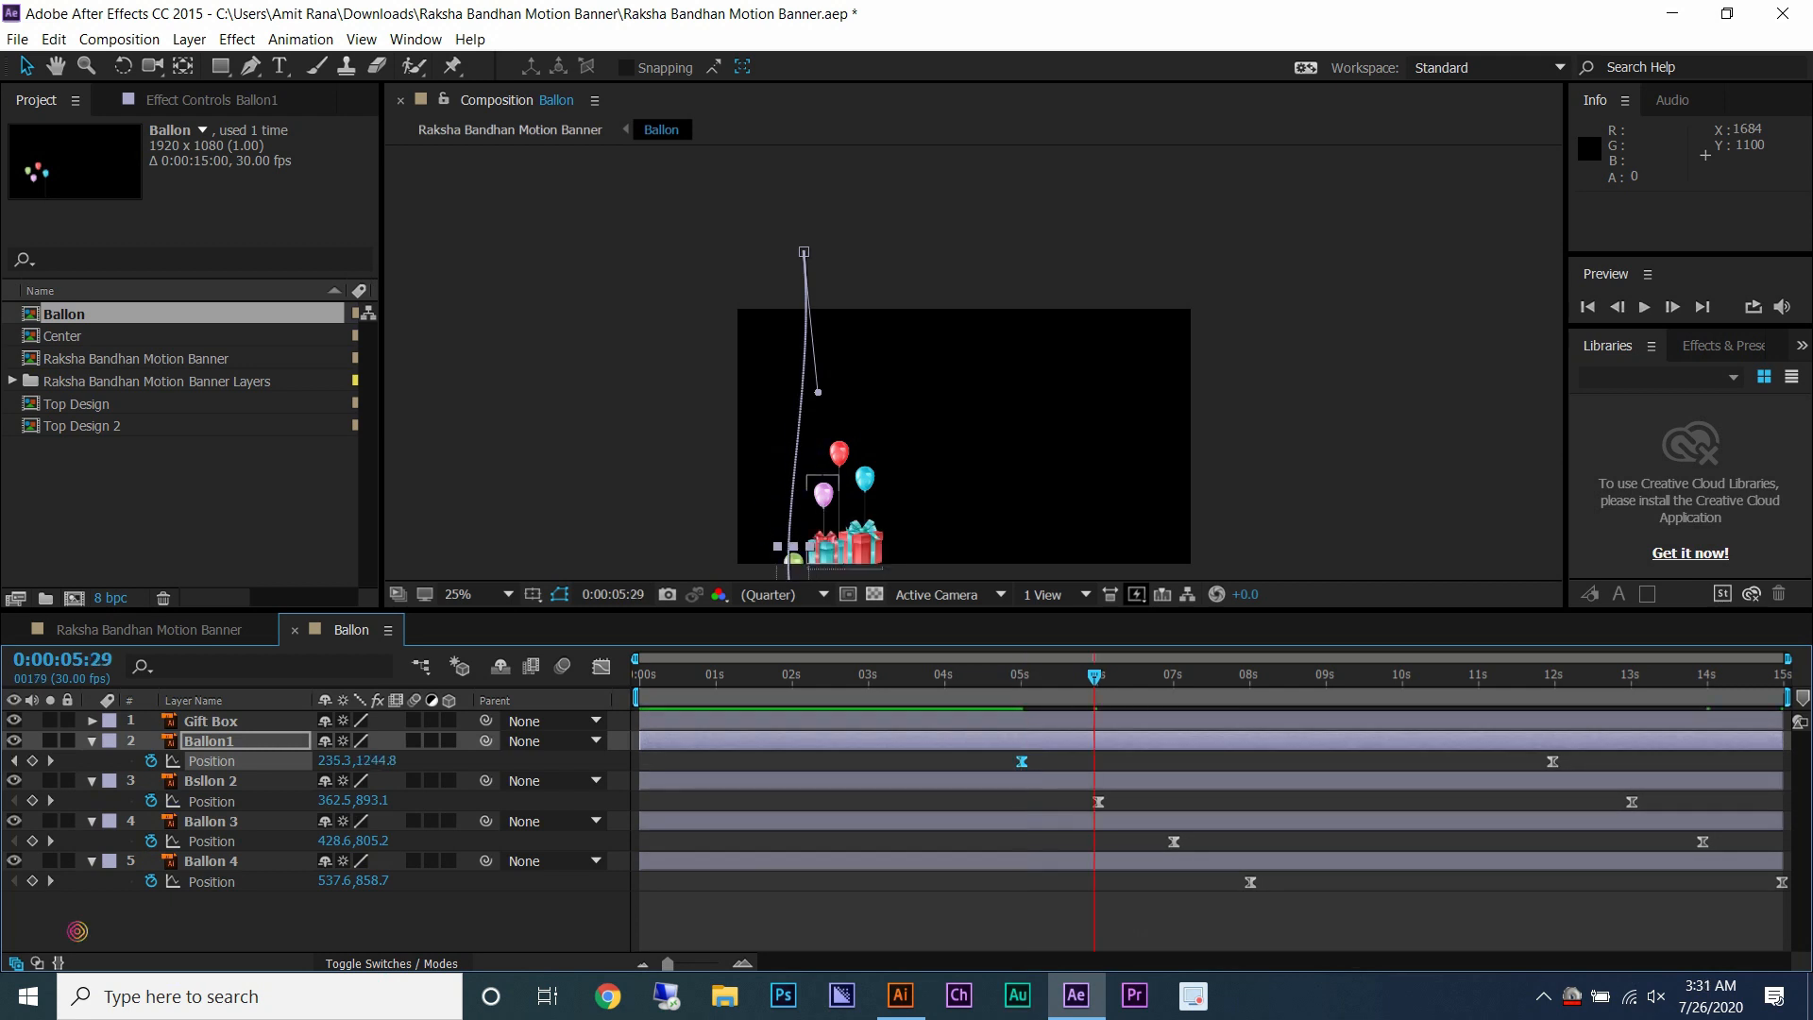
- Lower Bsllon 2 behind the gift boxes at its 0:00:06:00 start keyframe
{"action": "key", "text": "equal"}
{"action": "key", "text": "k"}
{"action": "left_click", "coordinate": [1084, 802]}
{"action": "key", "text": "shift+Down"}
{"action": "key", "text": "shift+Down"}
{"action": "key", "text": "shift+Down"}
{"action": "key", "text": "shift+Down"}
{"action": "key", "text": "shift+Down"}
{"action": "key", "text": "shift+Down"}
{"action": "key", "text": "k"}
- Lower the start positions of Ballon 3 to 1182.2 vertically at 0:00:07:00 and of Ballon 4 to 1112.7 at 0:00:08:00
{"action": "left_click", "coordinate": [1236, 841]}
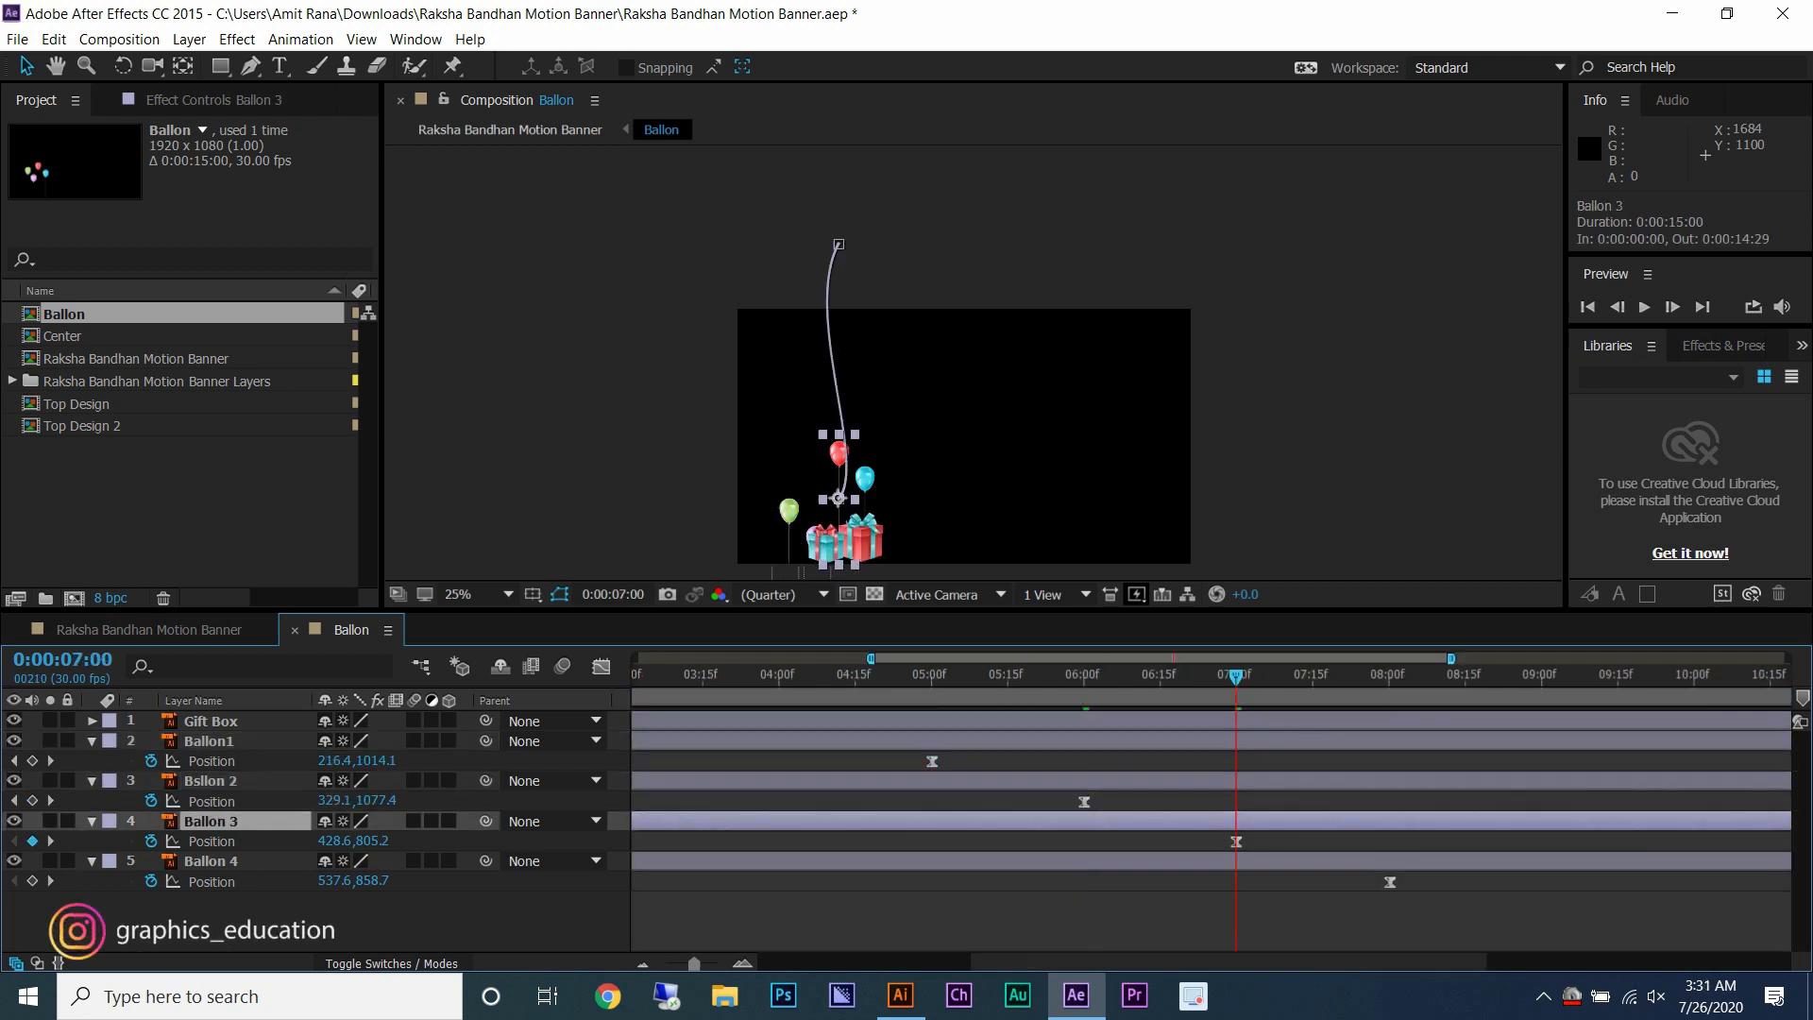
{"action": "key", "text": "shift+Down"}
{"action": "key", "text": "shift+Down"}
{"action": "key", "text": "shift+Down"}
{"action": "key", "text": "shift+Down"}
{"action": "key", "text": "shift+Down"}
{"action": "key", "text": "shift+Down"}
{"action": "key", "text": "shift+Down"}
{"action": "key", "text": "shift+Down"}
{"action": "key", "text": "shift+Down"}
{"action": "left_click", "coordinate": [1390, 677]}
{"action": "left_click", "coordinate": [1389, 882]}
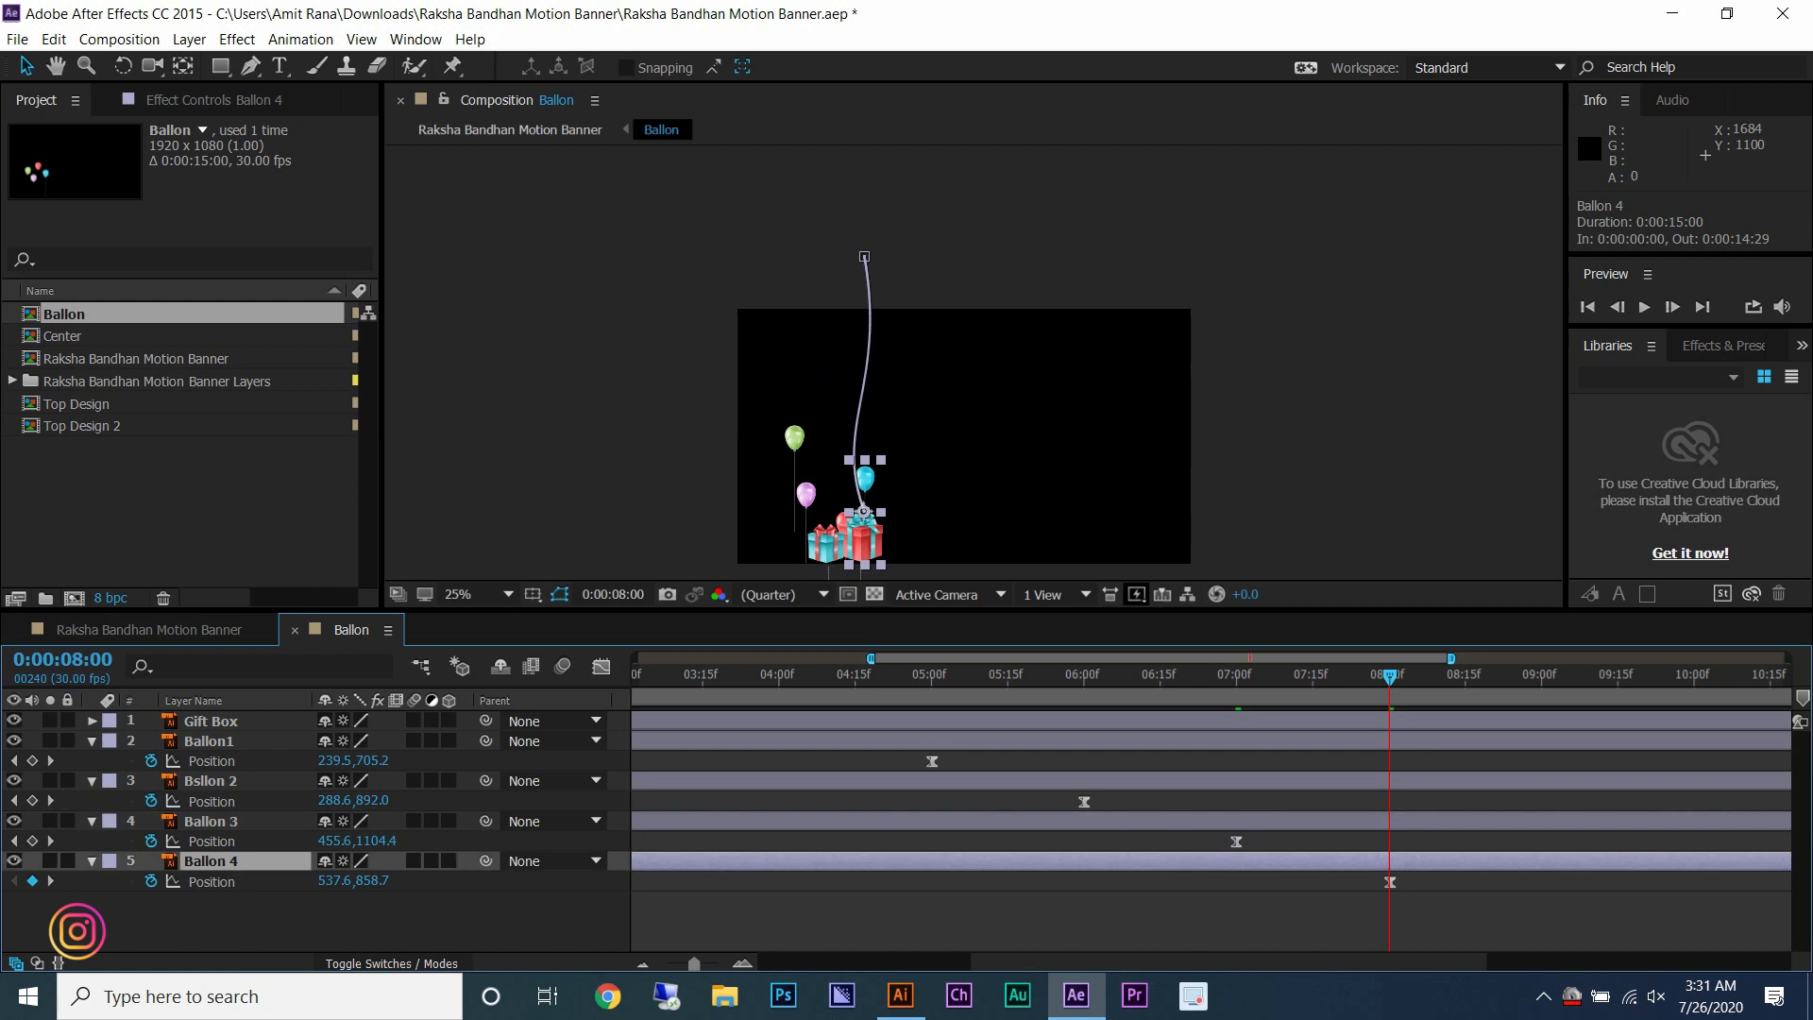
{"action": "left_click_drag", "start_coordinate": [370, 881], "coordinate": [610, 880]}
- Add Rotation keyframes to the four balloons at 0:00:05:00 and set Ballon1's to 3° with Easy Ease
{"action": "left_click", "coordinate": [209, 741], "text": "shift"}
{"action": "left_click", "coordinate": [932, 676]}
{"action": "key", "text": "r"}
{"action": "left_click", "coordinate": [152, 760]}
{"action": "key", "text": "F2"}
{"action": "left_click_drag", "start_coordinate": [351, 760], "coordinate": [354, 760]}
{"action": "left_click", "coordinate": [354, 760]}
{"action": "right_click", "coordinate": [932, 761]}
{"action": "mouse_move", "coordinate": [1062, 744]}
{"action": "left_click", "coordinate": [1261, 792]}
- Set Ballon1's Rotation to -3° at 0:00:07:00 and repeat the swing keyframes from 0:00:09:00 and 0:00:13:00
{"action": "key", "text": "minus"}
{"action": "left_click", "coordinate": [1166, 676]}
{"action": "left_click", "coordinate": [351, 760]}
{"action": "type", "text": "-3"}
{"action": "key", "text": "Return"}
{"action": "left_click_drag", "start_coordinate": [1190, 761], "coordinate": [996, 763]}
{"action": "key", "text": "ctrl+c"}
{"action": "left_click", "coordinate": [1320, 676]}
{"action": "key", "text": "ctrl+v"}
{"action": "left_click", "coordinate": [1630, 676]}
{"action": "key", "text": "ctrl+v"}
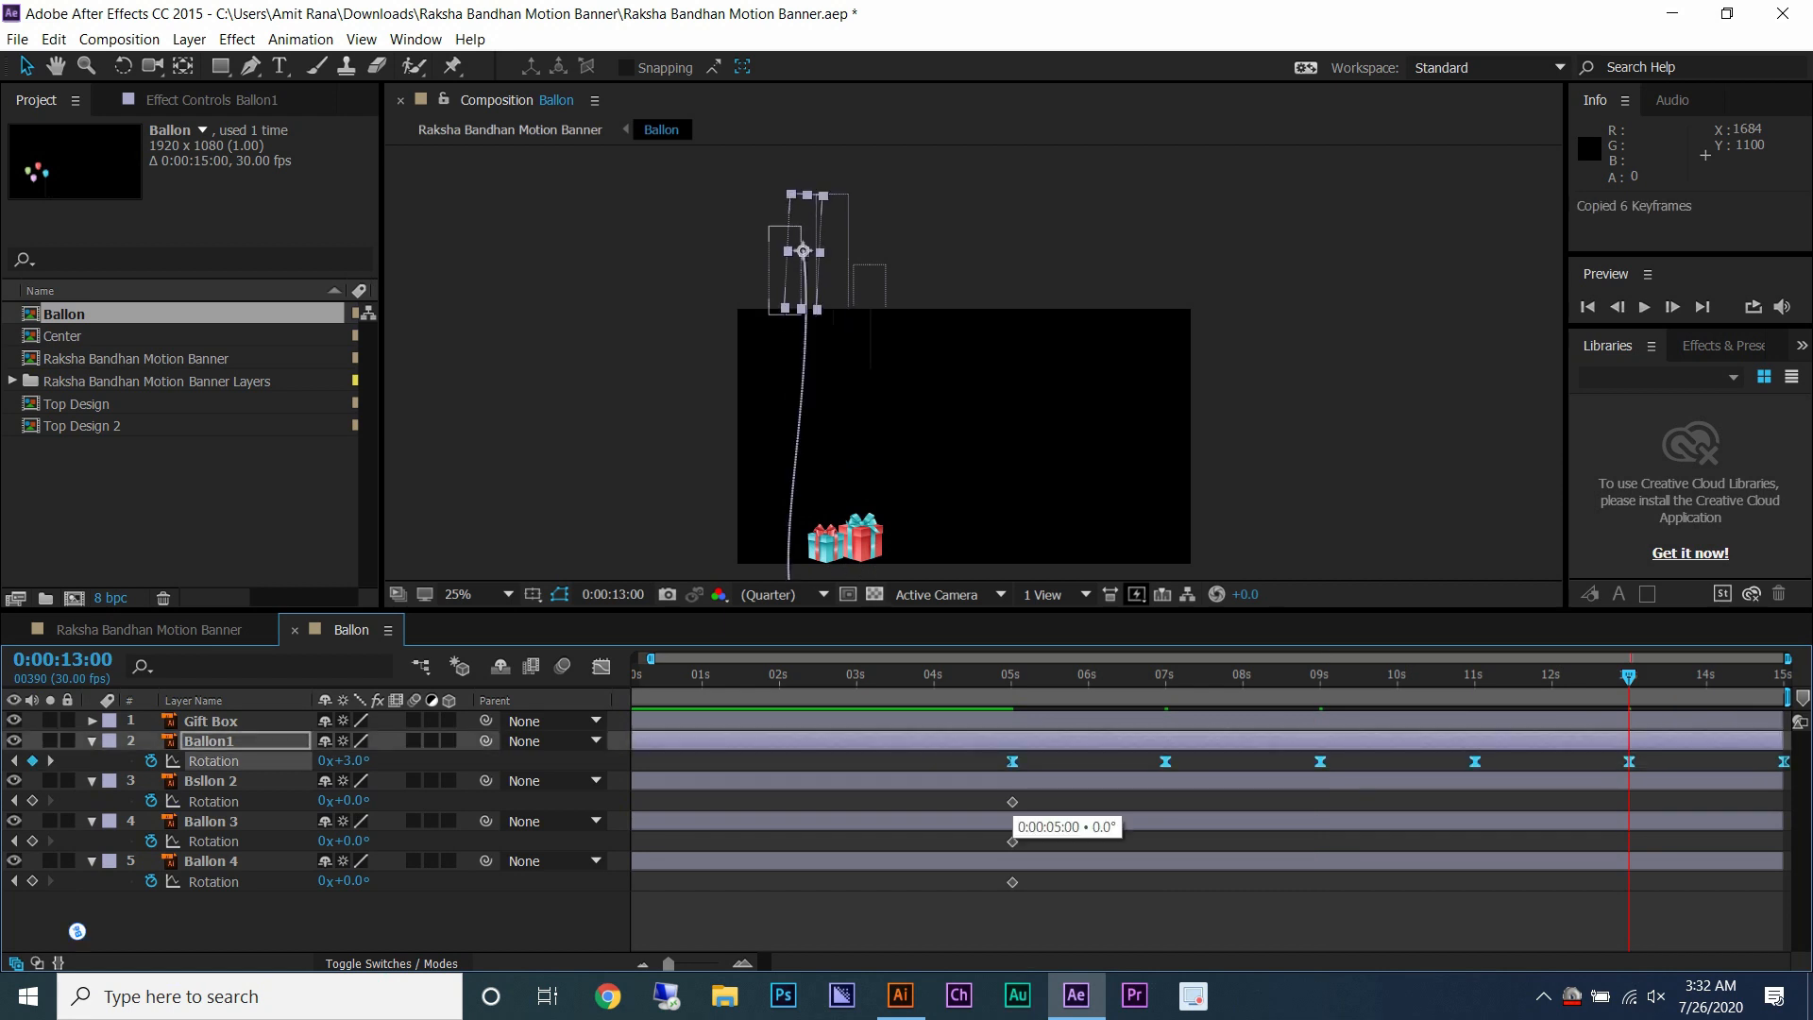
- Paste the swing rotation onto Bsllon 2 from 0:00:06:00, Ballon 3 from 0:00:07:00 and Ballon 4 from 0:00:08:00
{"action": "left_click", "coordinate": [1012, 801]}
{"action": "left_click", "coordinate": [1089, 676]}
{"action": "left_click_drag", "start_coordinate": [1013, 801], "coordinate": [1166, 841]}
{"action": "key", "text": "ctrl+v"}
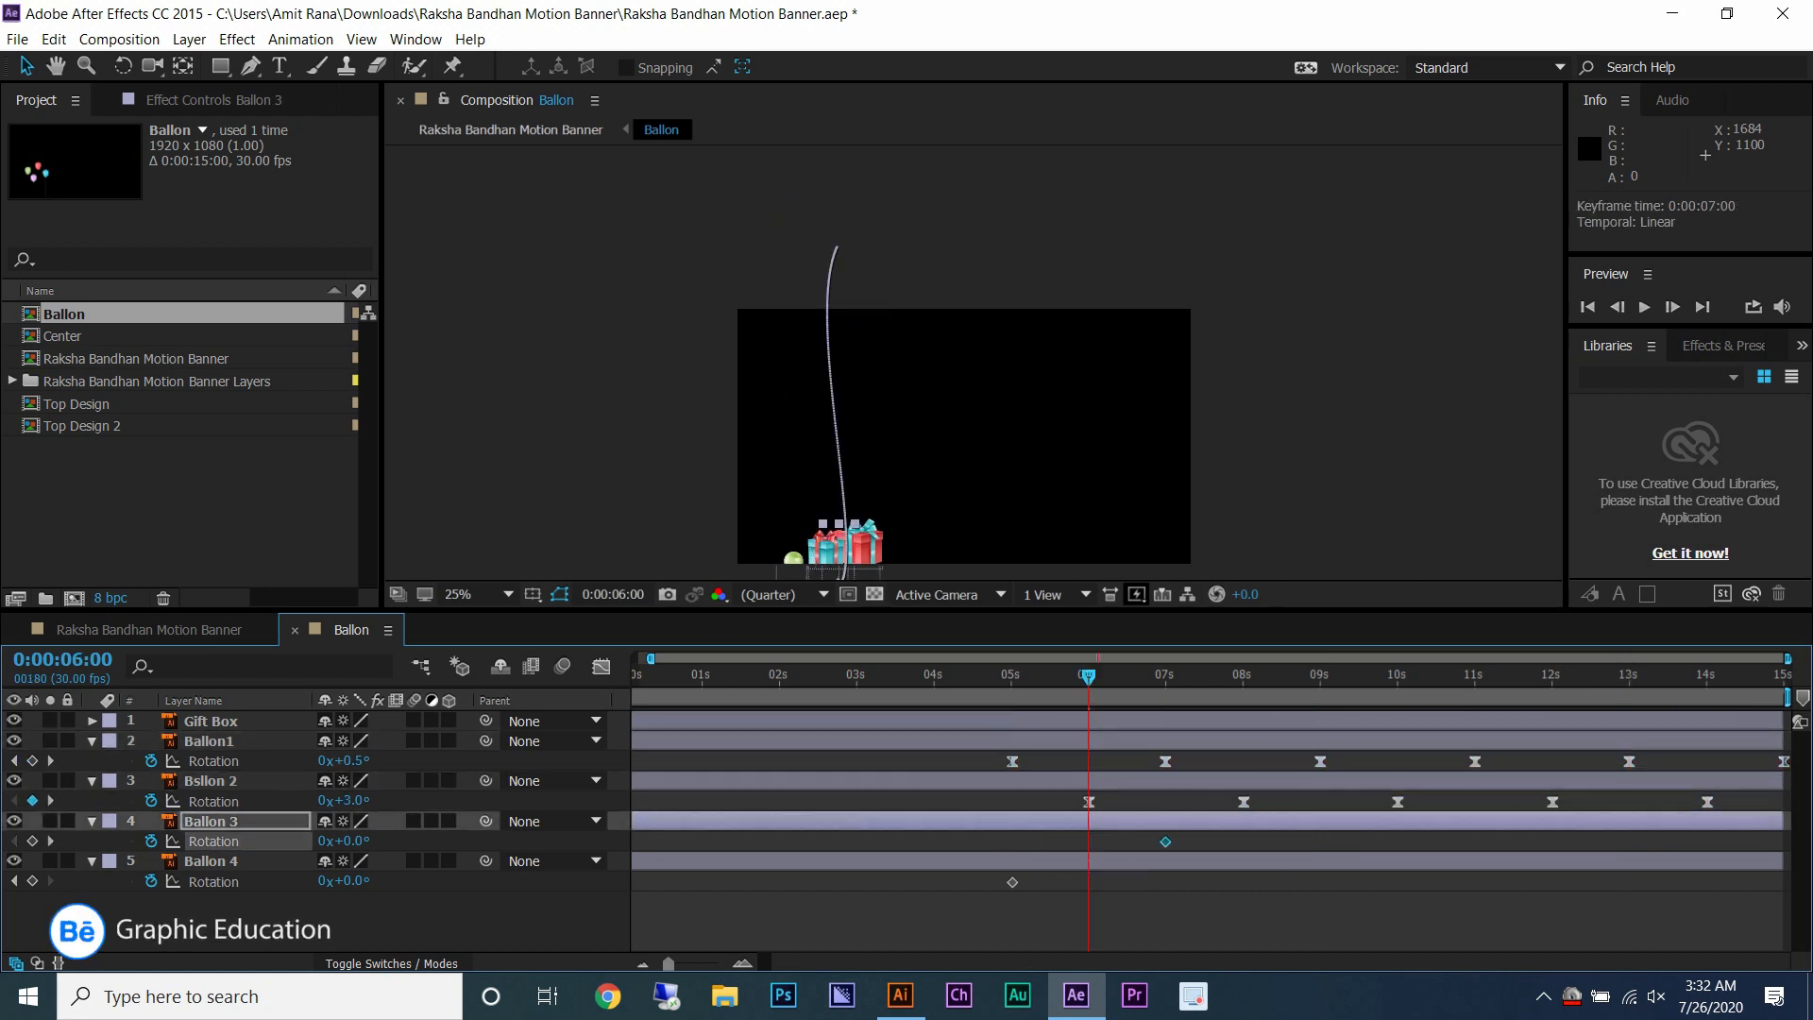
{"action": "left_click", "coordinate": [1165, 676]}
{"action": "key", "text": "ctrl+v"}
{"action": "left_click", "coordinate": [1012, 881]}
{"action": "left_click_drag", "start_coordinate": [1012, 881], "coordinate": [1243, 882]}
{"action": "left_click", "coordinate": [1243, 676]}
{"action": "key", "text": "ctrl+v"}
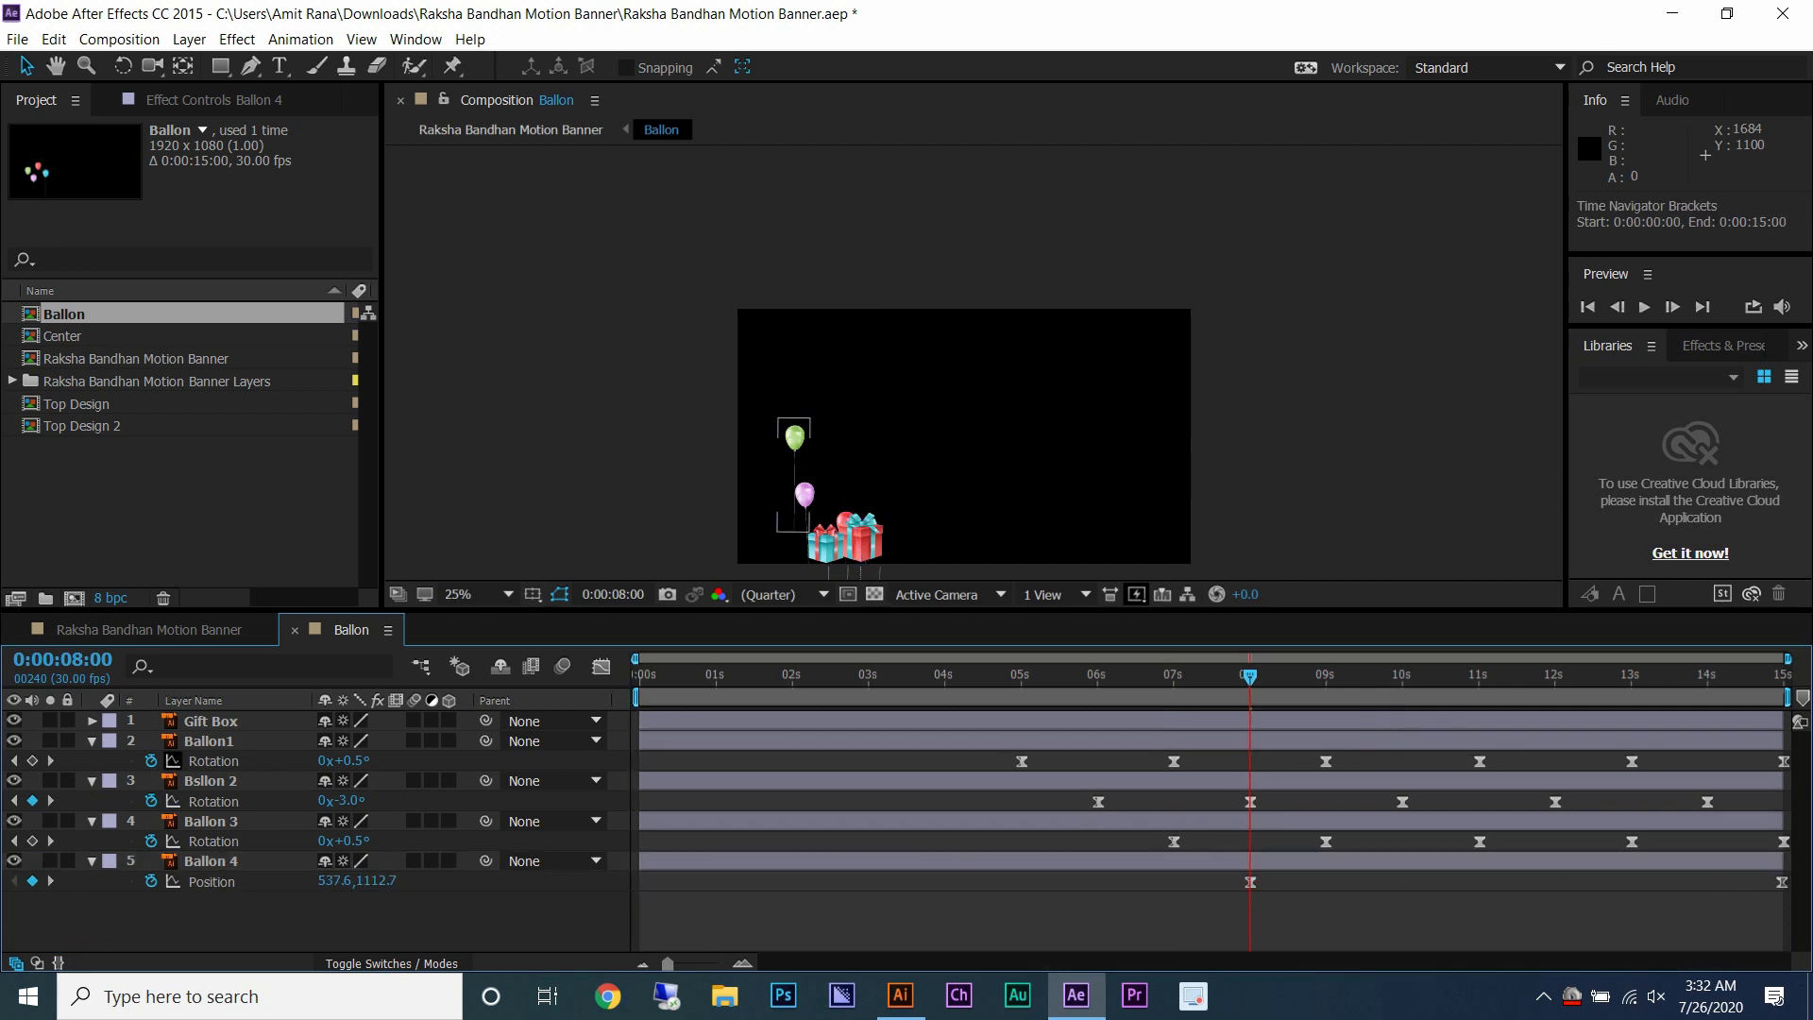
- Collapse the balloon layers' properties, save the project and preview the balloon animation
{"action": "key", "text": "ctrl+a"}
{"action": "key", "text": "u"}
{"action": "key", "text": "ctrl+s"}
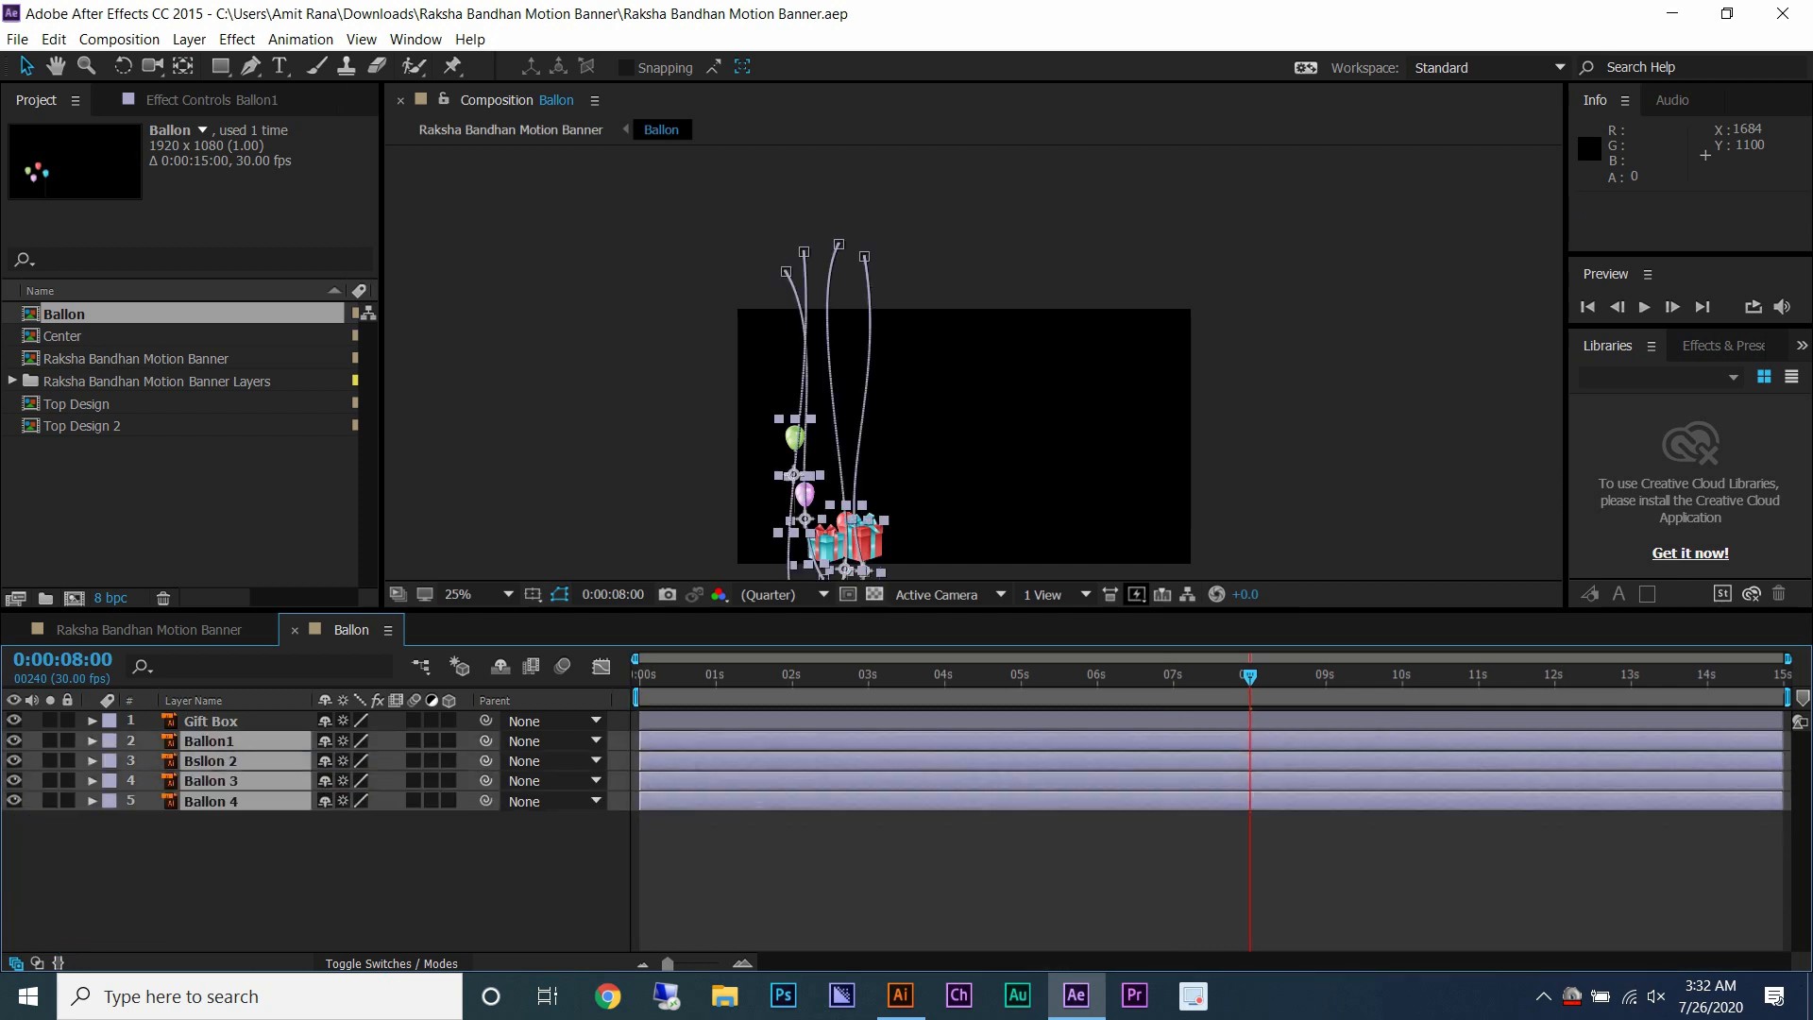
{"action": "key", "text": "space"}
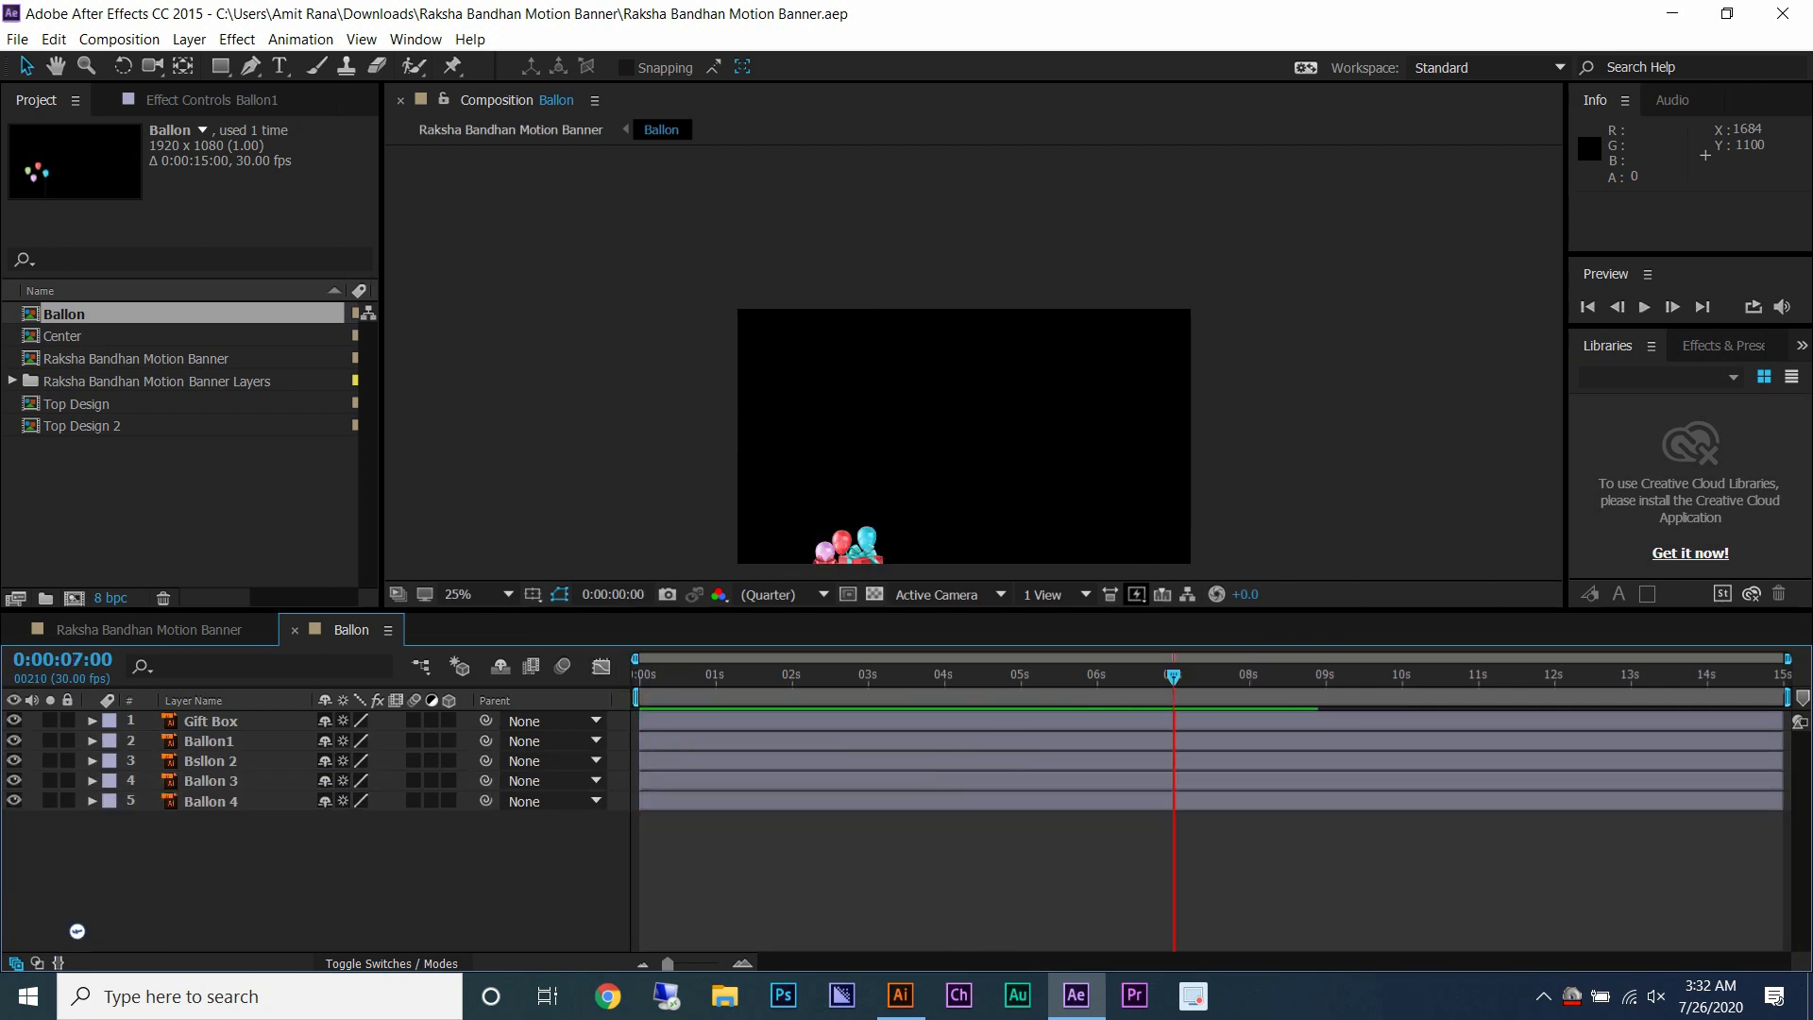
{"action": "key", "text": "space"}
- At 0:00:07:00, lower Ballon 3 to a vertical position of 1341.2 and Ballon 4 to 1294.7
{"action": "key", "text": "Page_Down"}
{"action": "key", "text": "ctrl+a"}
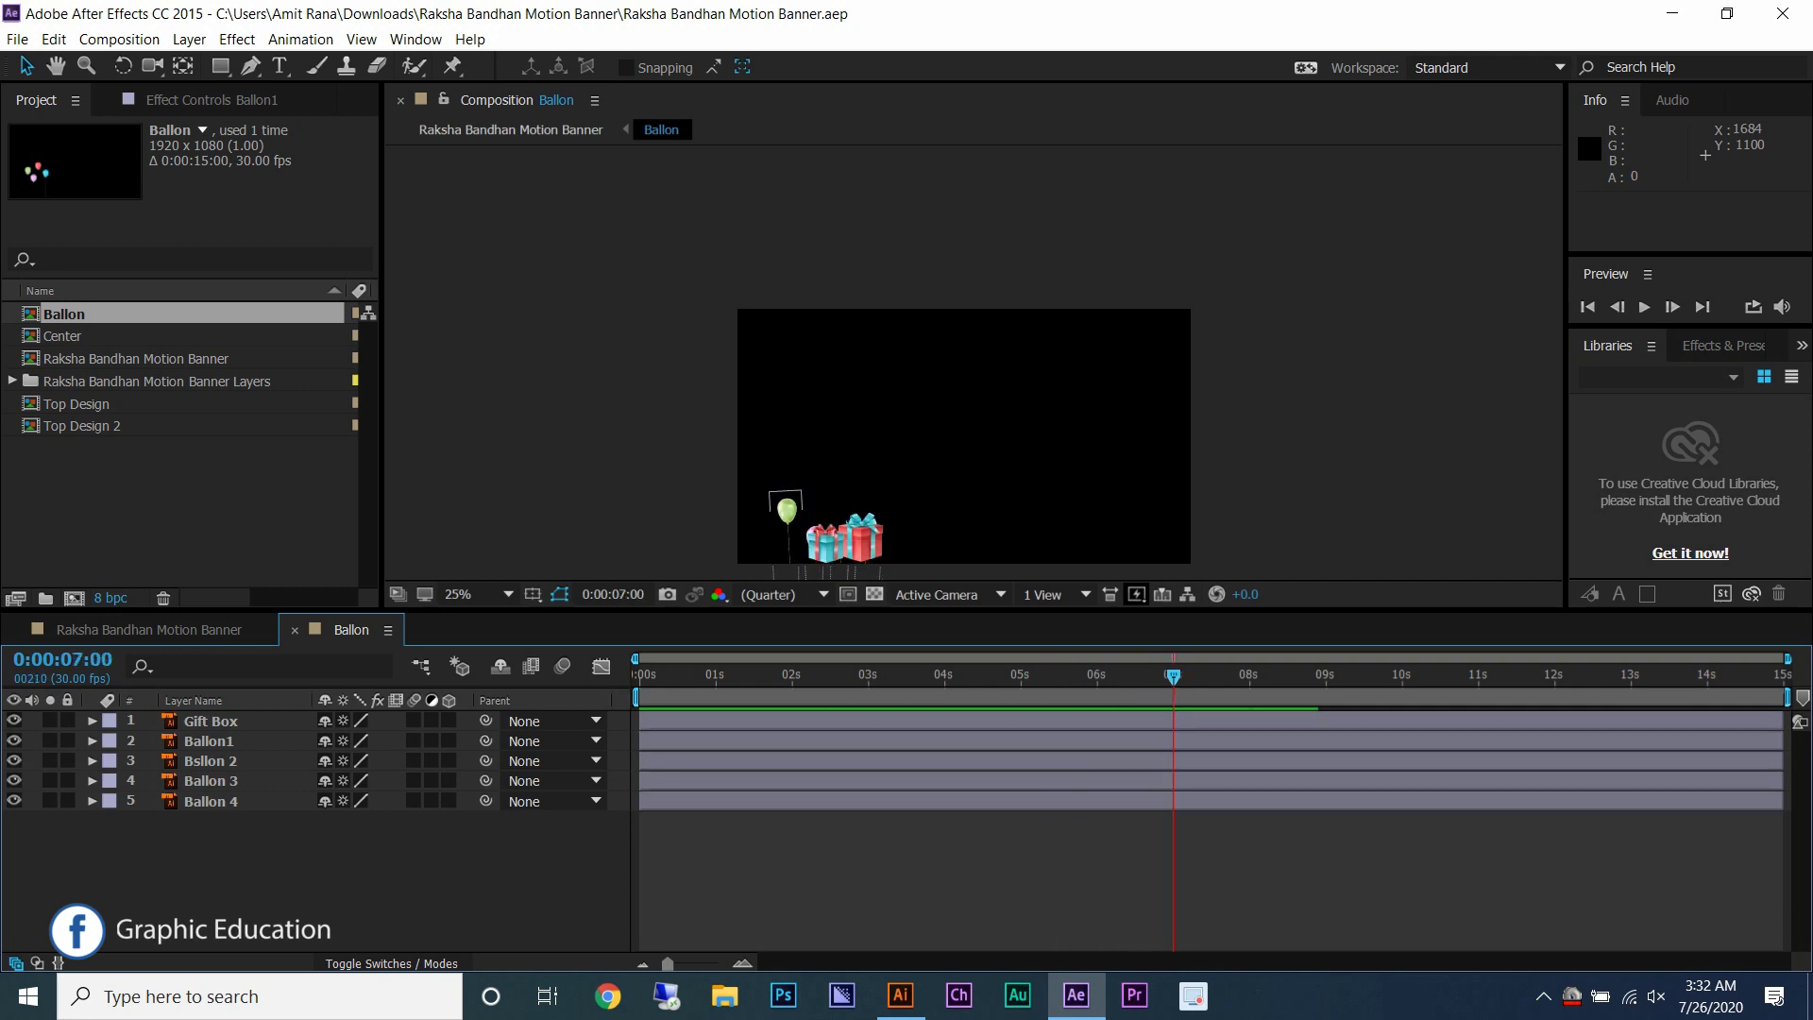
{"action": "key", "text": "u"}
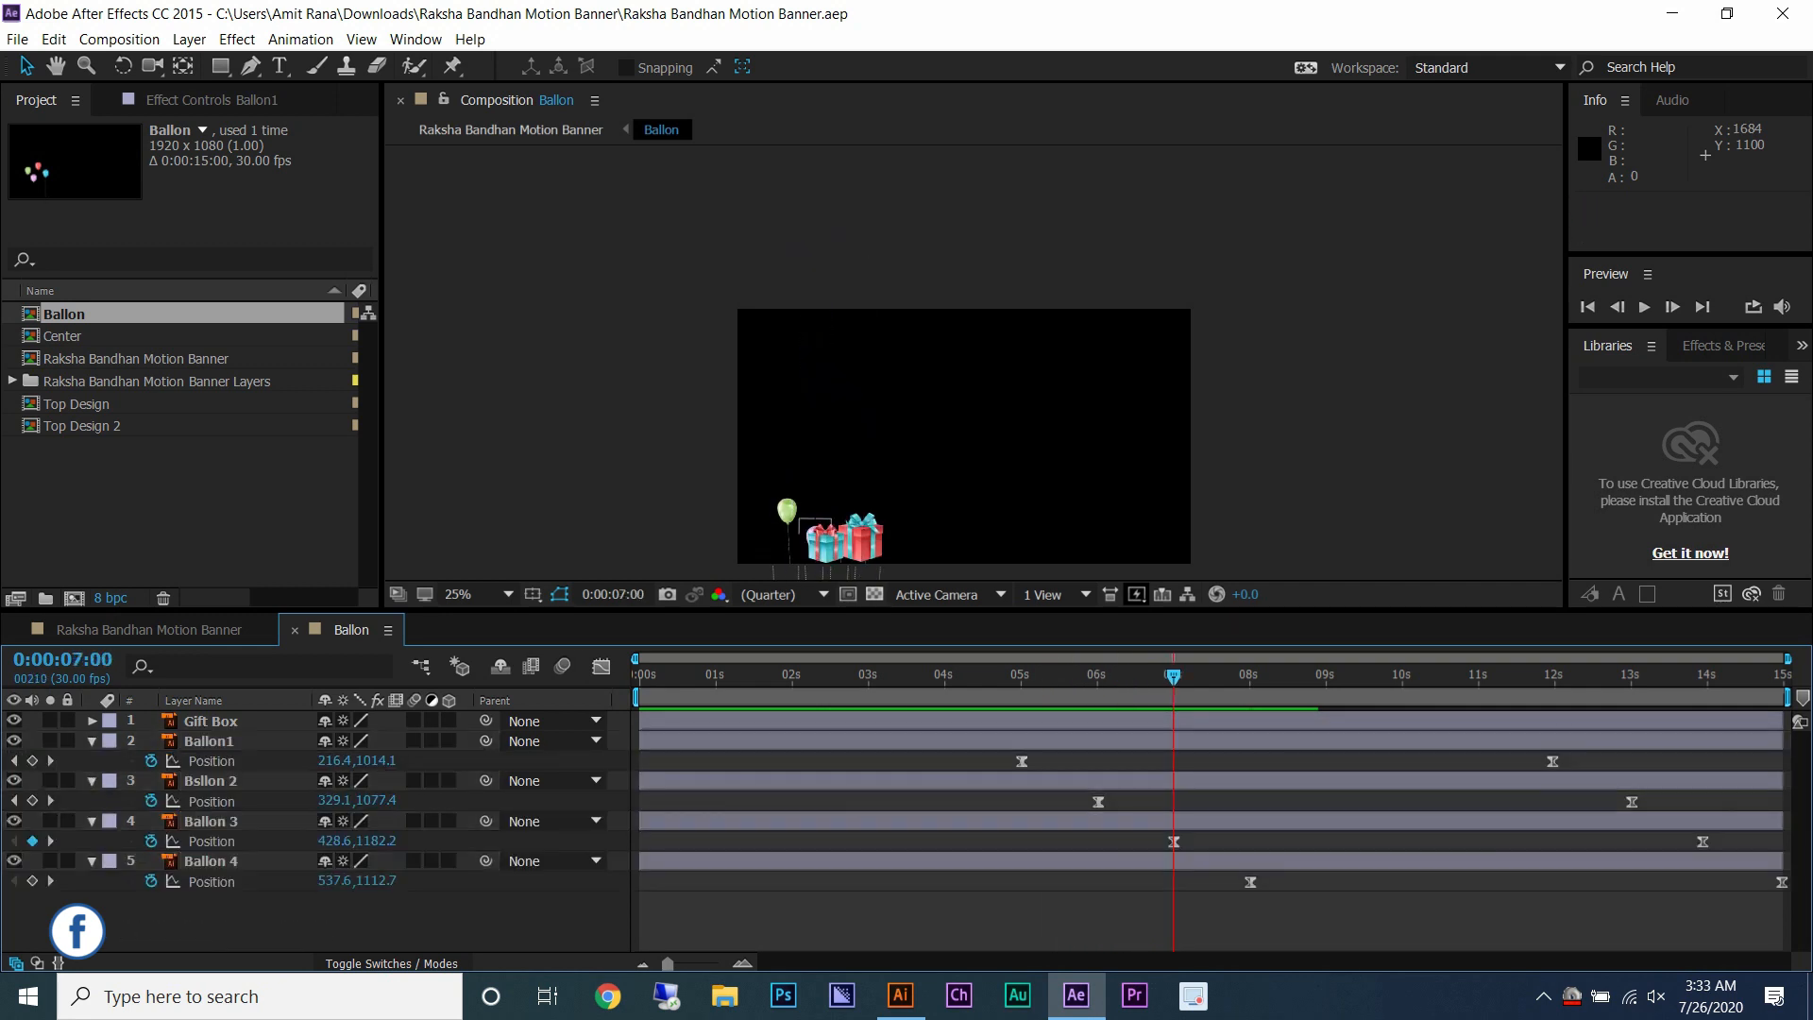
{"action": "left_click", "coordinate": [210, 840]}
{"action": "left_click_drag", "start_coordinate": [373, 840], "coordinate": [523, 840]}
{"action": "left_click", "coordinate": [211, 881]}
{"action": "left_click_drag", "start_coordinate": [373, 881], "coordinate": [529, 881]}
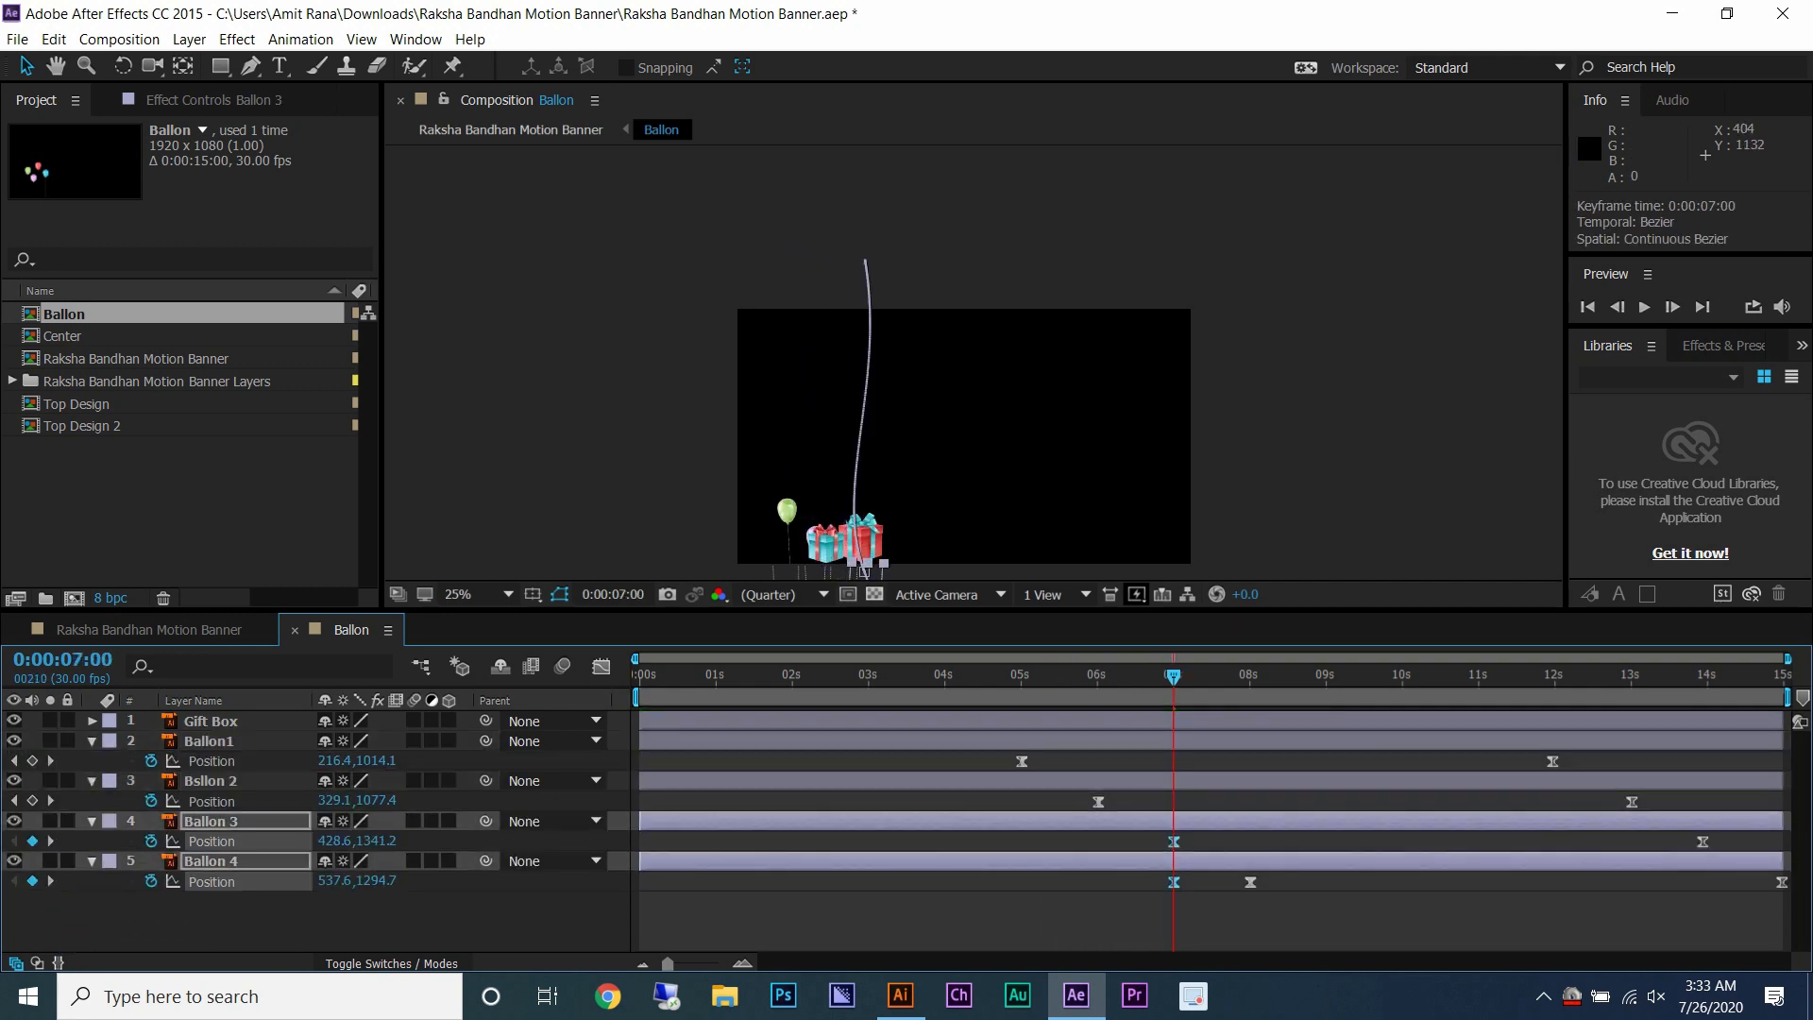
- Lower Bsllon 2 to a vertical position of 1250.4, shifting its new keyframe to 0:00:06:00 and Ballon 4's to 0:00:08:00
{"action": "left_click", "coordinate": [211, 801], "text": "ctrl"}
{"action": "left_click_drag", "start_coordinate": [373, 801], "coordinate": [510, 801]}
{"action": "left_click_drag", "start_coordinate": [1174, 802], "coordinate": [1091, 802]}
{"action": "left_click_drag", "start_coordinate": [1174, 882], "coordinate": [1246, 882]}
- Preview the balloons rising out of the gift boxes from 0:00:05:00
{"action": "key", "text": "semicolon"}
{"action": "scroll", "coordinate": [1181, 882], "scroll_direction": "down", "scroll_amount": 3}
{"action": "left_click", "coordinate": [1086, 820]}
{"action": "left_click_drag", "start_coordinate": [1031, 676], "coordinate": [726, 678]}
{"action": "key", "text": "space"}
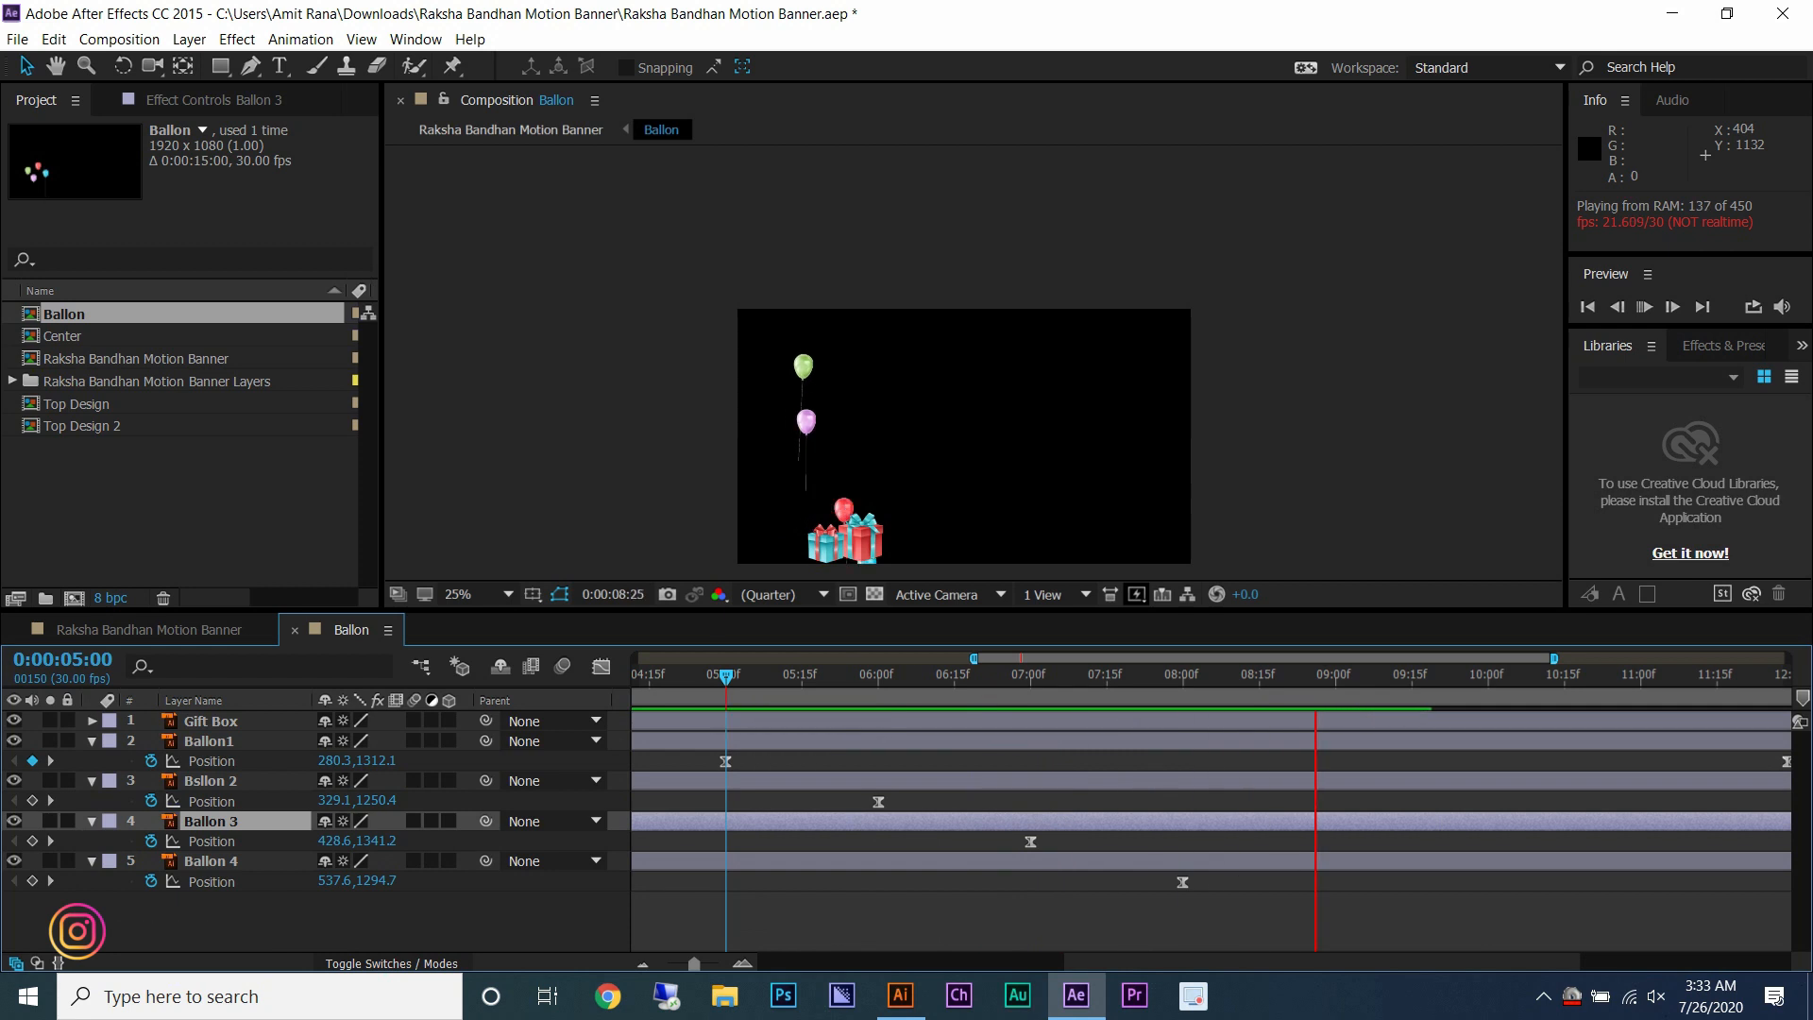
{"action": "key", "text": "space"}
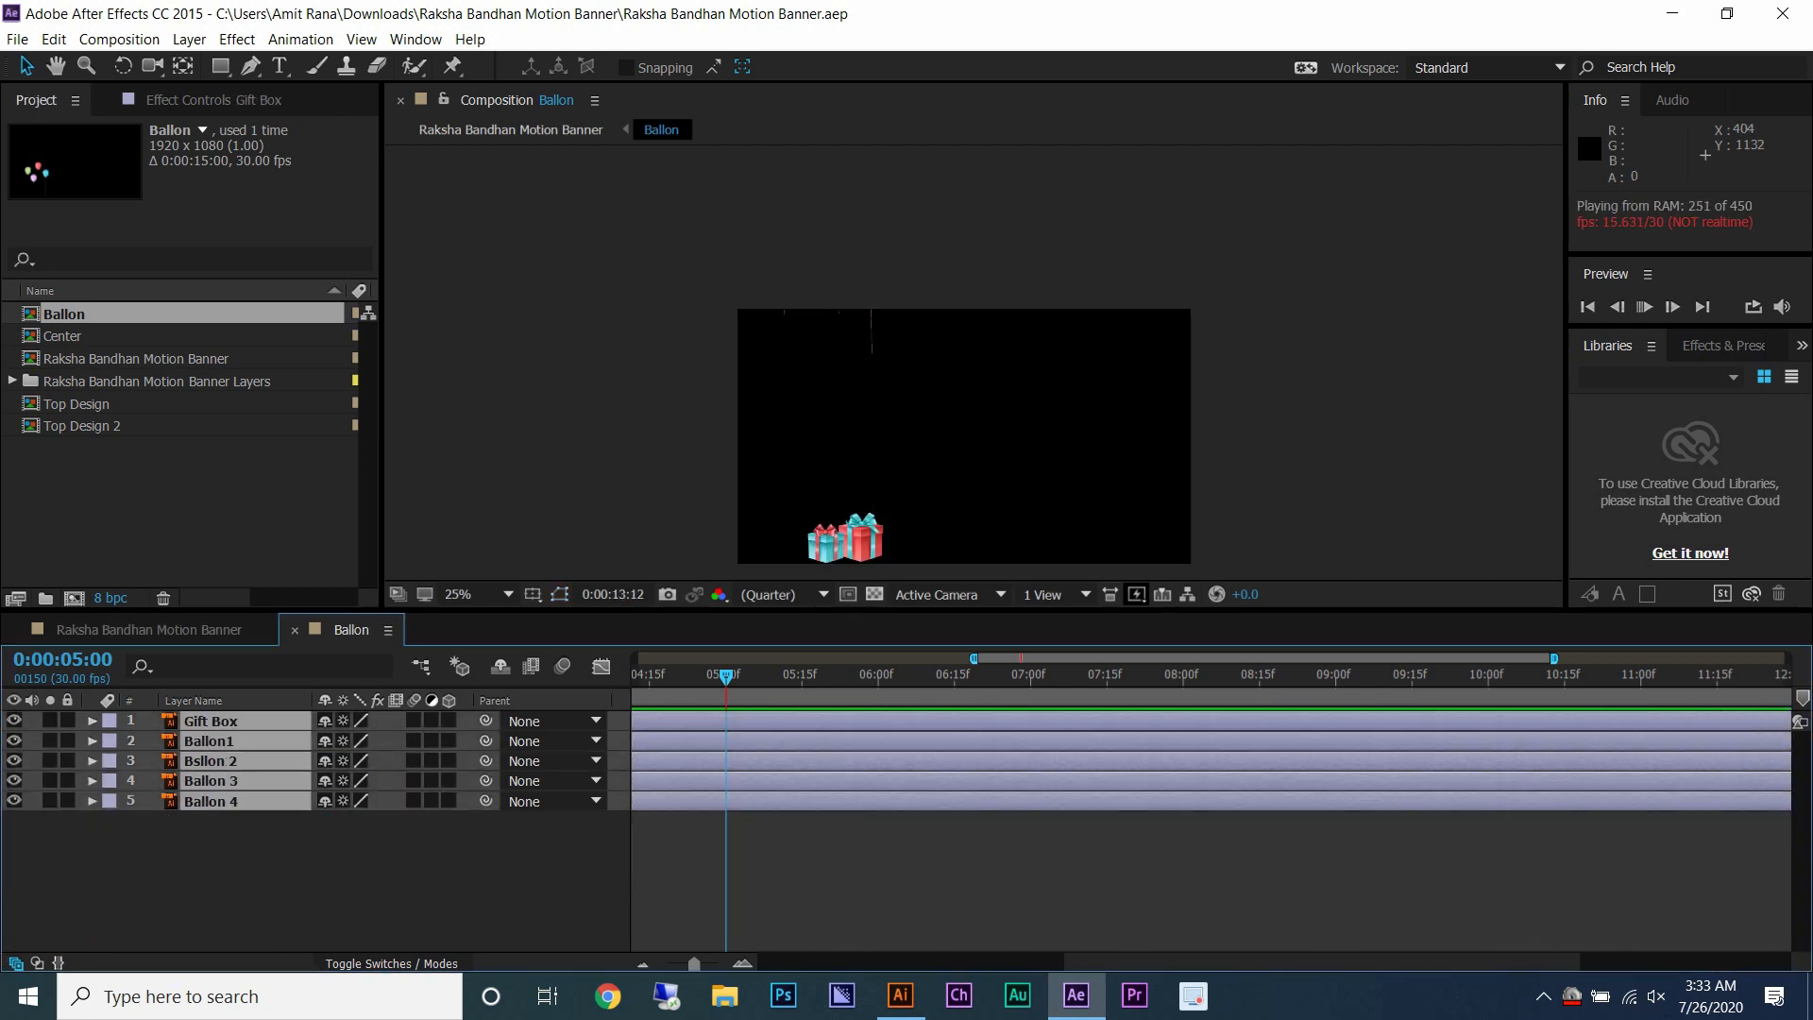
- Close the Ballon composition, then move the Ballon layer directly below Center in the main banner and lock it
{"action": "key", "text": "ctrl+w"}
{"action": "key", "text": "ctrl+l"}
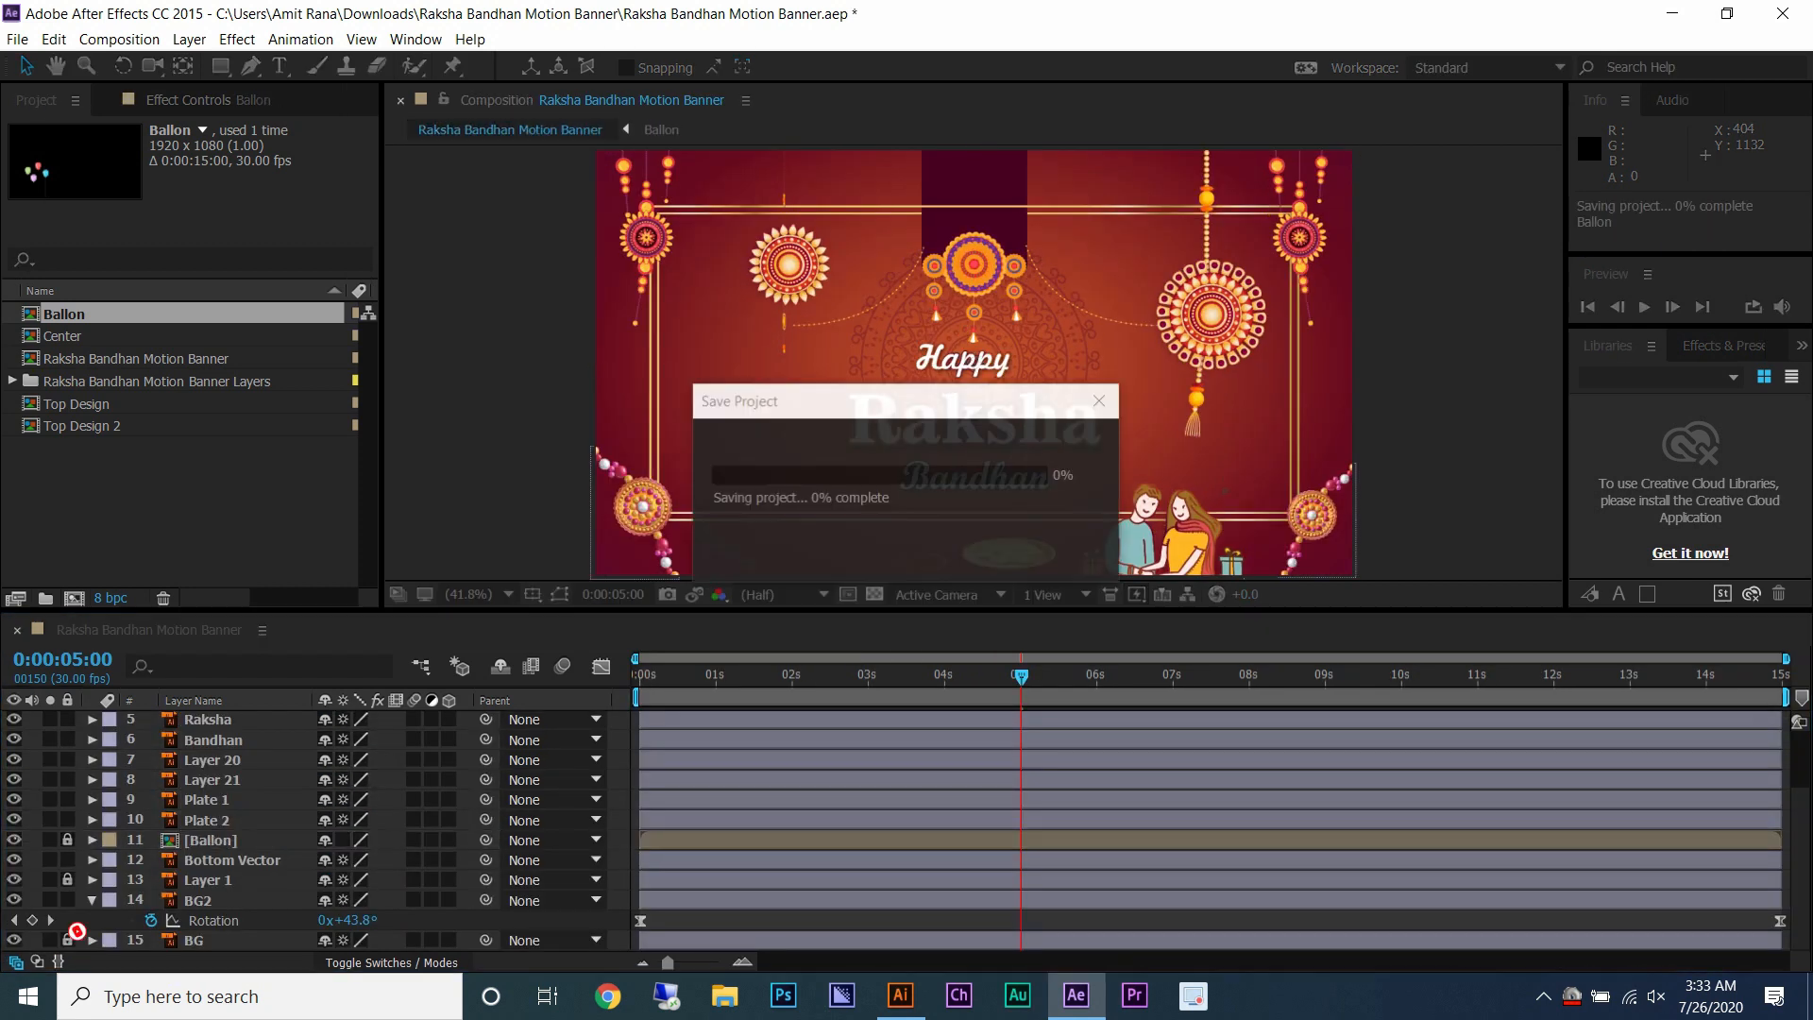
{"action": "left_click_drag", "start_coordinate": [210, 840], "coordinate": [227, 776]}
{"action": "left_click", "coordinate": [986, 674]}
{"action": "left_click", "coordinate": [1023, 676]}
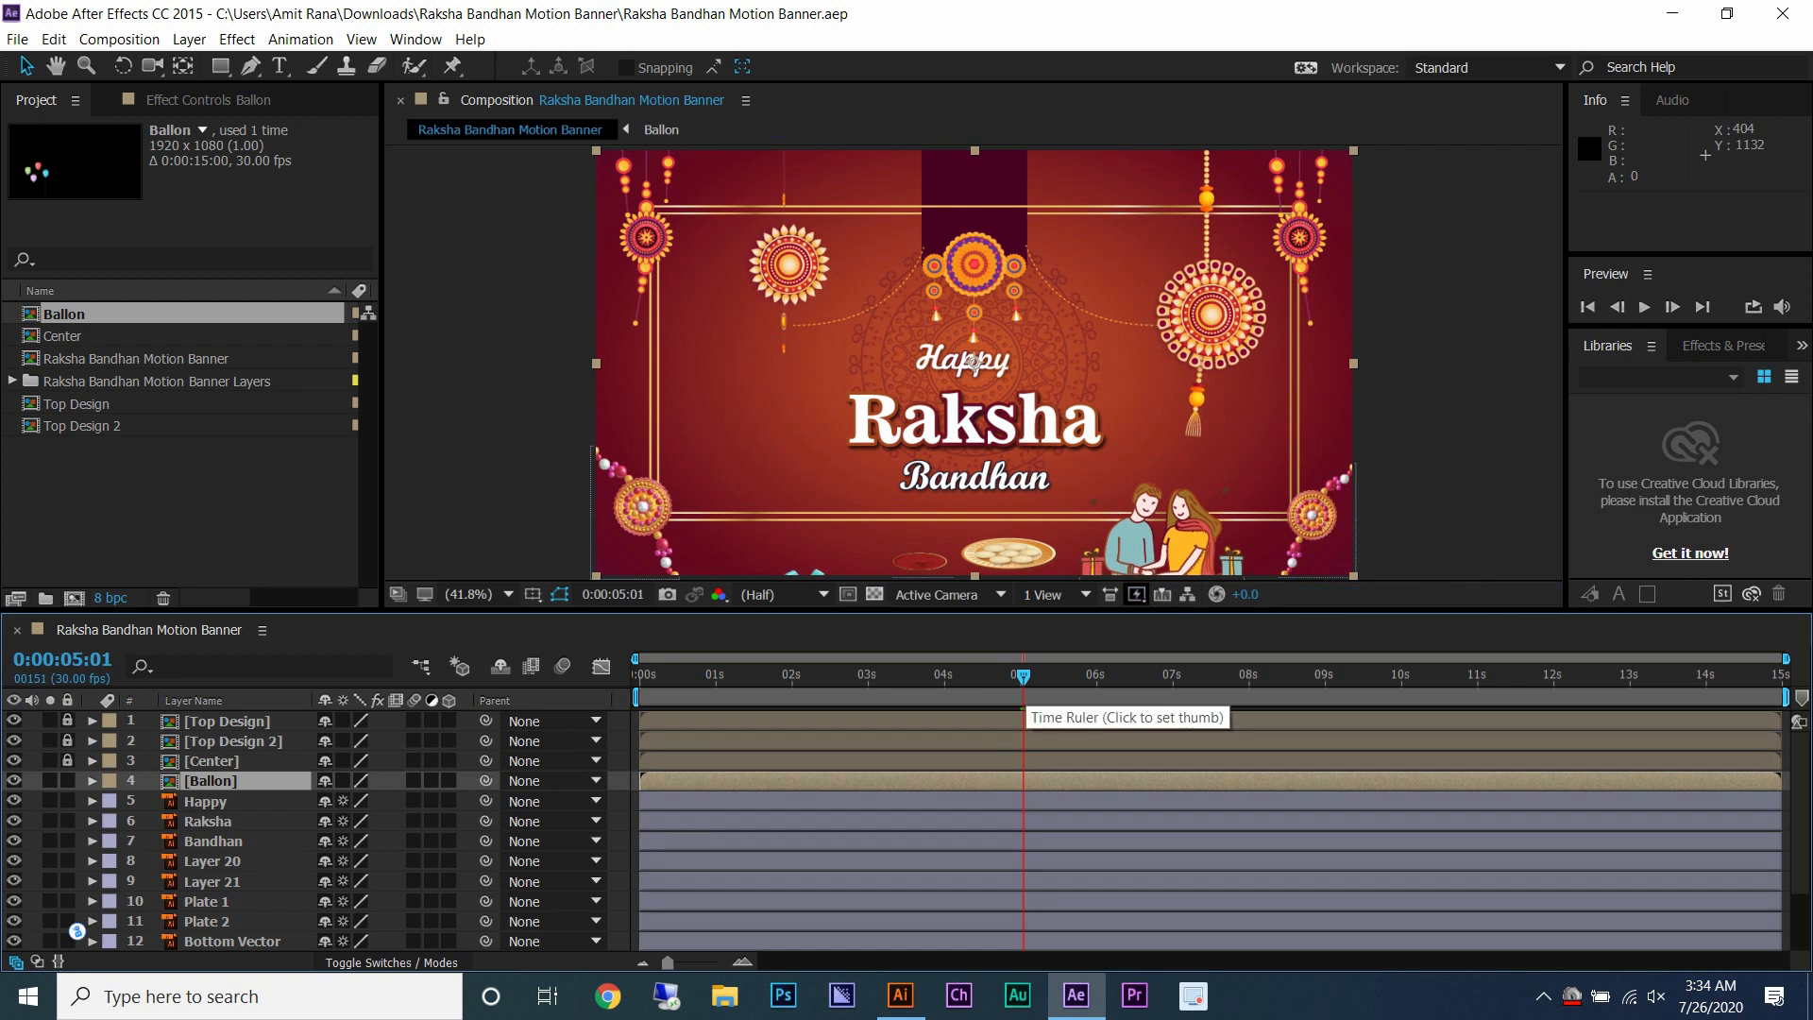
{"action": "left_click", "coordinate": [67, 780]}
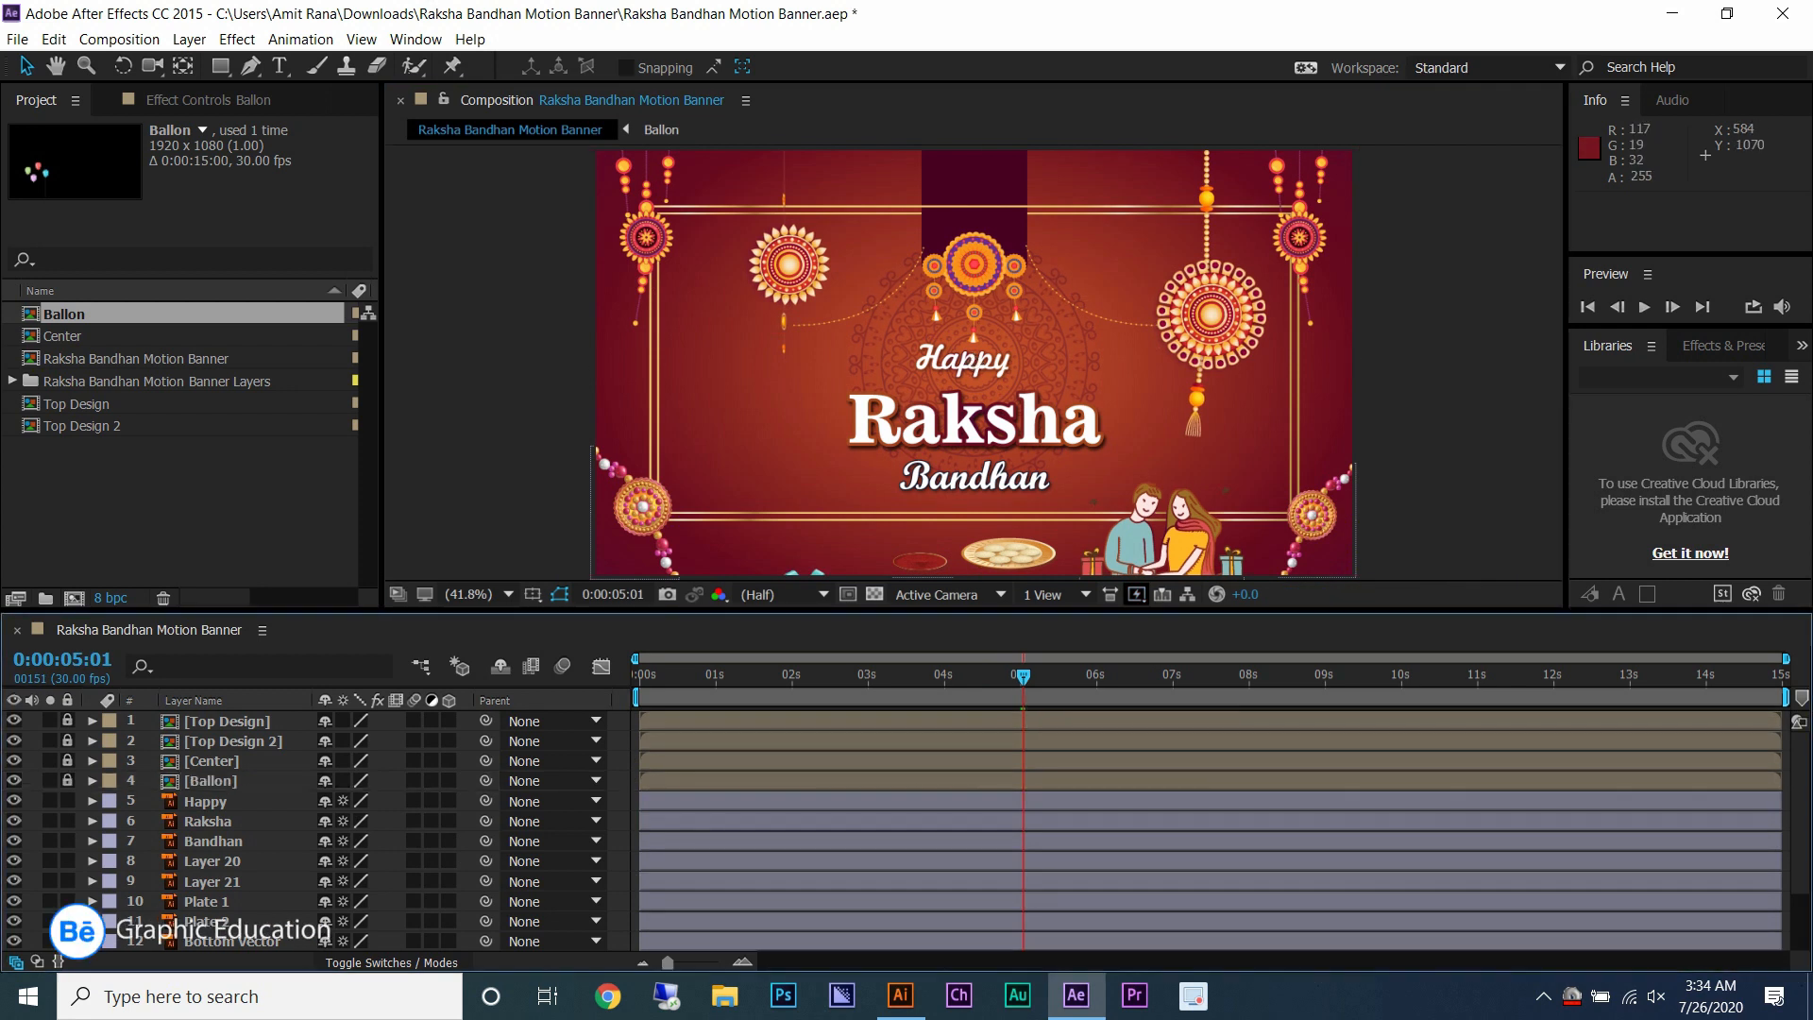
- Trim the start of the Happy layer to 0:00:05:01 and apply the Fast Blur effect to it
{"action": "left_click", "coordinate": [205, 801]}
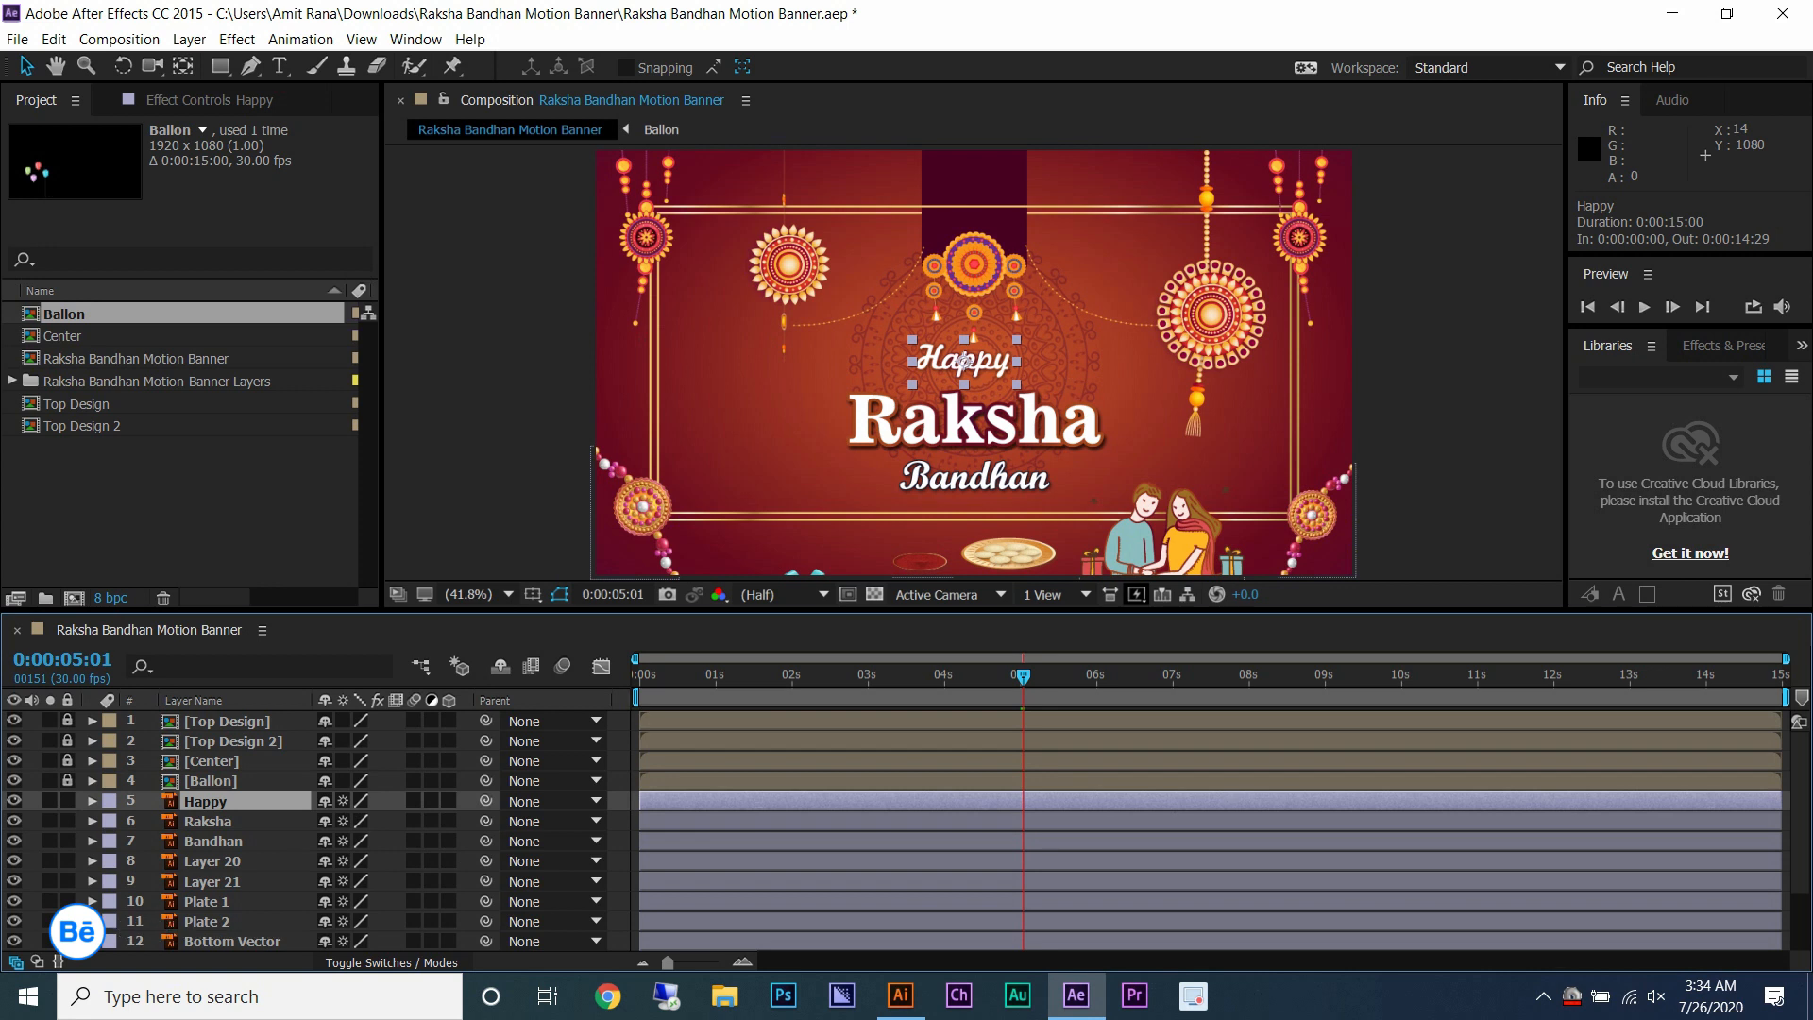
{"action": "key", "text": "alt+bracketleft"}
{"action": "key", "text": "ctrl+5"}
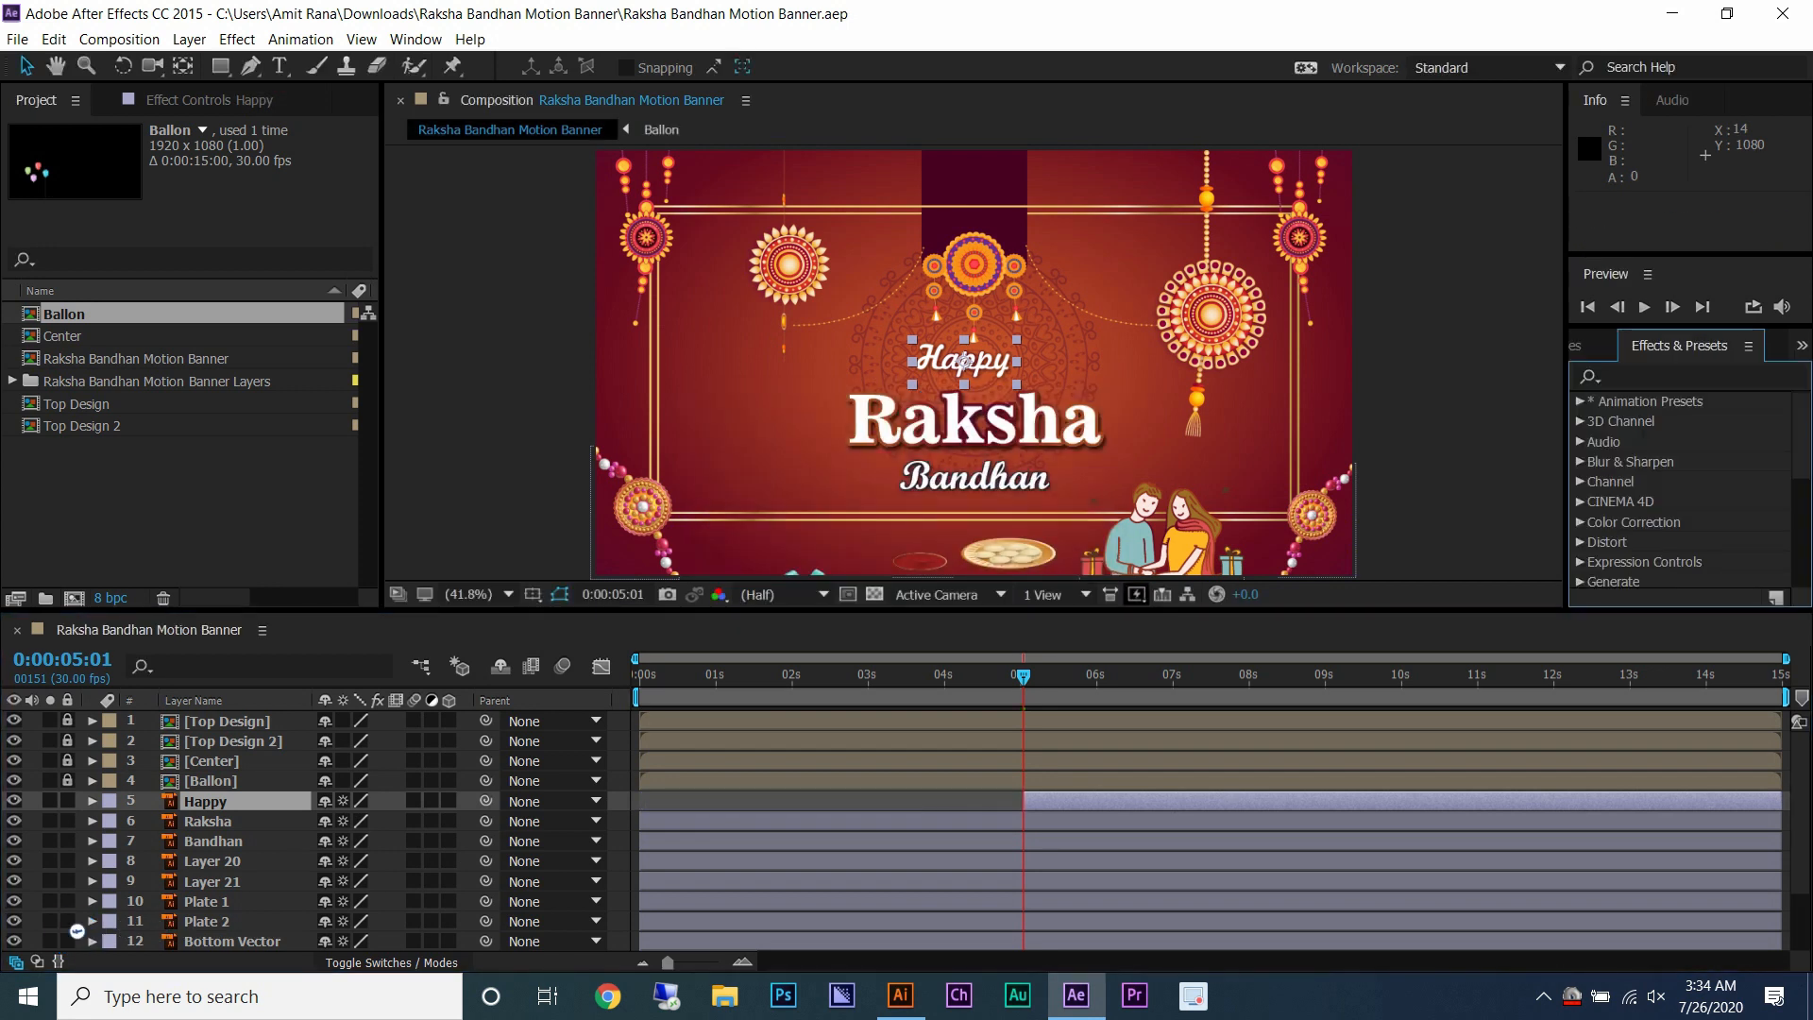
{"action": "type", "text": "fast"}
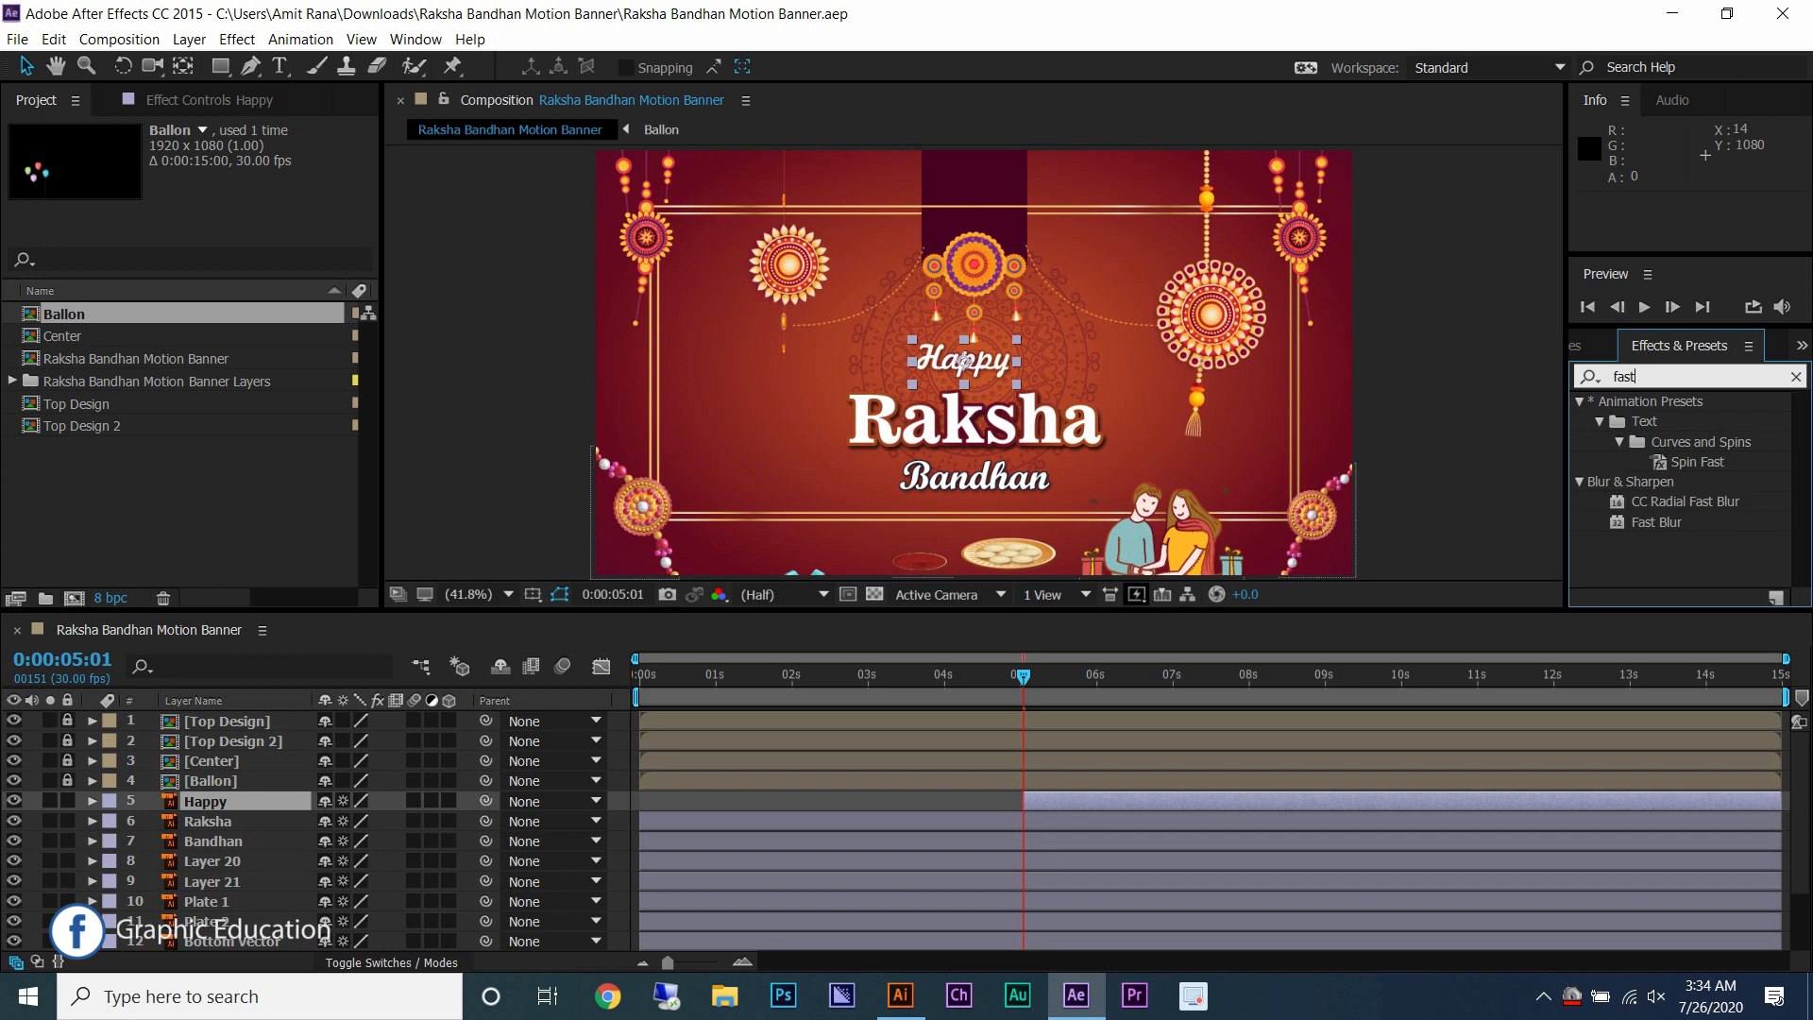
{"action": "double_click", "coordinate": [1656, 522]}
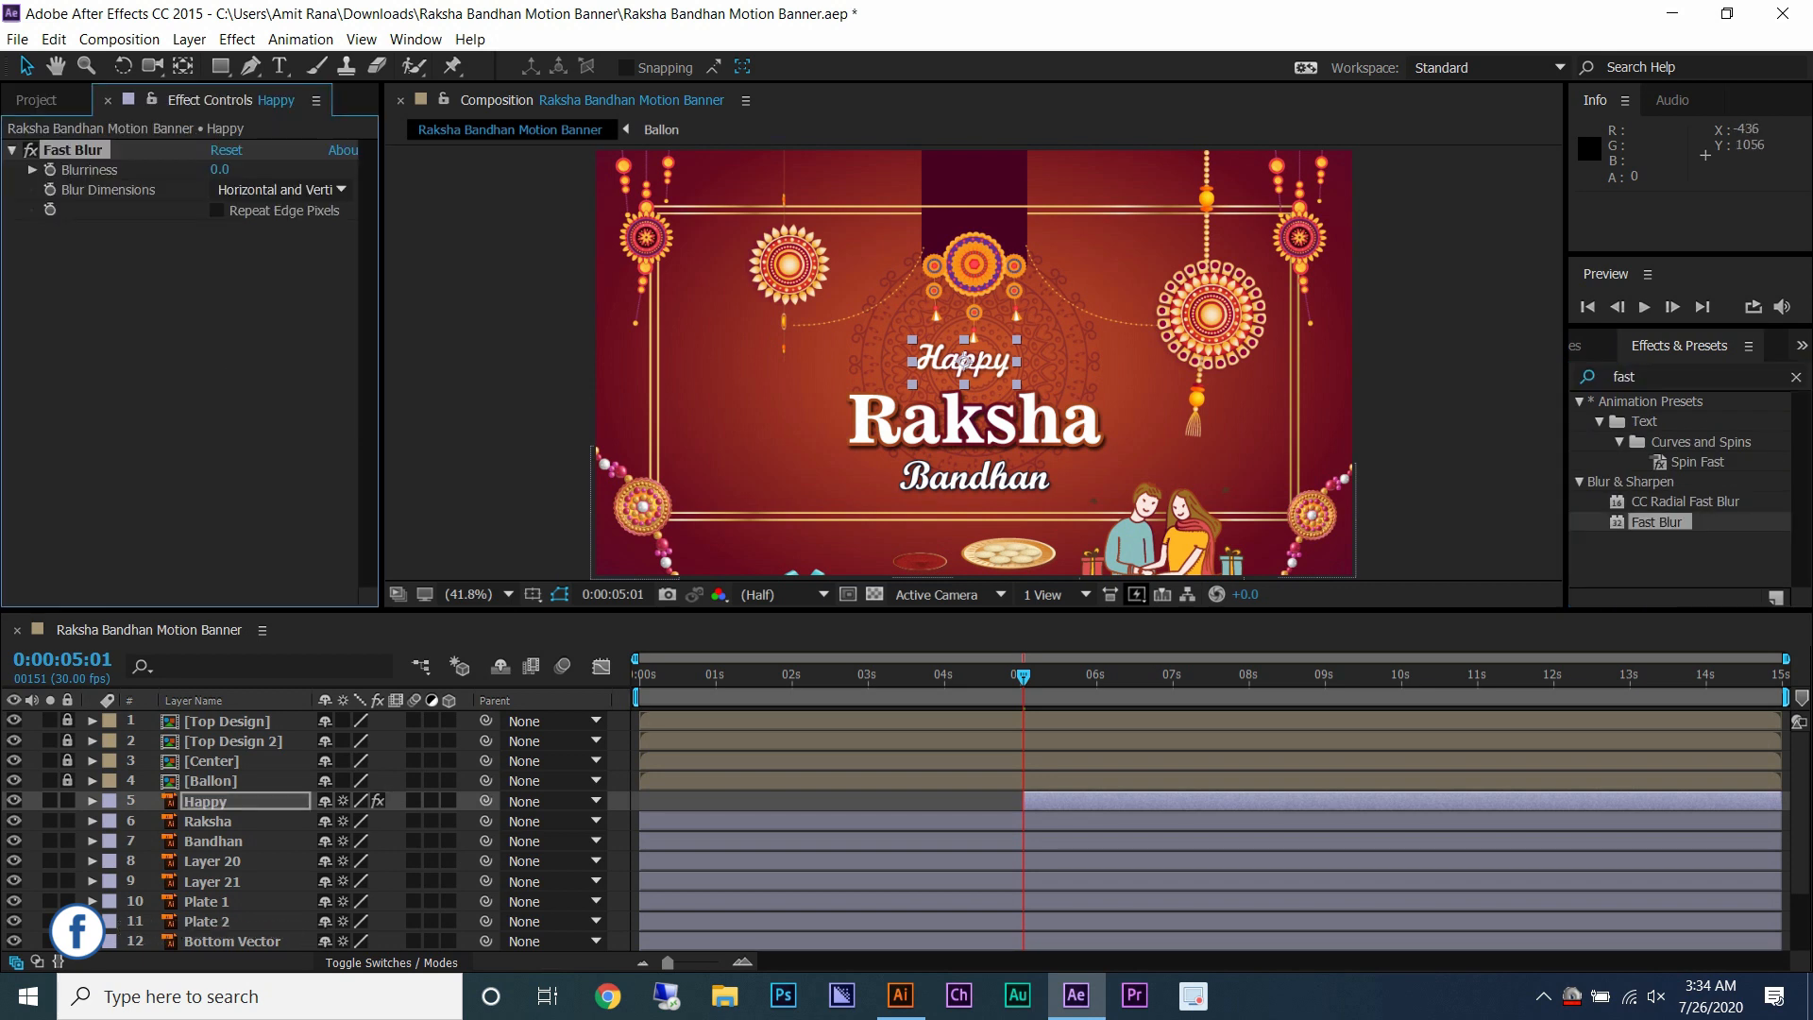
- Keyframe Happy's Blurriness from 38 at 0:00:05:01 to 0 at 0:00:06:00
{"action": "left_click_drag", "start_coordinate": [219, 169], "coordinate": [255, 169]}
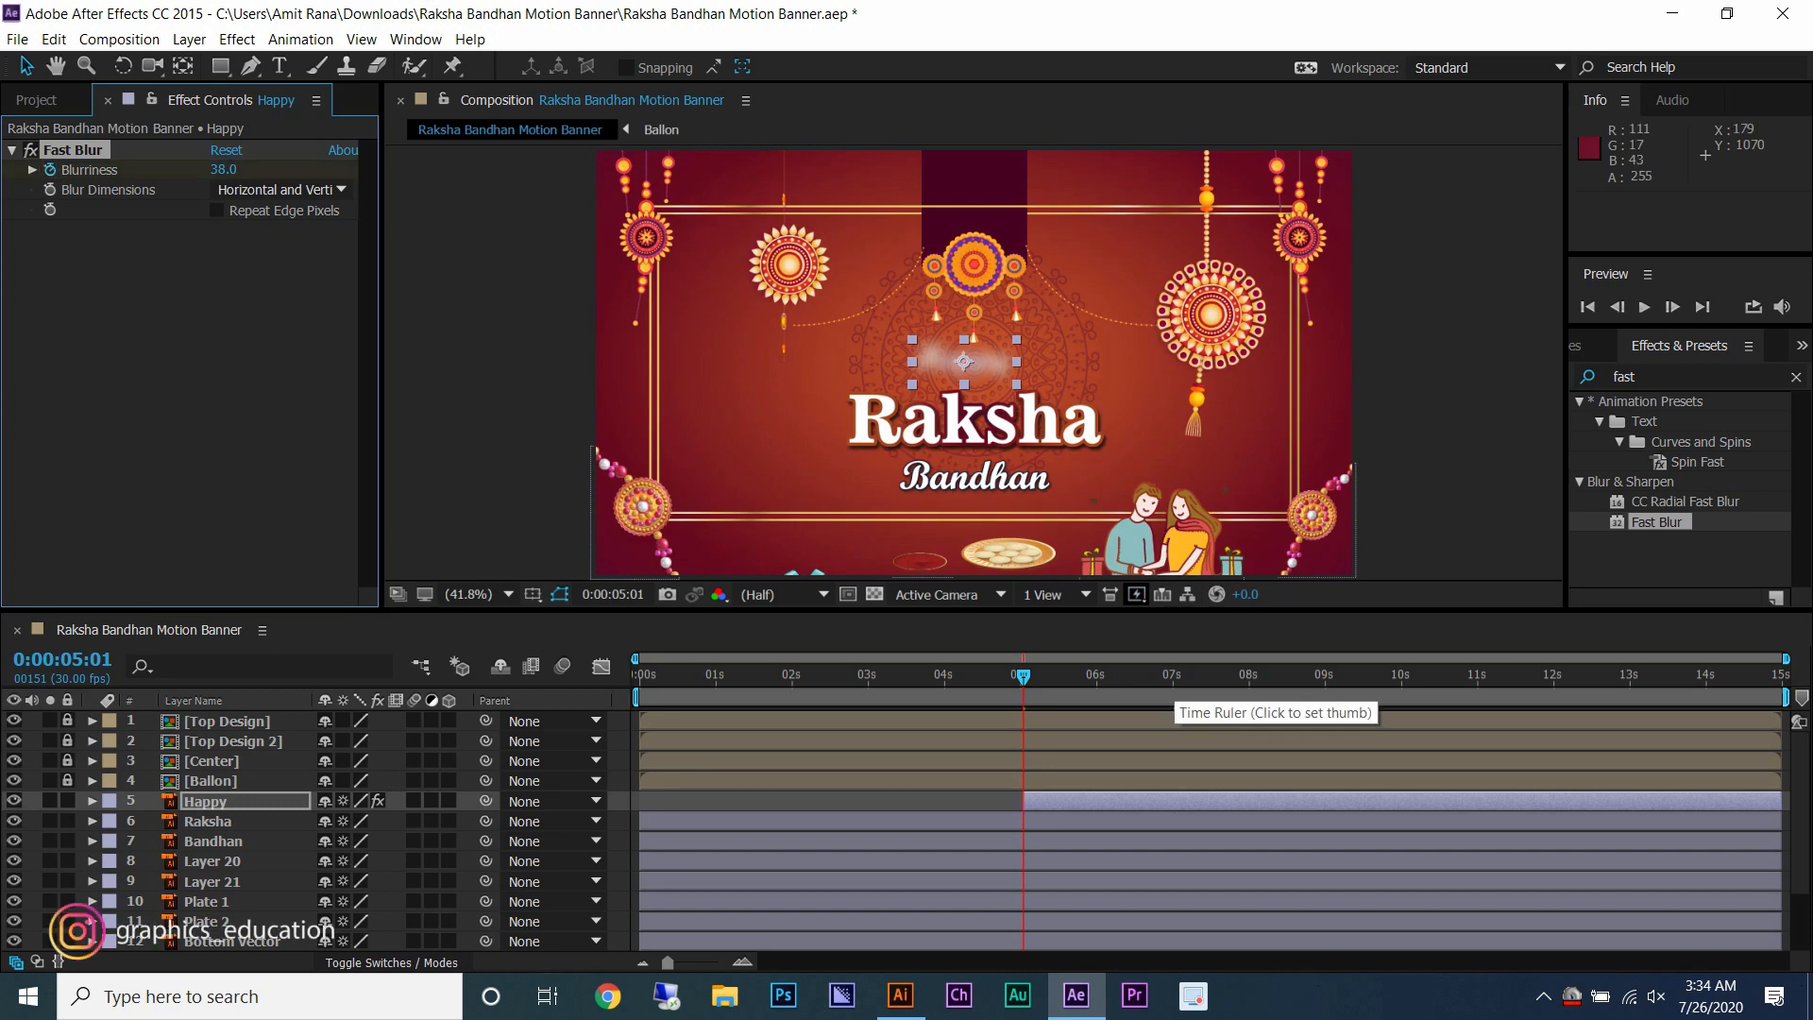
{"action": "left_click", "coordinate": [1095, 675]}
{"action": "left_click_drag", "start_coordinate": [223, 169], "coordinate": [179, 169]}
- Add a 100% Scale keyframe to Happy at 0:00:06:00 and apply Easy Ease to it
{"action": "key", "text": "s"}
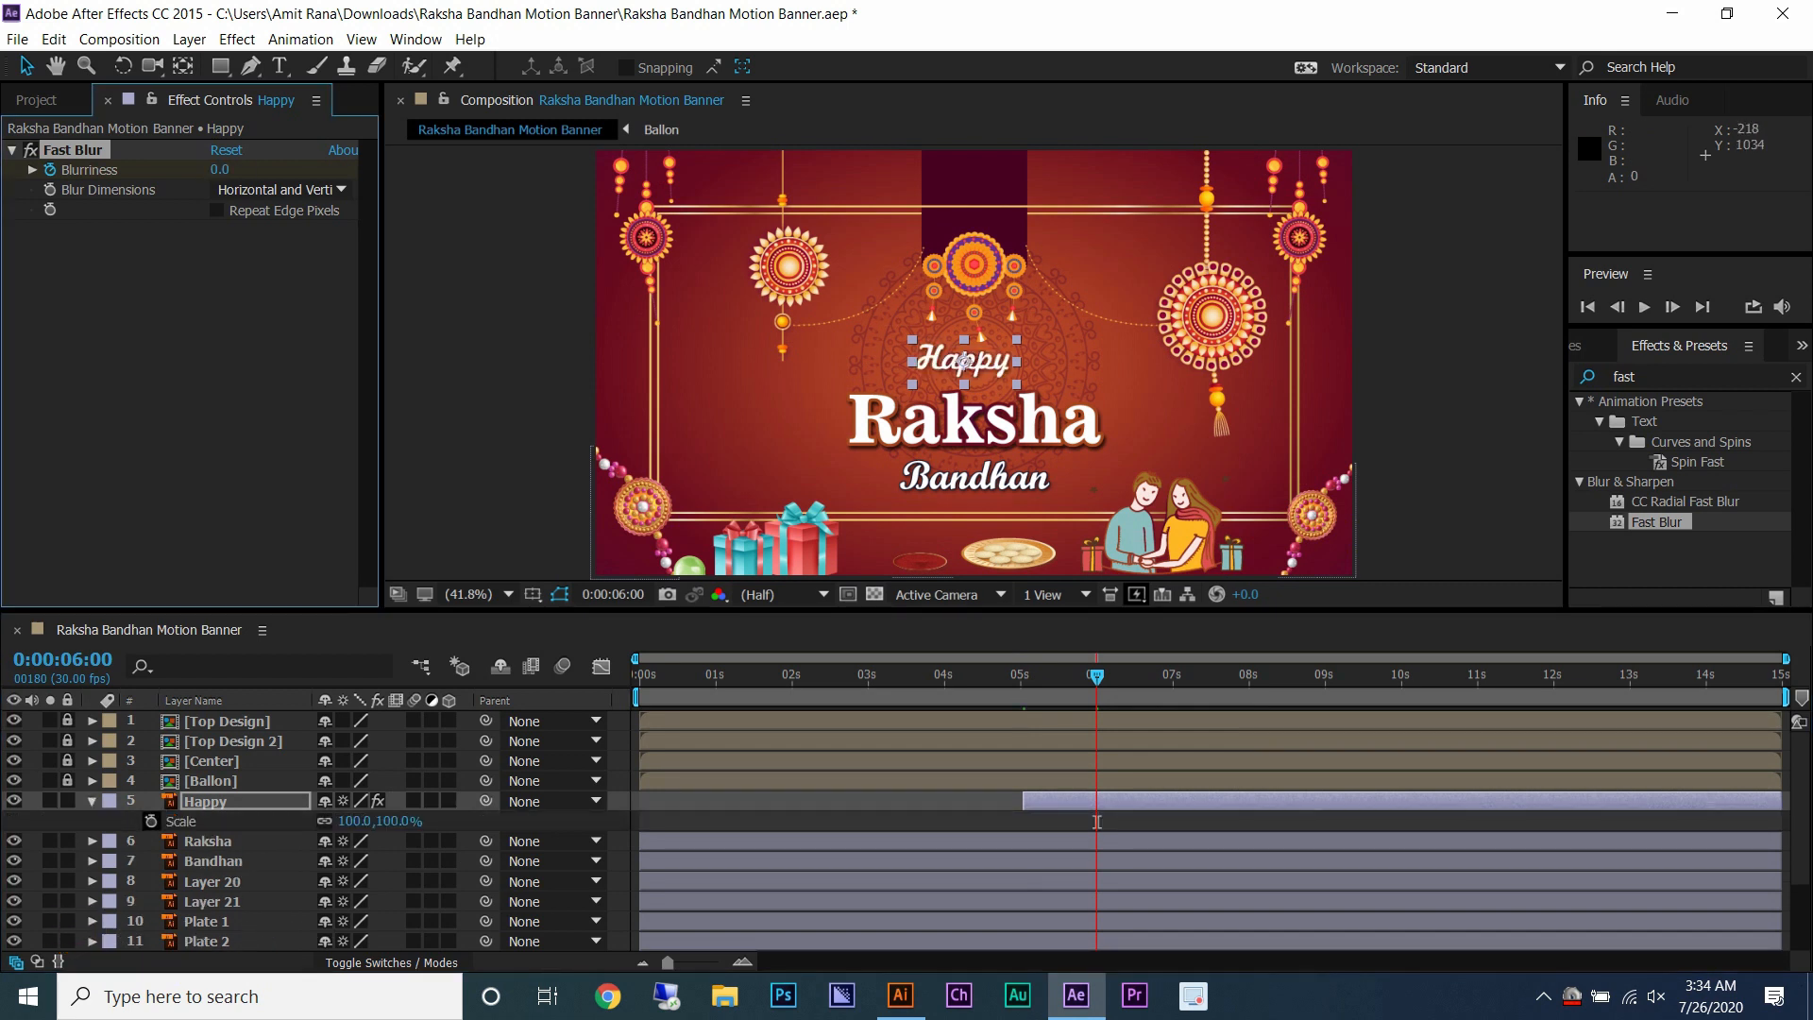
{"action": "left_click", "coordinate": [150, 821]}
{"action": "right_click", "coordinate": [1096, 822]}
{"action": "mouse_move", "coordinate": [1228, 806]}
{"action": "left_click", "coordinate": [1417, 852]}
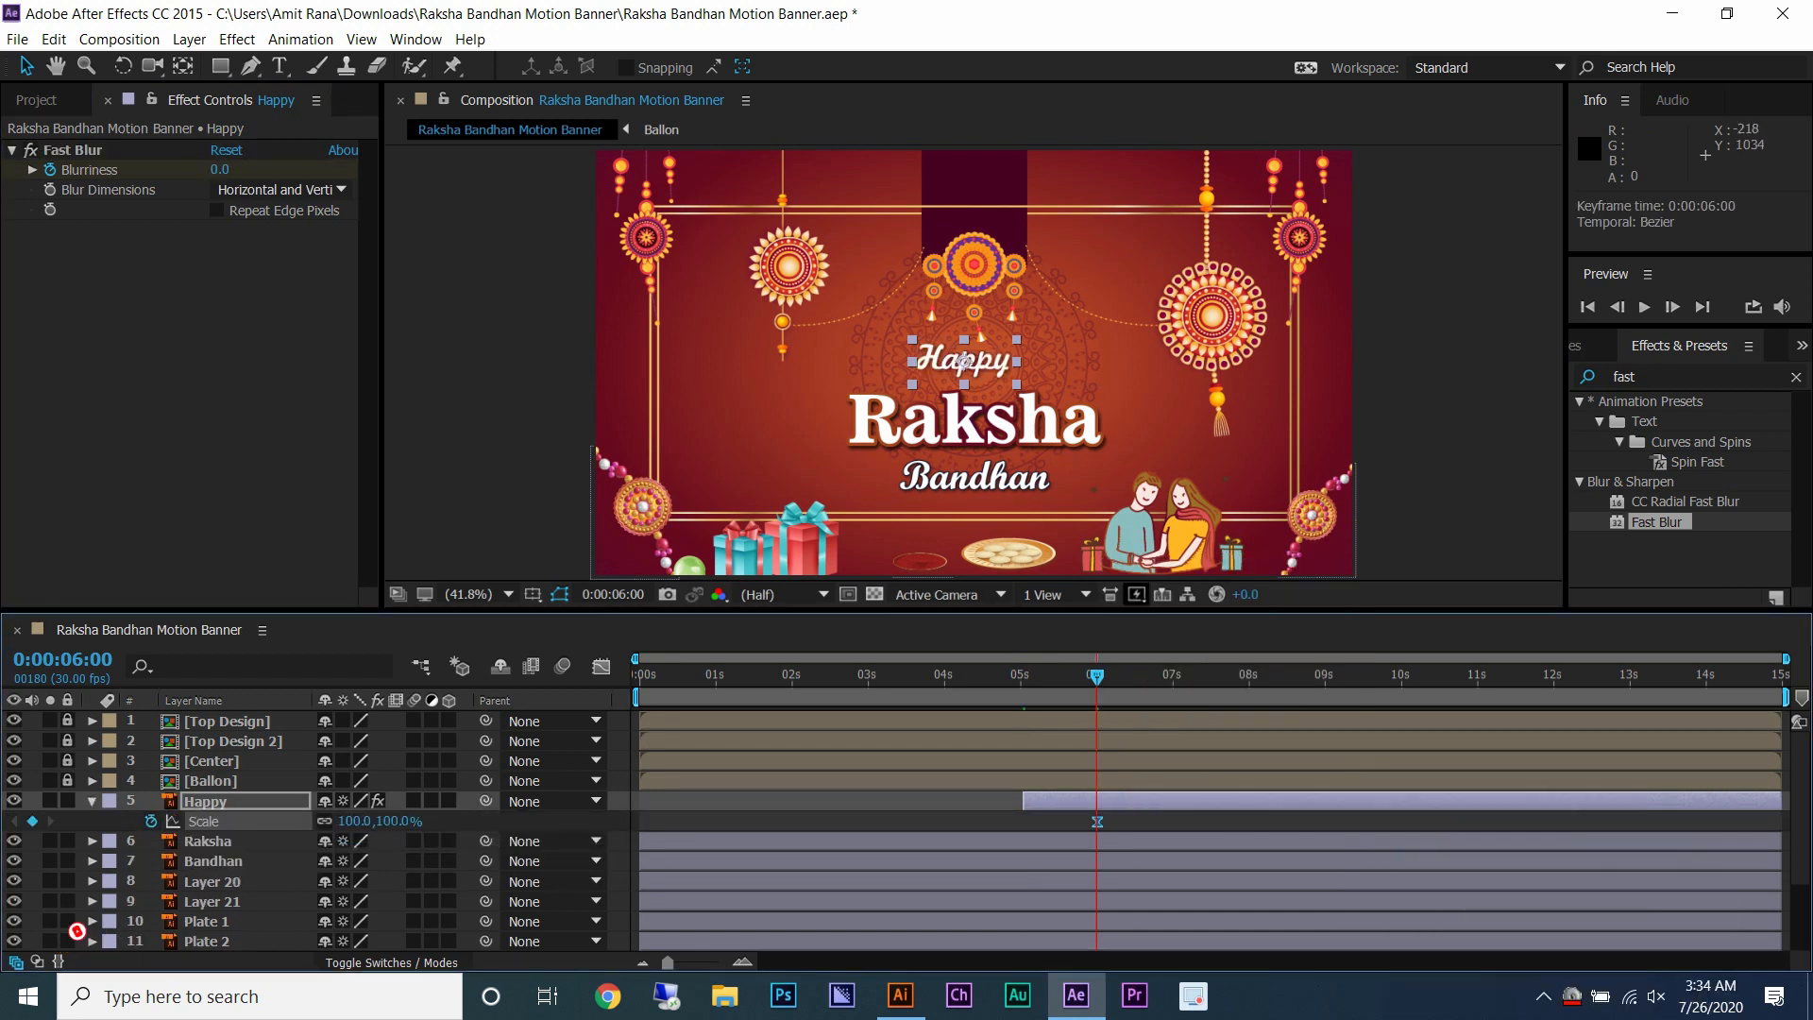
- Shift the start of the Happy layer back one frame to 0:00:05:00
{"action": "left_click", "coordinate": [1020, 674]}
{"action": "key", "text": "="}
{"action": "key", "text": "="}
{"action": "key", "text": "="}
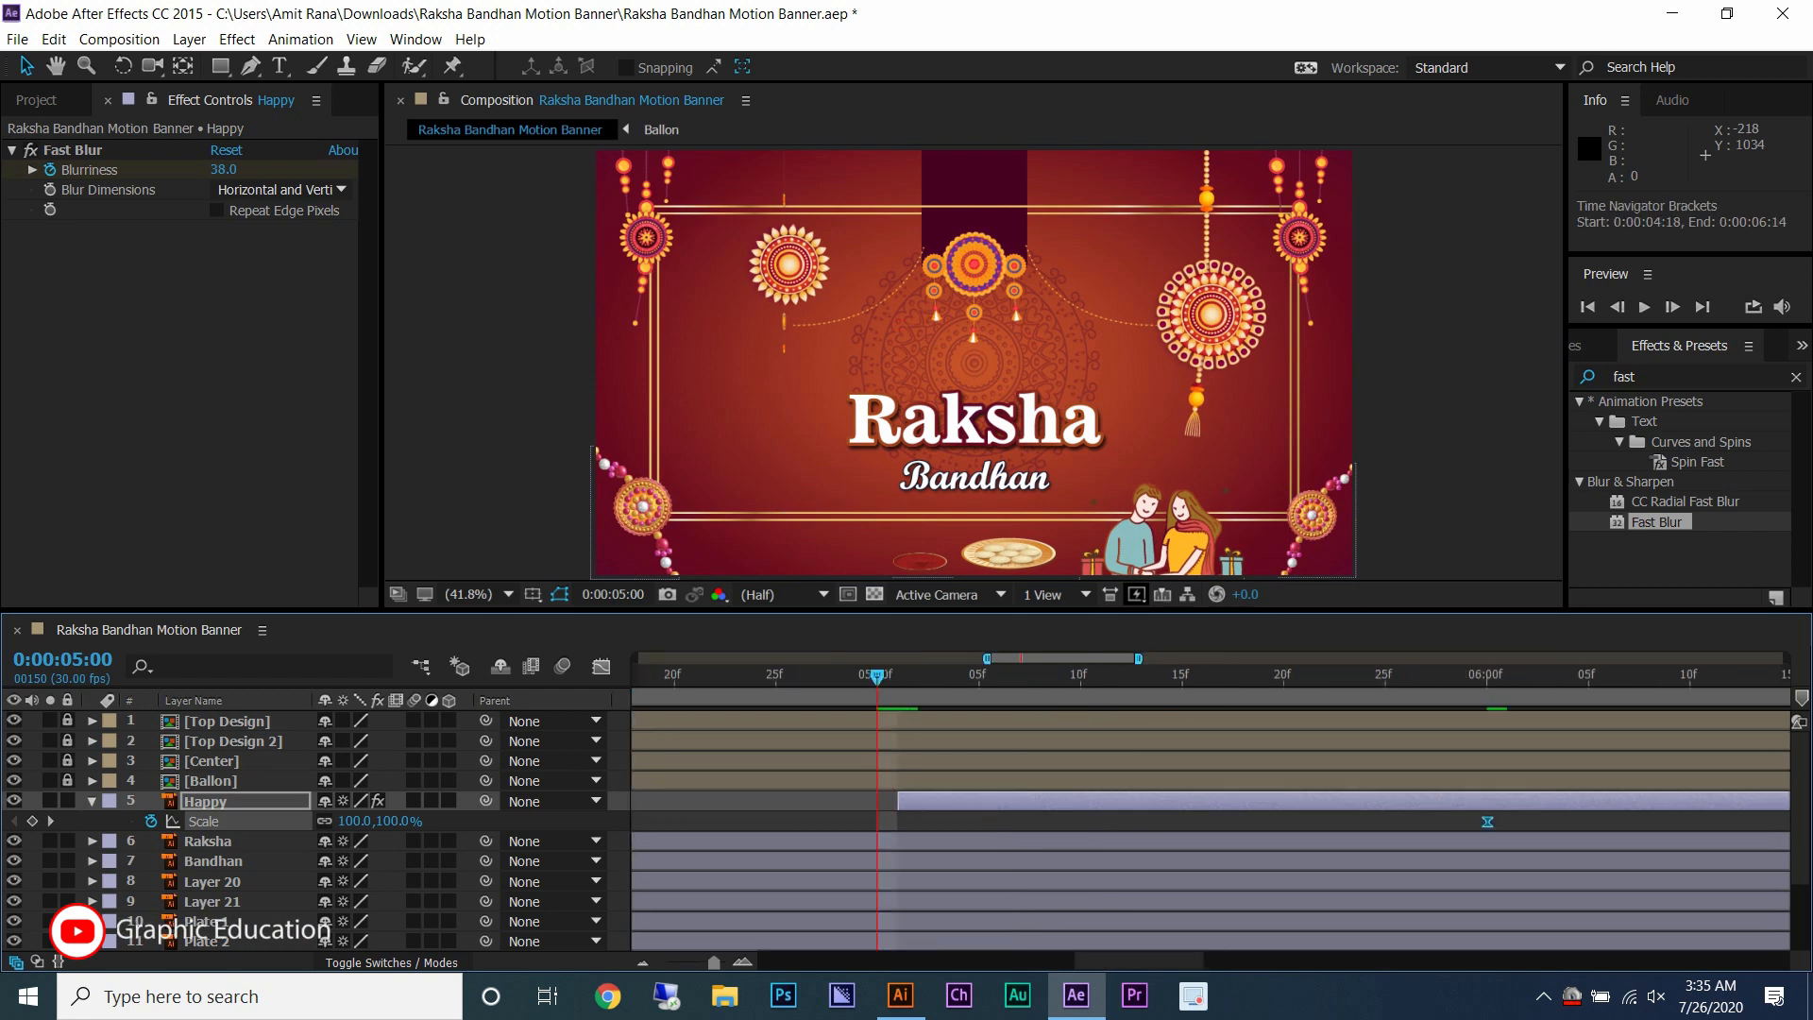
{"action": "key", "text": "Page_Down"}
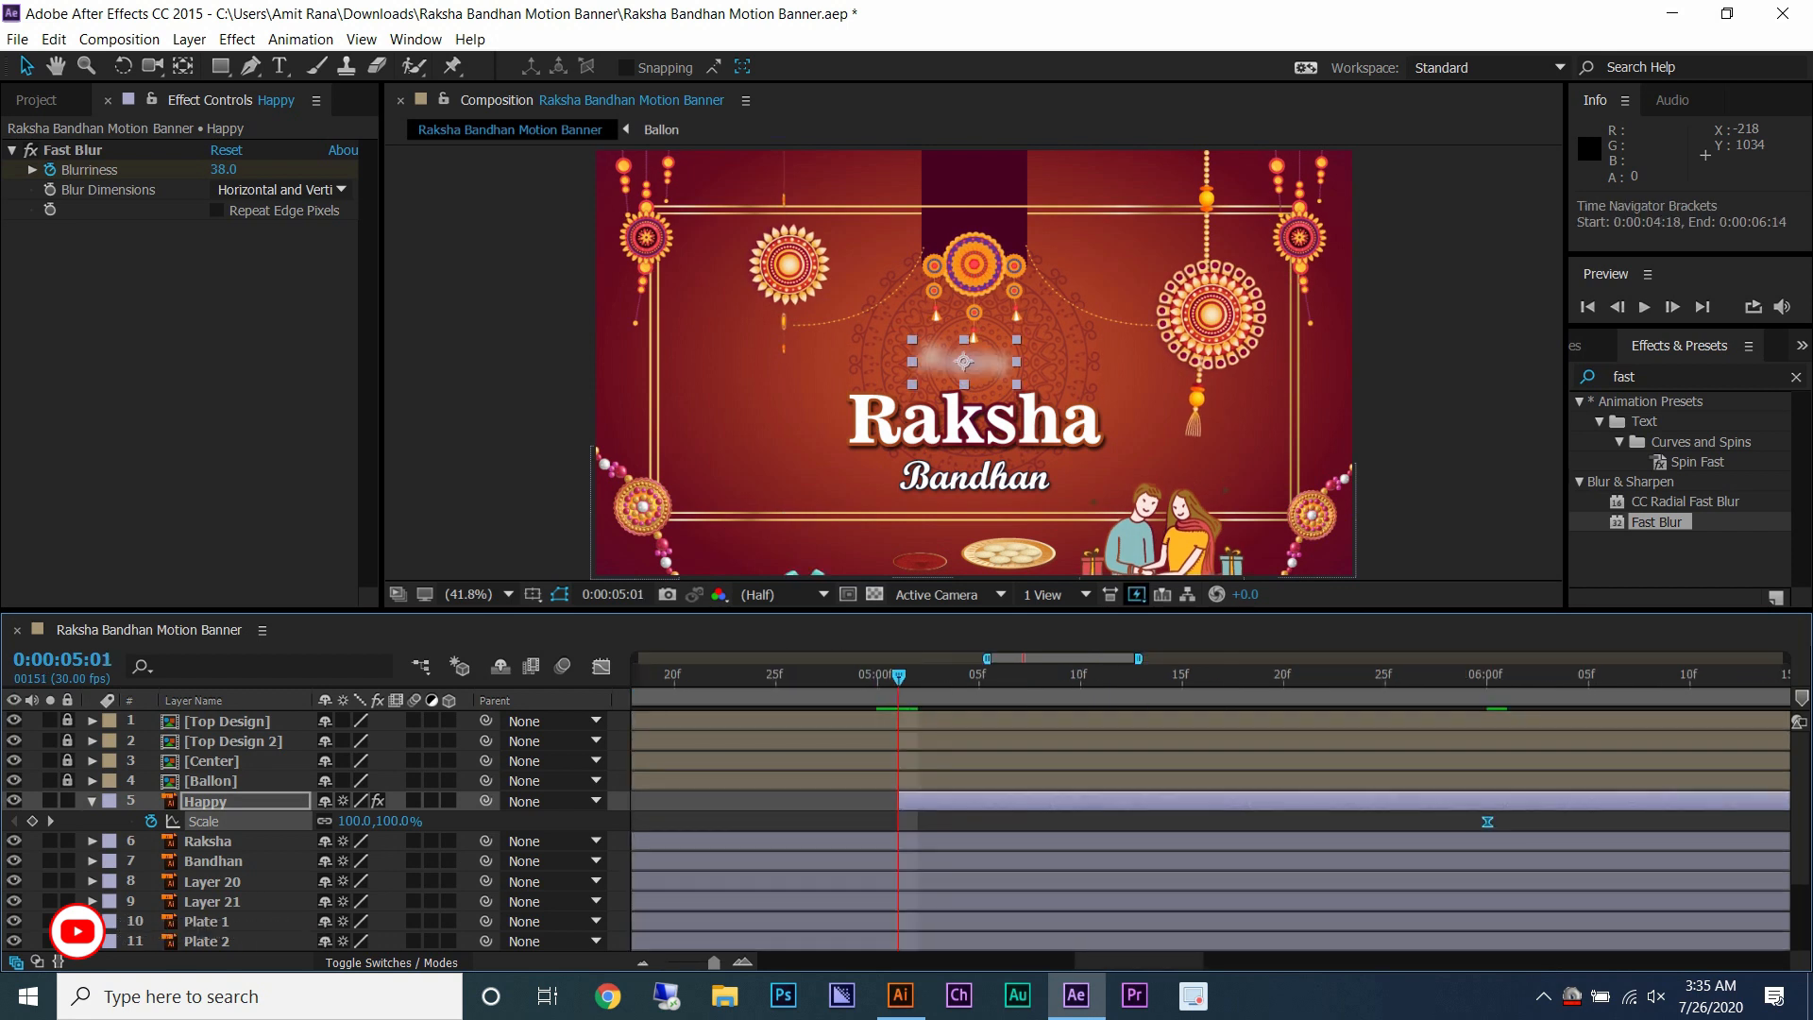
{"action": "key", "text": "Page_Up"}
{"action": "key", "text": "bracketleft"}
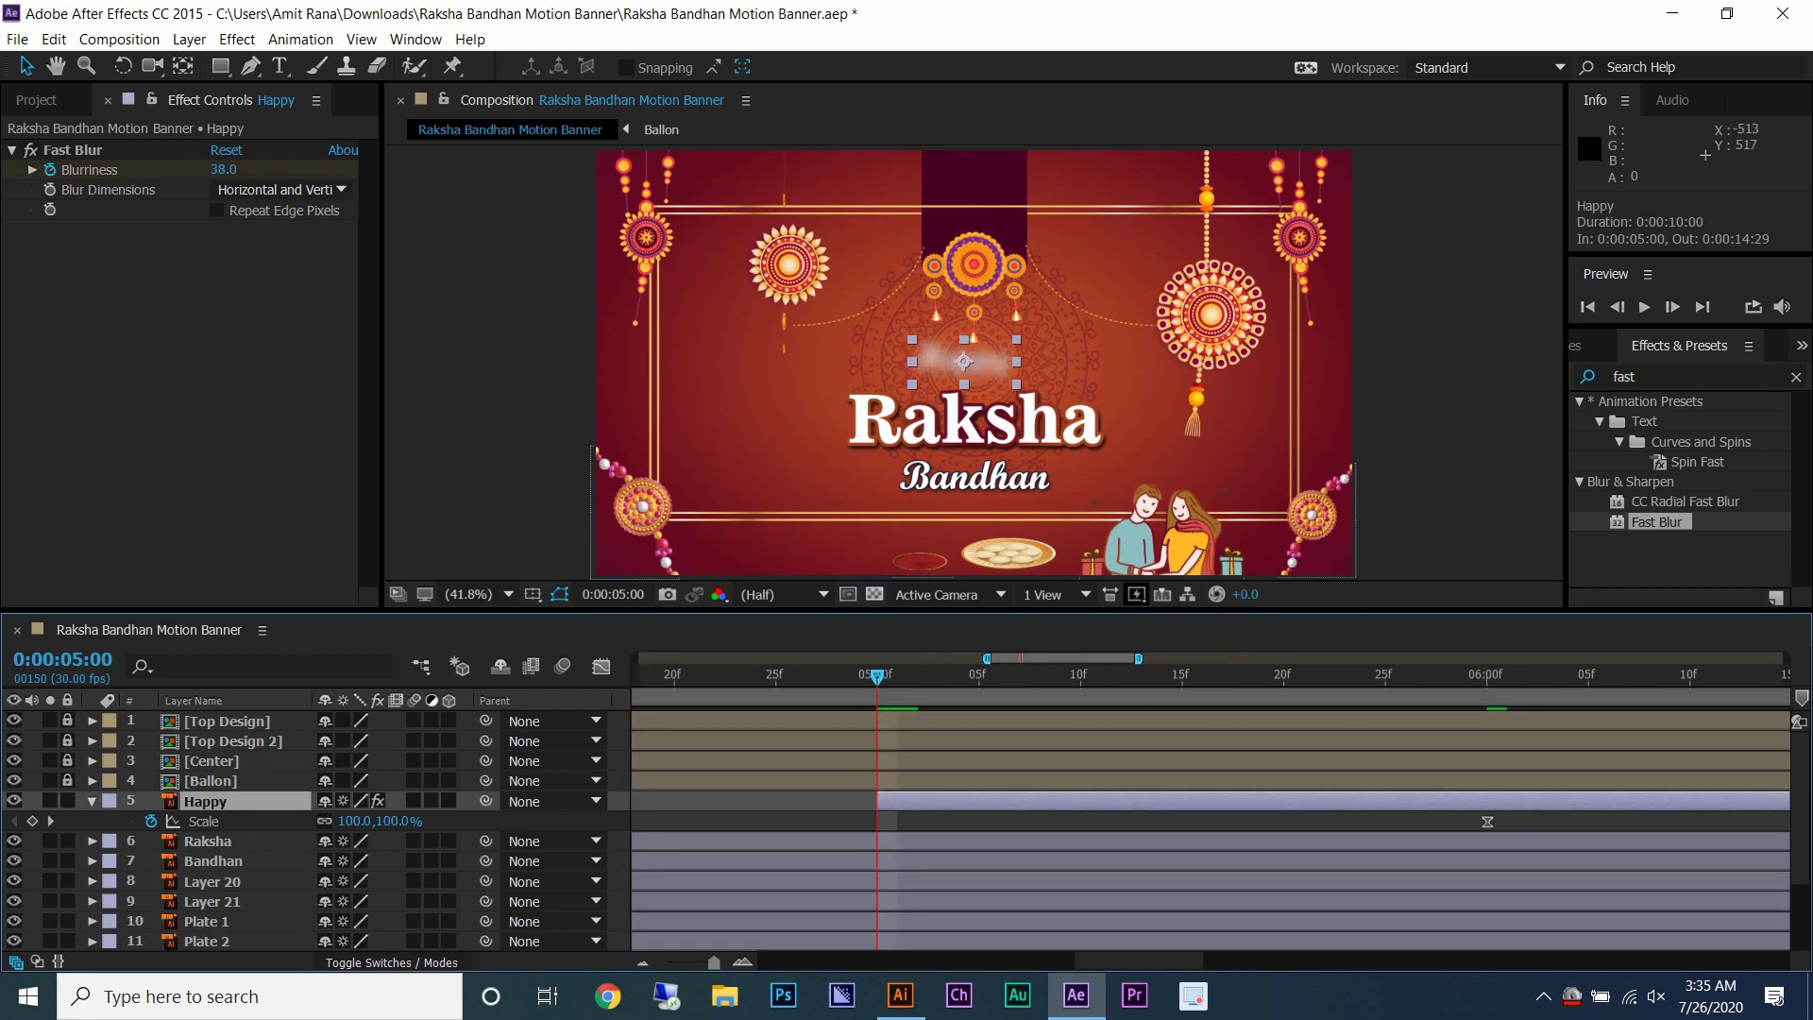
- Expand Happy's Fast Blur properties and move the first Blurriness keyframe to 0:00:05:00
{"action": "left_click", "coordinate": [92, 801]}
{"action": "left_click", "coordinate": [92, 801]}
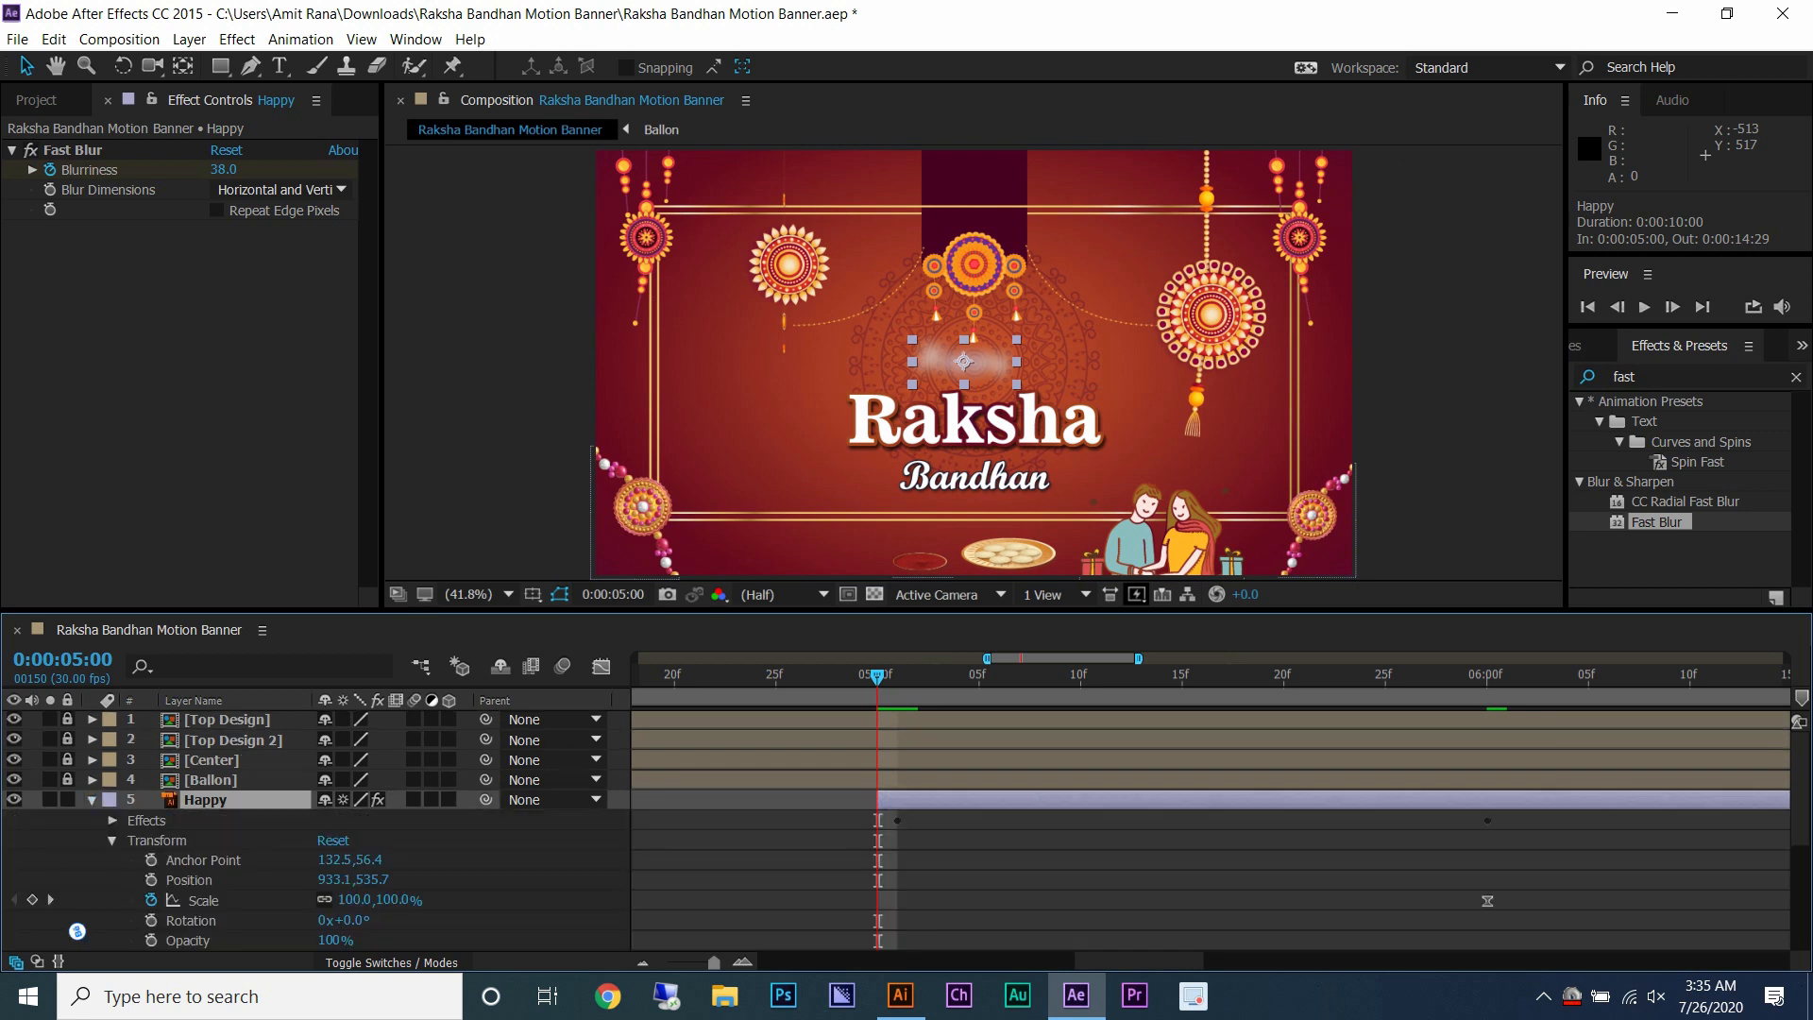
{"action": "left_click", "coordinate": [132, 840]}
{"action": "left_click_drag", "start_coordinate": [897, 861], "coordinate": [878, 860]}
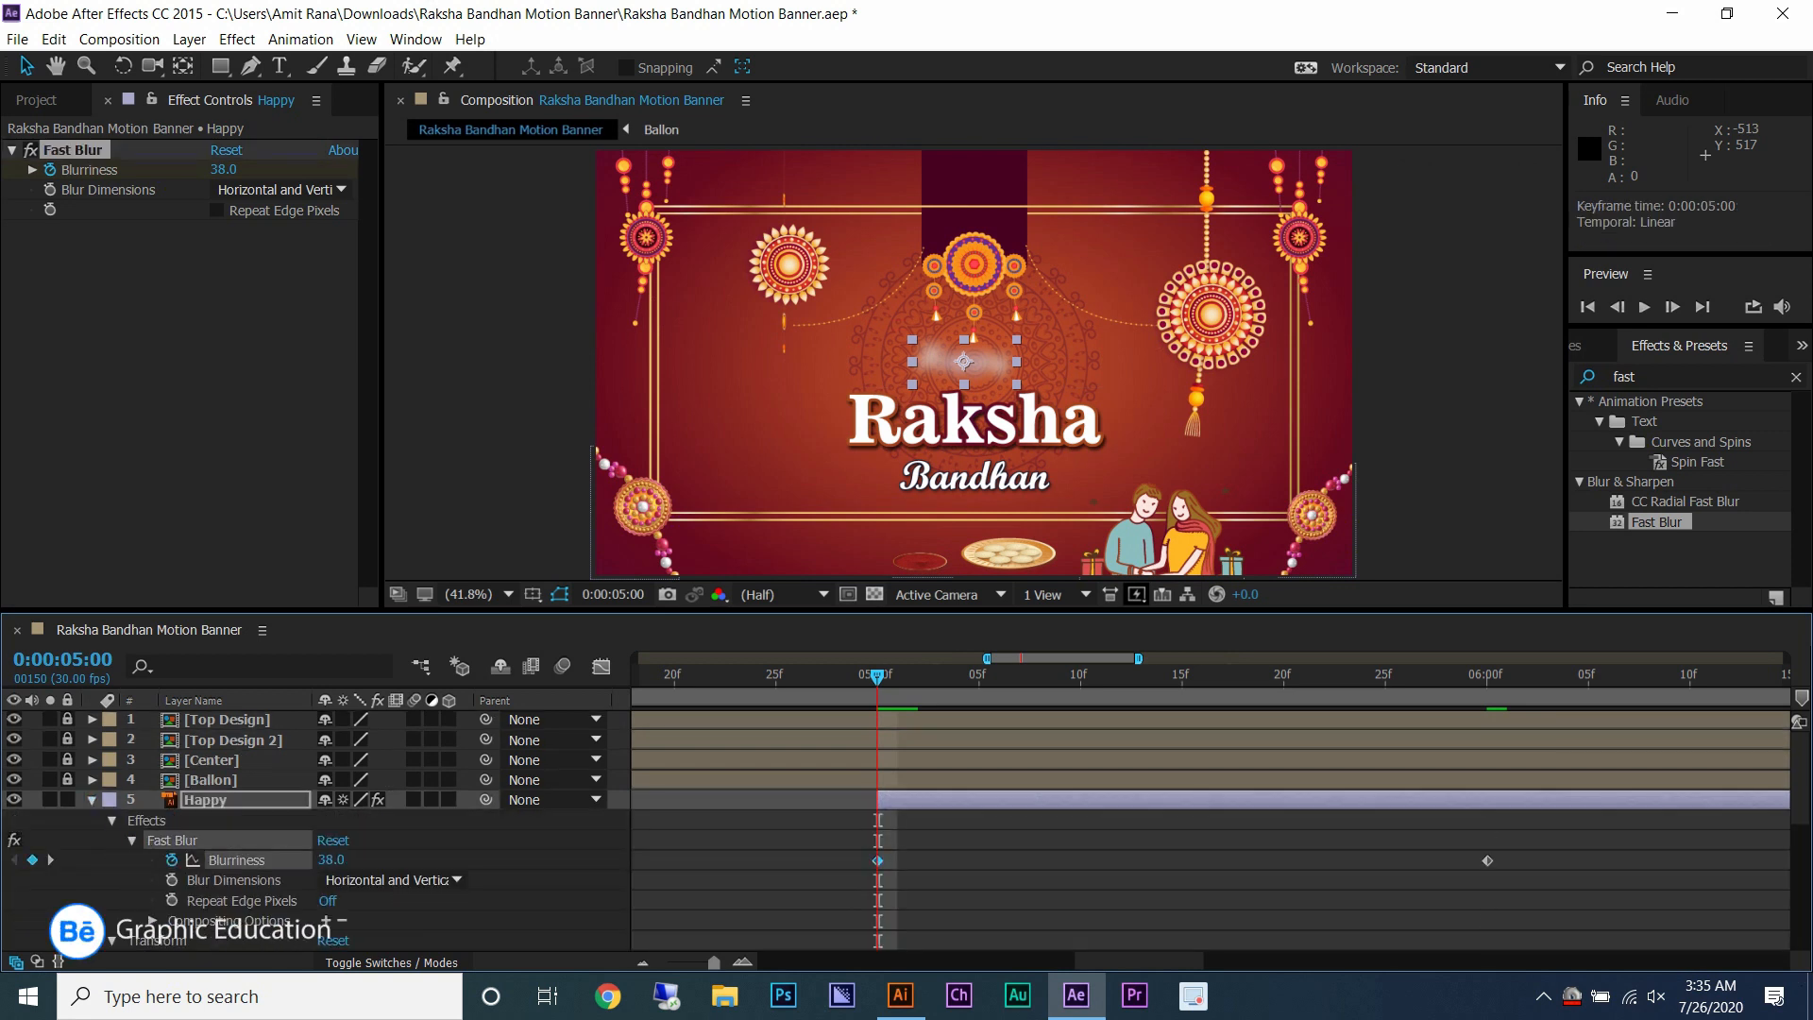
- At 0:00:05:00, enlarge Happy's Scale to 638%, preview the start of the shrink, and raise its Blurriness to 112
{"action": "key", "text": "s"}
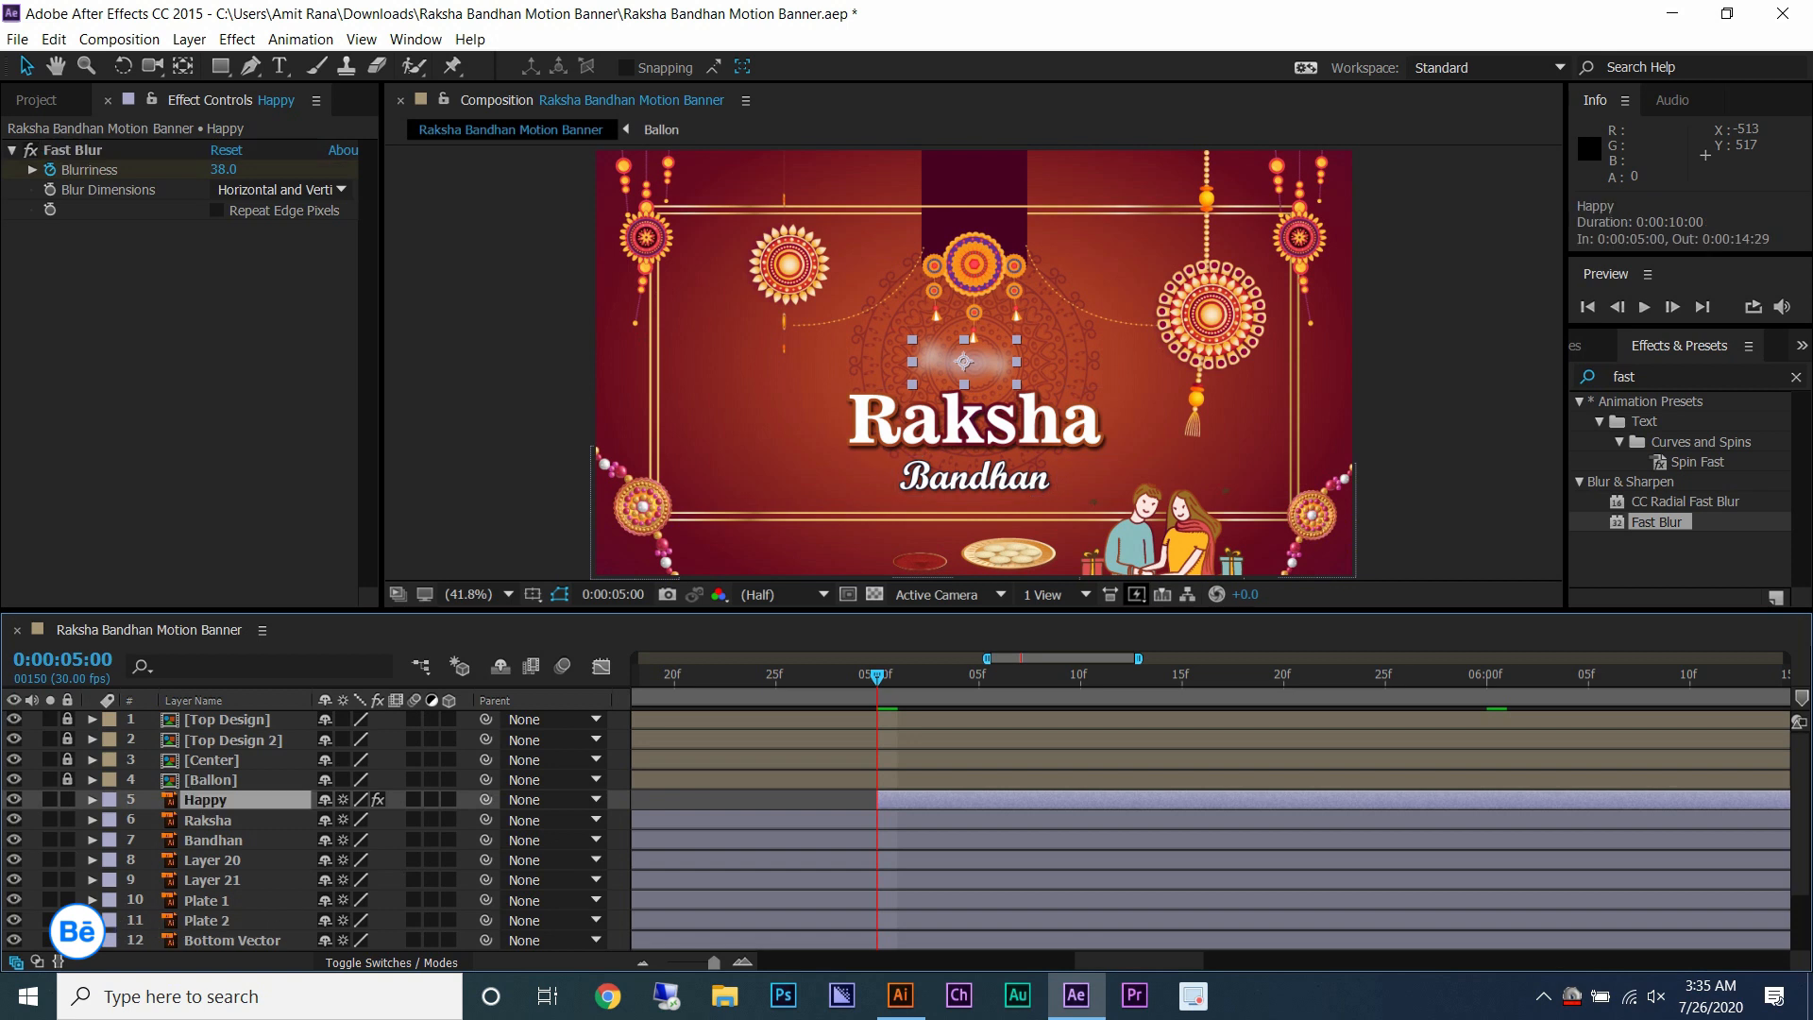
{"action": "left_click_drag", "start_coordinate": [355, 818], "coordinate": [605, 819]}
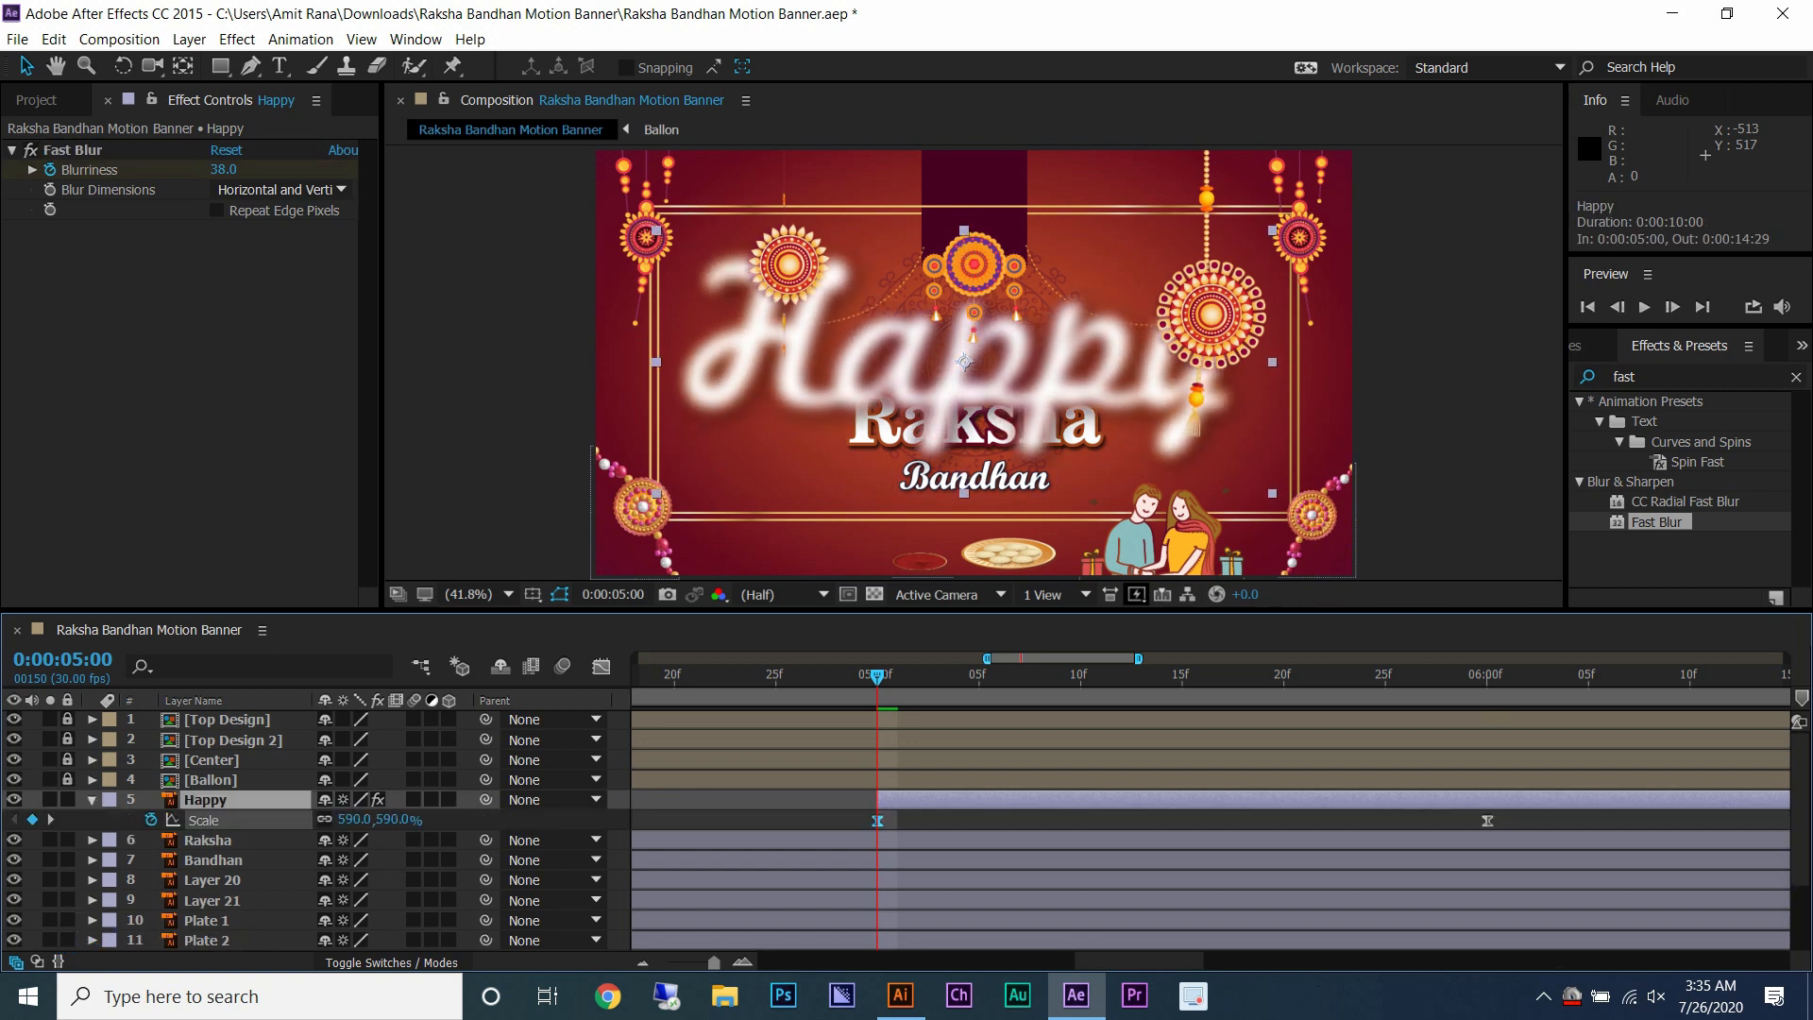
{"action": "key", "text": "space"}
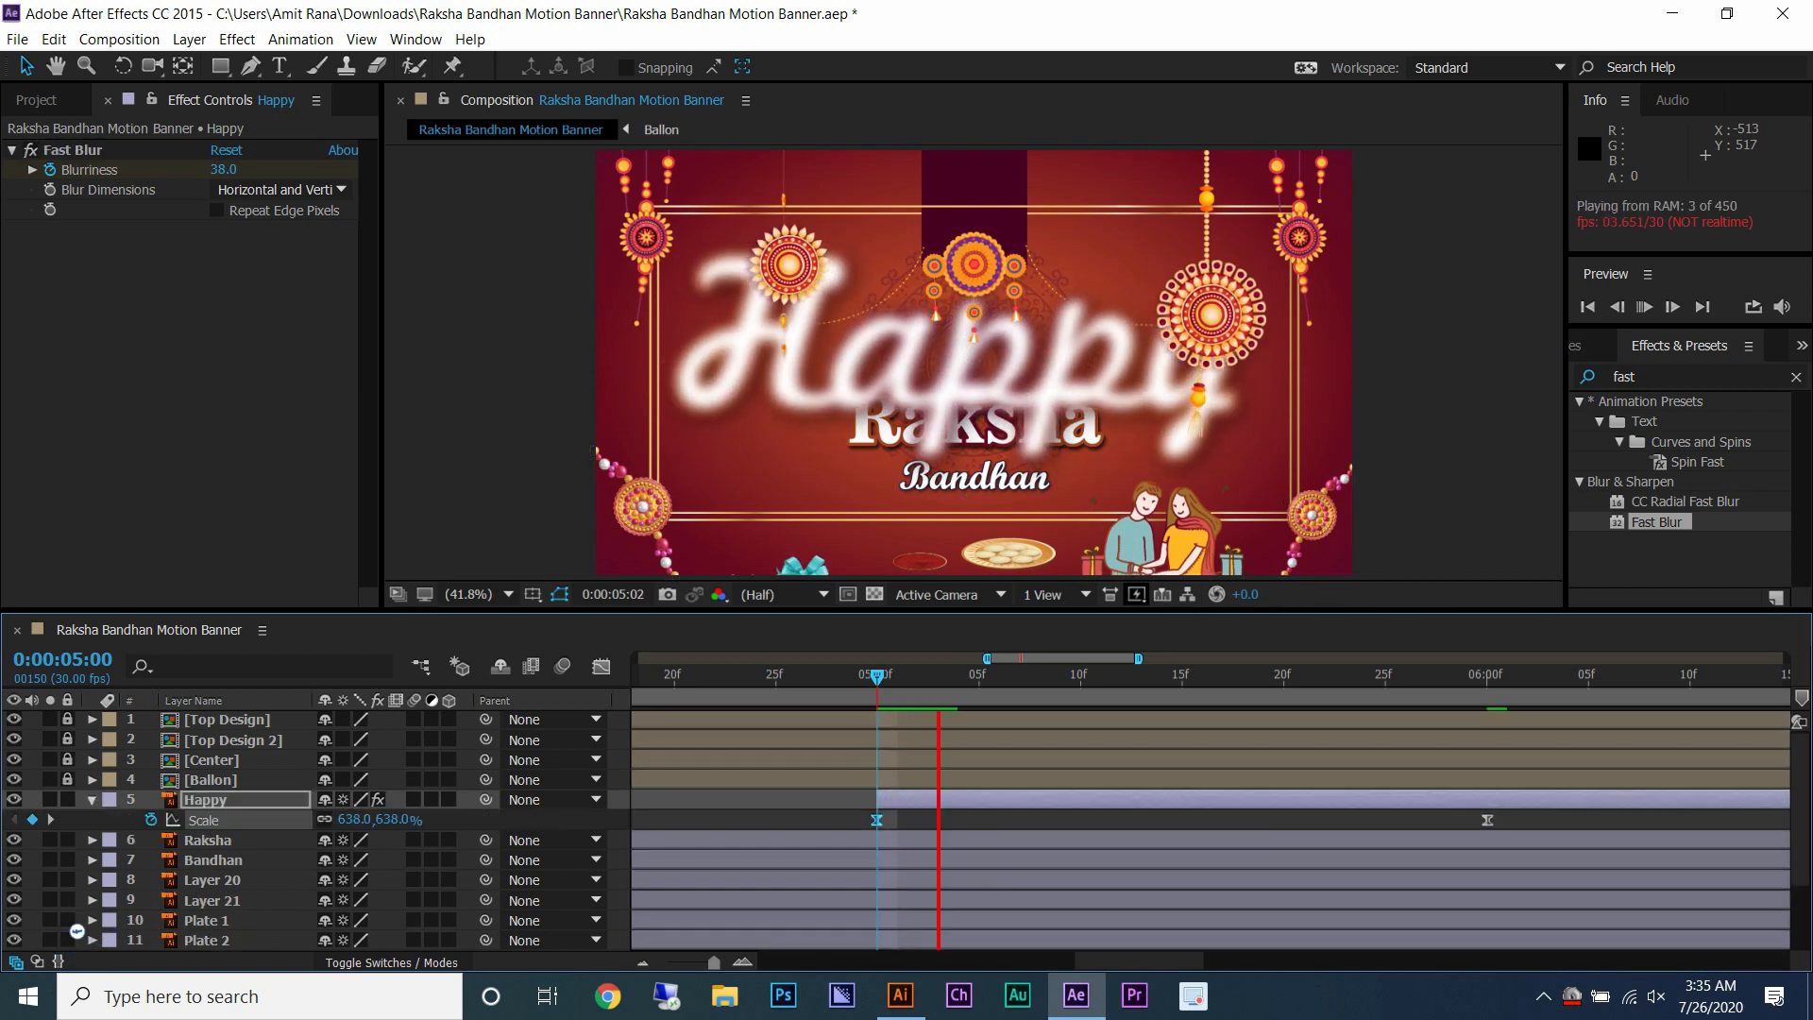
{"action": "key", "text": "space"}
{"action": "left_click_drag", "start_coordinate": [223, 169], "coordinate": [290, 169]}
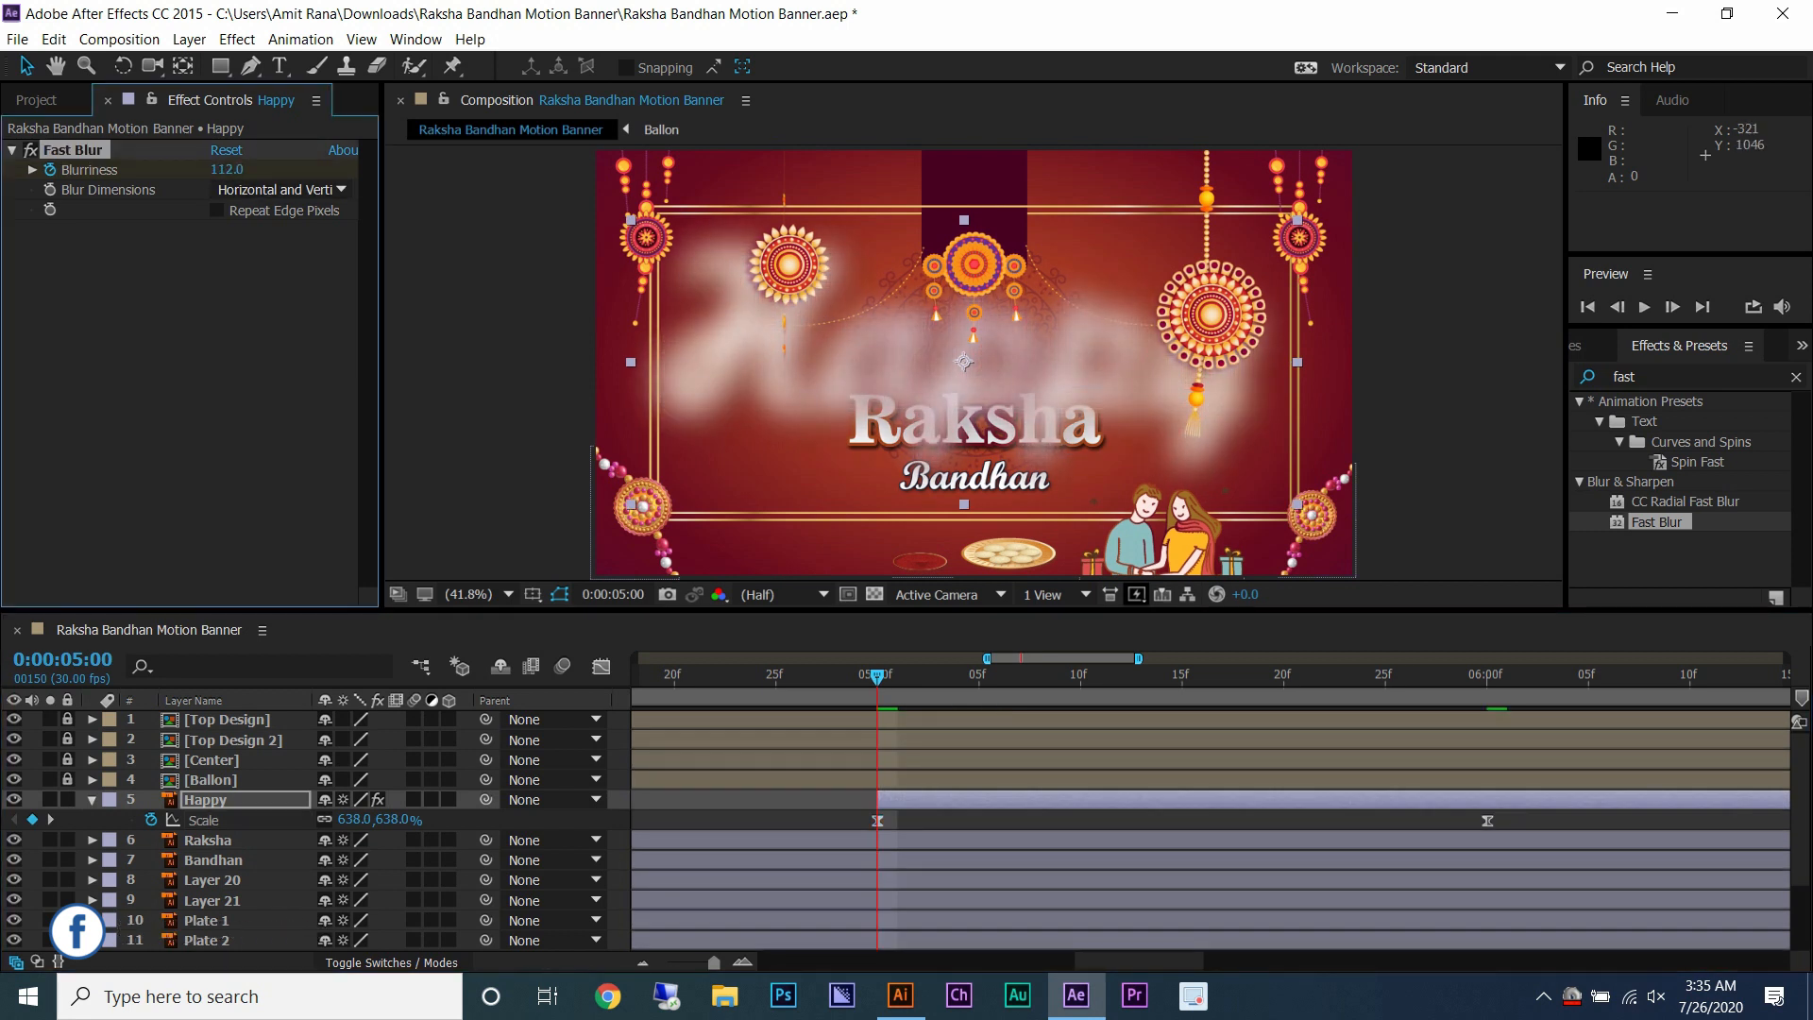
- Move Happy's ending Scale keyframe to 0:00:05:20 and save the project
{"action": "left_click", "coordinate": [1285, 674]}
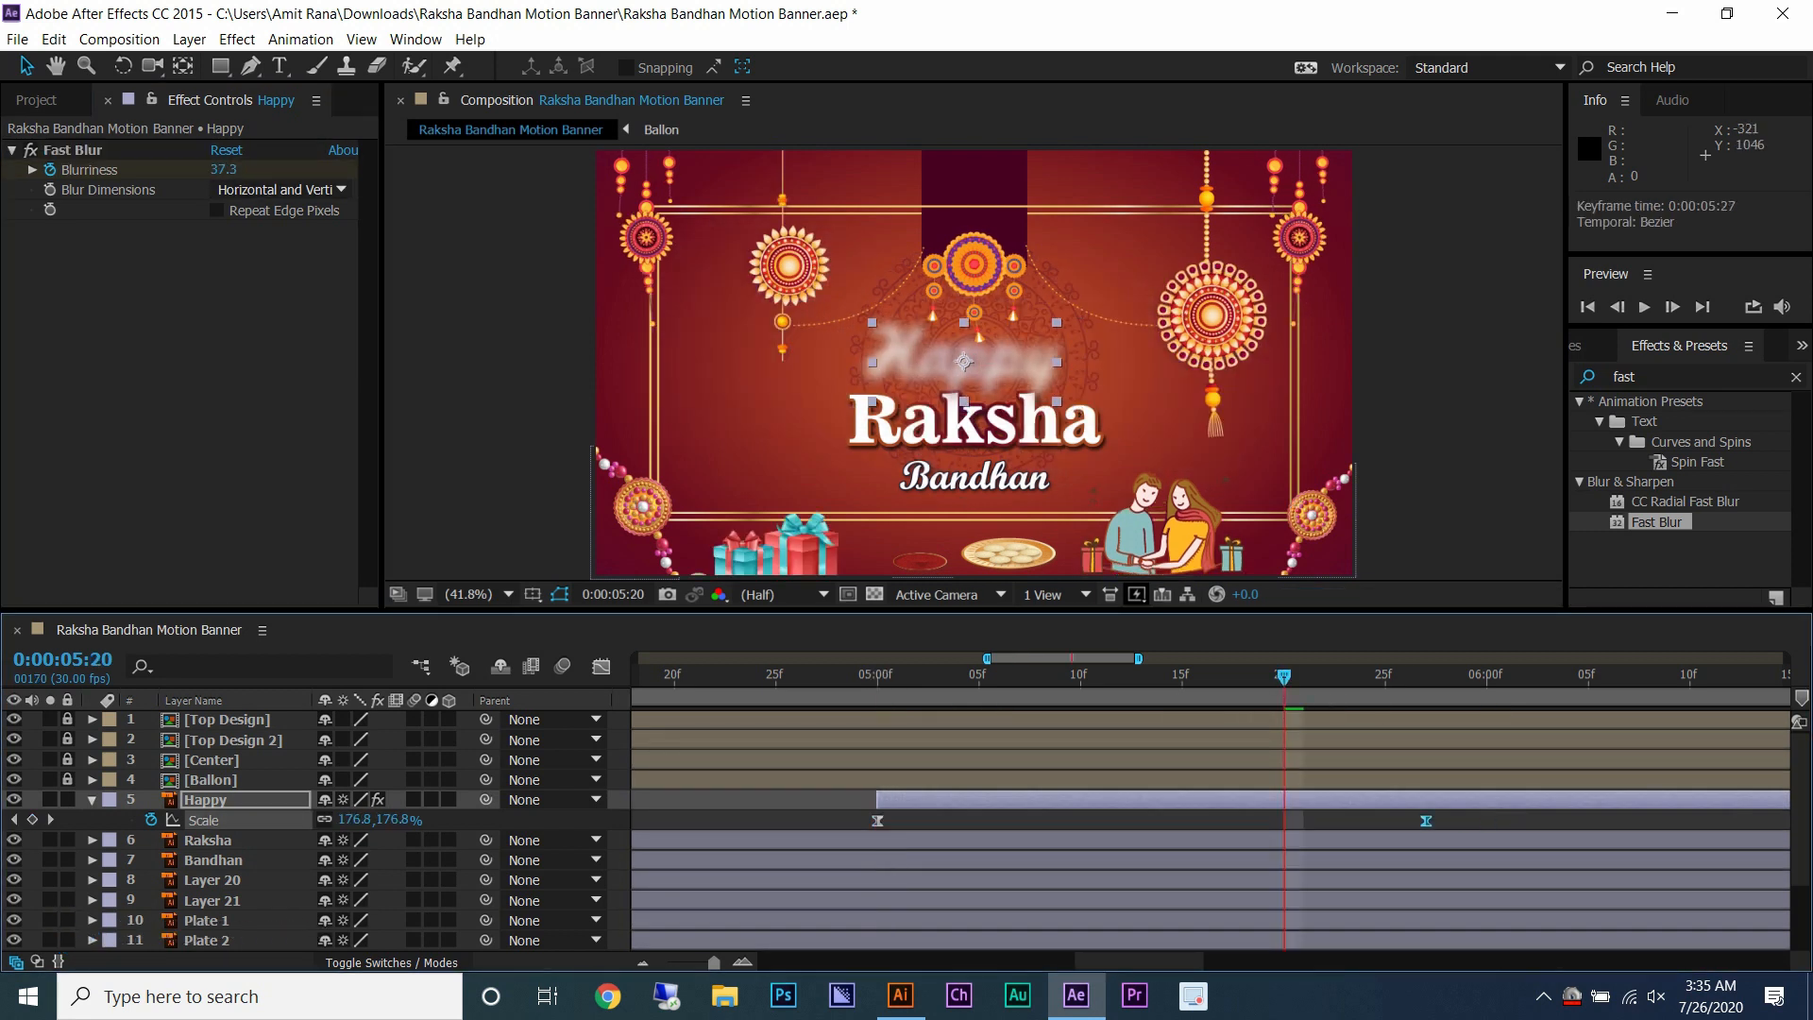
{"action": "left_click_drag", "start_coordinate": [1487, 819], "coordinate": [1285, 820]}
{"action": "key", "text": "ctrl+s"}
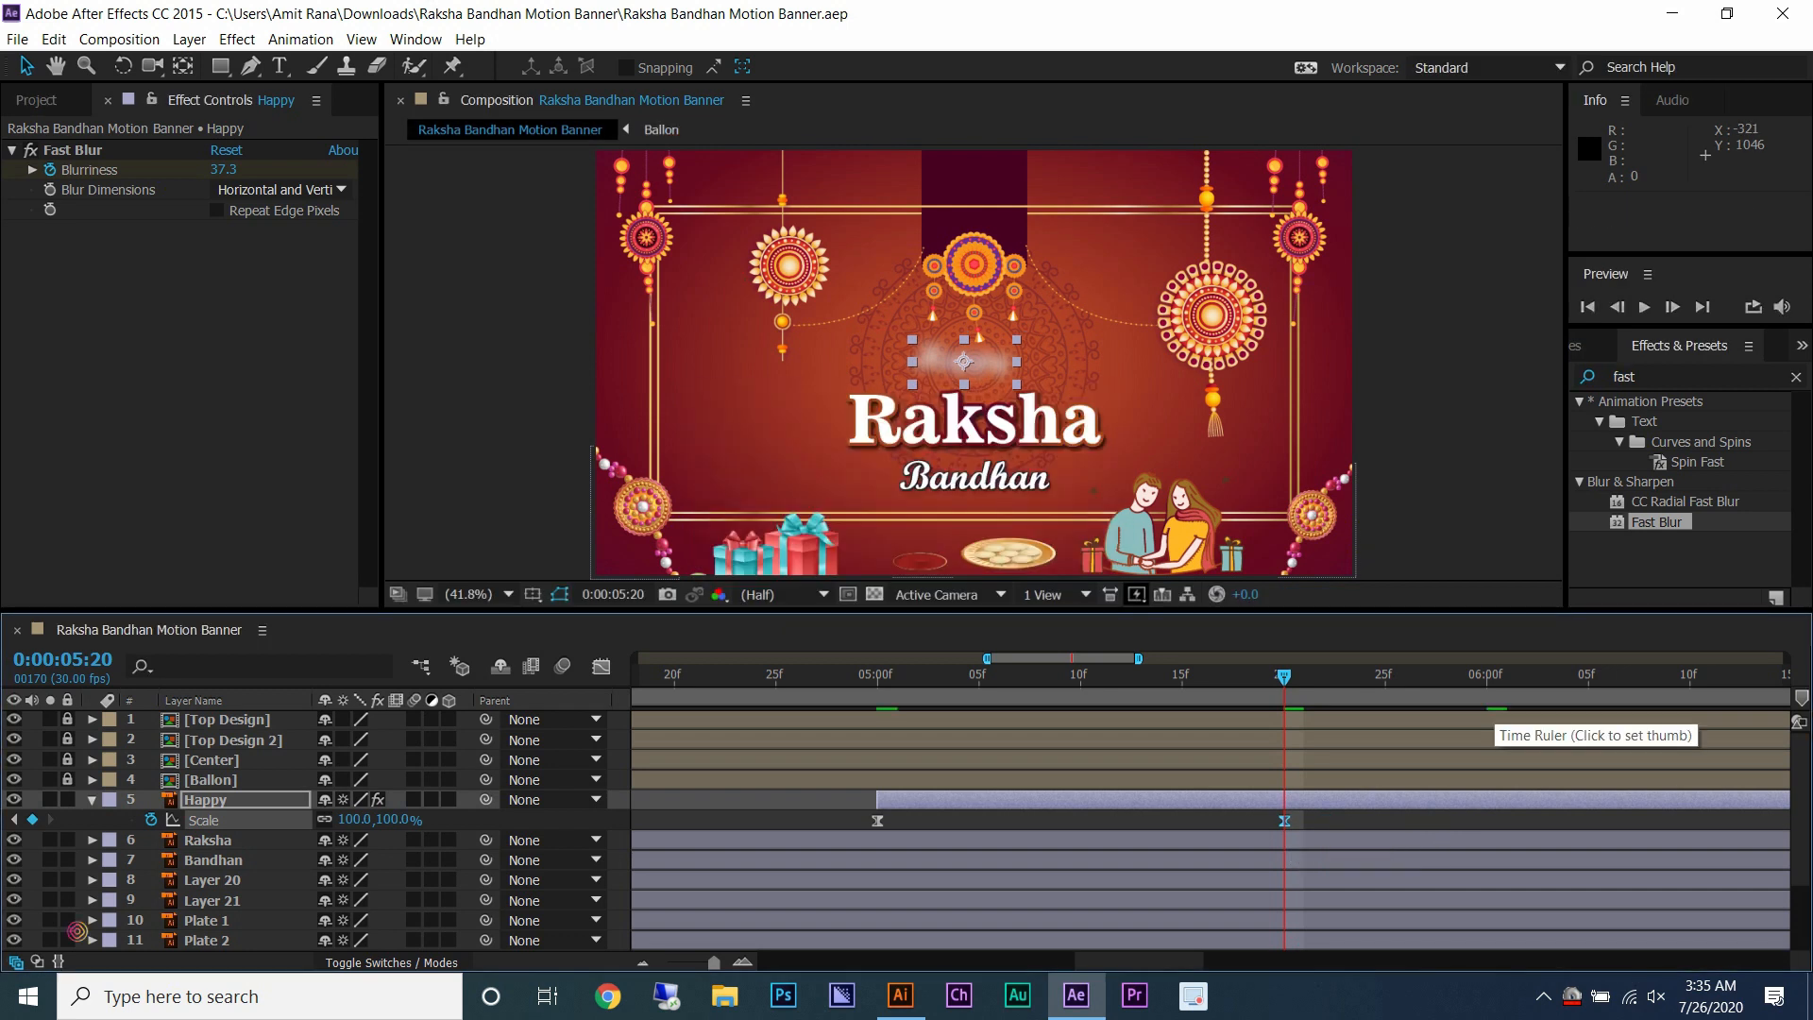
- Trim the start of the Raksha layer to 0:00:06:00 with its Position property revealed
{"action": "left_click", "coordinate": [1487, 678]}
{"action": "left_click", "coordinate": [1019, 438]}
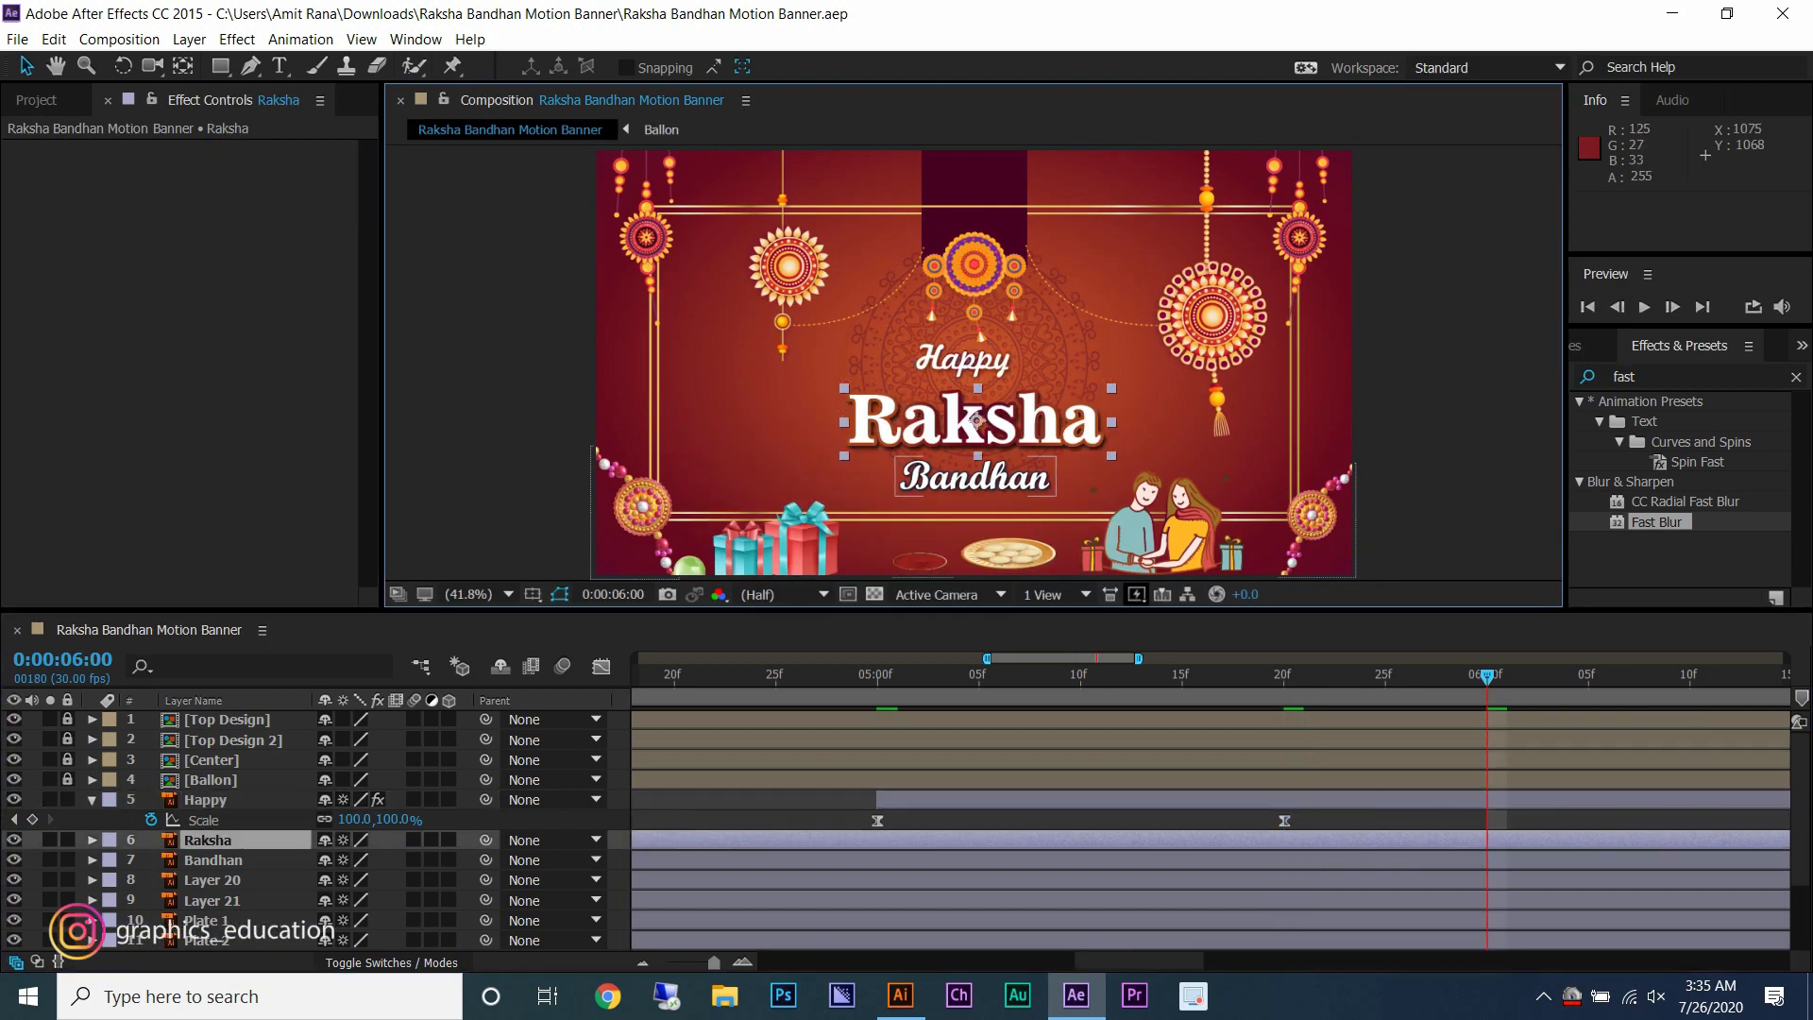
{"action": "key", "text": "p"}
{"action": "left_click_drag", "start_coordinate": [1138, 659], "coordinate": [1786, 658]}
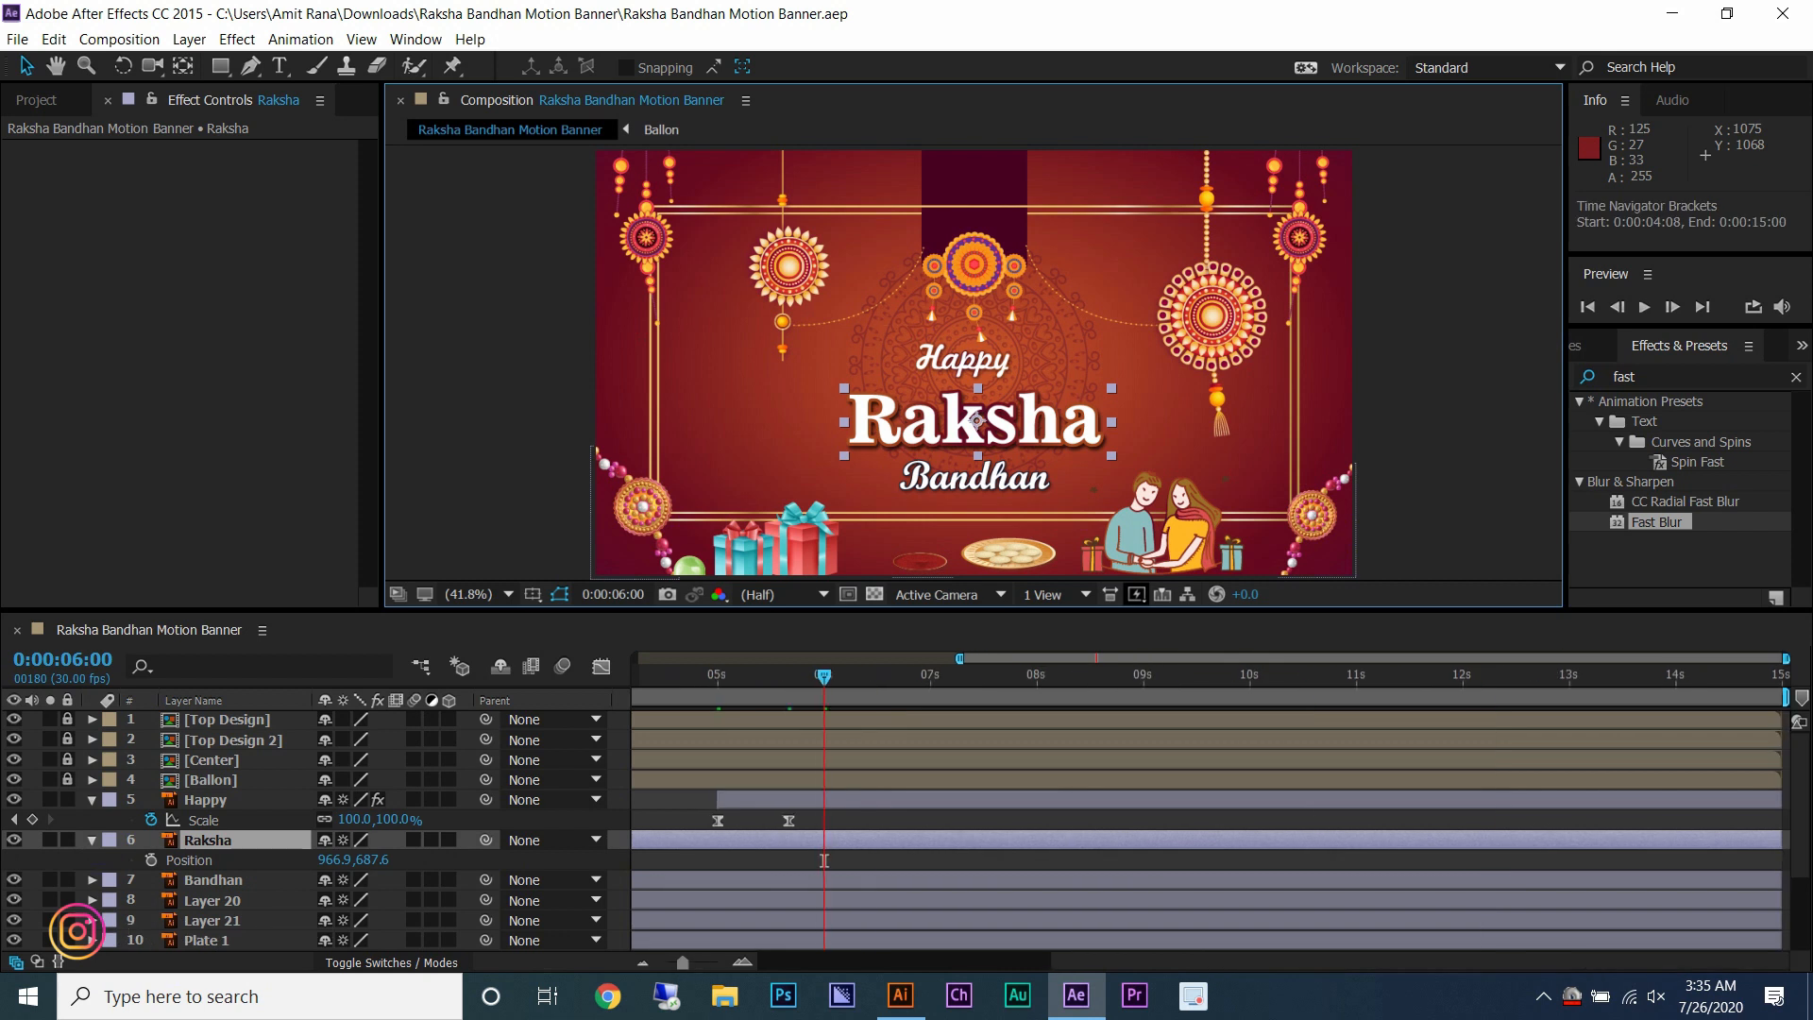
{"action": "left_click_drag", "start_coordinate": [970, 658], "coordinate": [636, 658]}
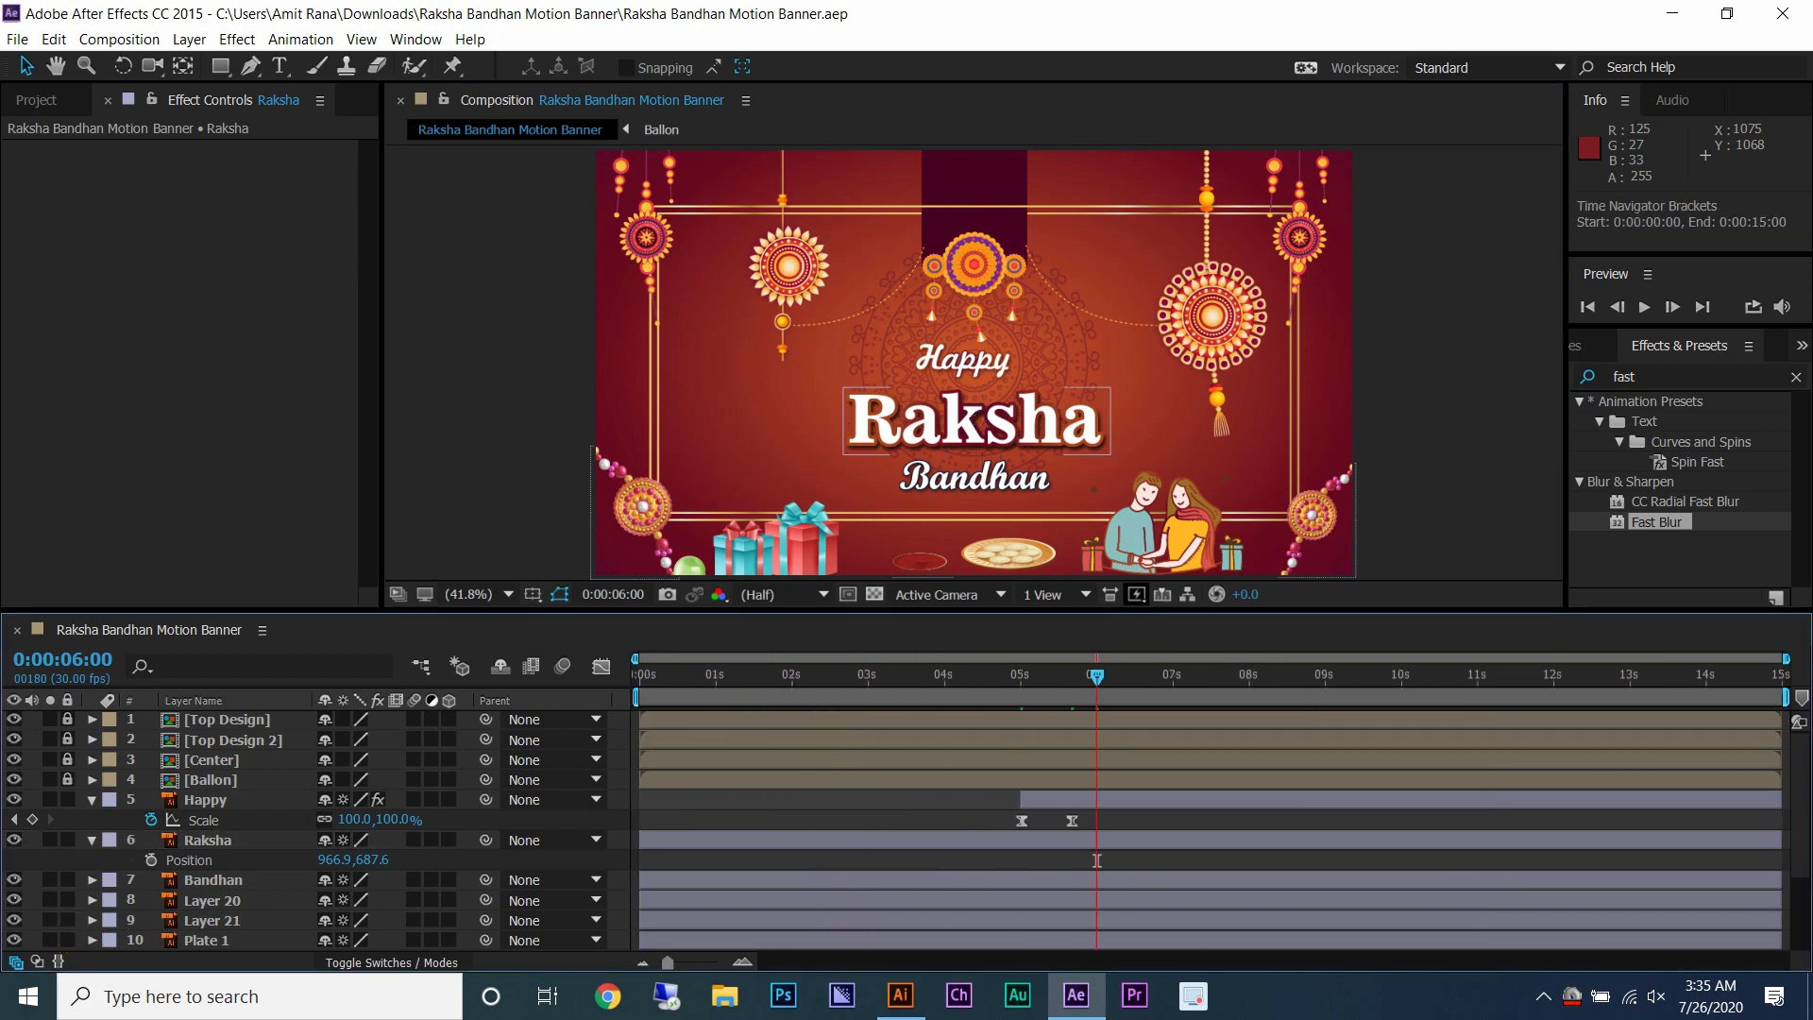
{"action": "left_click_drag", "start_coordinate": [641, 840], "coordinate": [1051, 840]}
{"action": "key", "text": ";"}
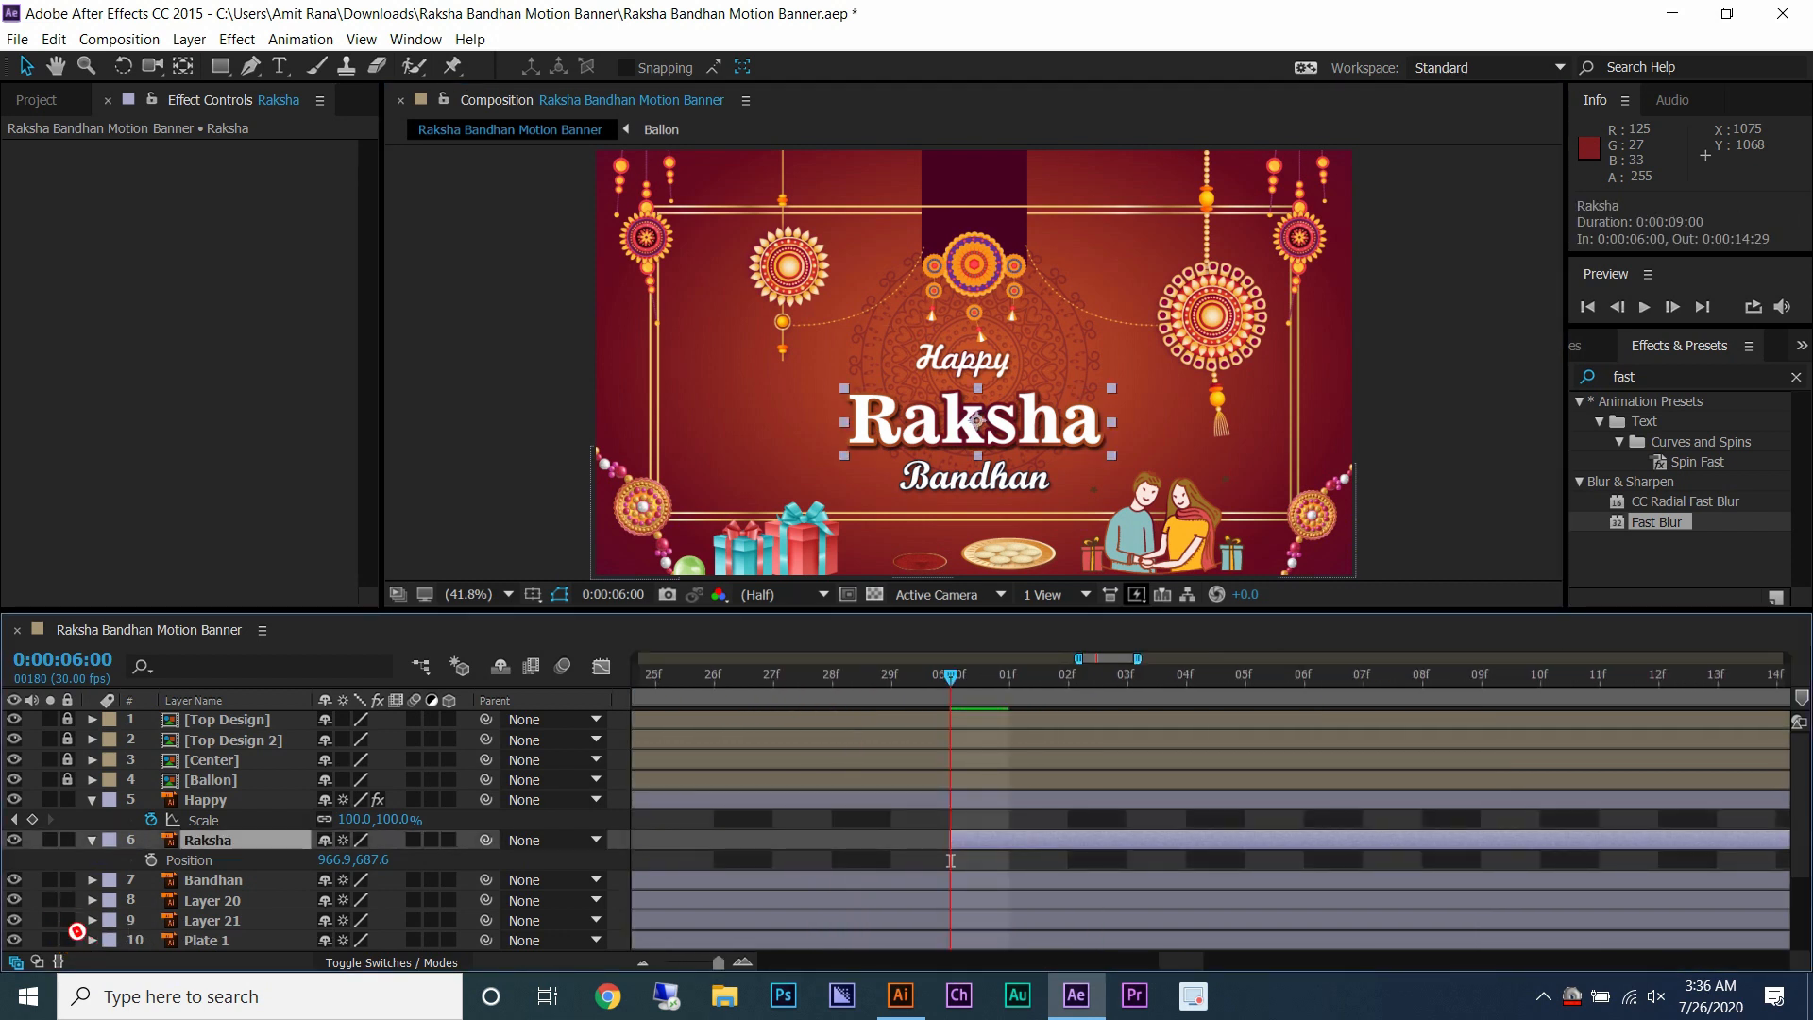
- Keyframe Raksha's resting Position at 0:00:06:00 and 0:00:06:15, and apply Easy Ease to both keyframes
{"action": "key", "text": "alt+shift+p"}
{"action": "key", "text": "minus"}
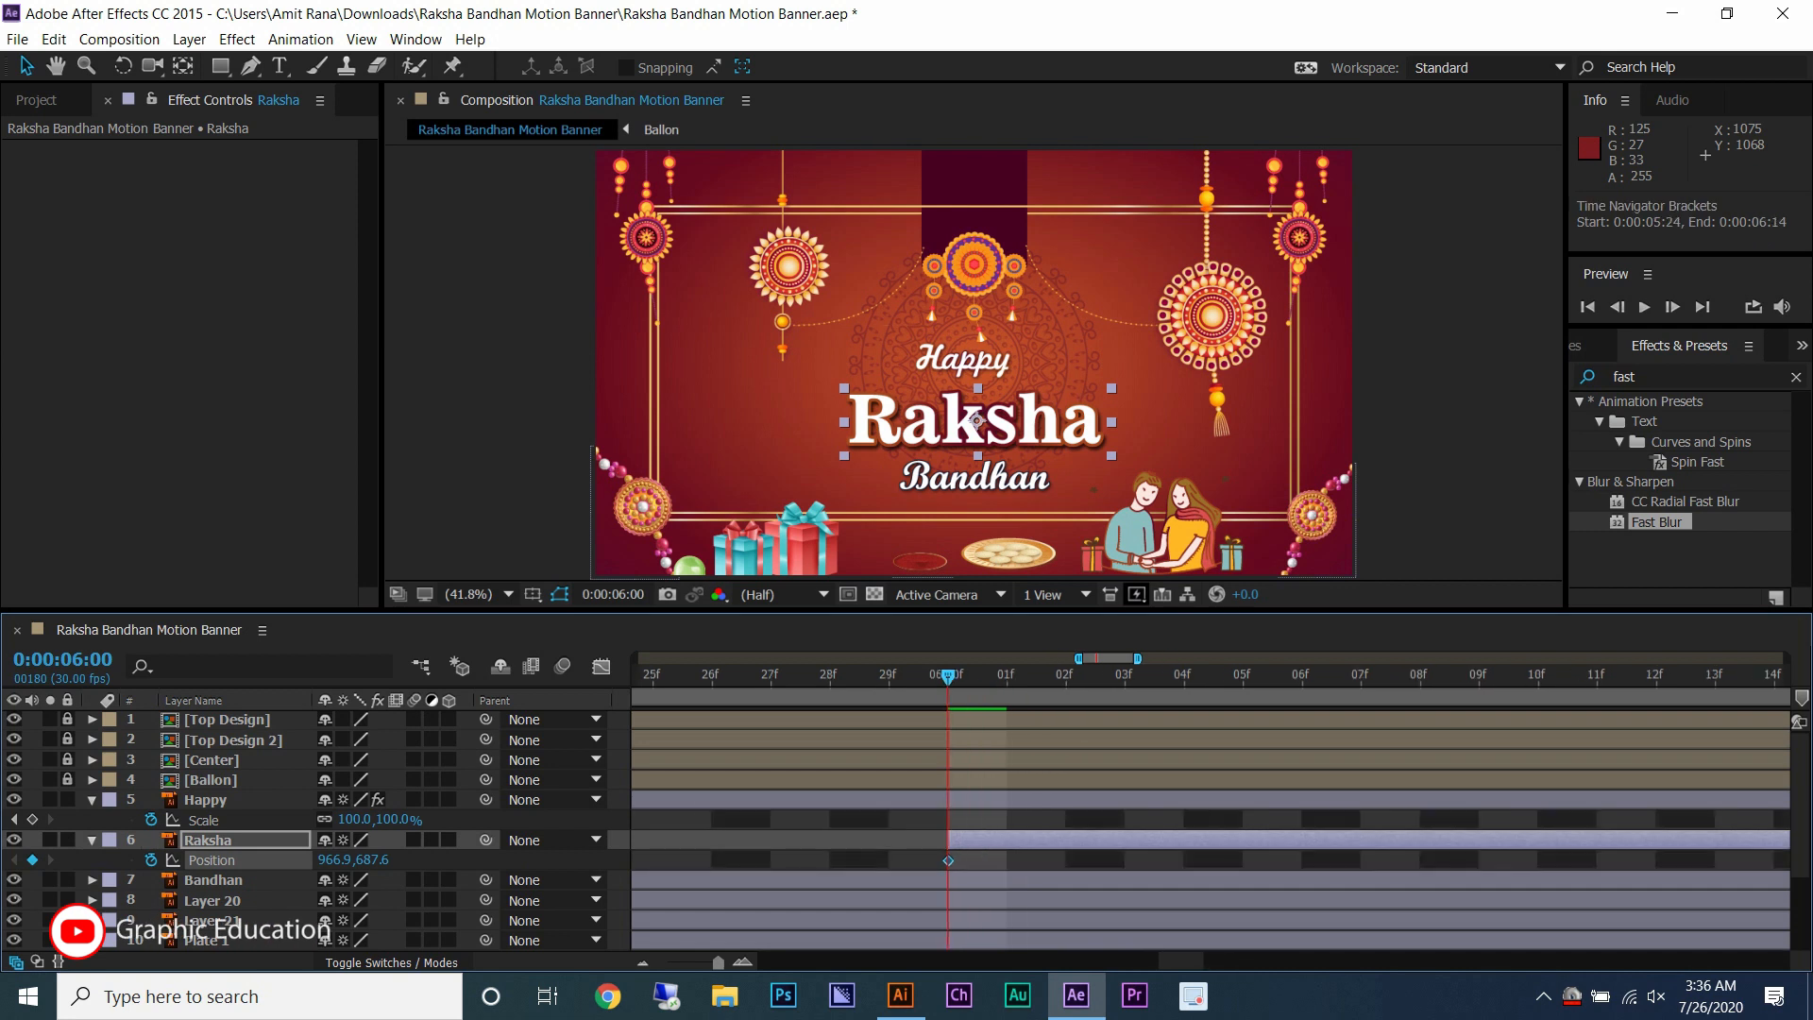
{"action": "left_click_drag", "start_coordinate": [987, 676], "coordinate": [1209, 676]}
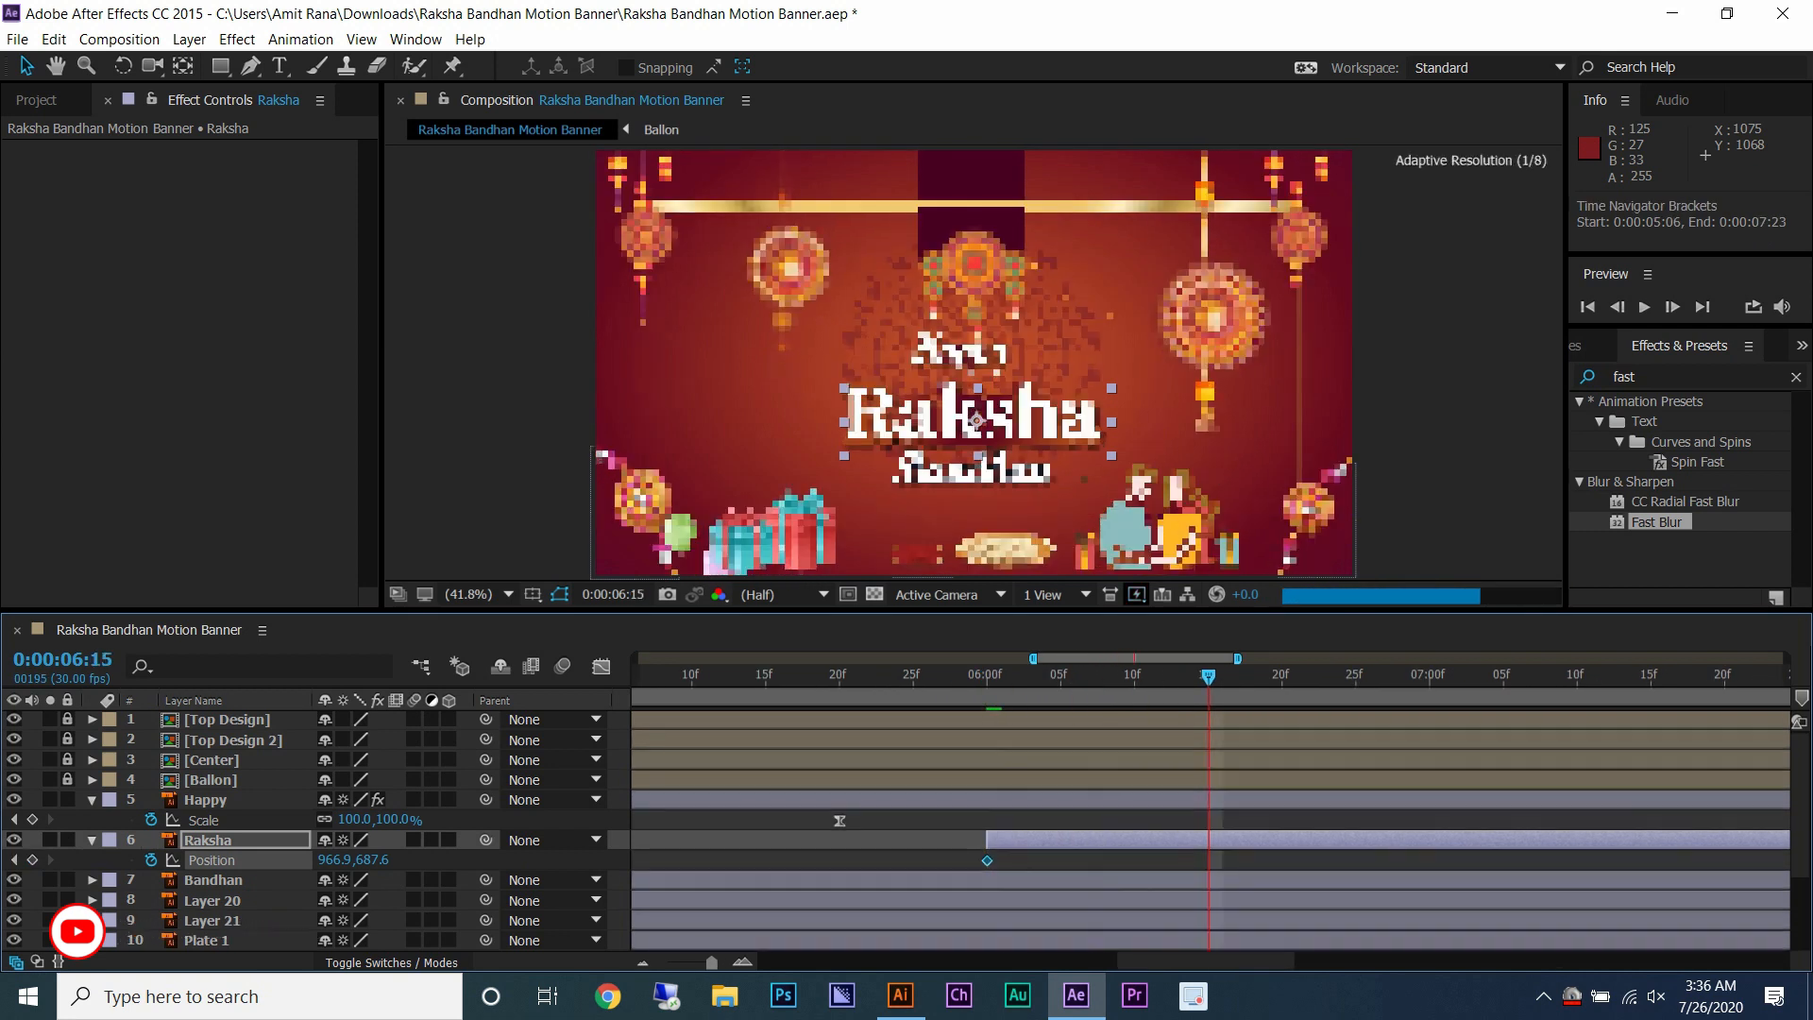
{"action": "right_click", "coordinate": [987, 860]}
{"action": "mouse_move", "coordinate": [1011, 841]}
{"action": "left_click", "coordinate": [1322, 707]}
- At 0:00:06:00, move Raksha off the canvas's left side to -390.9, 687.6, then reshape its Position curve in the Graph Editor
{"action": "key", "text": "j"}
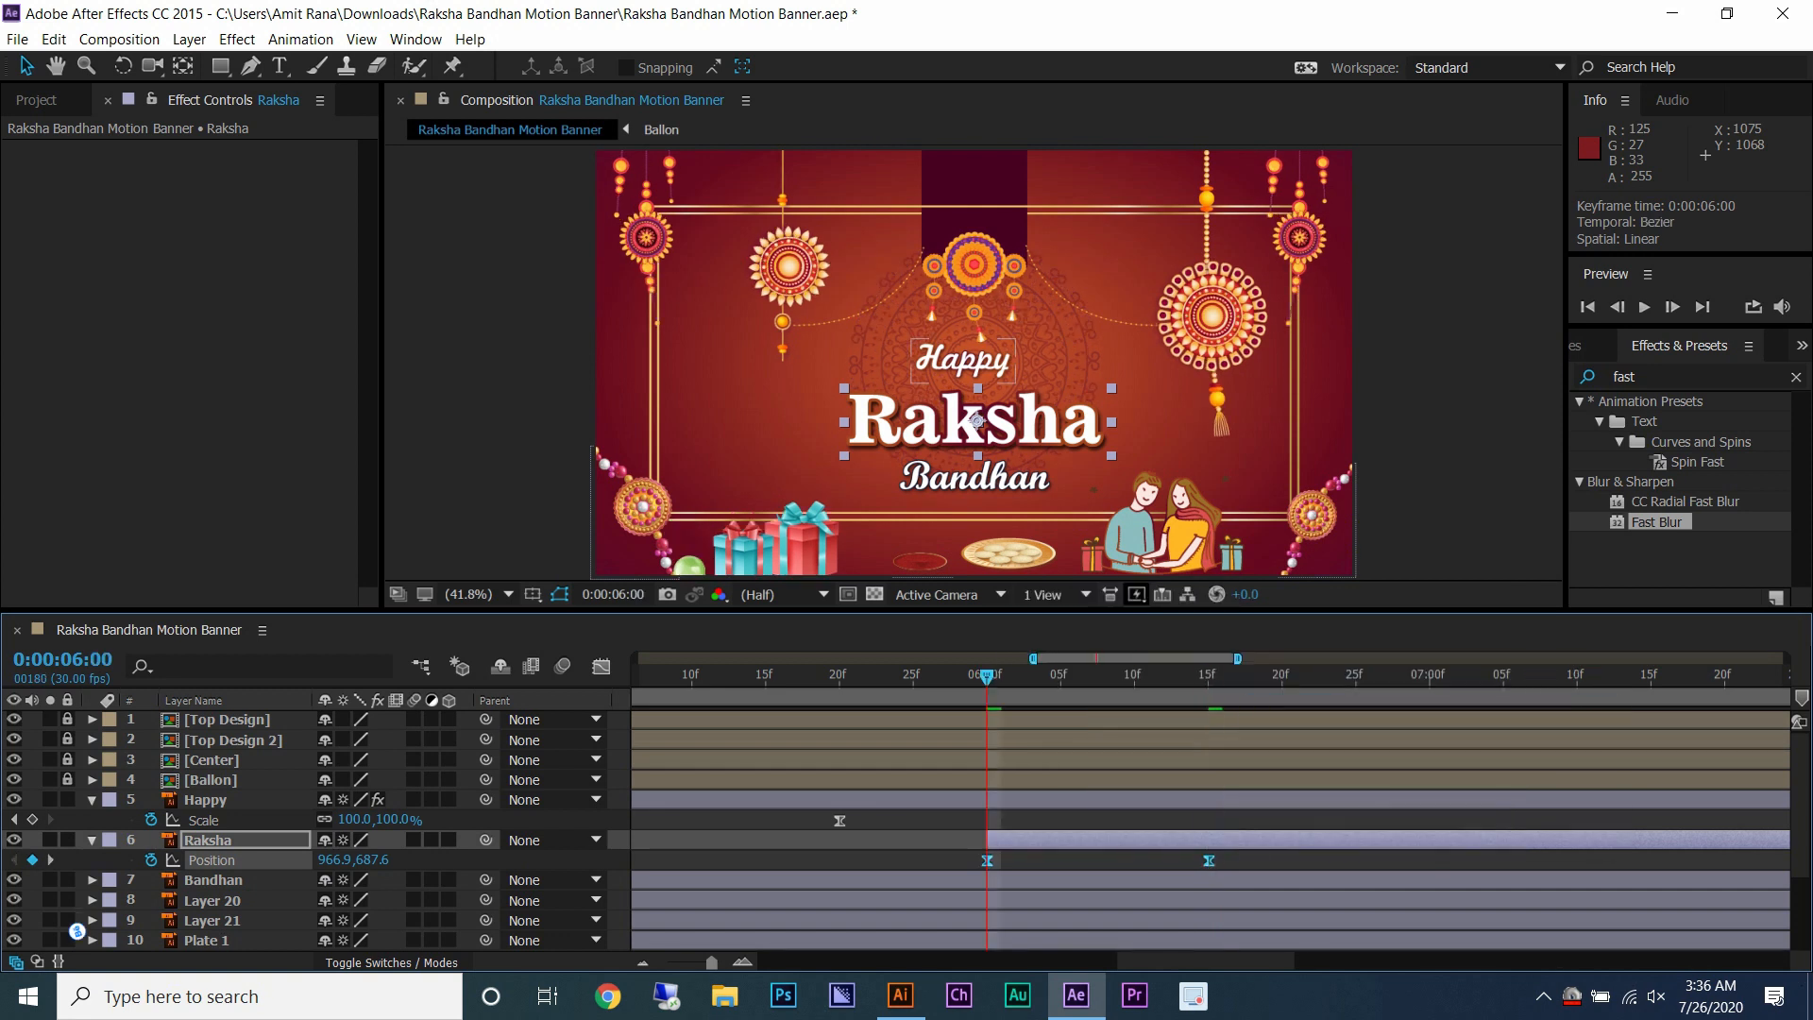
{"action": "left_click_drag", "start_coordinate": [1004, 425], "coordinate": [468, 425]}
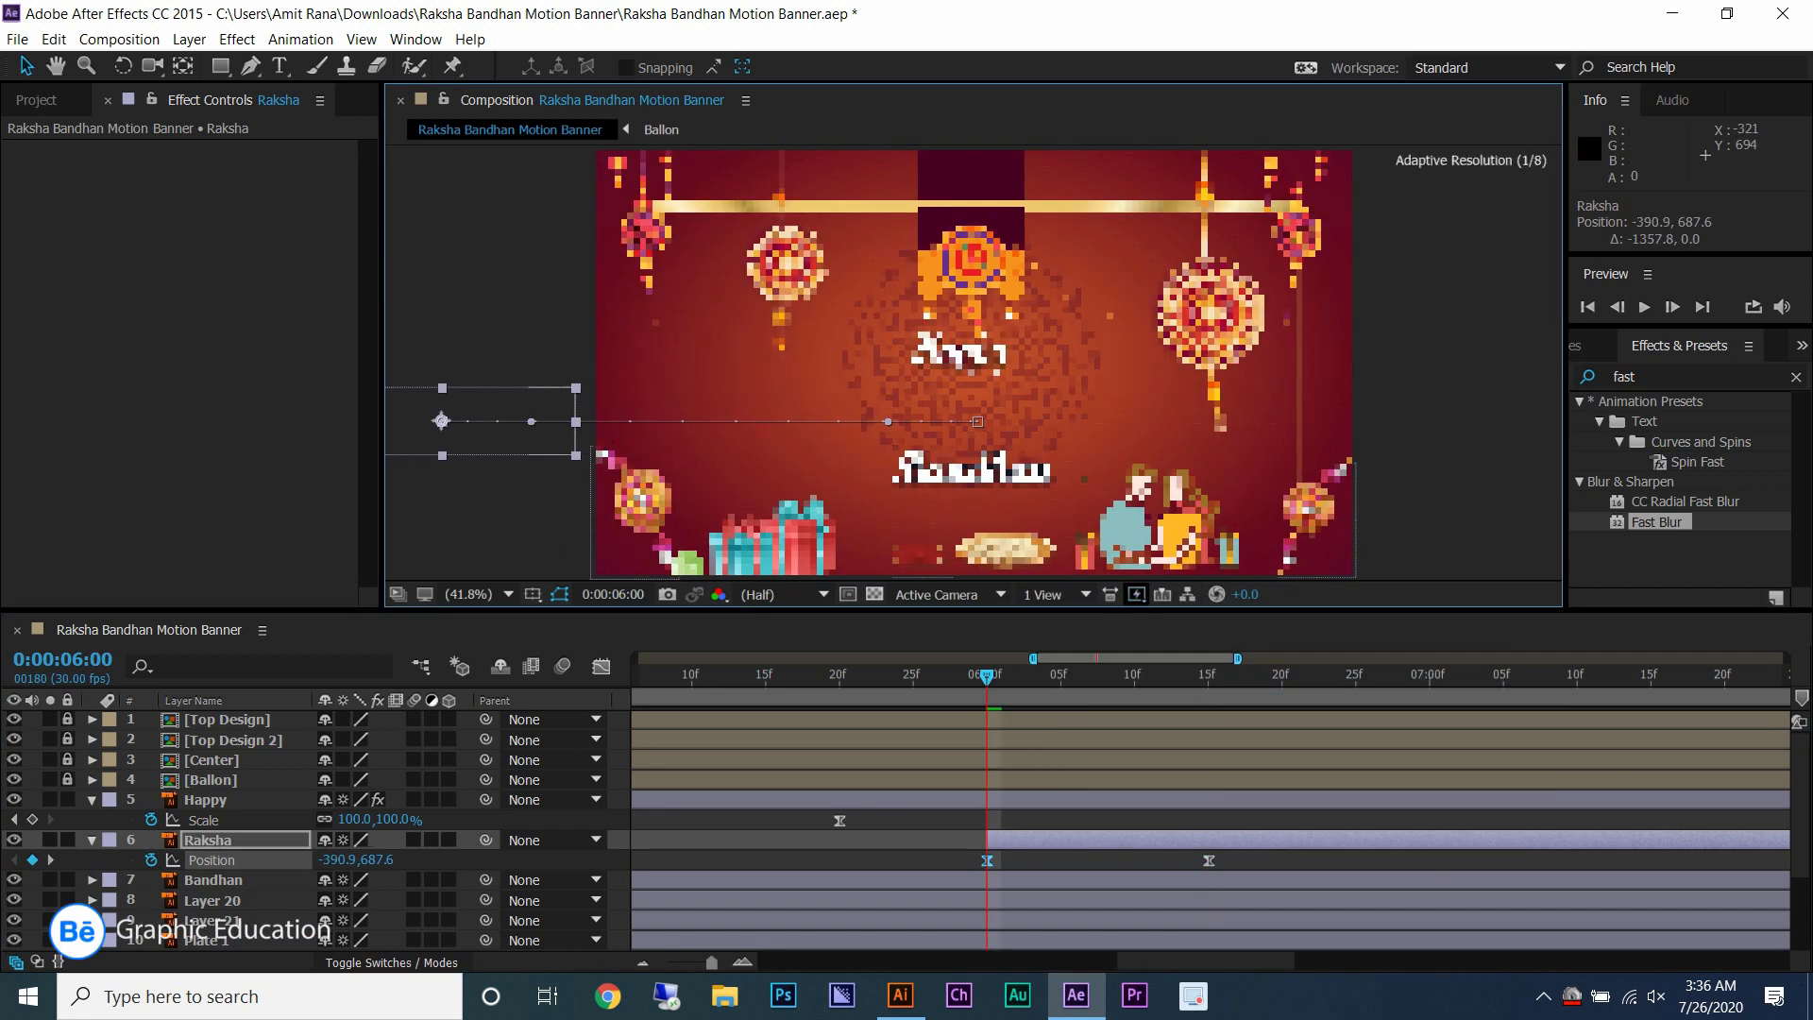
{"action": "left_click", "coordinate": [600, 666]}
{"action": "left_click_drag", "start_coordinate": [1022, 900], "coordinate": [993, 839]}
{"action": "left_click", "coordinate": [600, 666]}
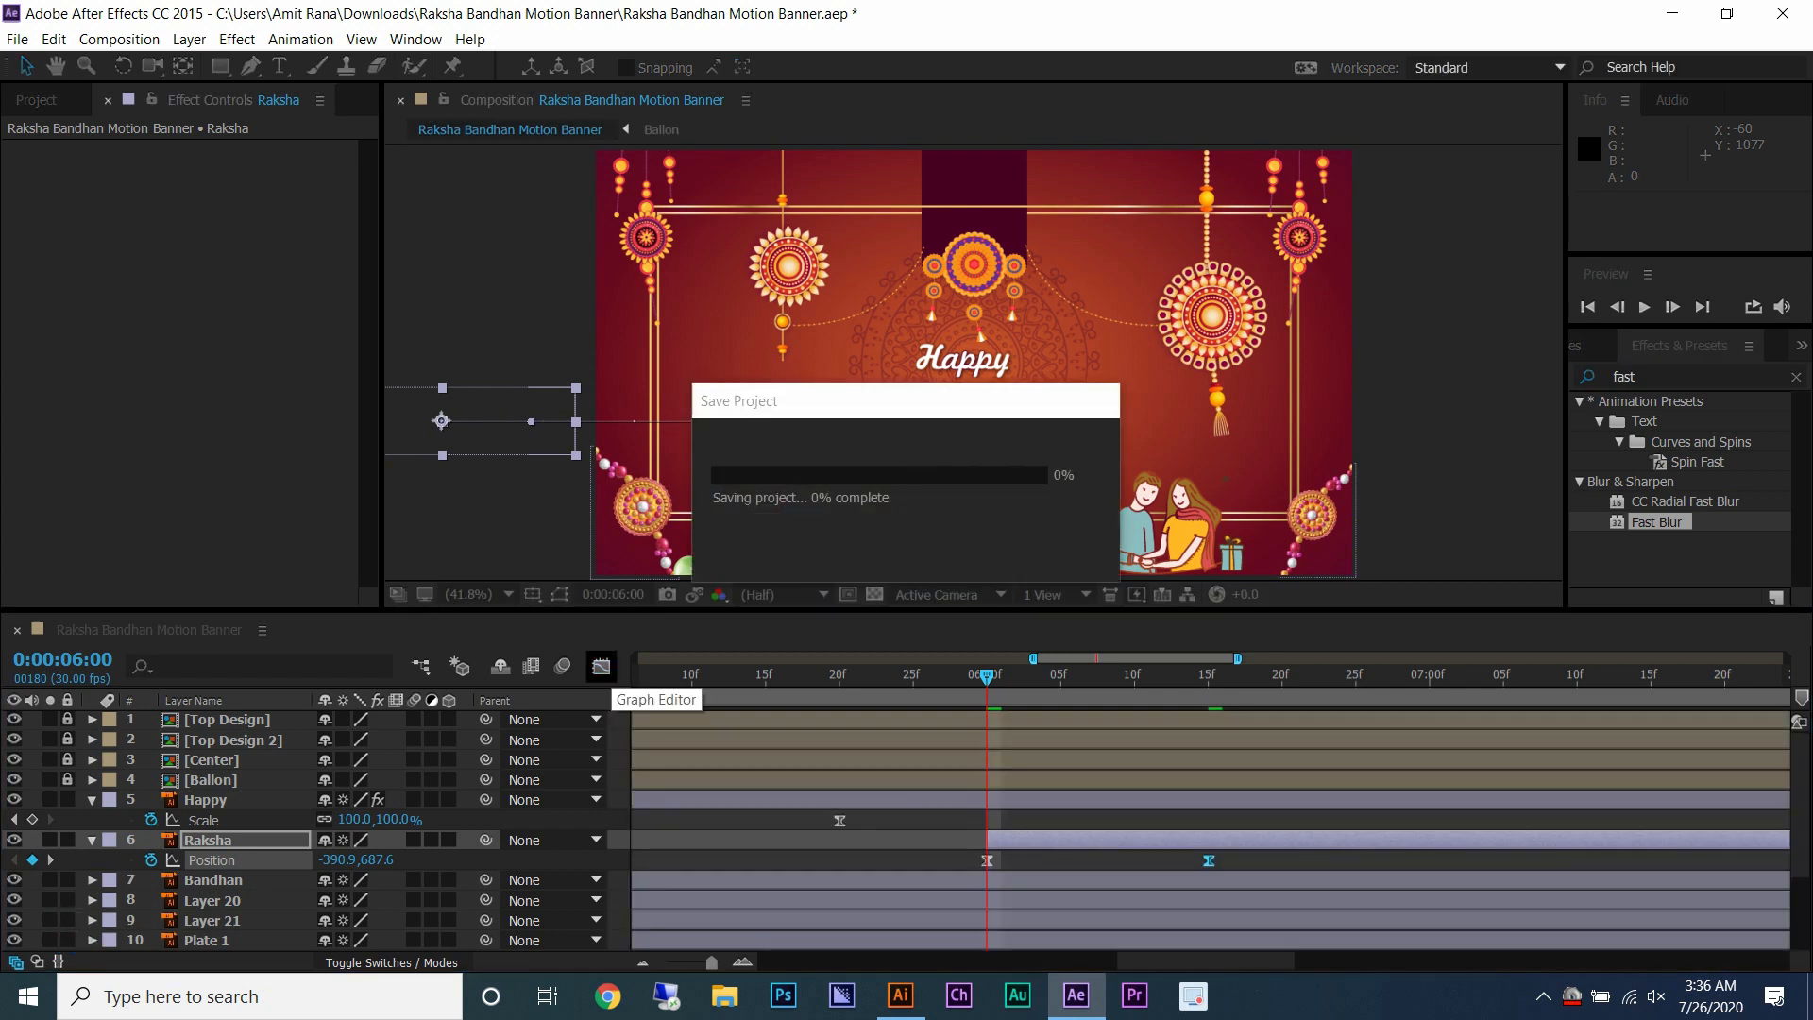
- Trim the start of the Bandhan layer to 0:00:06:25 and save the project
{"action": "left_click", "coordinate": [1356, 674]}
{"action": "key", "text": "ctrl+Down"}
{"action": "key", "text": ";"}
{"action": "left_click_drag", "start_coordinate": [641, 880], "coordinate": [1124, 880]}
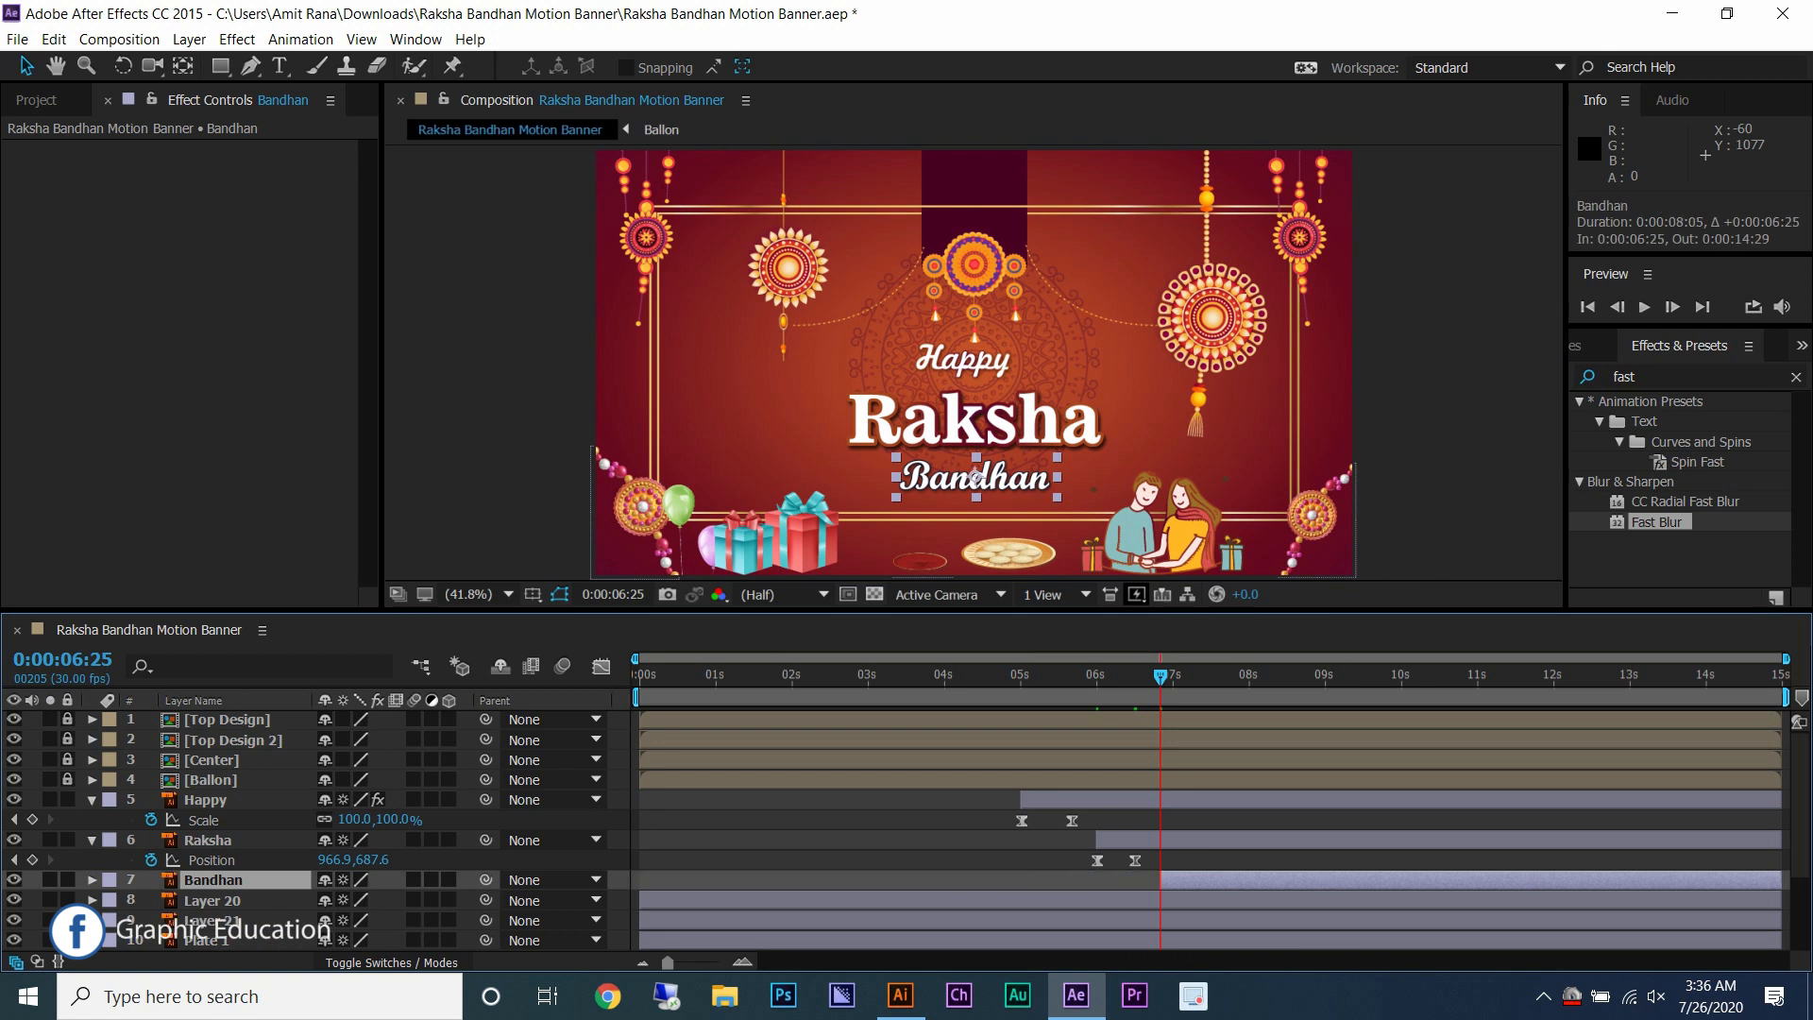
{"action": "key", "text": "semicolon"}
{"action": "key", "text": "ctrl+s"}
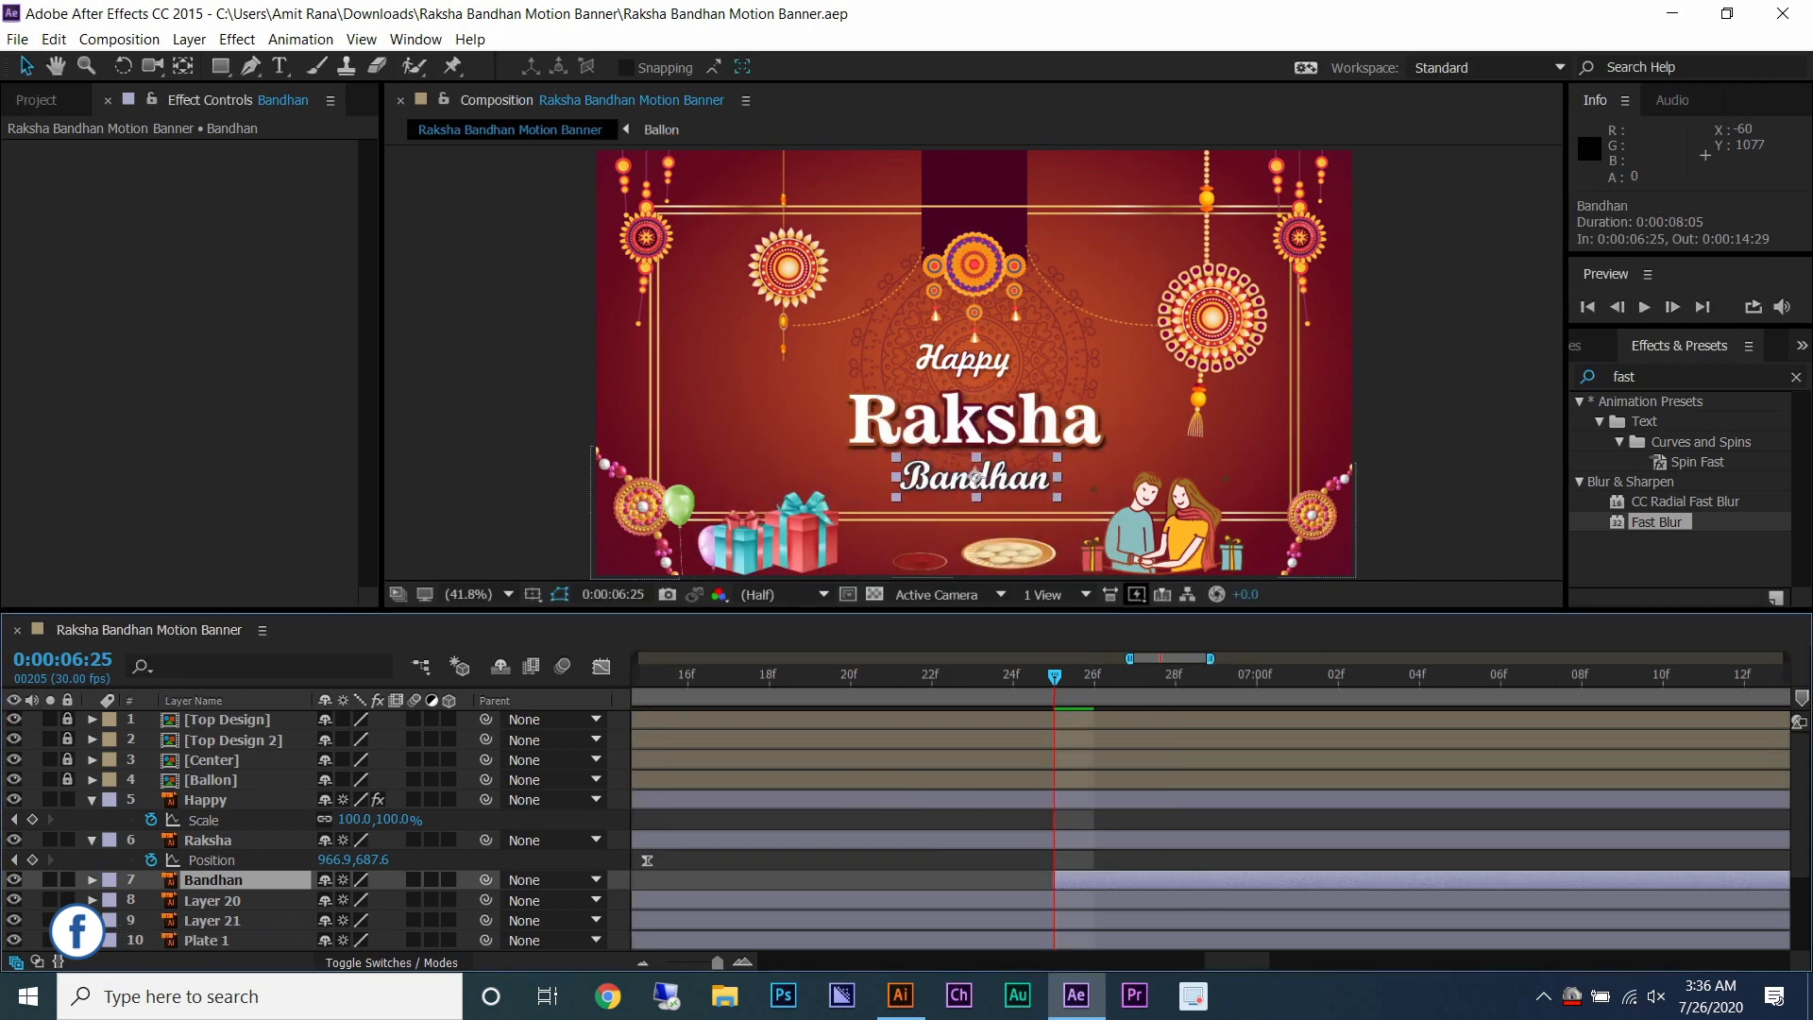
- Keyframe Bandhan's resting Position at 0:00:06:25 and 0:00:07:10, and apply Easy Ease to both keyframes
{"action": "key", "text": "p"}
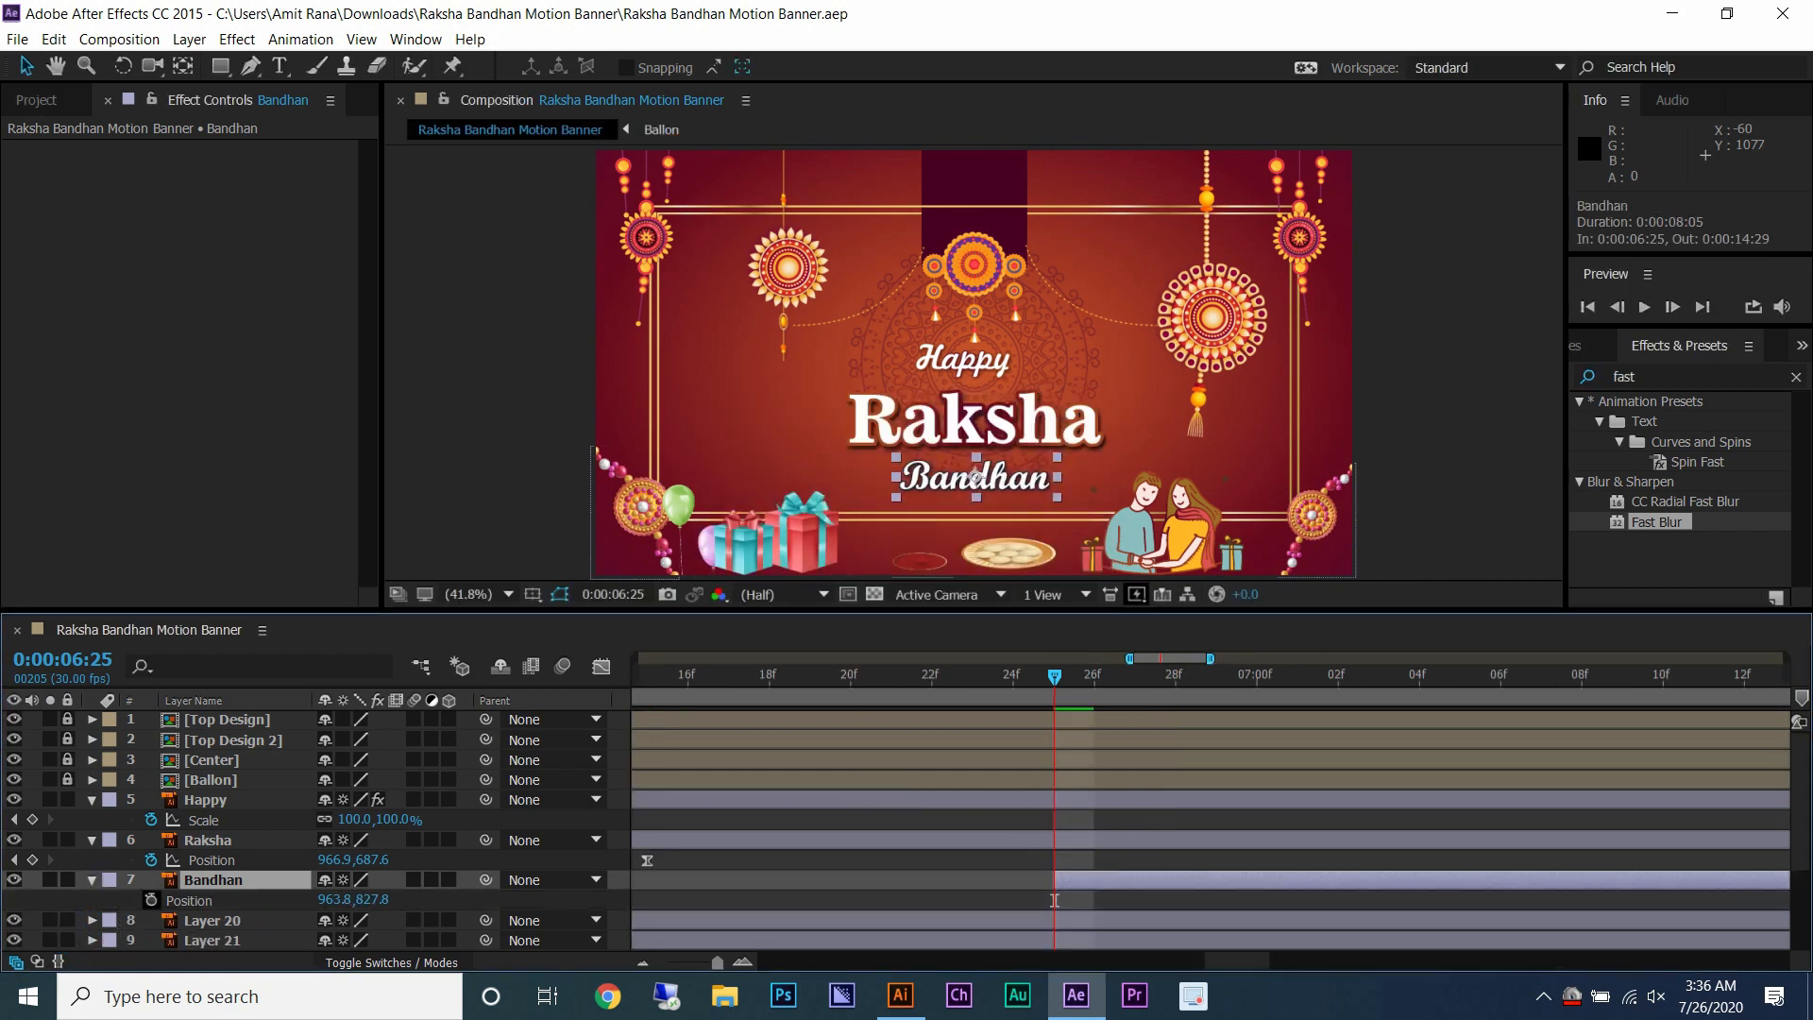
{"action": "key", "text": "equal"}
{"action": "key", "text": "minus"}
{"action": "key", "text": "minus"}
{"action": "left_click_drag", "start_coordinate": [1083, 676], "coordinate": [1387, 676]}
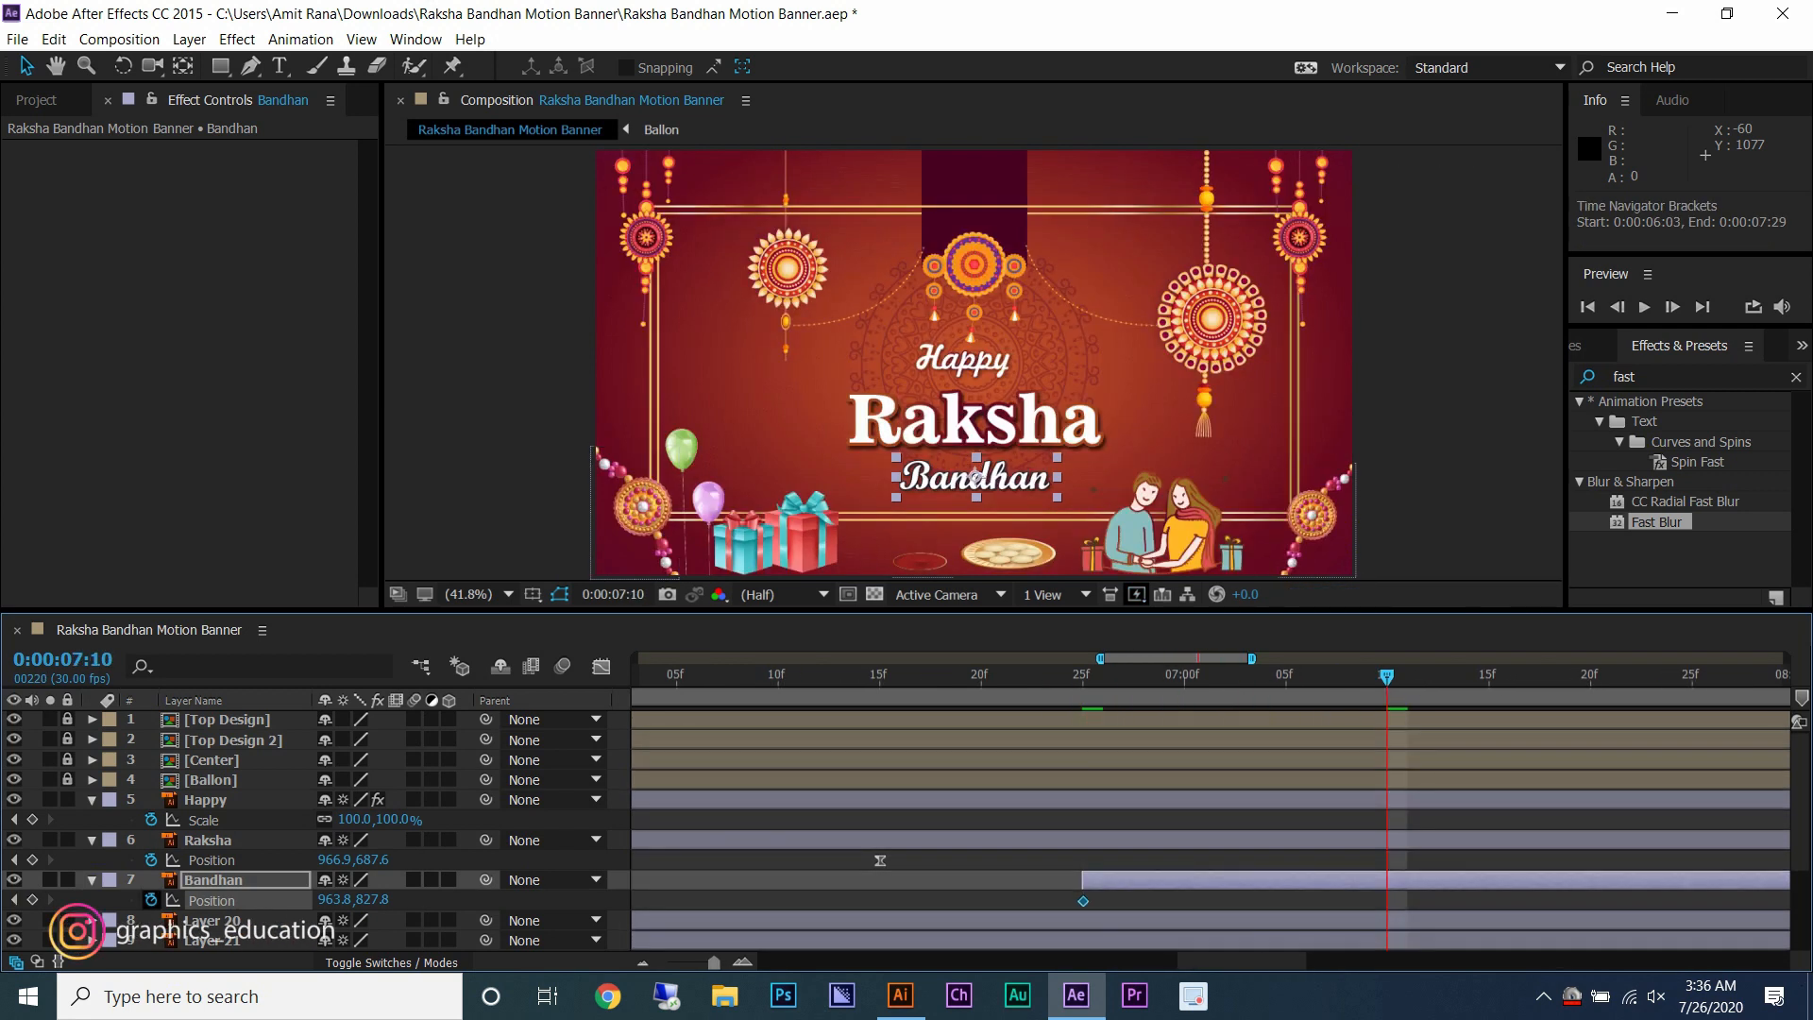
{"action": "right_click", "coordinate": [1084, 901]}
{"action": "left_click", "coordinate": [1407, 749]}
- At 0:00:06:25, lower Bandhan below the canvas to a vertical position of 1147.8
{"action": "key", "text": "j"}
{"action": "key", "text": "F2"}
{"action": "left_click", "coordinate": [213, 879]}
{"action": "left_click_drag", "start_coordinate": [975, 477], "coordinate": [976, 597]}
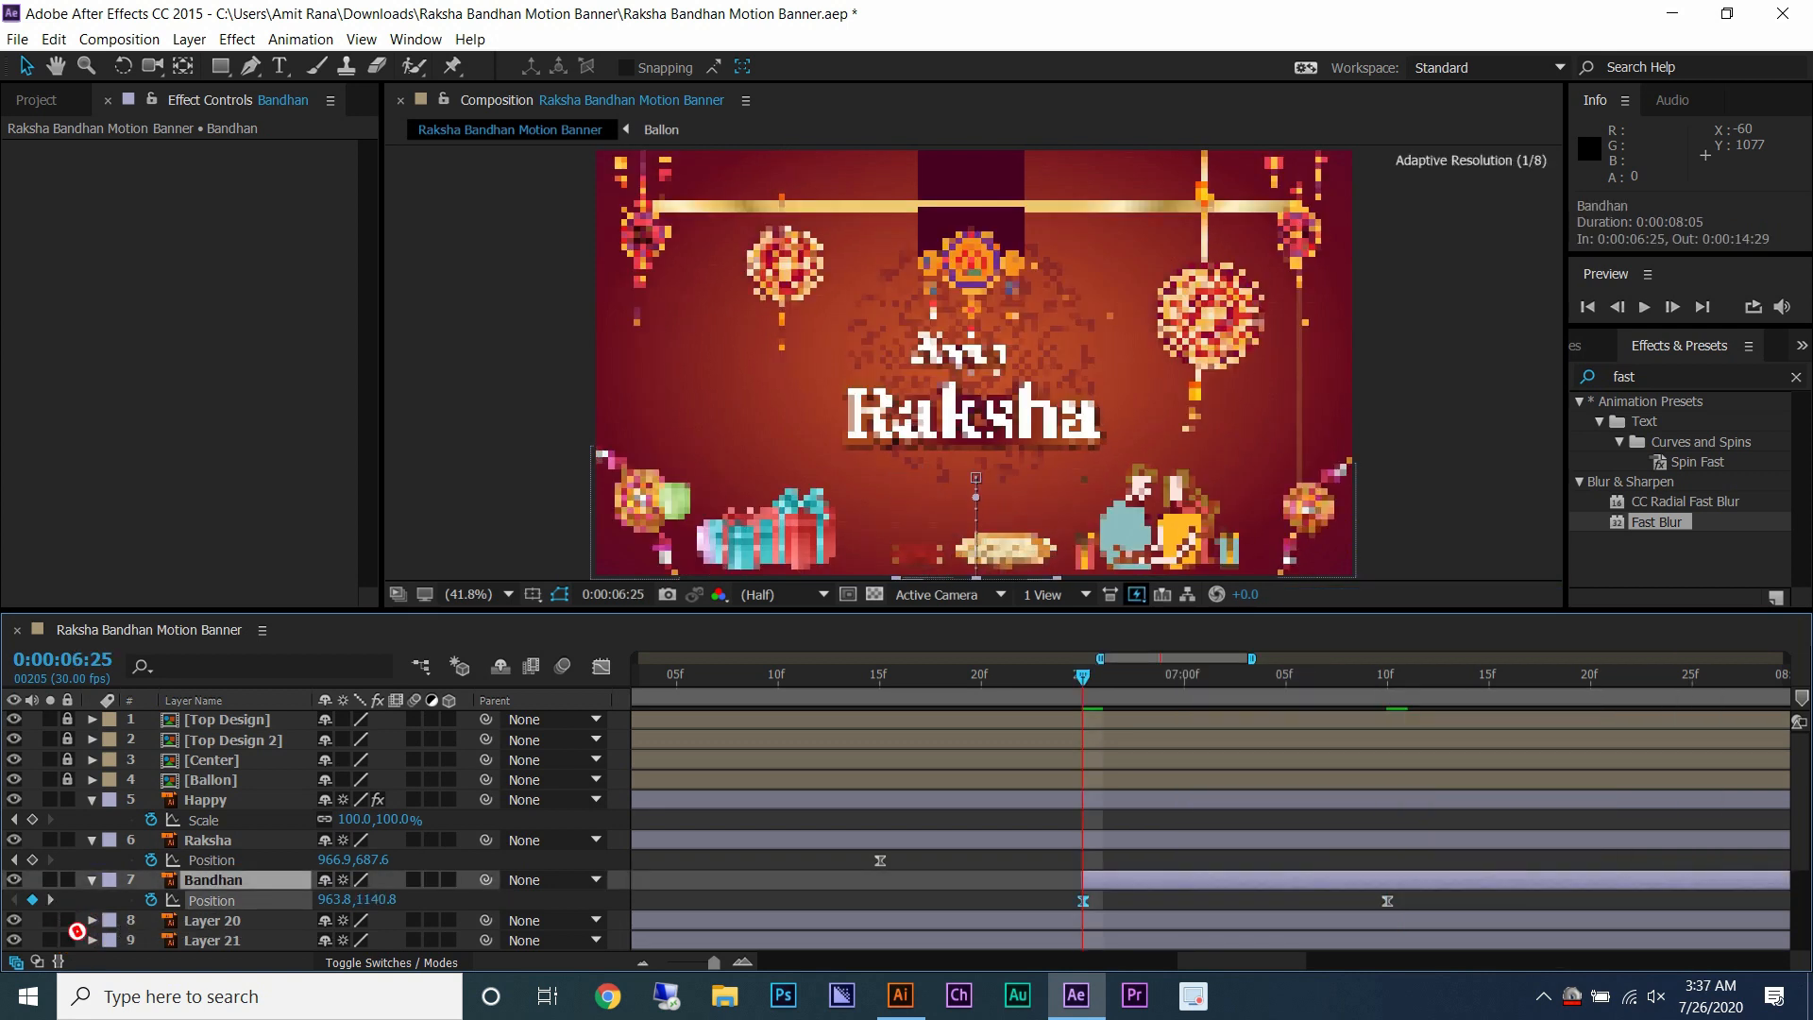
- Preview Bandhan rising into place from 0:00:06:25
{"action": "key", "text": "space"}
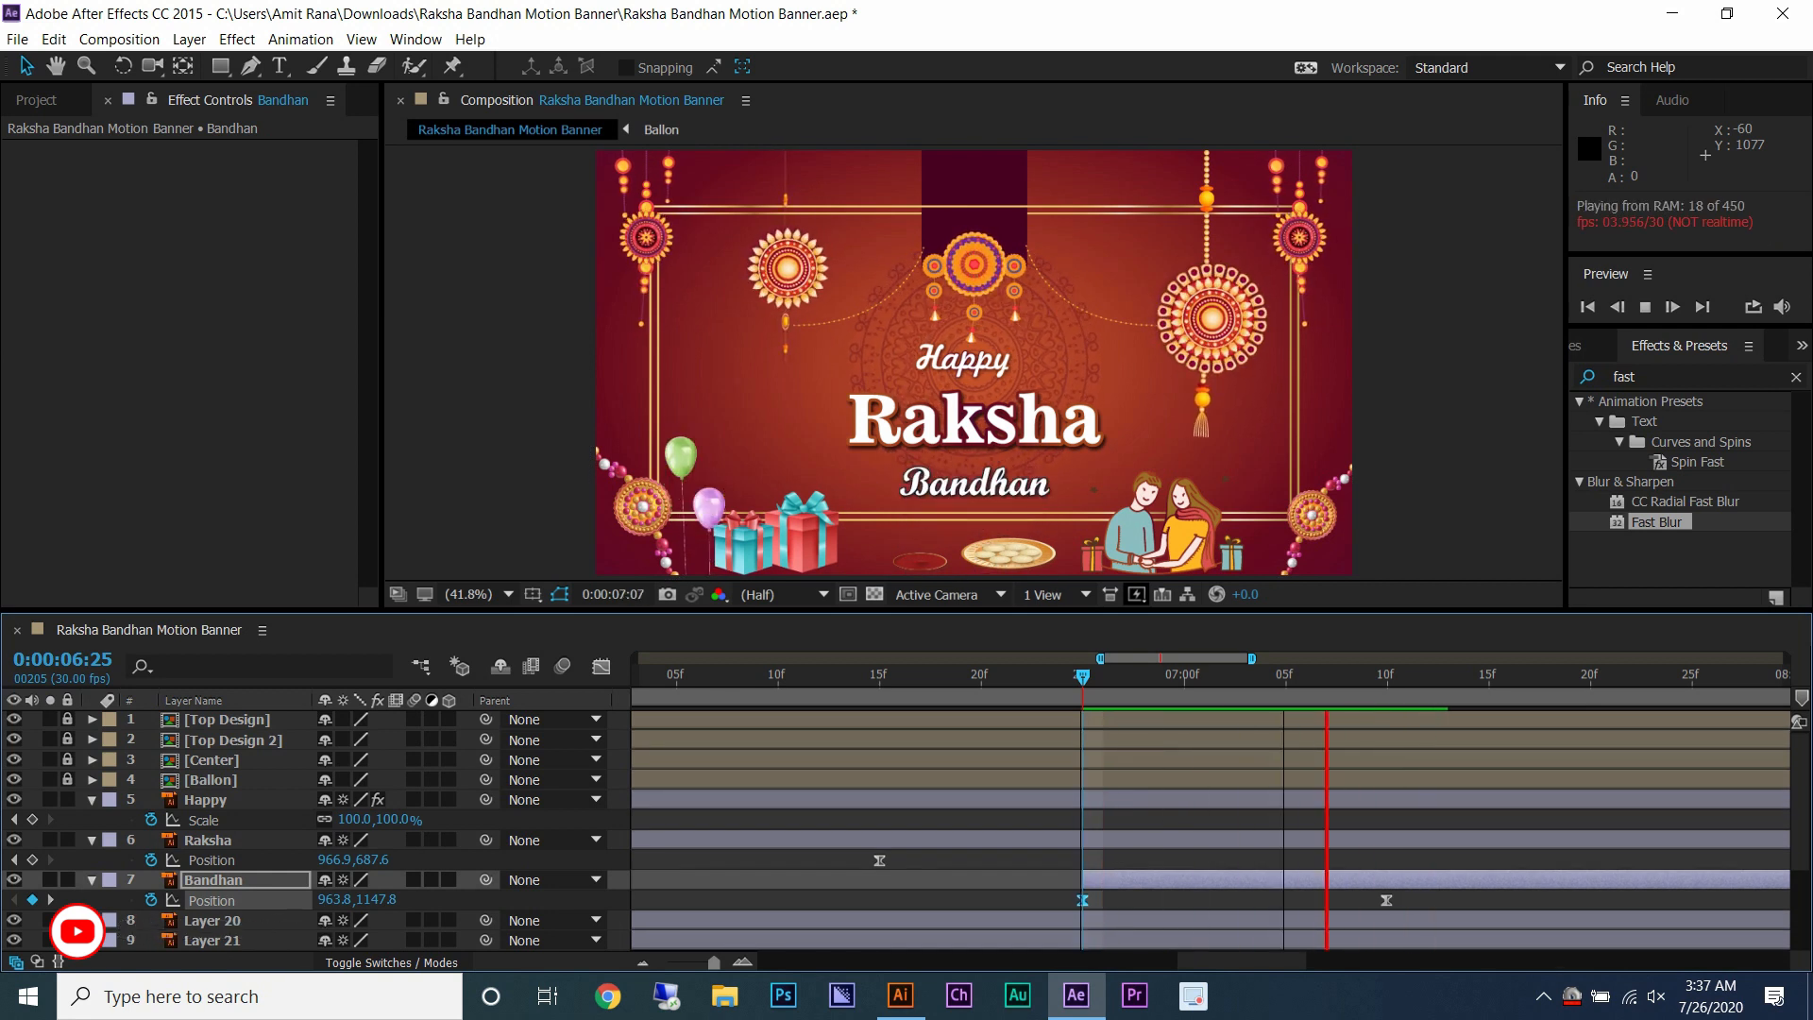
{"action": "key", "text": "space"}
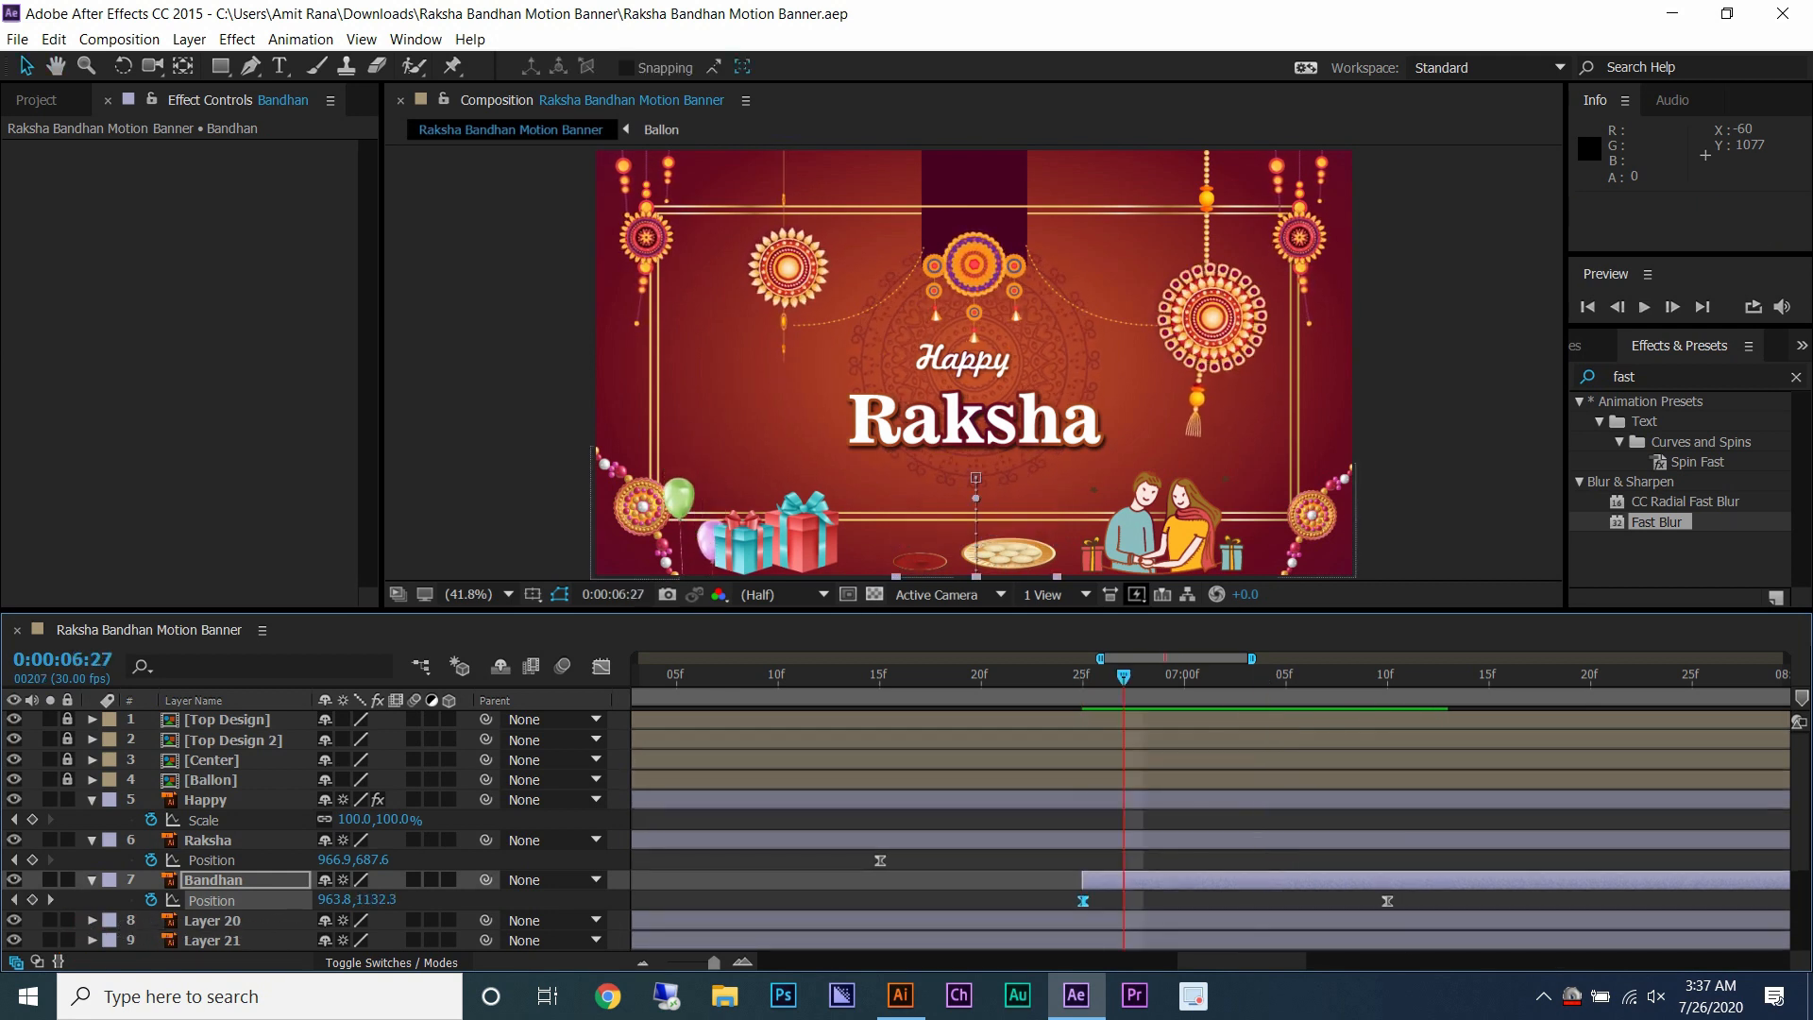
{"action": "key", "text": "minus"}
{"action": "key", "text": "minus"}
{"action": "key", "text": "minus"}
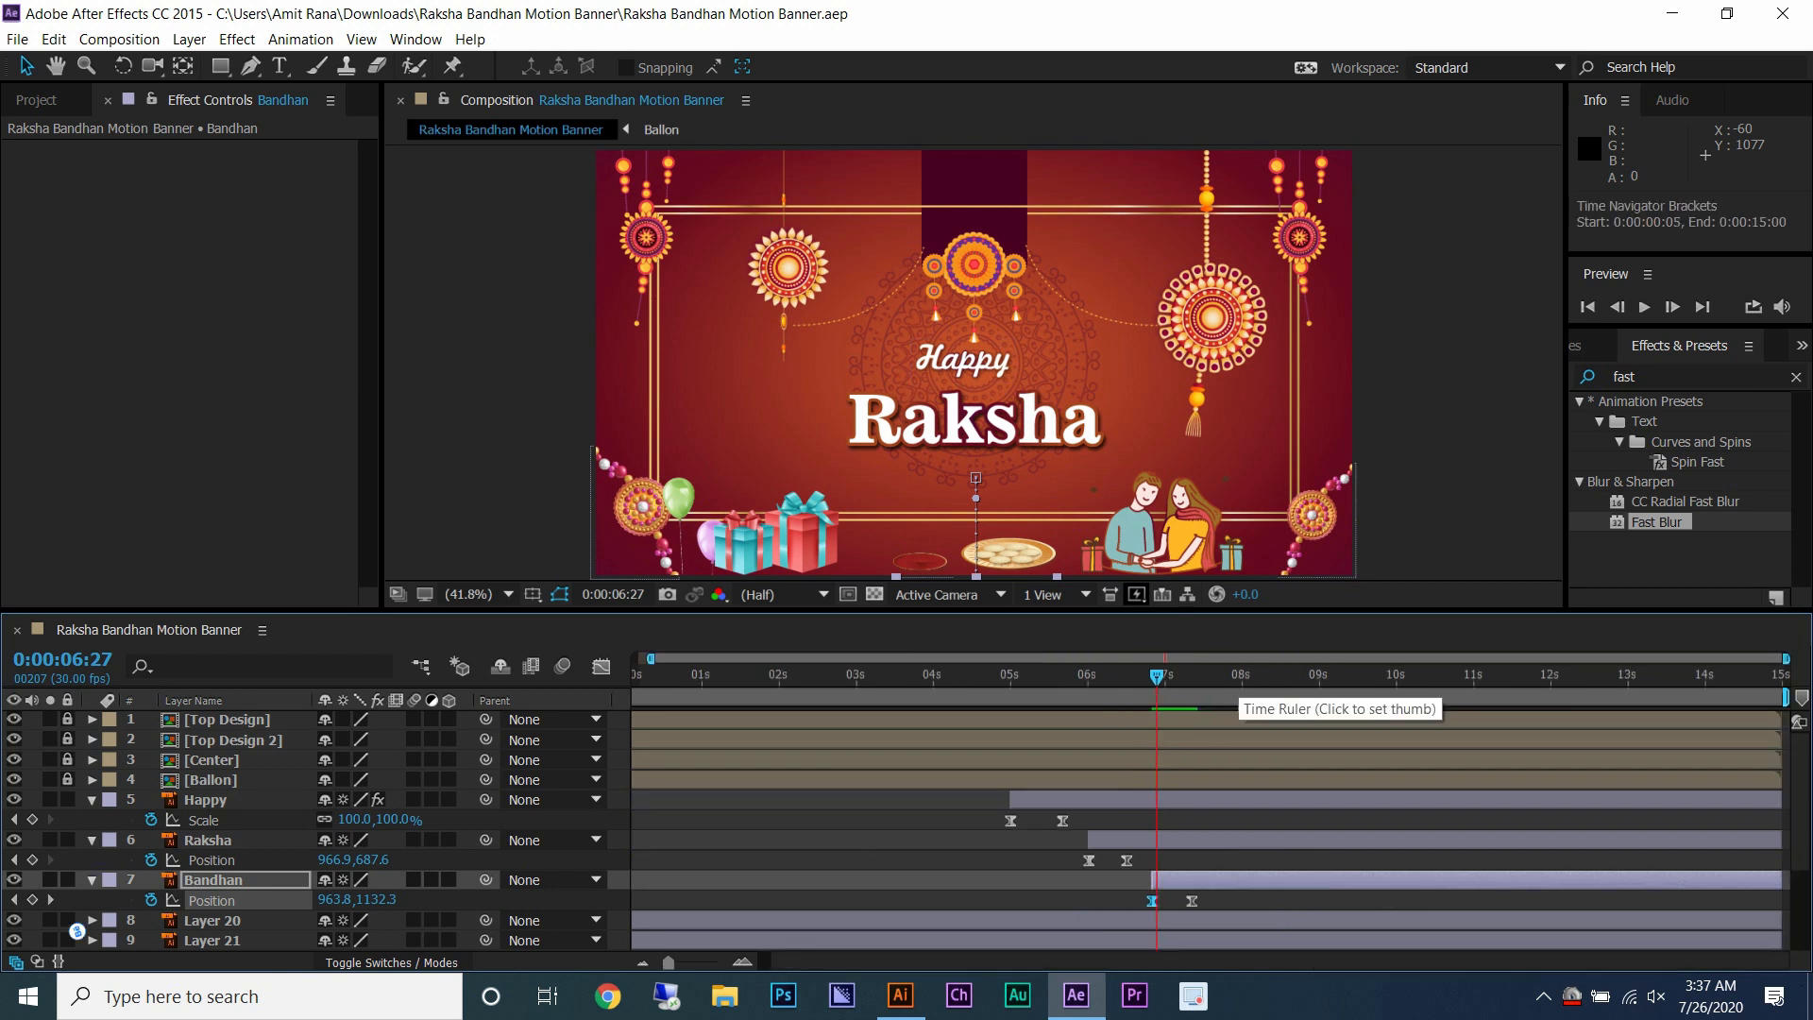
- Move to 0:00:07:29 and collapse the revealed properties of the Happy, Raksha and Bandhan layers
{"action": "left_click", "coordinate": [1239, 676]}
{"action": "left_click", "coordinate": [1416, 425]}
{"action": "left_click", "coordinate": [1045, 800]}
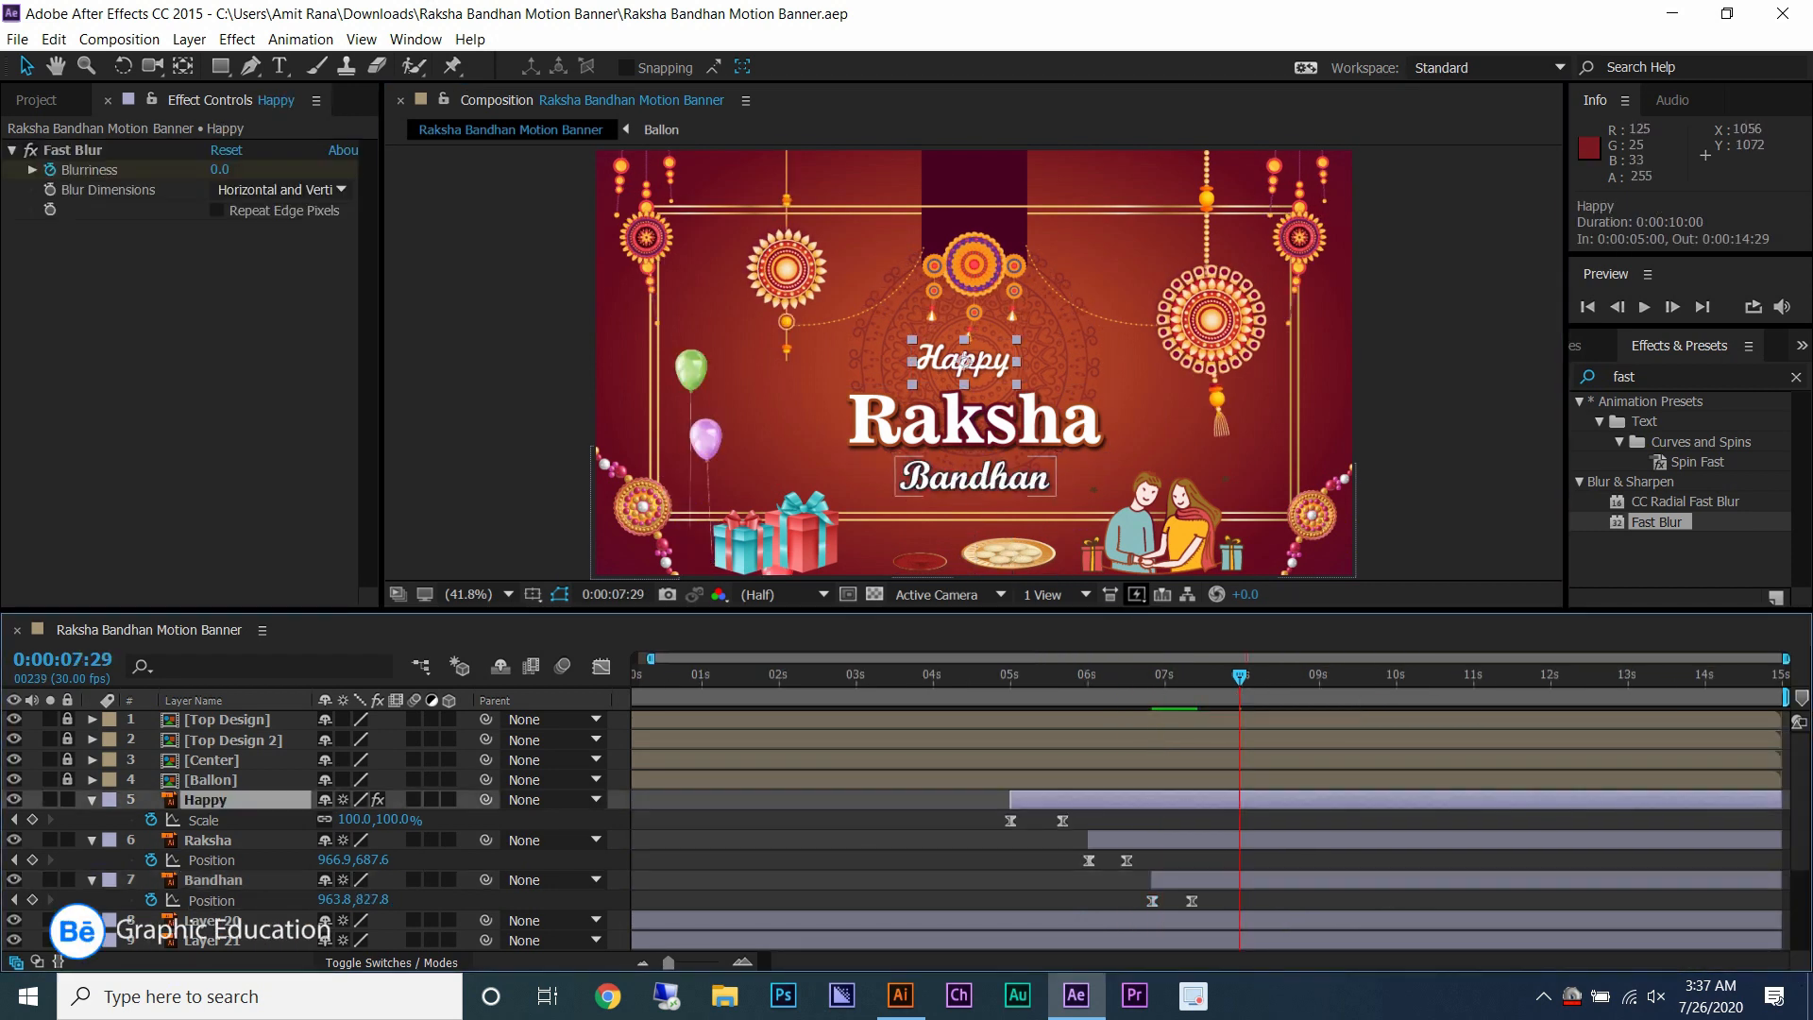
{"action": "left_click", "coordinate": [213, 879], "text": "shift"}
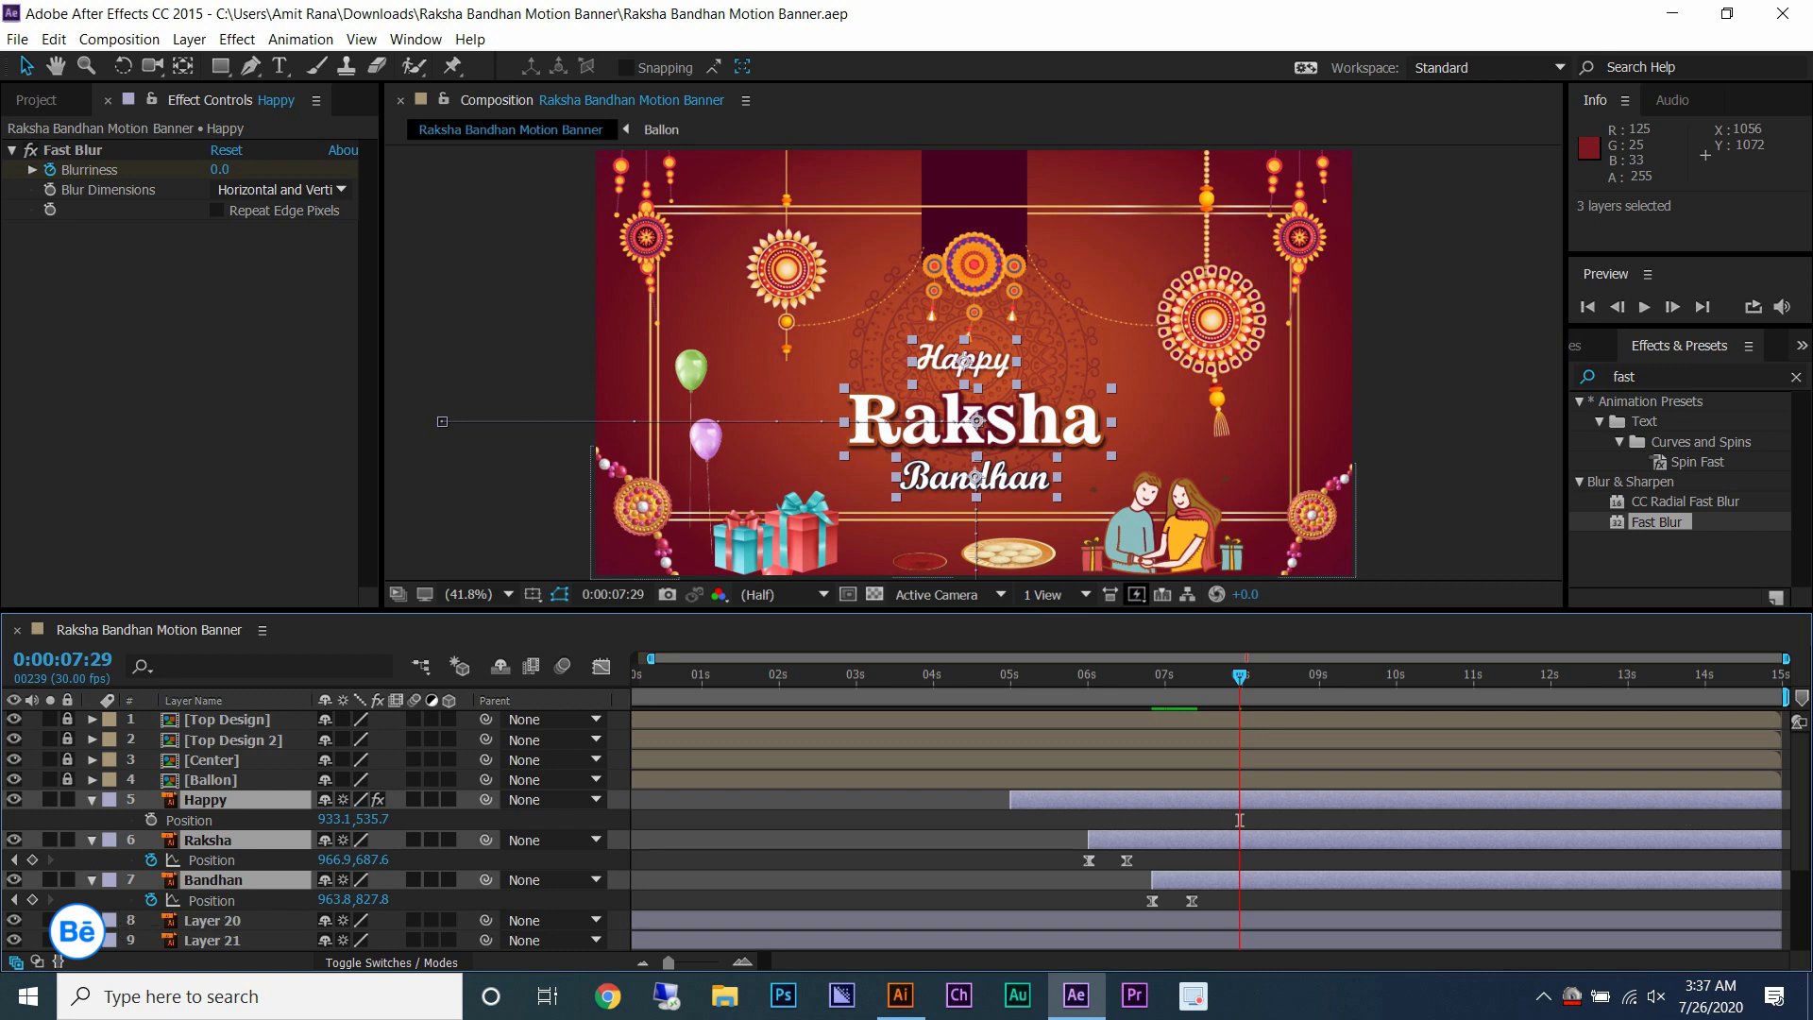
{"action": "key", "text": "u"}
{"action": "scroll", "coordinate": [907, 829], "scroll_direction": "down", "scroll_amount": 2}
- Trim the start of the Plate 1 and Plate 2 layers to 0:00:07:29
{"action": "left_click", "coordinate": [207, 819]}
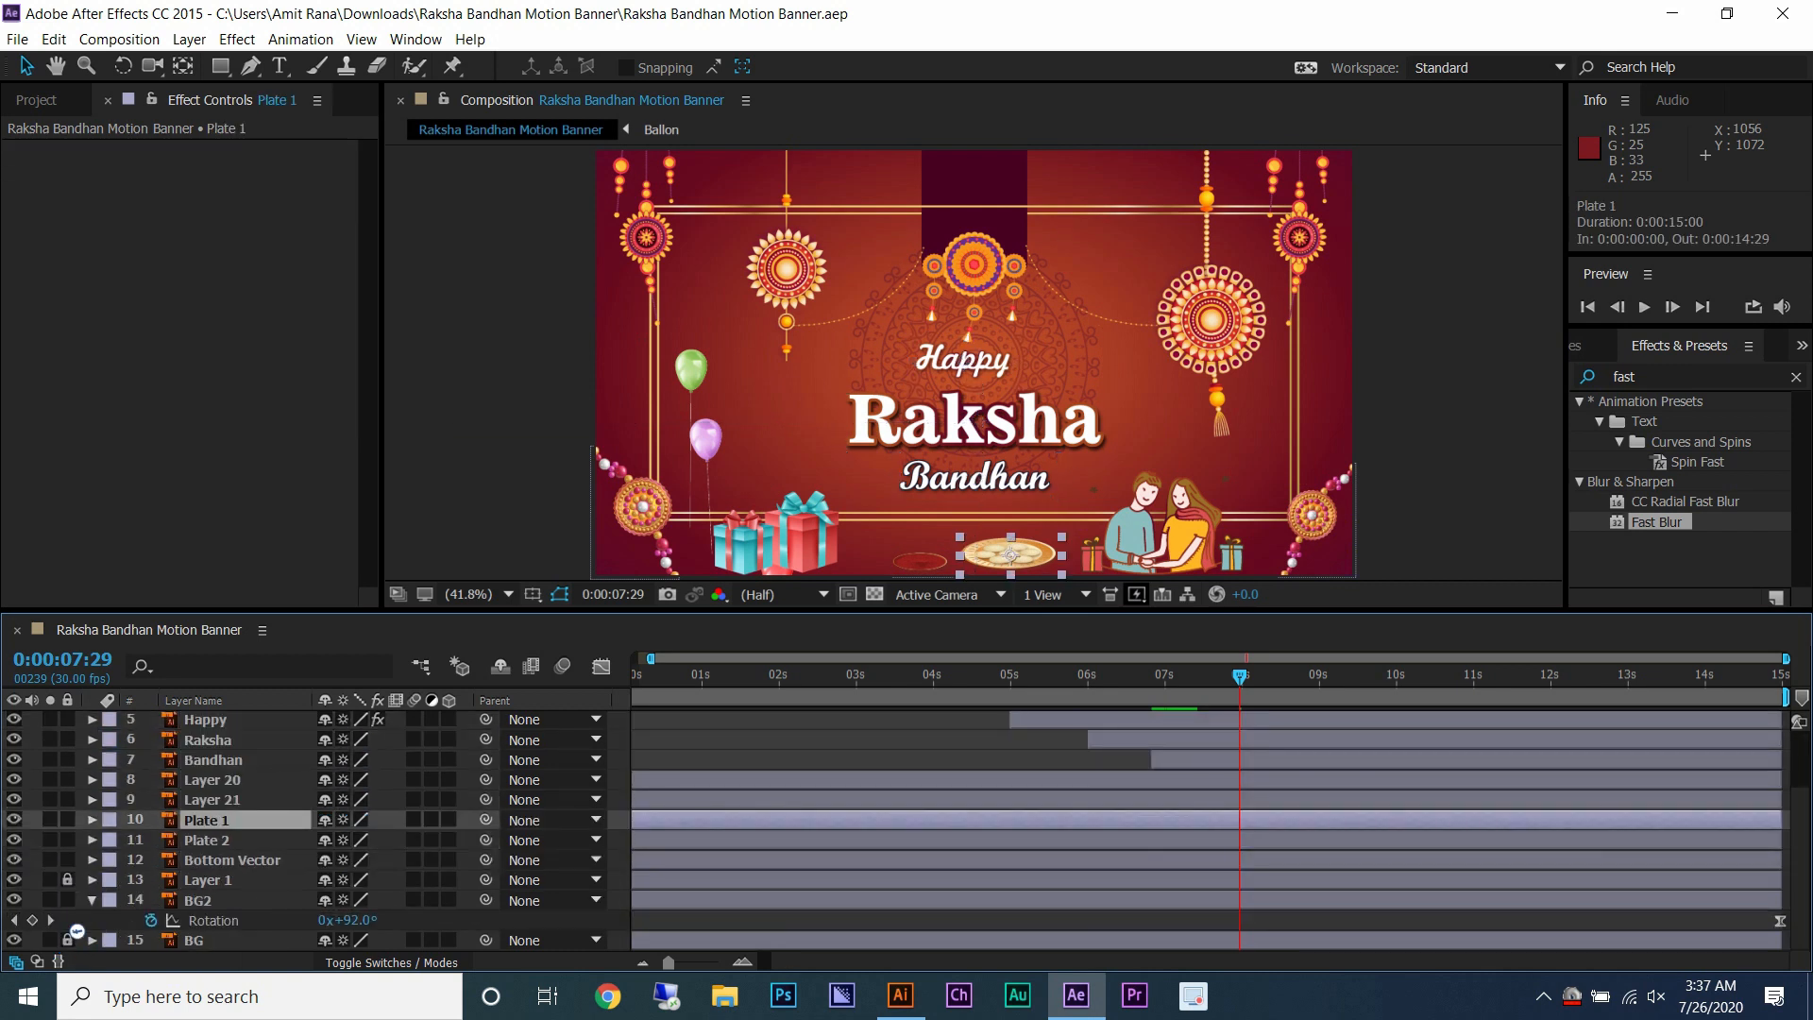
{"action": "left_click", "coordinate": [207, 840], "text": "shift"}
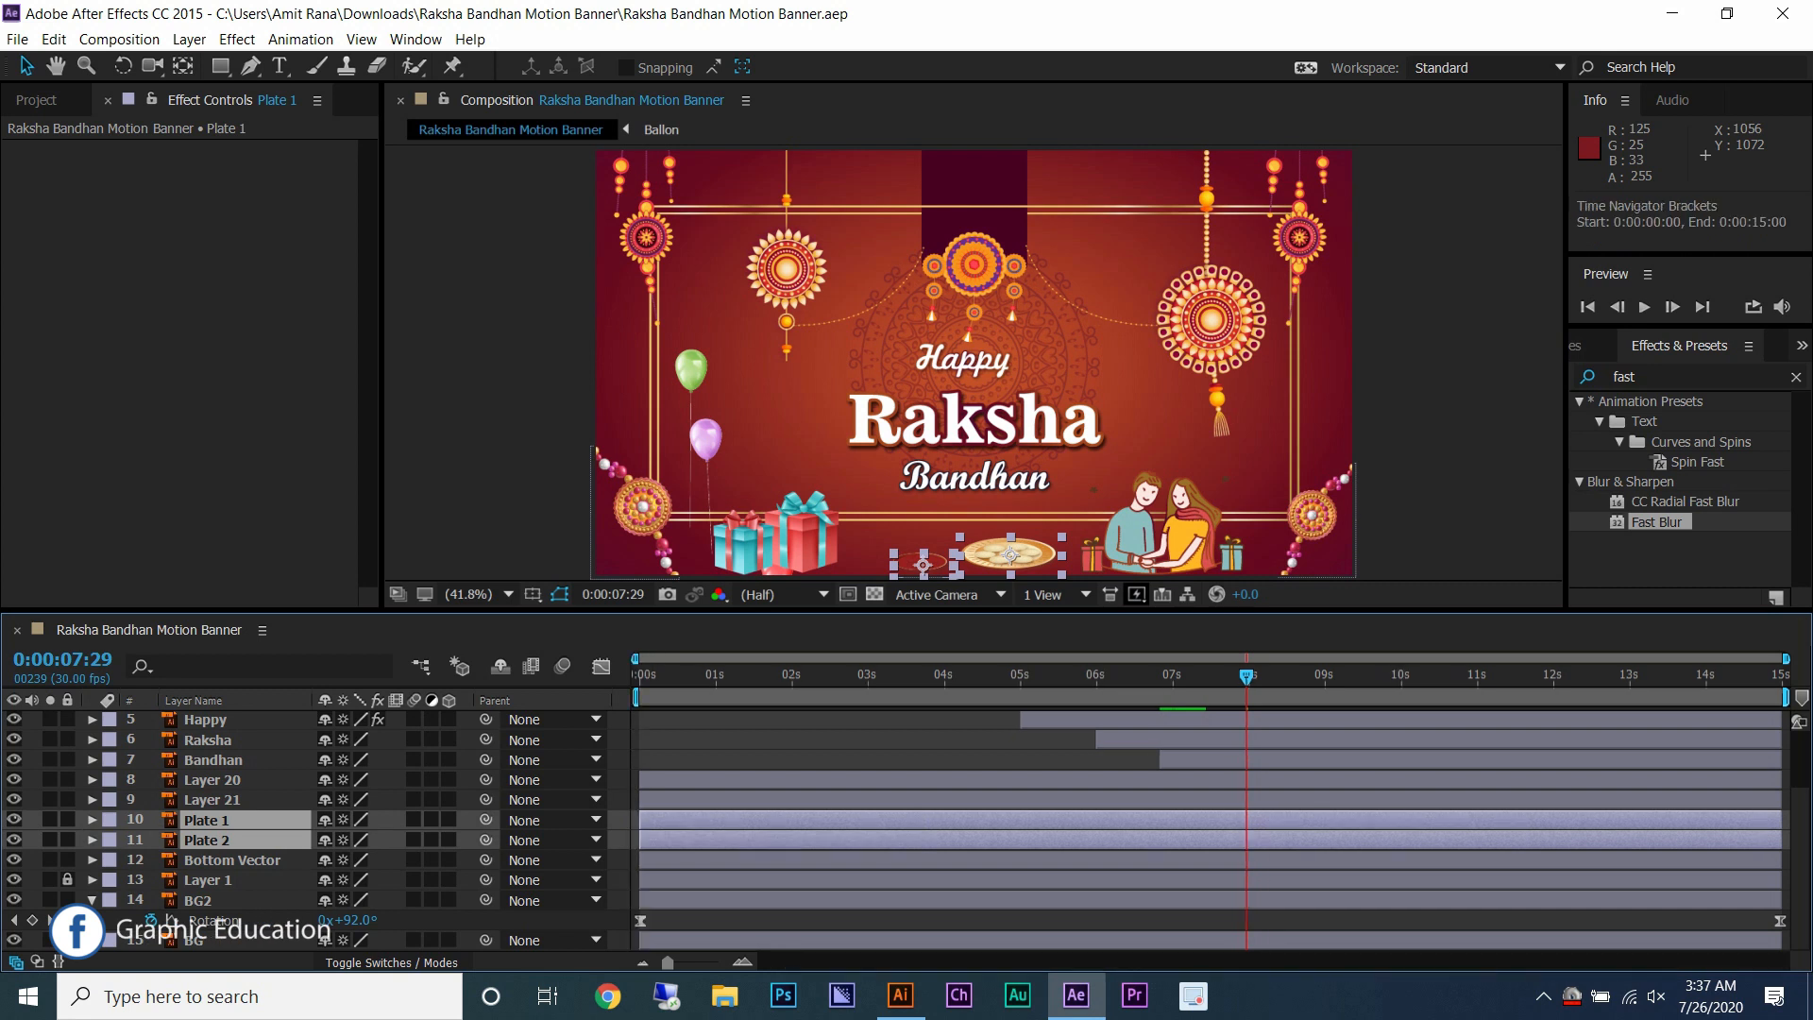
{"action": "key", "text": "alt+bracketleft"}
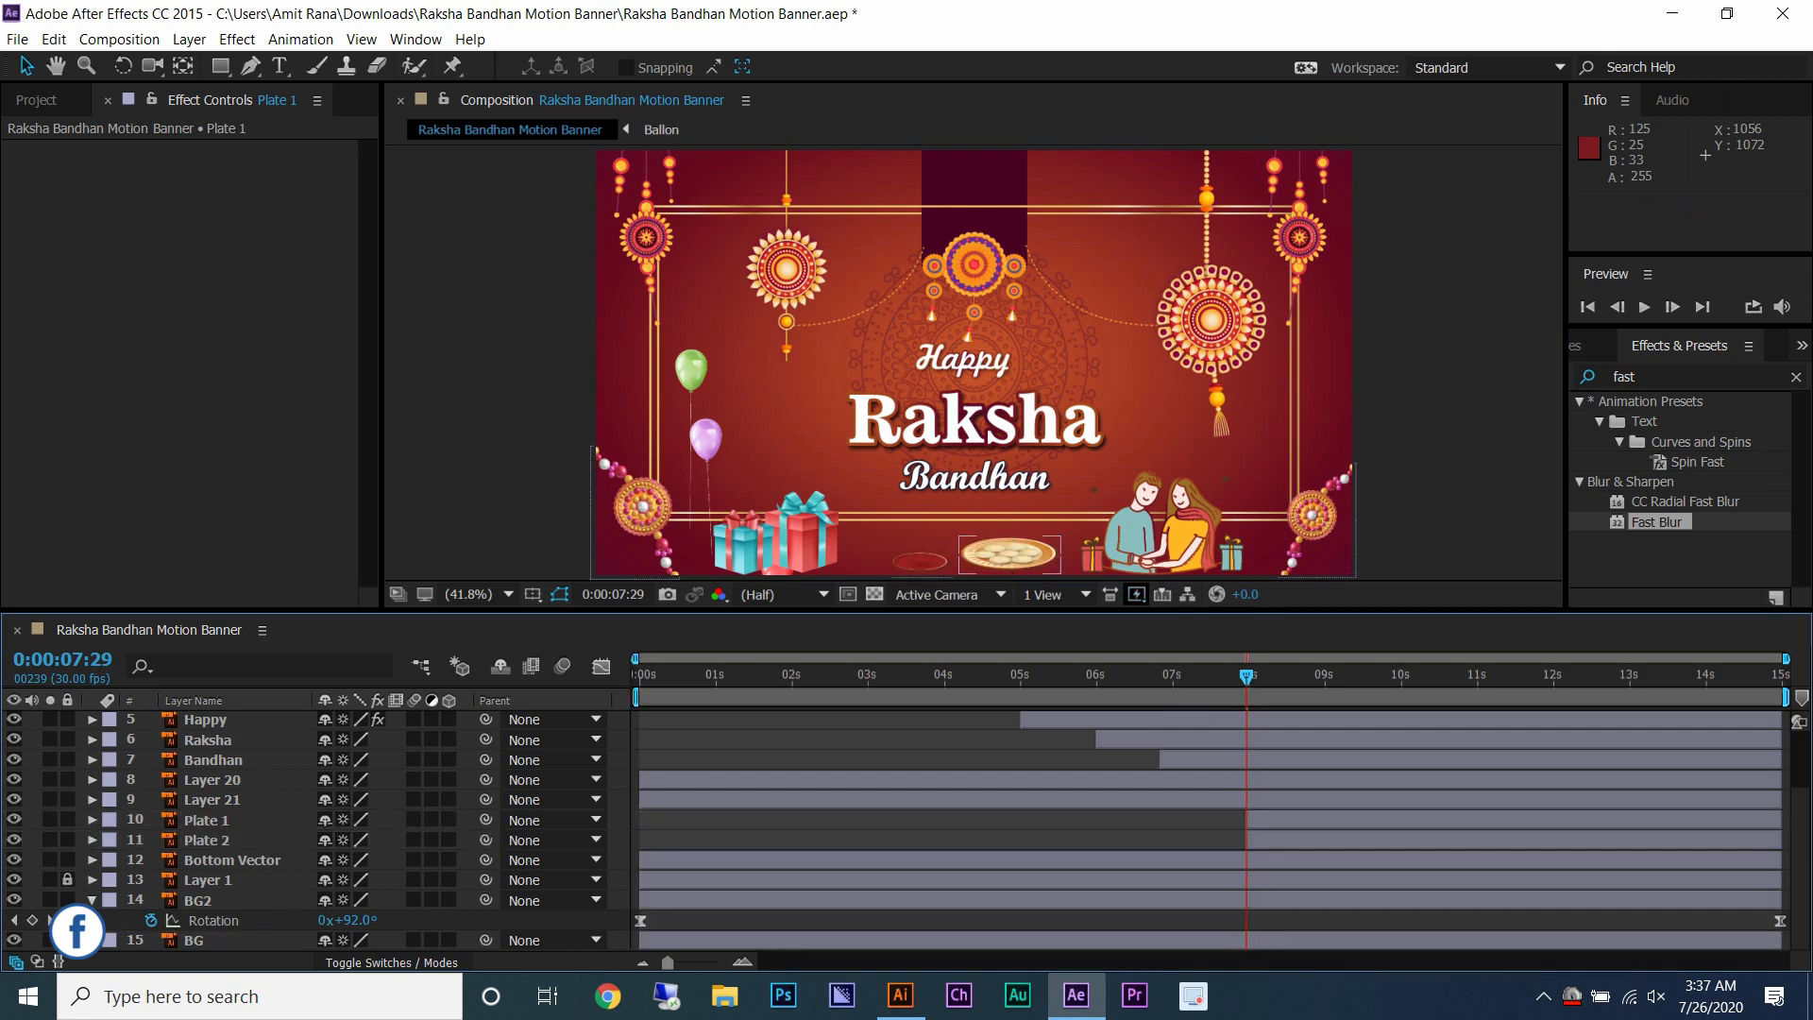
- Keyframe the Opacity of Plate 1 and Plate 2 from 0% at 0:00:07:29 to 100% at 0:00:08:15
{"action": "key", "text": "t"}
{"action": "key", "text": "alt+shift+t"}
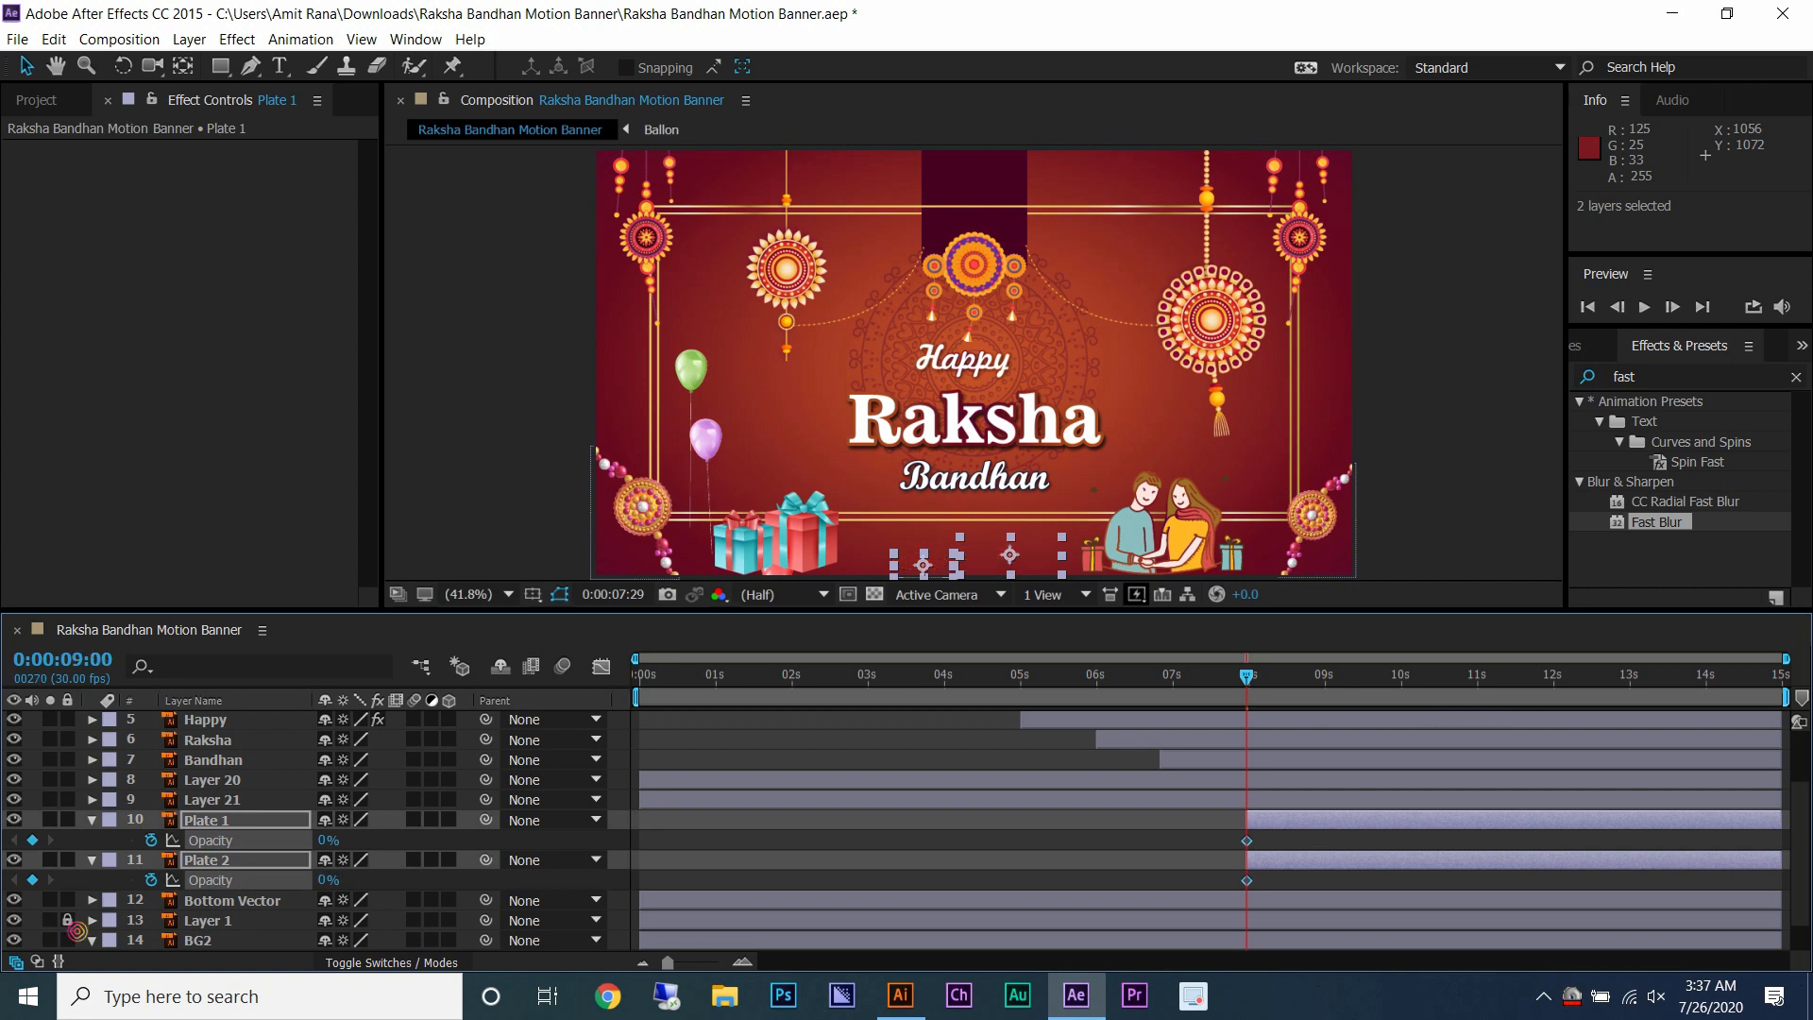
{"action": "left_click", "coordinate": [1325, 676]}
{"action": "key", "text": "equal"}
{"action": "left_click", "coordinate": [1249, 676]}
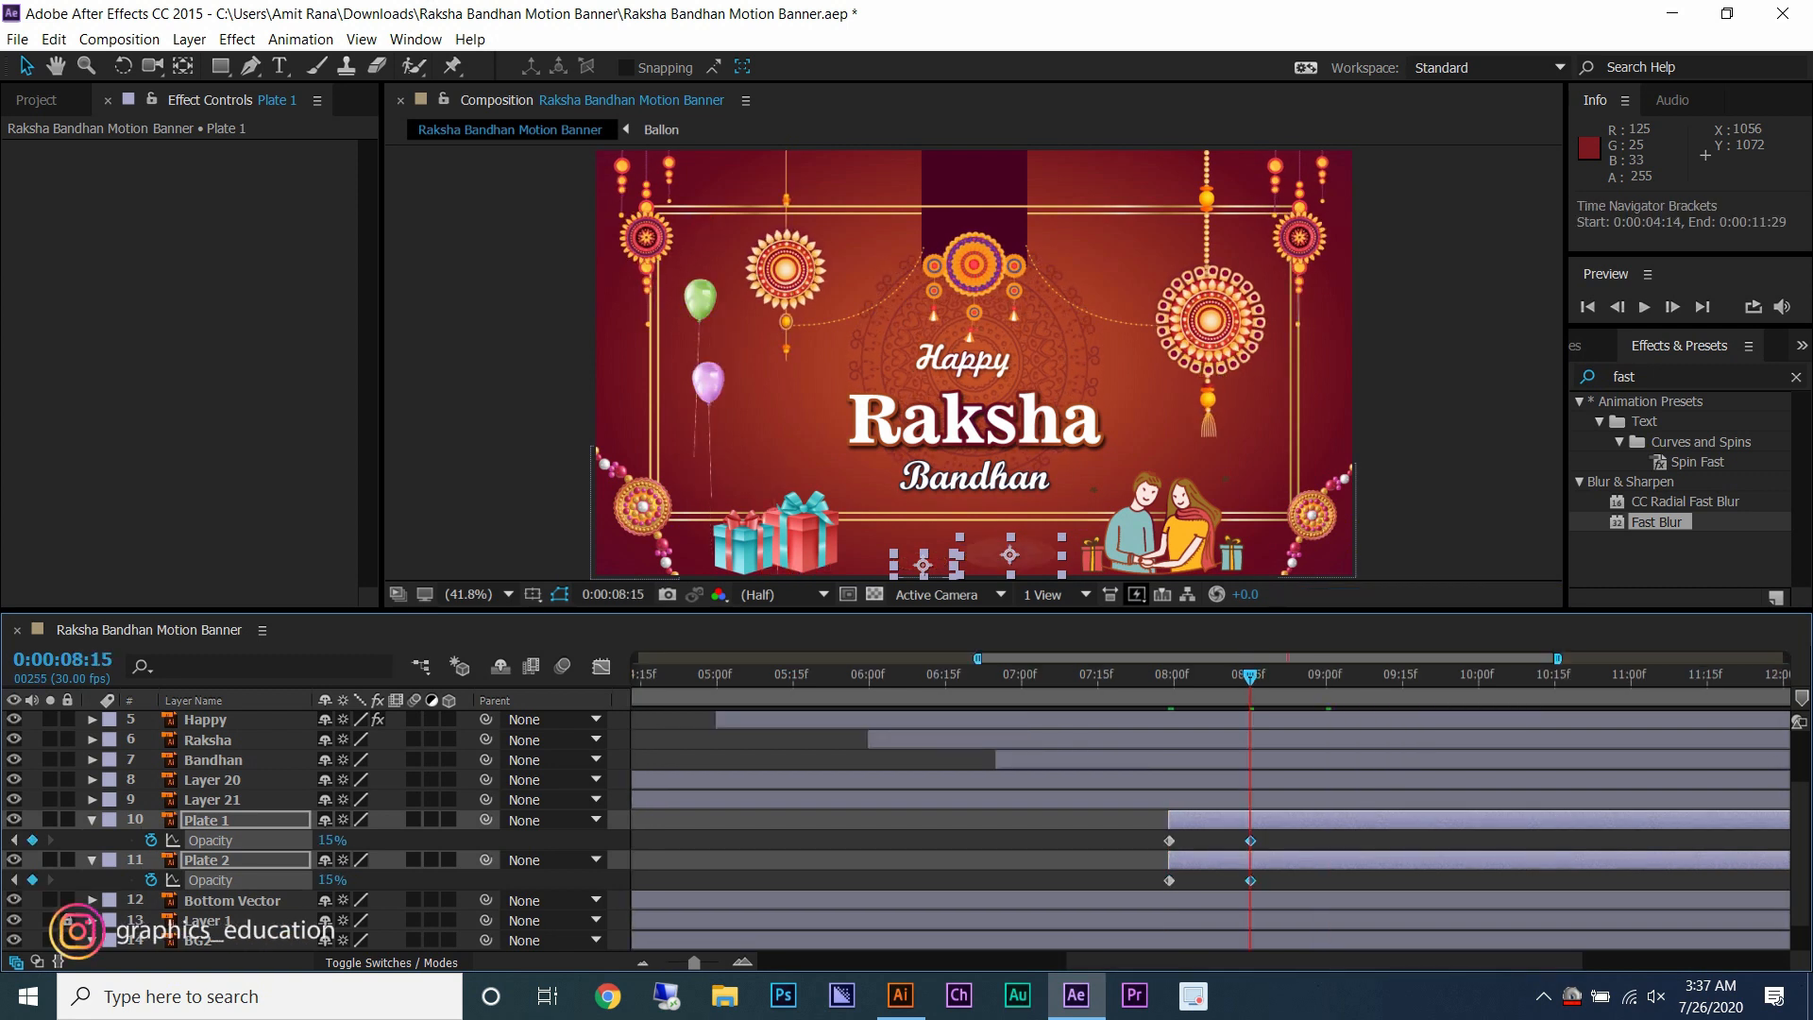
- Shift both of Plate 2's Opacity keyframes so its fade-in starts at 0:00:09:00
{"action": "key", "text": "F2"}
{"action": "left_click", "coordinate": [1170, 880]}
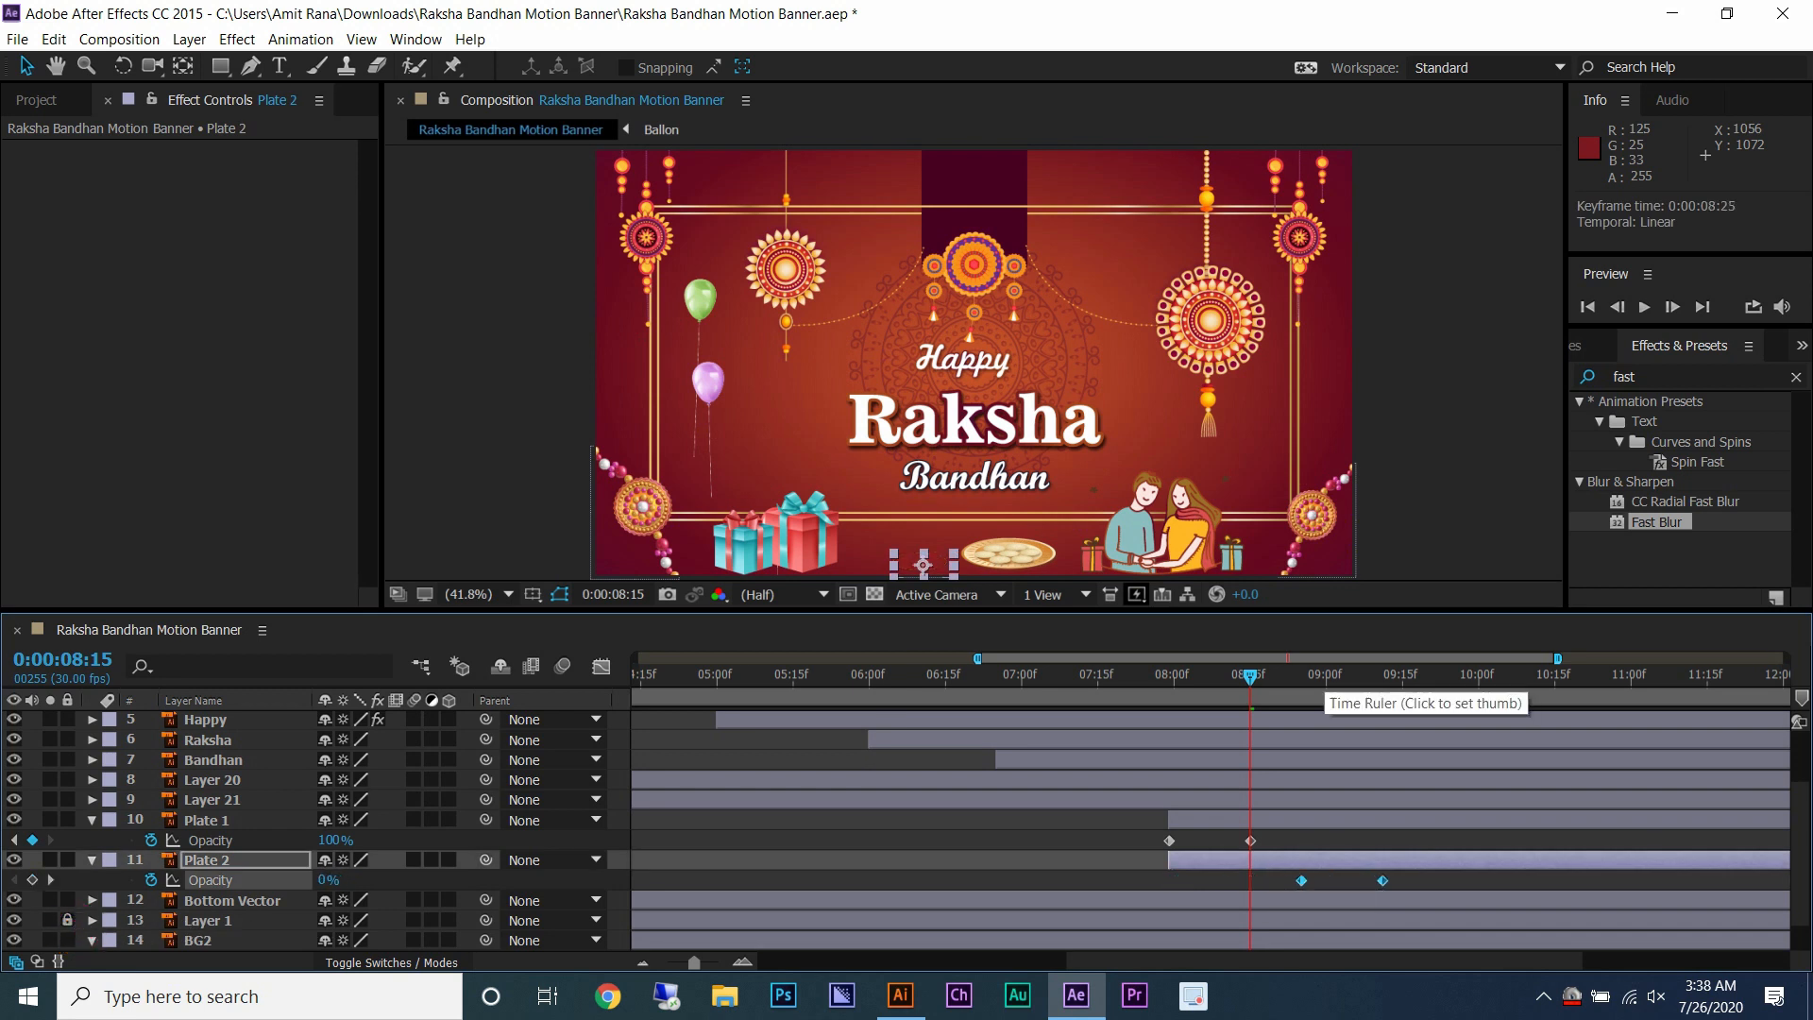
{"action": "left_click", "coordinate": [1326, 675]}
- Apply Easy Ease to the Opacity keyframes of Plate 2 and Plate 1
{"action": "right_click", "coordinate": [1408, 880]}
{"action": "mouse_move", "coordinate": [1521, 862]}
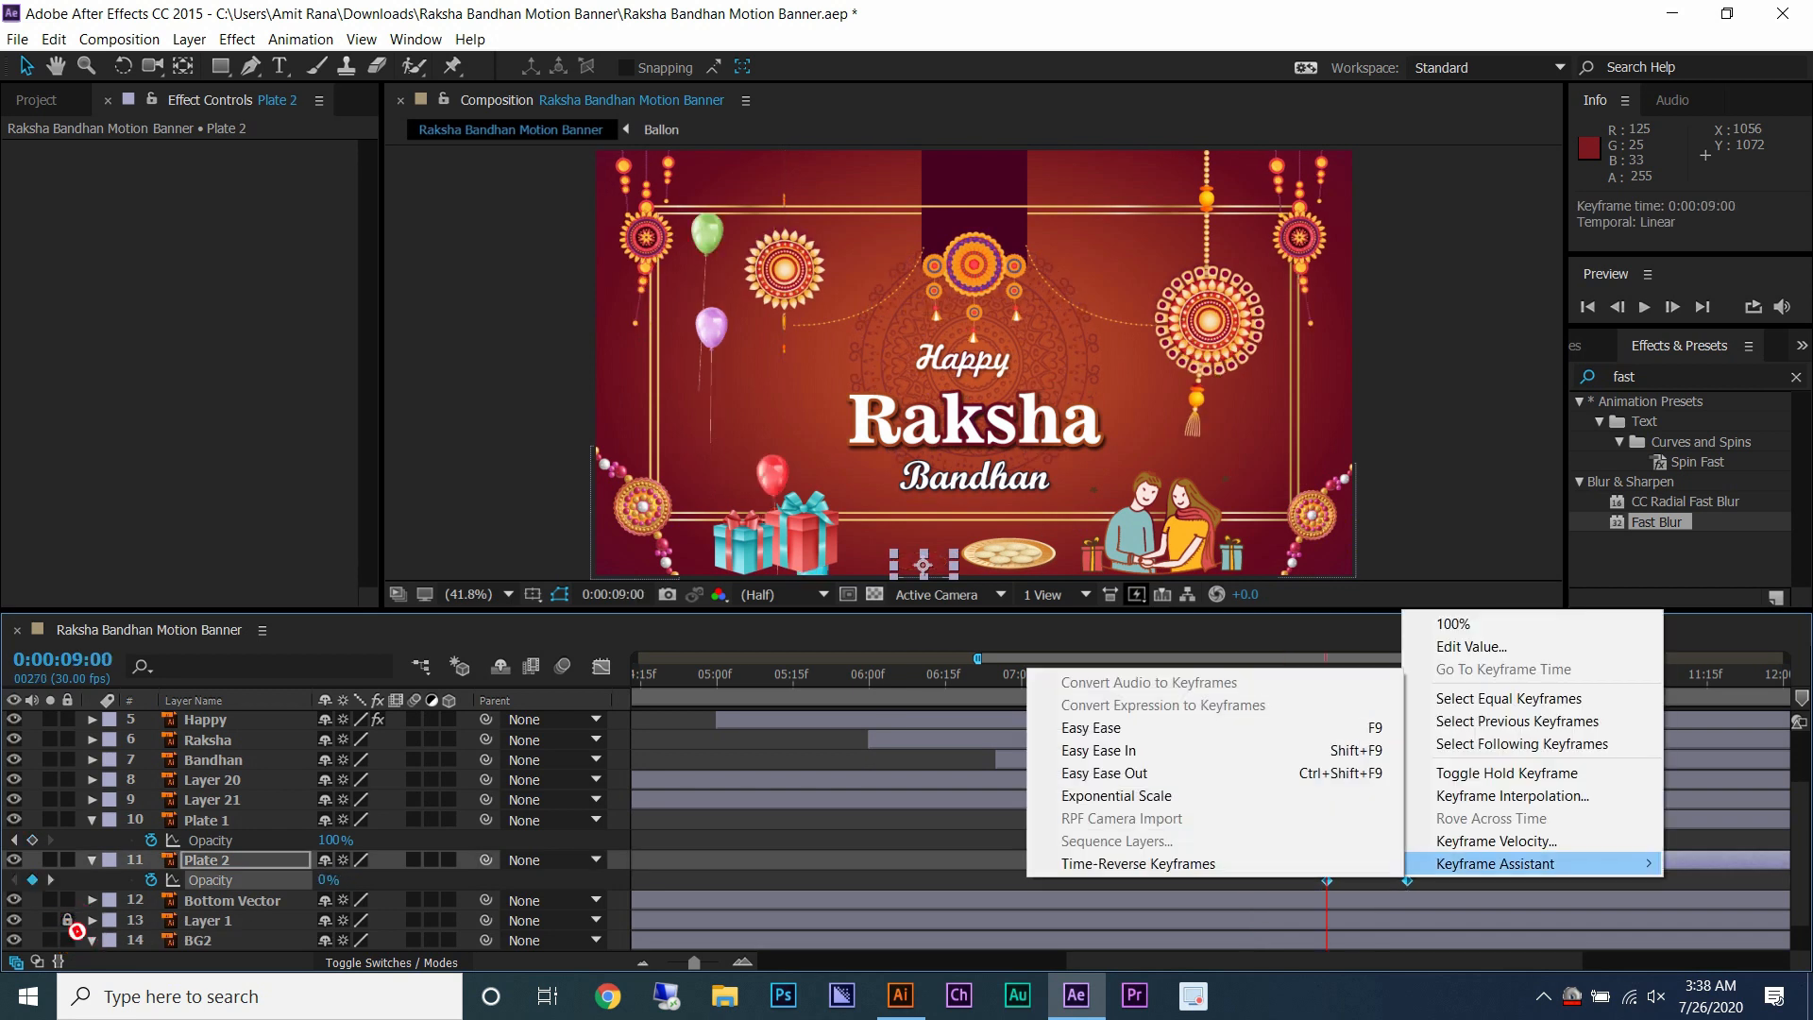
{"action": "left_click", "coordinate": [1181, 728]}
{"action": "right_click", "coordinate": [1160, 839]}
{"action": "mouse_move", "coordinate": [1266, 837]}
{"action": "left_mouse_down"}
{"action": "mouse_move", "coordinate": [1142, 837]}
{"action": "mouse_move", "coordinate": [1255, 839]}
{"action": "left_mouse_up"}
{"action": "right_click", "coordinate": [1250, 840]}
{"action": "mouse_move", "coordinate": [1379, 825]}
{"action": "left_click", "coordinate": [963, 690]}
- Collapse the revealed properties of Plate 1, Plate 2 and BG2, and save the project
{"action": "left_click", "coordinate": [207, 860], "text": "ctrl"}
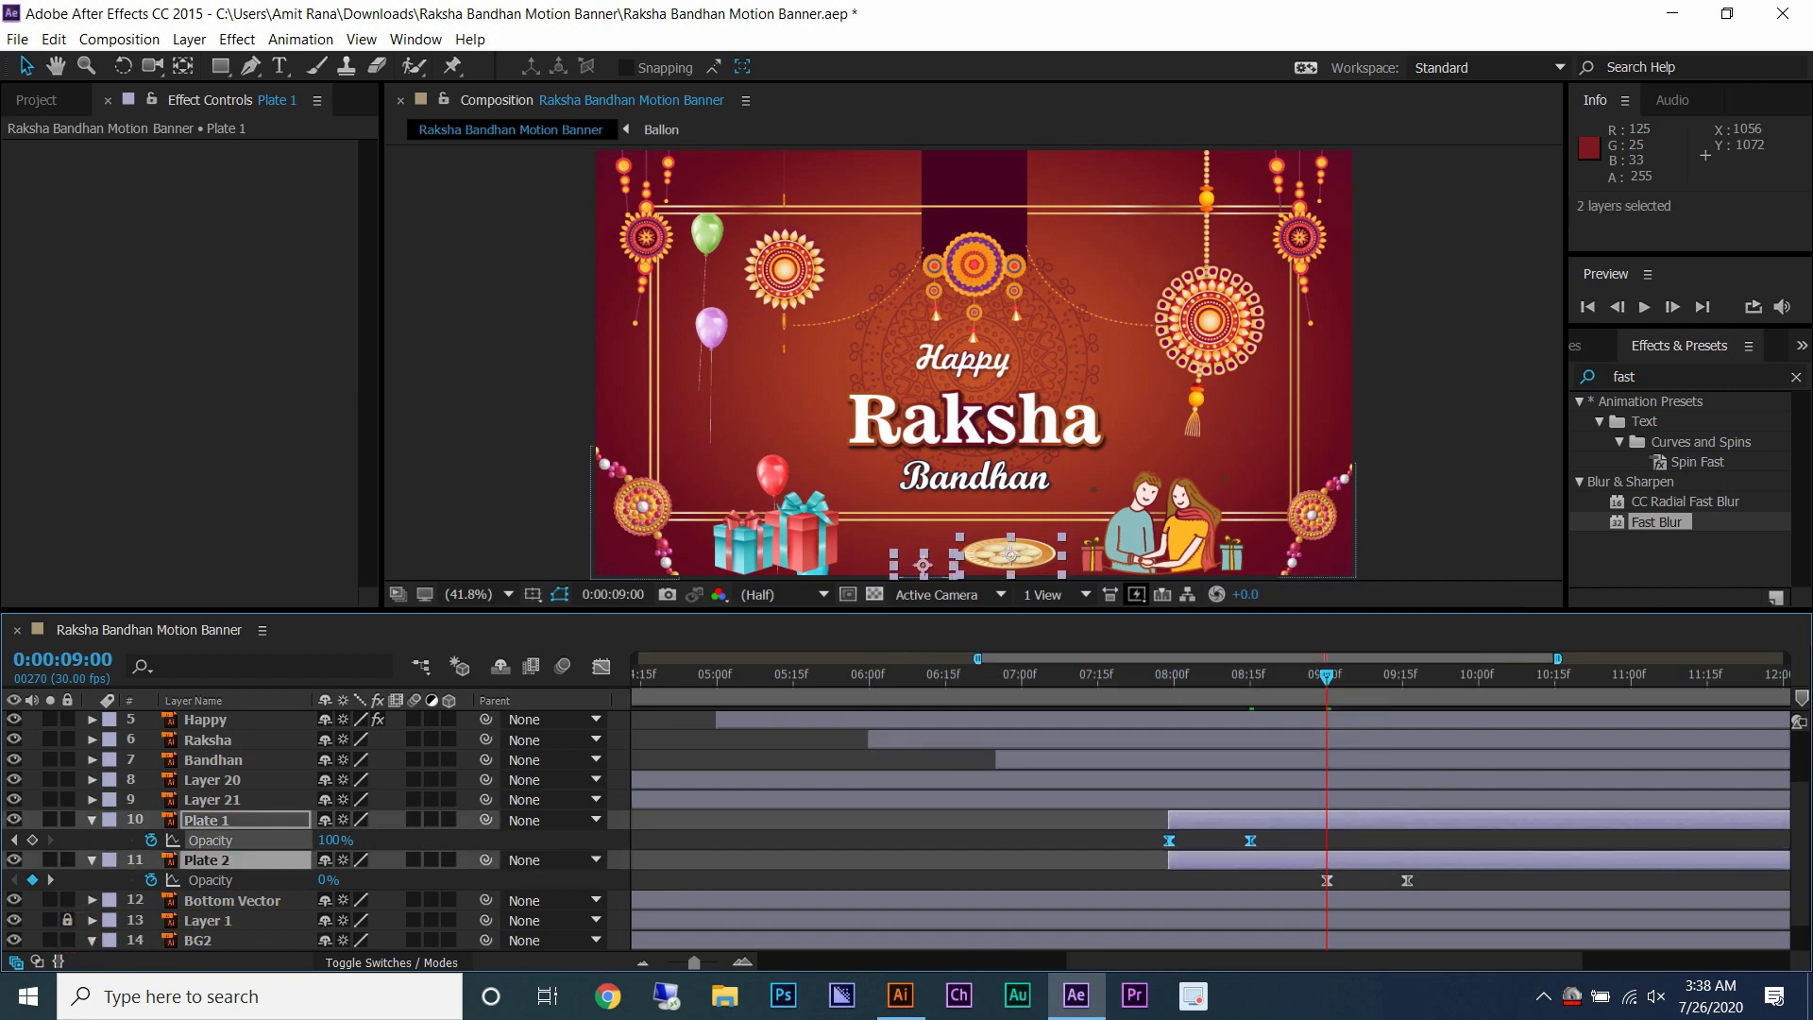
{"action": "key", "text": "u"}
{"action": "key", "text": "ctrl+s"}
{"action": "left_click", "coordinate": [243, 900]}
{"action": "key", "text": "u"}
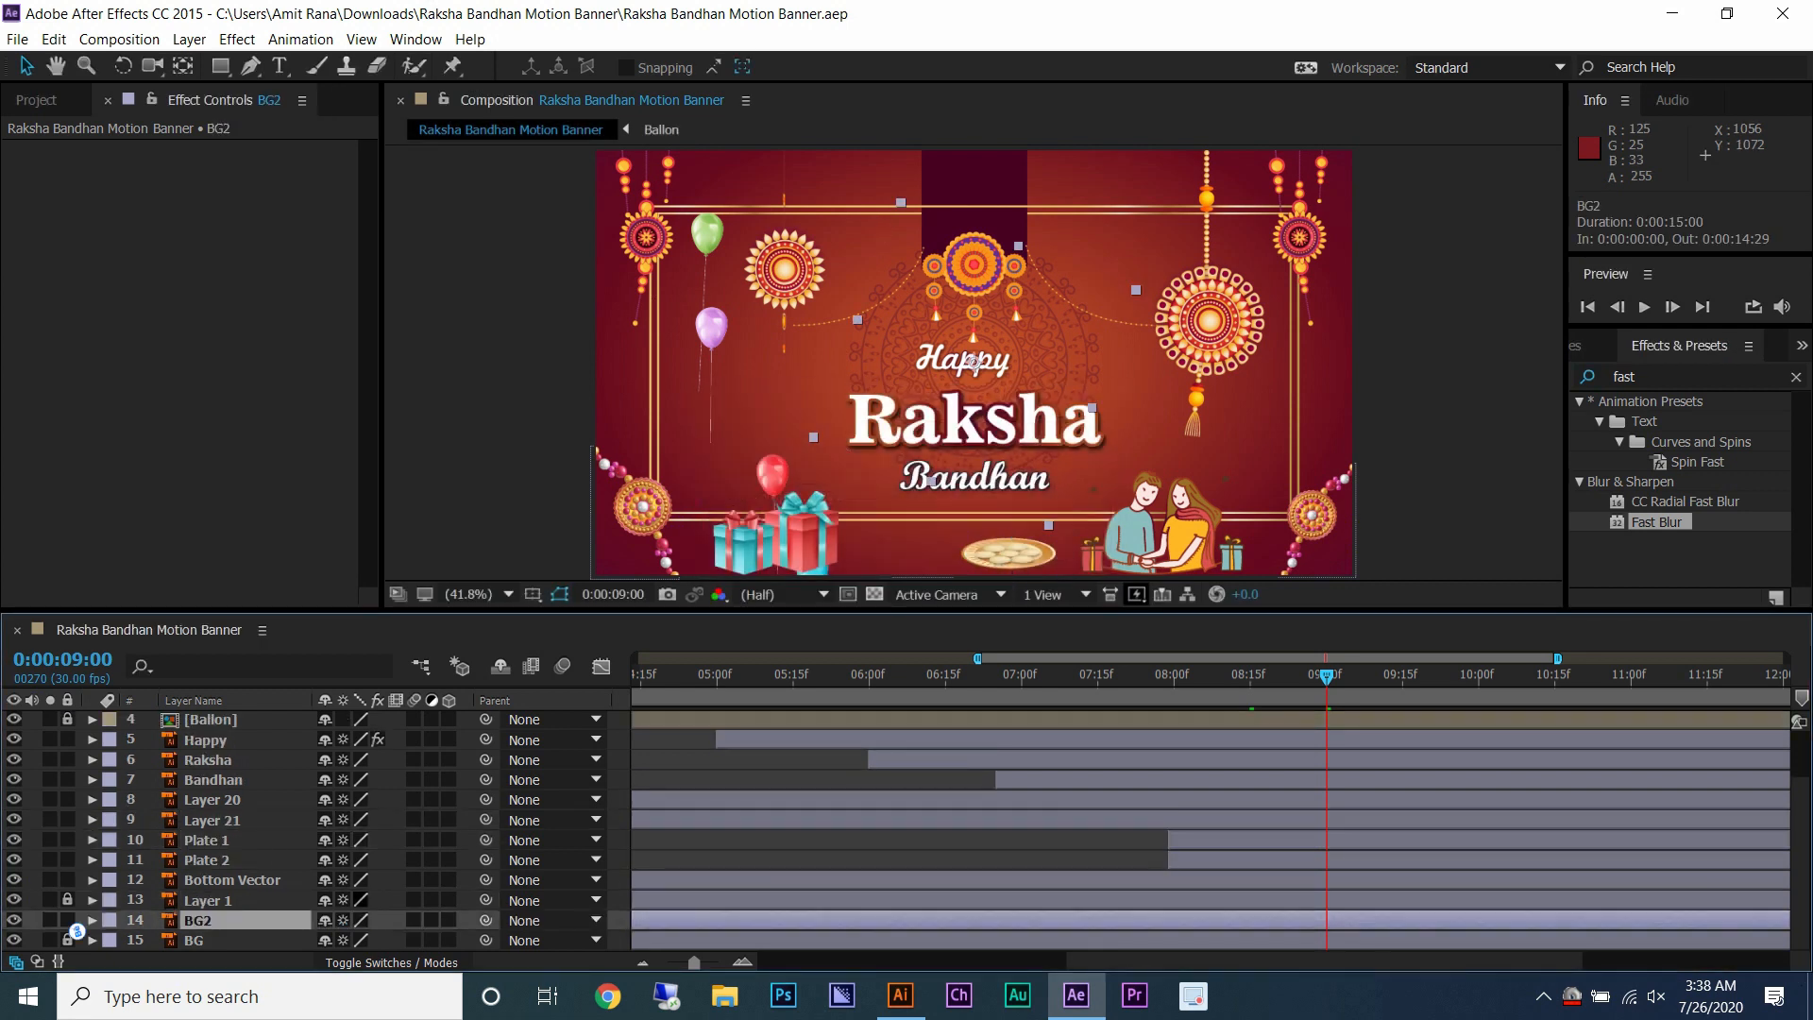
- Preview the whole banner animation from 0:00:00:00
{"action": "left_click", "coordinate": [526, 555]}
{"action": "key", "text": "space"}
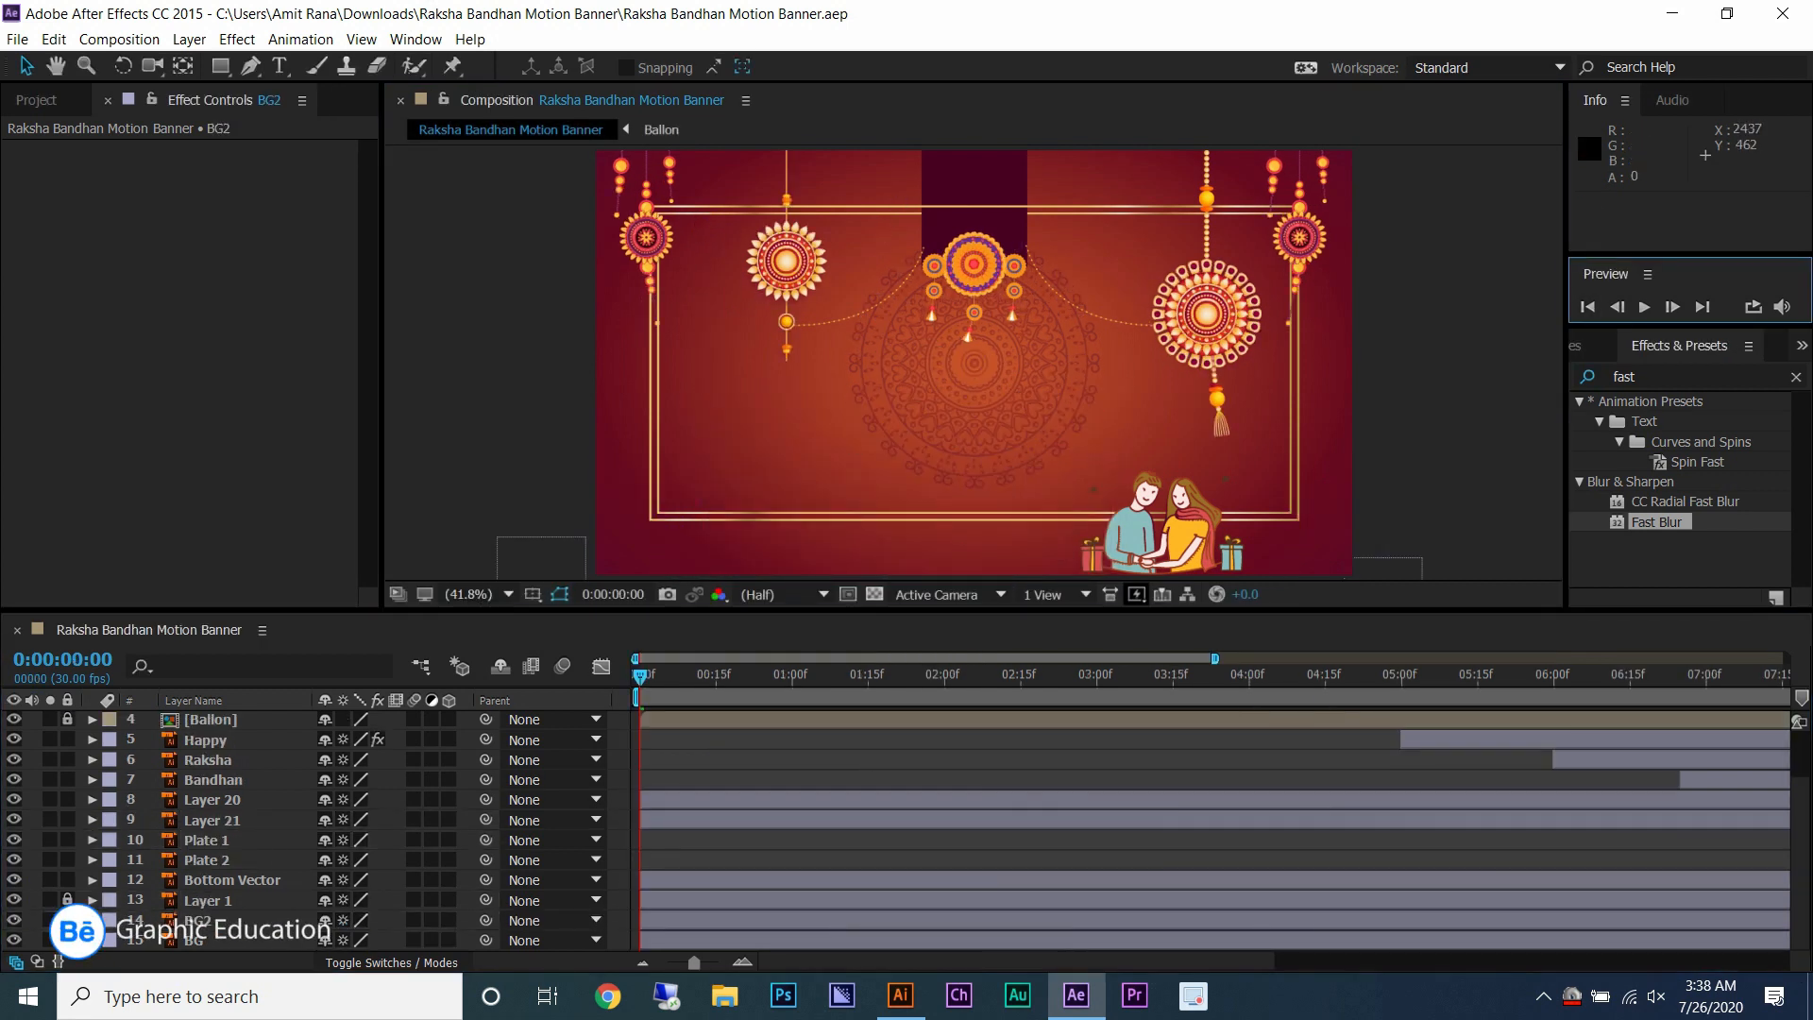